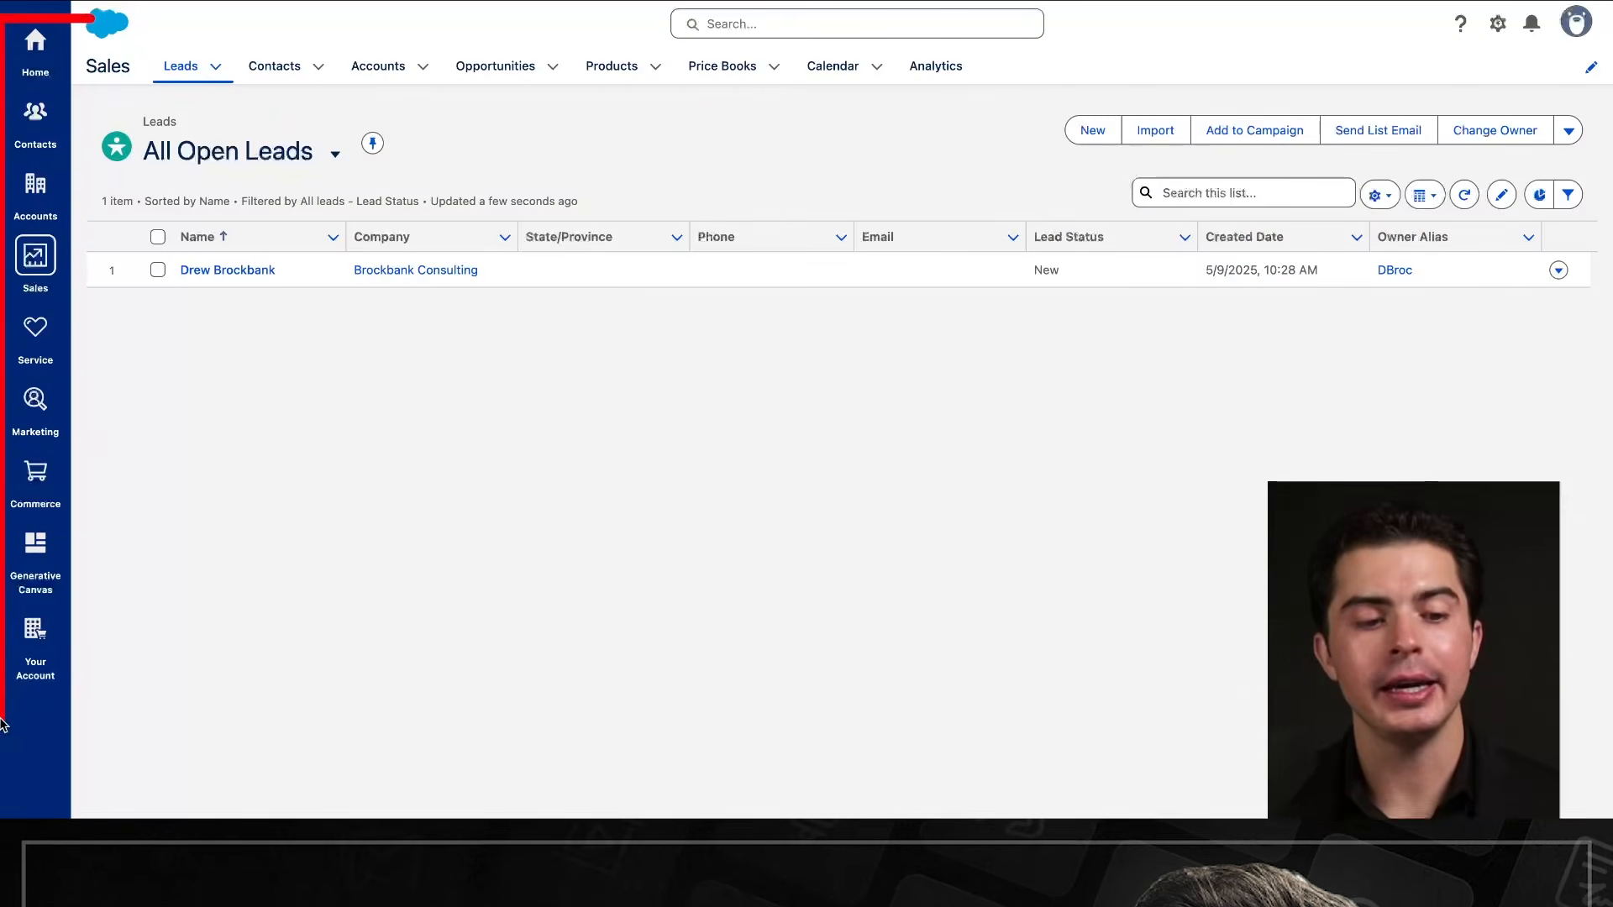
Open the Home page with its My Leads, My Opportunities and contacts dashboard cards.
drag(61, 732, 69, 17)
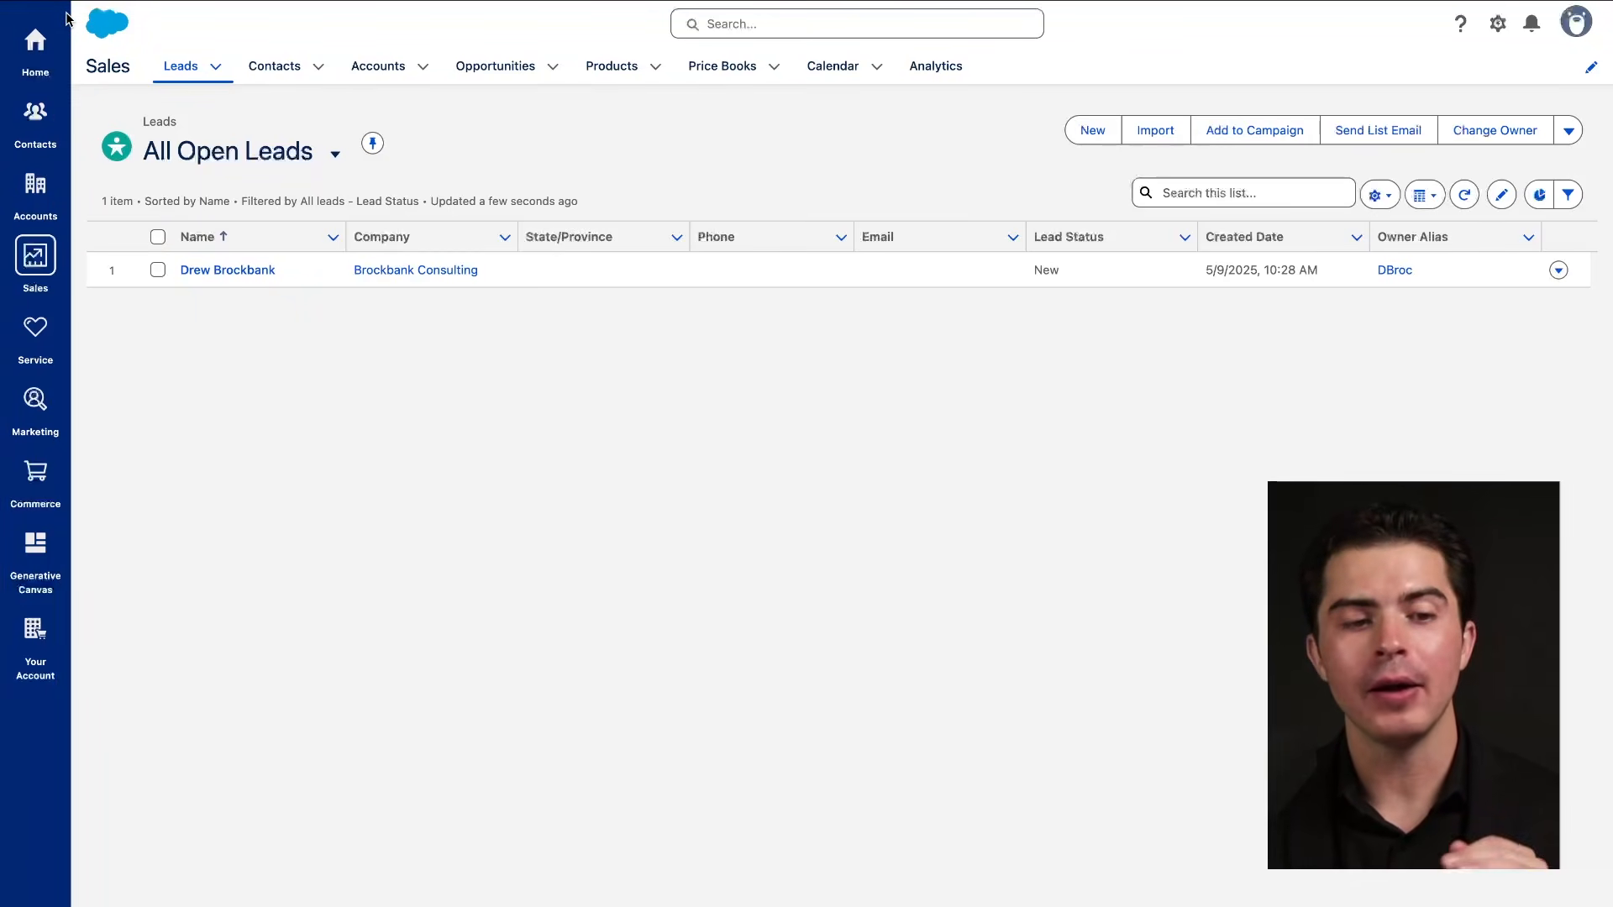
mouse_move(73, 32)
mouse_down()
mouse_move(5, 496)
mouse_move(7, 697)
mouse_move(66, 37)
mouse_up()
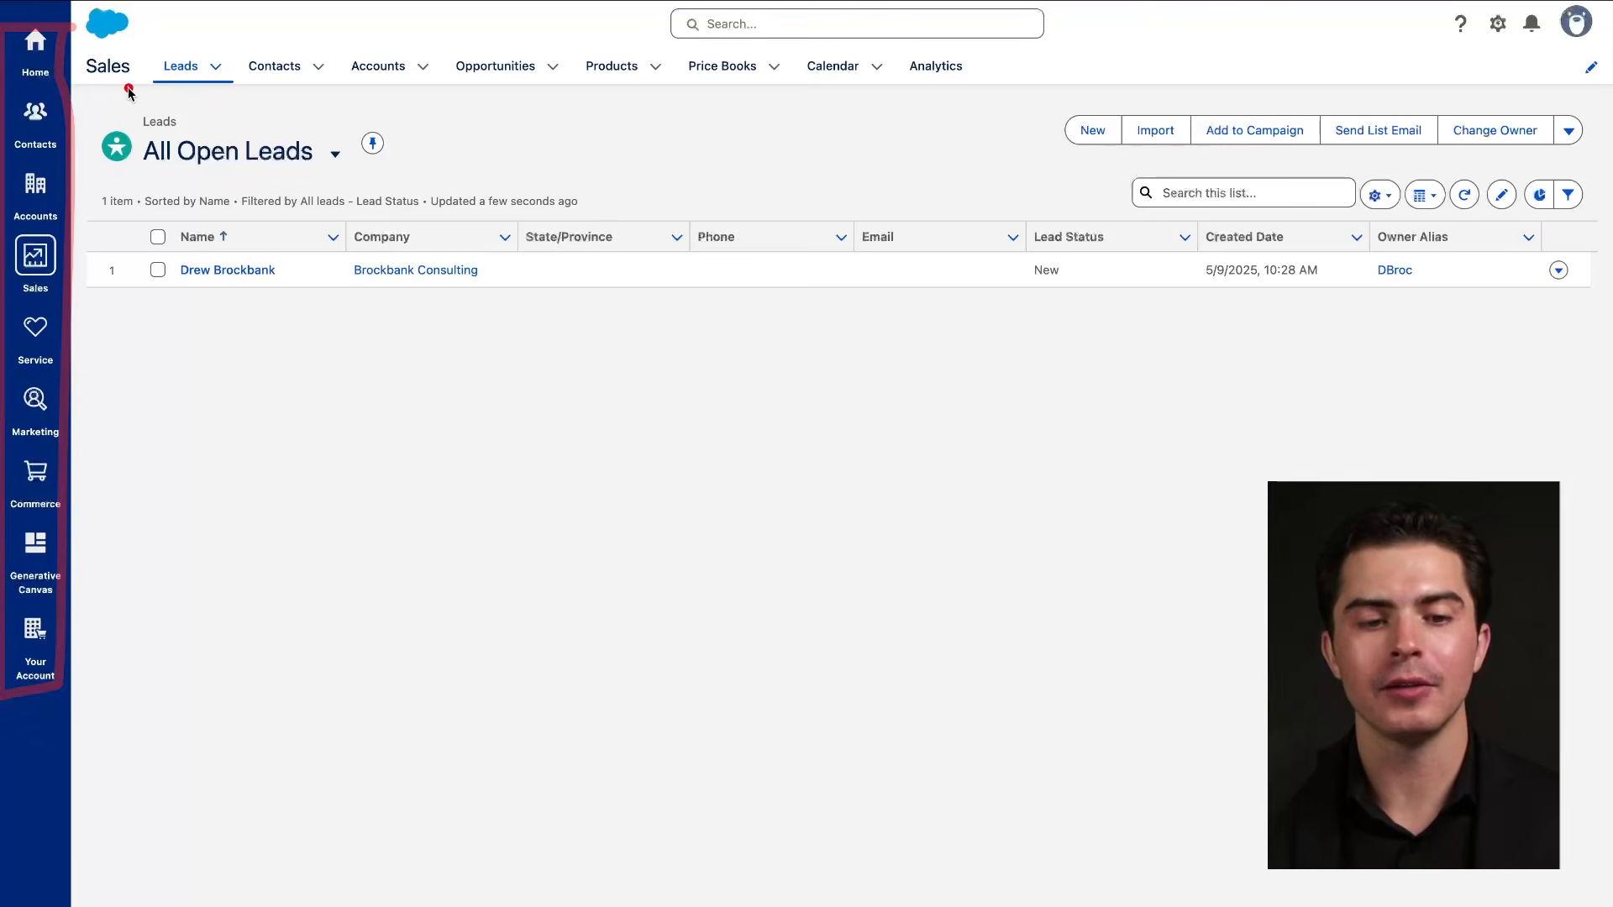
drag(124, 87, 823, 92)
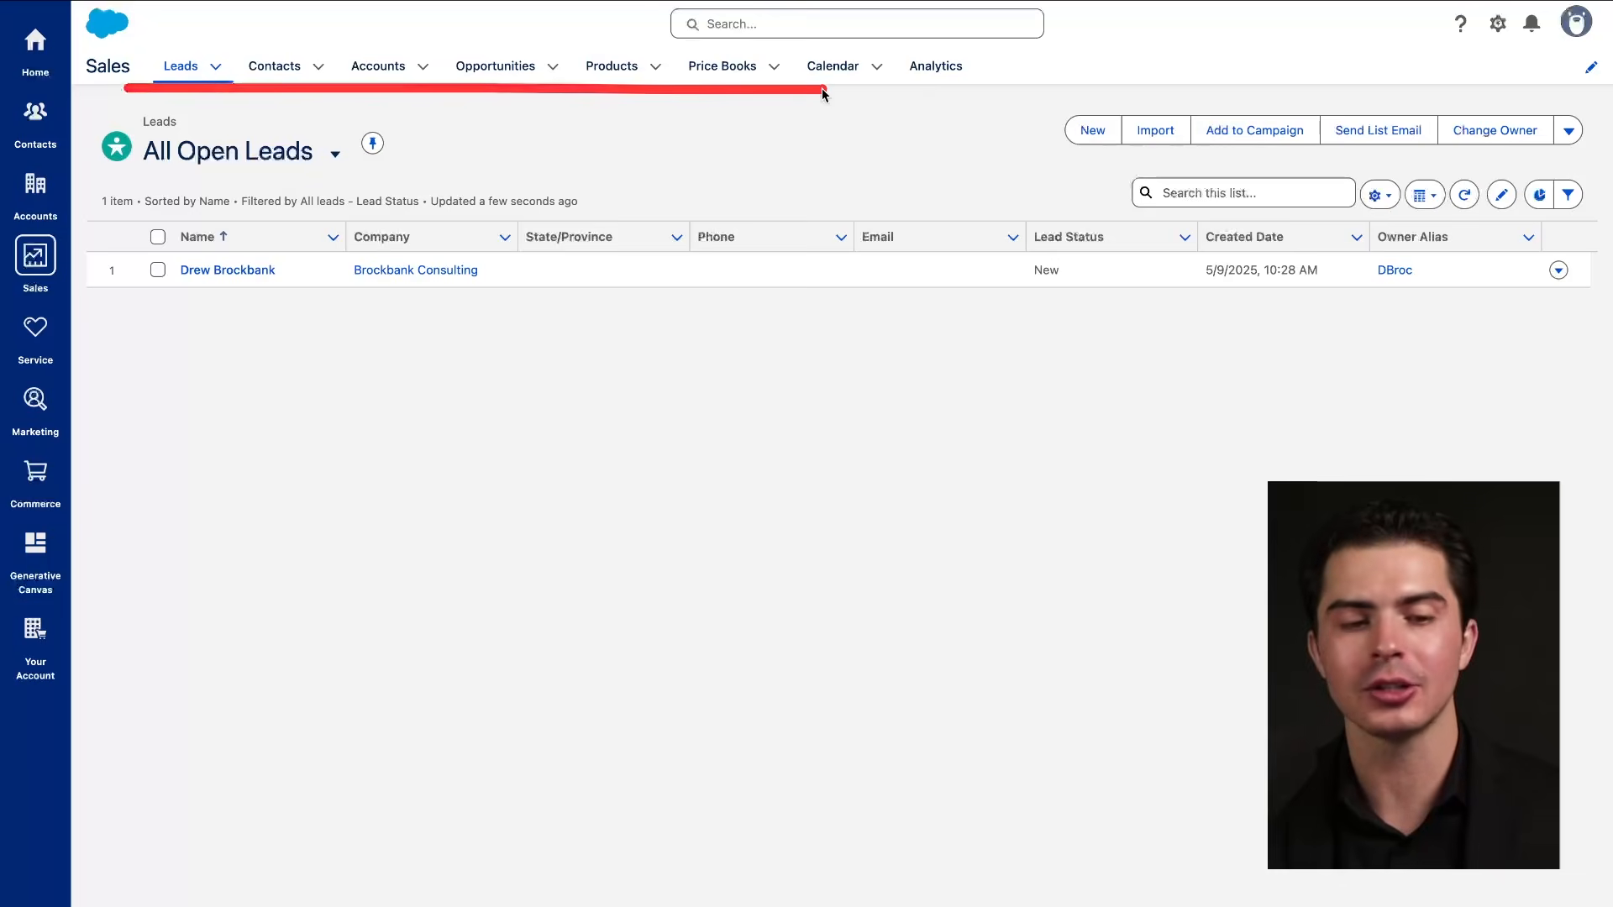
drag(95, 82, 1025, 84)
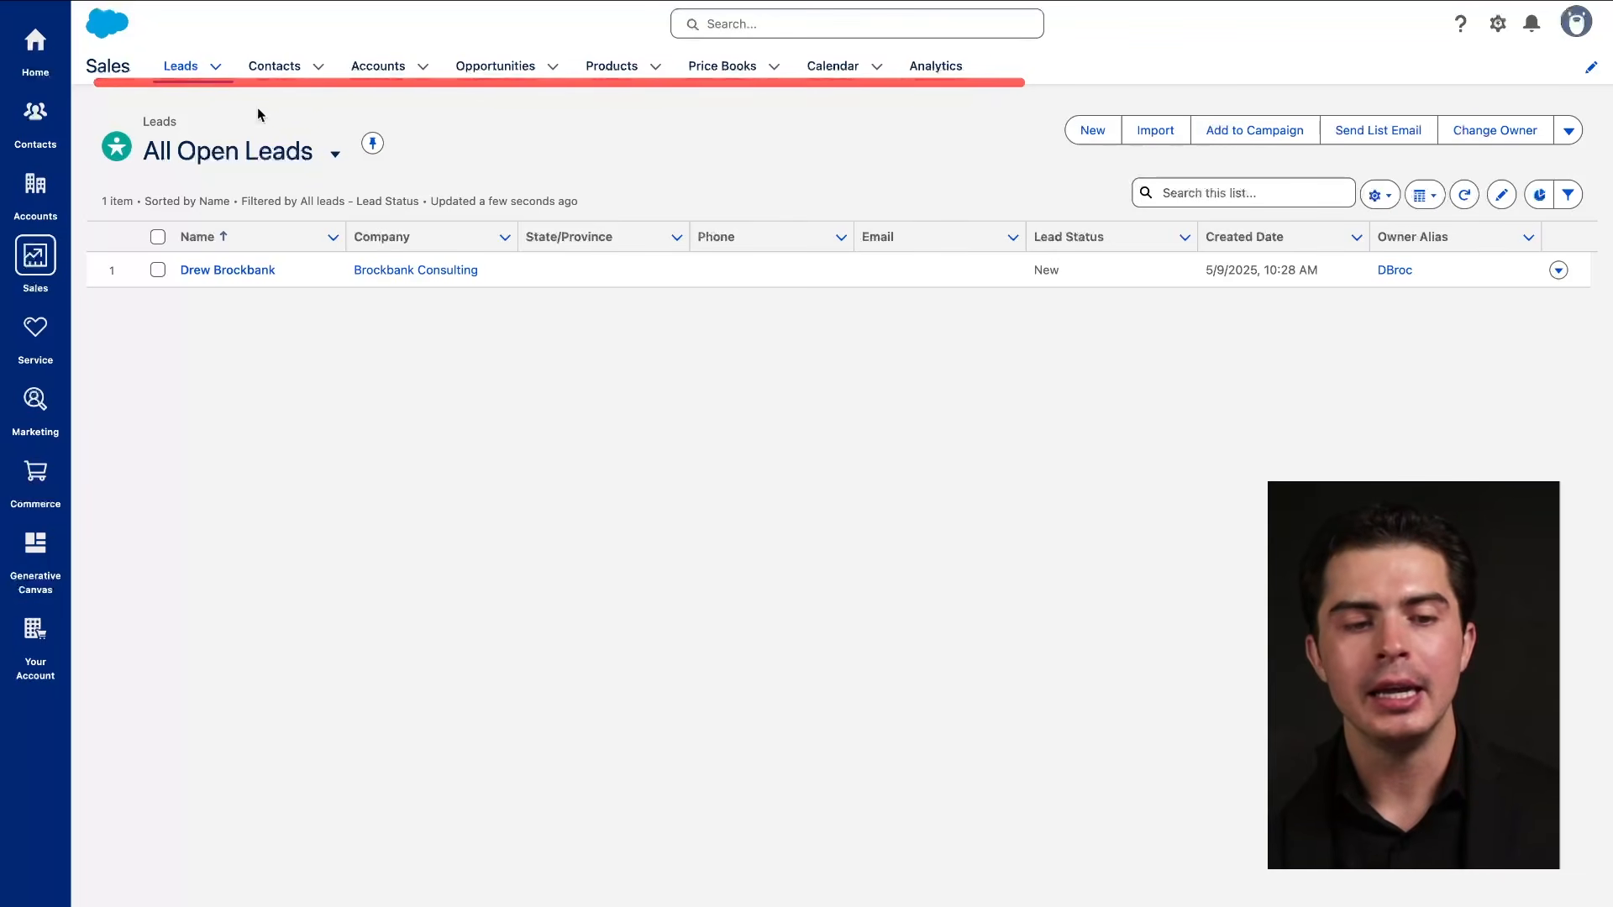
drag(153, 84, 254, 87)
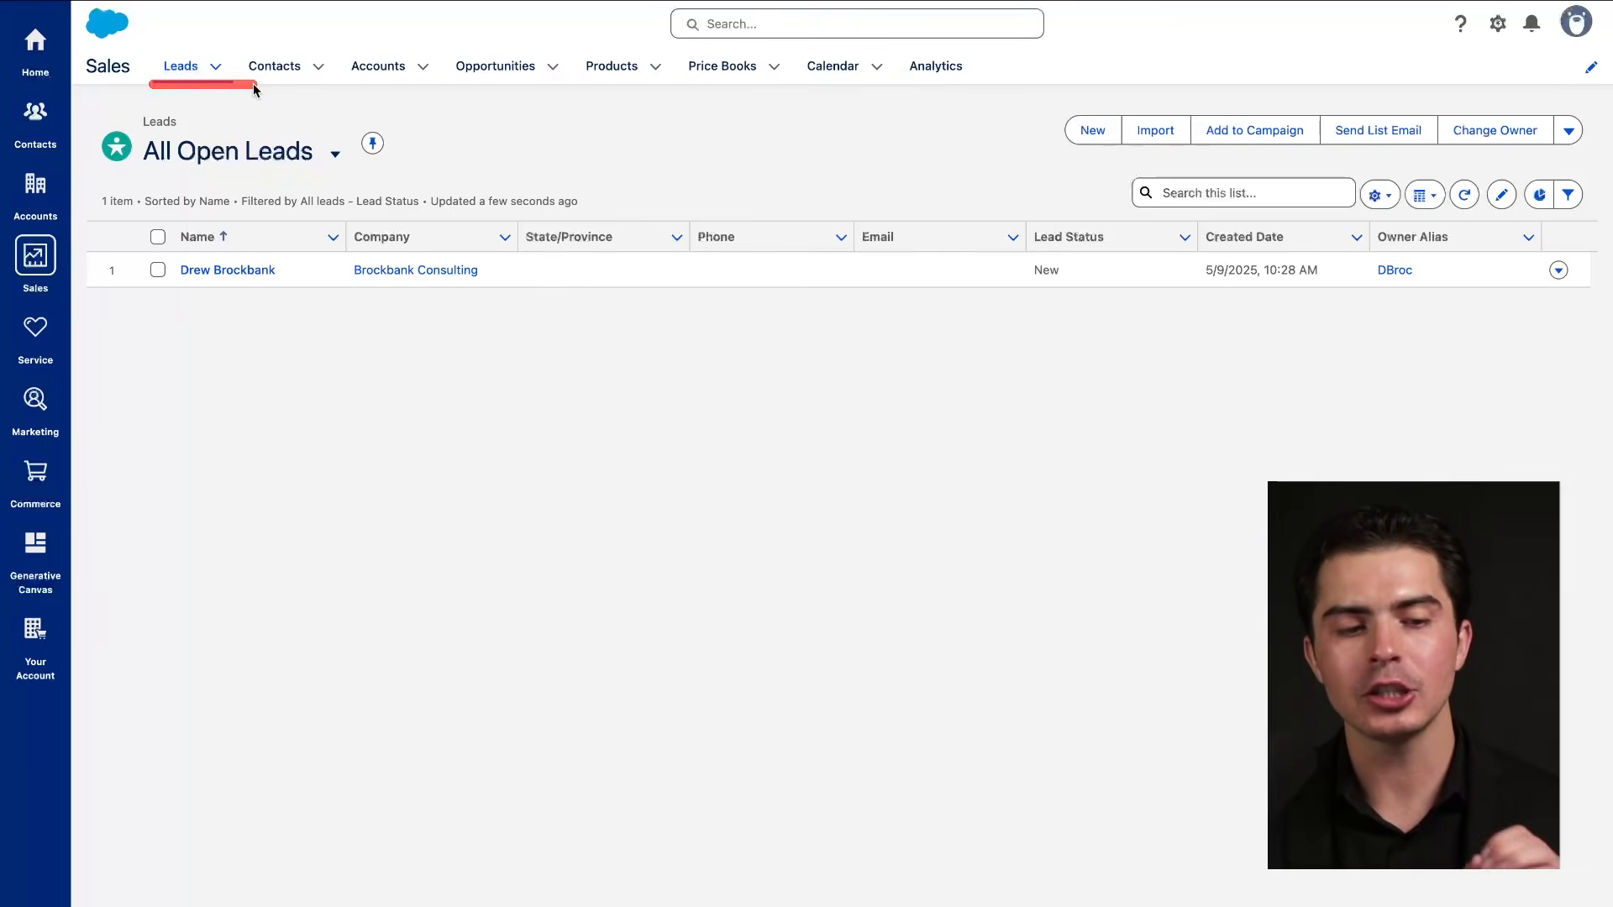
click(52, 67)
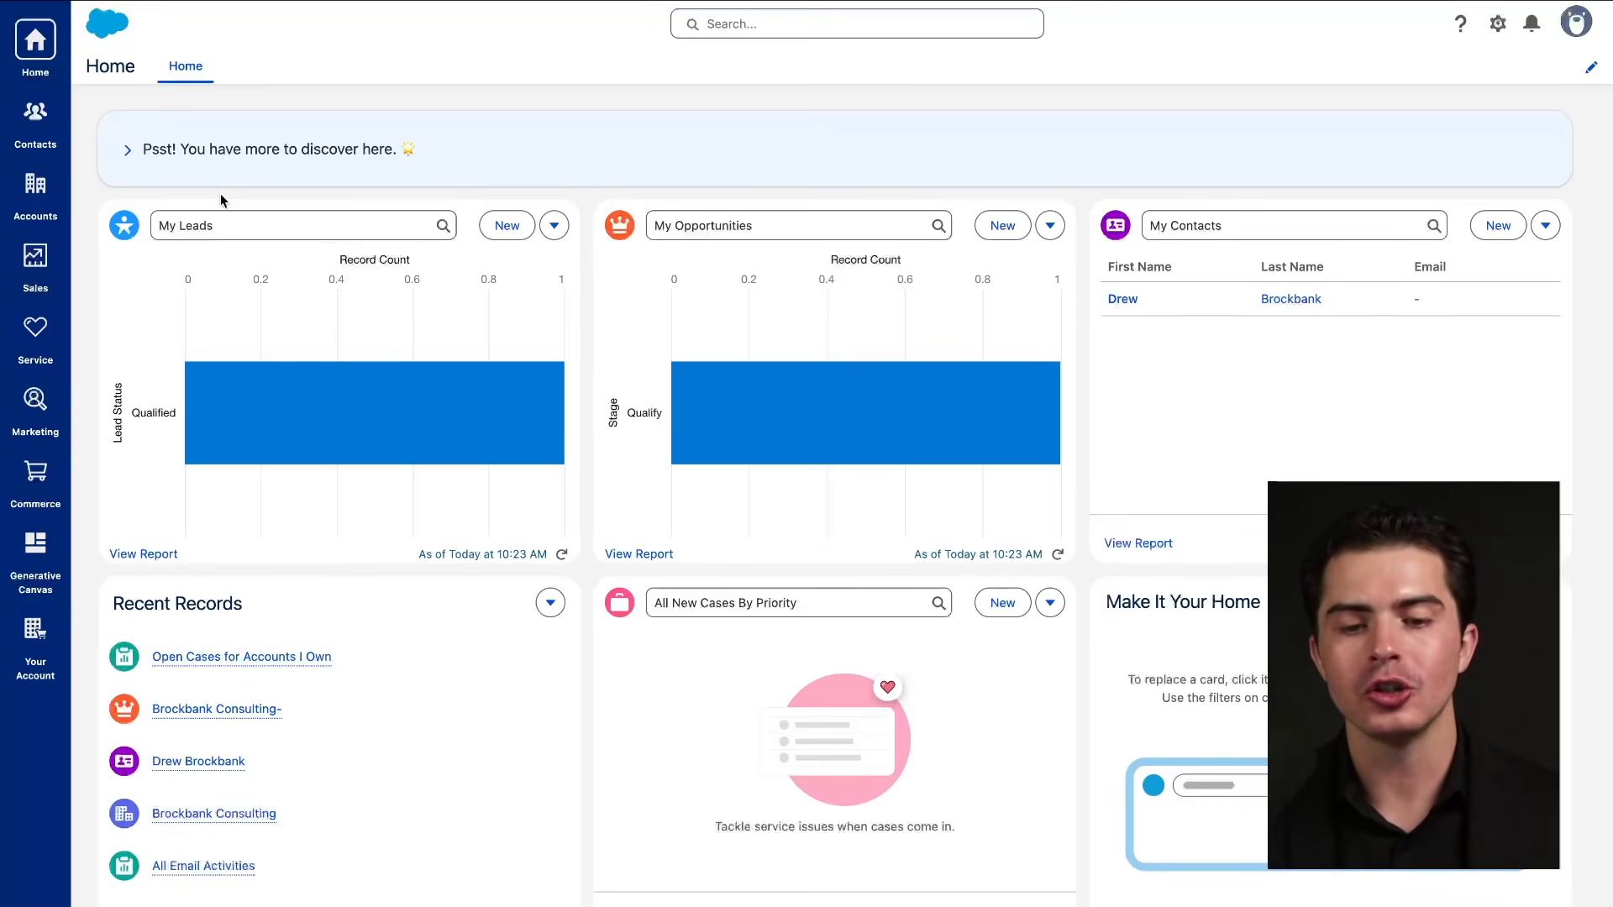
mouse_move(1510, 134)
mouse_down()
mouse_move(198, 429)
mouse_move(927, 270)
mouse_move(905, 271)
mouse_up()
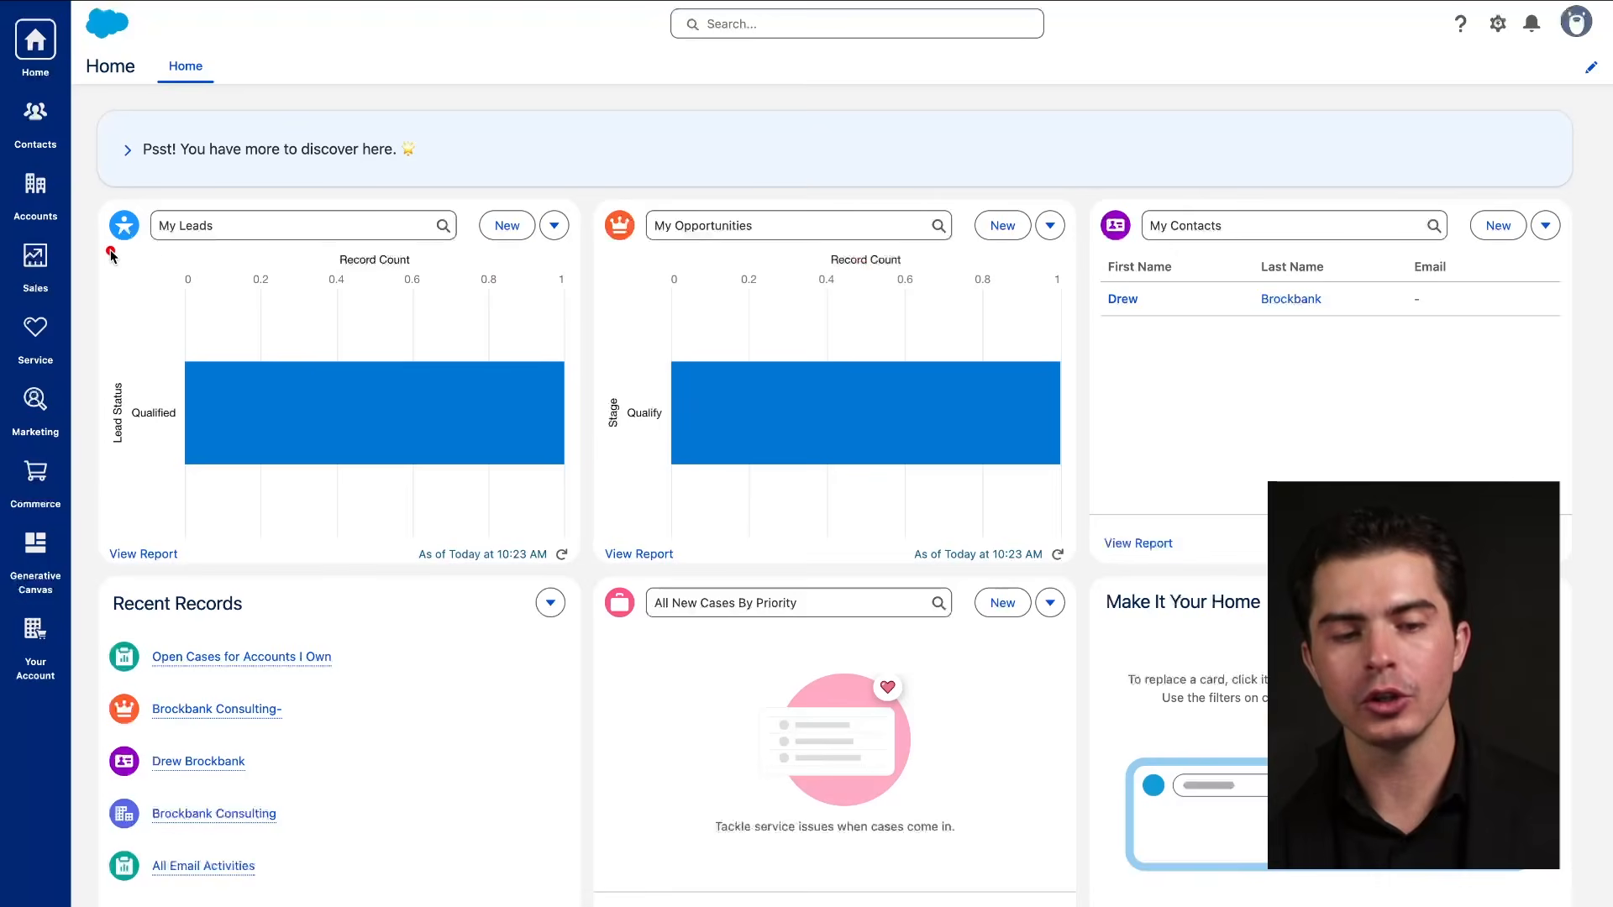
drag(110, 252, 360, 252)
drag(657, 257, 777, 258)
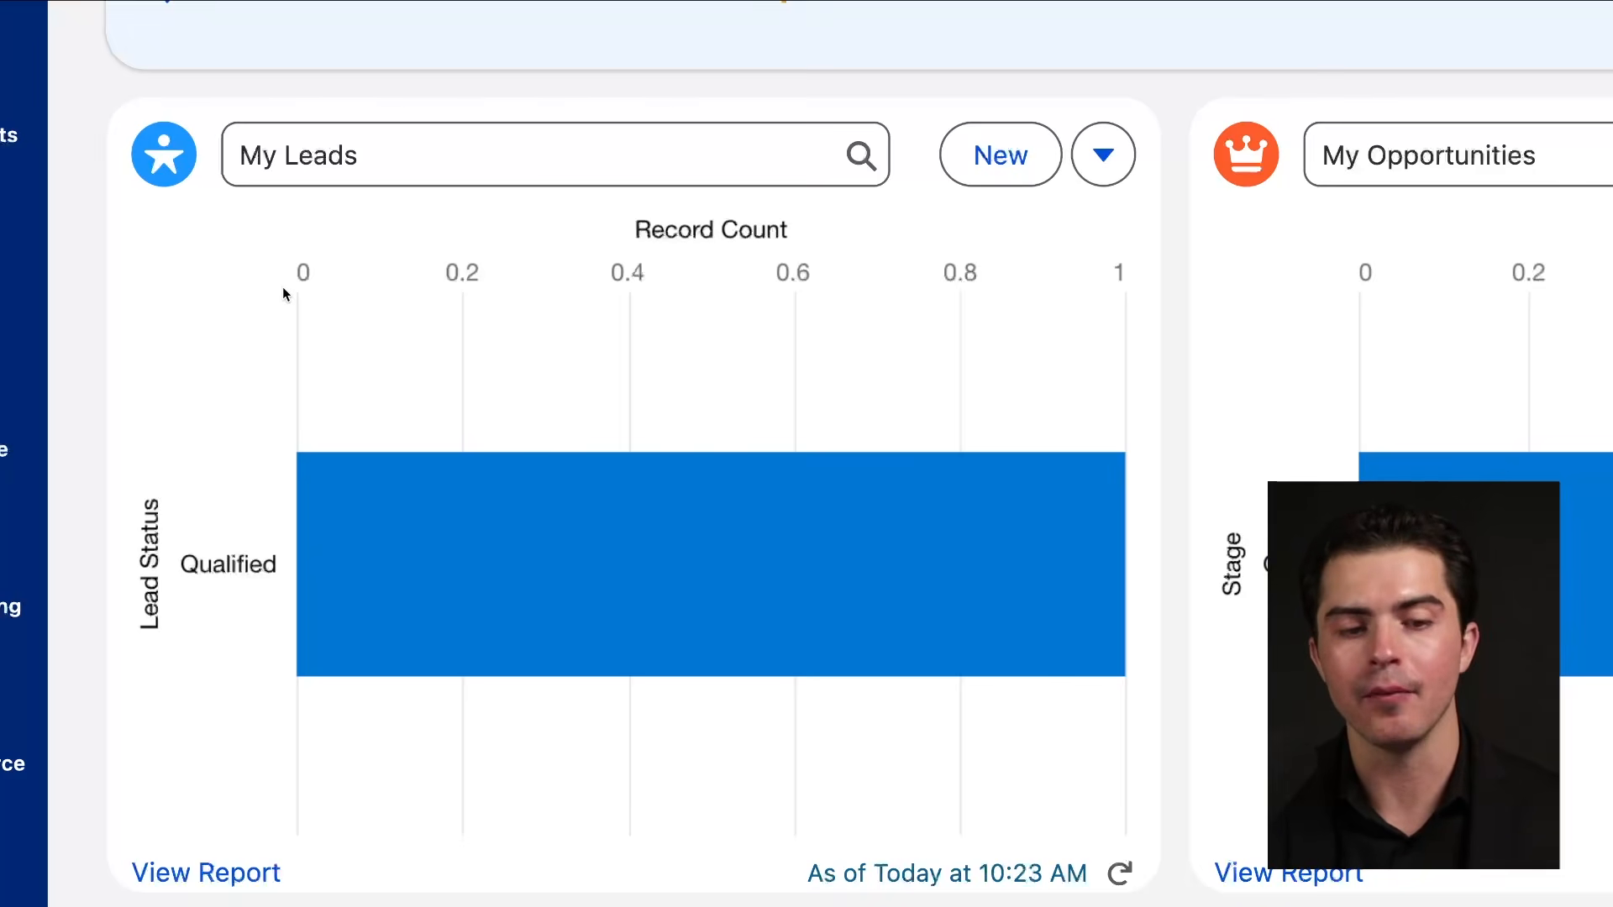
drag(225, 178, 495, 177)
click(472, 168)
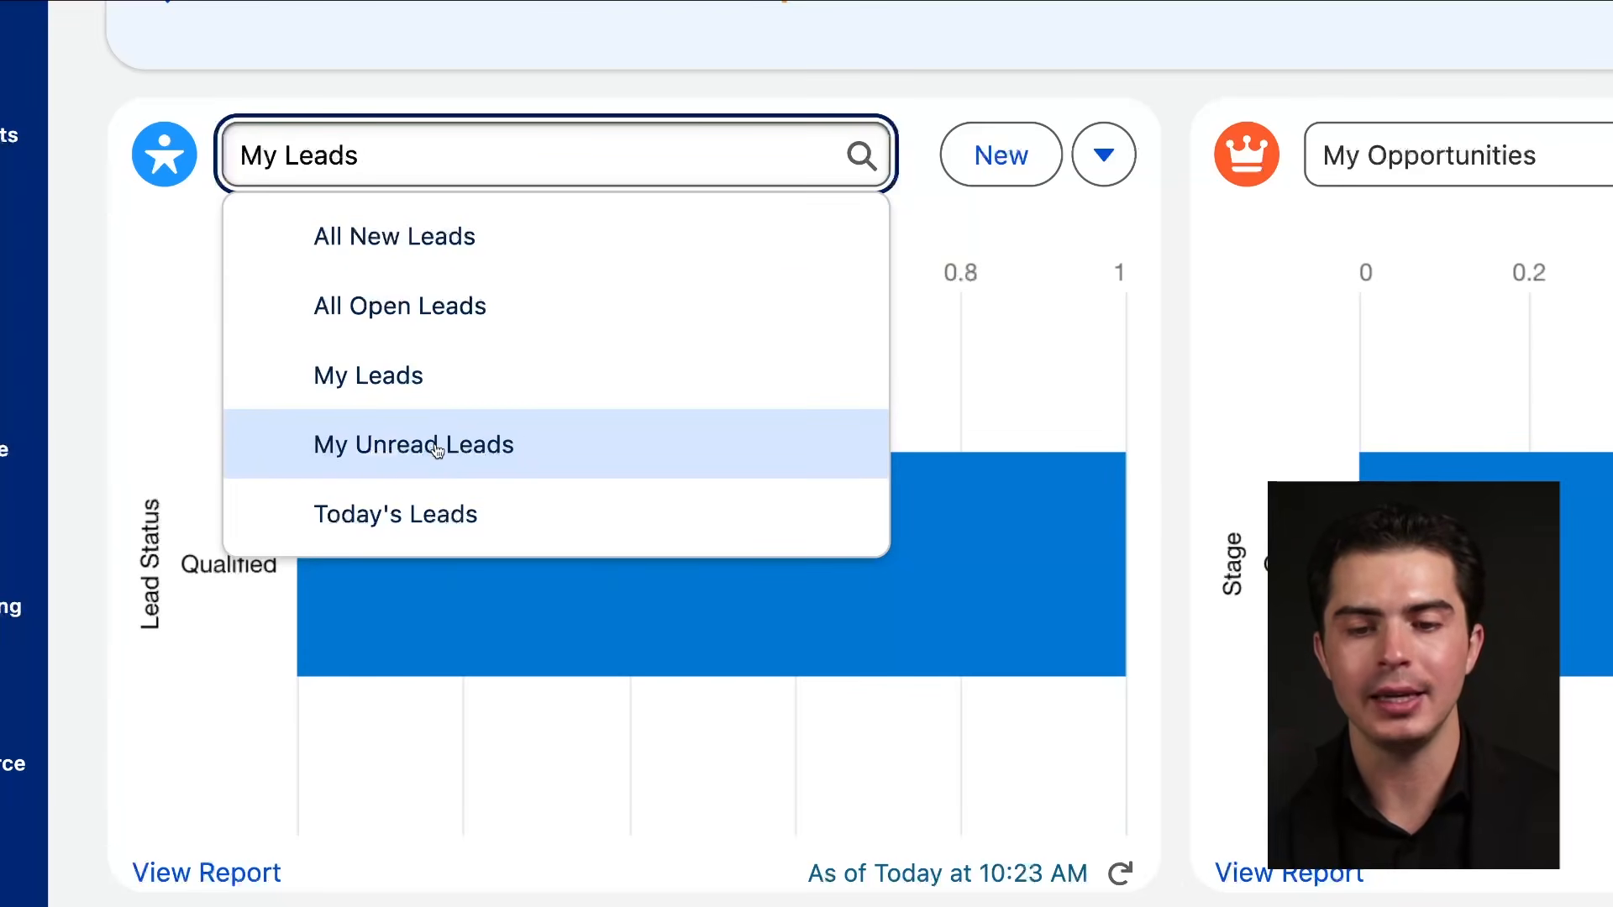
click(455, 237)
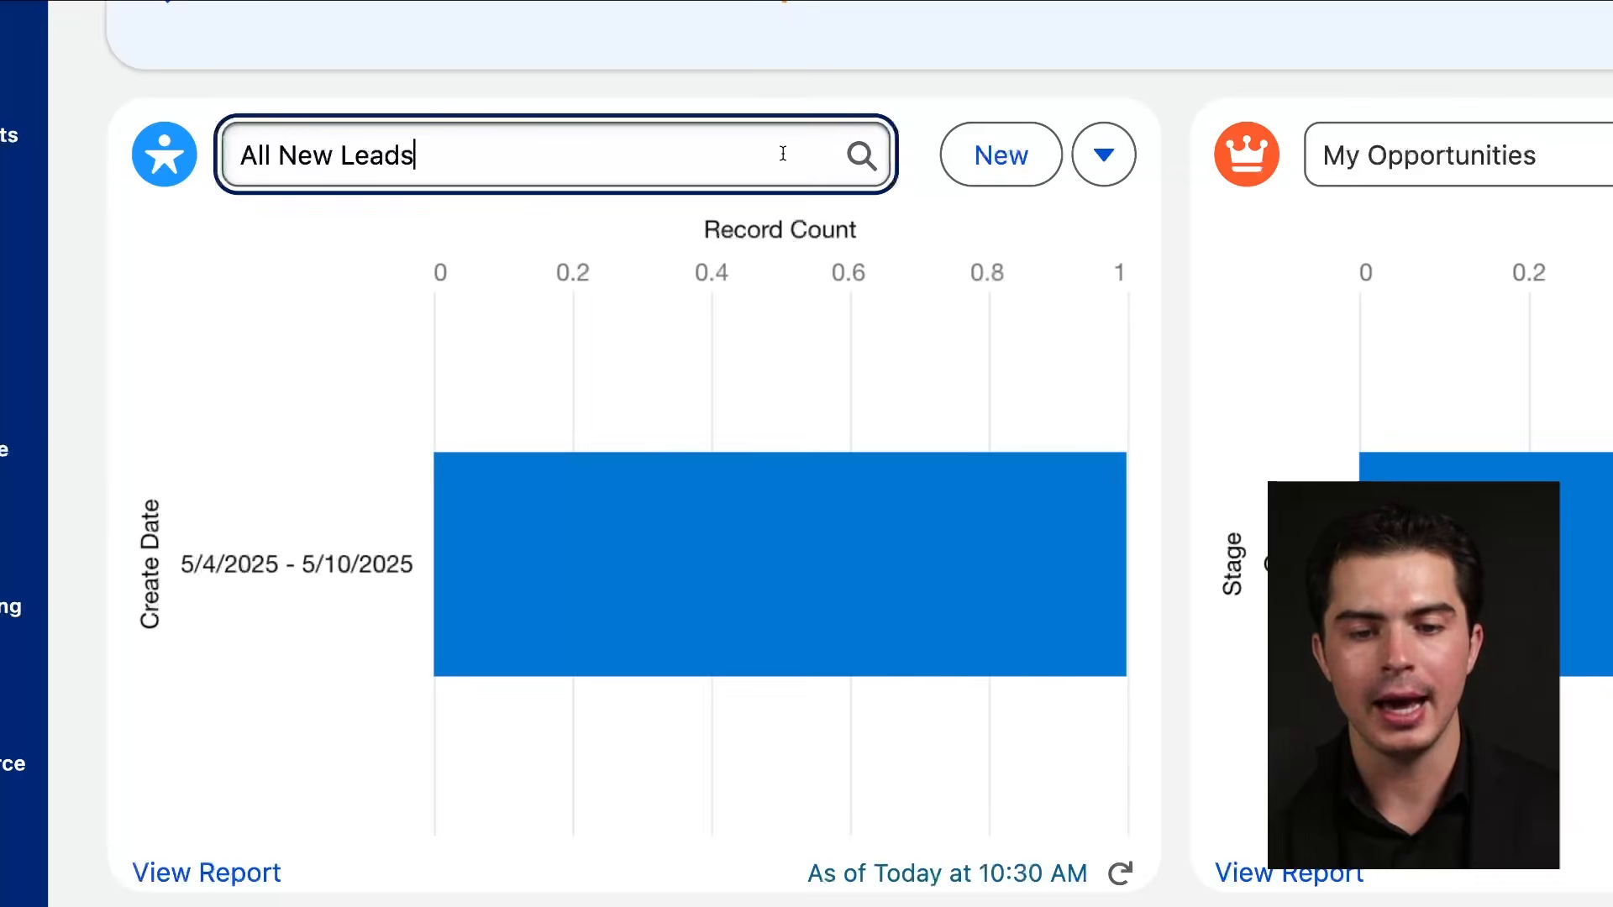
click(783, 154)
click(461, 379)
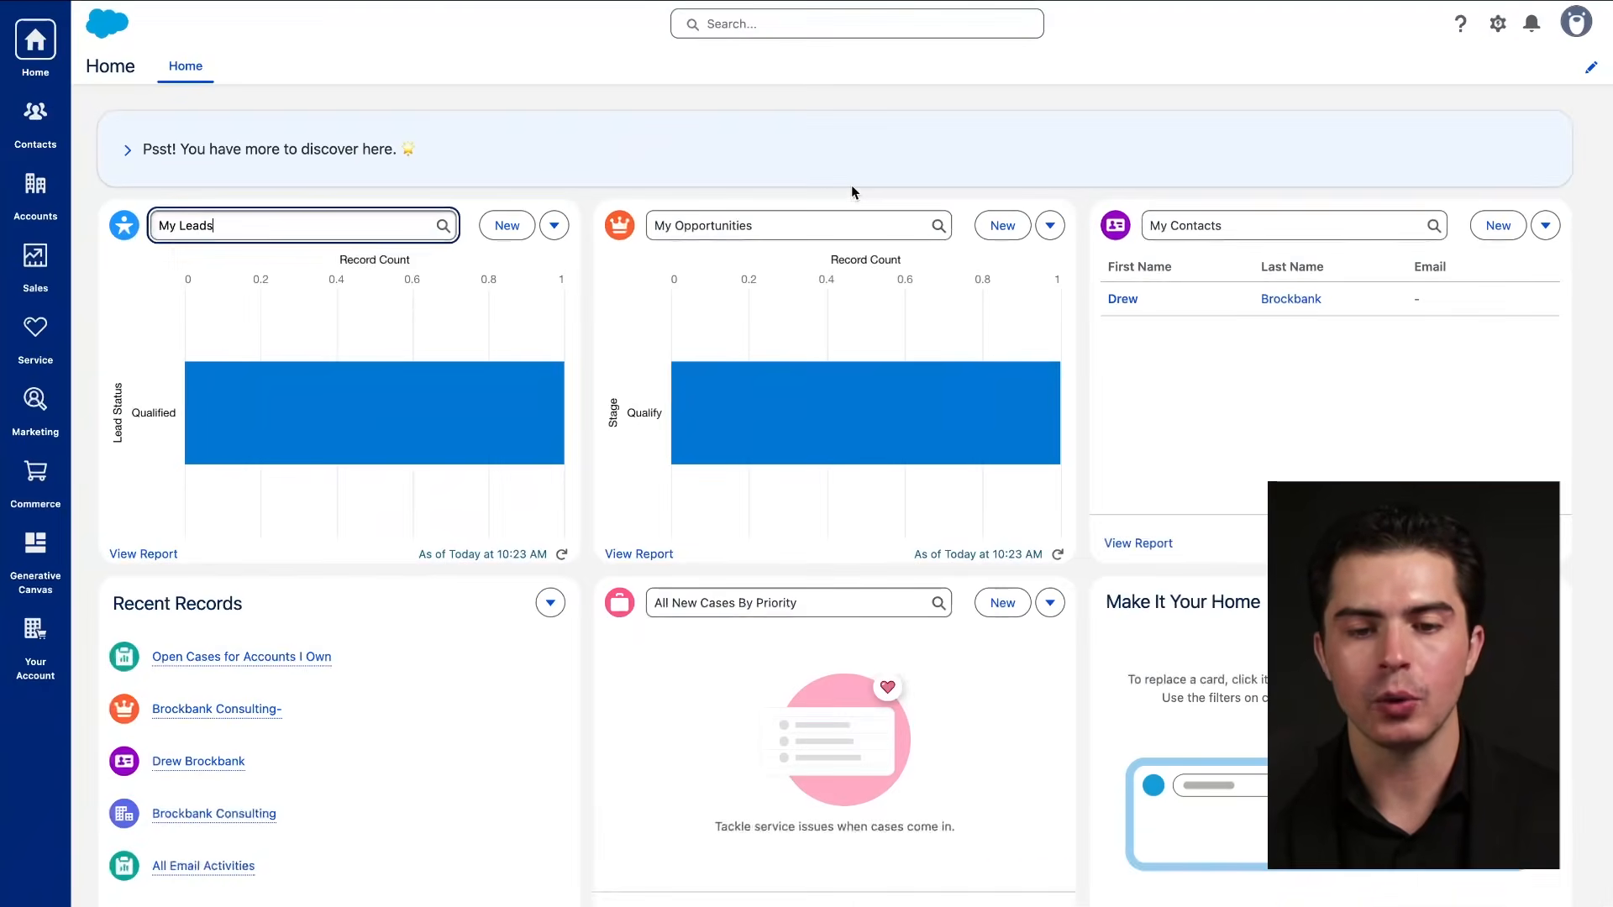
mouse_move(1355, 109)
mouse_down()
mouse_move(10, 697)
mouse_move(866, 198)
mouse_up()
click(482, 191)
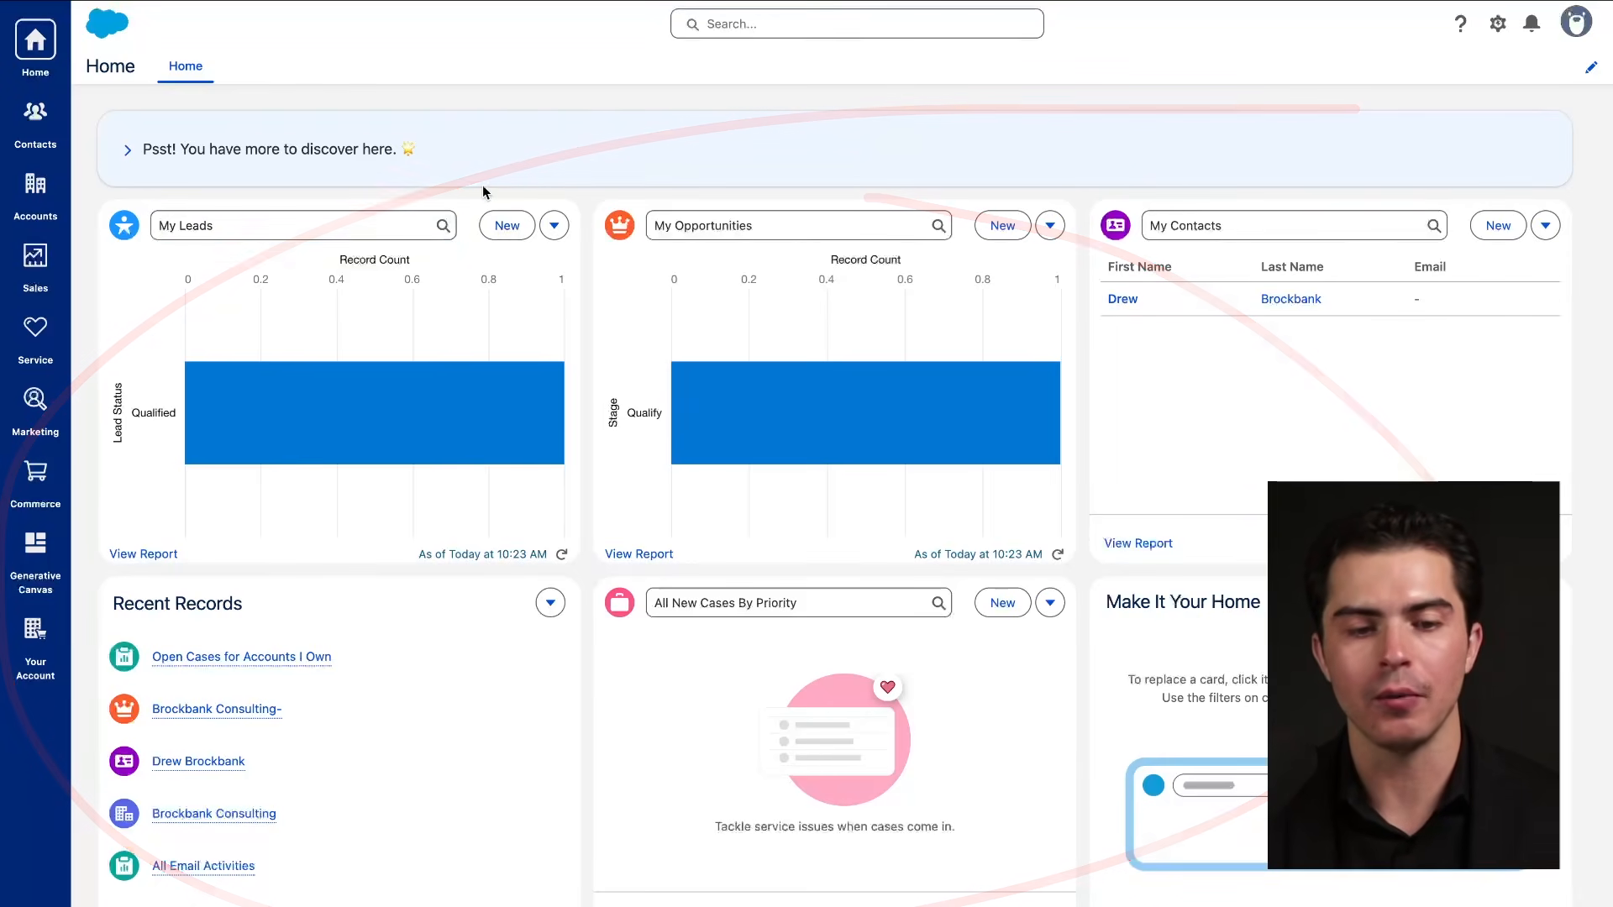
key(ctrl+s)
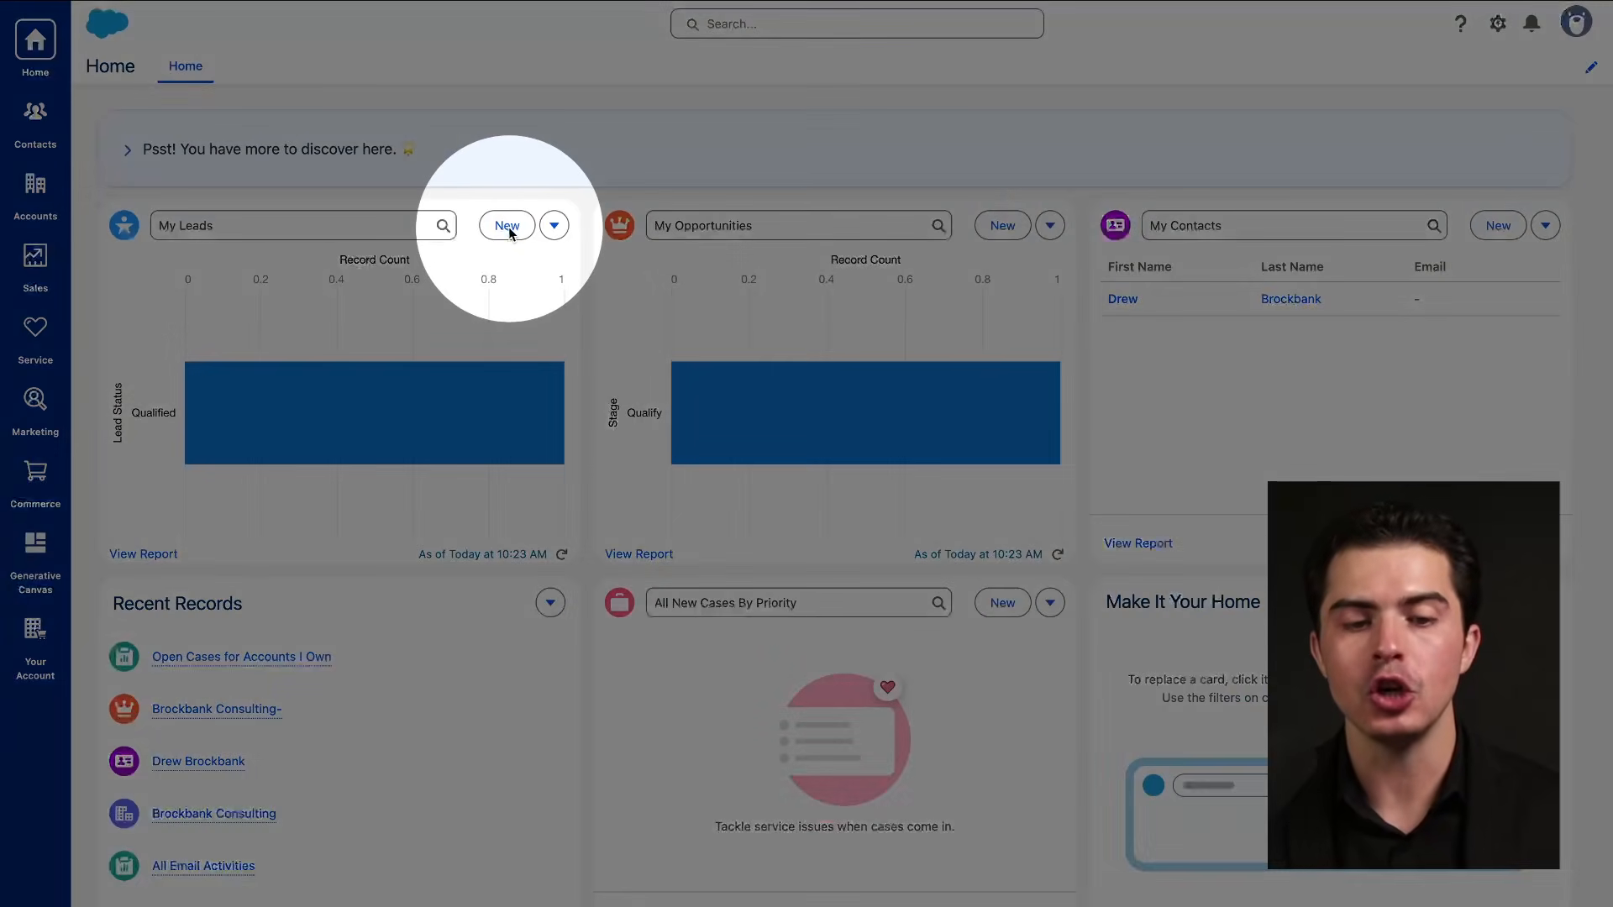
click(507, 225)
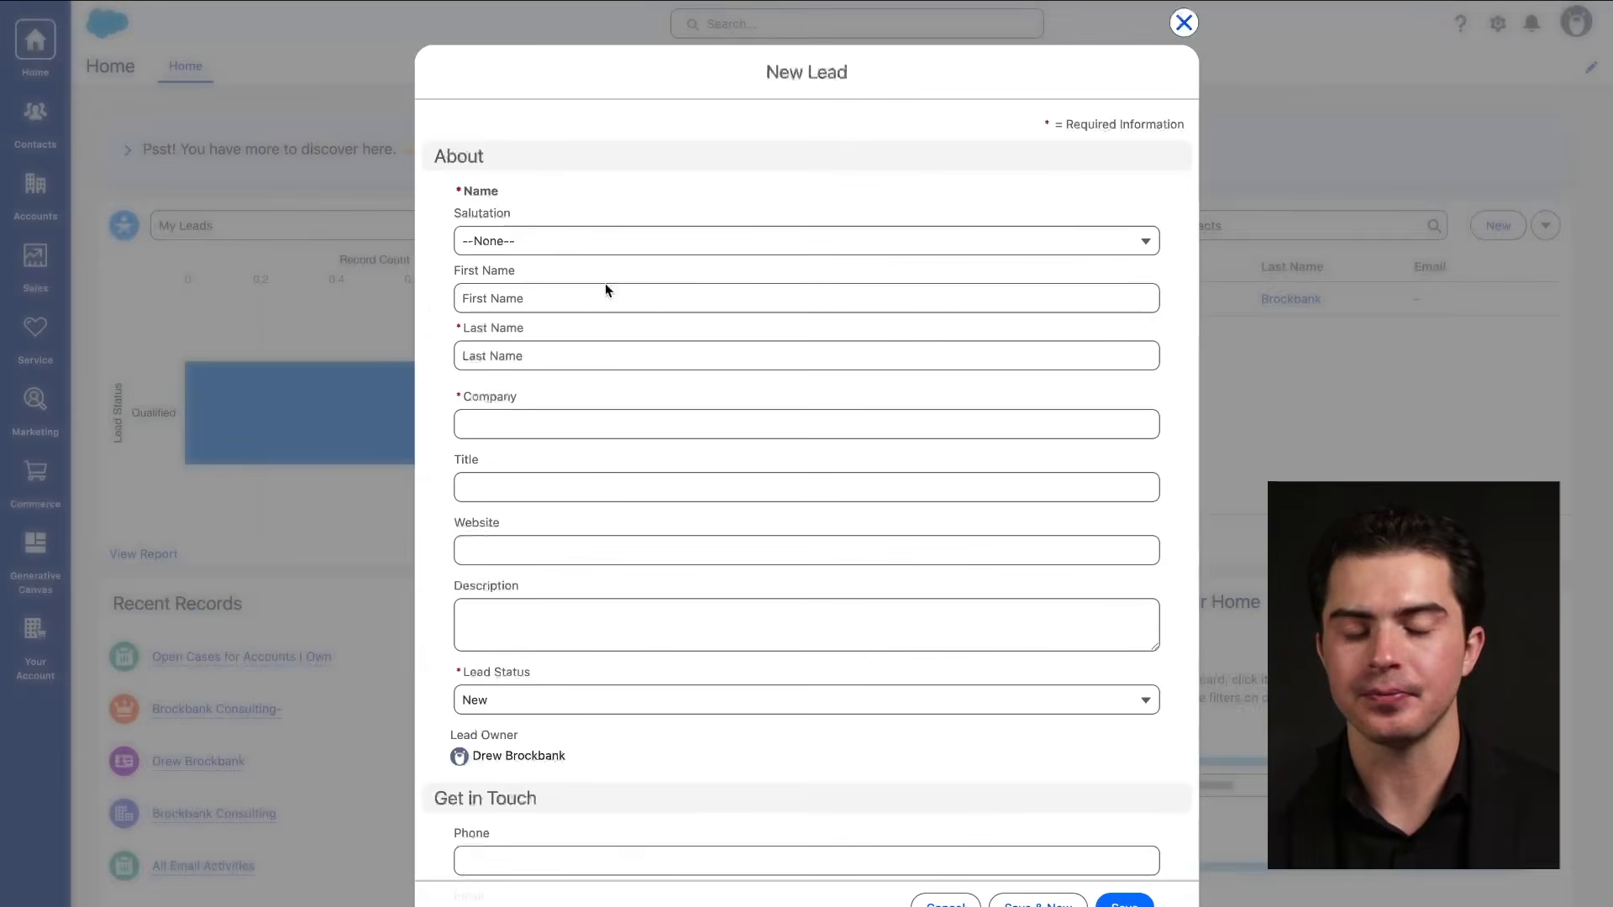
scroll(677, 361, down, 3)
drag(797, 66, 719, 324)
drag(826, 316, 587, 117)
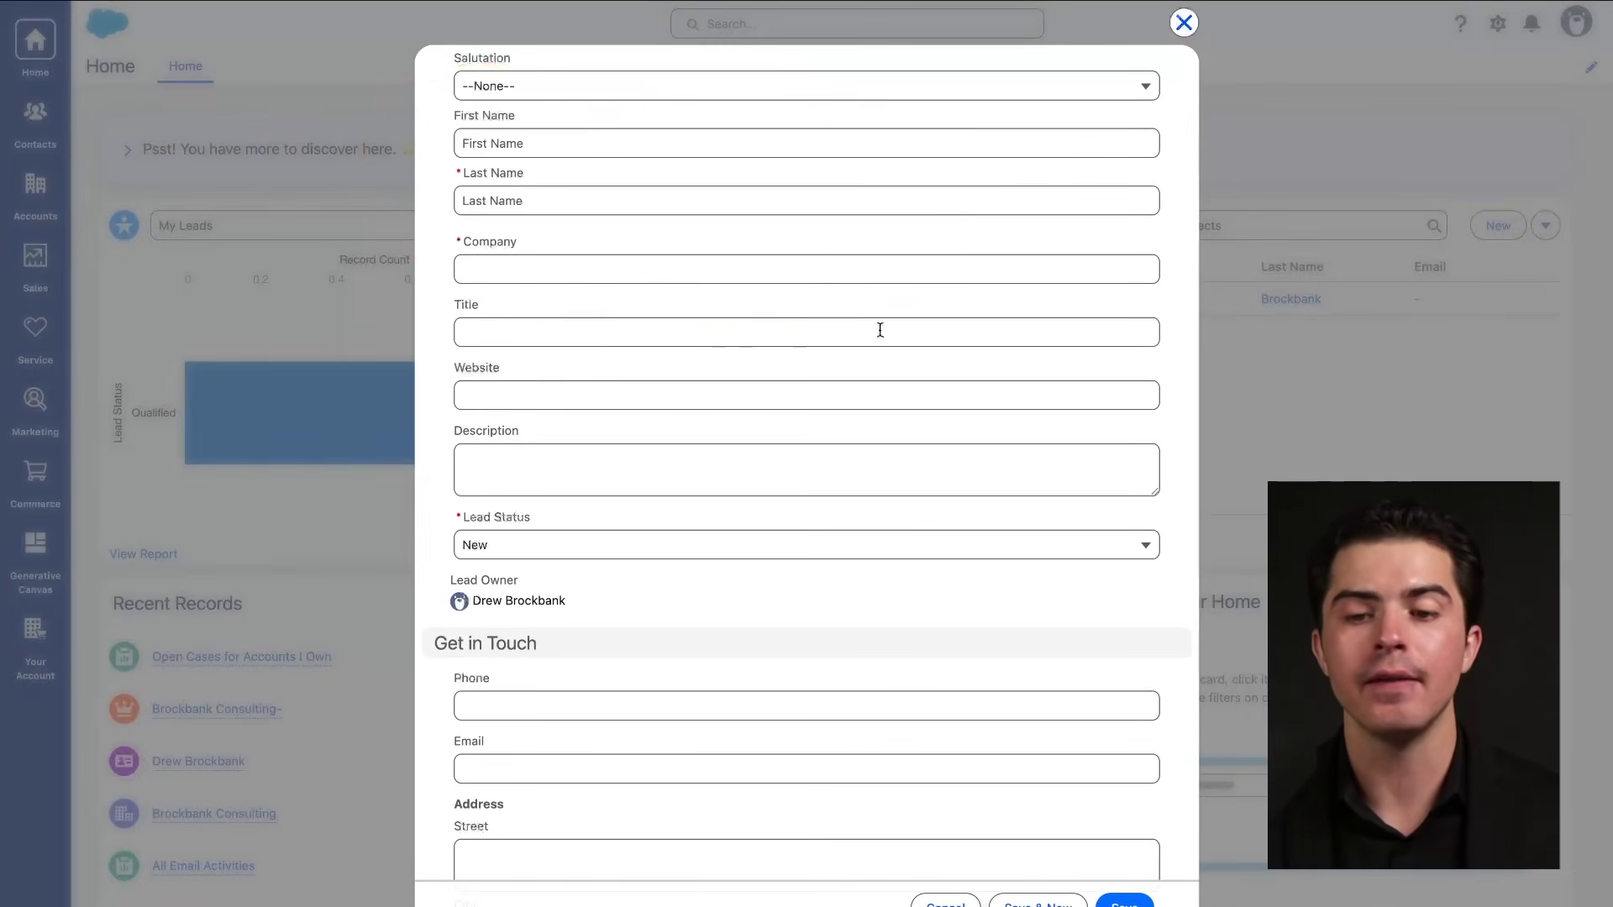
click(1183, 23)
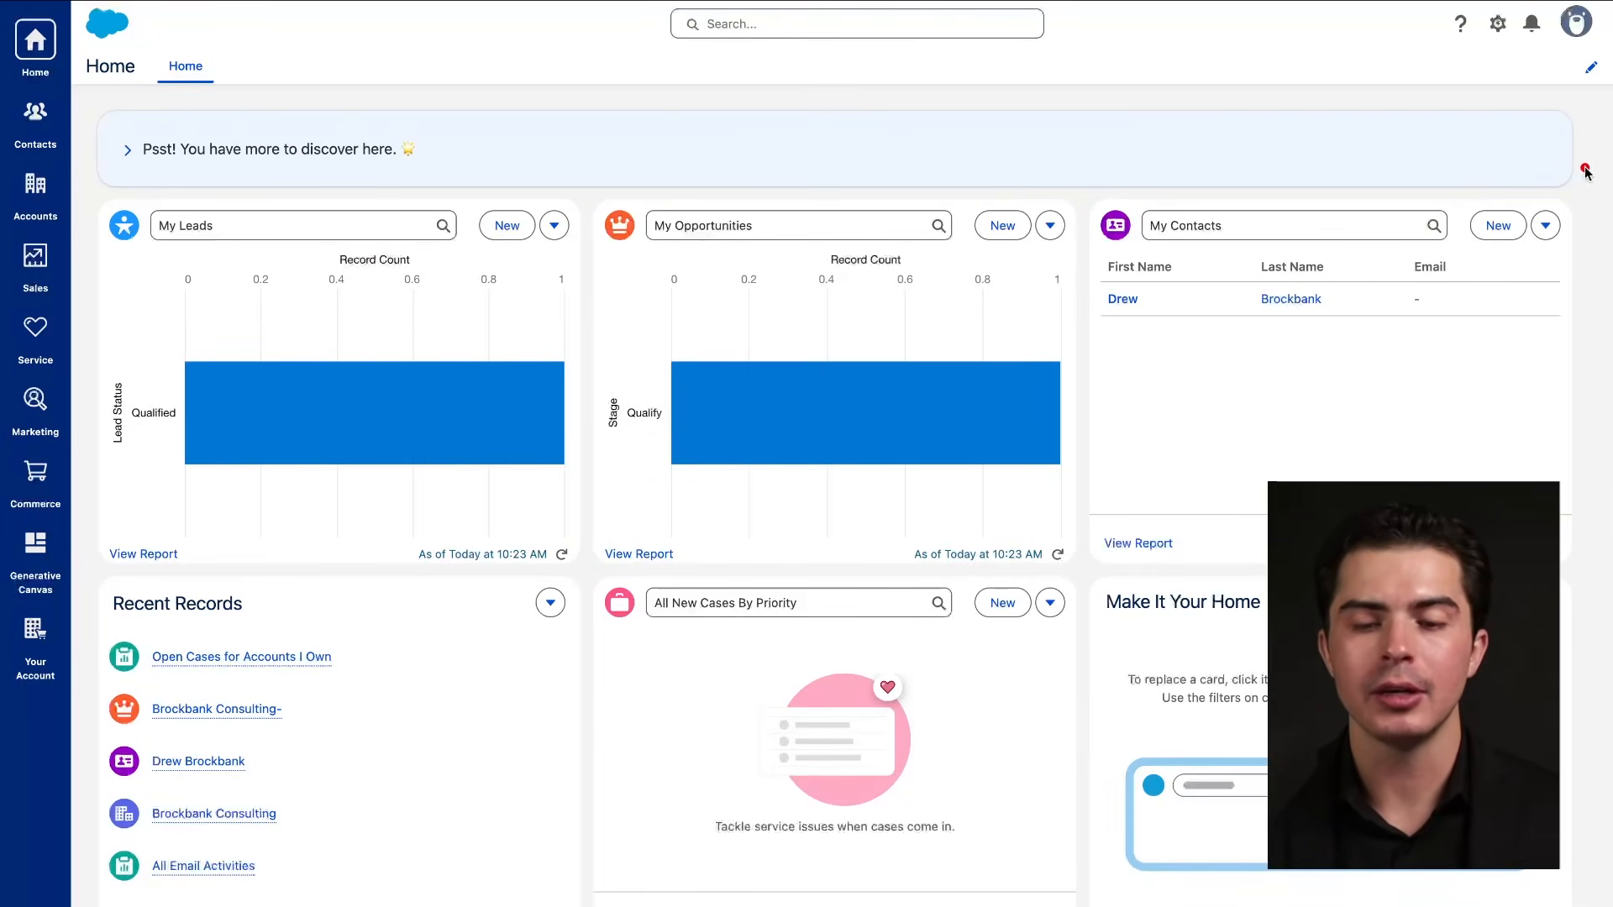
mouse_move(1565, 171)
mouse_down()
mouse_move(181, 640)
mouse_move(1105, 166)
mouse_move(1072, 170)
mouse_up()
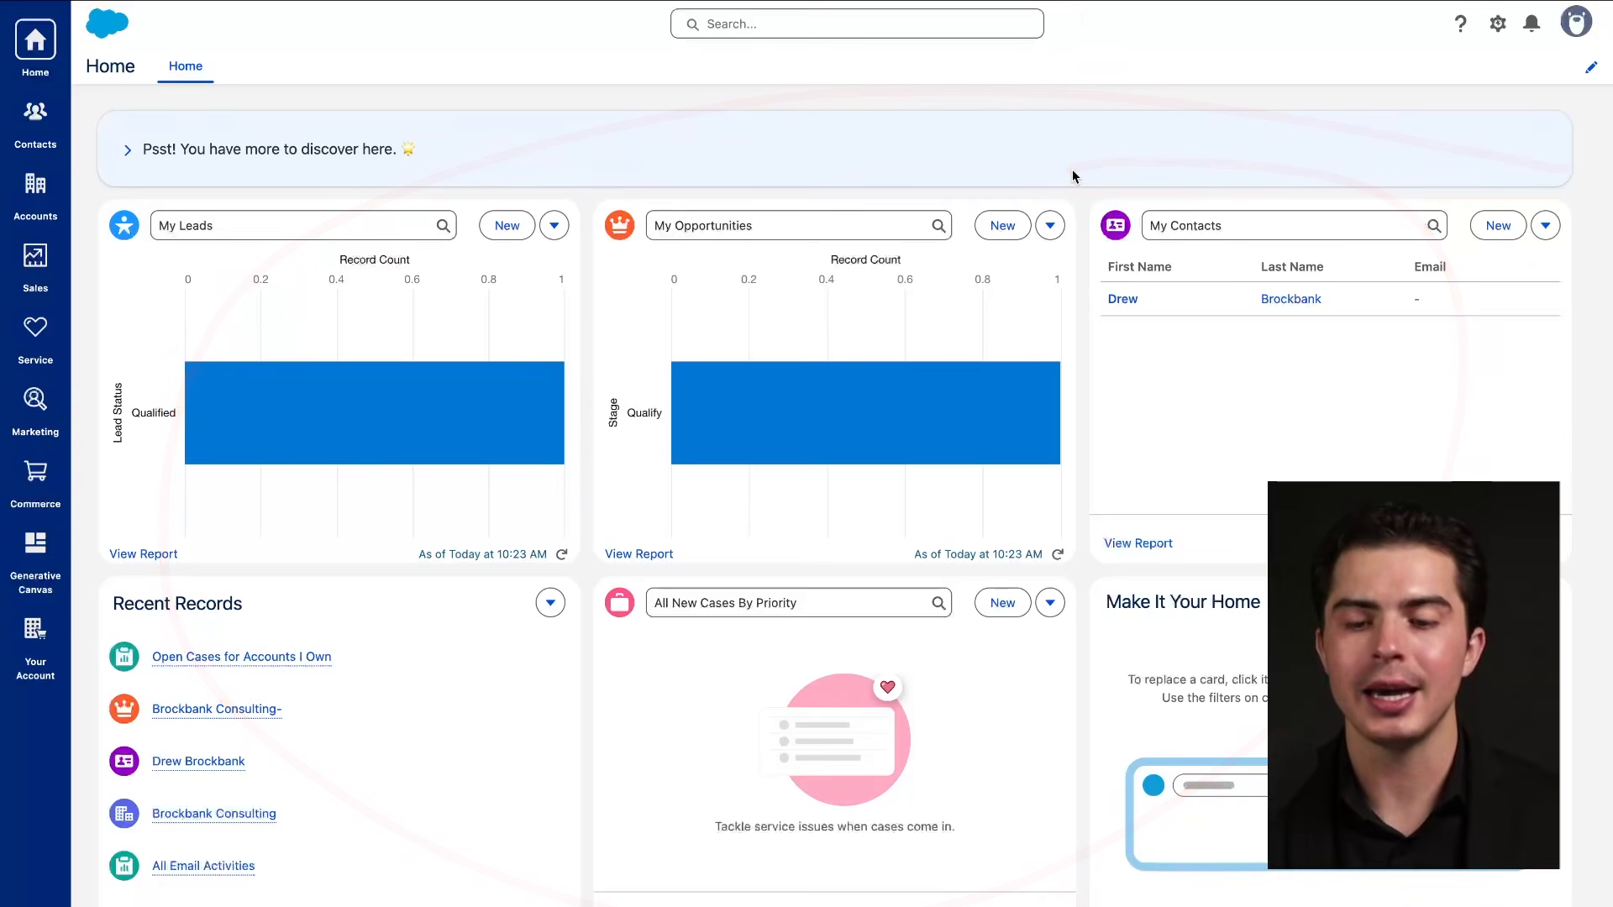
click(1052, 226)
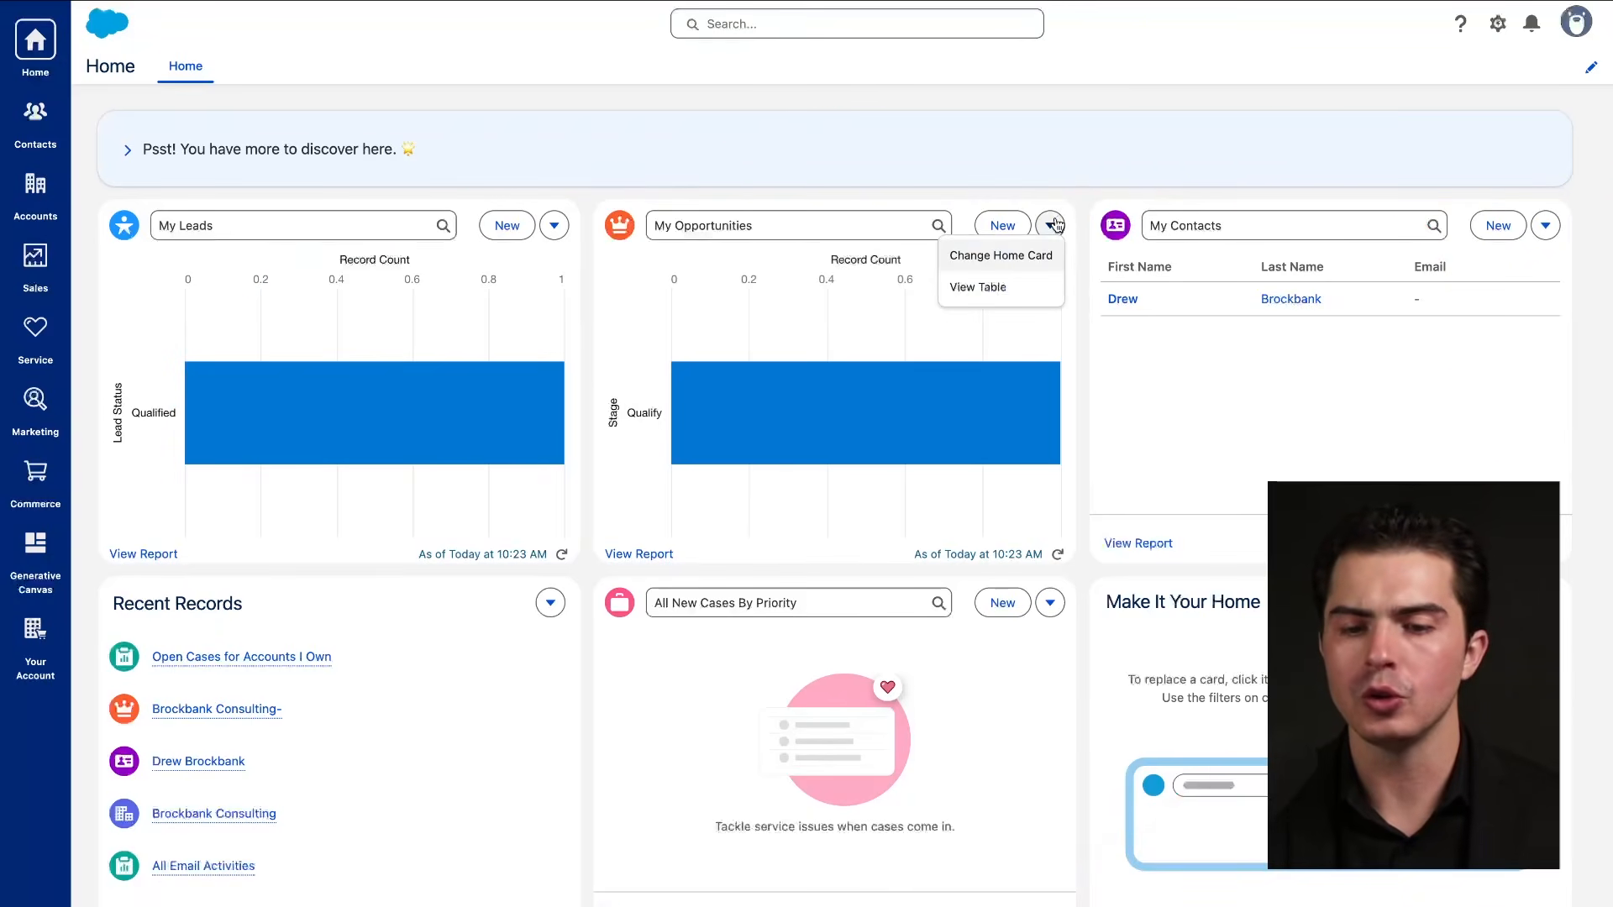
click(1035, 255)
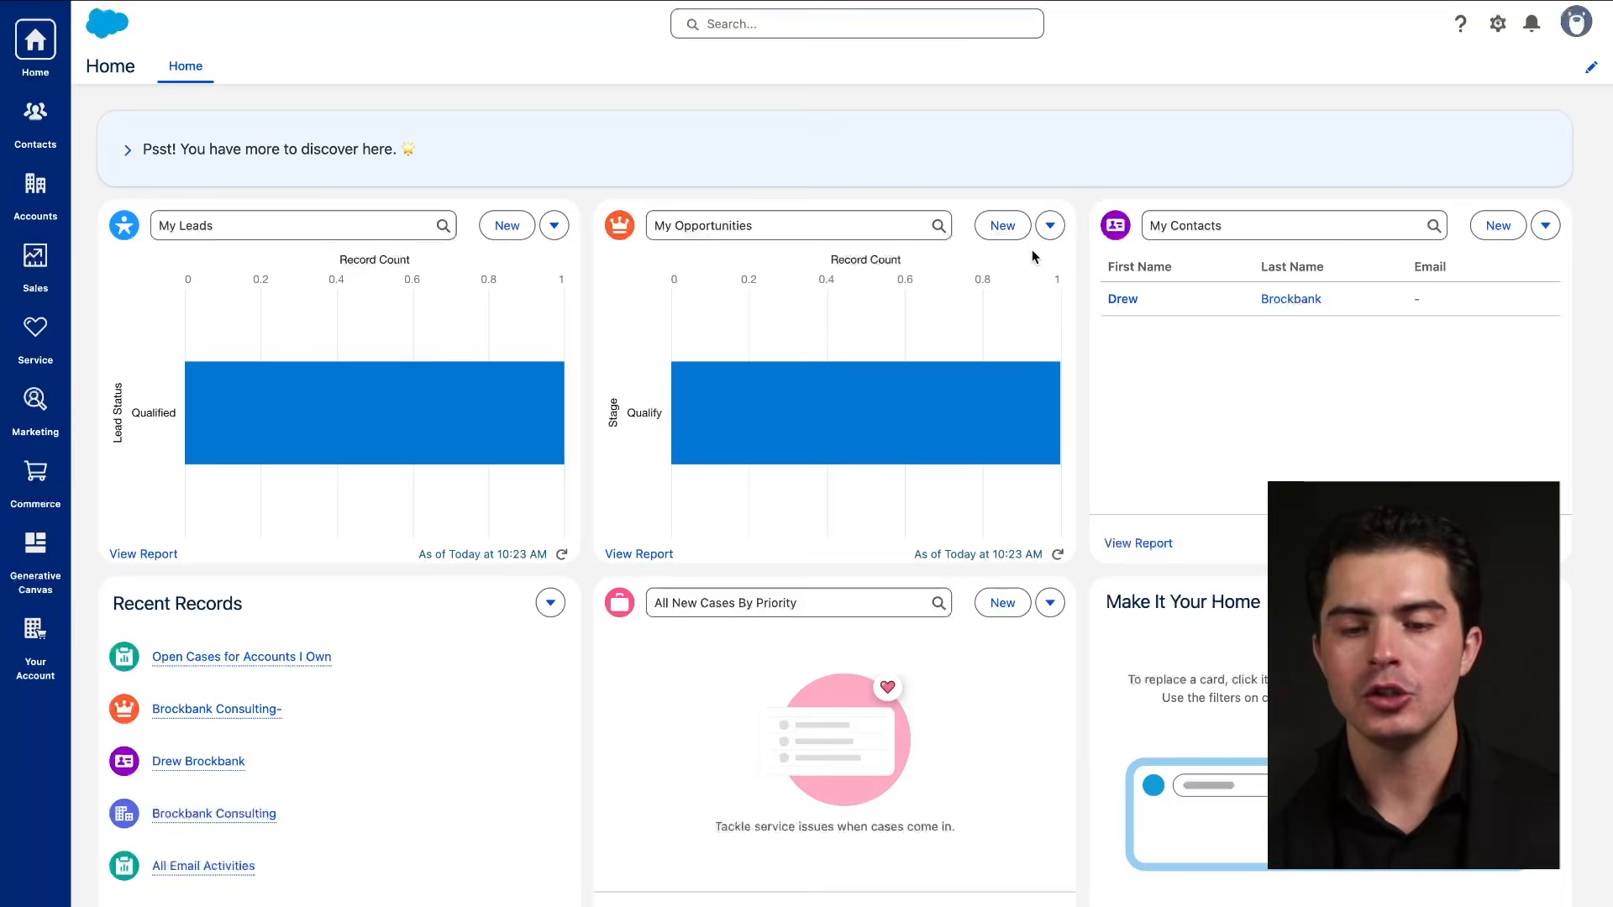
scroll(855, 349, down, 3)
scroll(855, 349, down, 5)
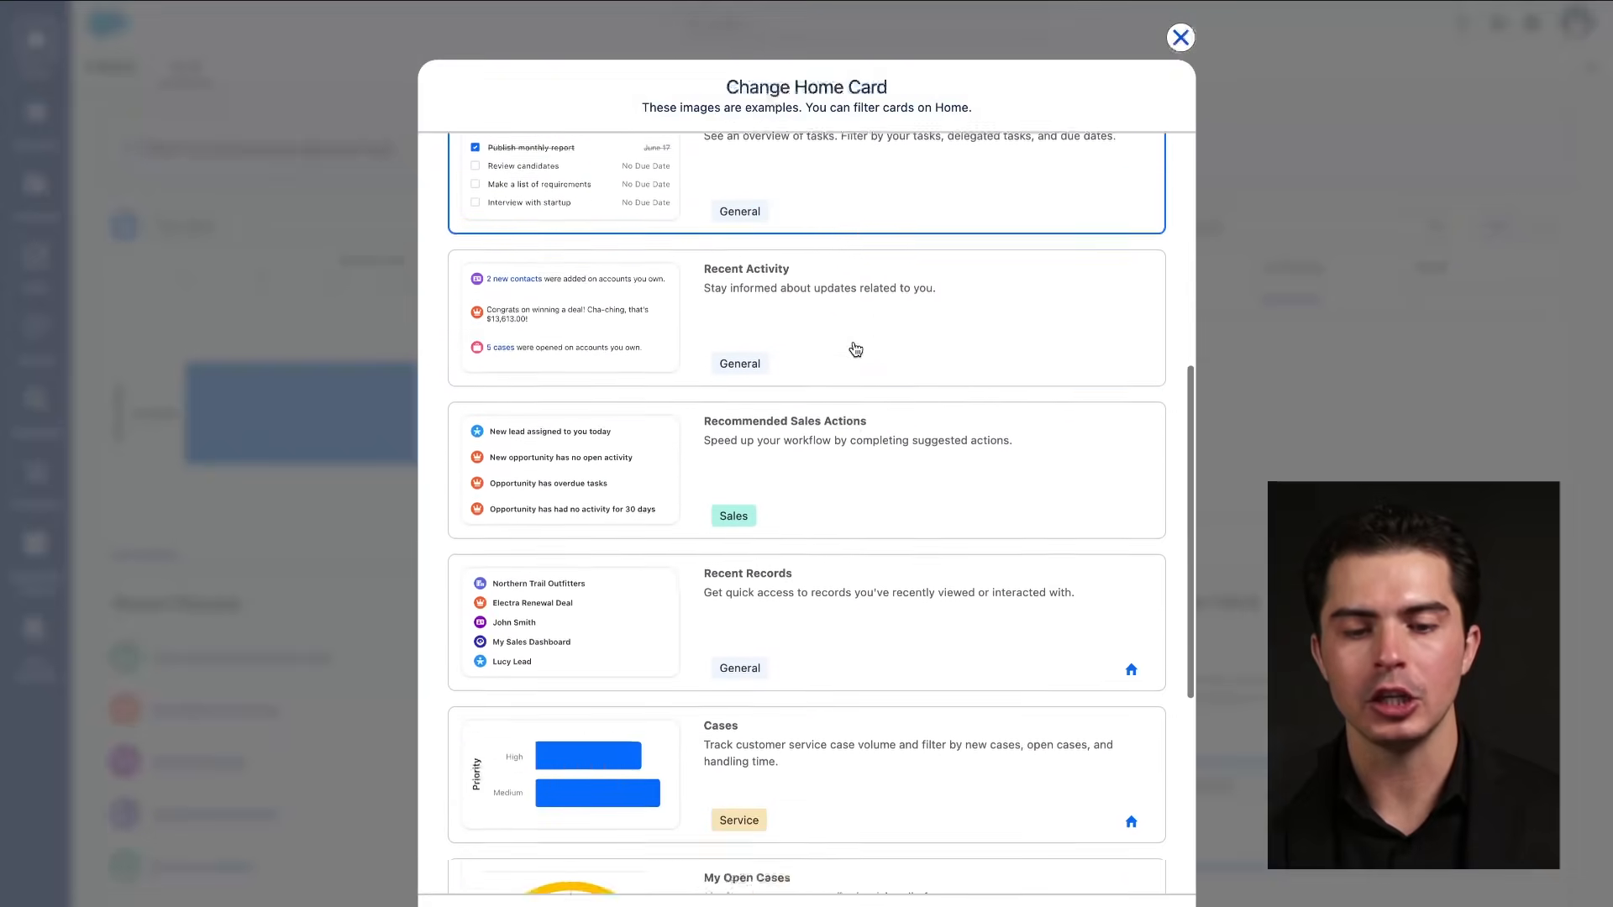
scroll(855, 349, up, 10)
mouse_move(837, 158)
mouse_down()
mouse_move(385, 205)
mouse_move(731, 127)
mouse_move(1015, 99)
mouse_up()
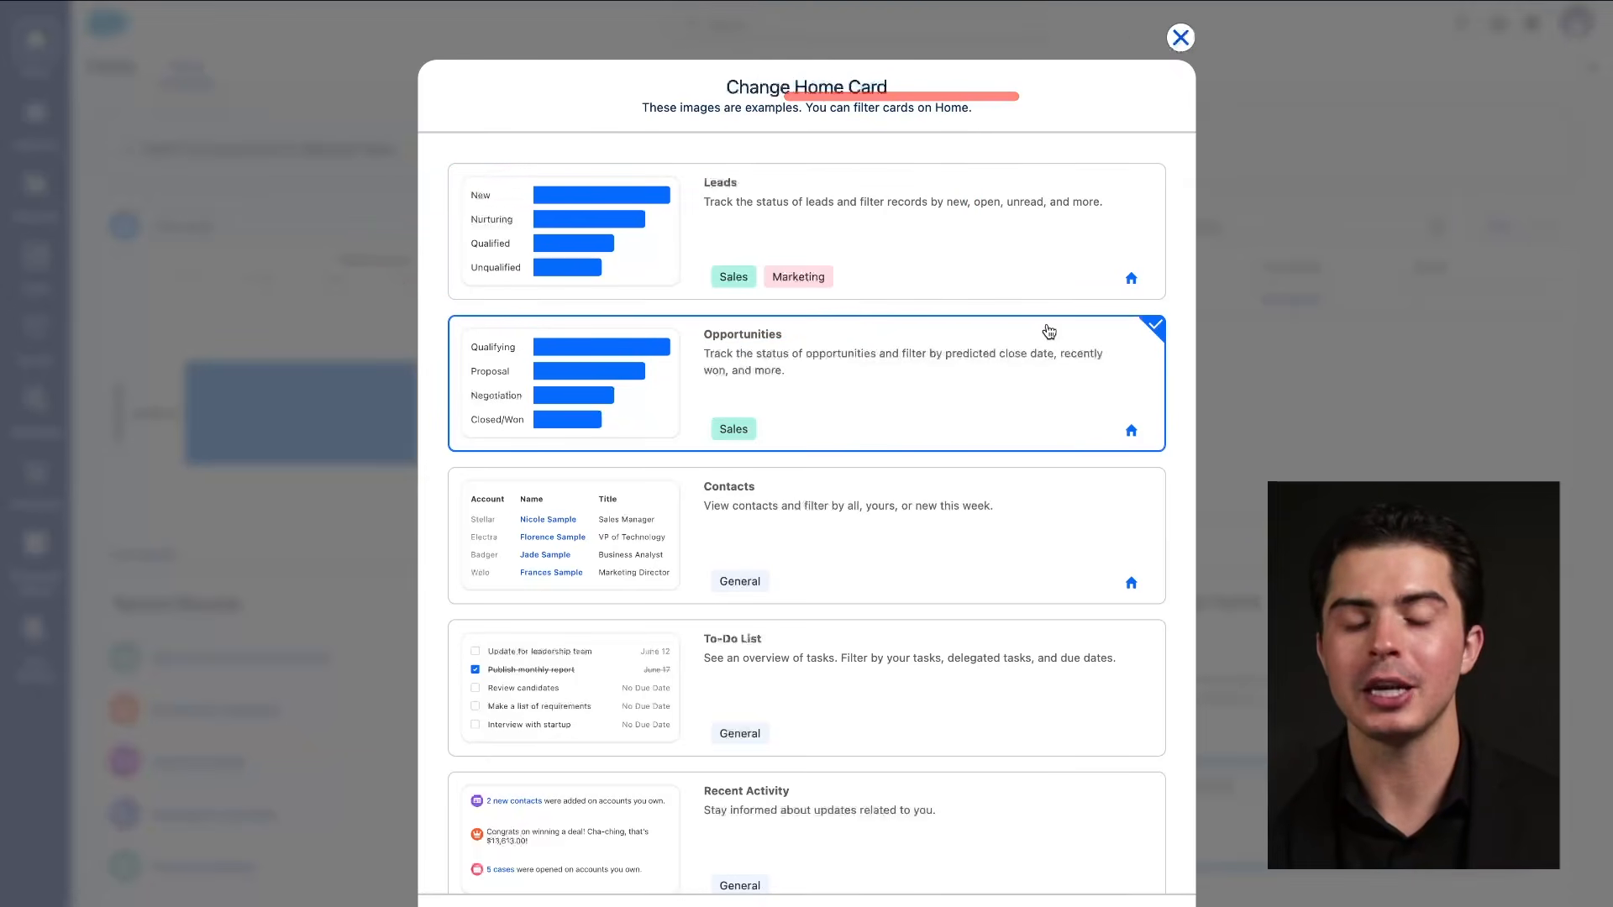
click(1180, 38)
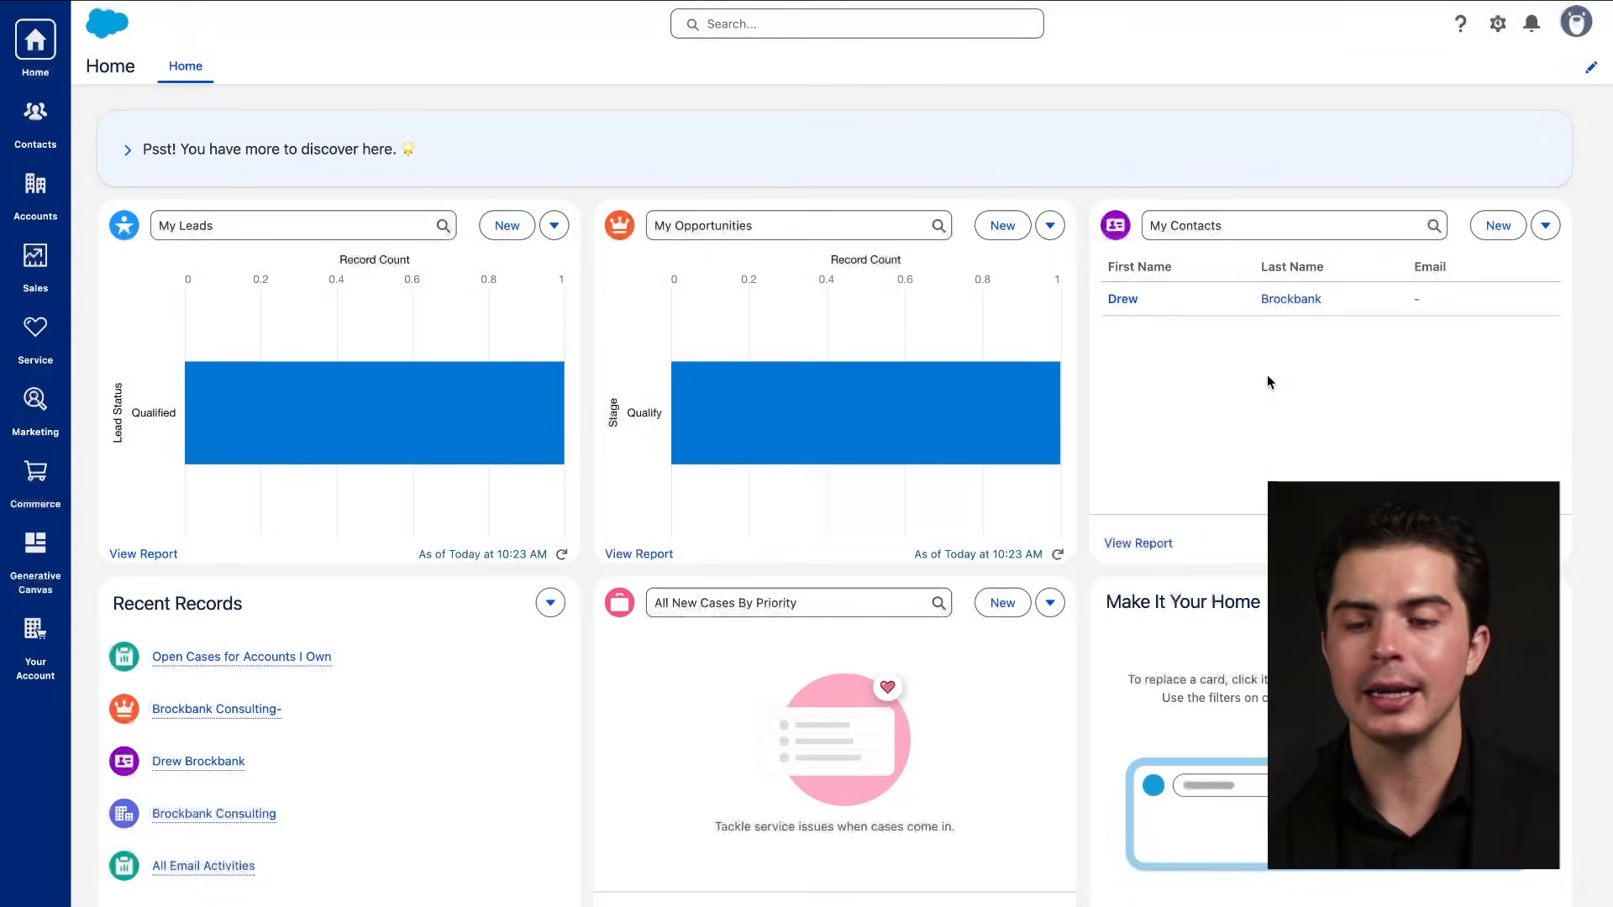
mouse_move(1130, 252)
mouse_down()
mouse_move(1102, 251)
mouse_move(1481, 255)
mouse_up()
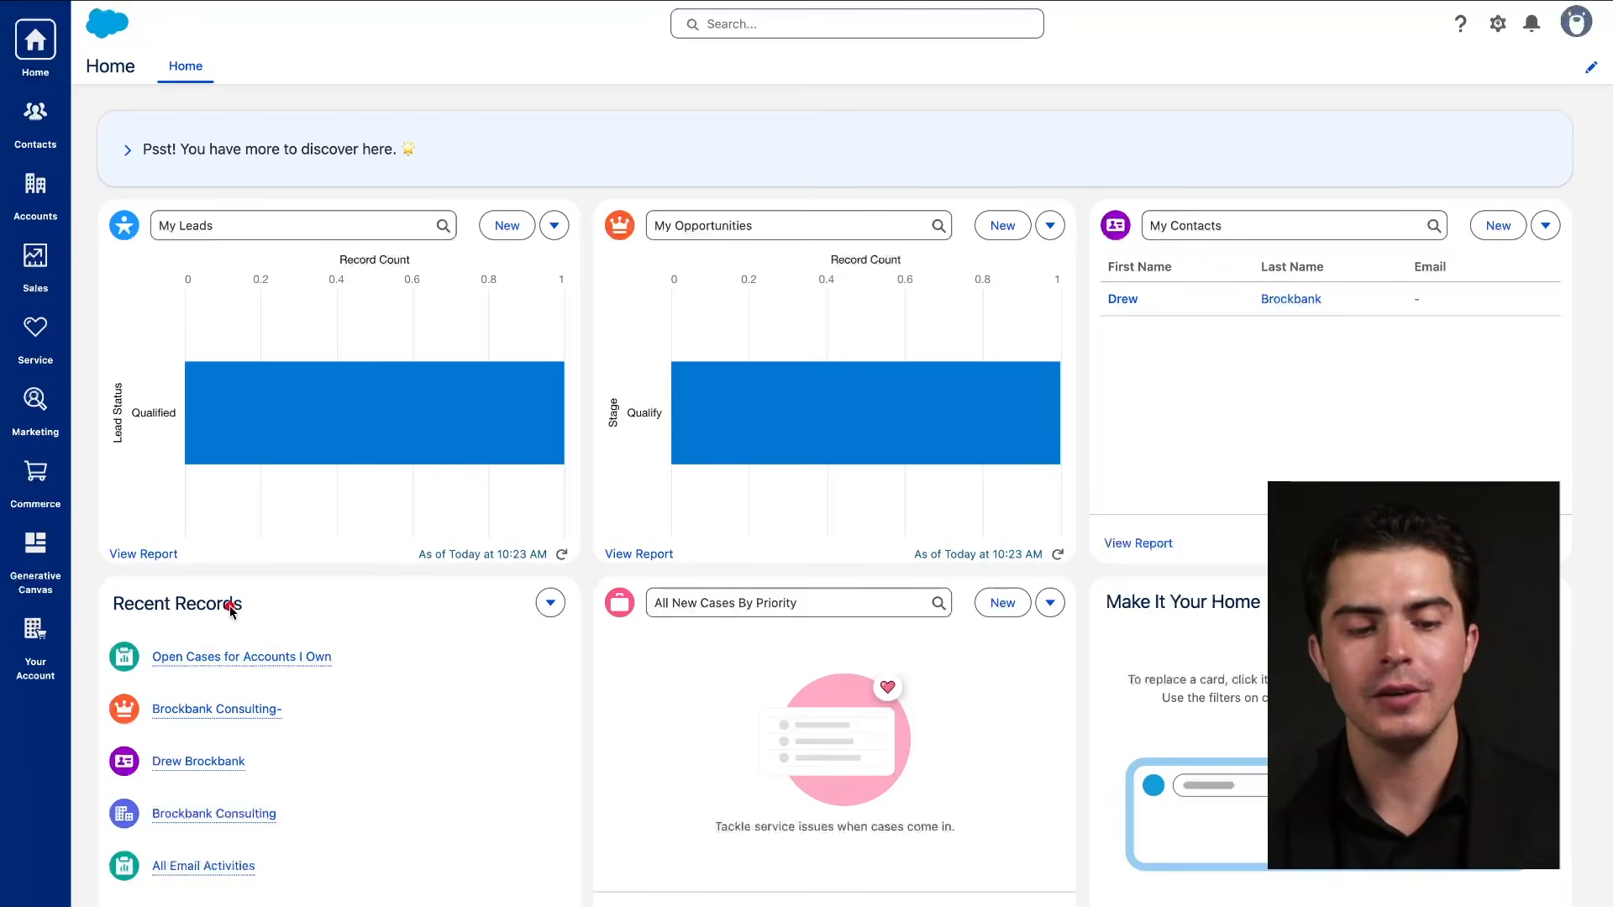
drag(121, 637, 383, 641)
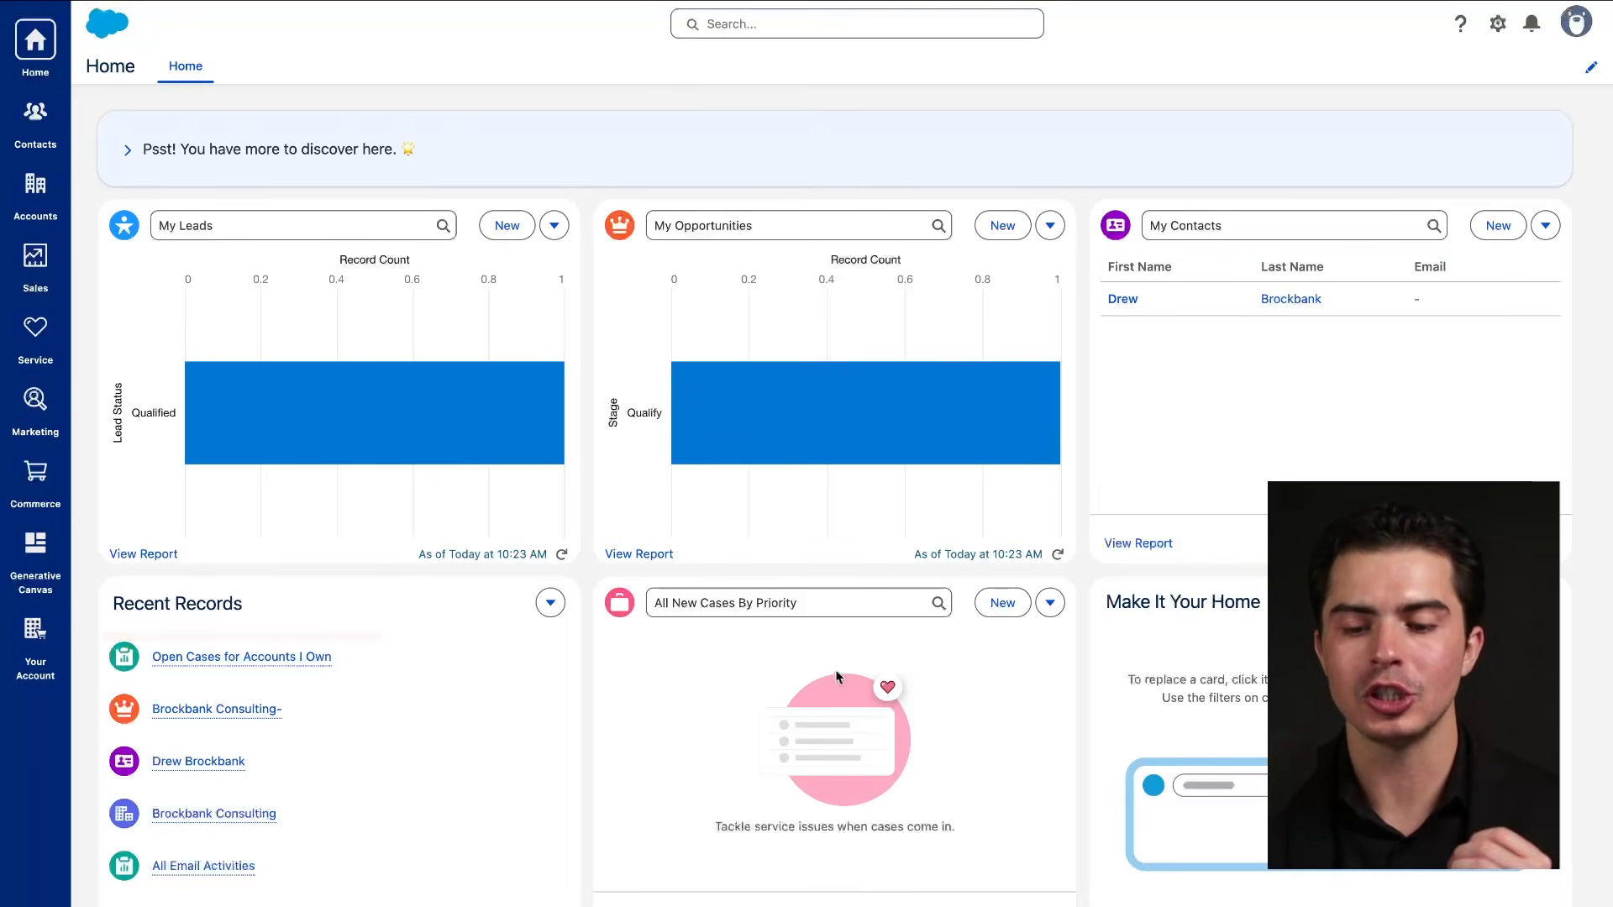
drag(748, 114, 749, 115)
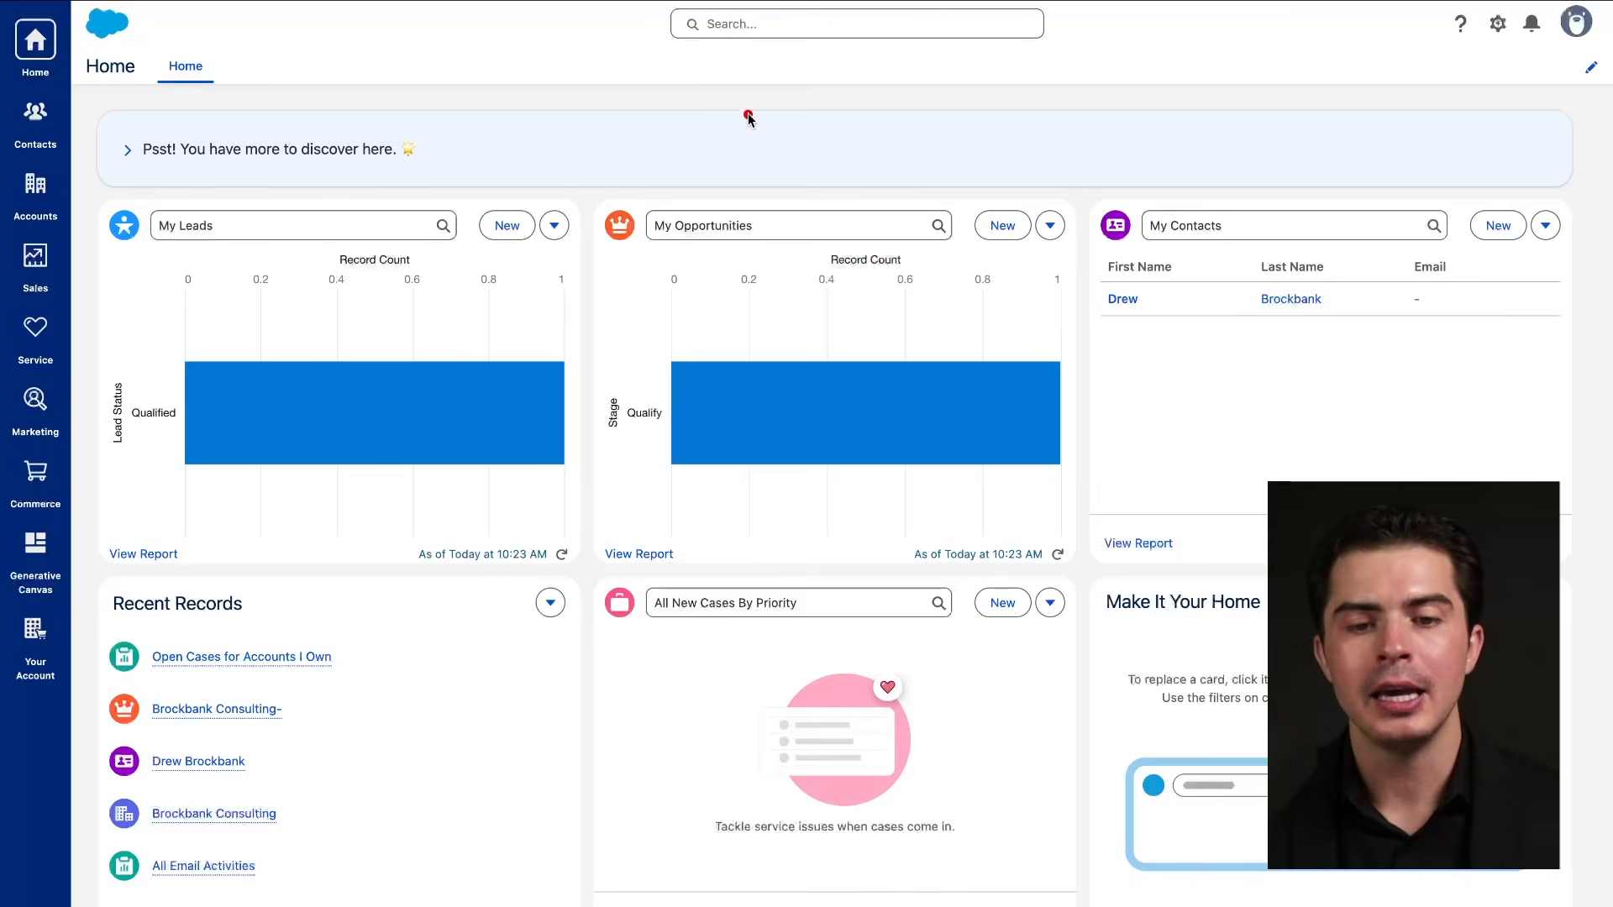
Enter the lead's name in global search to list its matching Lead and Contact records.
drag(652, 61, 930, 51)
click(849, 25)
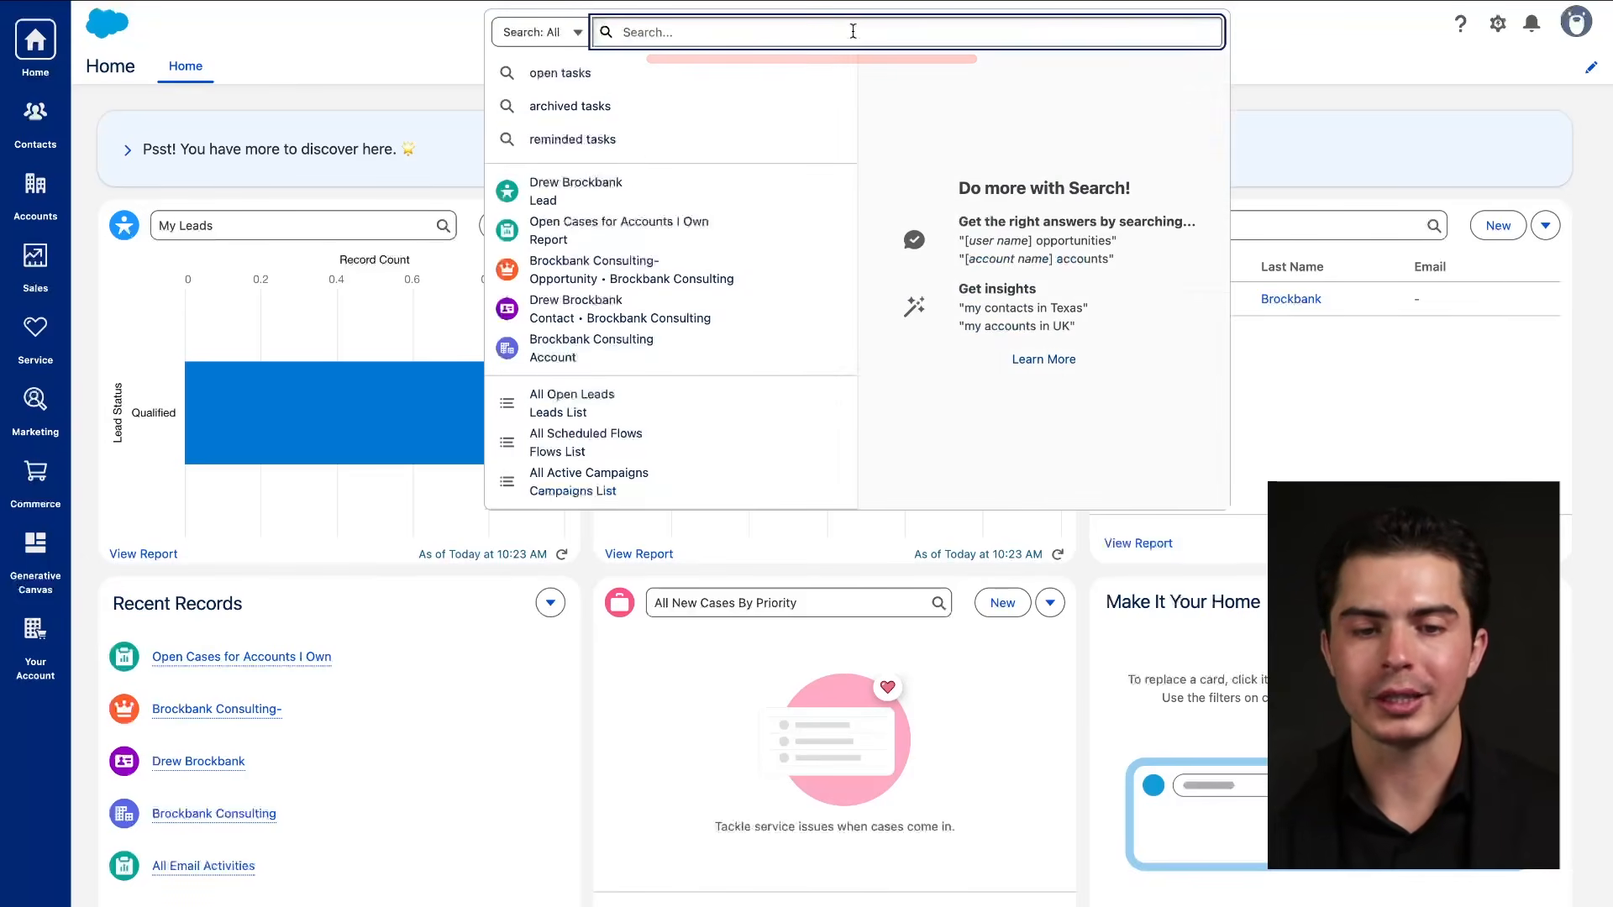
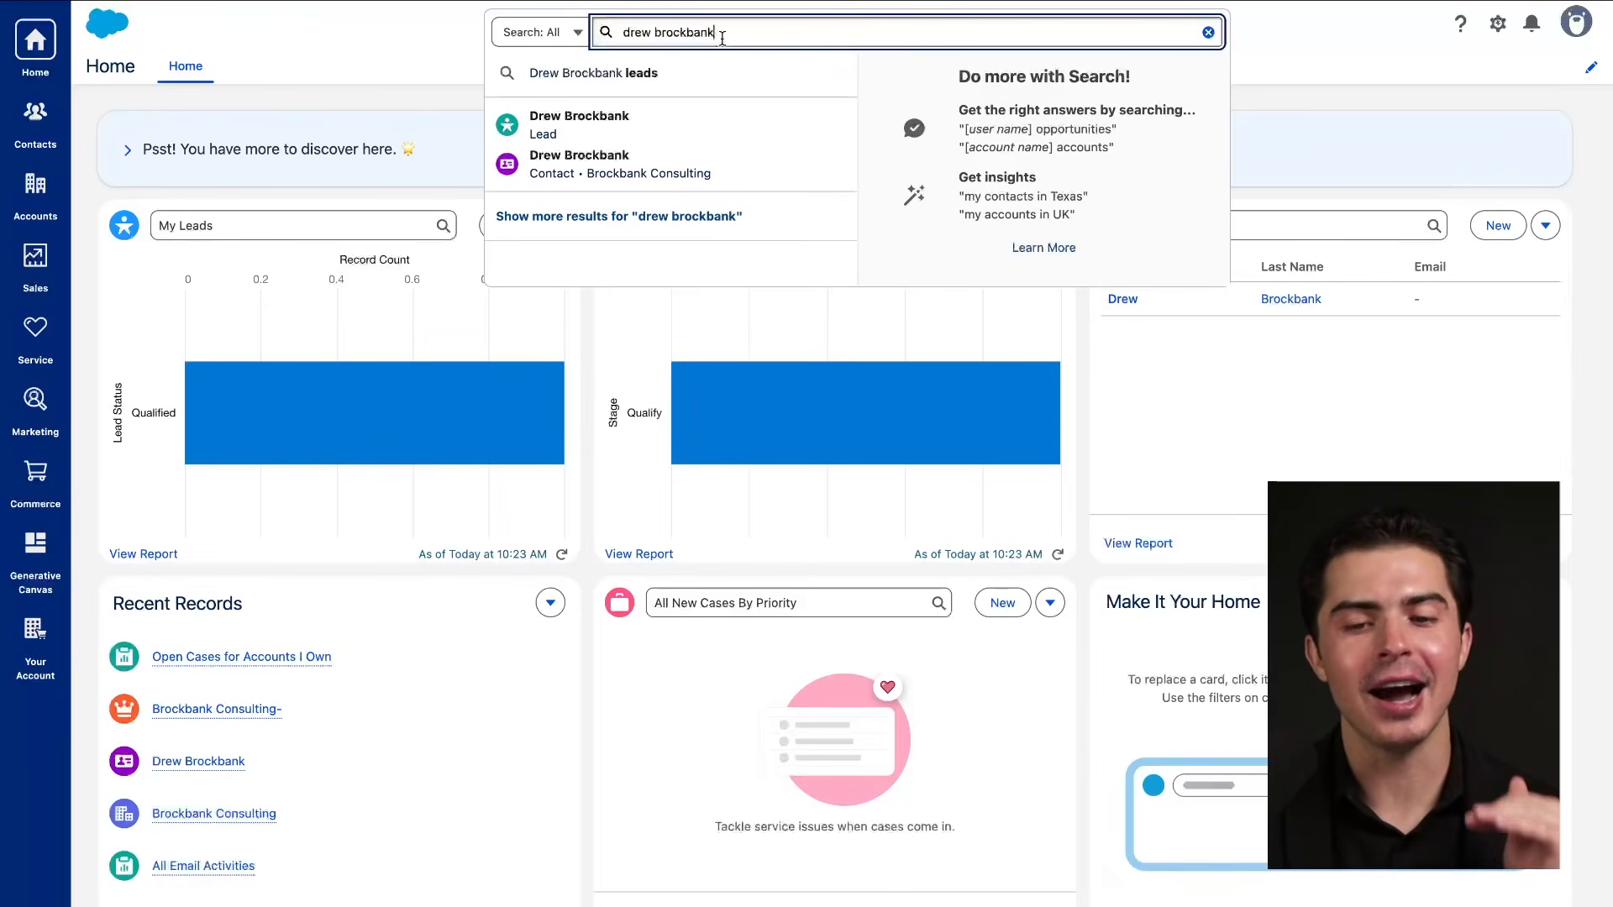
click(1276, 98)
key(slash)
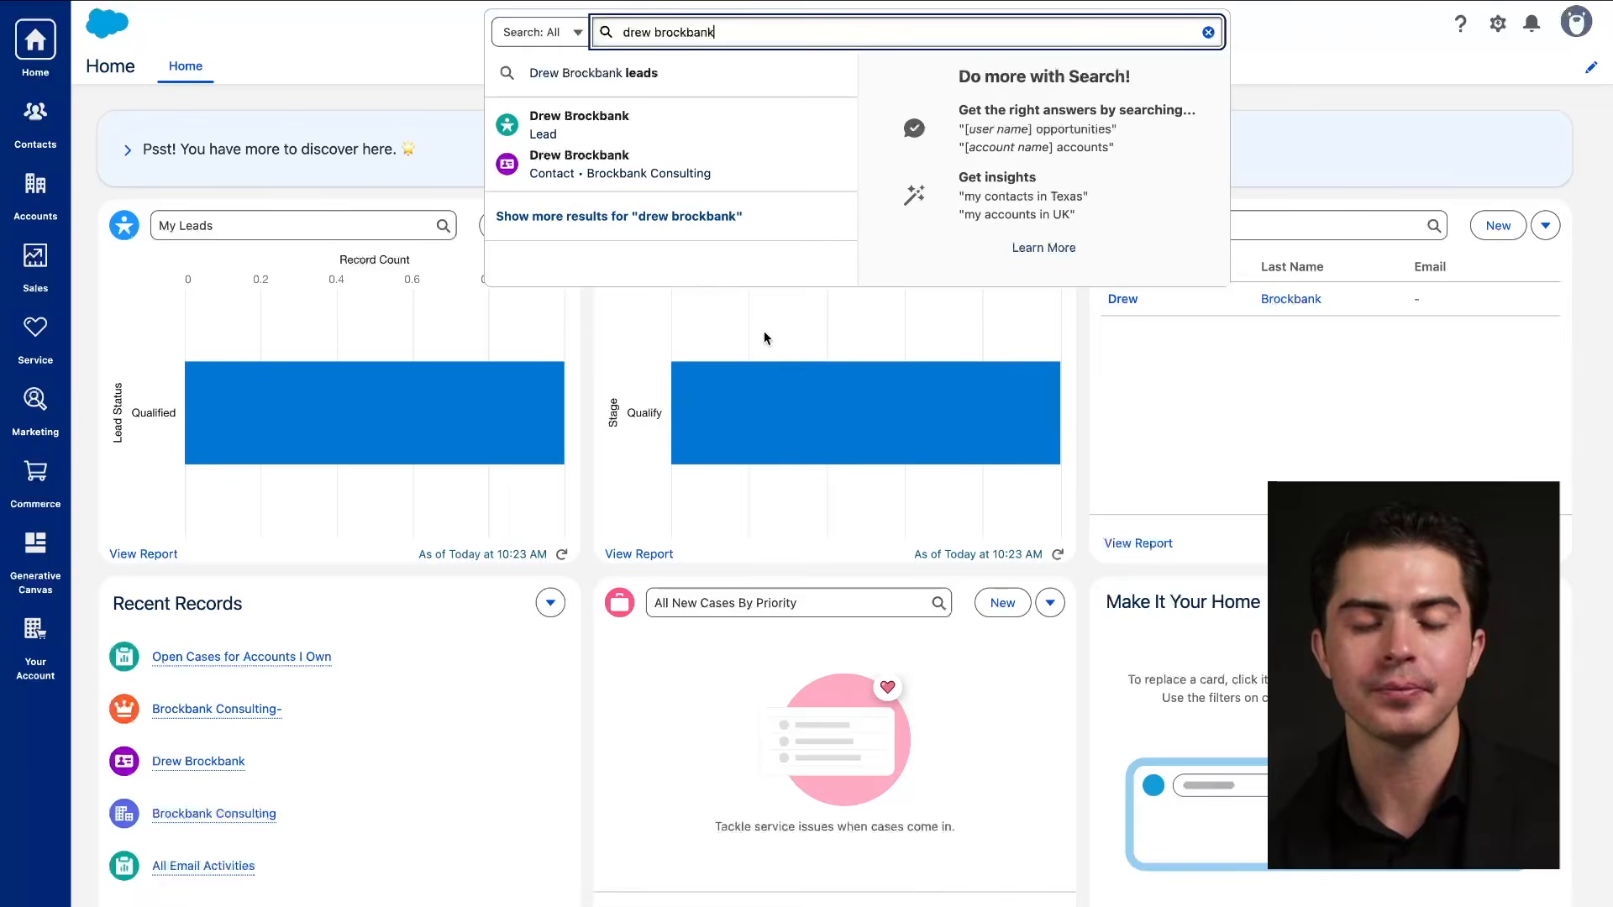
Review the Search: All record-type scope list, then close it so the suggestions remain visible.
click(582, 33)
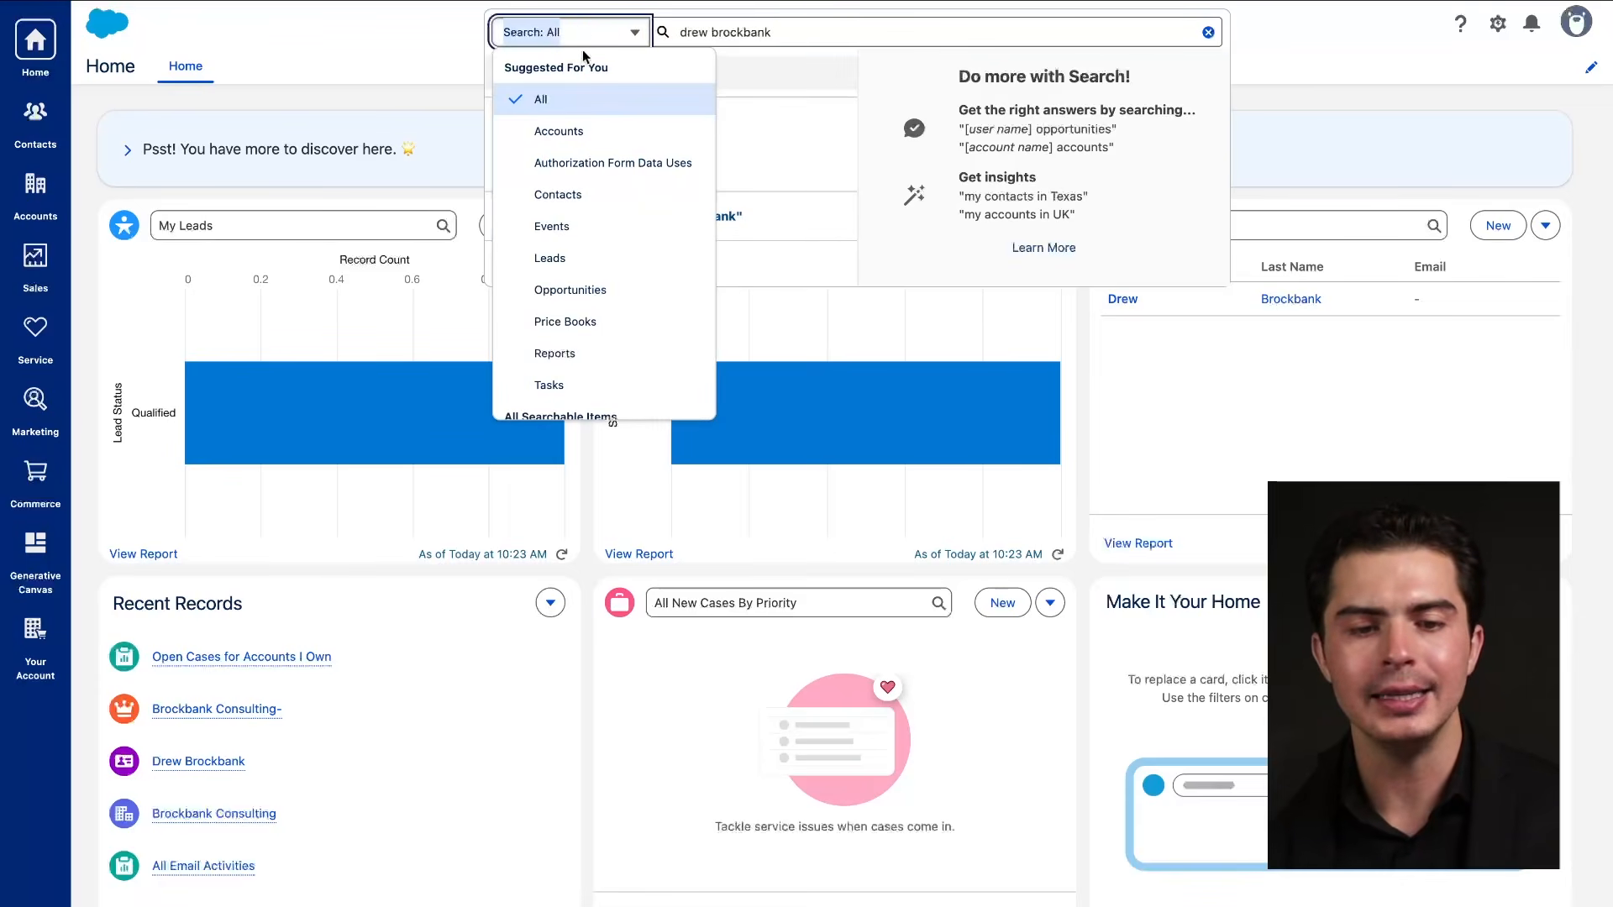
drag(502, 77, 592, 78)
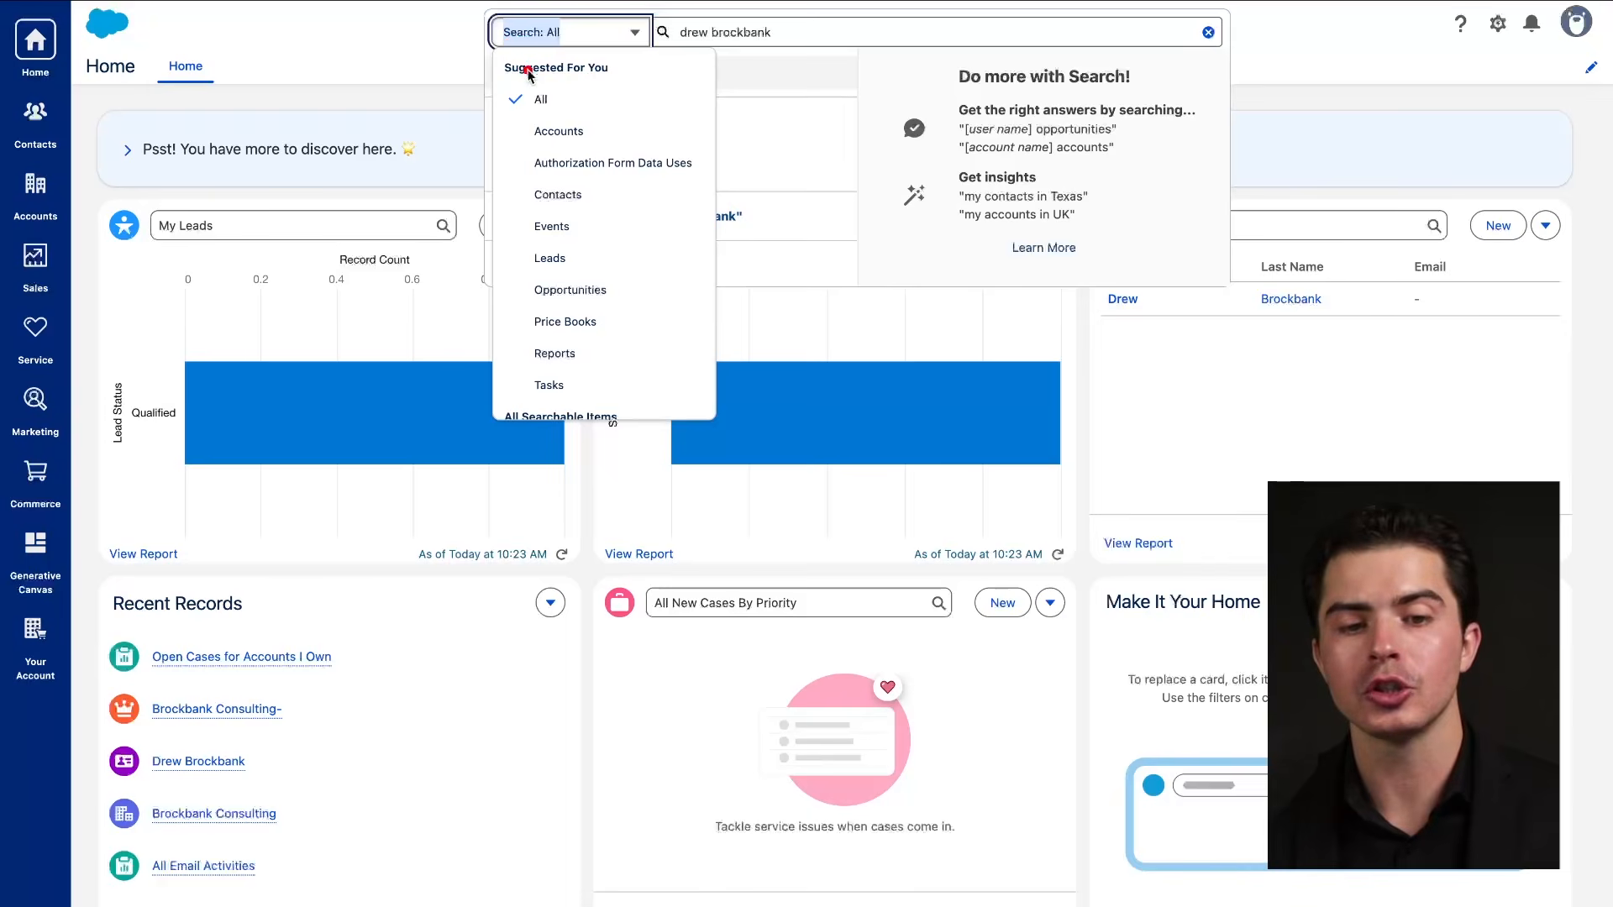
drag(510, 114, 635, 115)
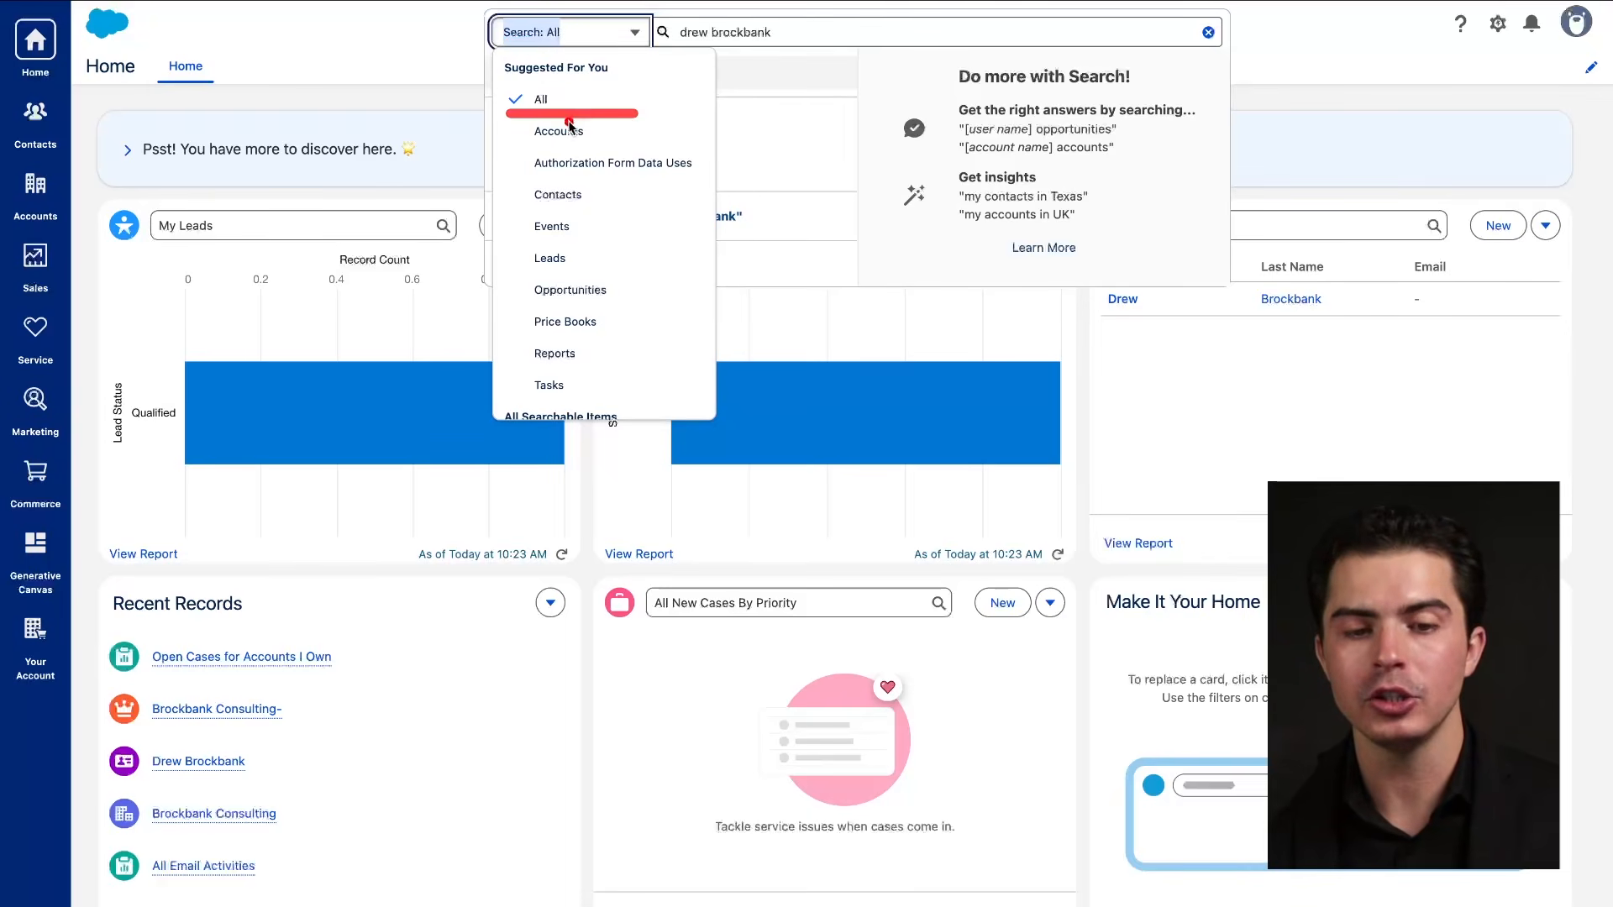
drag(531, 137, 573, 139)
drag(531, 207, 576, 207)
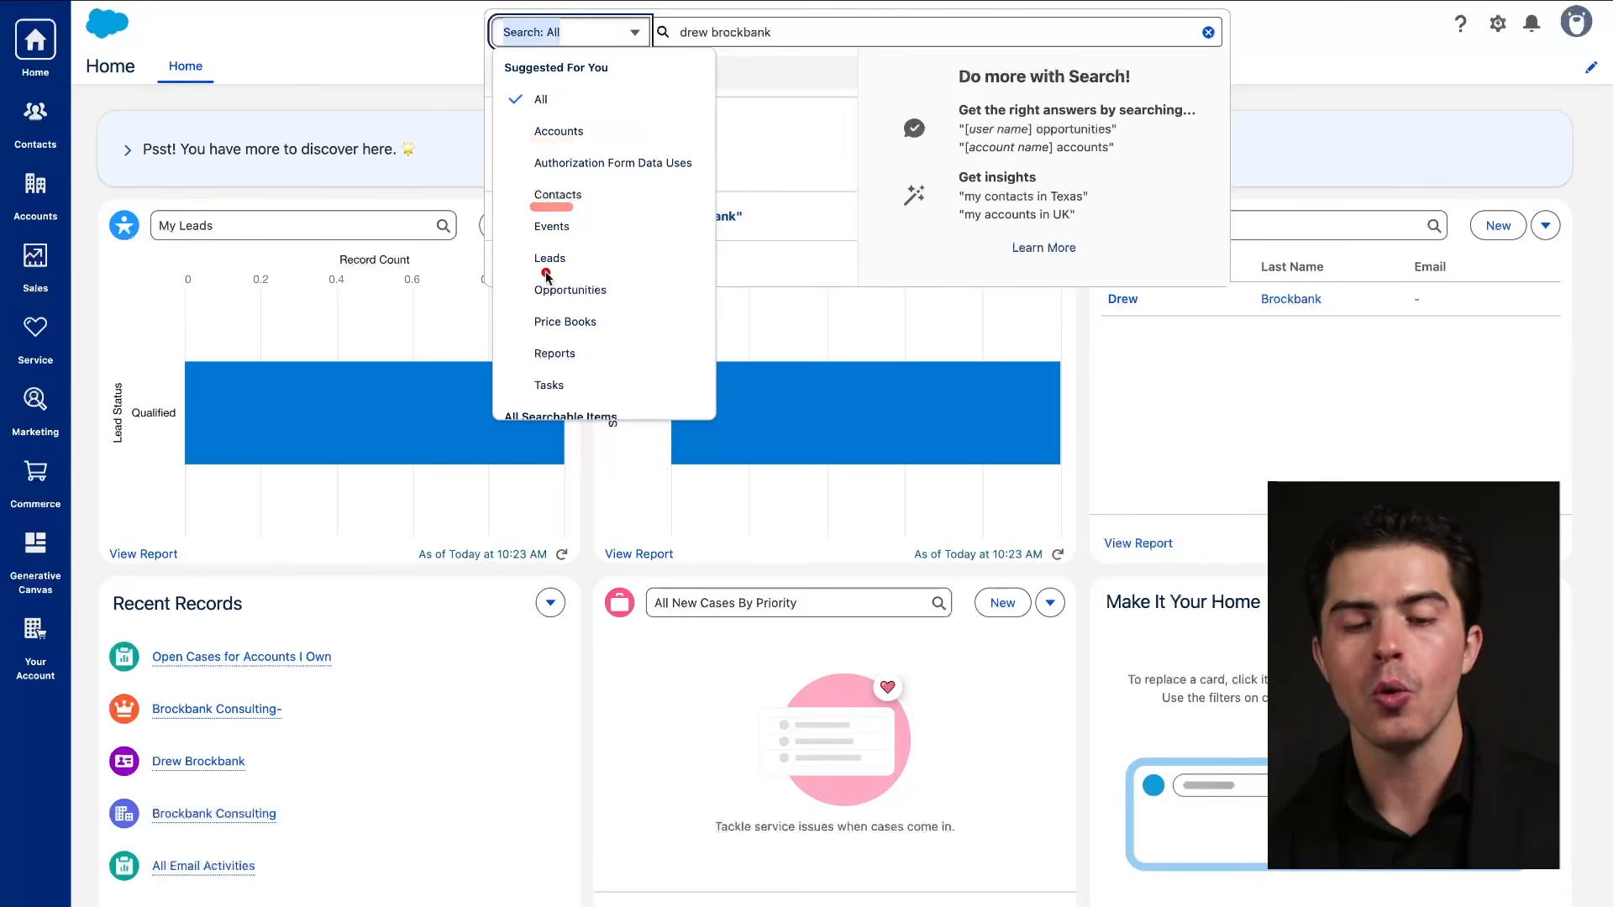
drag(531, 272, 577, 270)
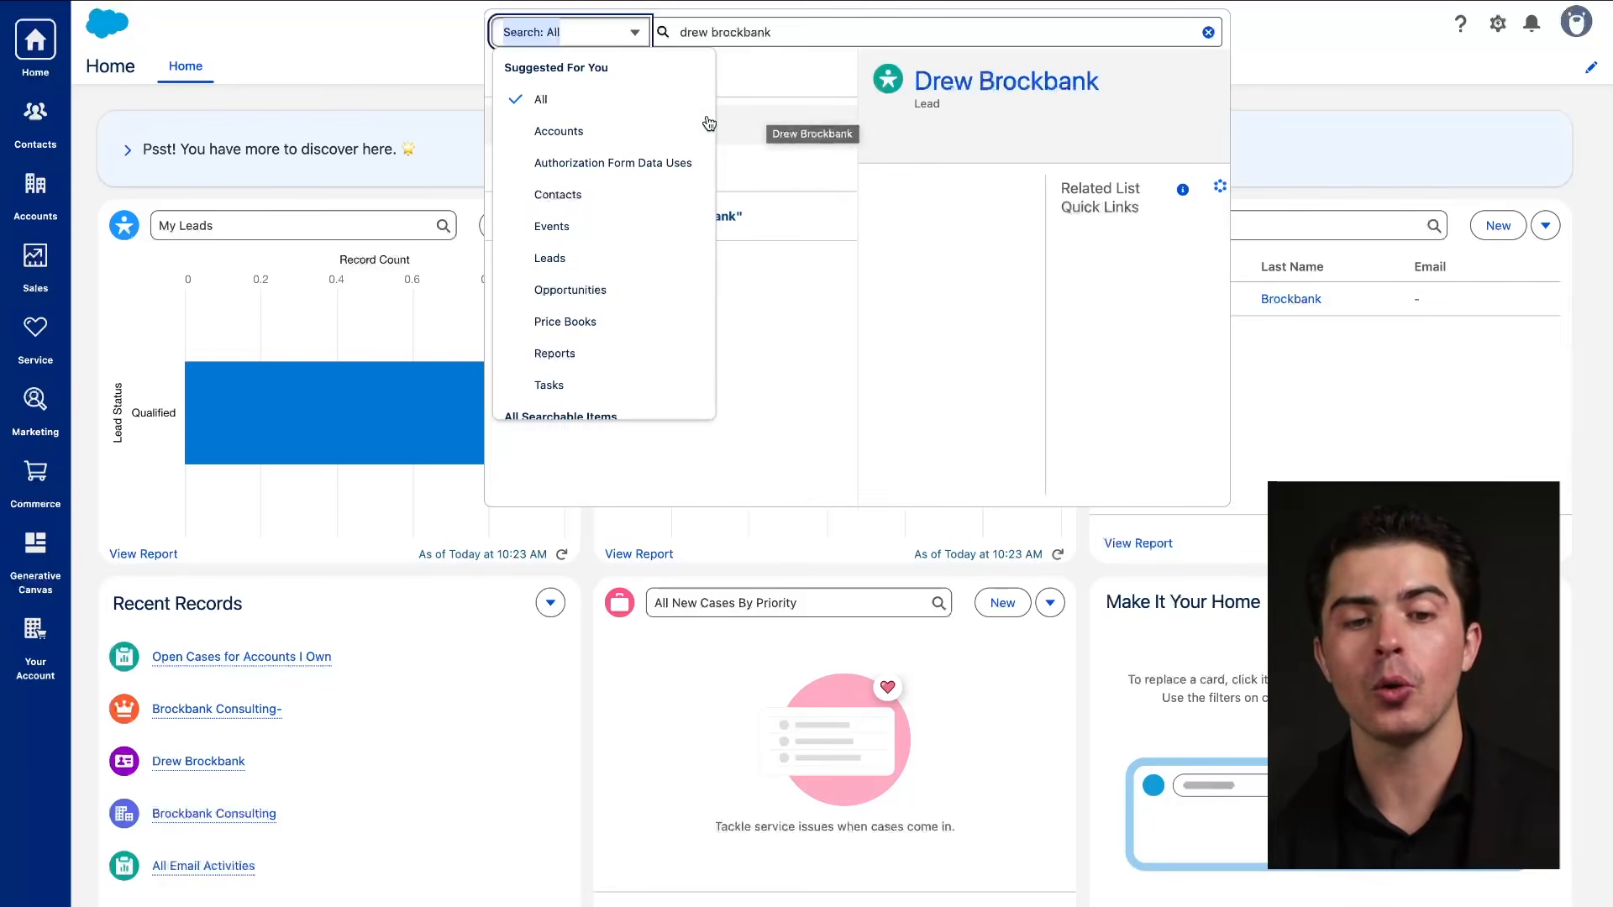
drag(528, 141, 630, 142)
drag(531, 206, 597, 209)
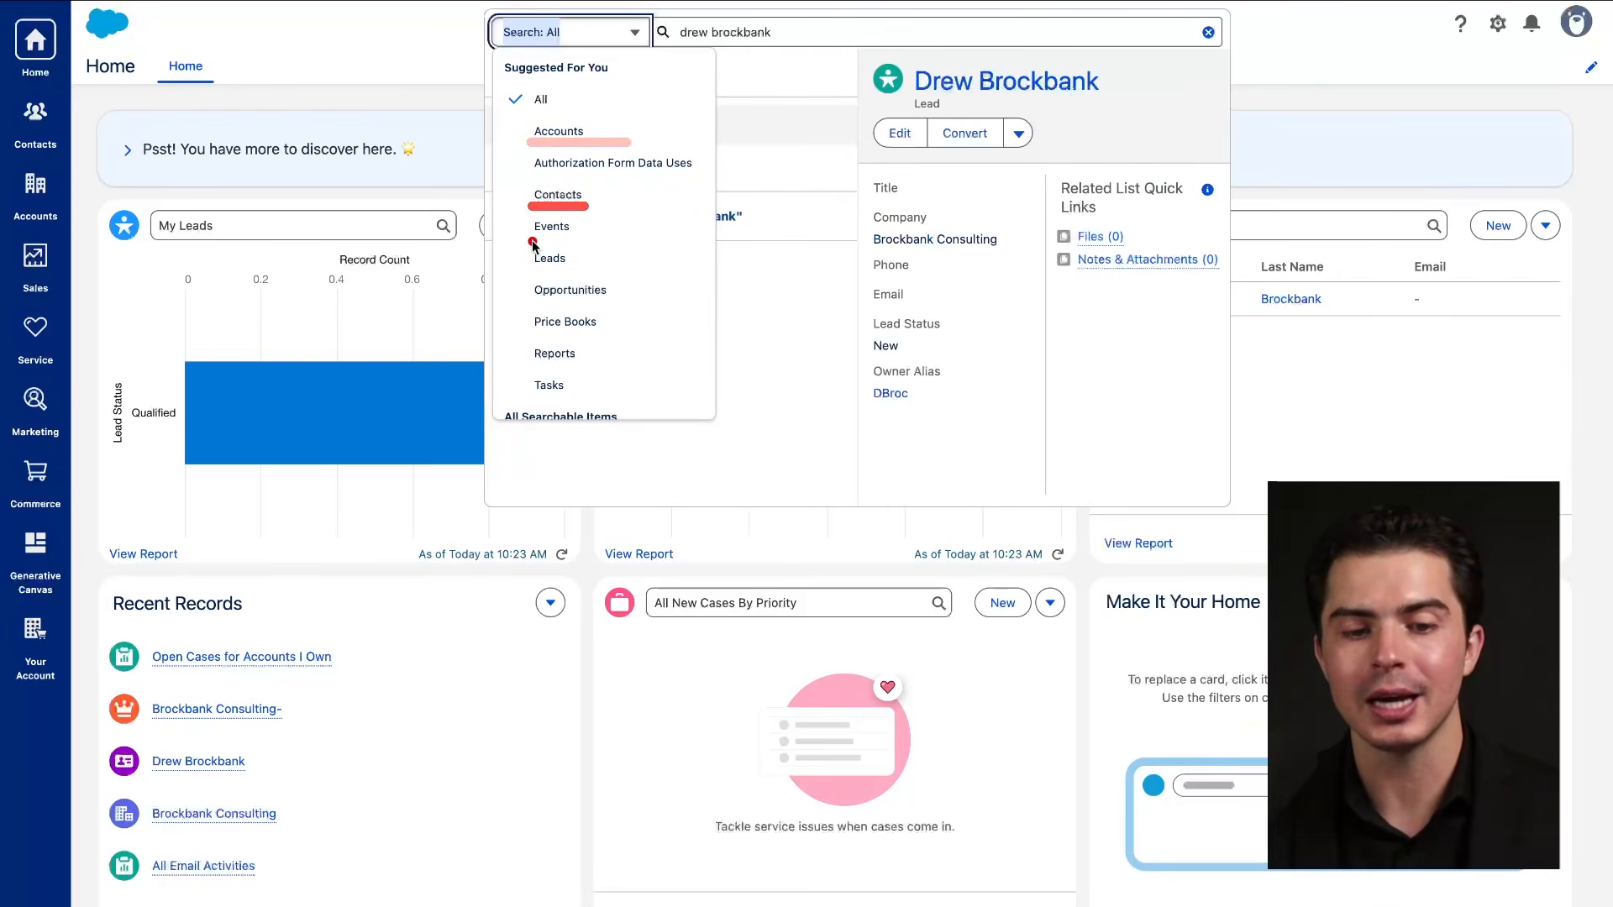
drag(519, 244, 629, 244)
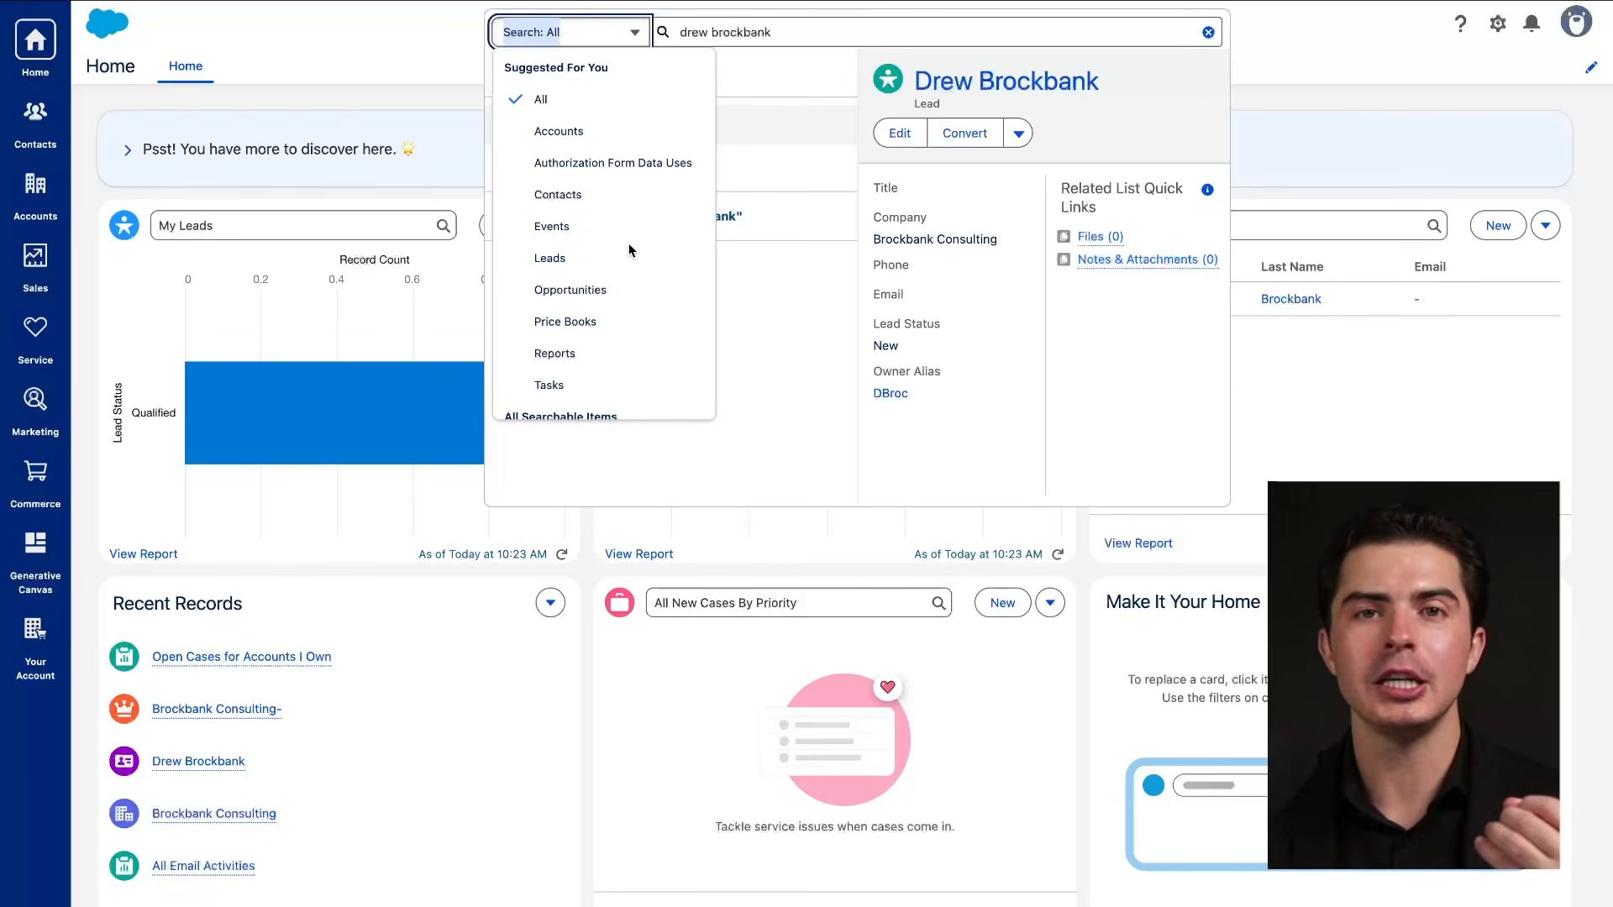
drag(519, 206, 628, 206)
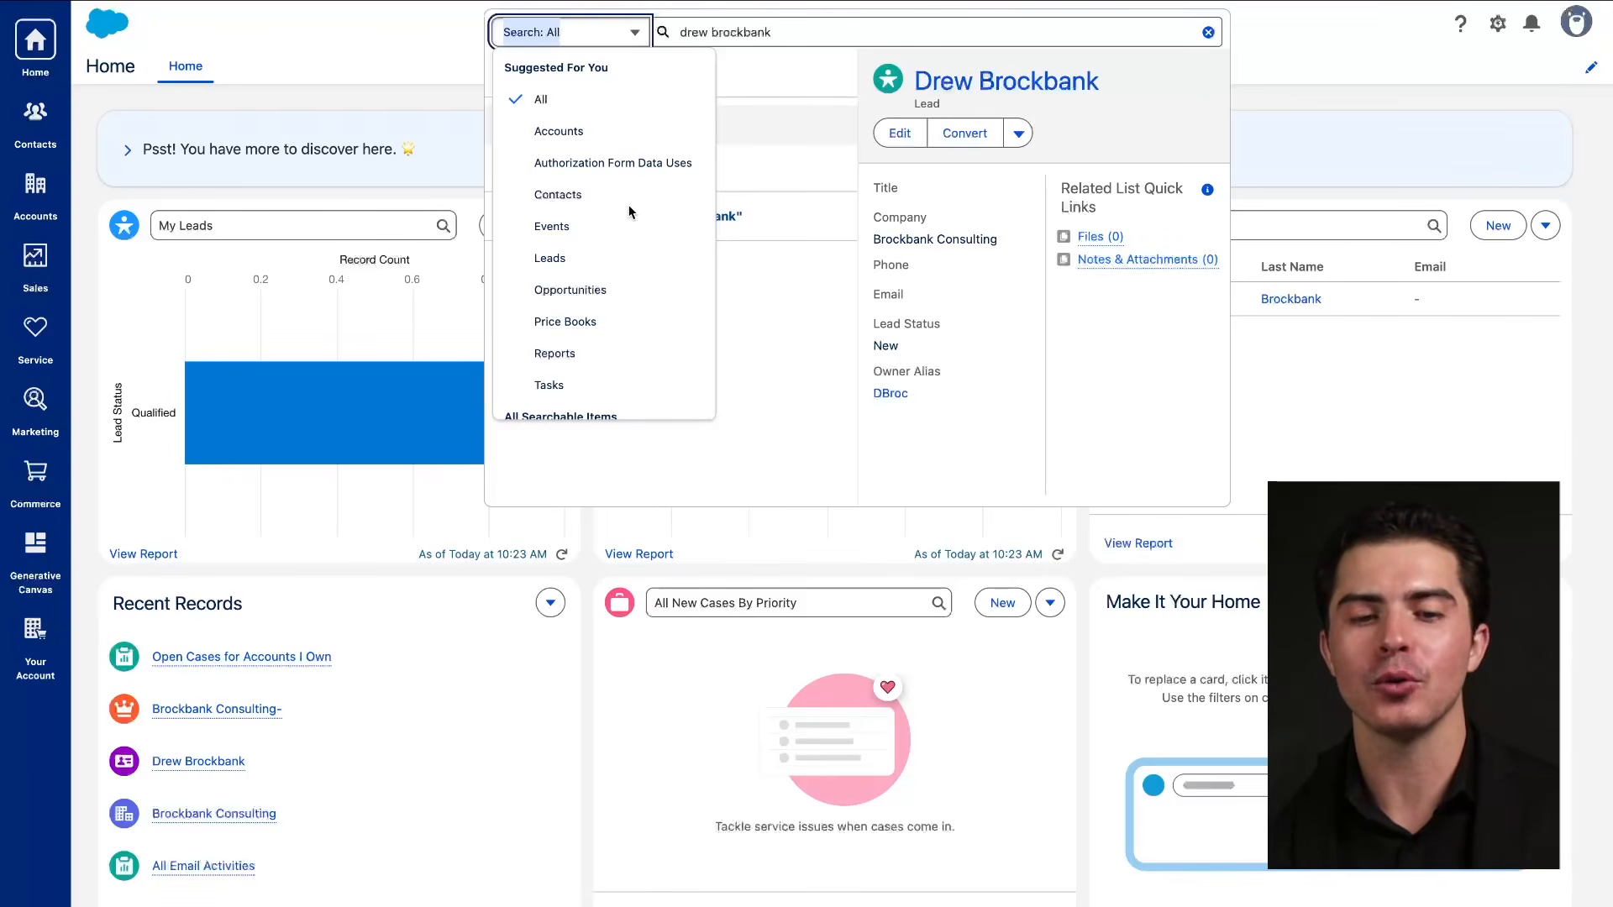
drag(520, 143, 631, 151)
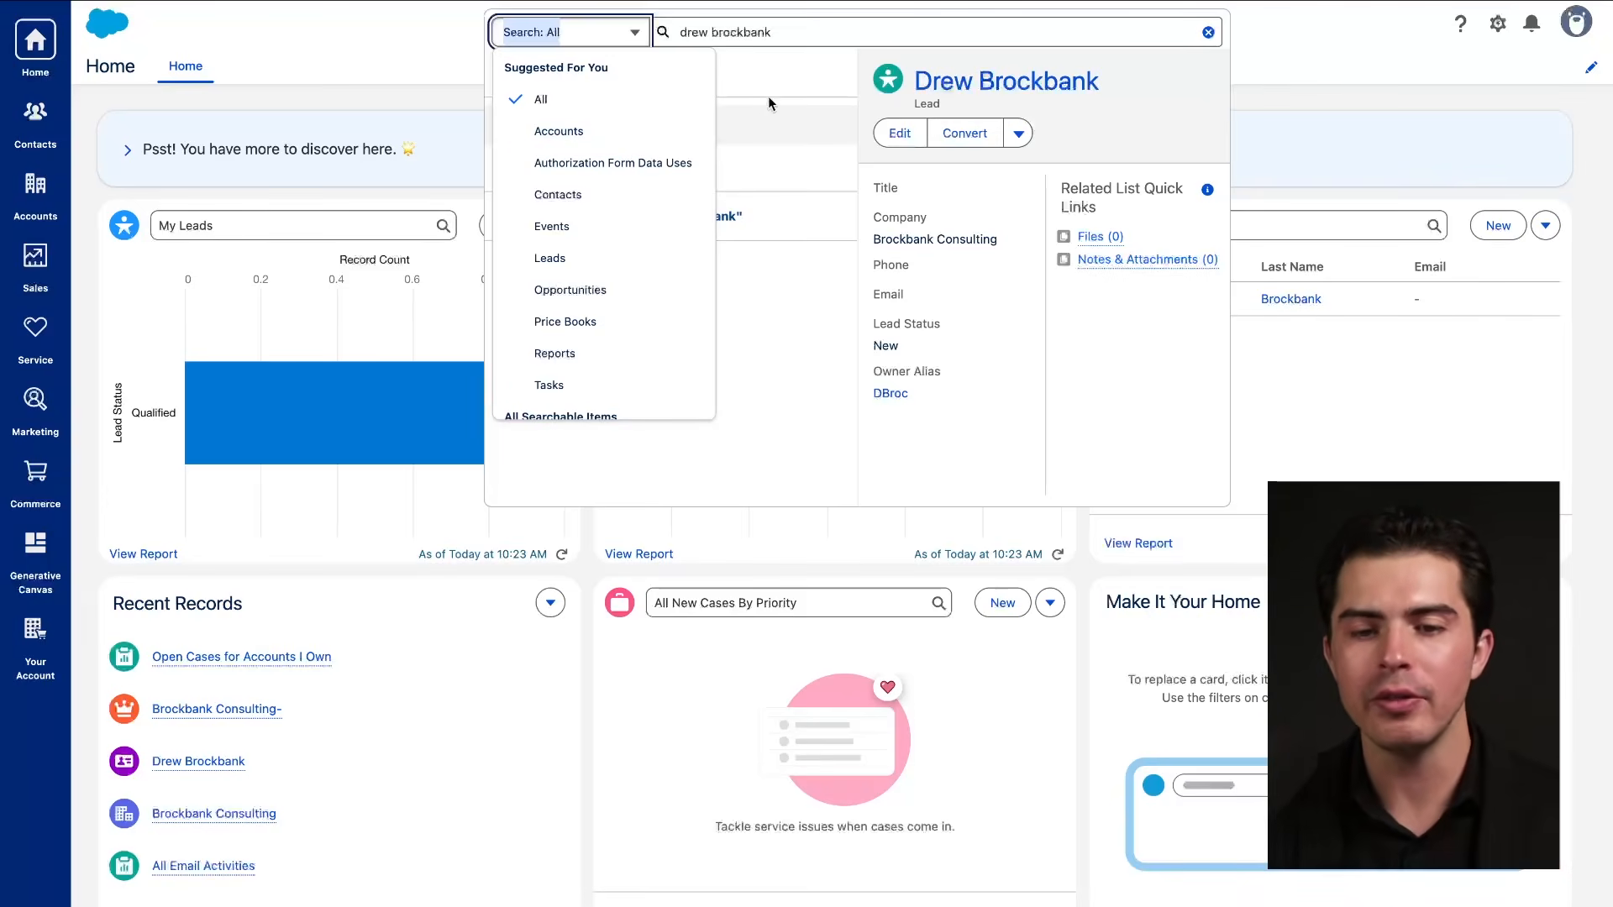
click(942, 80)
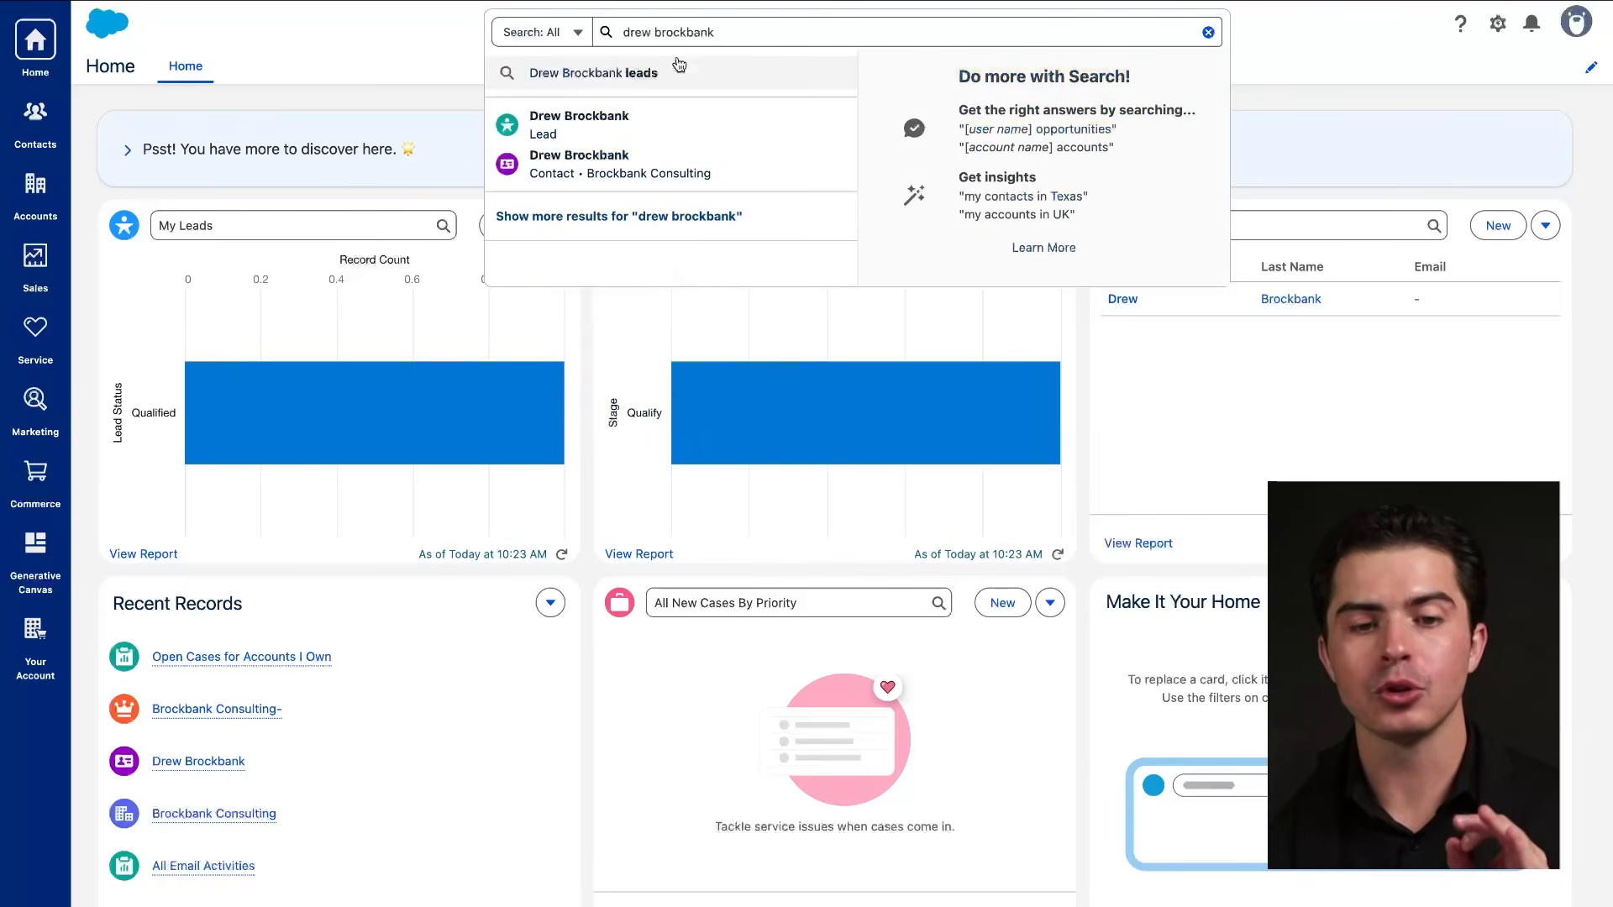
Preview the lead result, open and dismiss its actions menu beside Convert, then close the search results.
mouse_move(633, 127)
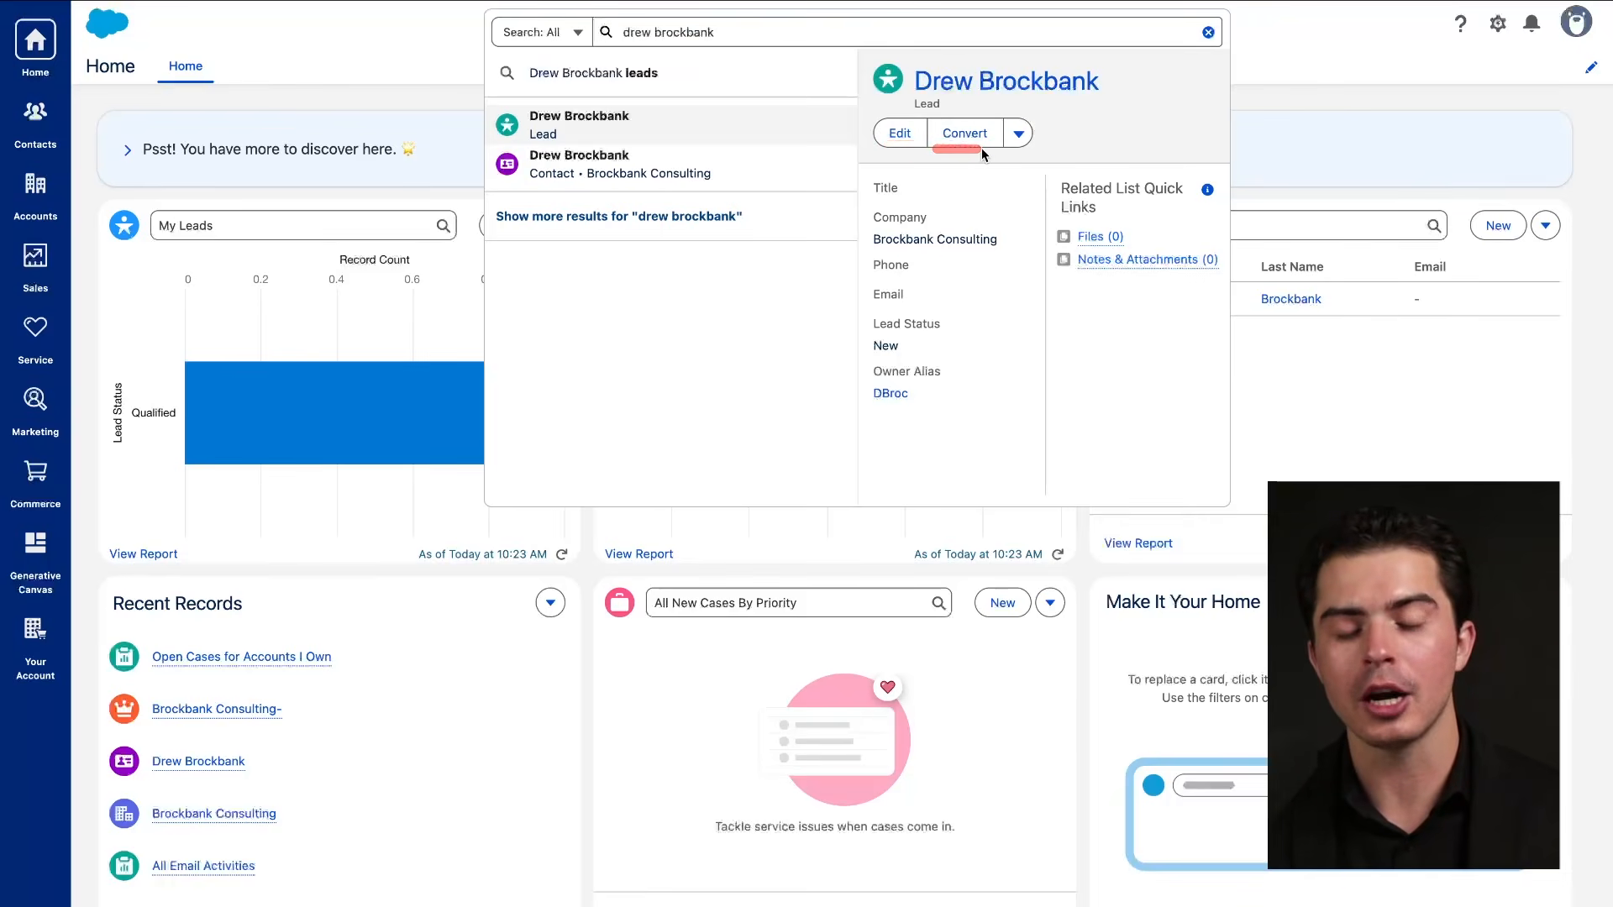
click(1018, 134)
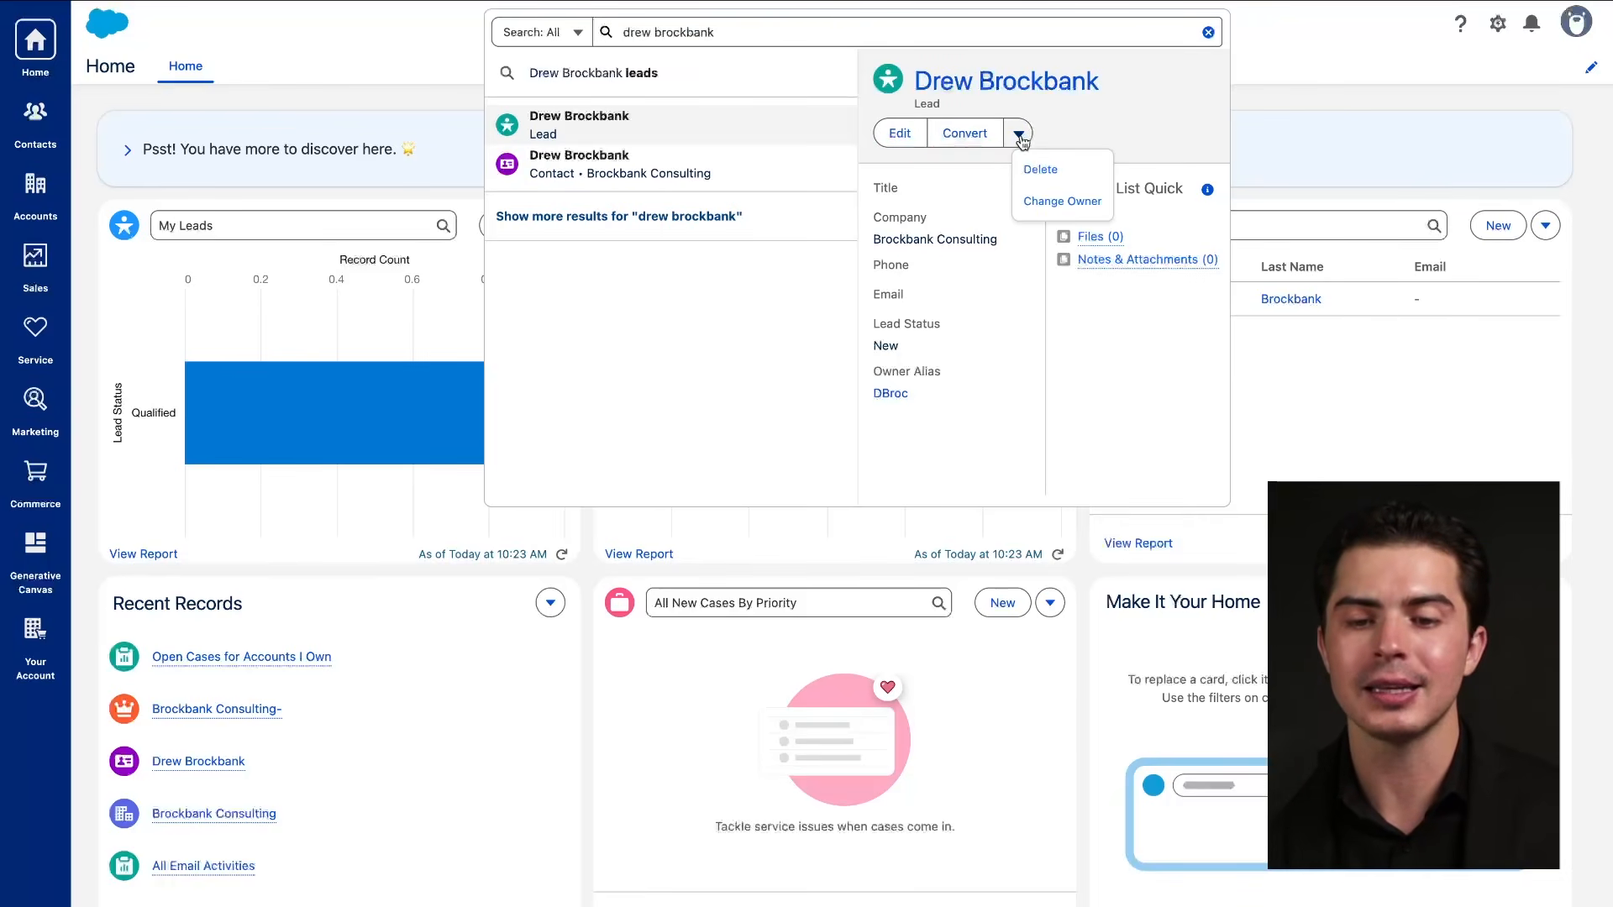
click(963, 189)
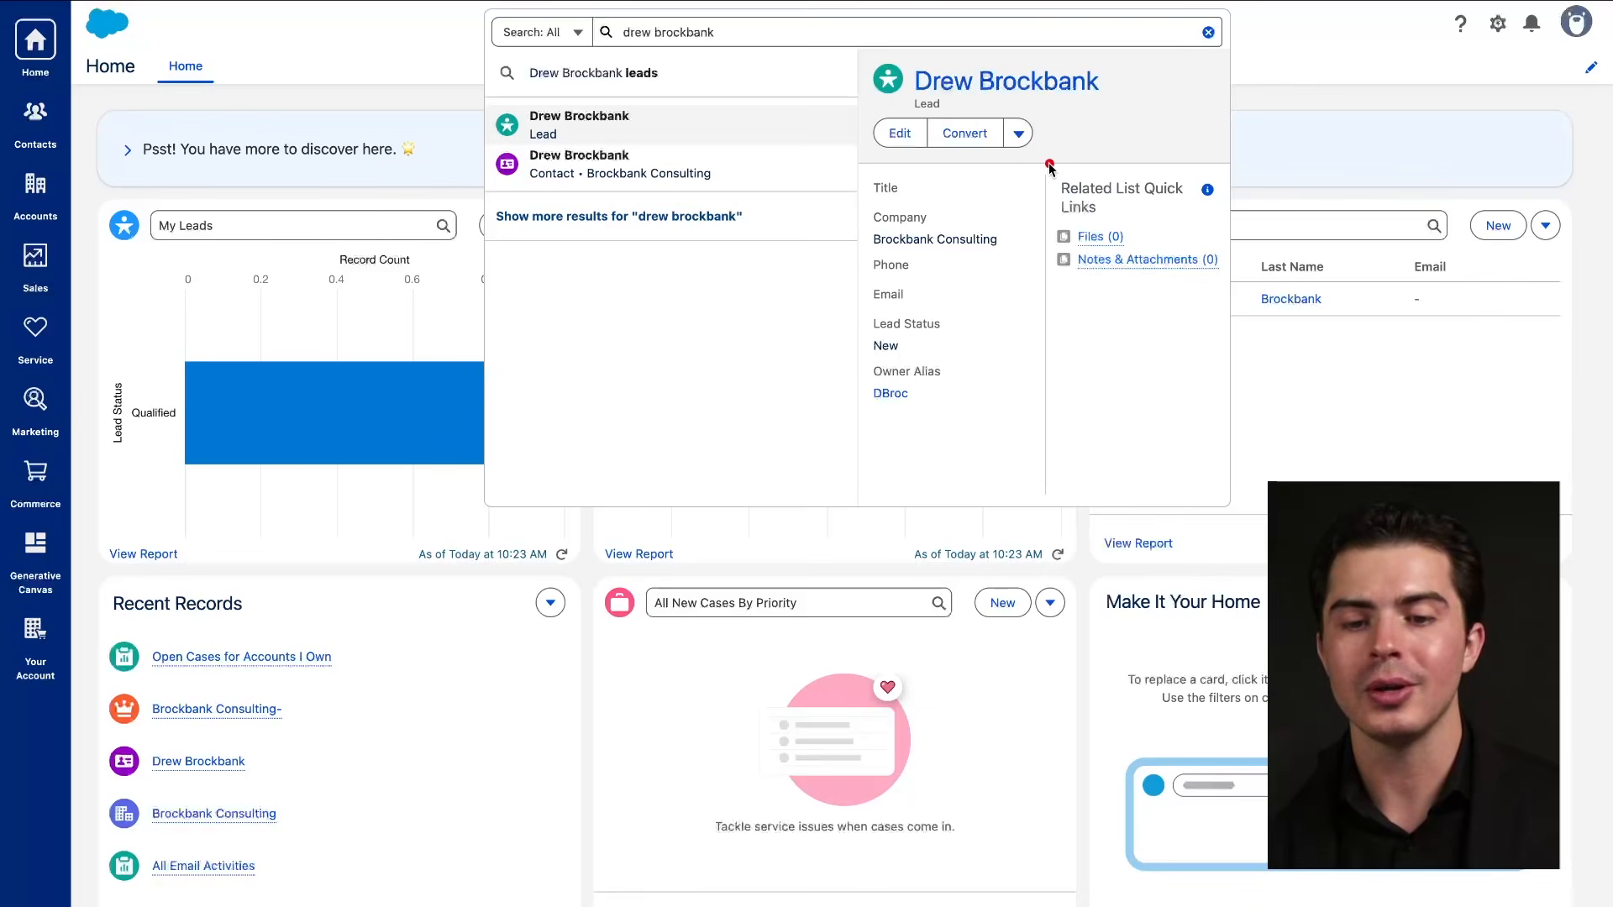
mouse_move(1119, 150)
mouse_down()
mouse_move(1231, 439)
mouse_move(1076, 322)
mouse_up()
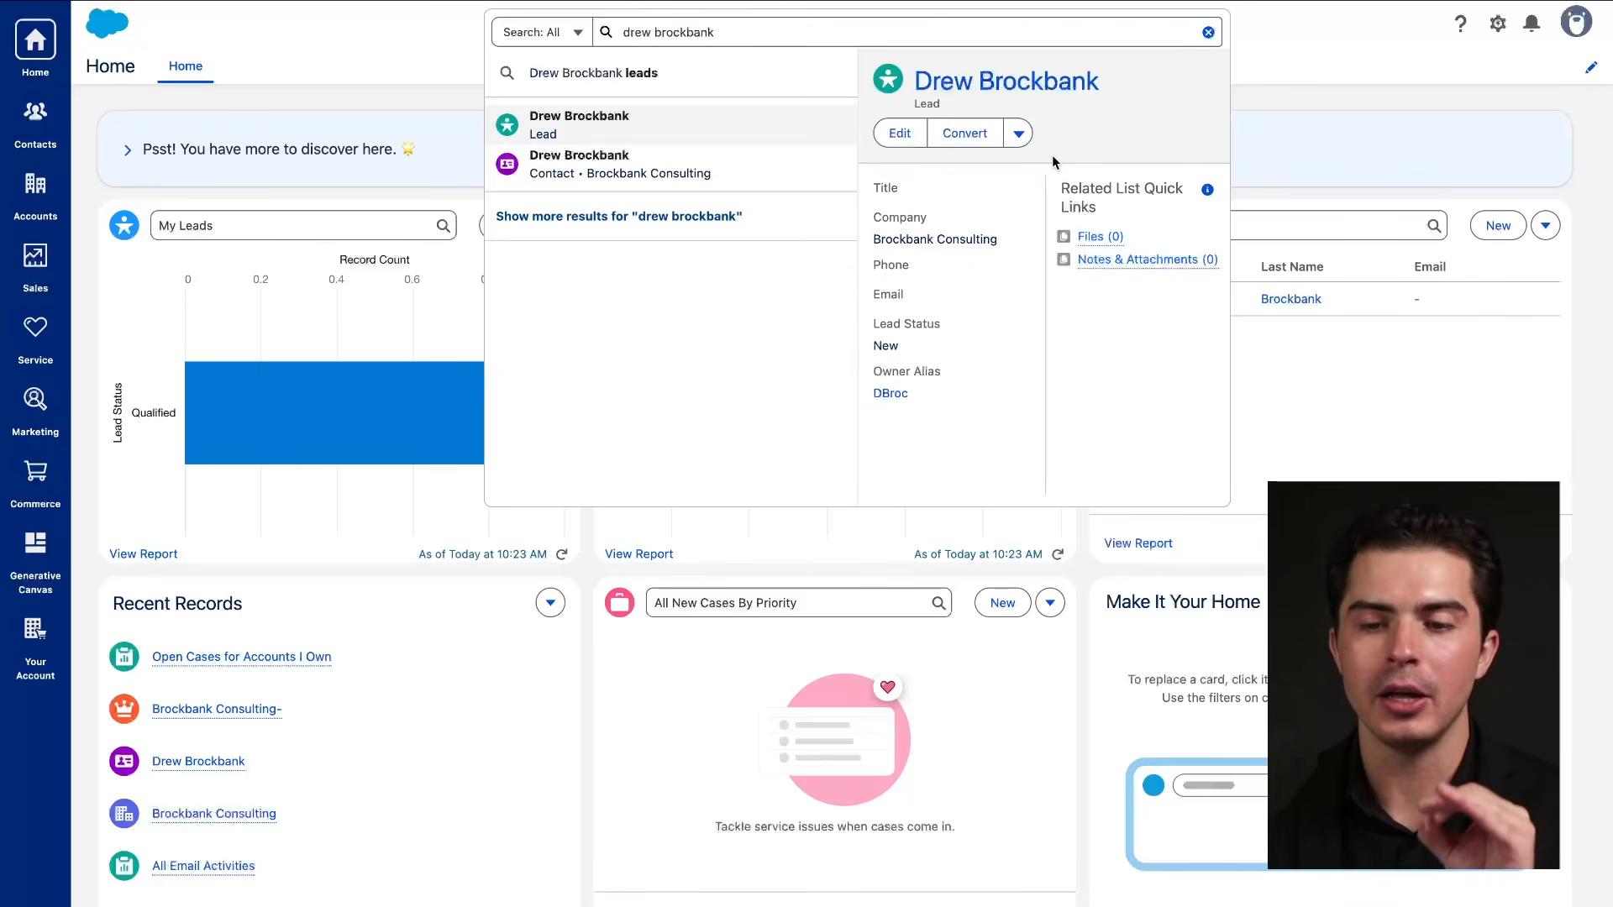
click(1299, 65)
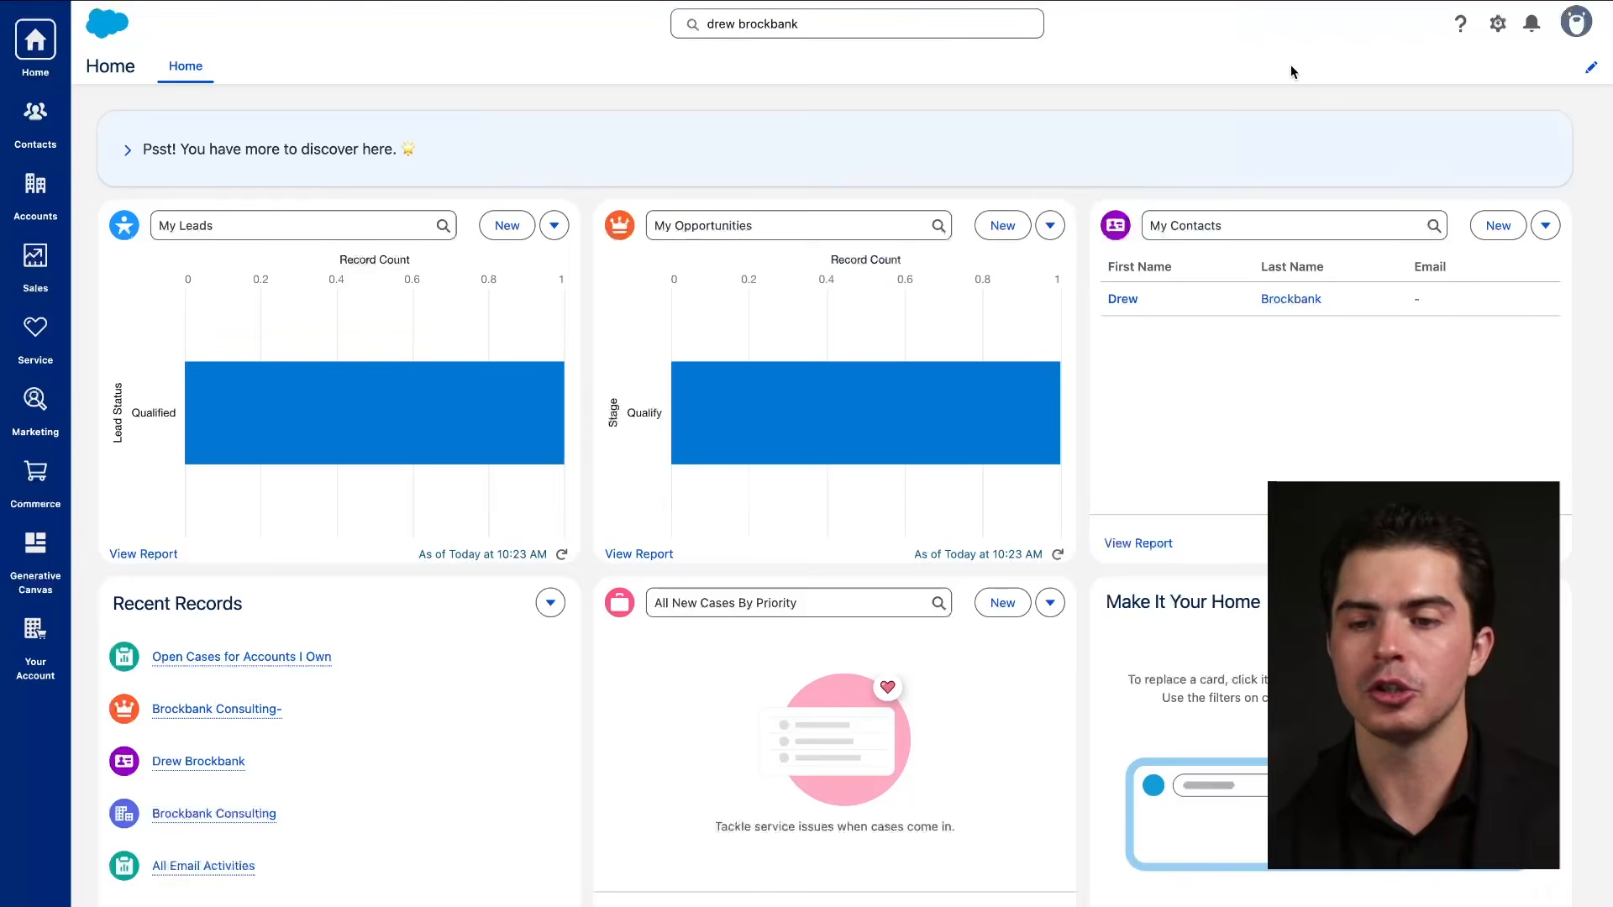
click(1460, 25)
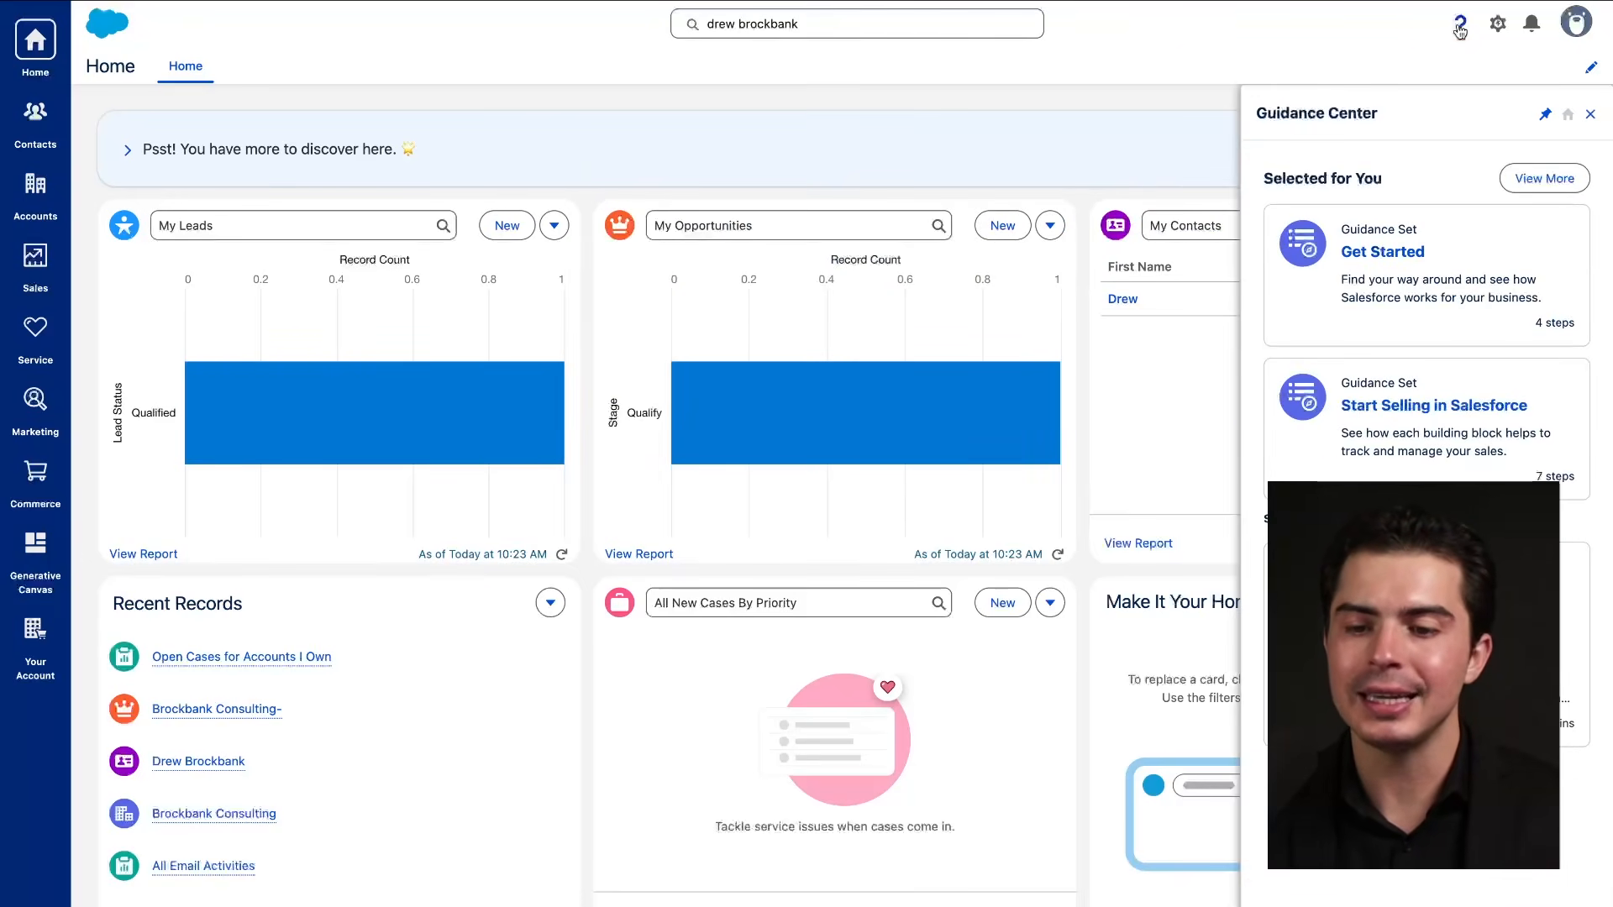
drag(1300, 275, 1426, 275)
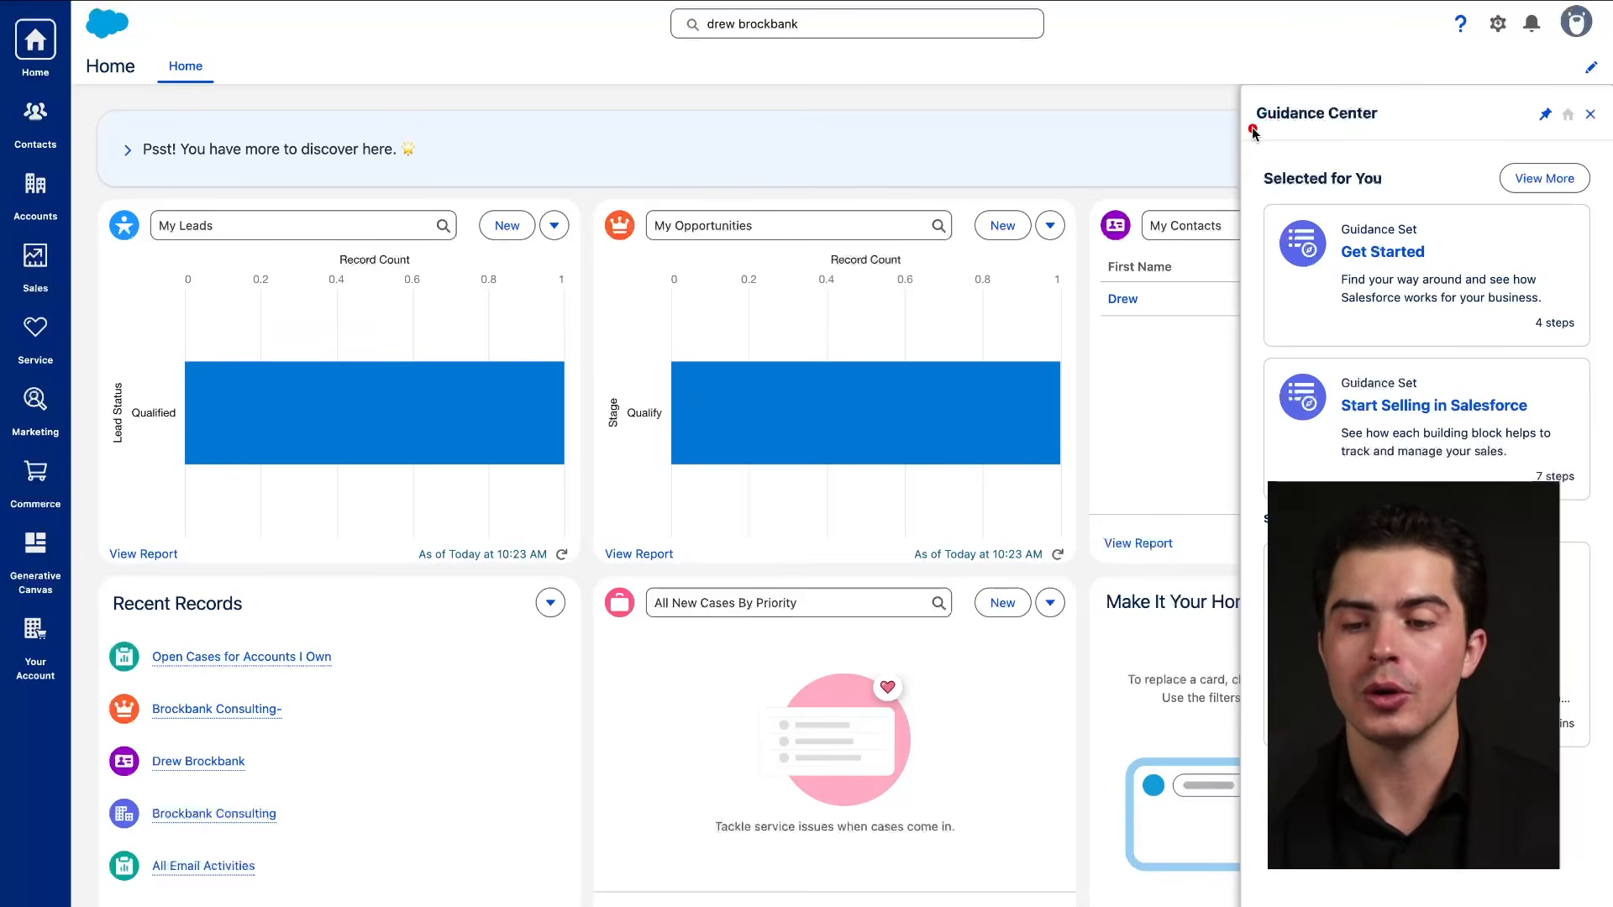
drag(1252, 128, 1401, 129)
drag(1438, 38, 1483, 40)
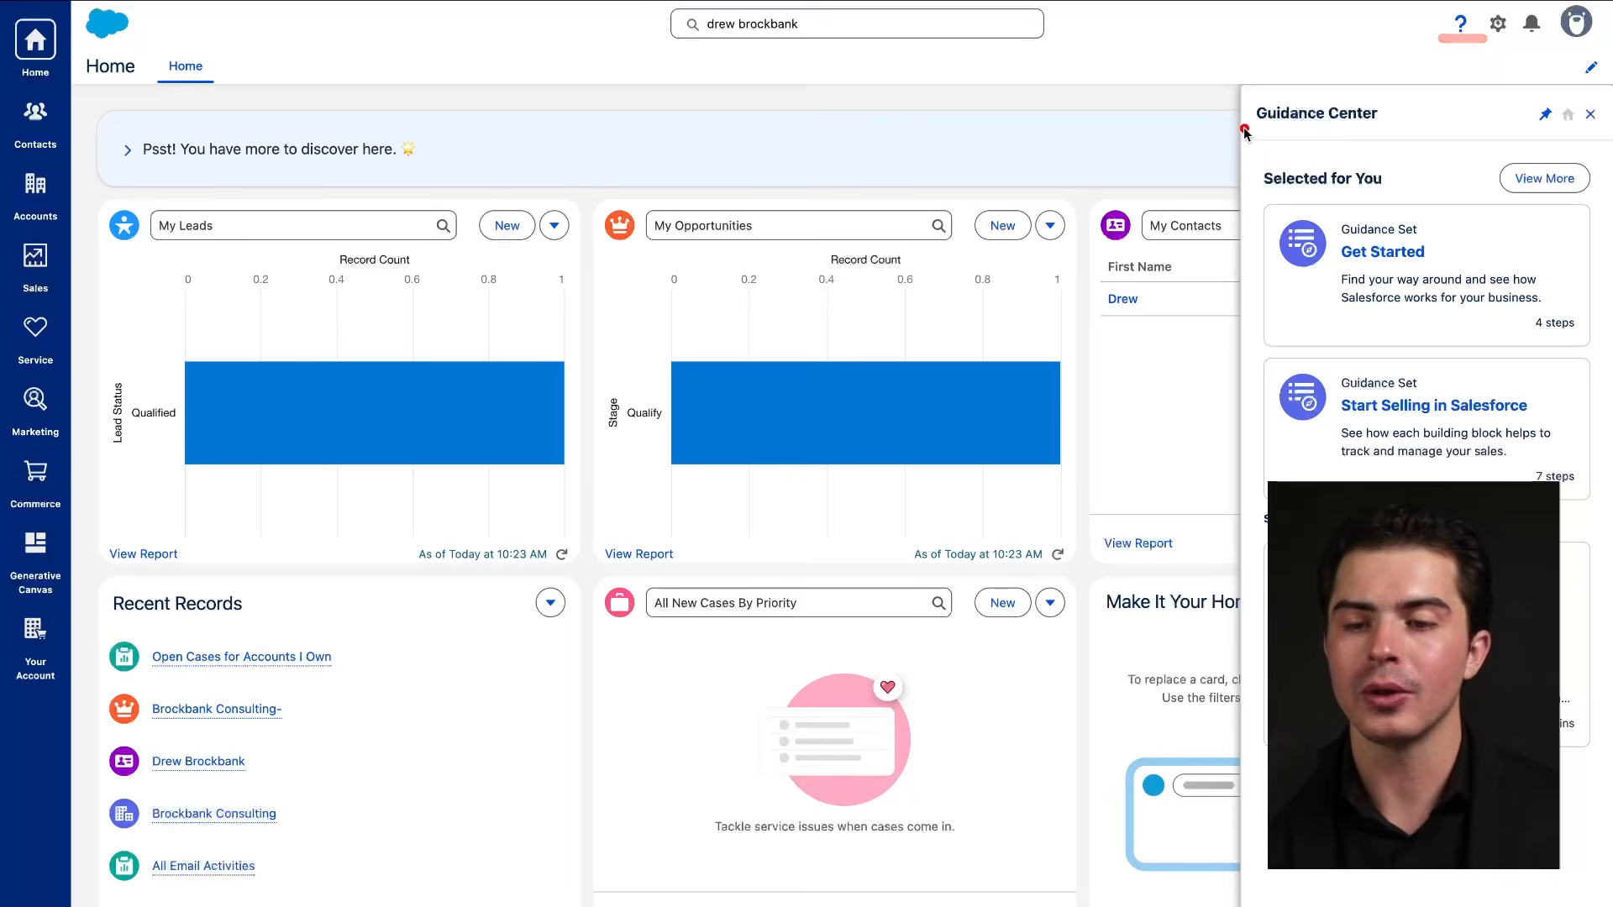
drag(1244, 128, 1409, 128)
mouse_move(1518, 143)
mouse_down()
mouse_move(1269, 766)
mouse_move(1353, 254)
mouse_move(1444, 270)
mouse_up()
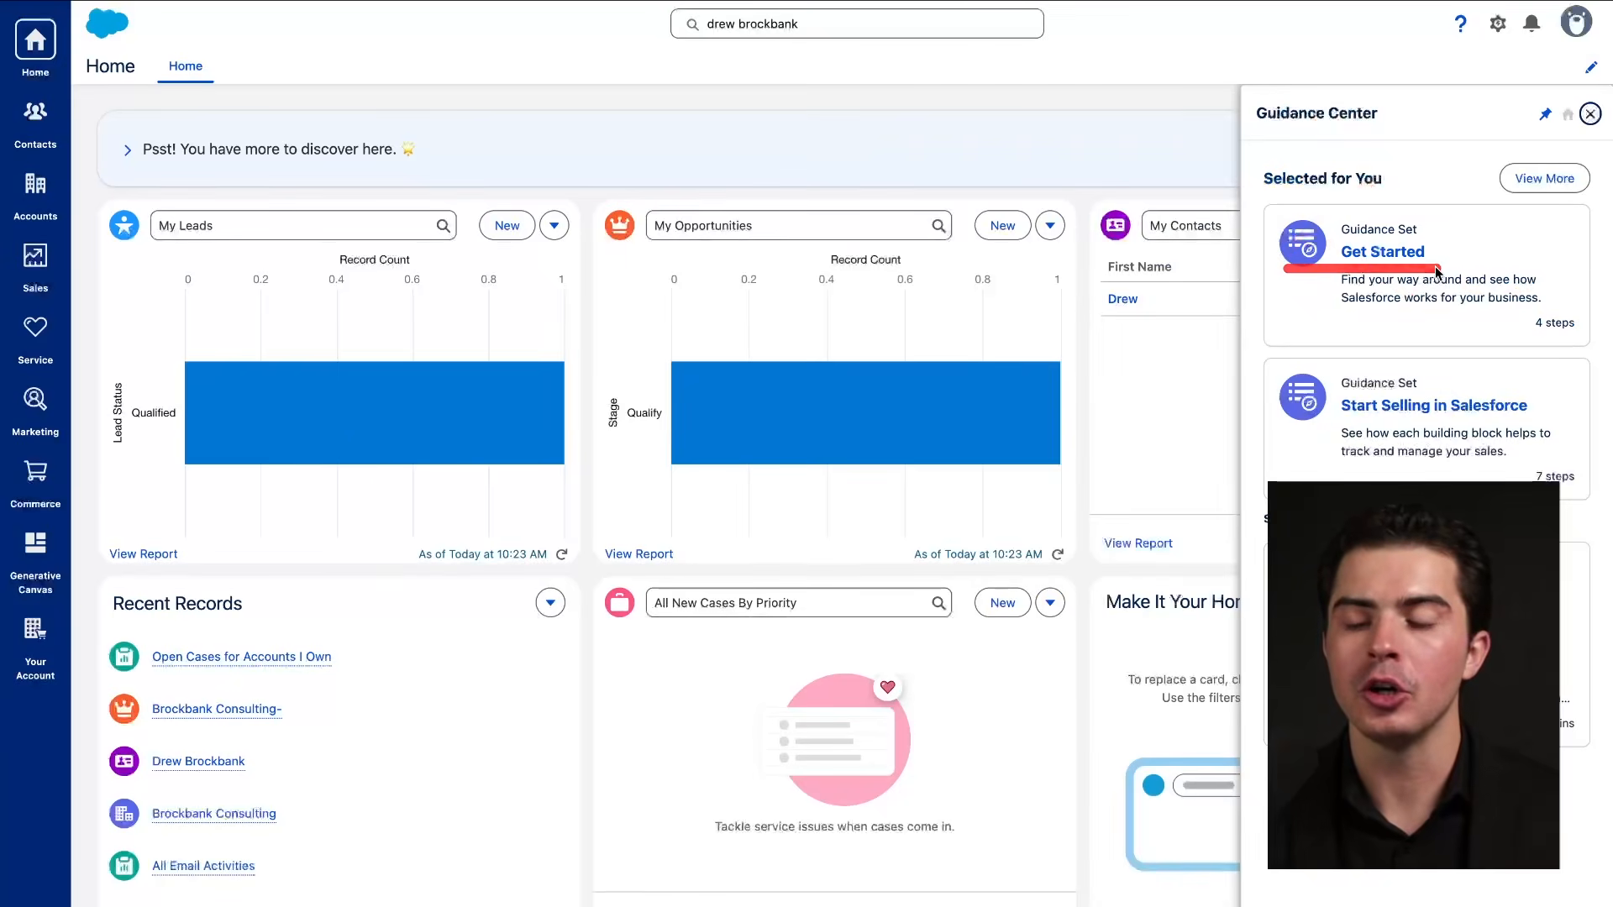
click(1589, 115)
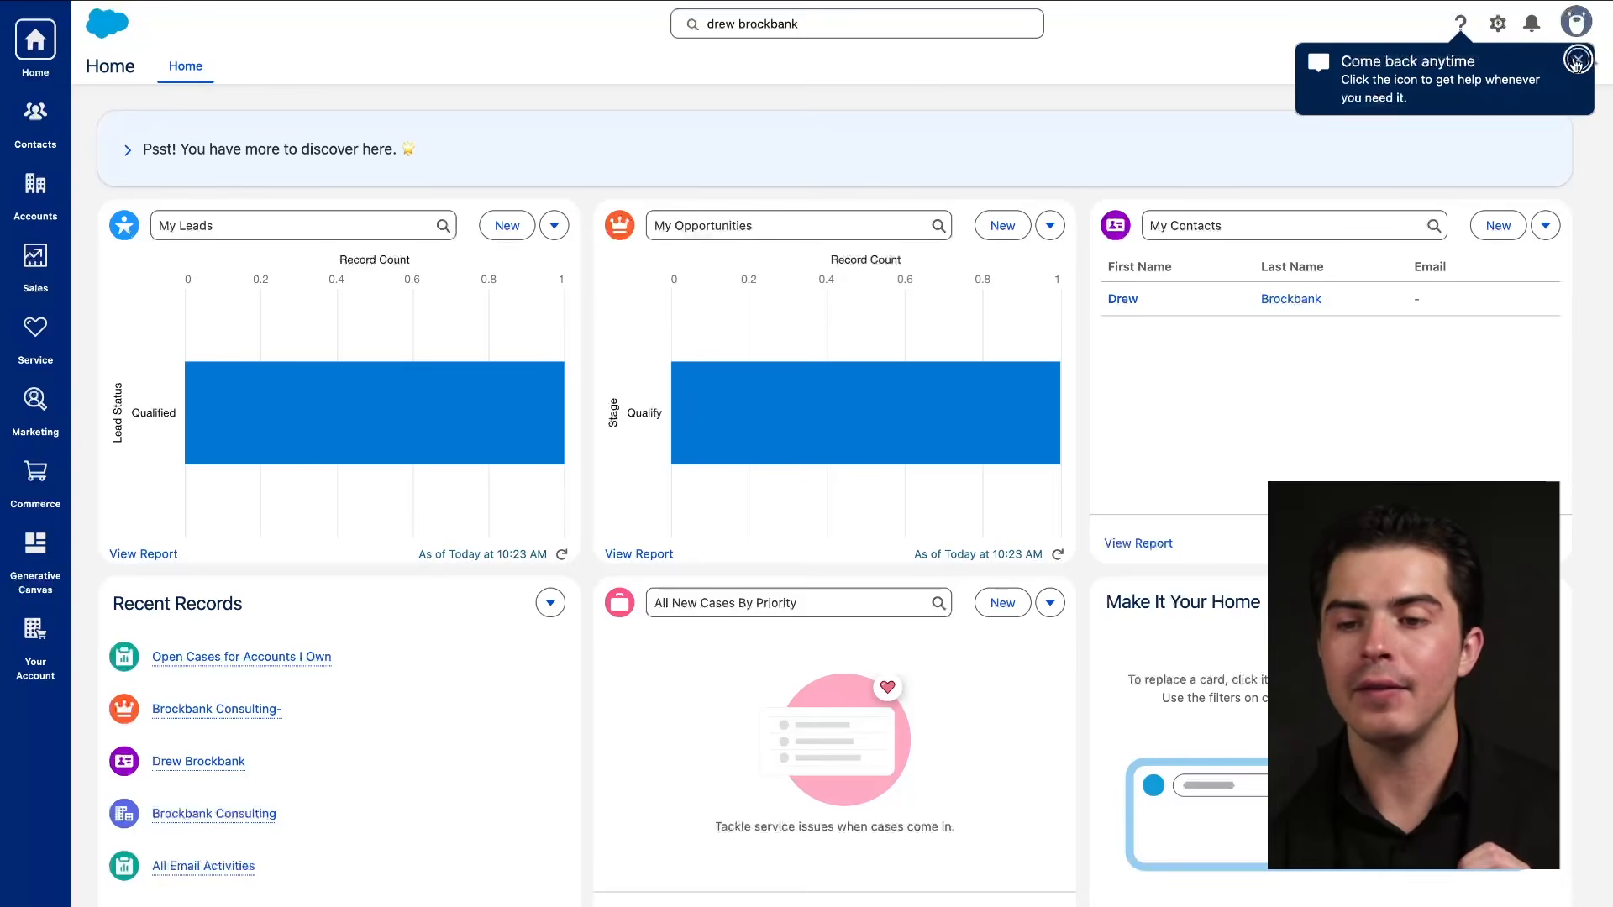
click(1576, 61)
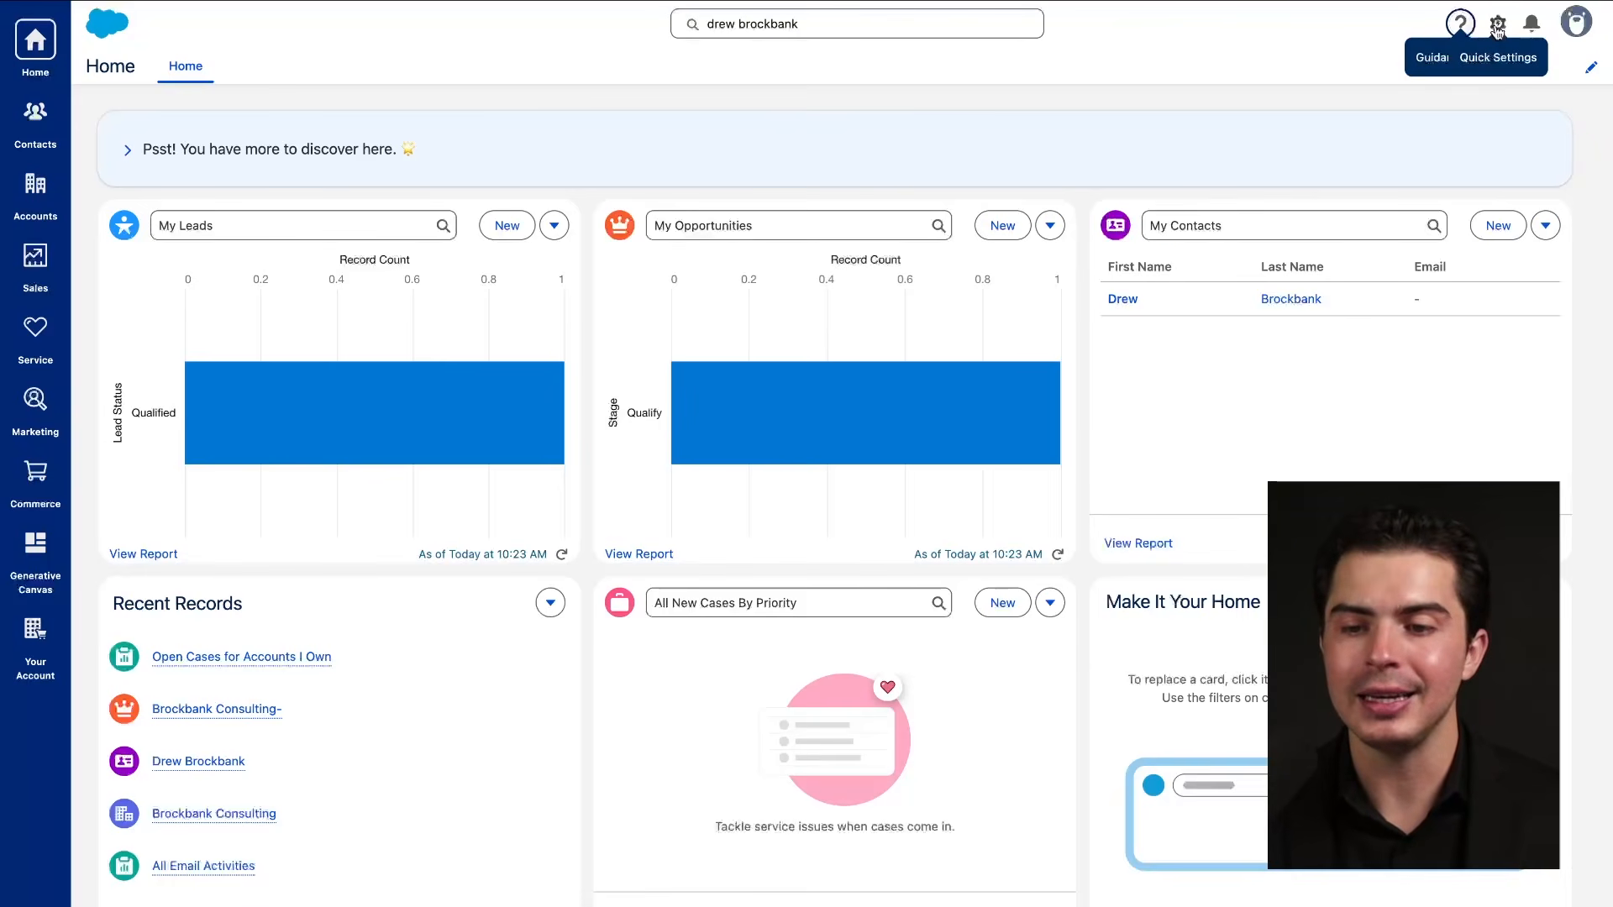
Open Quick Settings, review its Fields, Sales Stages and Users options, and launch Advanced Setup.
click(1498, 25)
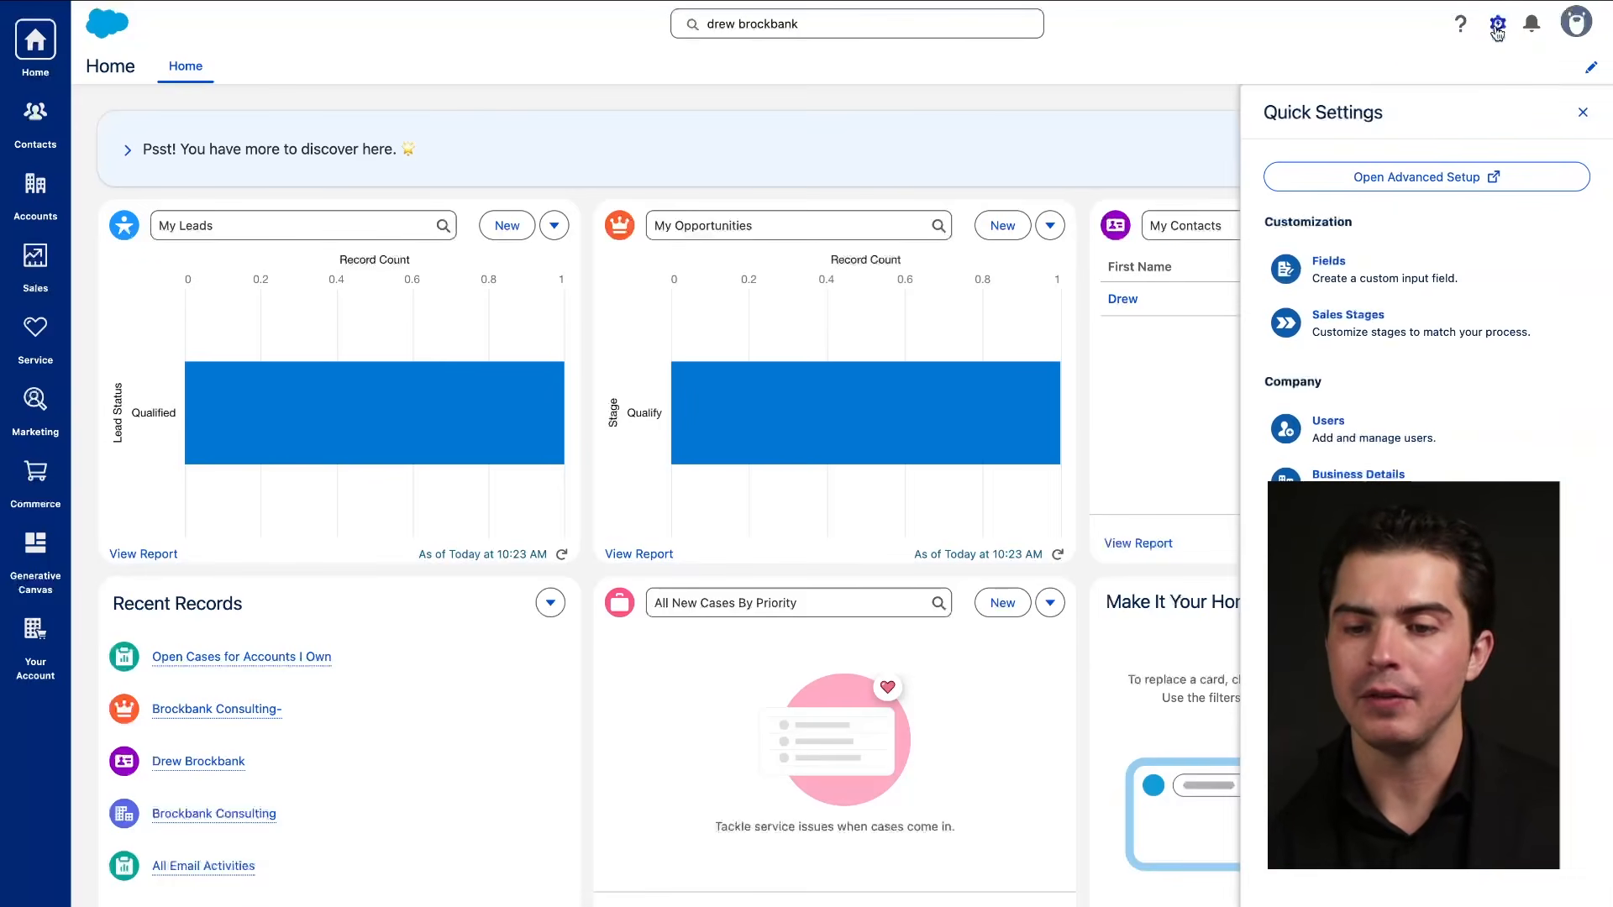
drag(1264, 129, 1386, 129)
drag(1303, 273, 1368, 273)
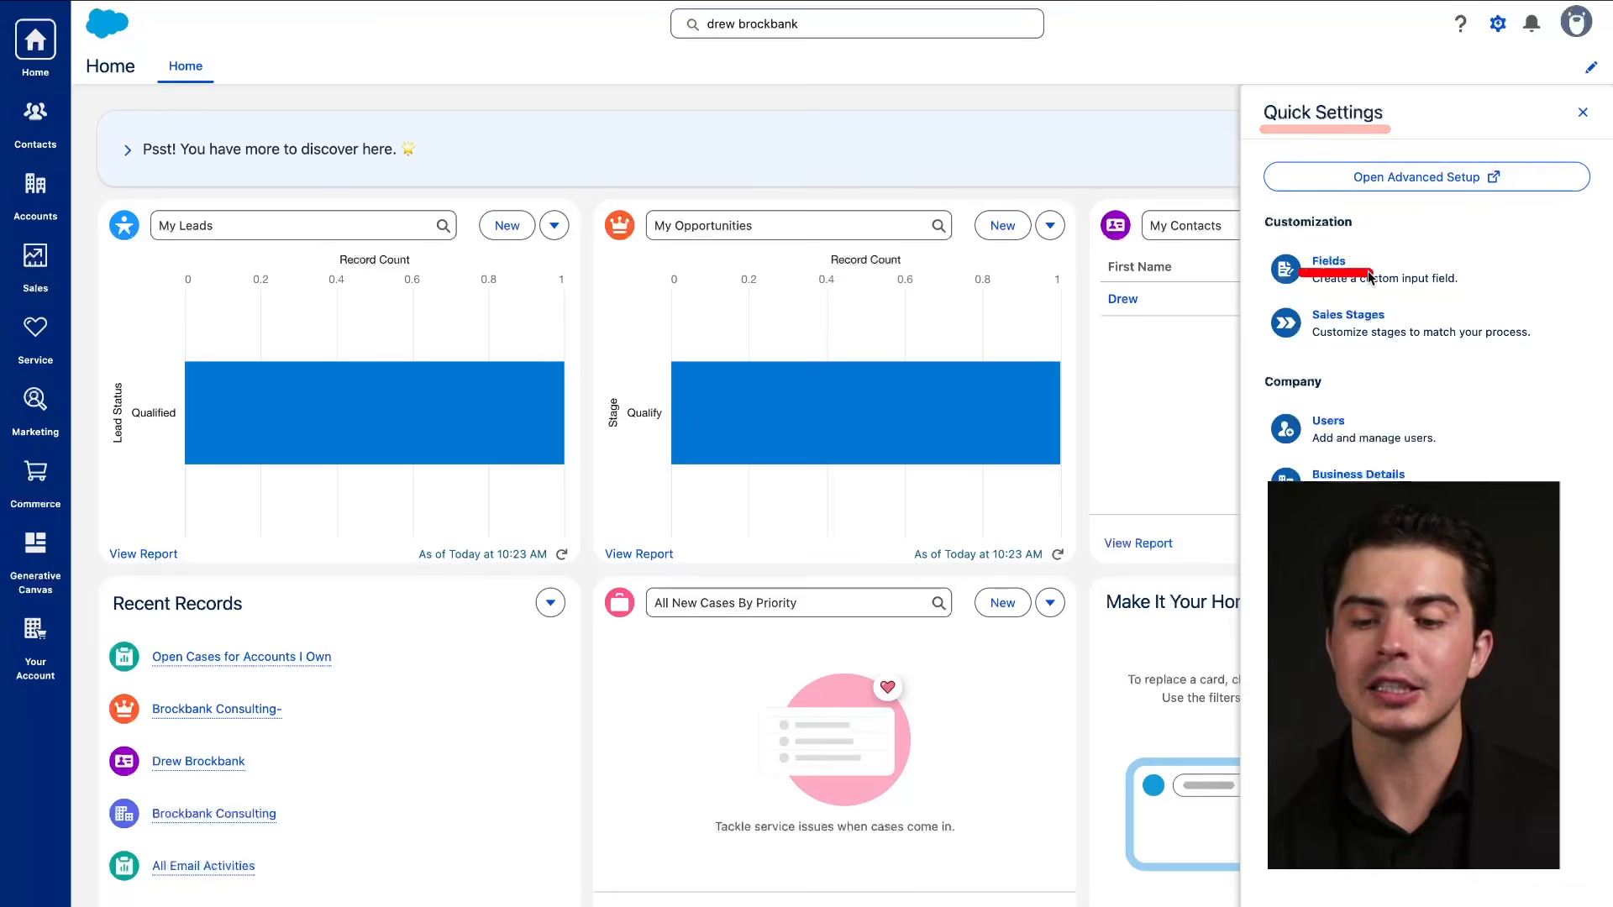
mouse_move(1303, 326)
mouse_down()
mouse_move(1401, 326)
mouse_move(1321, 330)
mouse_move(1419, 344)
mouse_up()
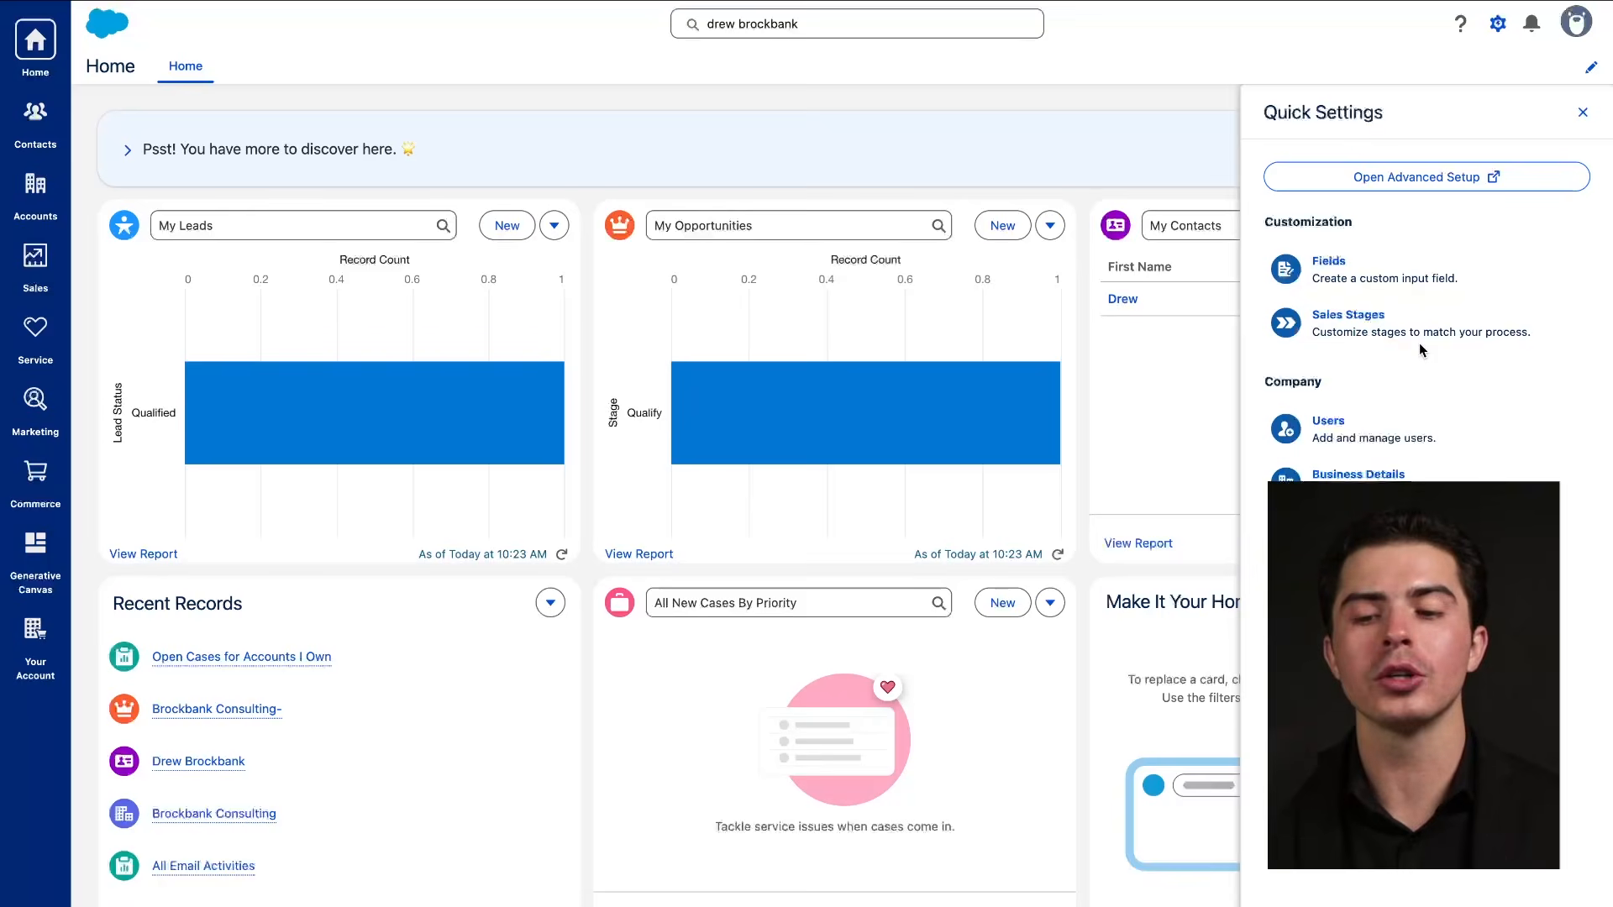
drag(1302, 434, 1398, 431)
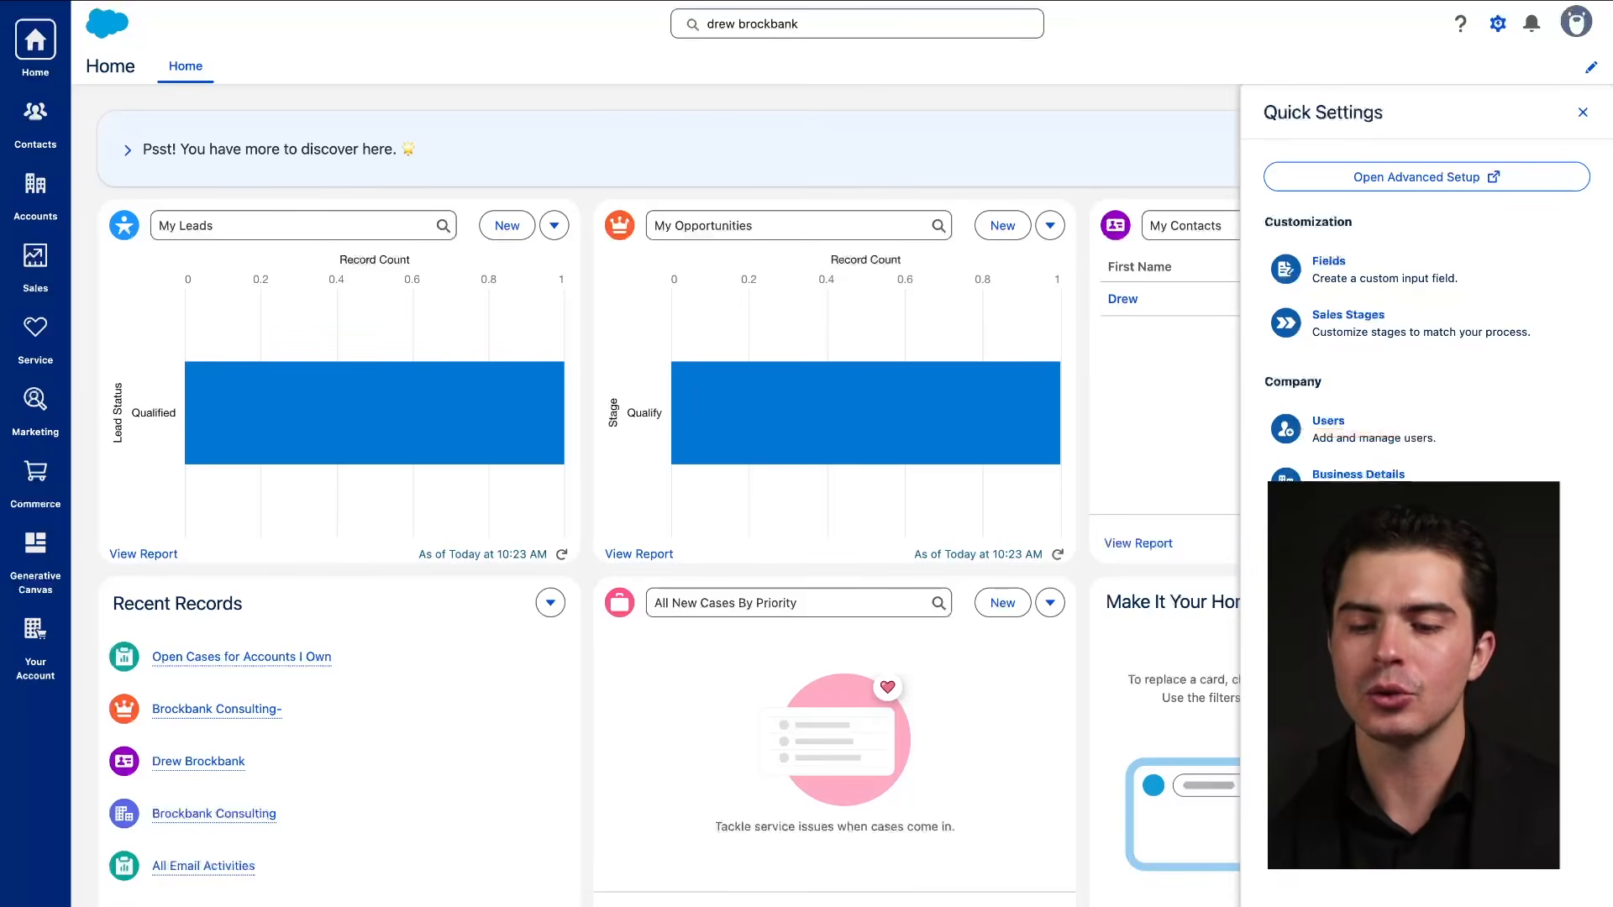
drag(1378, 200, 1465, 191)
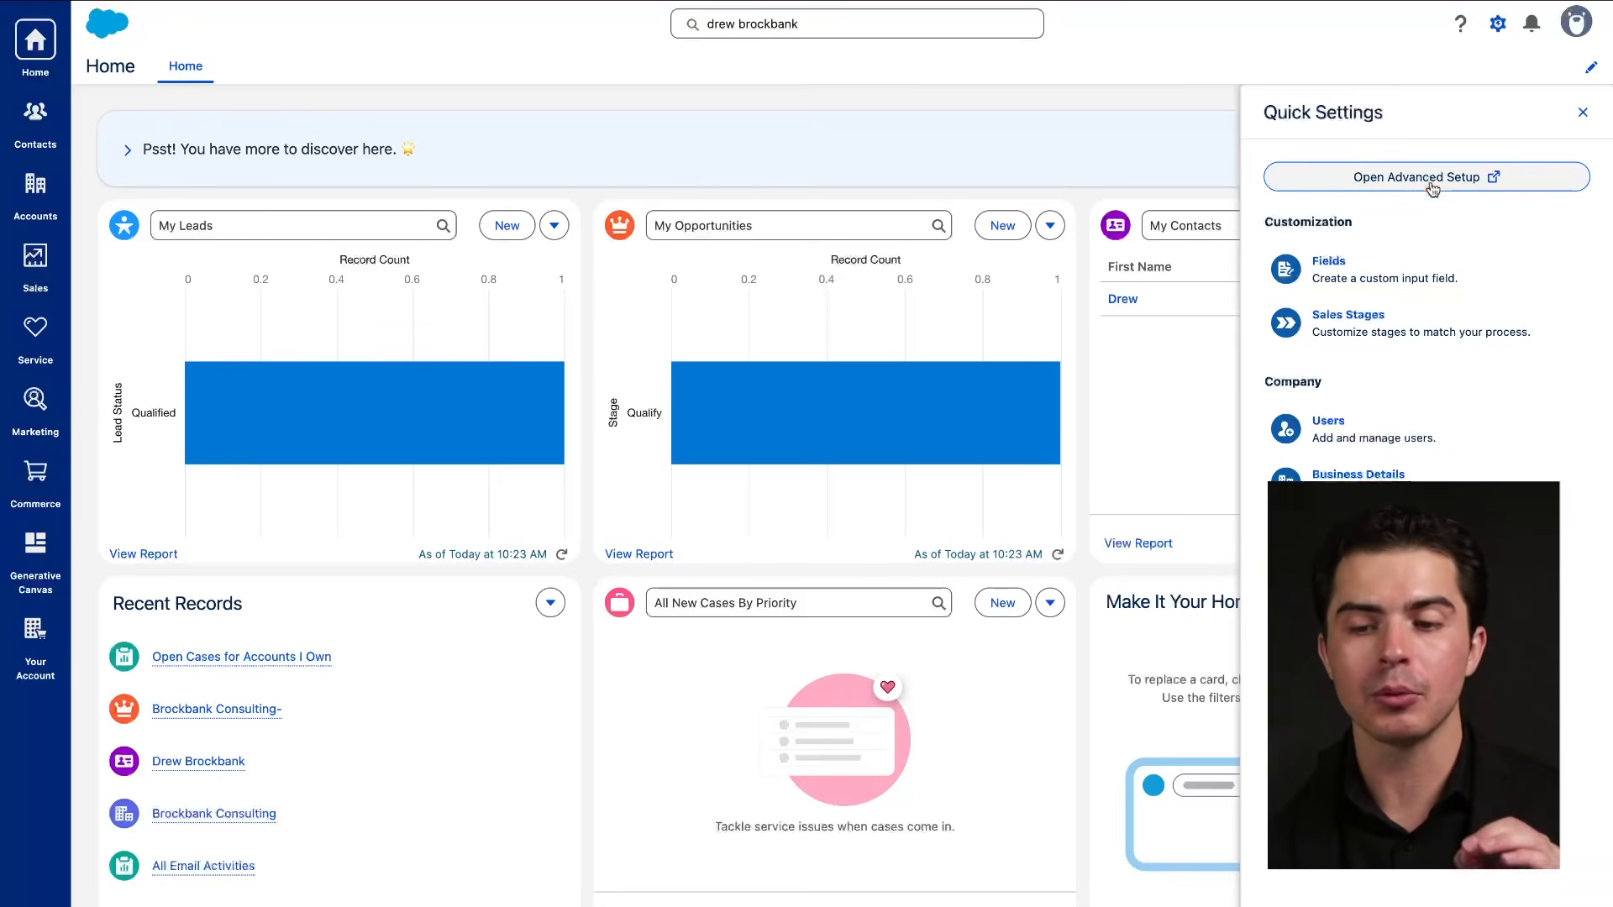
click(1431, 190)
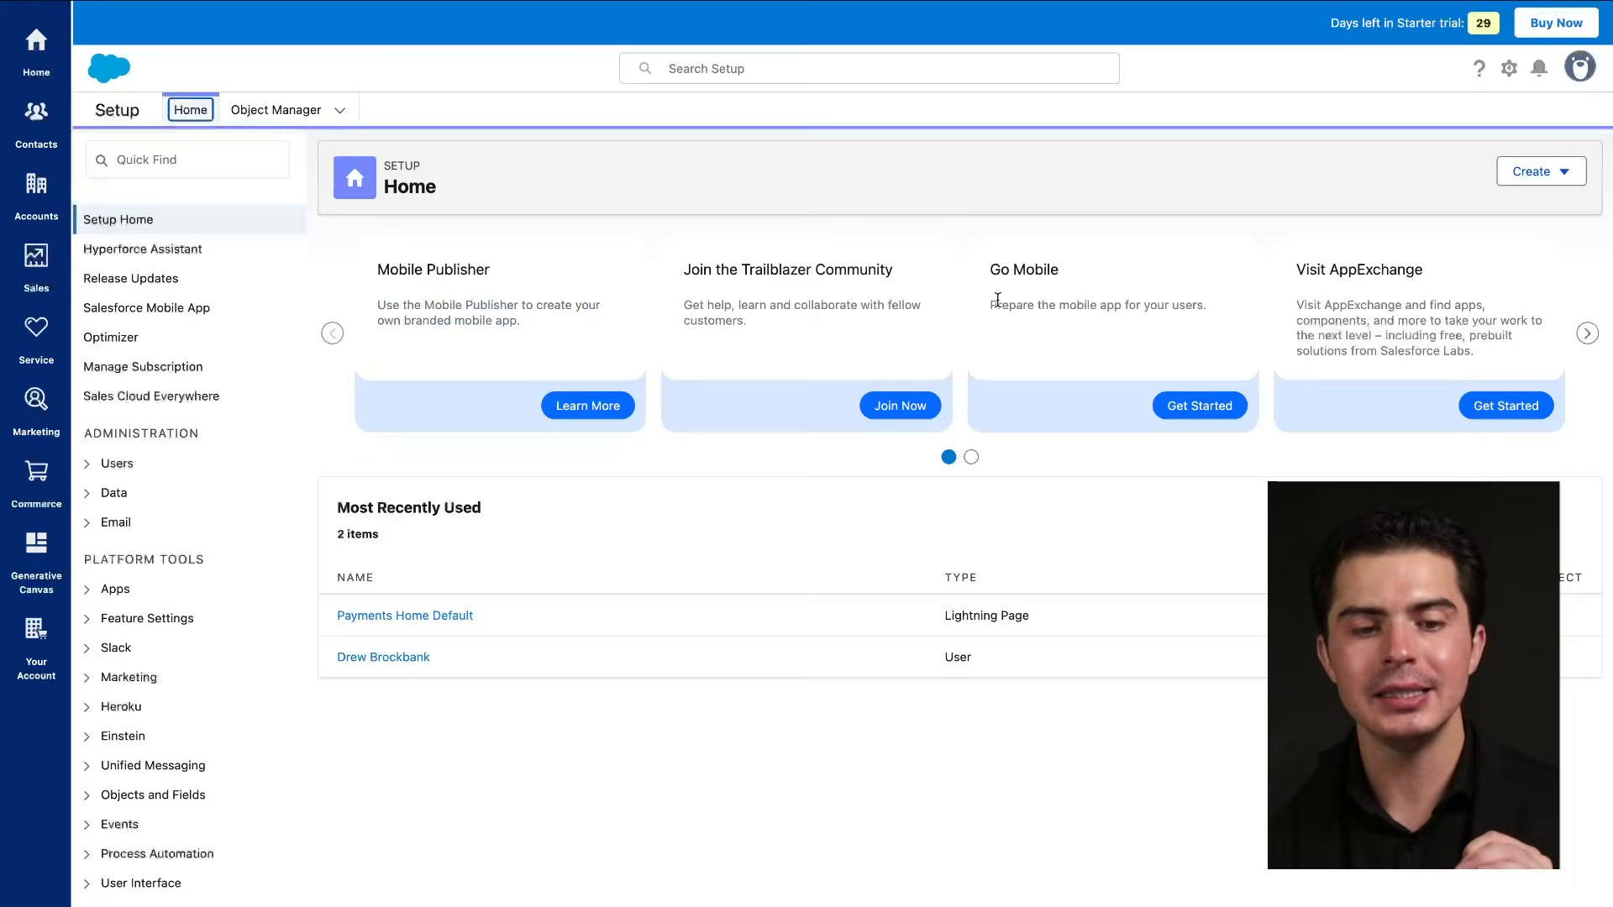
Scroll through the Setup Home page, then return to the original Salesforce Home tab.
scroll(148, 614, down, 3)
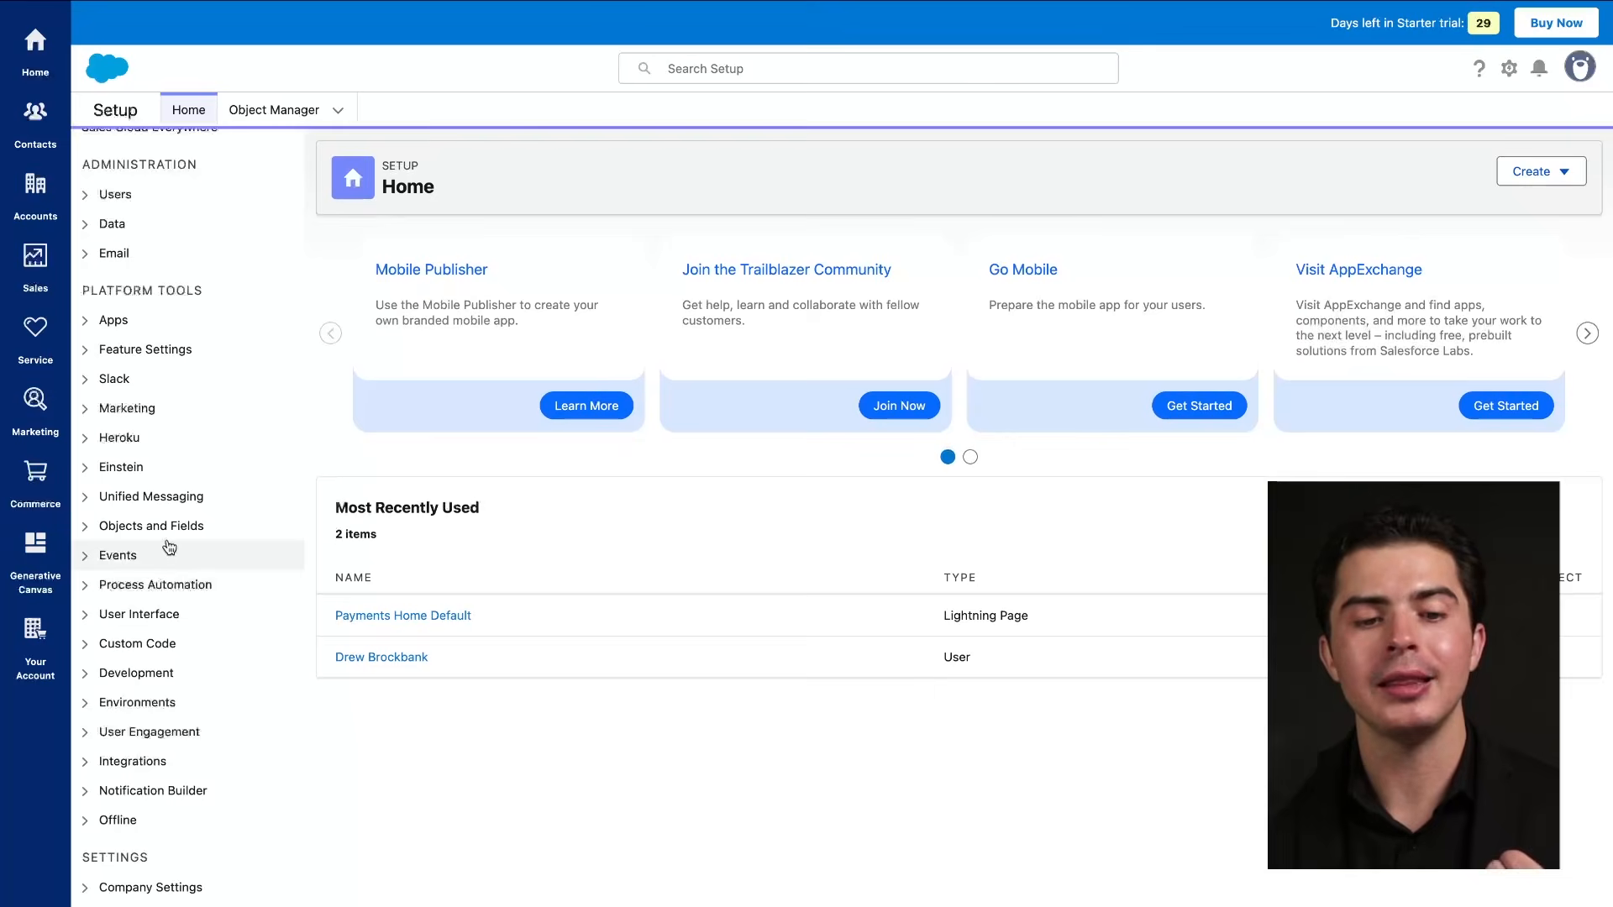
scroll(169, 547, up, 3)
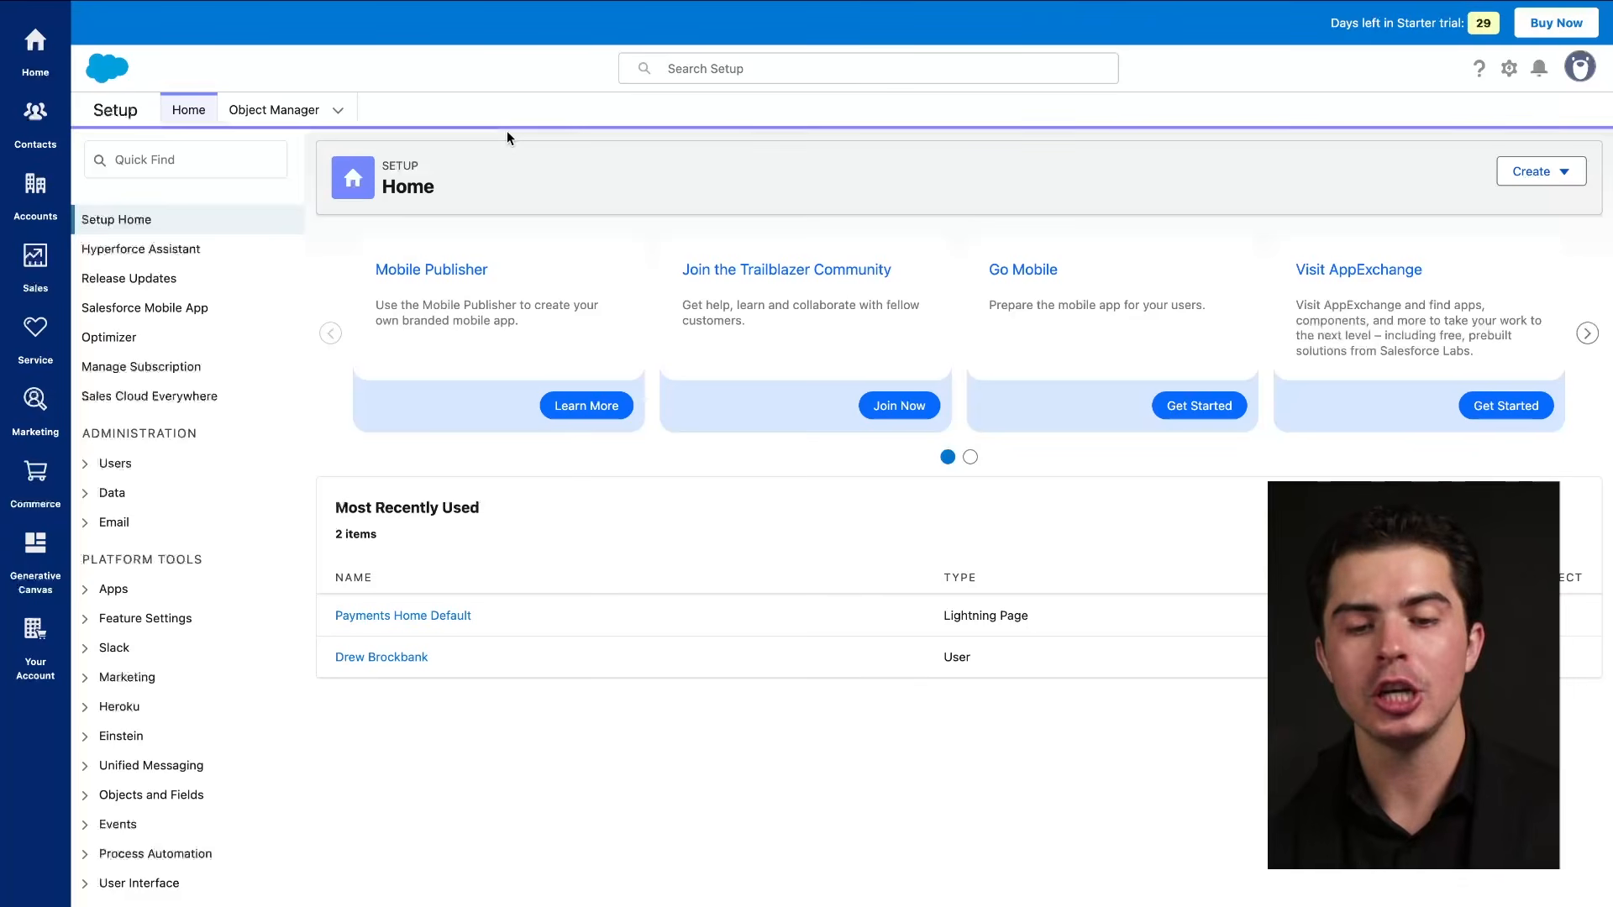
mouse_move(420, 3)
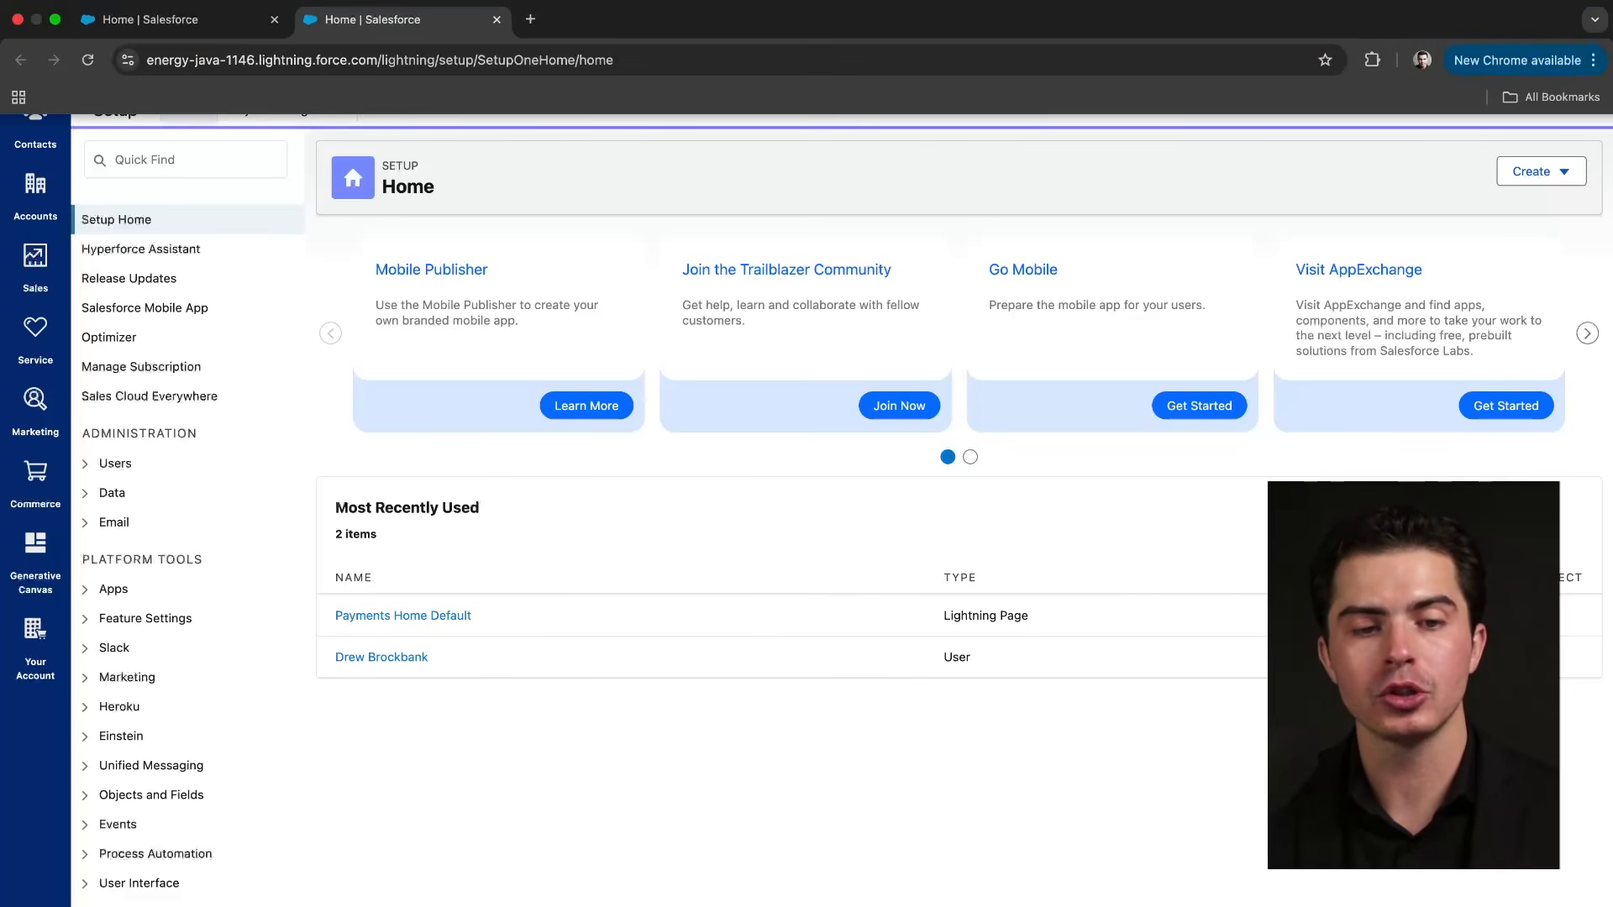
click(179, 19)
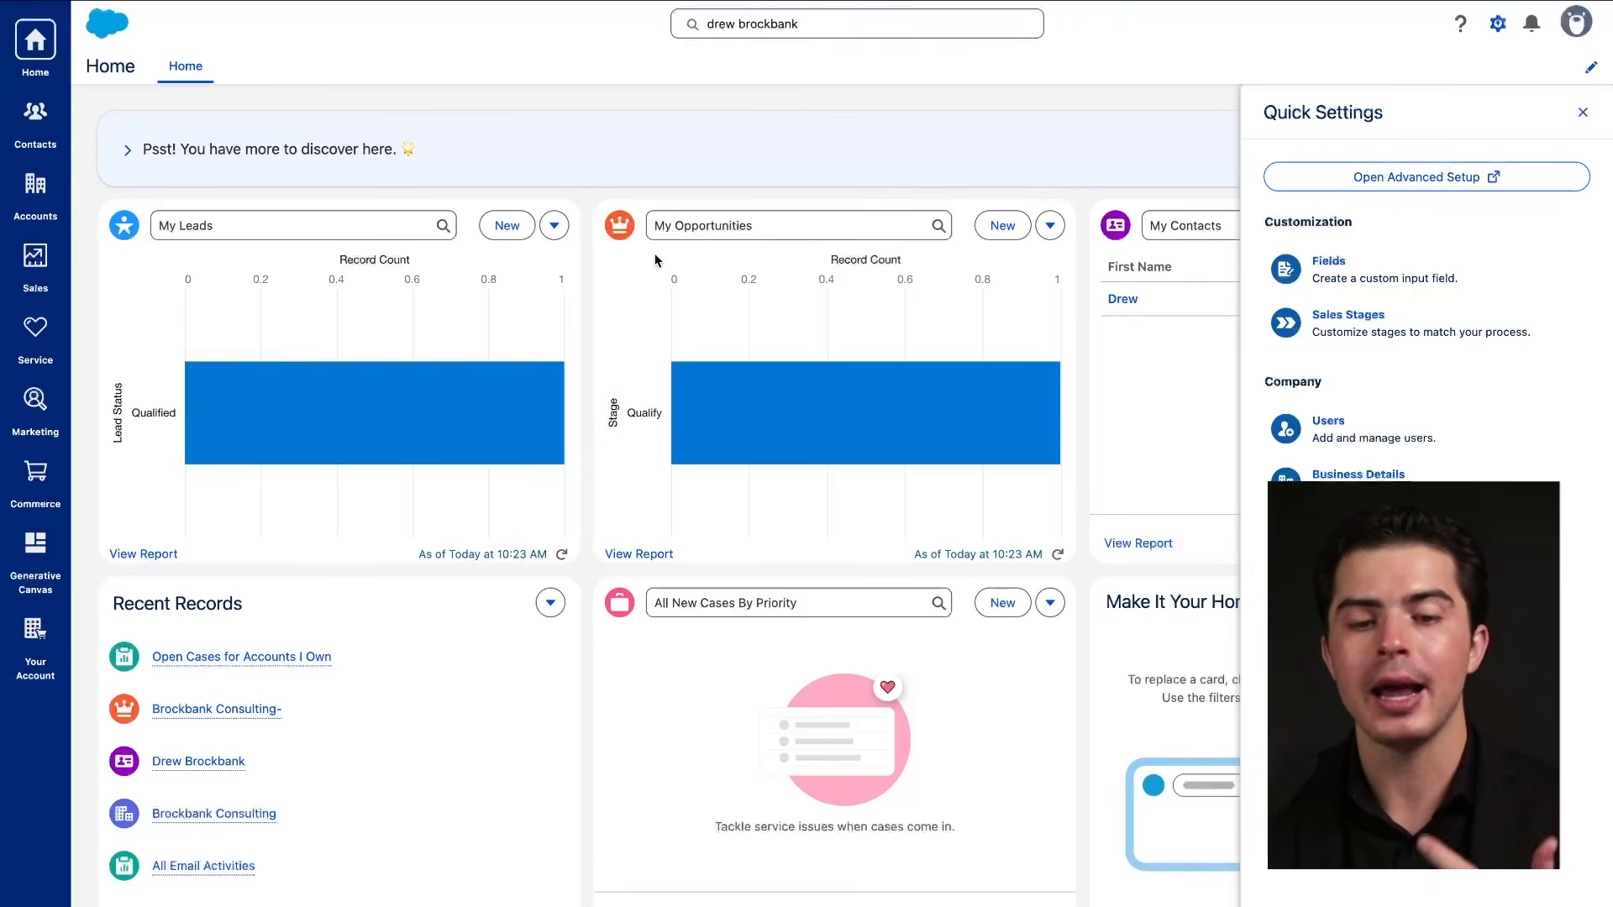
Close Quick Settings, then mark both marketing-tools notifications as read and close the list.
click(1582, 111)
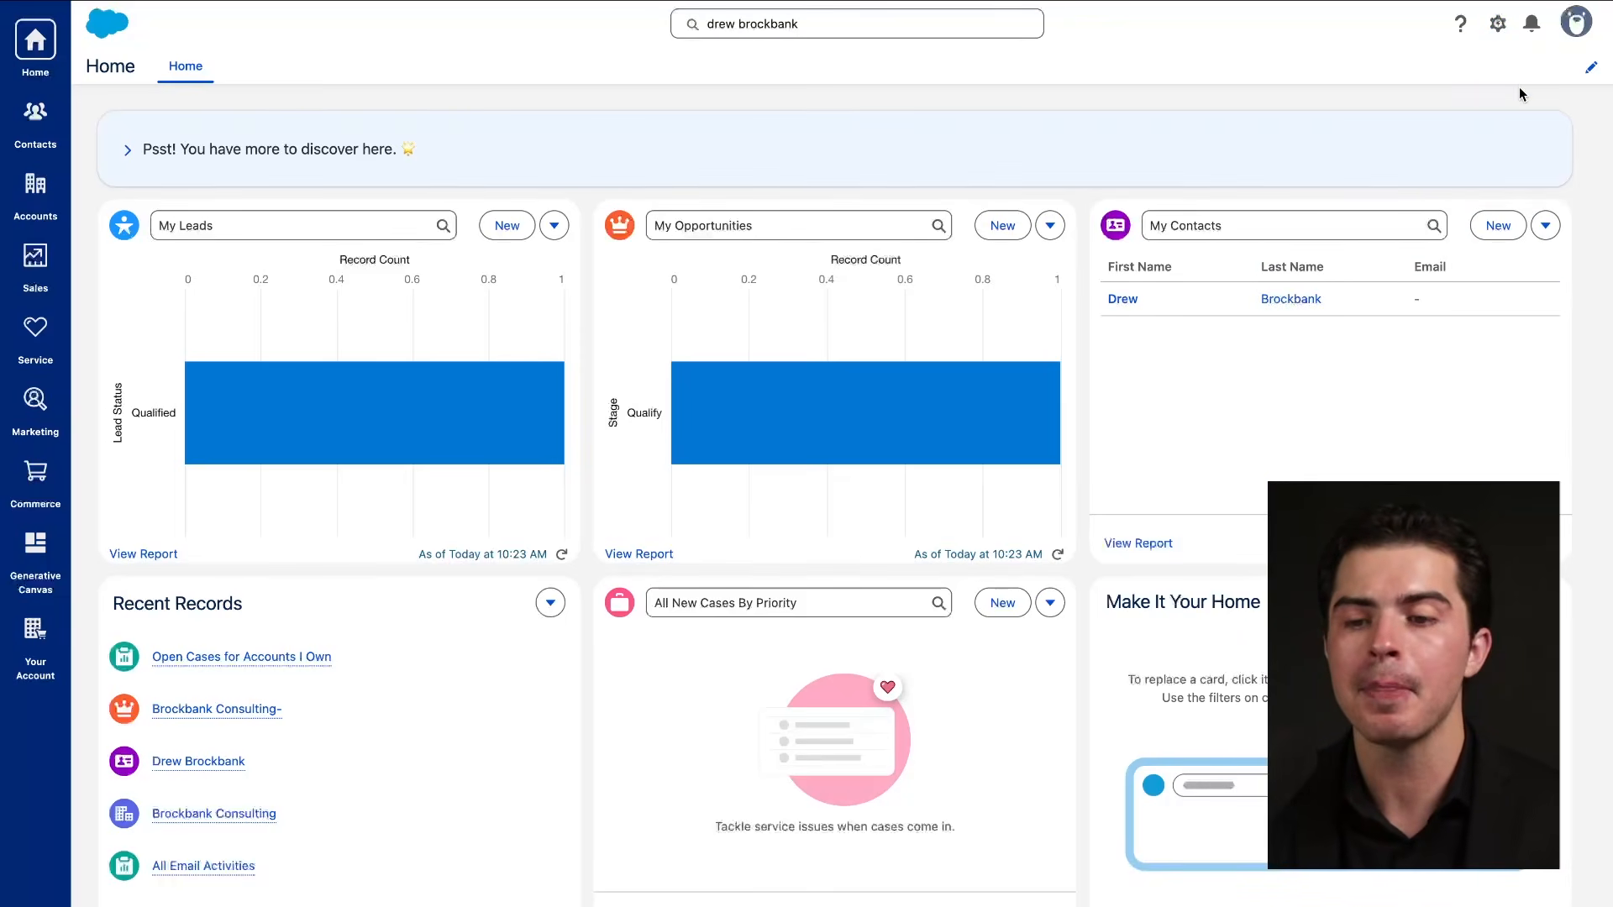
click(1532, 25)
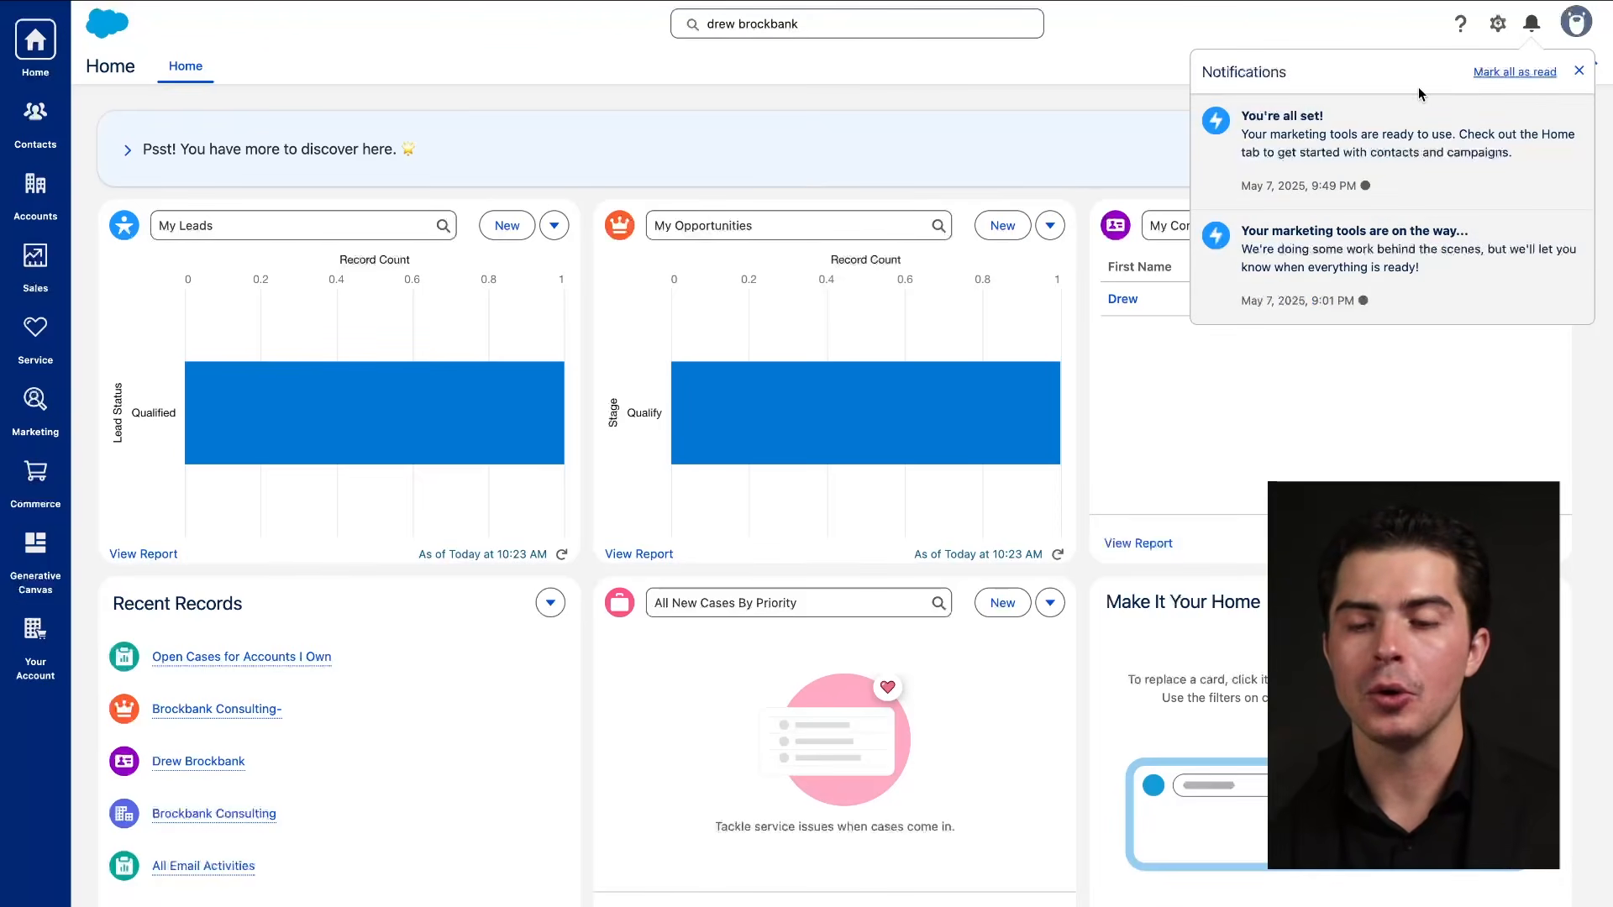
drag(1236, 135, 1336, 136)
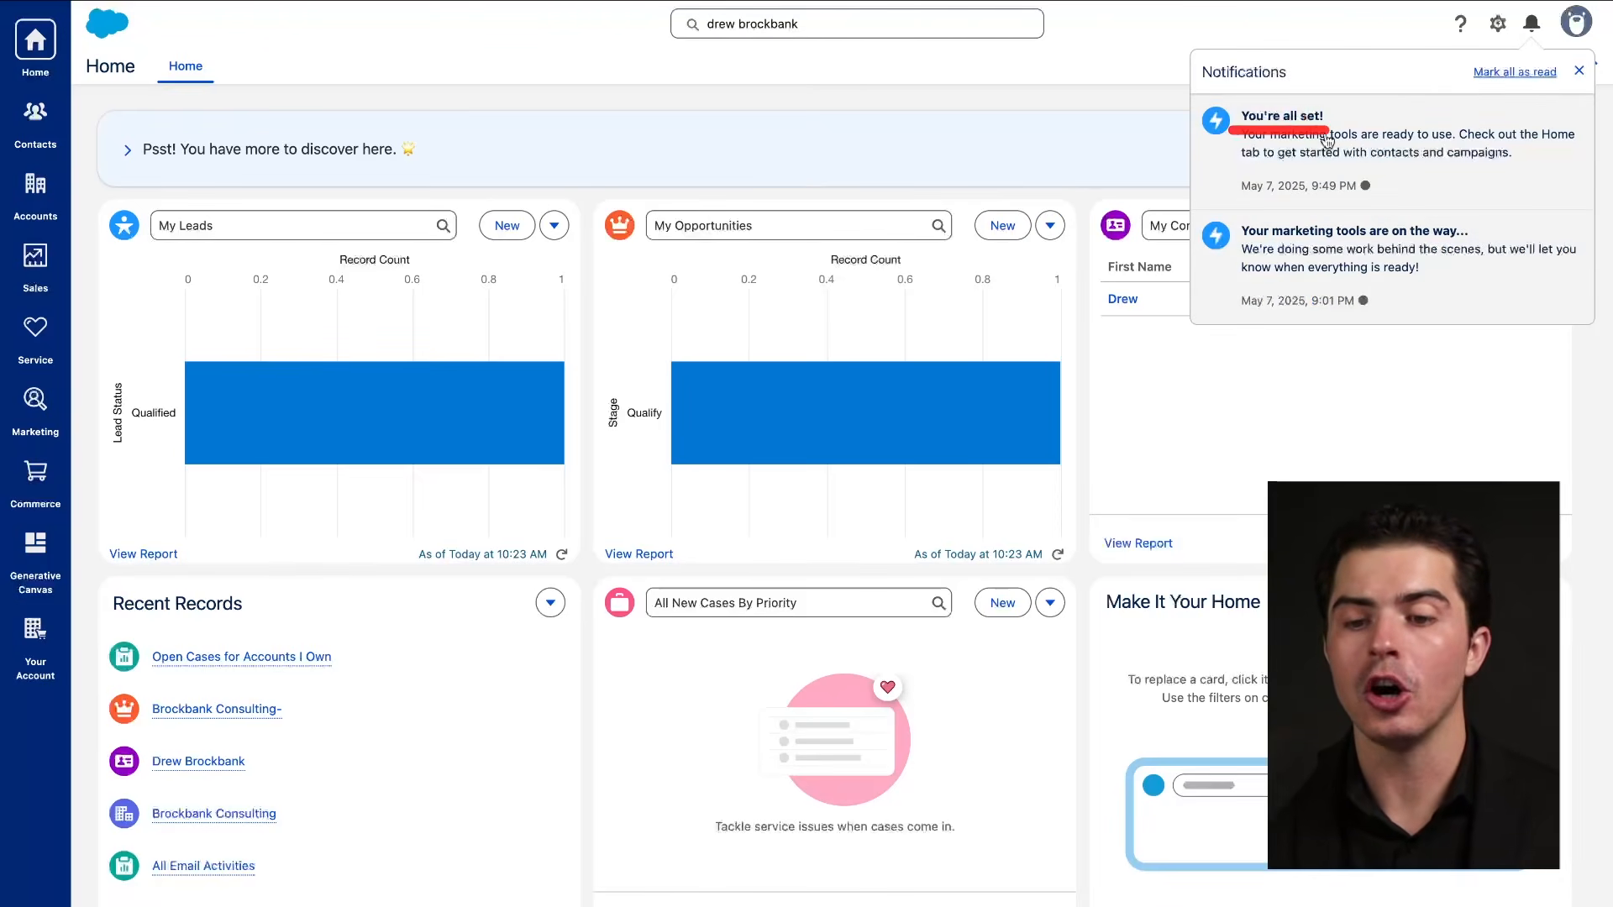
drag(1243, 239, 1364, 240)
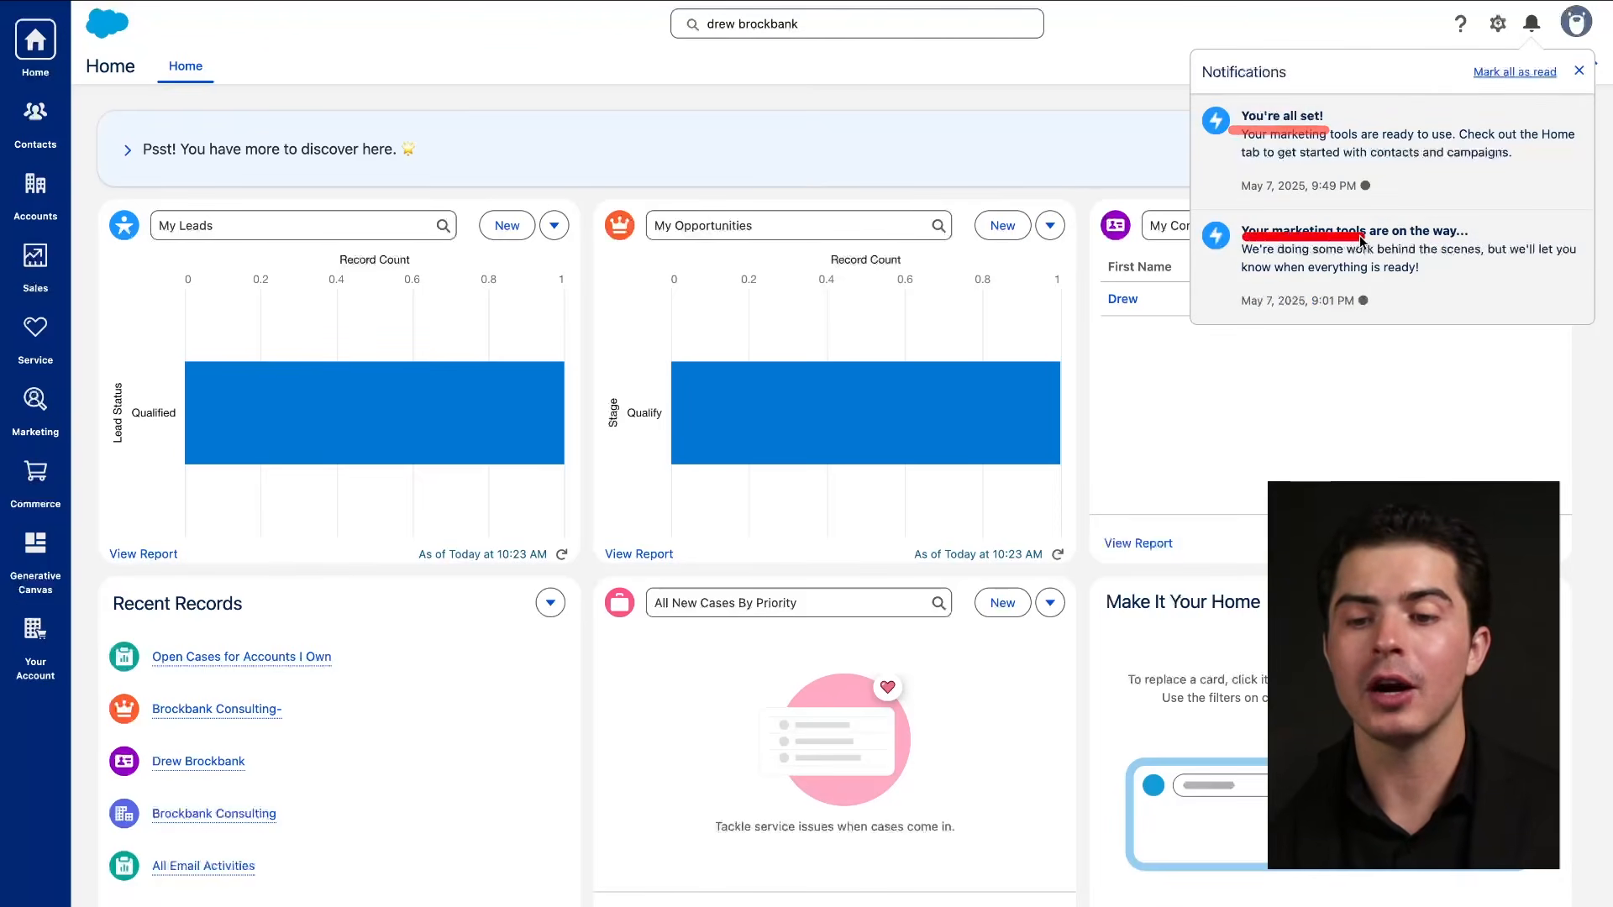
click(1471, 75)
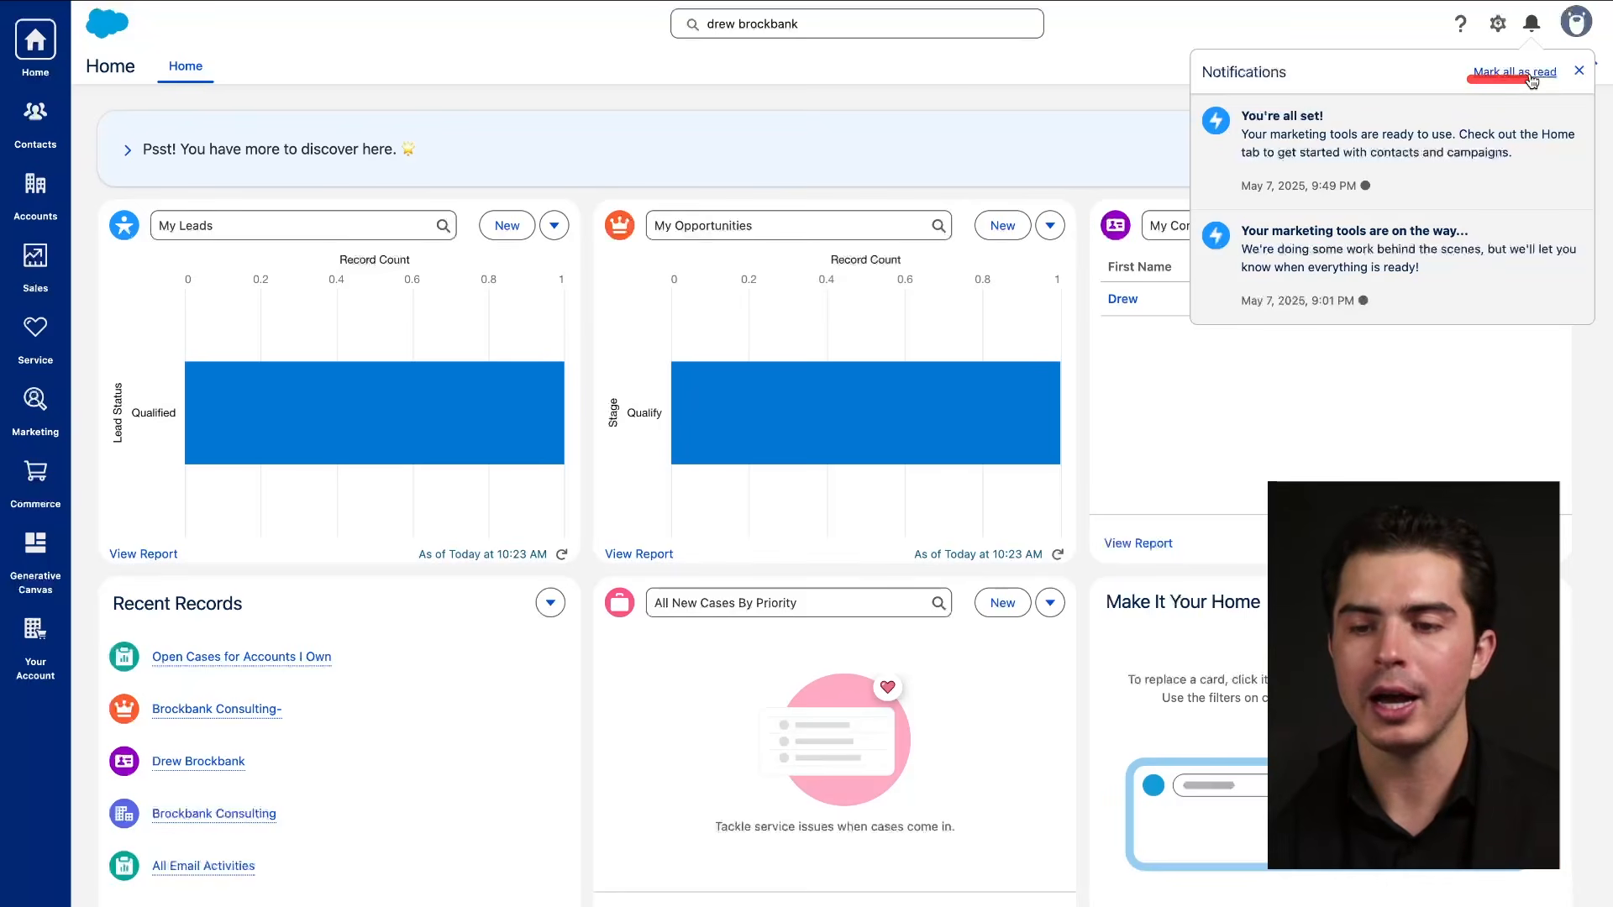
click(1580, 72)
drag(1501, 40, 1573, 40)
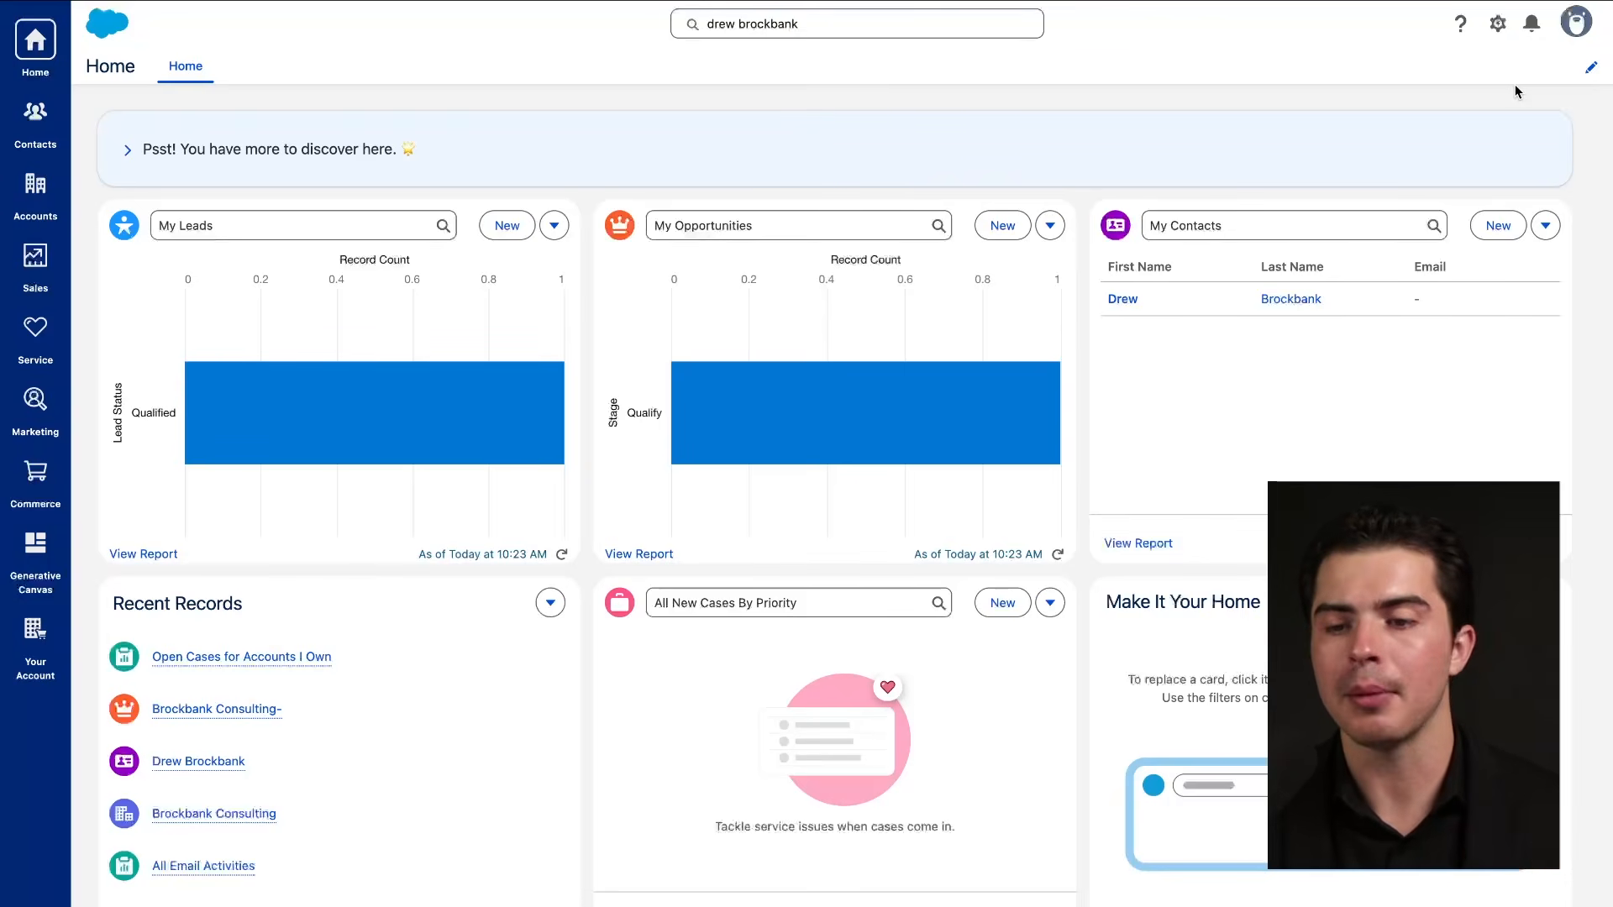
click(1574, 29)
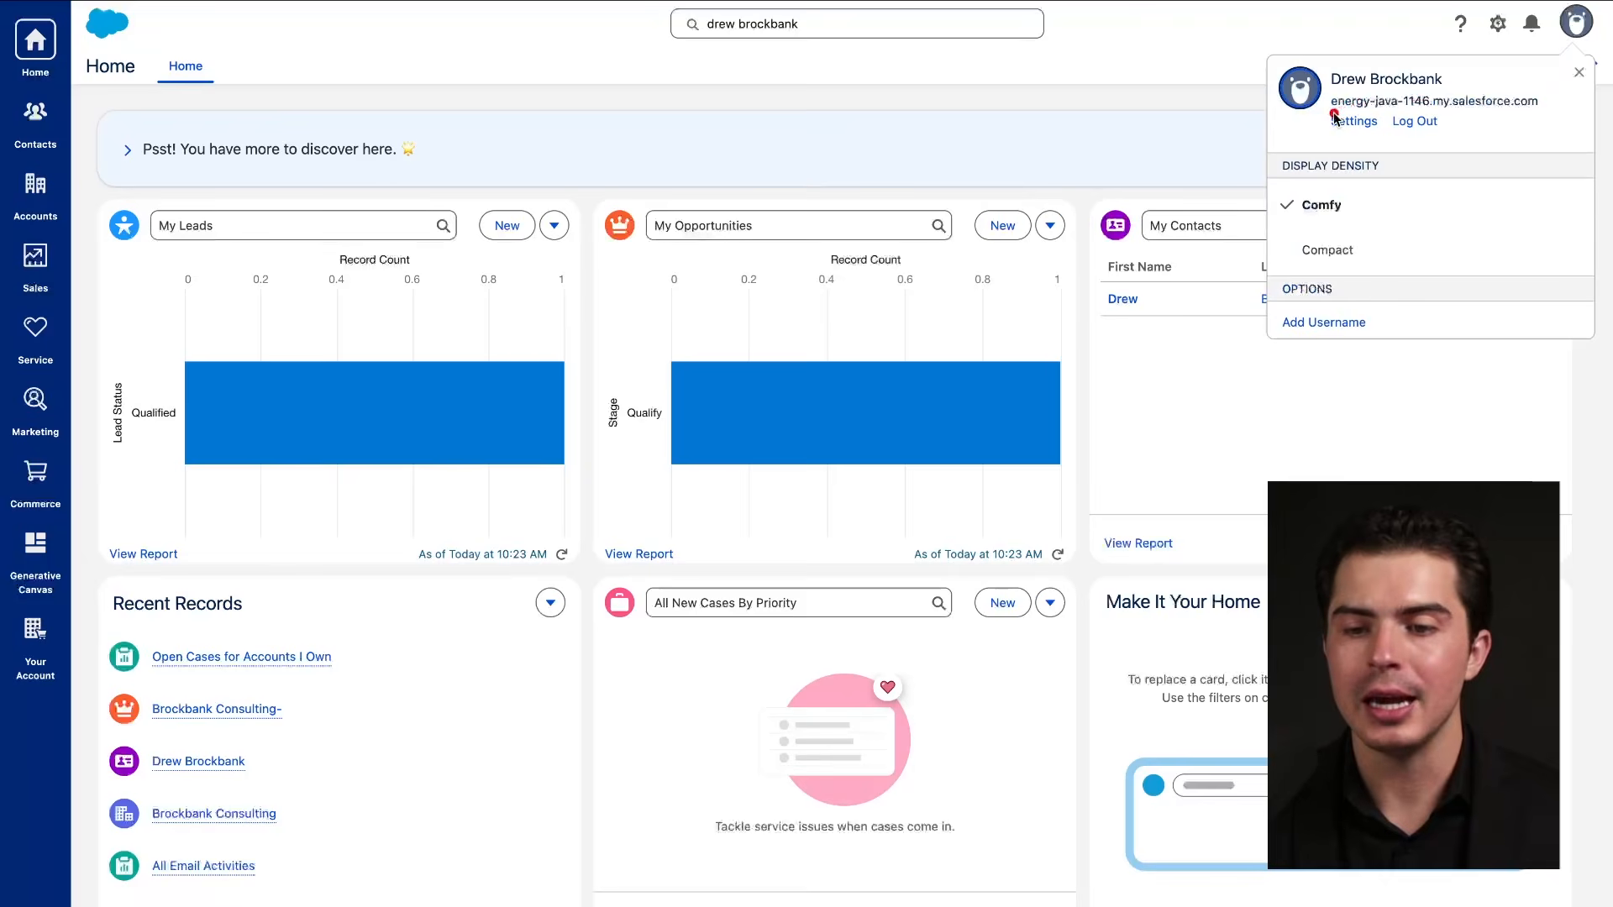
drag(1329, 116, 1538, 116)
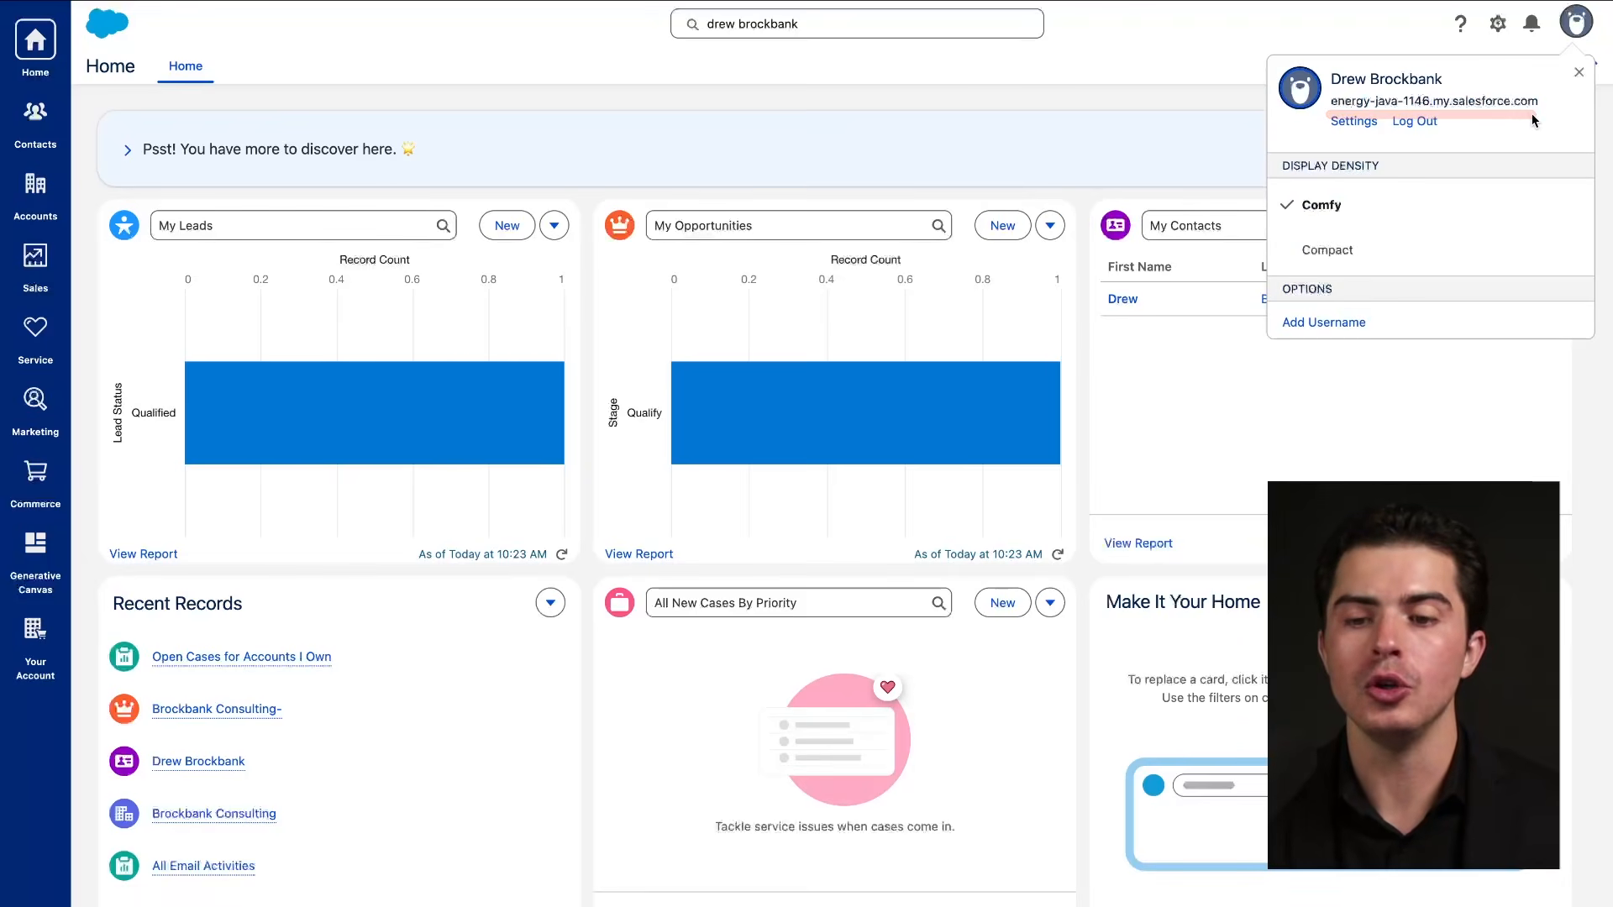
drag(1296, 177, 1360, 178)
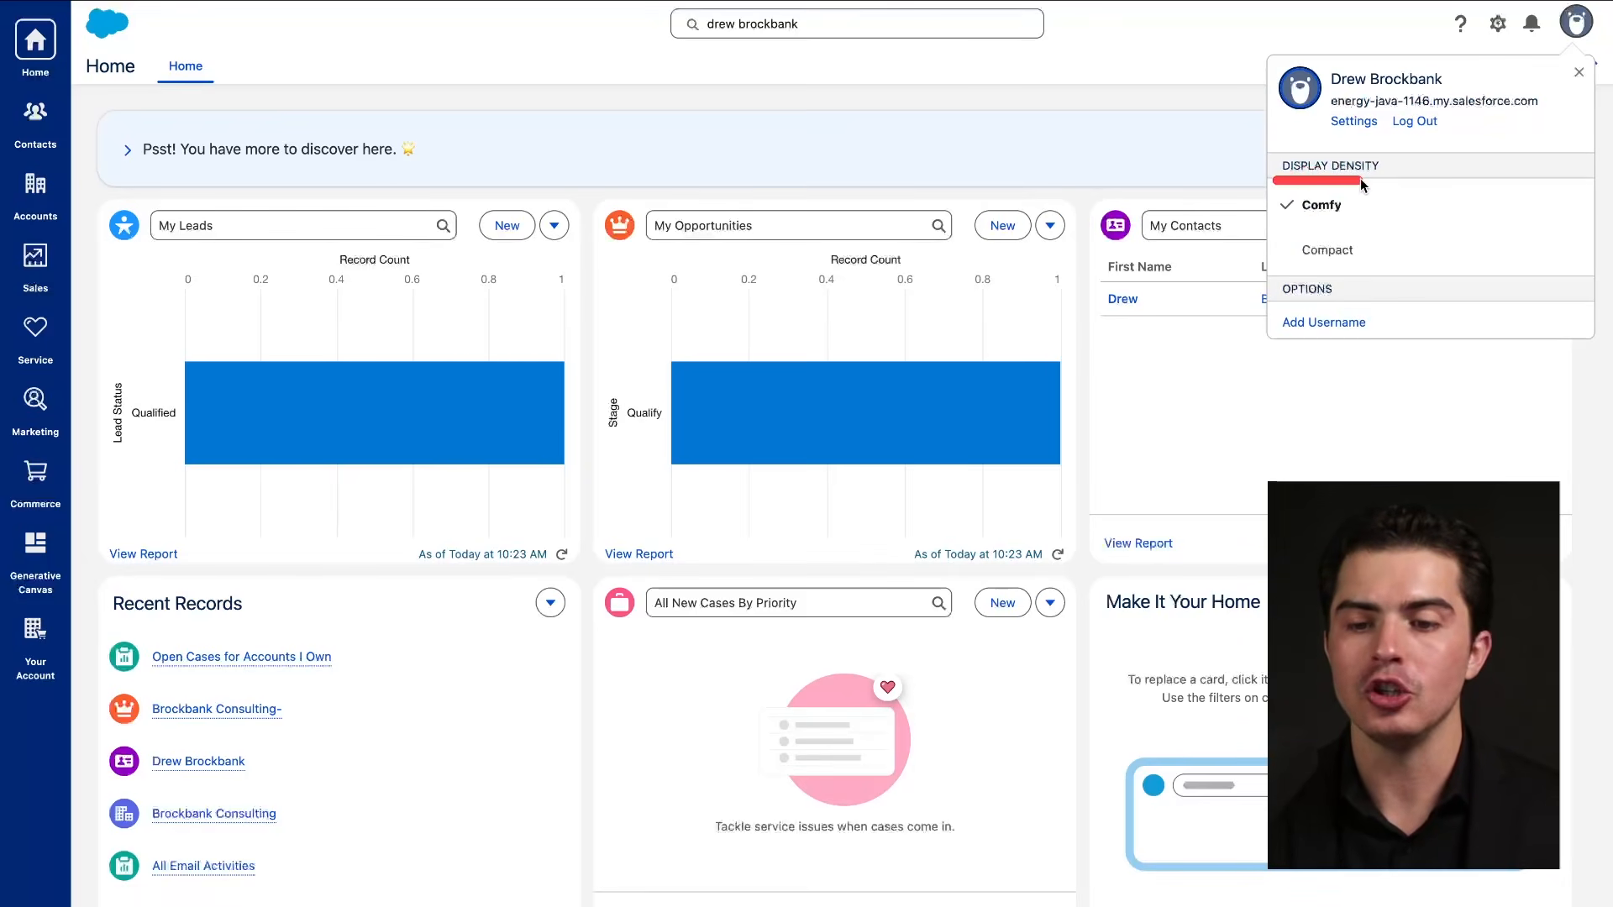
mouse_move(1272, 303)
mouse_down()
mouse_move(1342, 304)
mouse_move(1354, 340)
mouse_up()
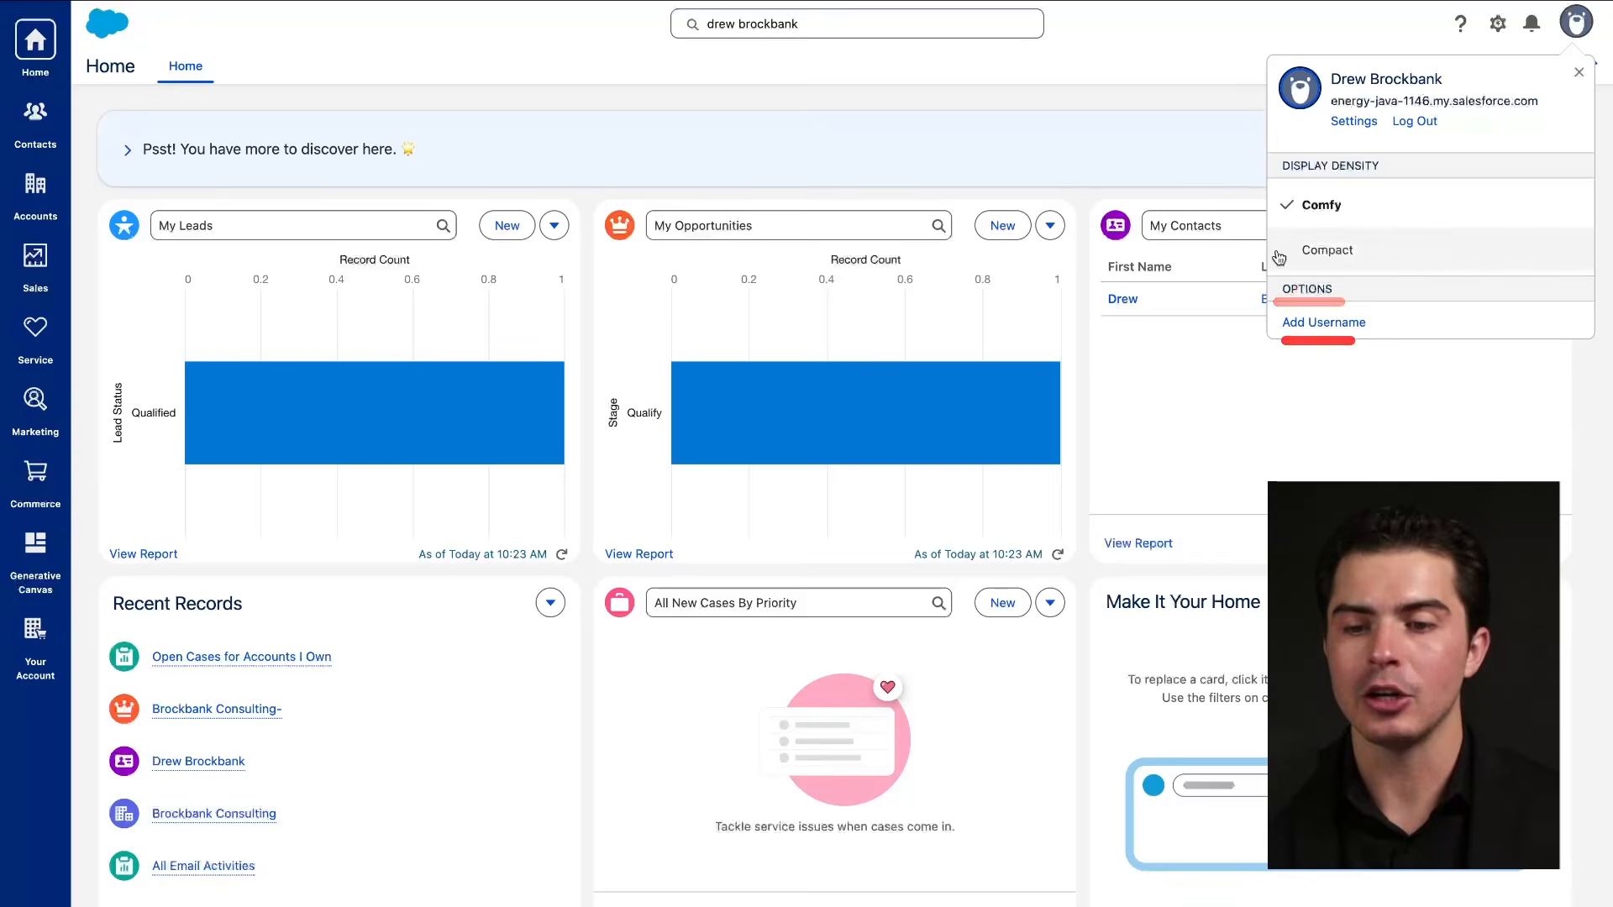
click(1178, 121)
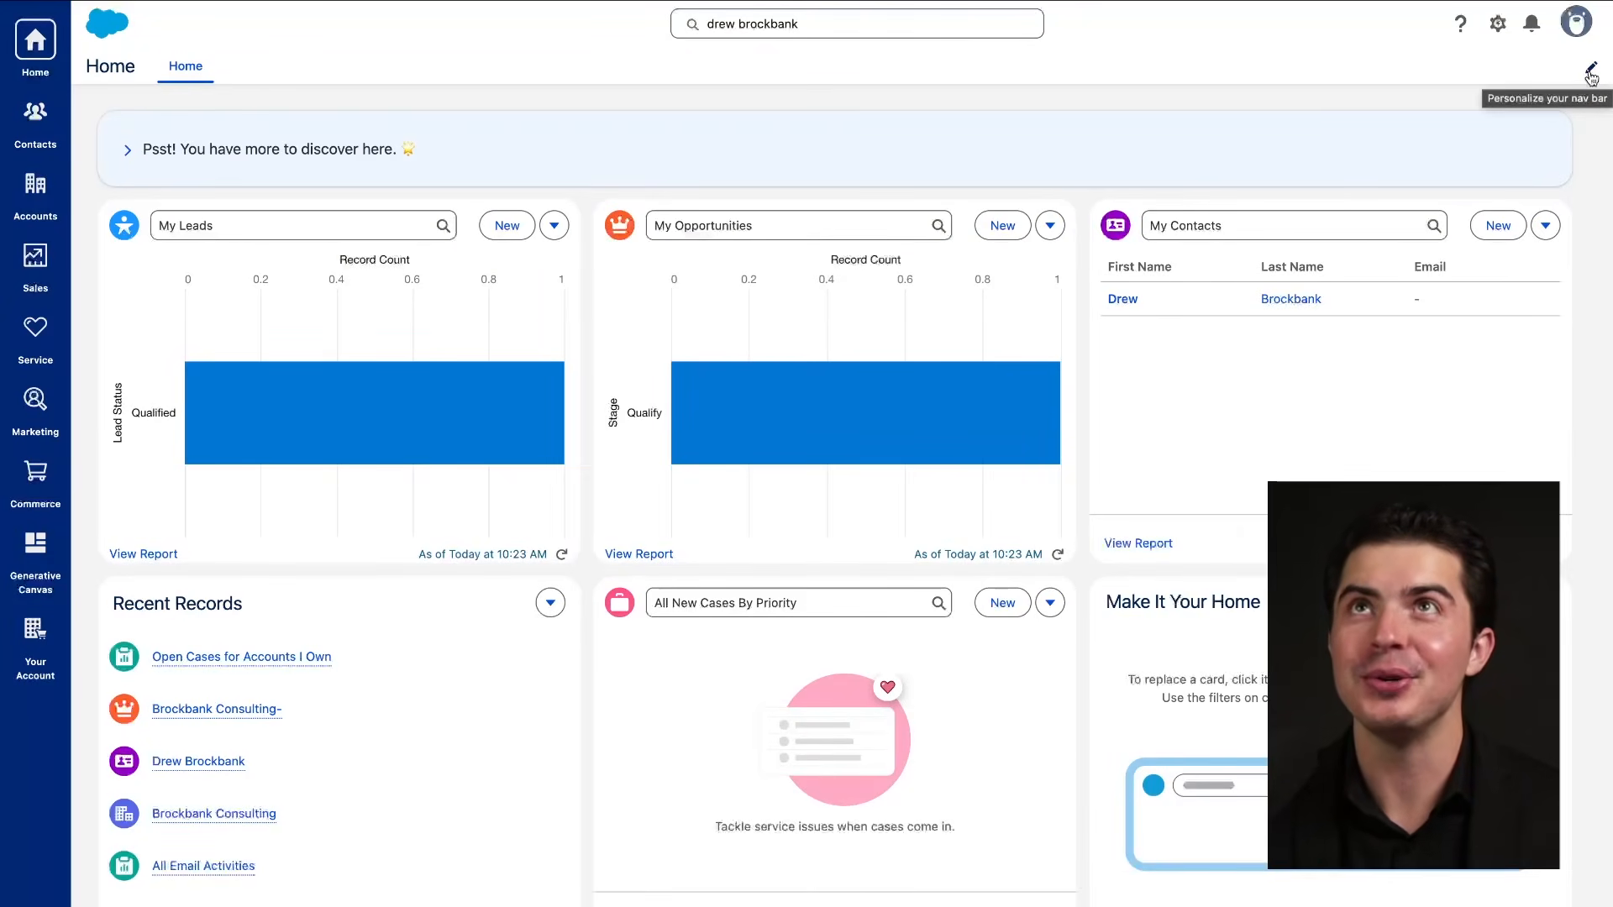
Open the Edit Home App Navigation Items dialog, which lists only the Home item.
click(1586, 73)
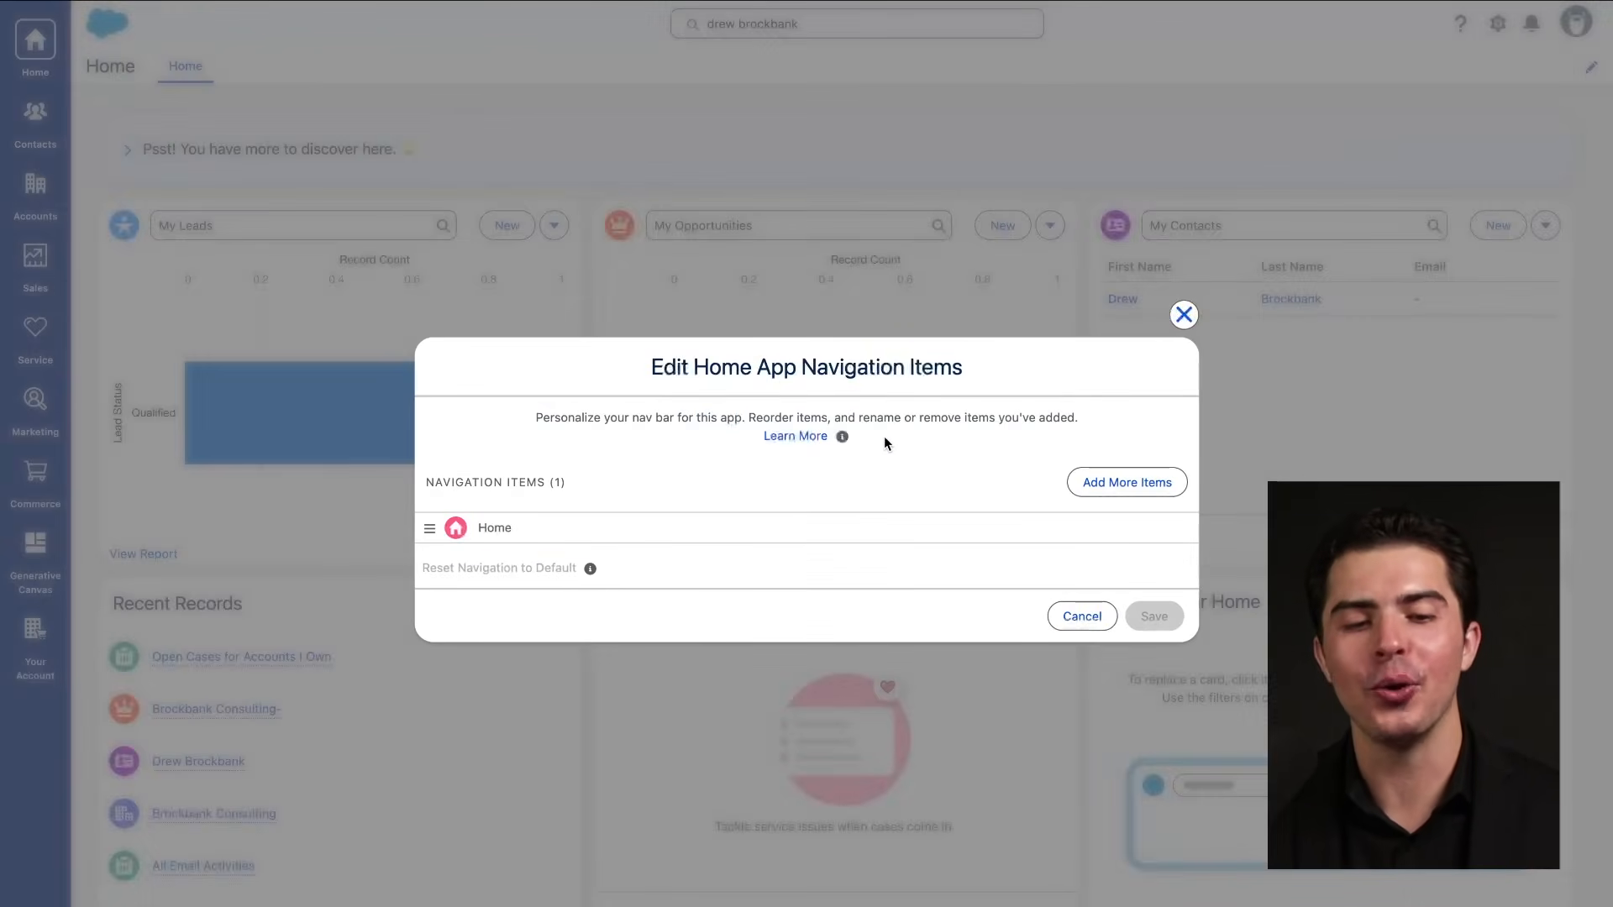
drag(158, 95, 708, 95)
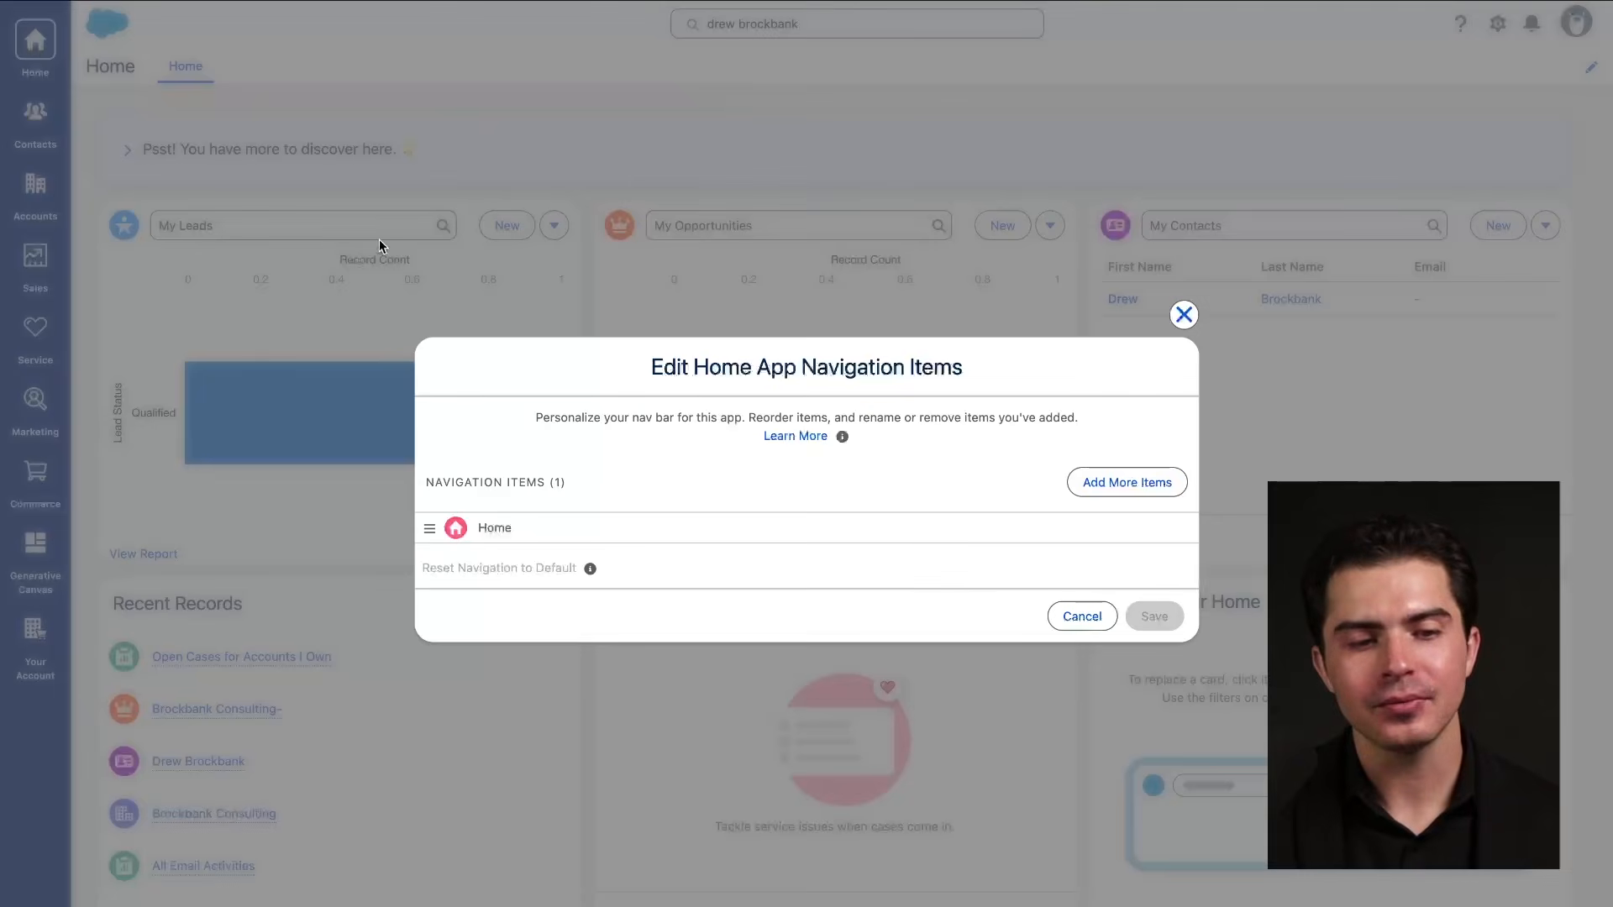
drag(170, 91, 236, 86)
mouse_move(64, 18)
mouse_down()
mouse_move(4, 74)
mouse_move(61, 3)
mouse_up()
drag(158, 84, 229, 82)
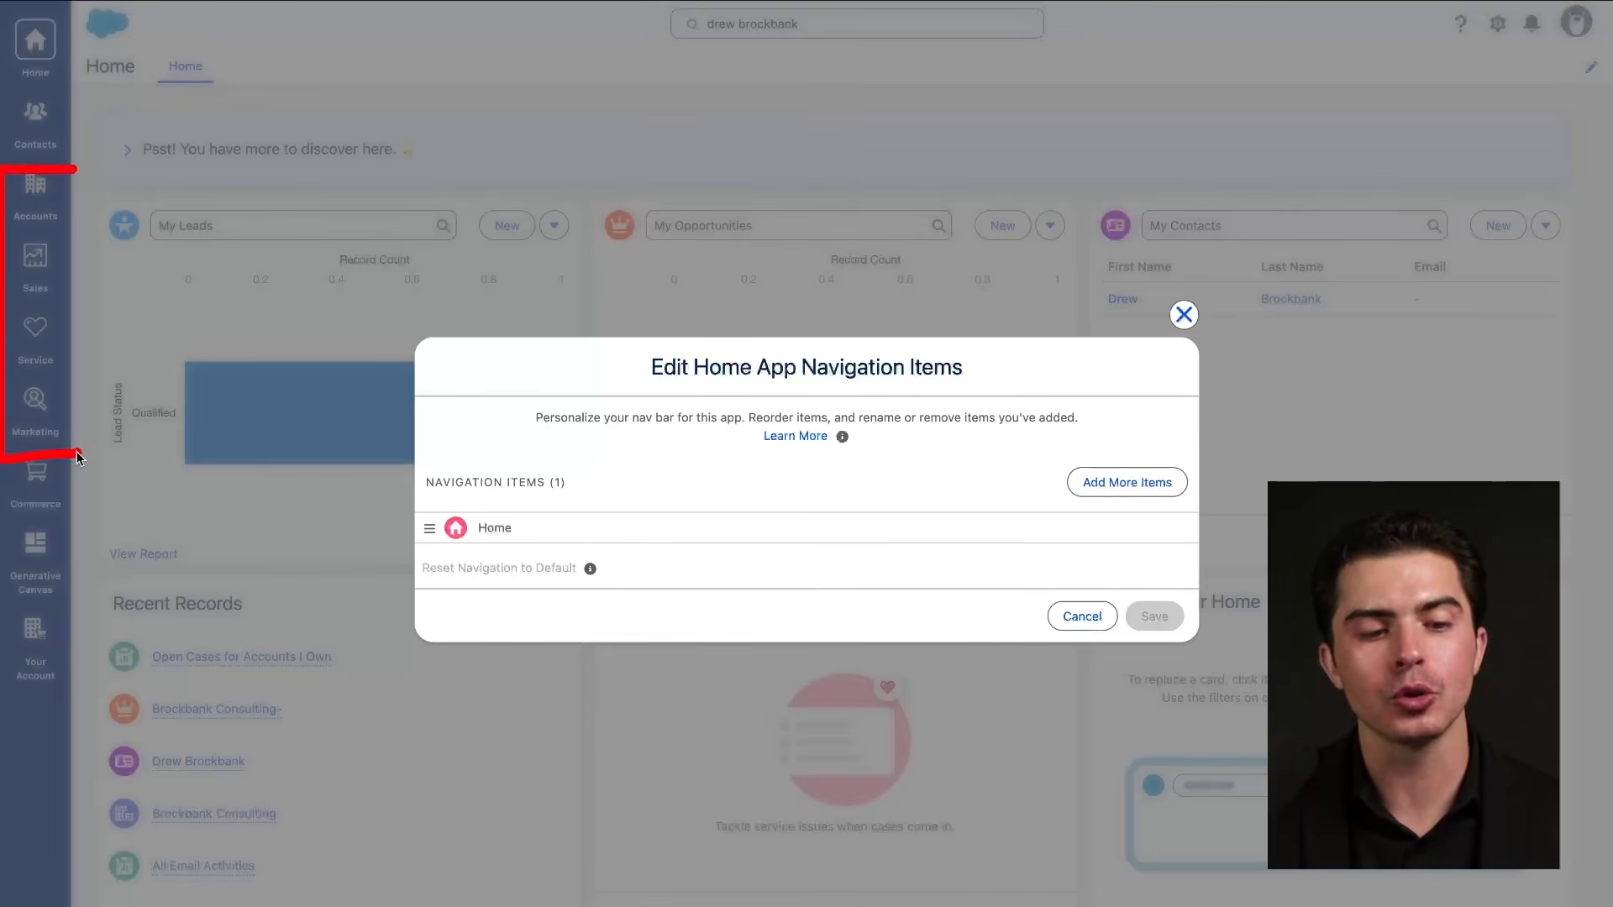
drag(78, 458, 85, 178)
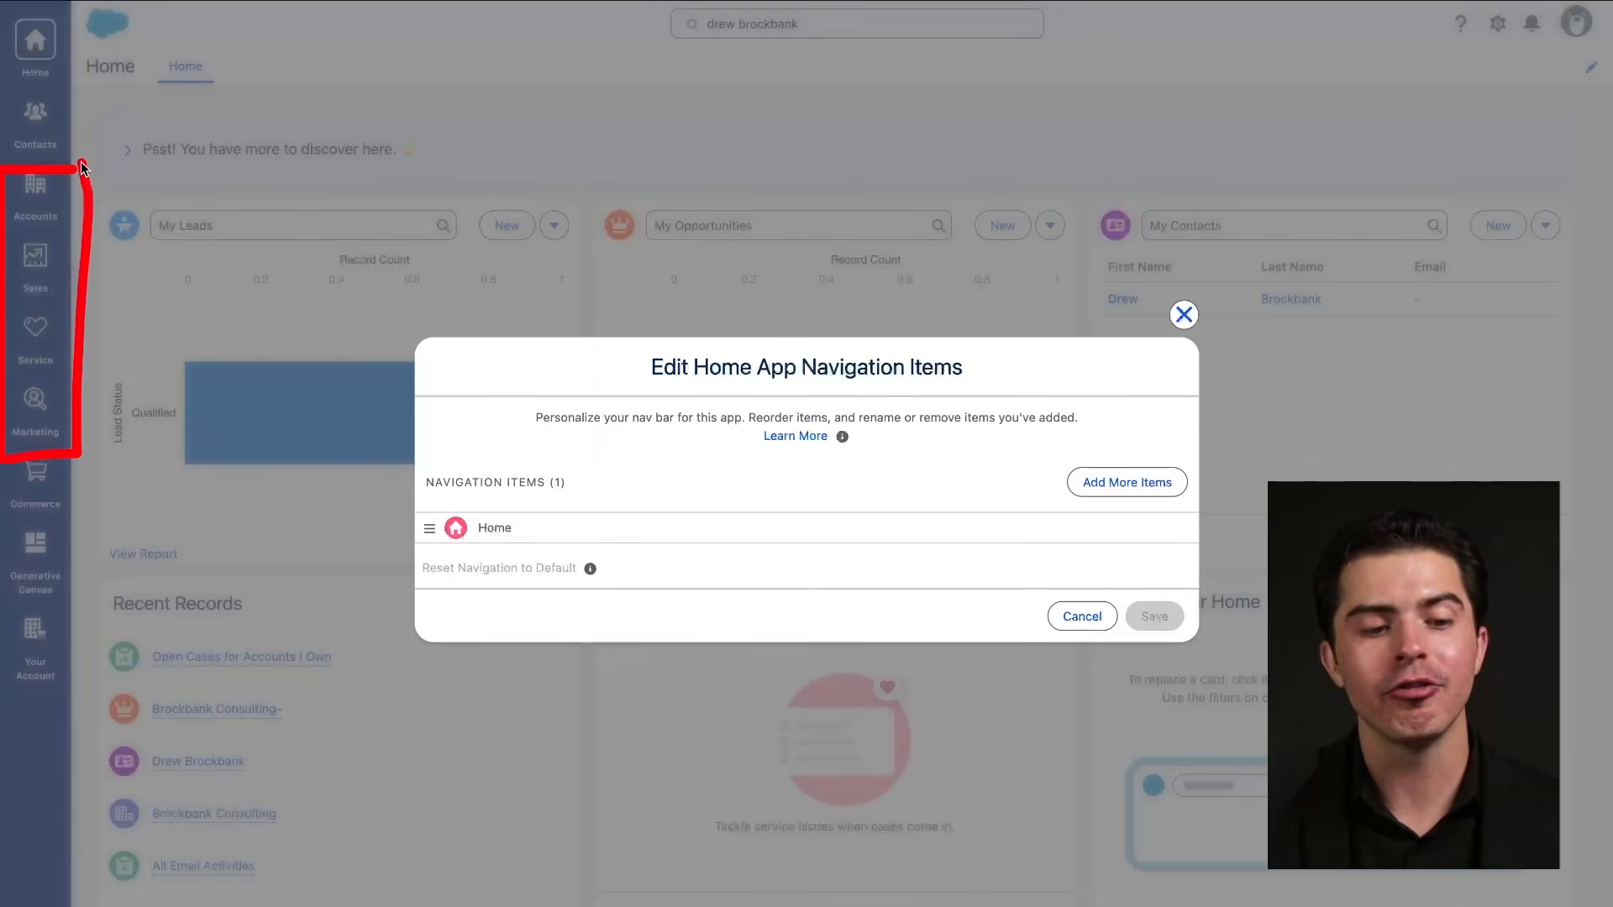
drag(60, 246, 254, 83)
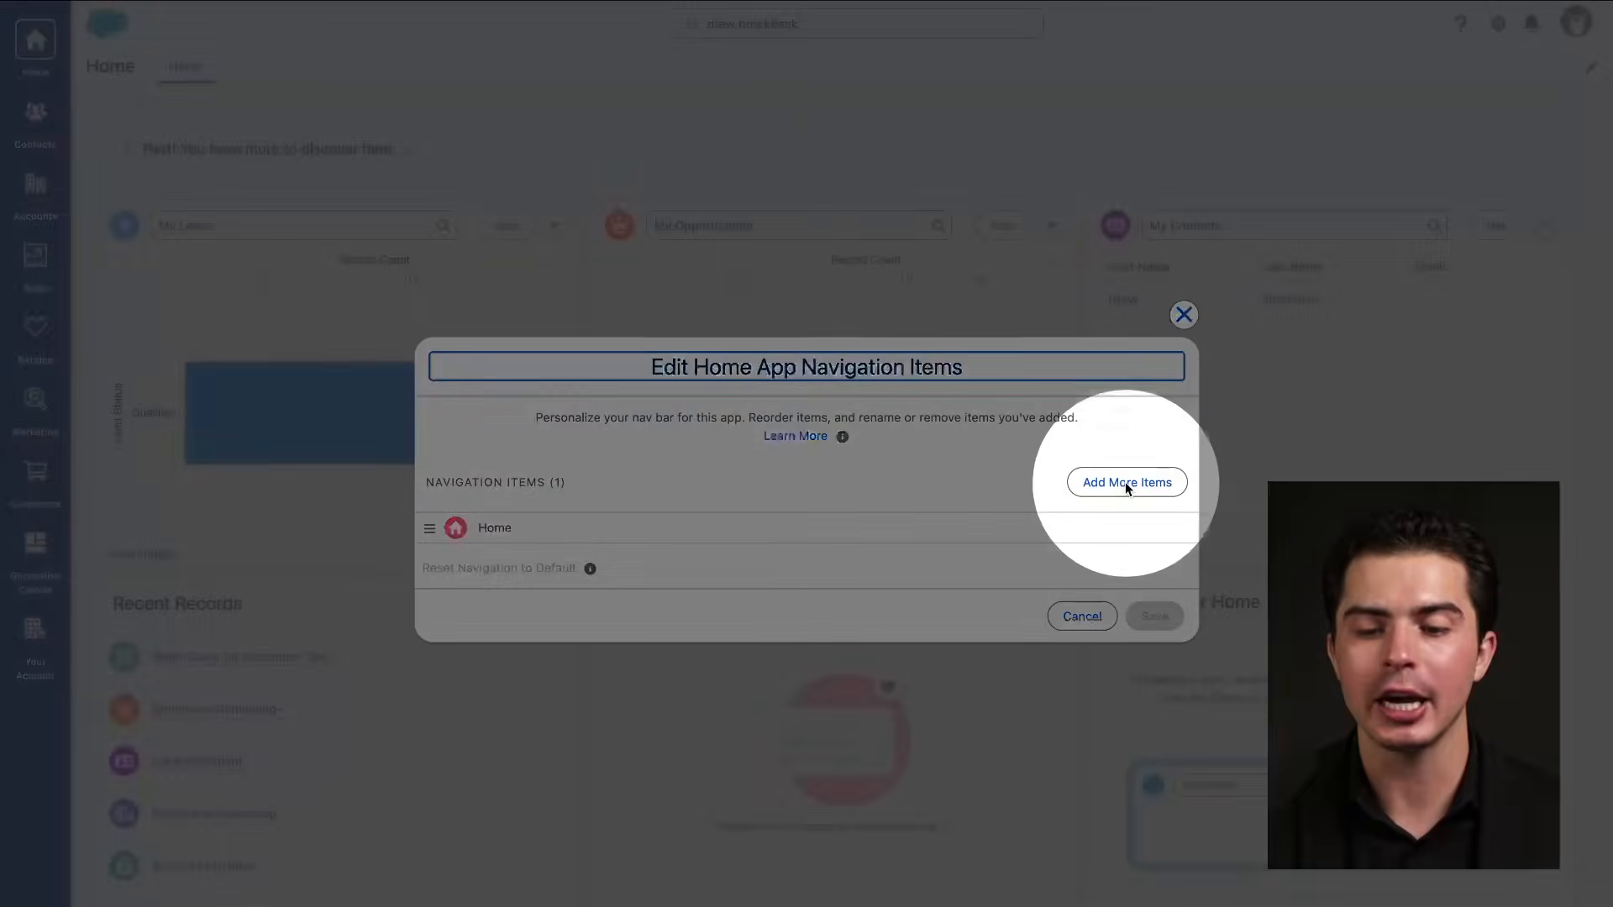
Add Accounts from the All items list to the Home app navigation bar and save.
click(1128, 482)
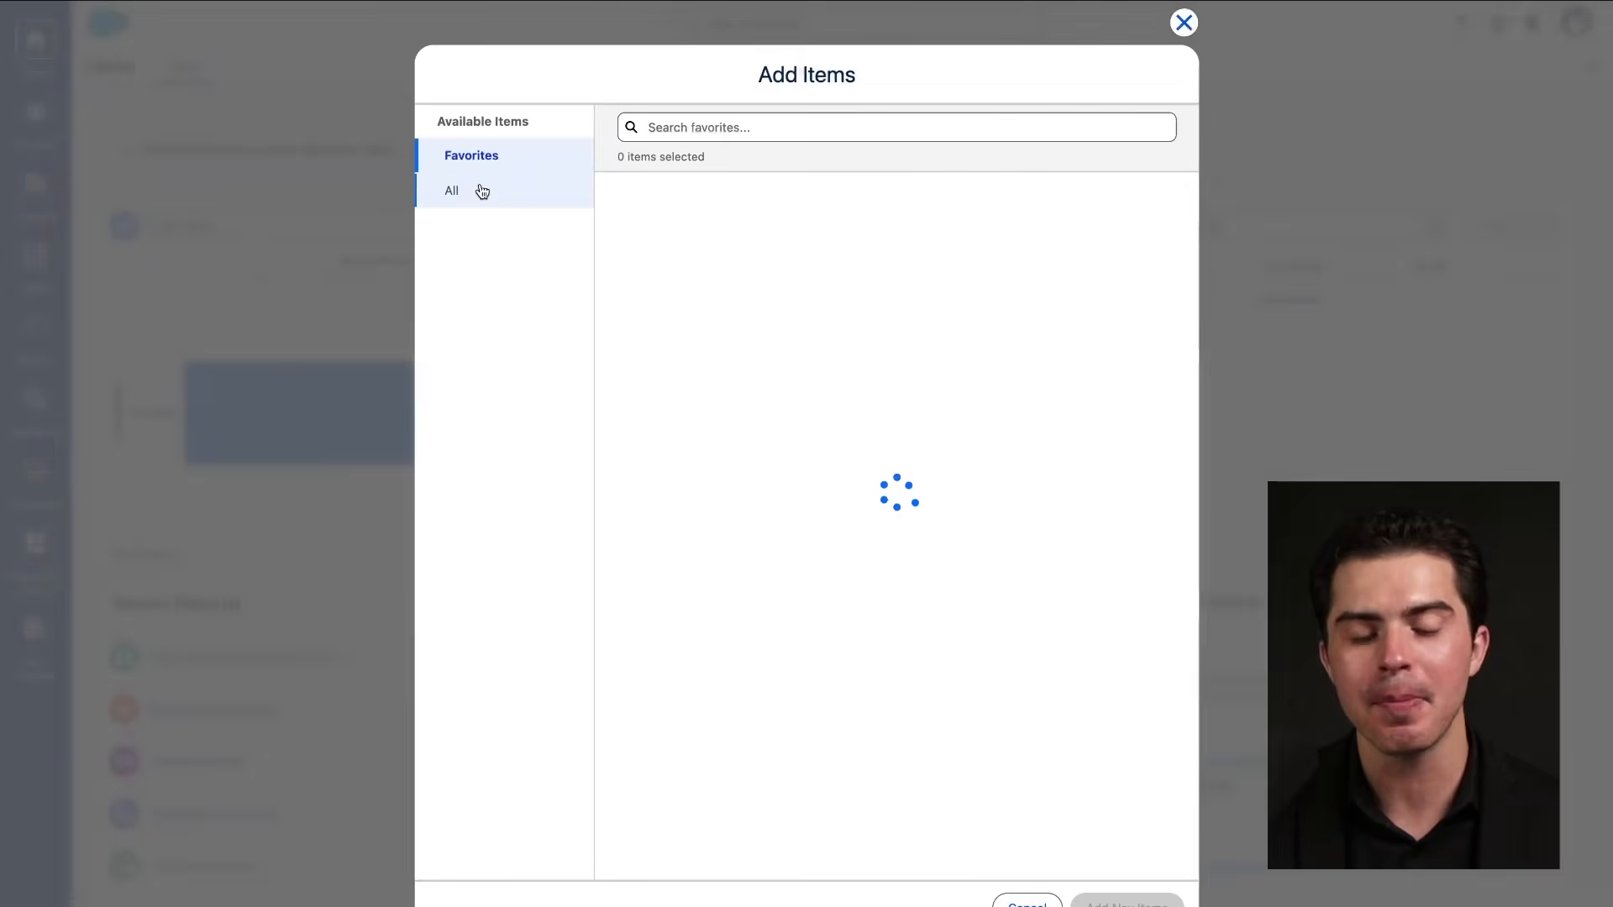
click(482, 191)
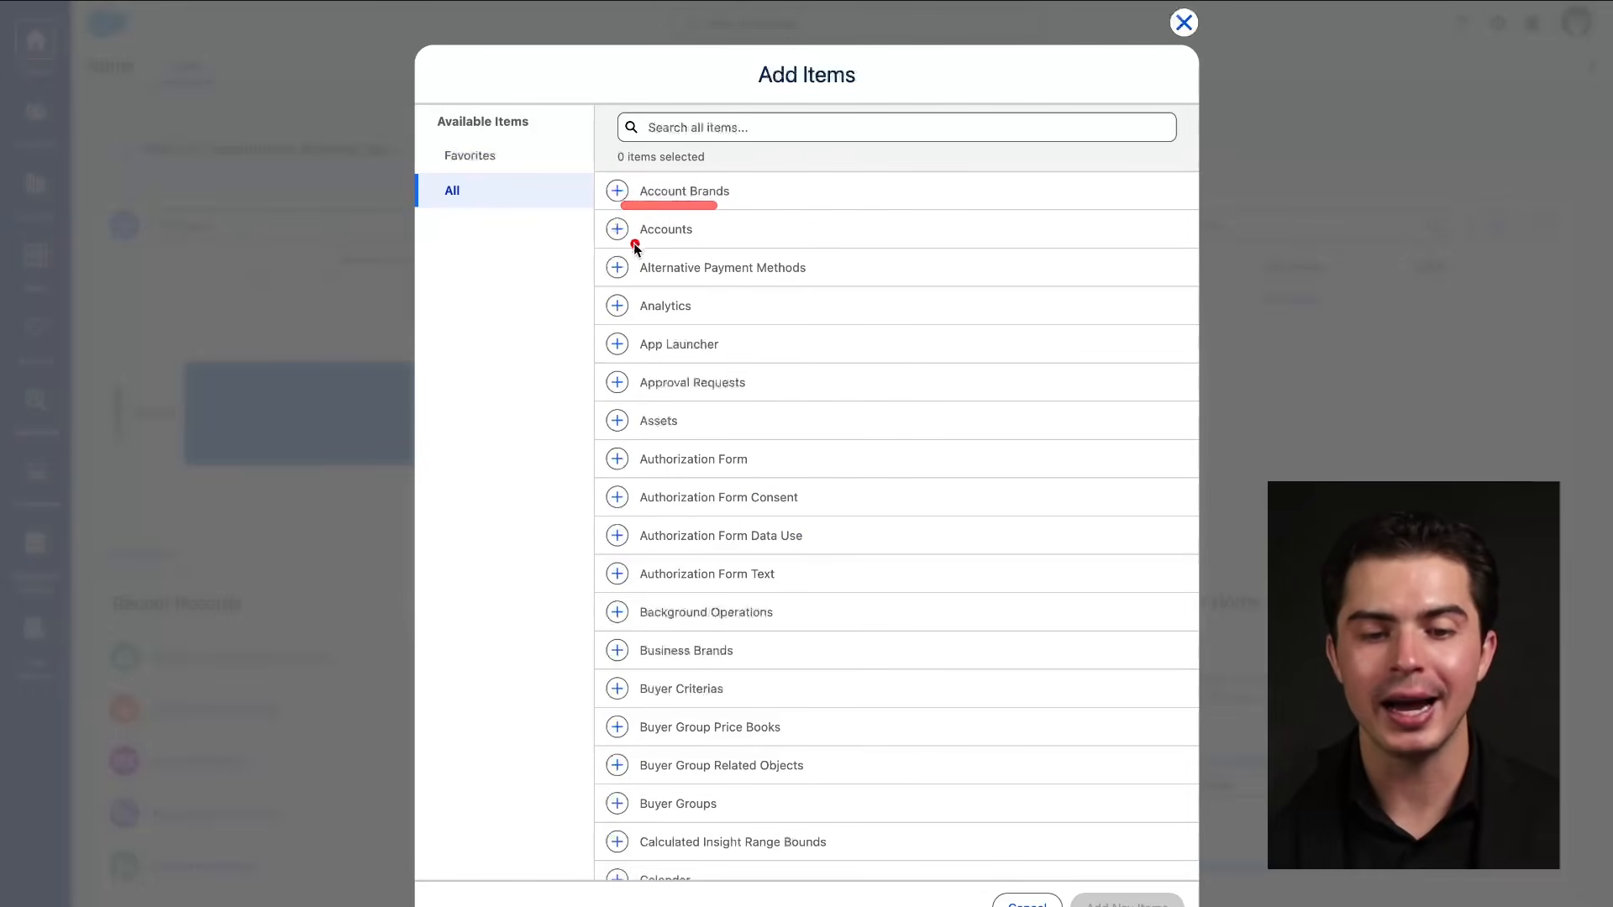
drag(635, 247, 723, 245)
drag(639, 280, 718, 282)
drag(632, 325, 702, 328)
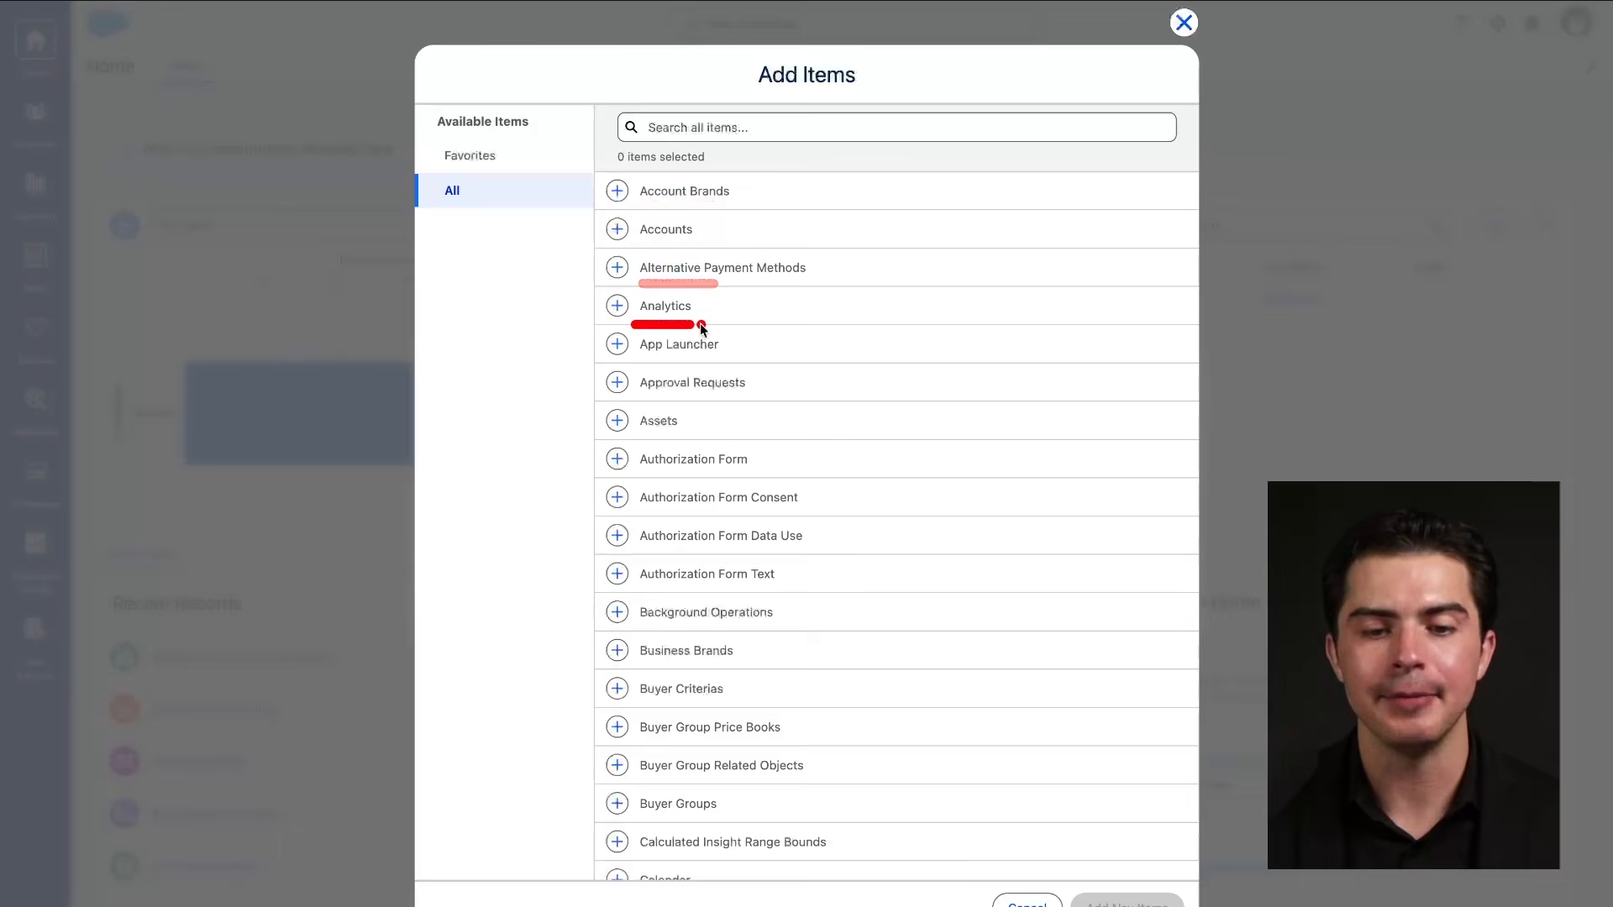
click(619, 238)
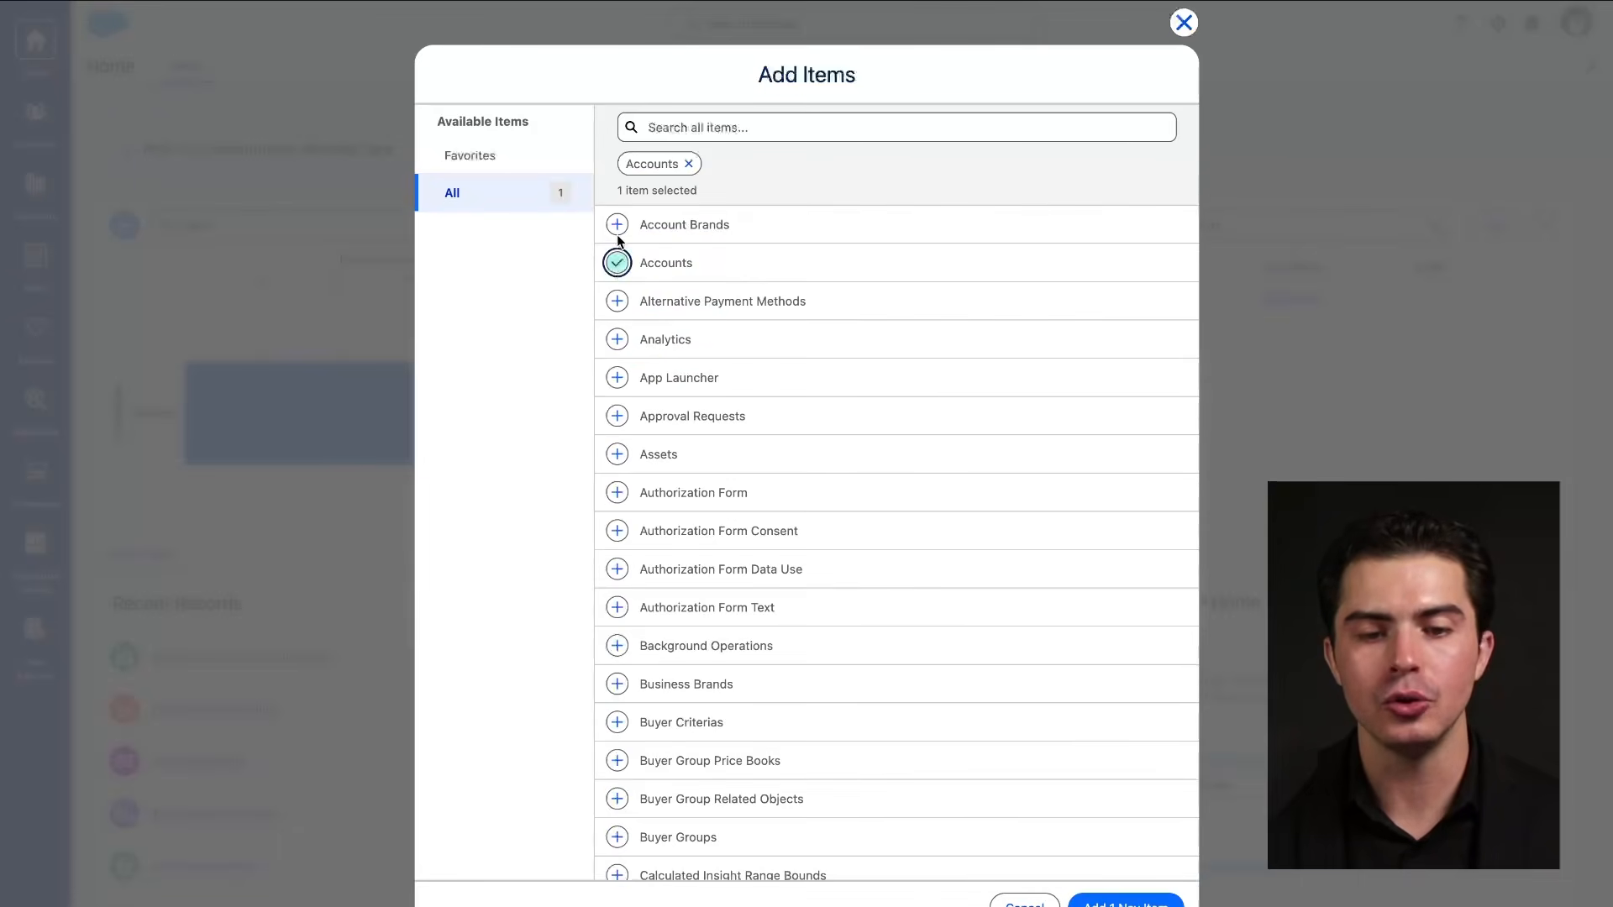
click(1138, 904)
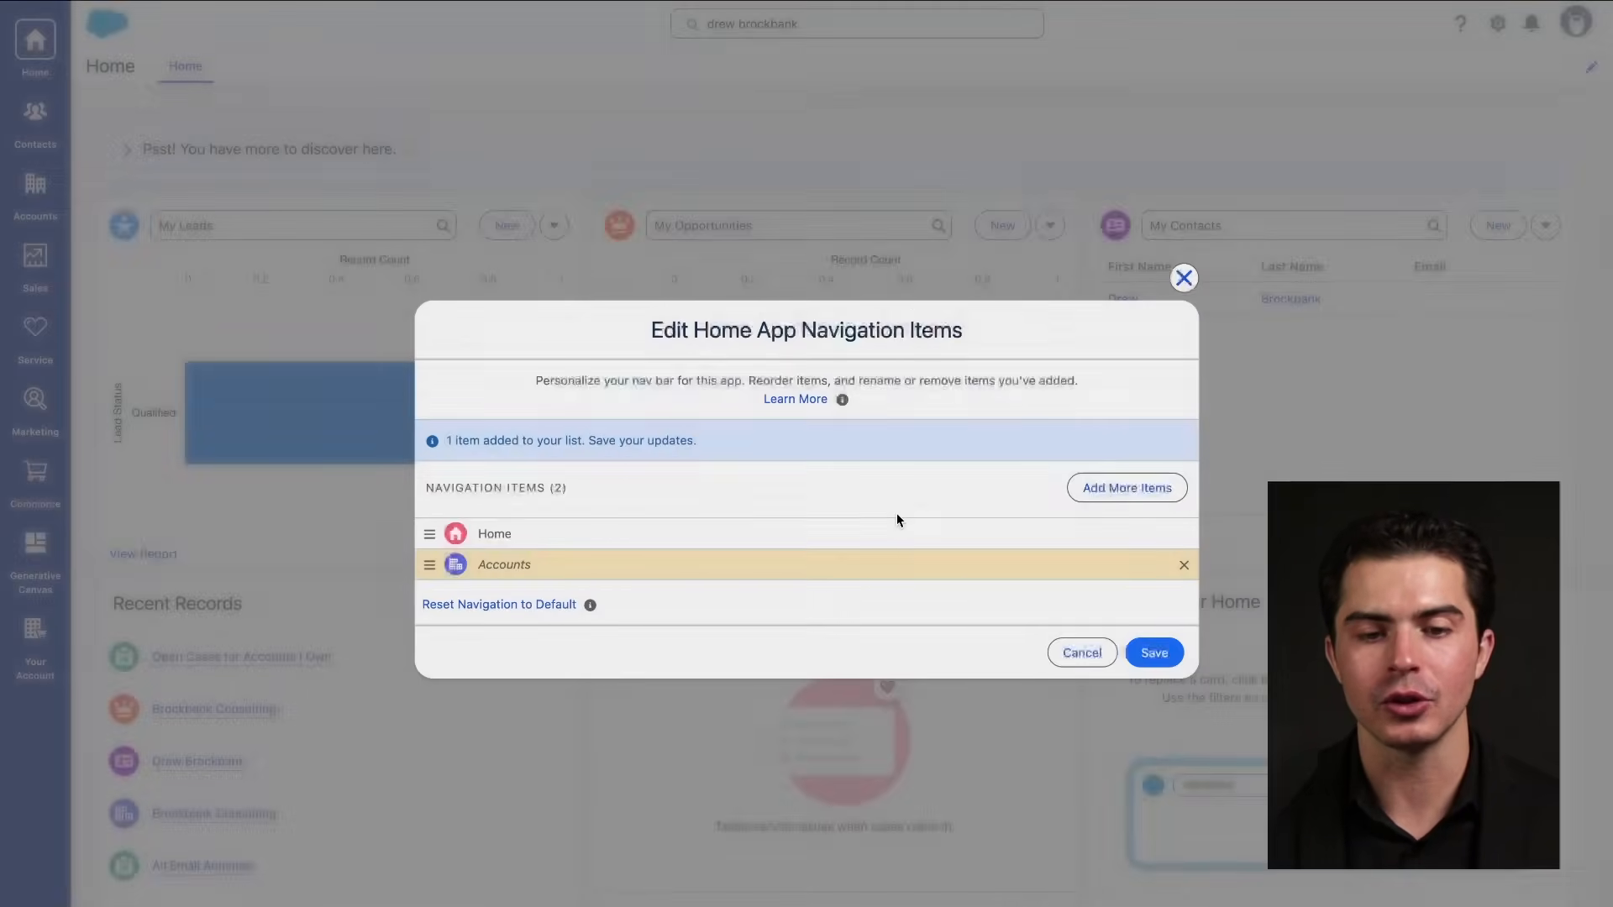
click(1154, 652)
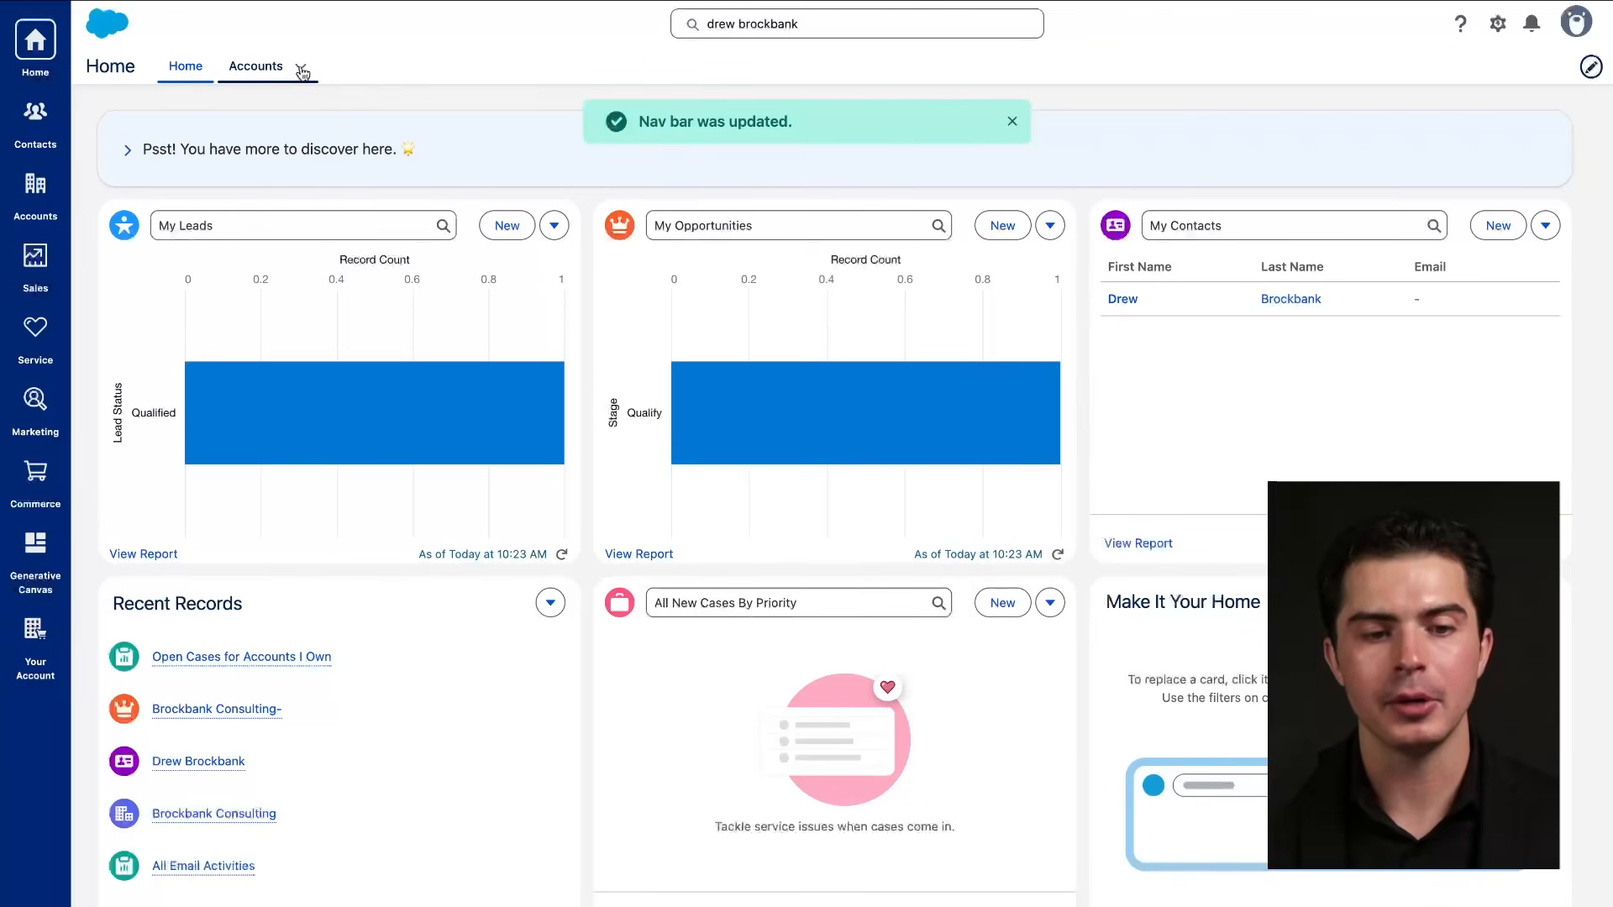
Browse the new Accounts tab's shortcuts and recently viewed accounts, returning to Home in between.
click(301, 67)
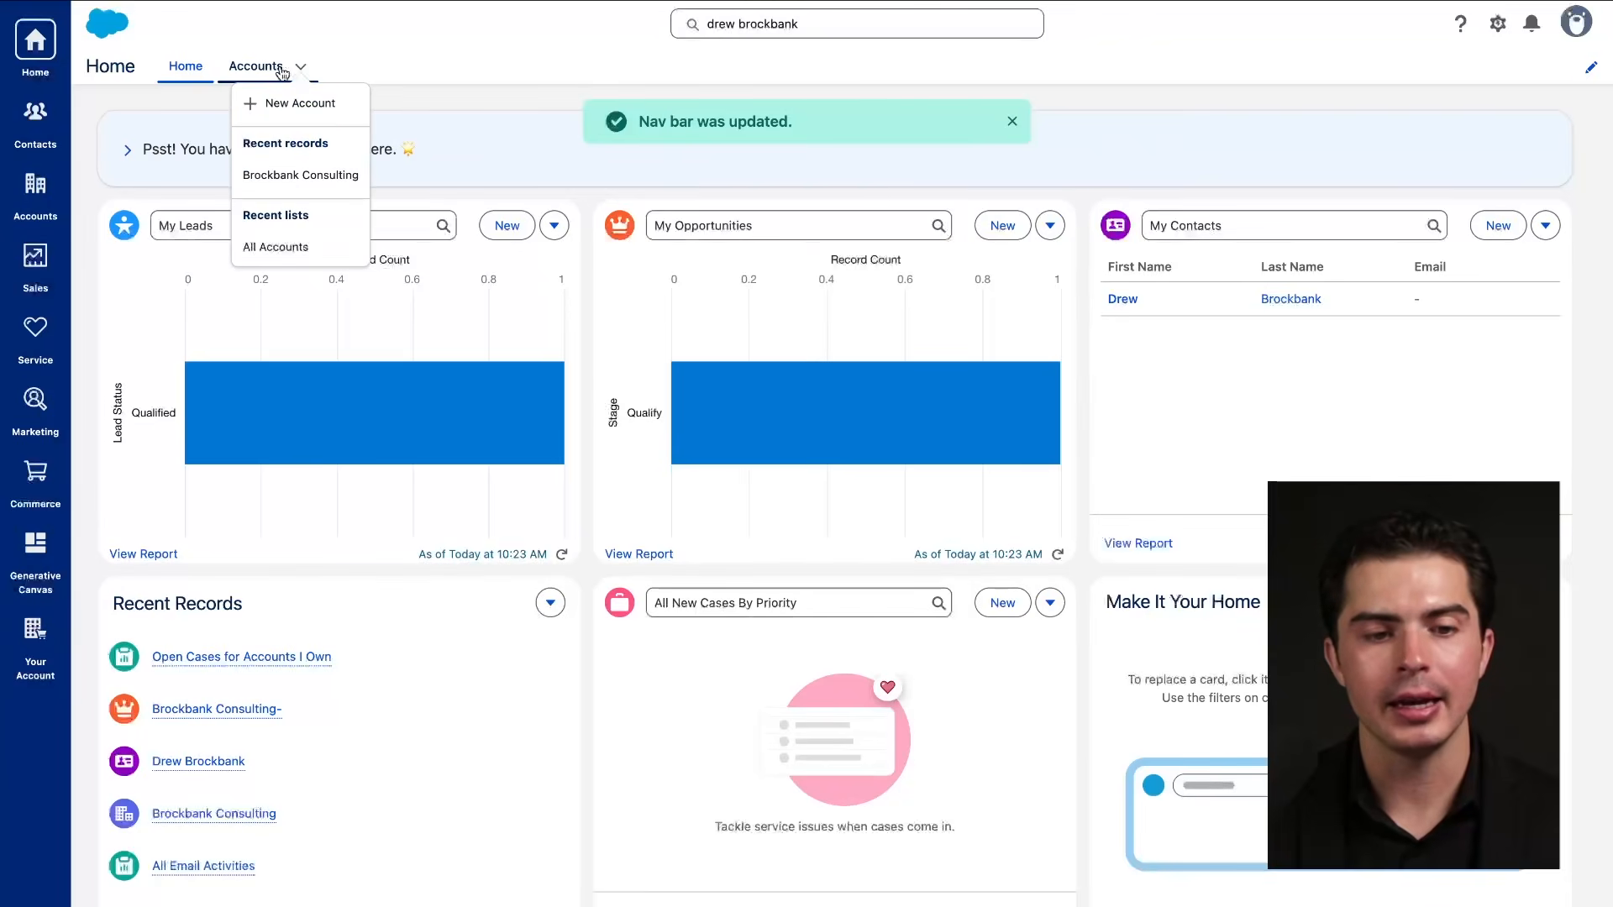
click(280, 67)
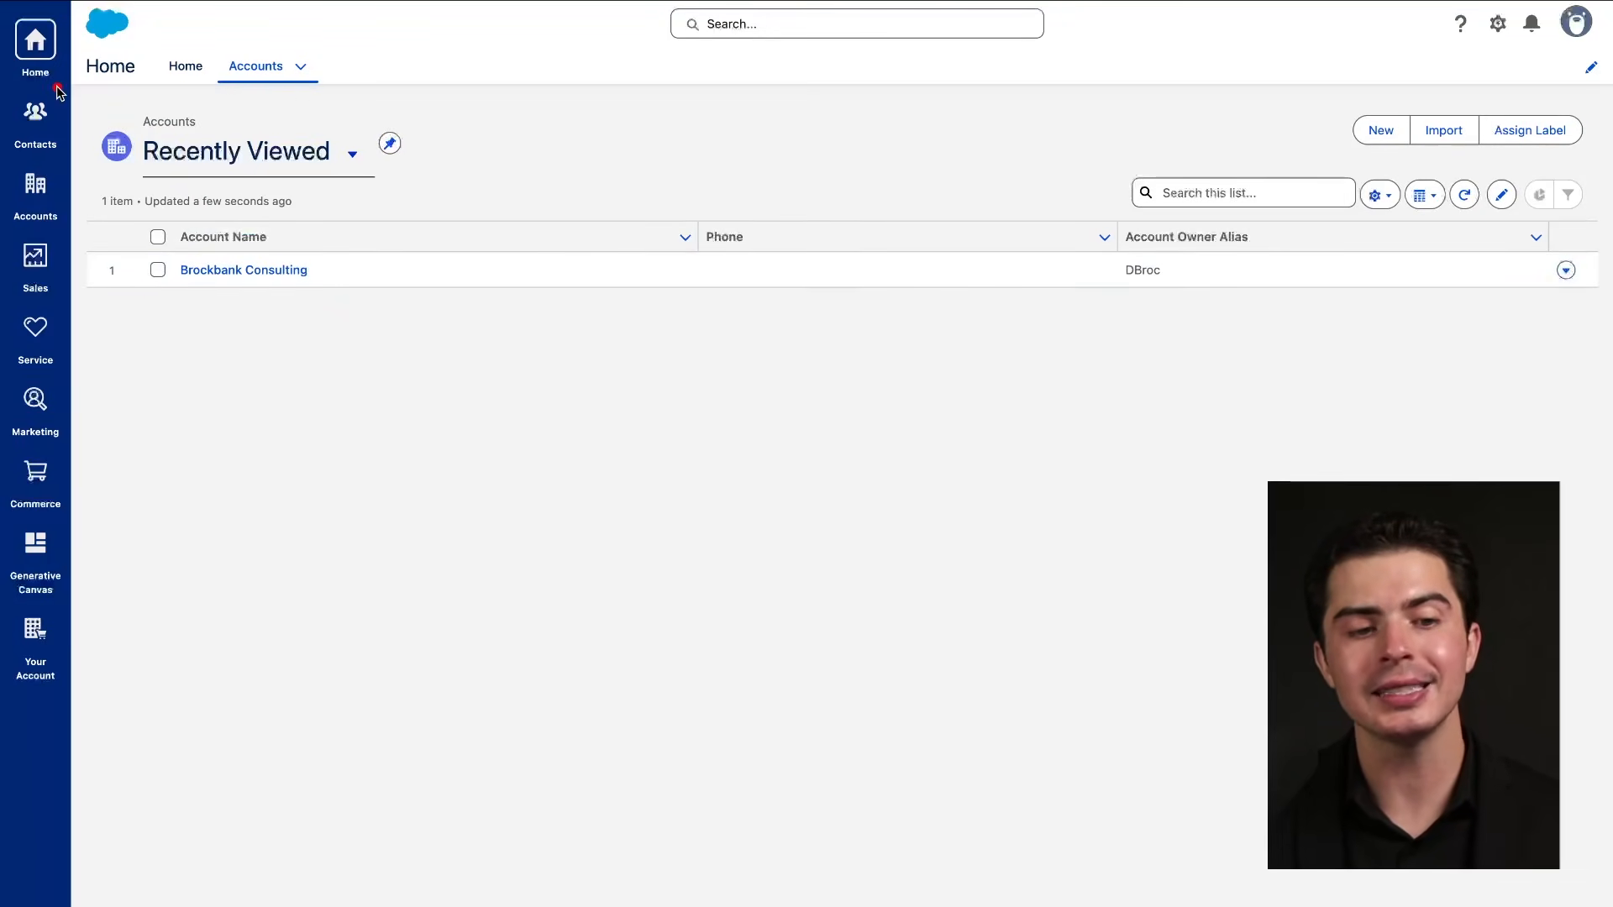
click(185, 65)
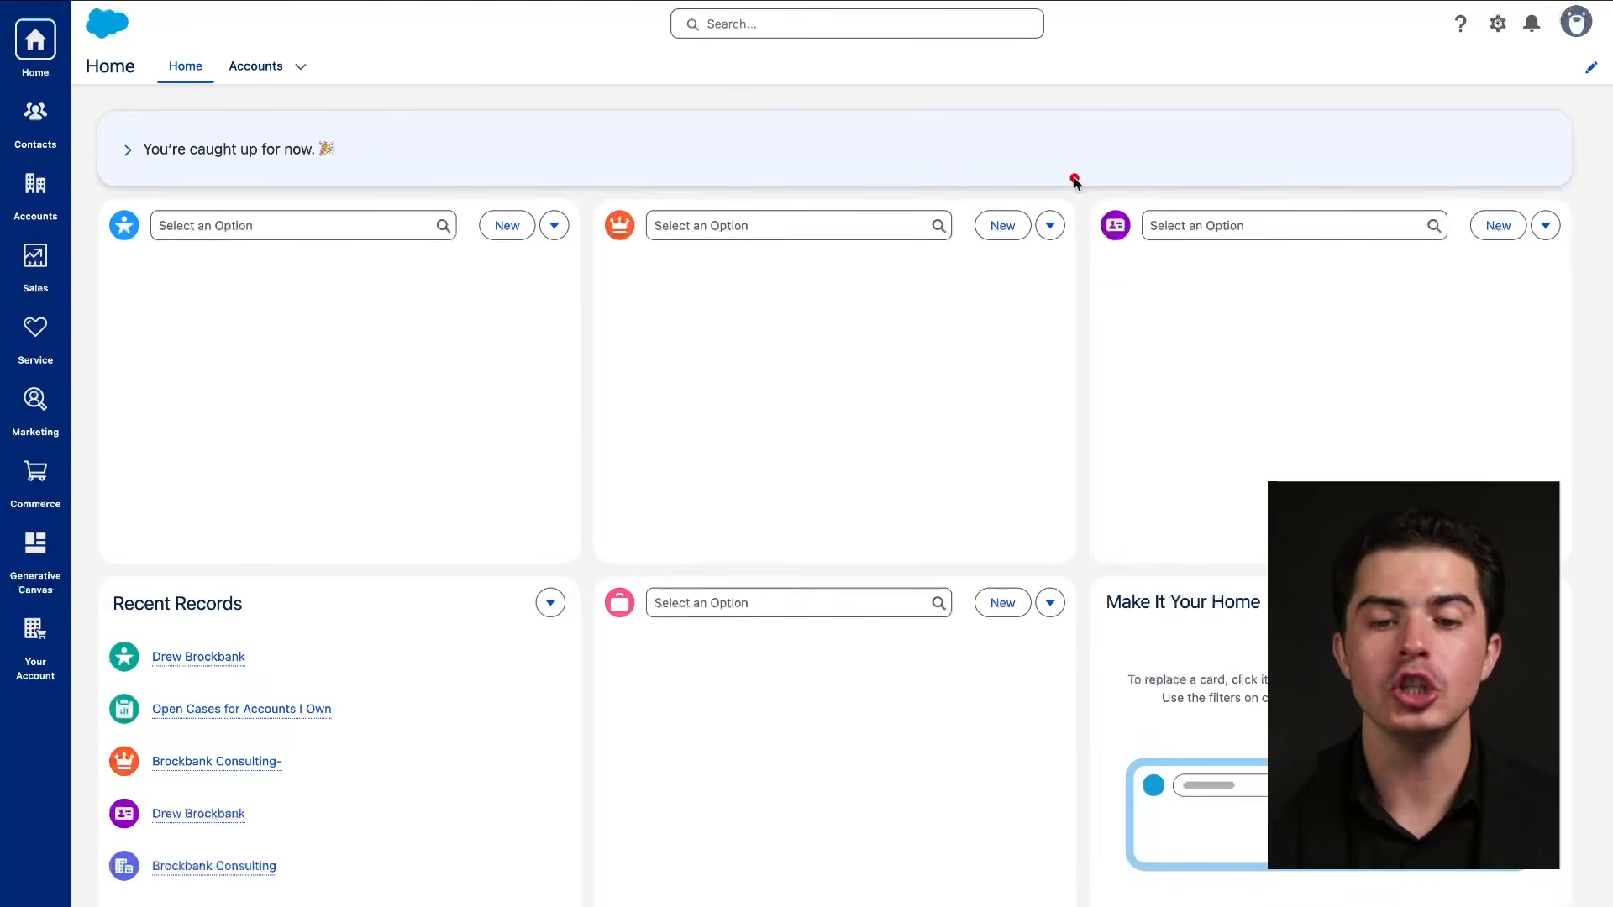
mouse_move(1465, 114)
mouse_down()
mouse_move(580, 898)
mouse_move(1069, 238)
mouse_up()
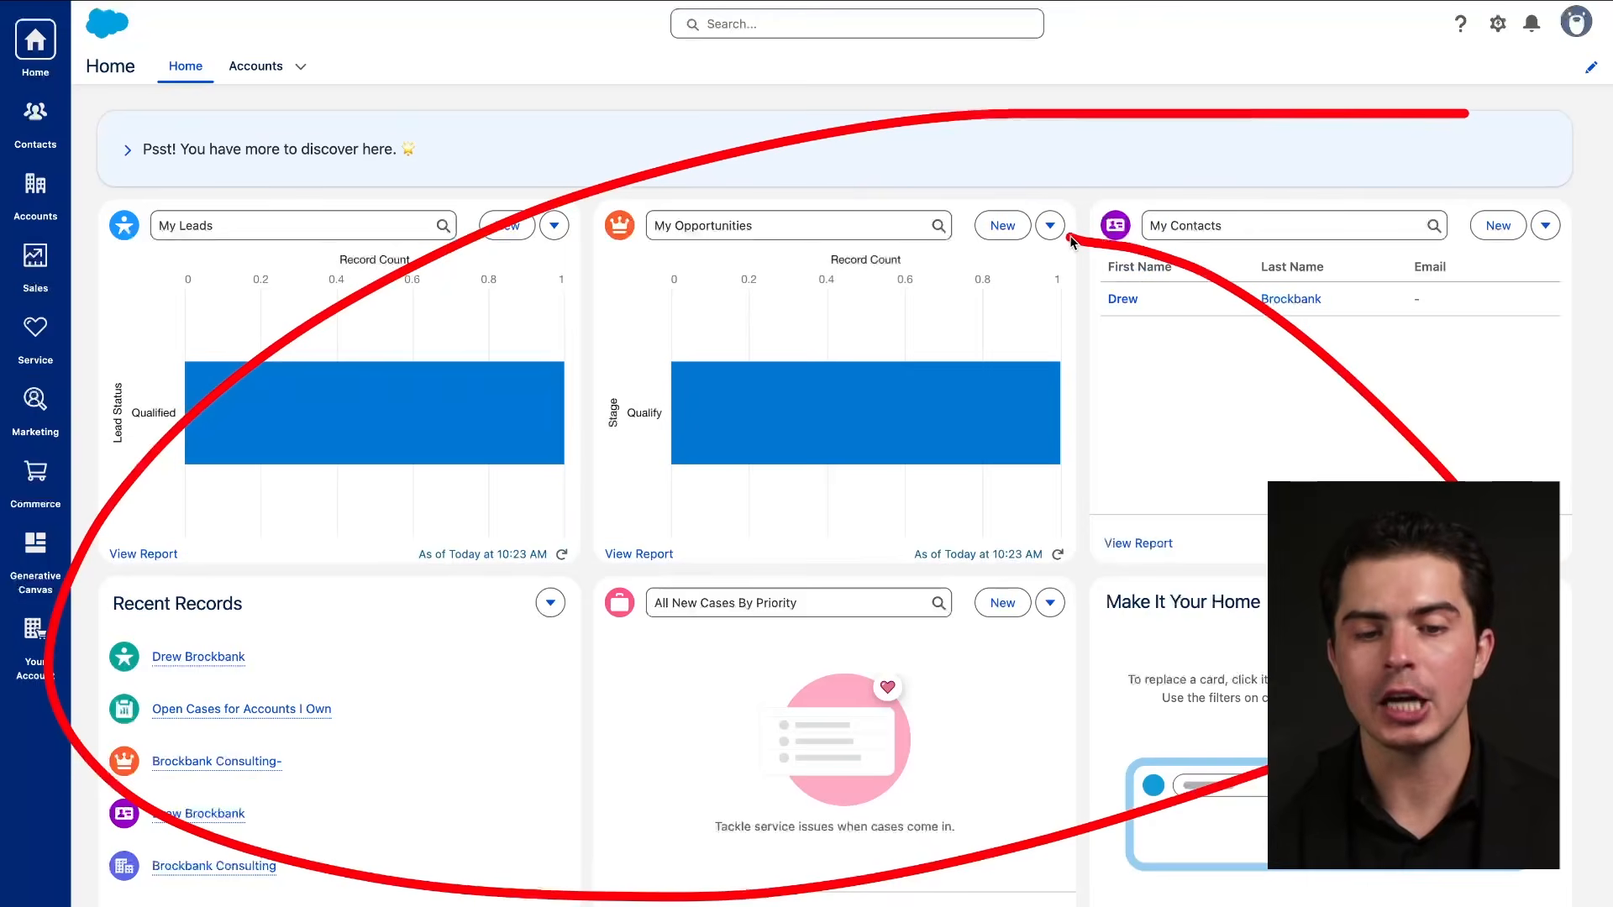
click(261, 71)
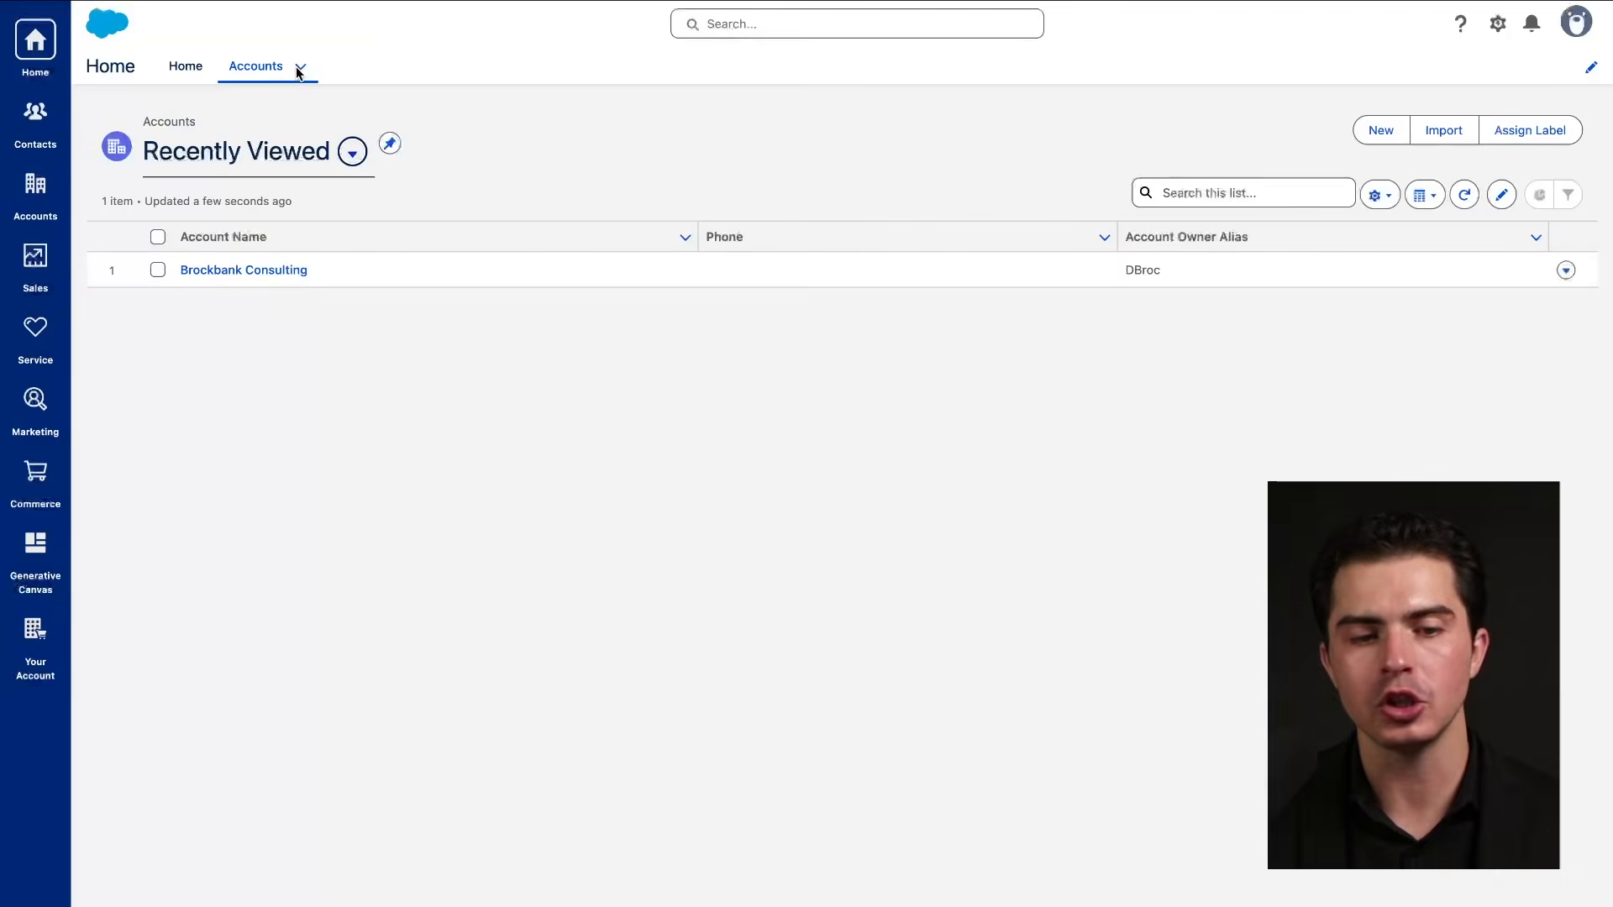
click(301, 67)
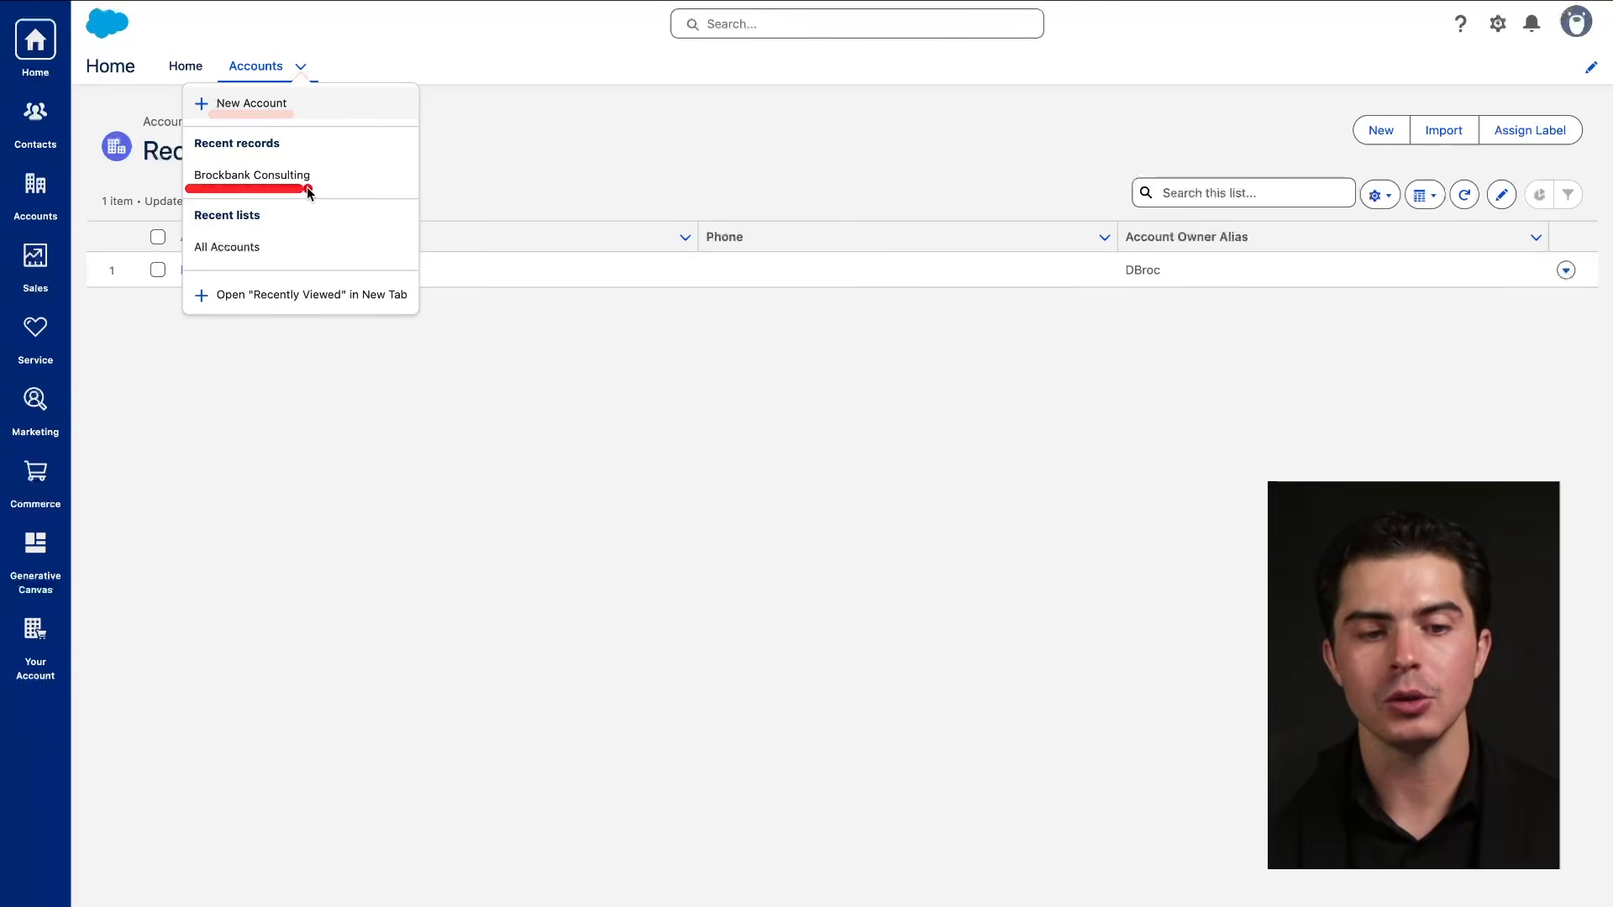
drag(200, 264, 296, 263)
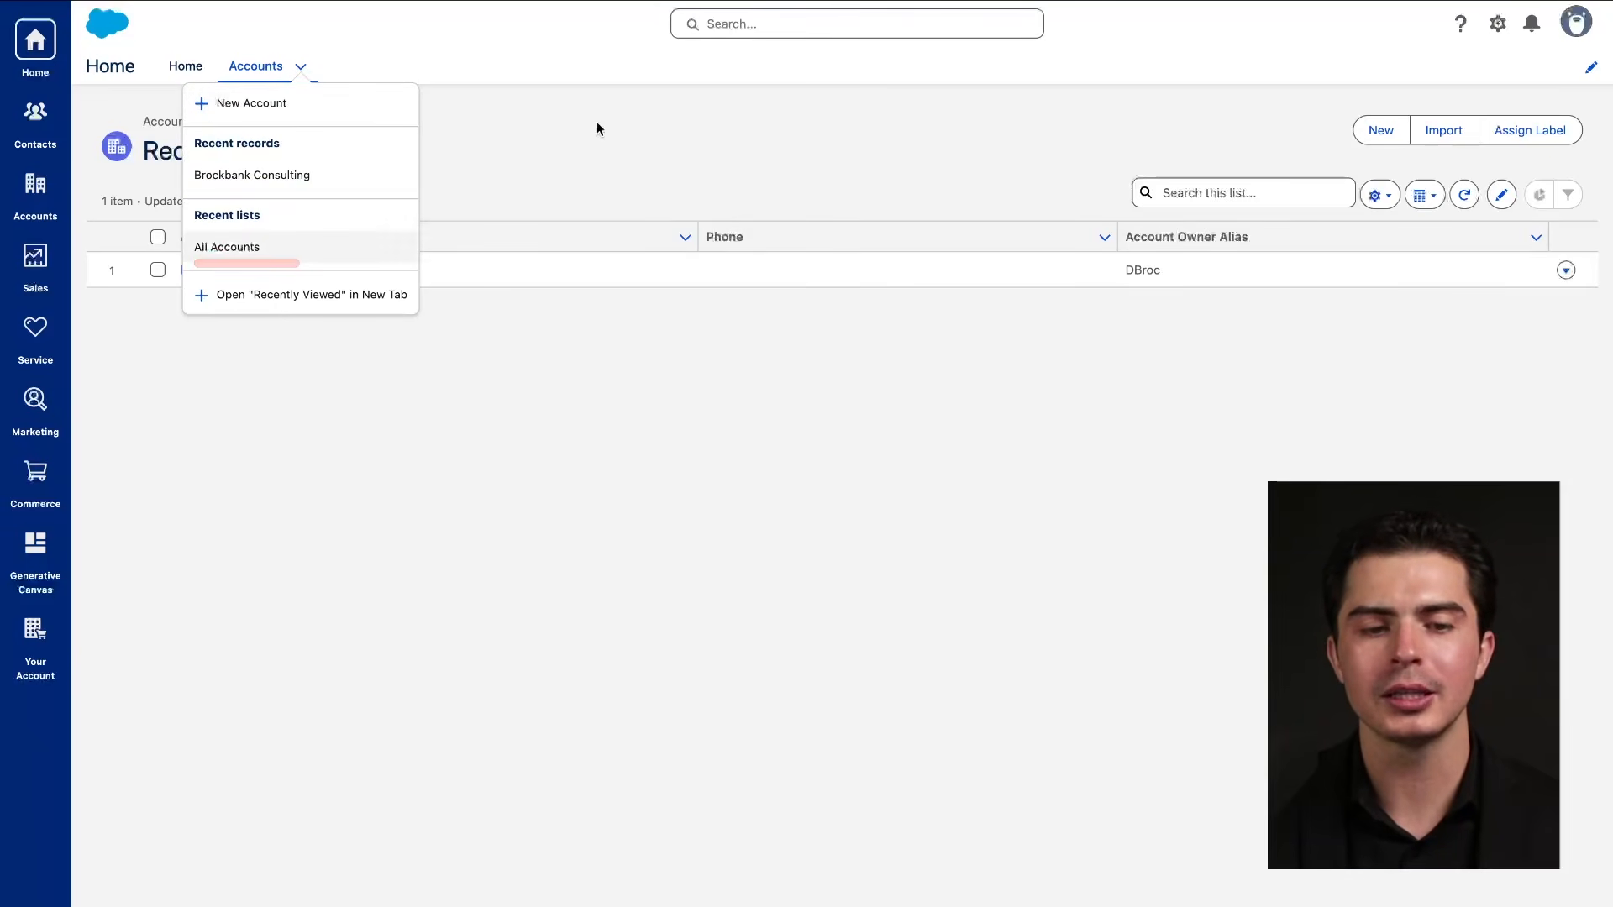
click(628, 118)
Remove Accounts from the Home navigation bar, save, and switch to the Sales app.
click(1591, 72)
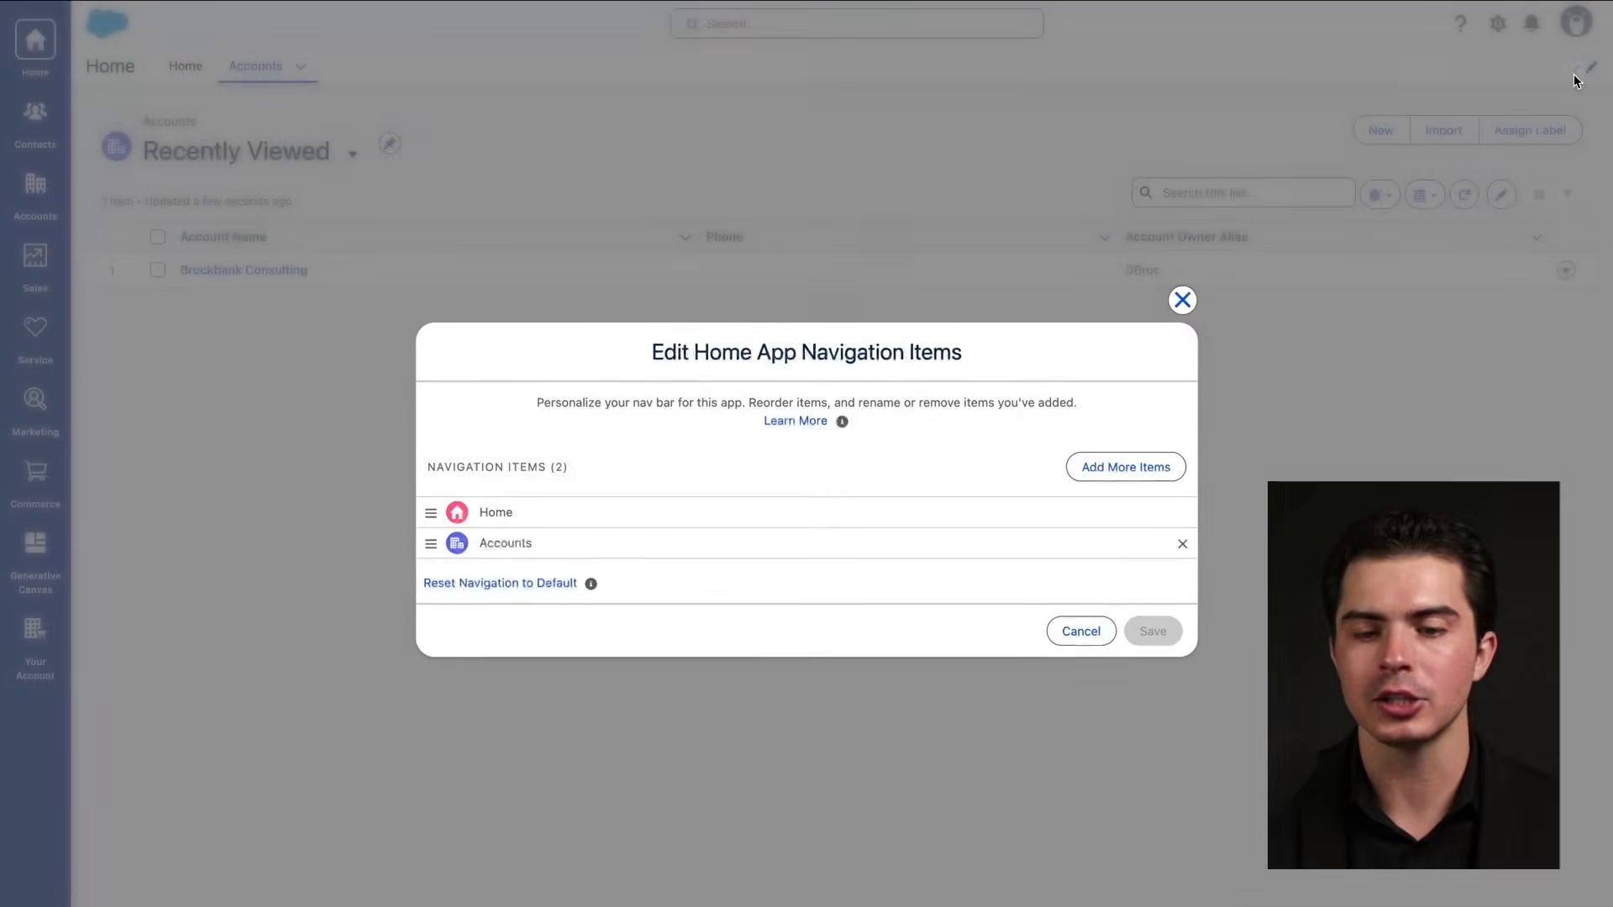
click(1185, 543)
click(1155, 616)
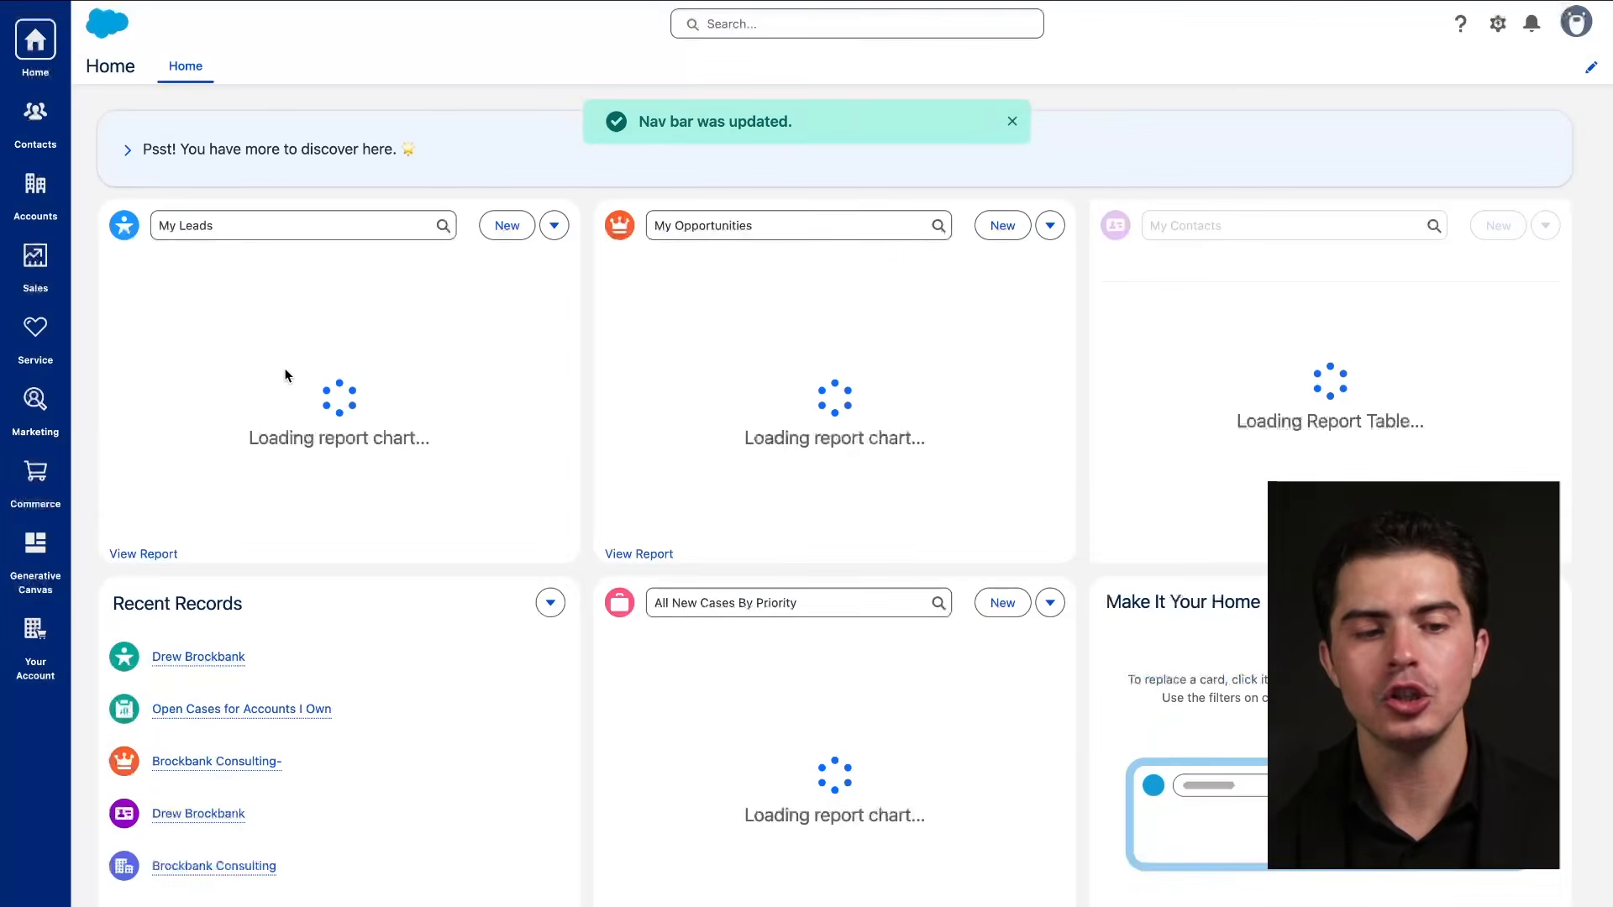
click(45, 272)
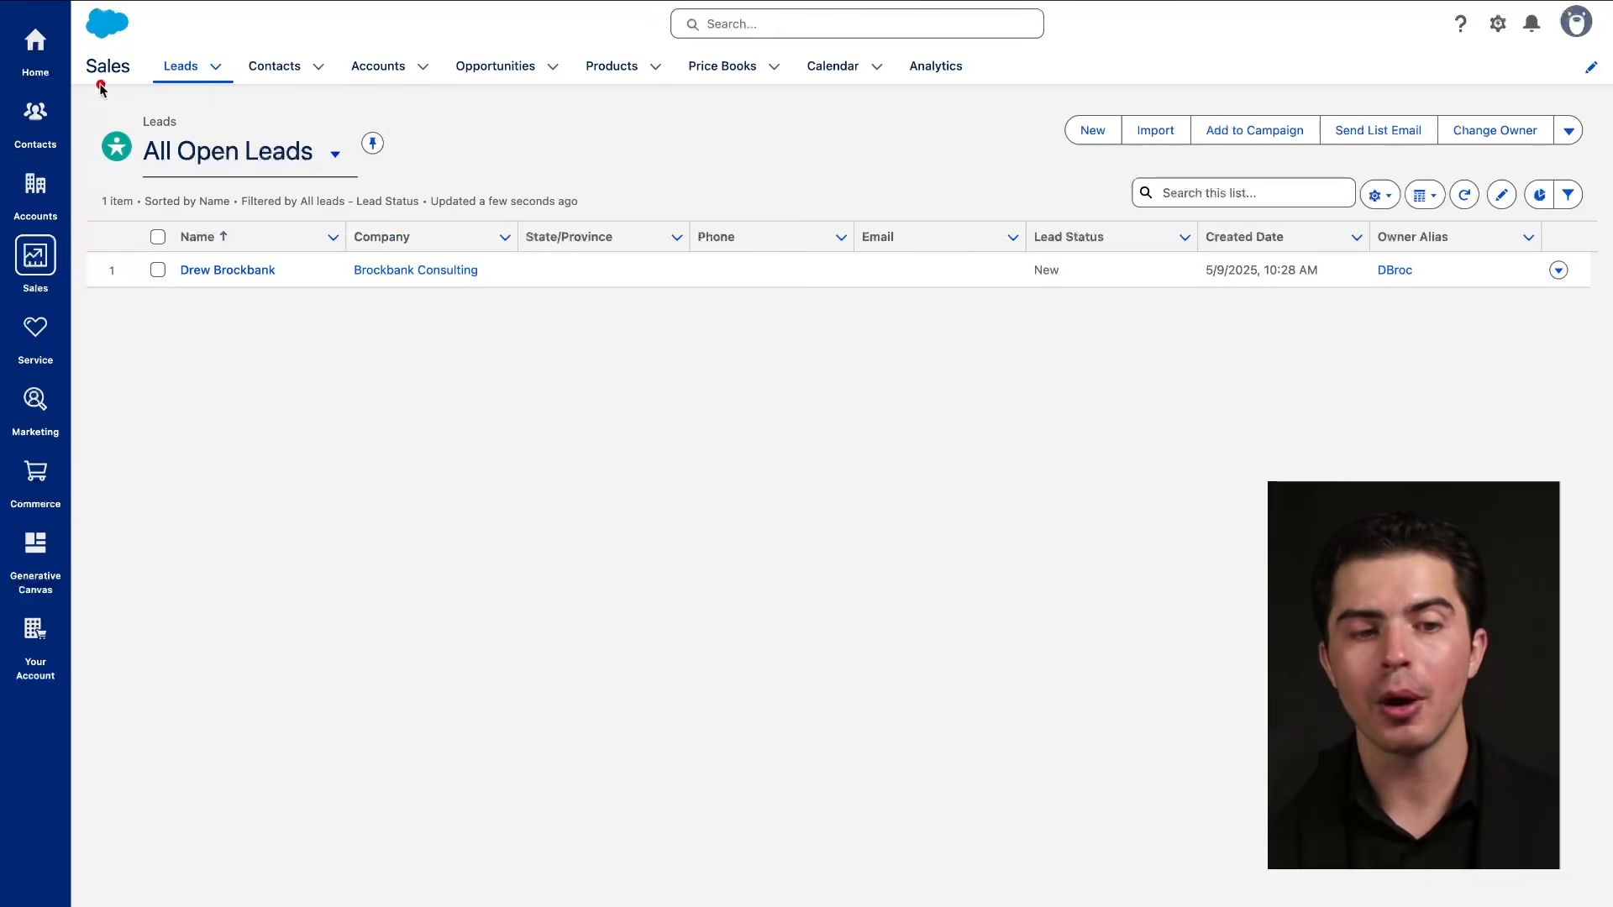
drag(88, 88, 950, 93)
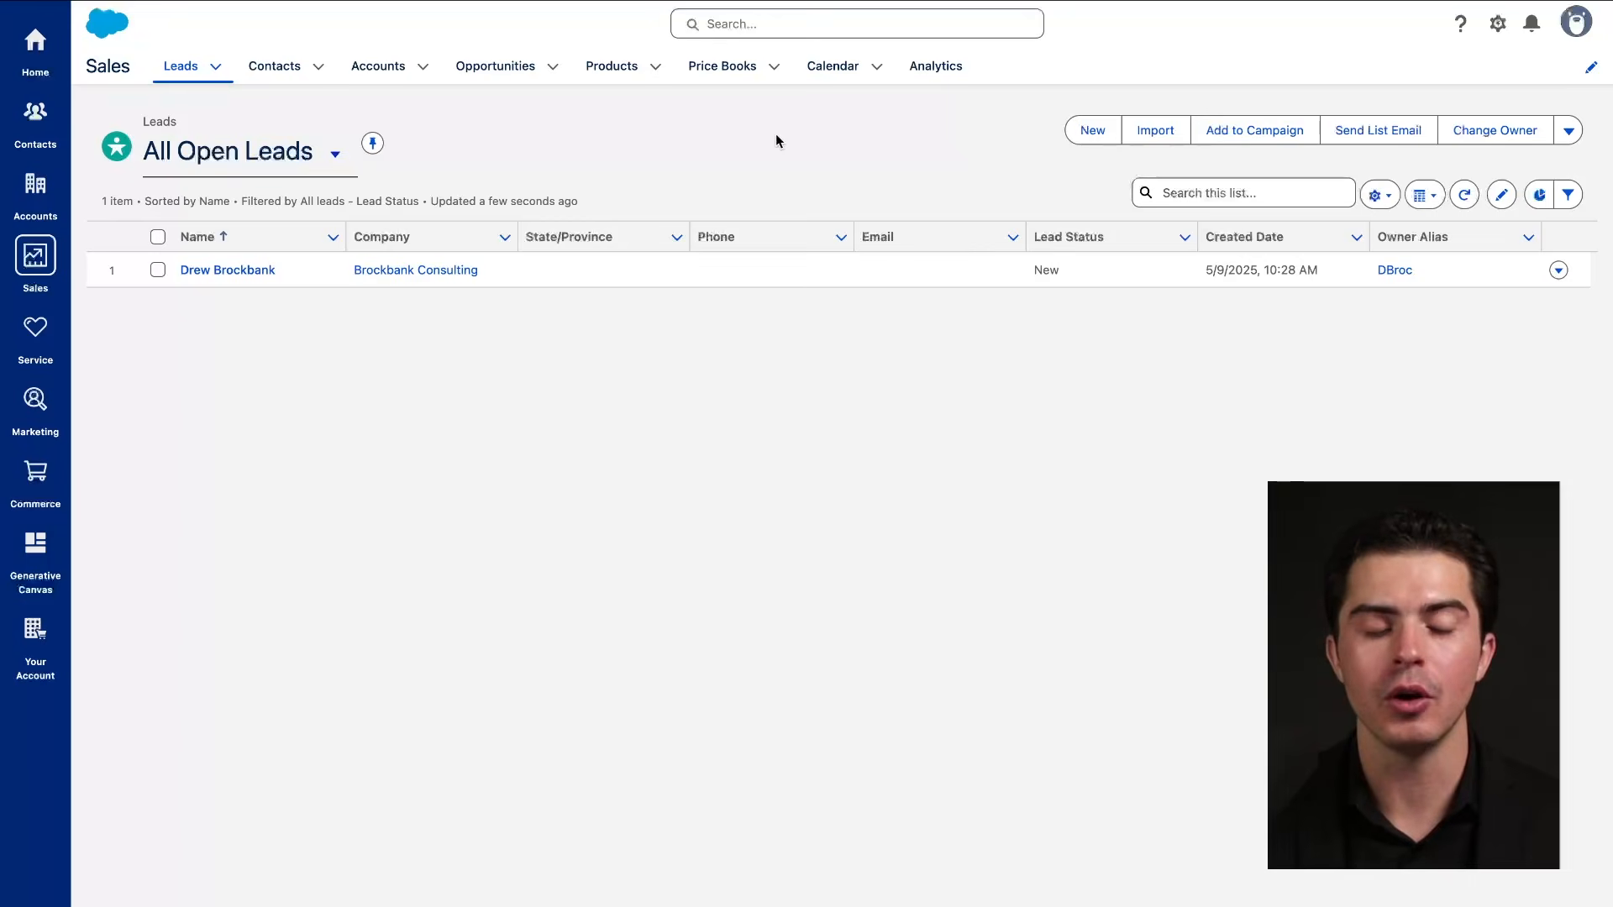
drag(127, 98, 793, 90)
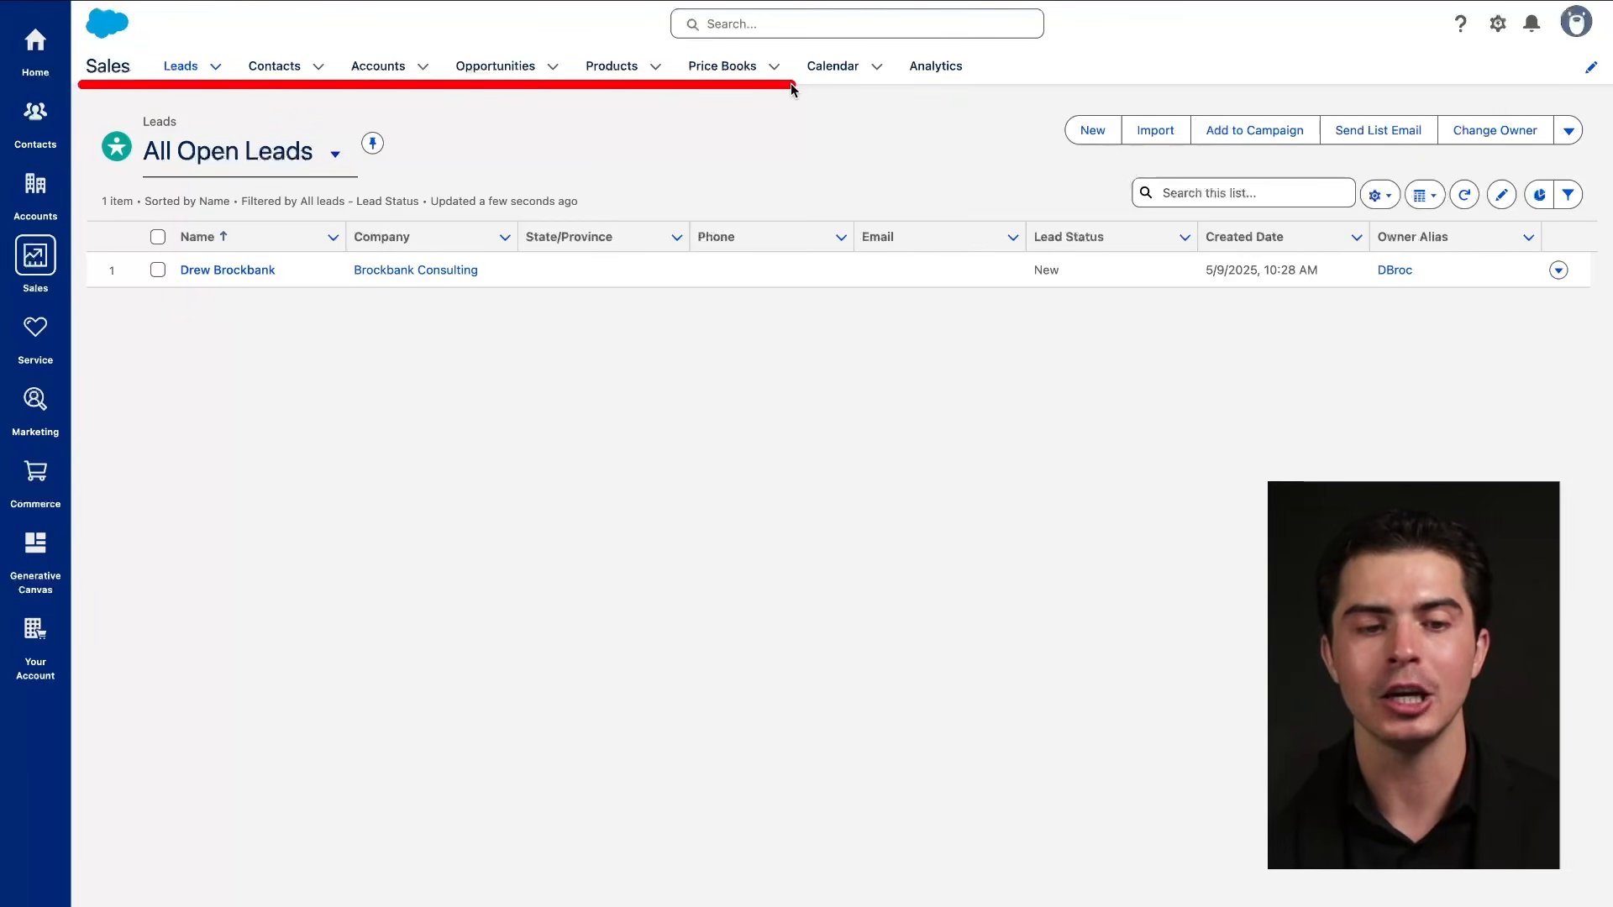
drag(79, 87, 215, 86)
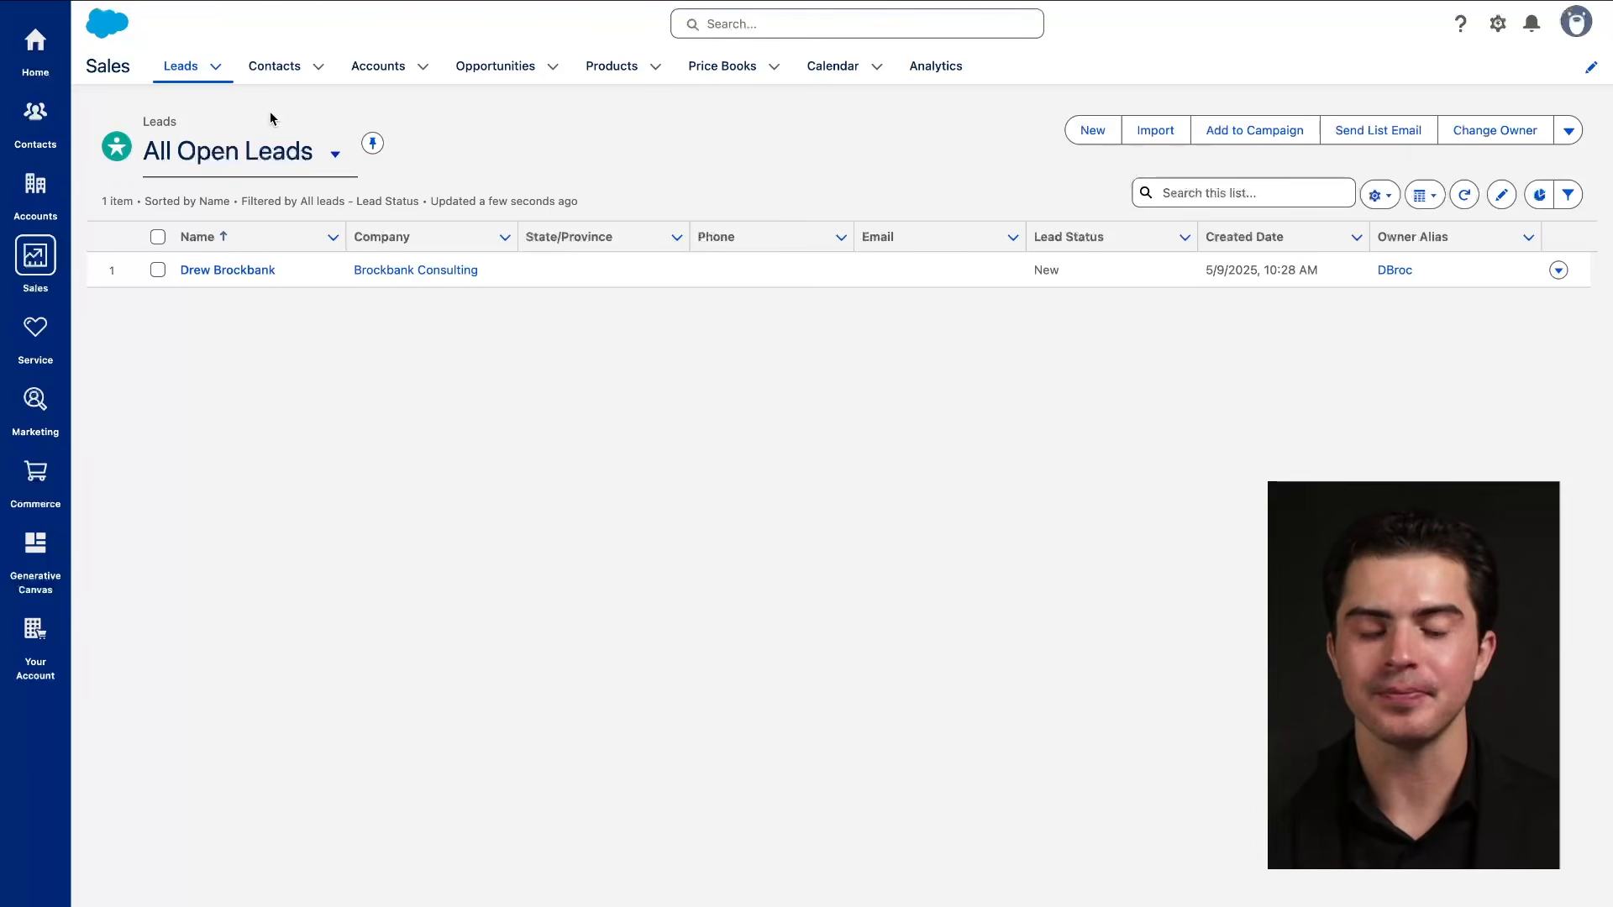
drag(153, 79, 262, 79)
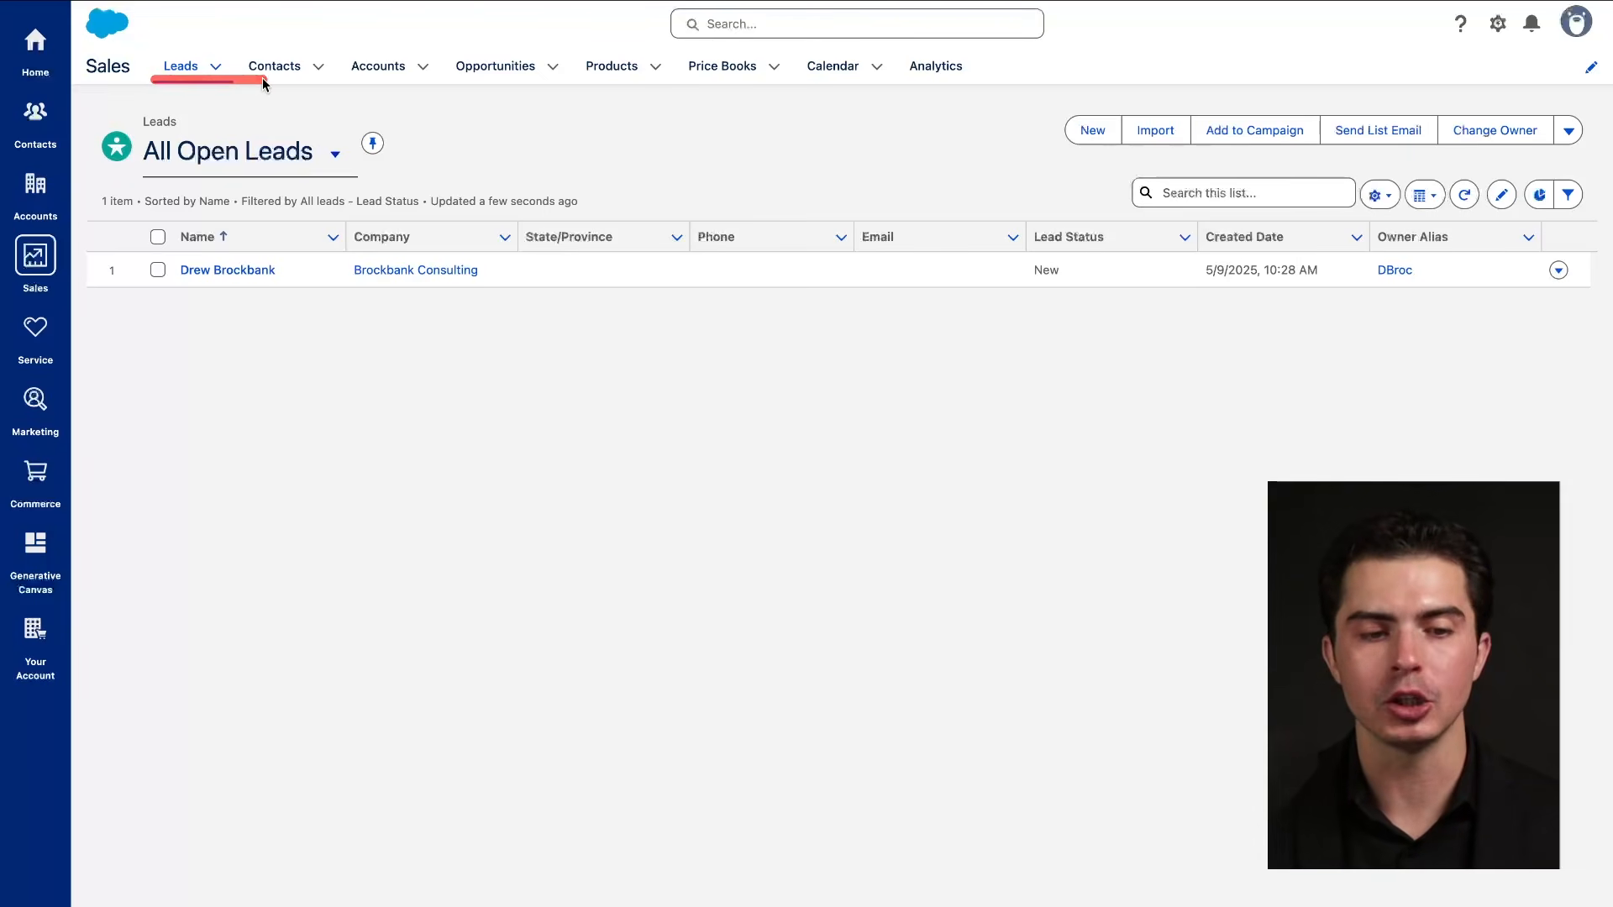
drag(100, 82, 198, 81)
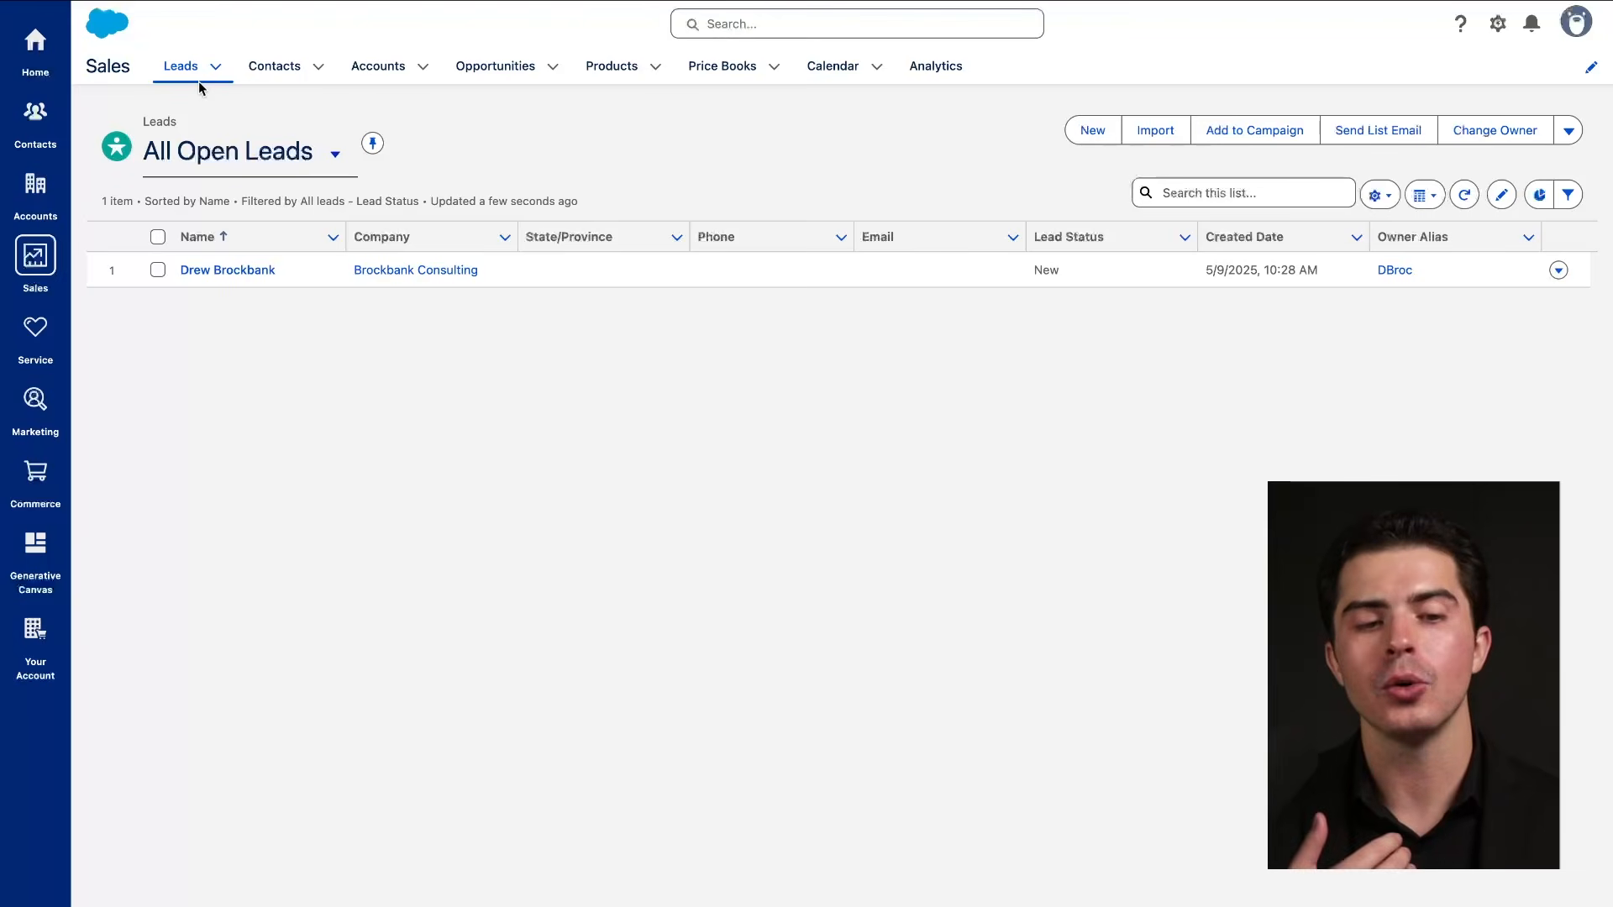
drag(141, 84, 258, 84)
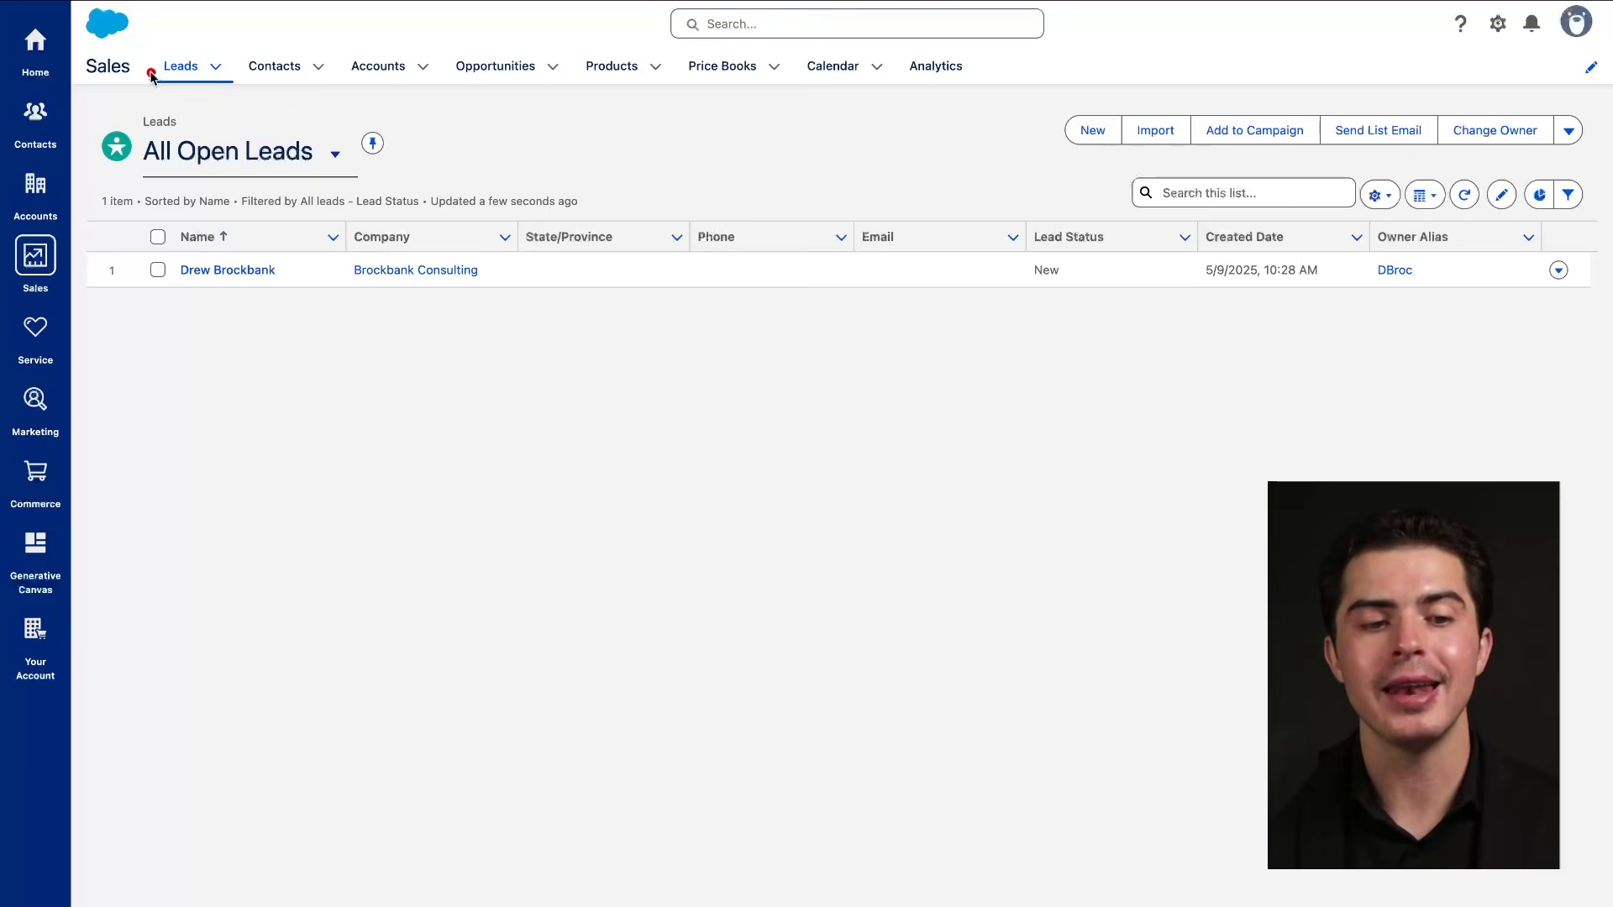
mouse_move(120, 66)
mouse_down()
mouse_move(245, 67)
mouse_move(323, 290)
mouse_move(371, 195)
mouse_up()
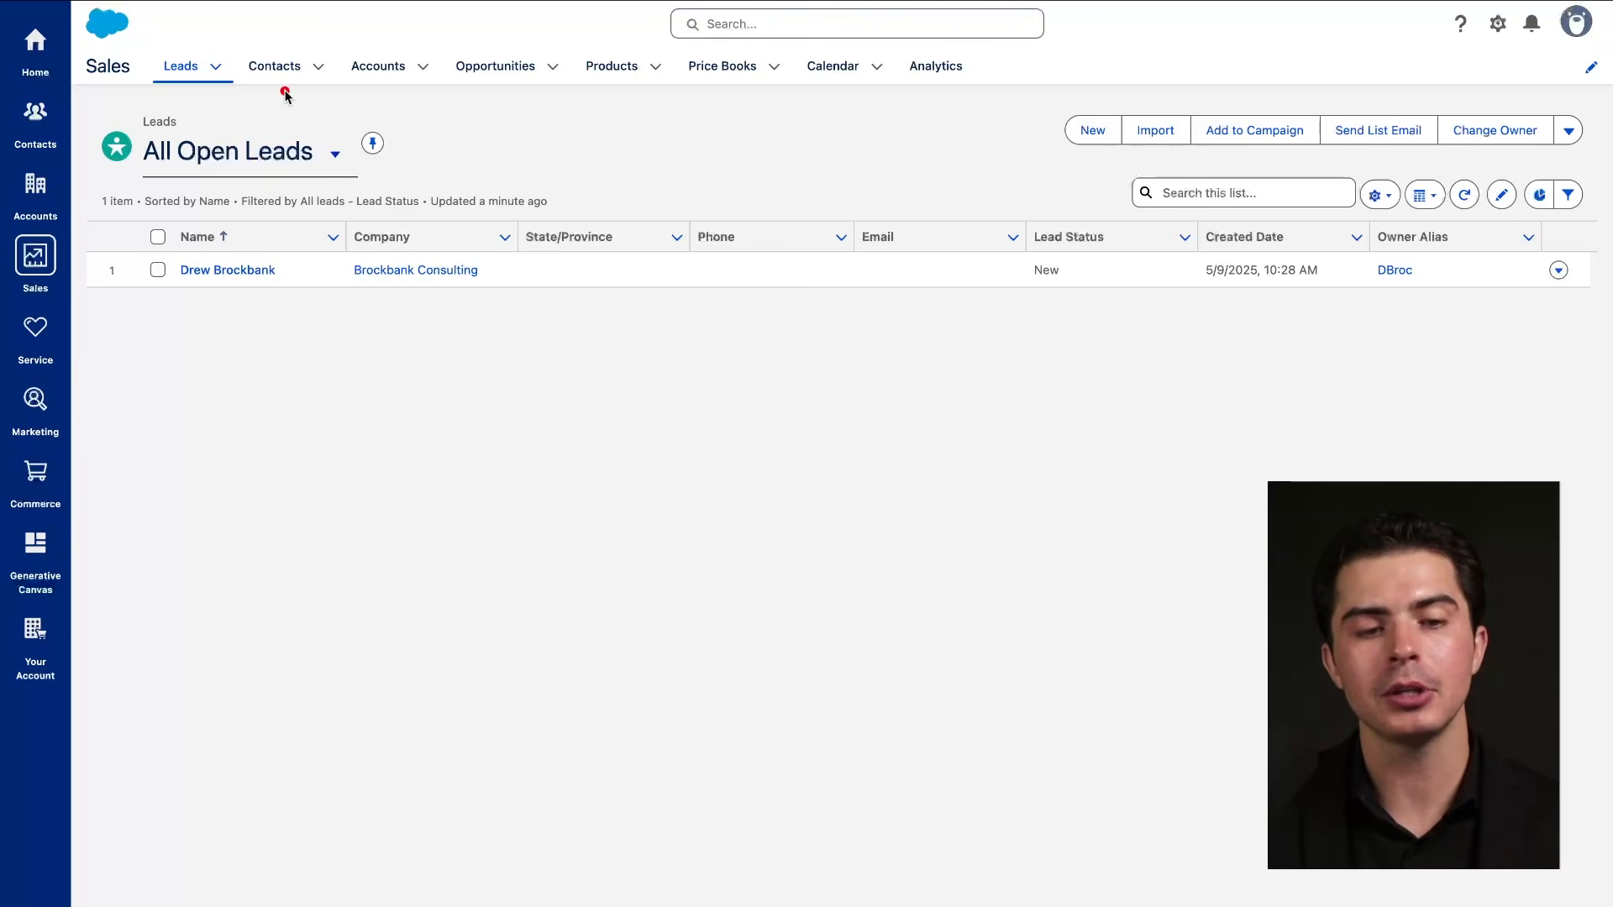
mouse_move(192, 63)
mouse_down()
mouse_move(278, 74)
mouse_move(256, 84)
mouse_move(268, 54)
mouse_up()
drag(172, 77, 280, 76)
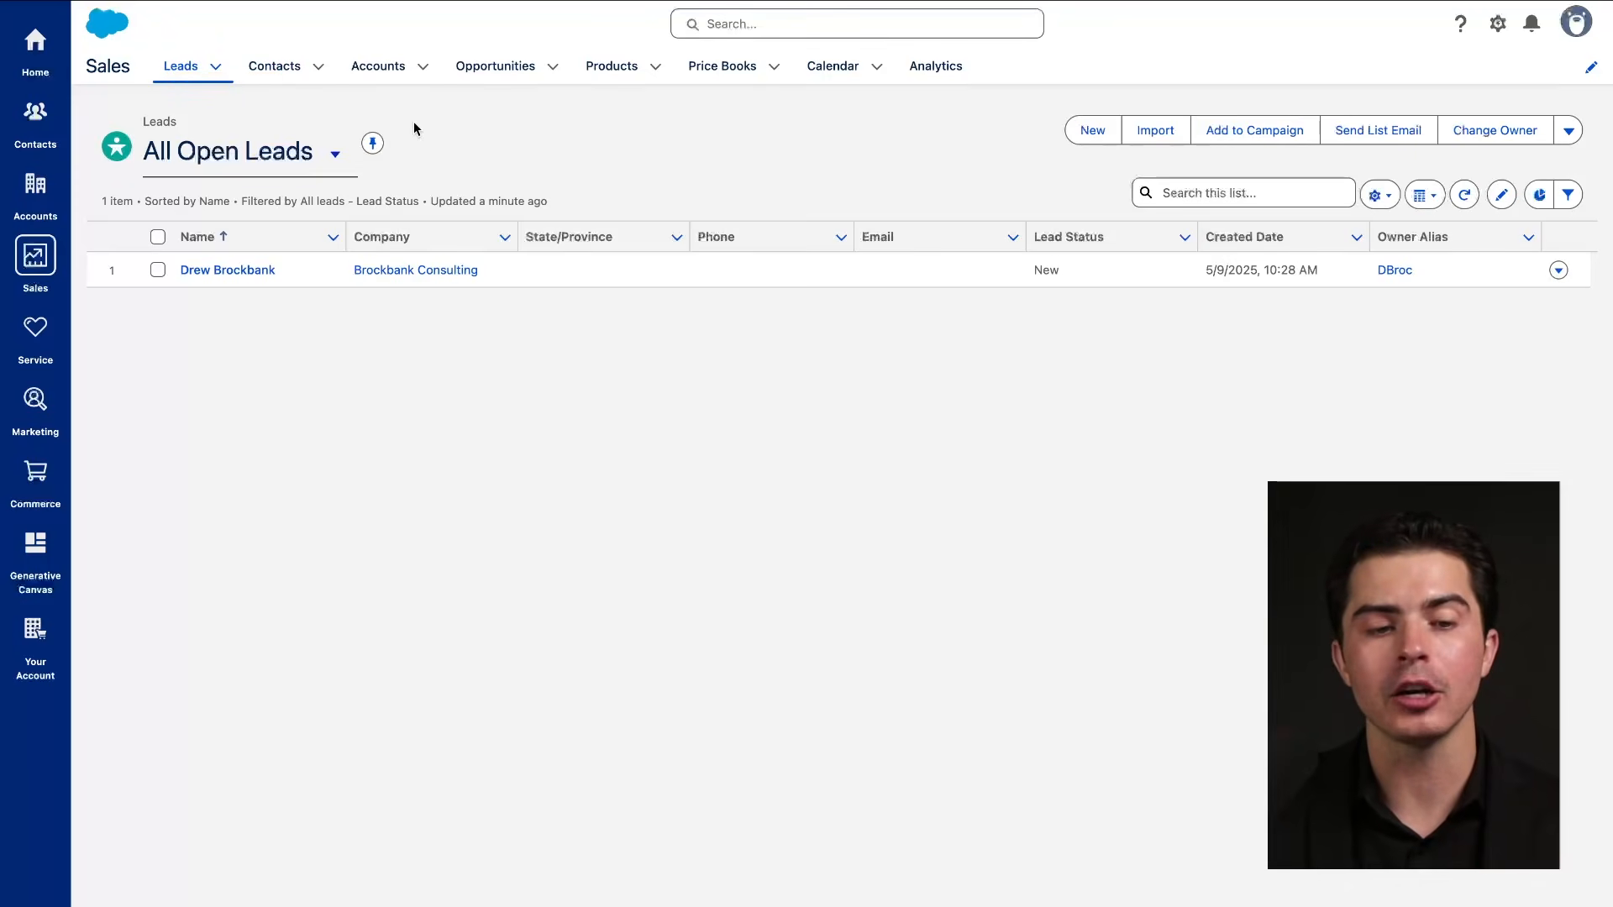
drag(160, 86, 226, 87)
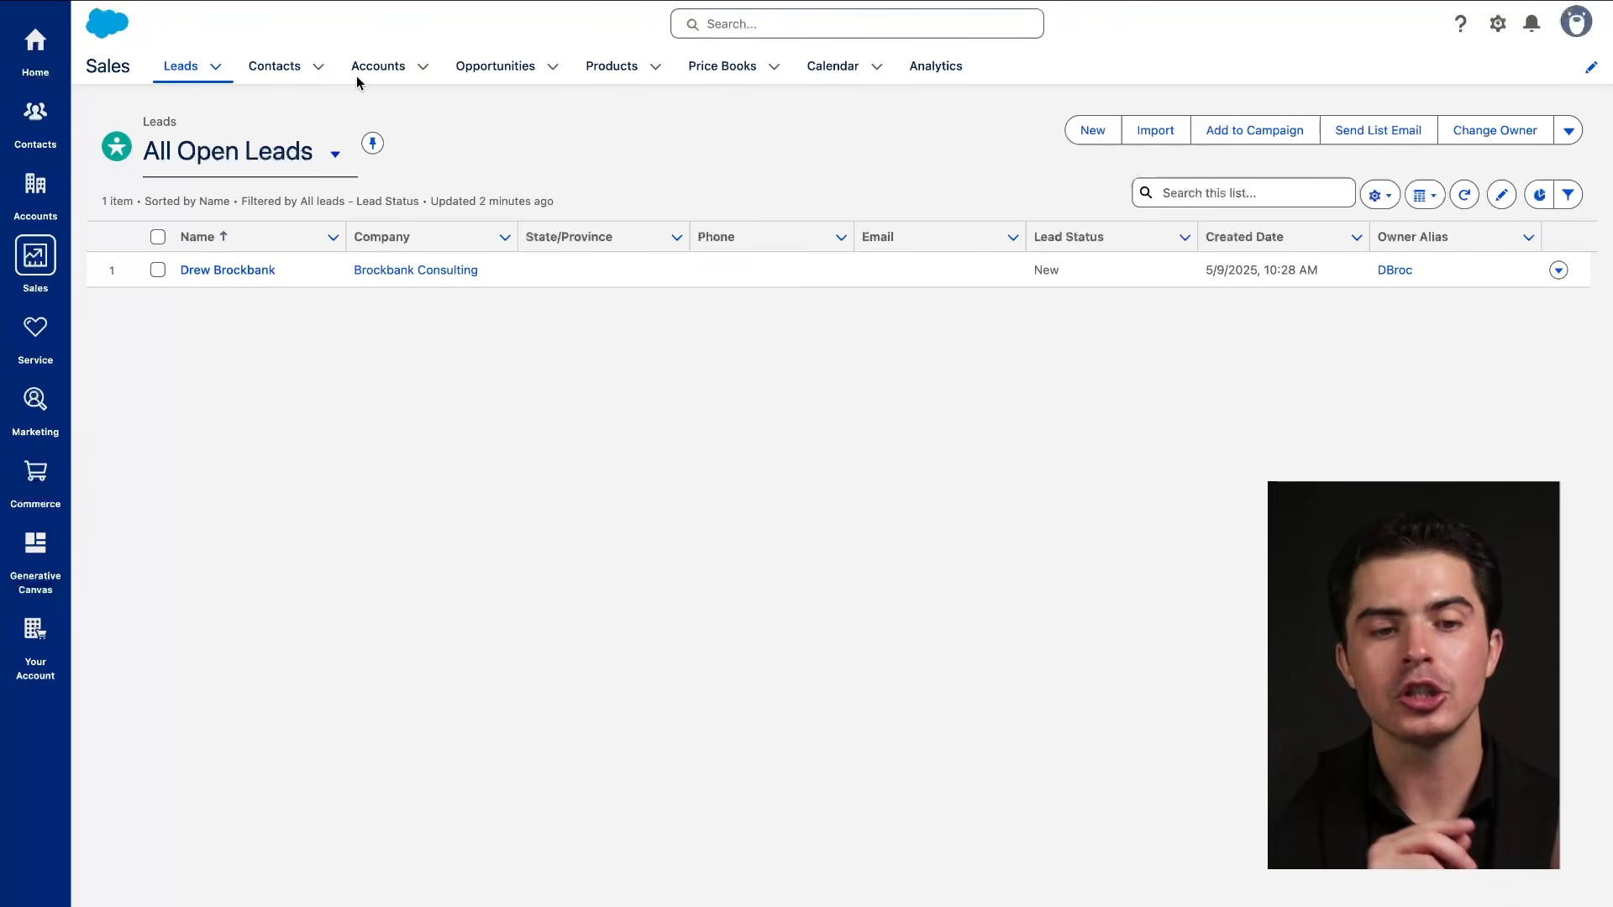
right_click(179, 77)
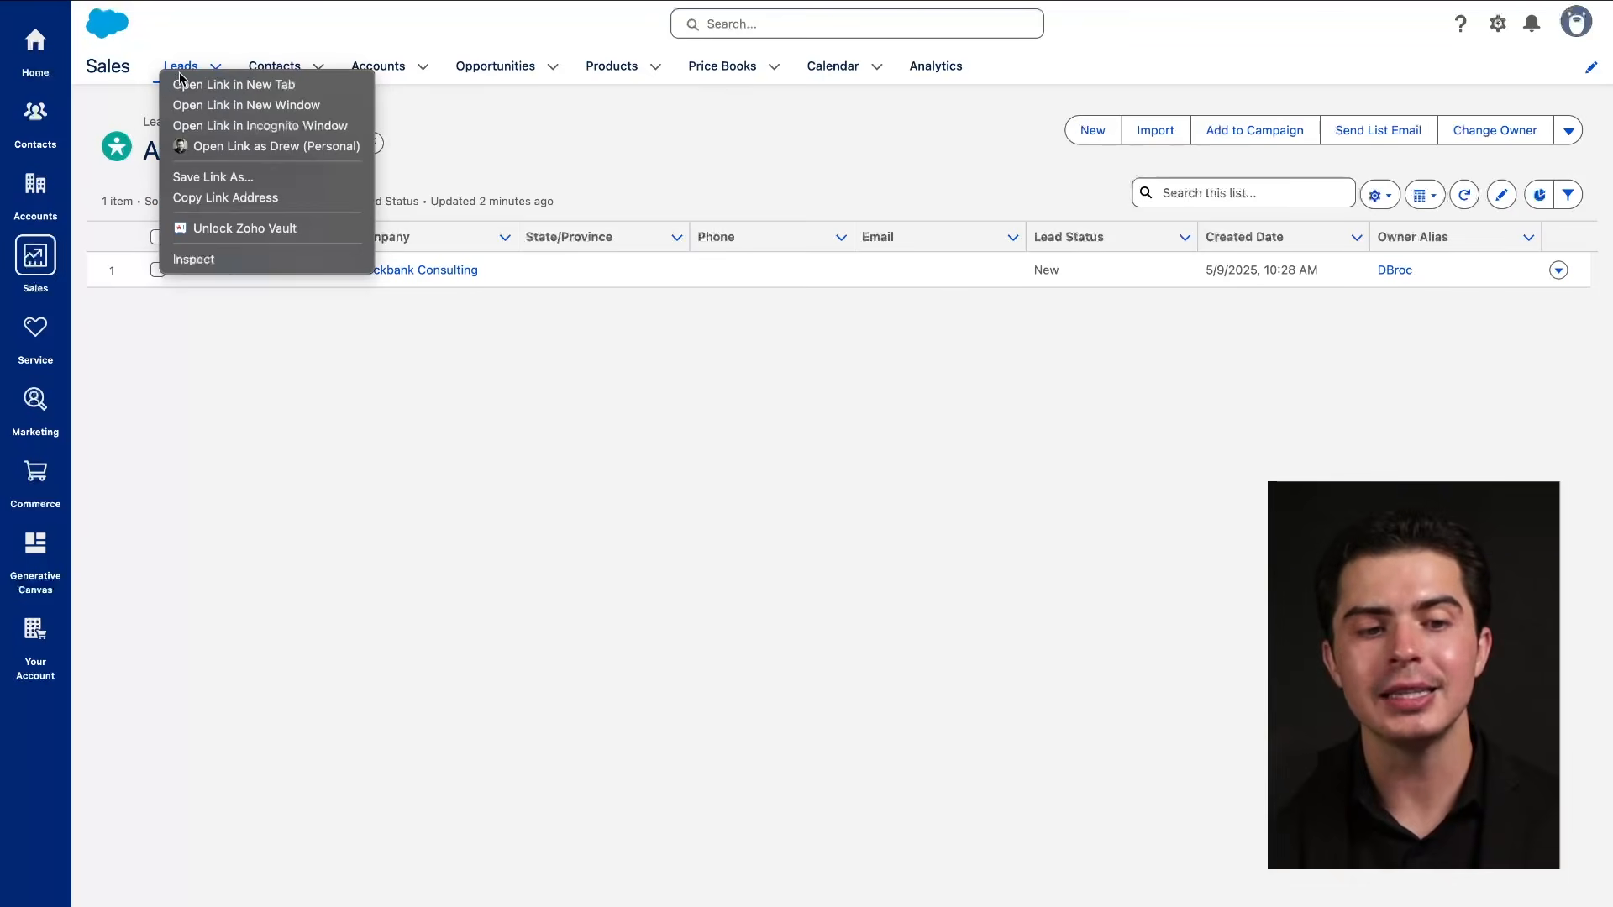
click(416, 119)
drag(158, 79, 229, 79)
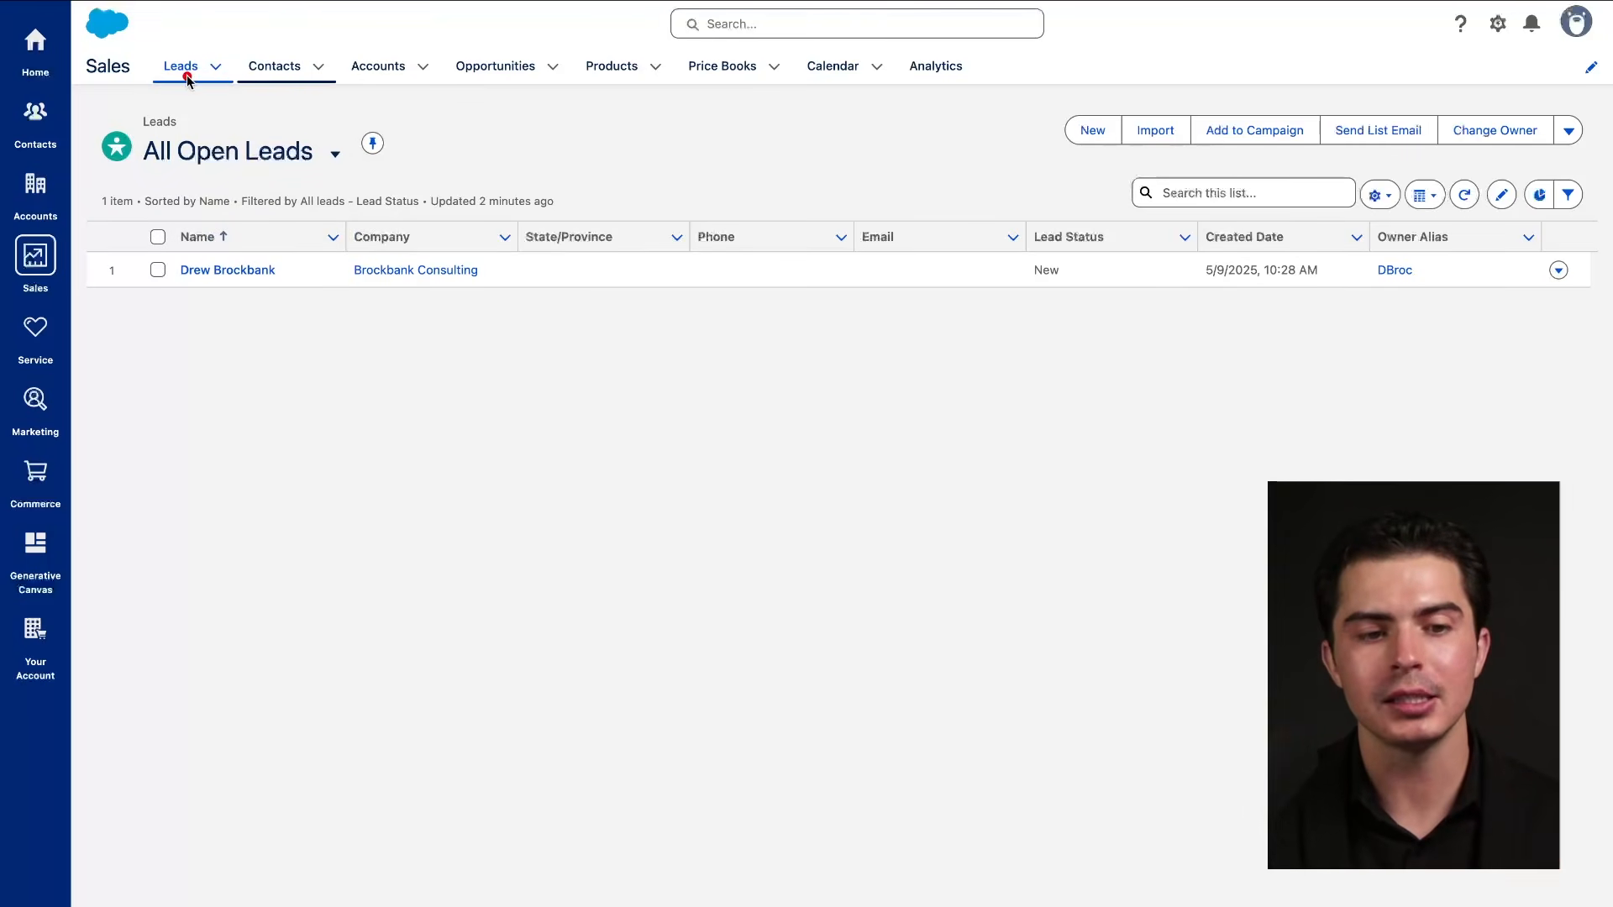
drag(152, 80, 559, 80)
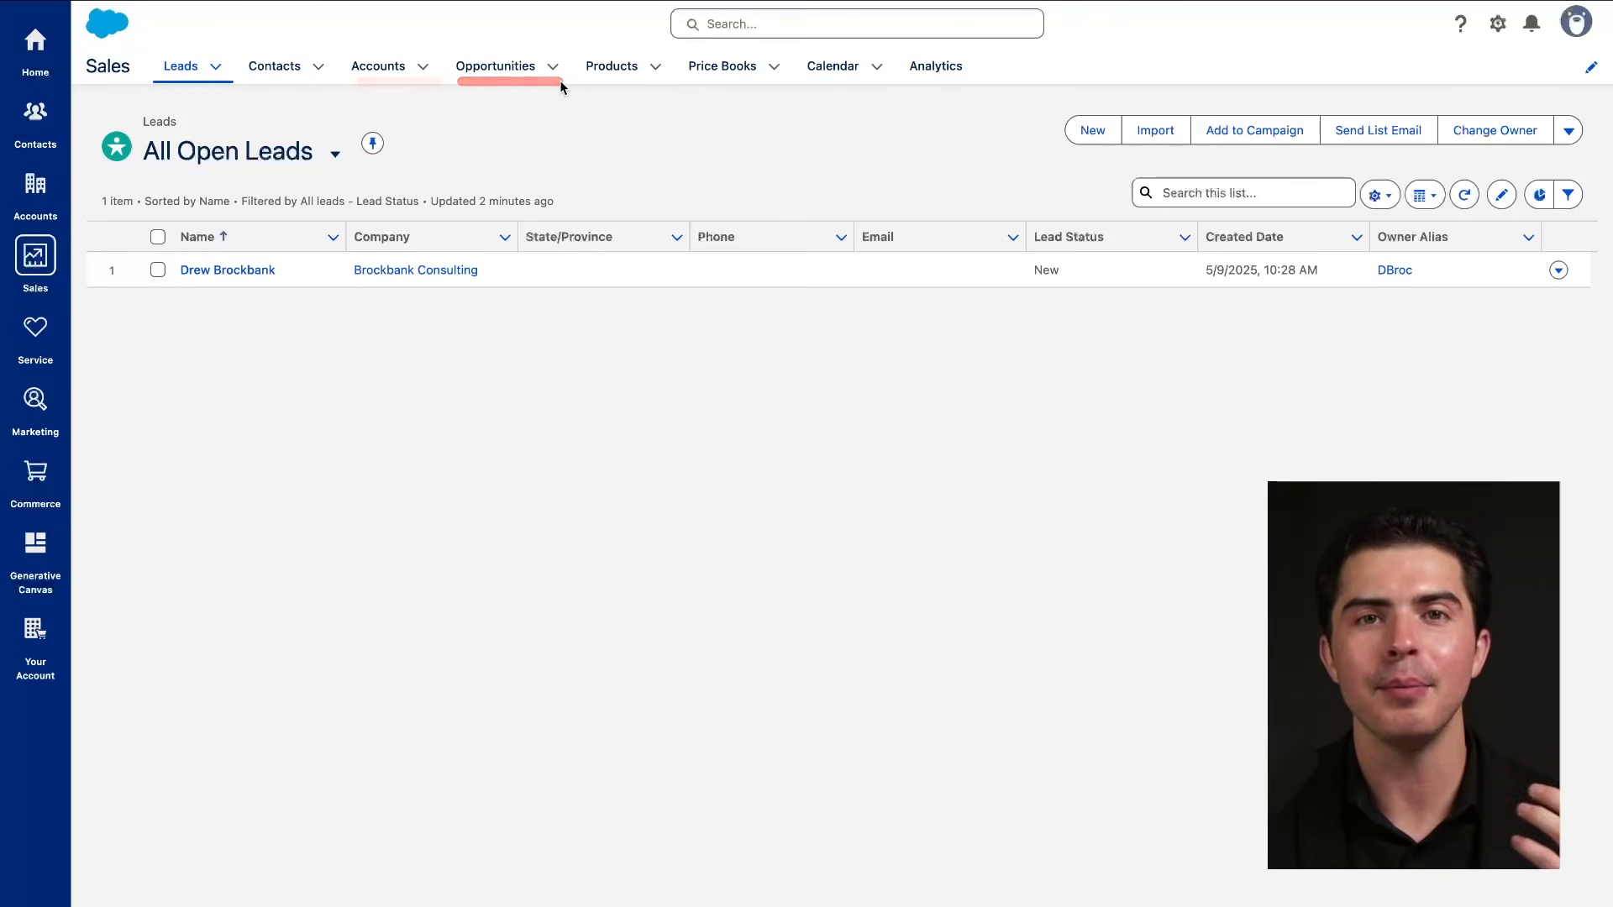
drag(143, 78, 202, 78)
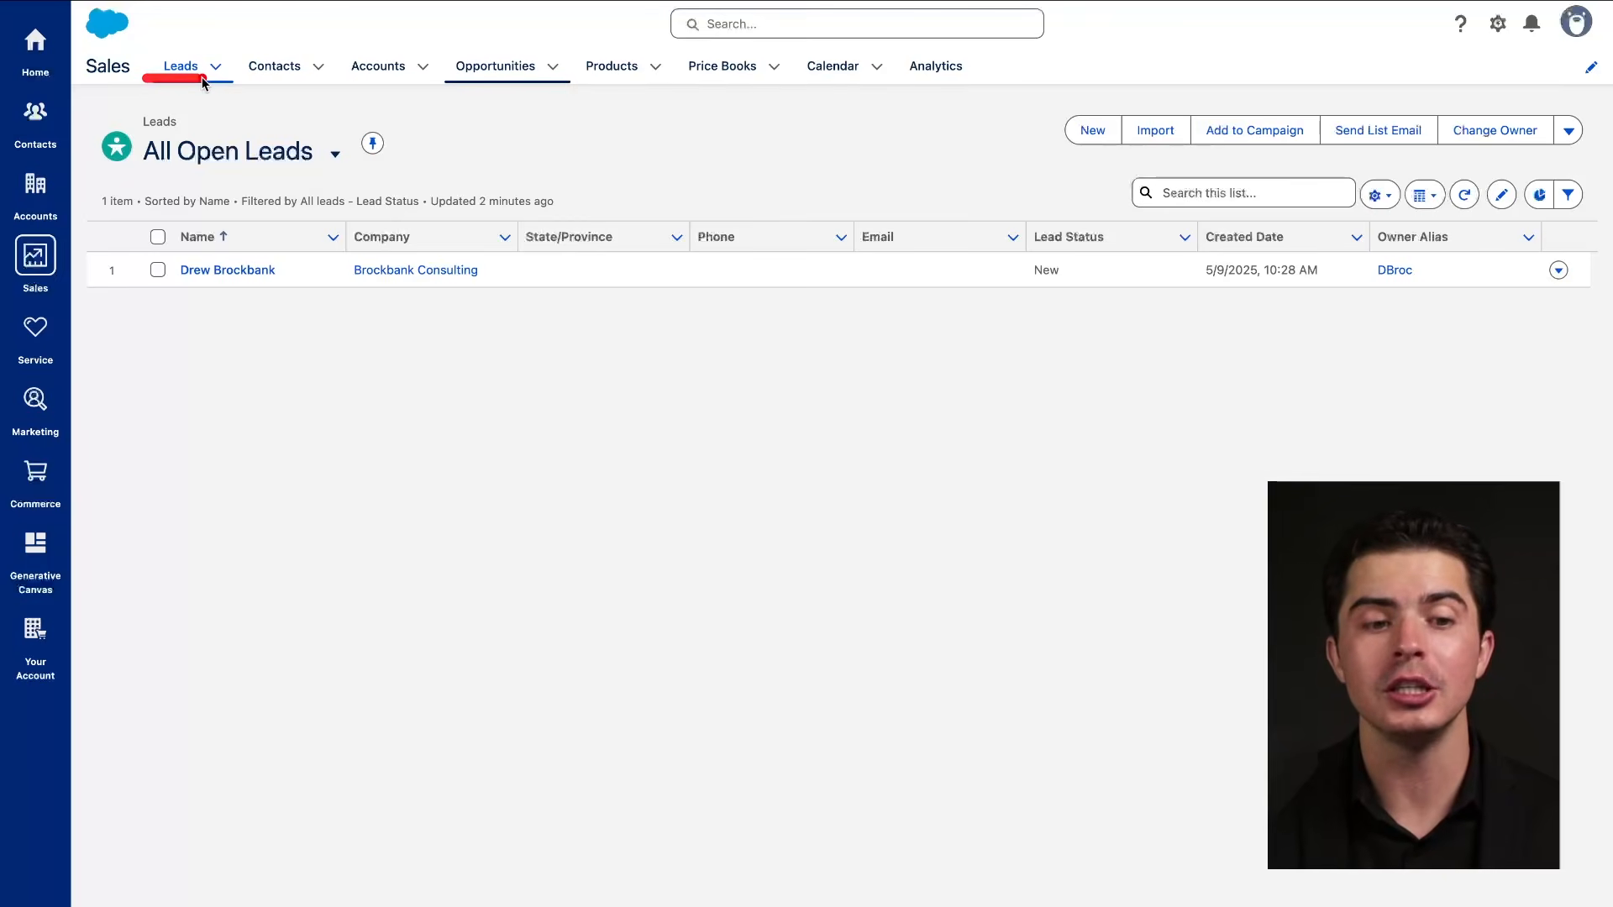
Open the lead record and preview its Convert Lead dialog, closing it without converting.
click(260, 272)
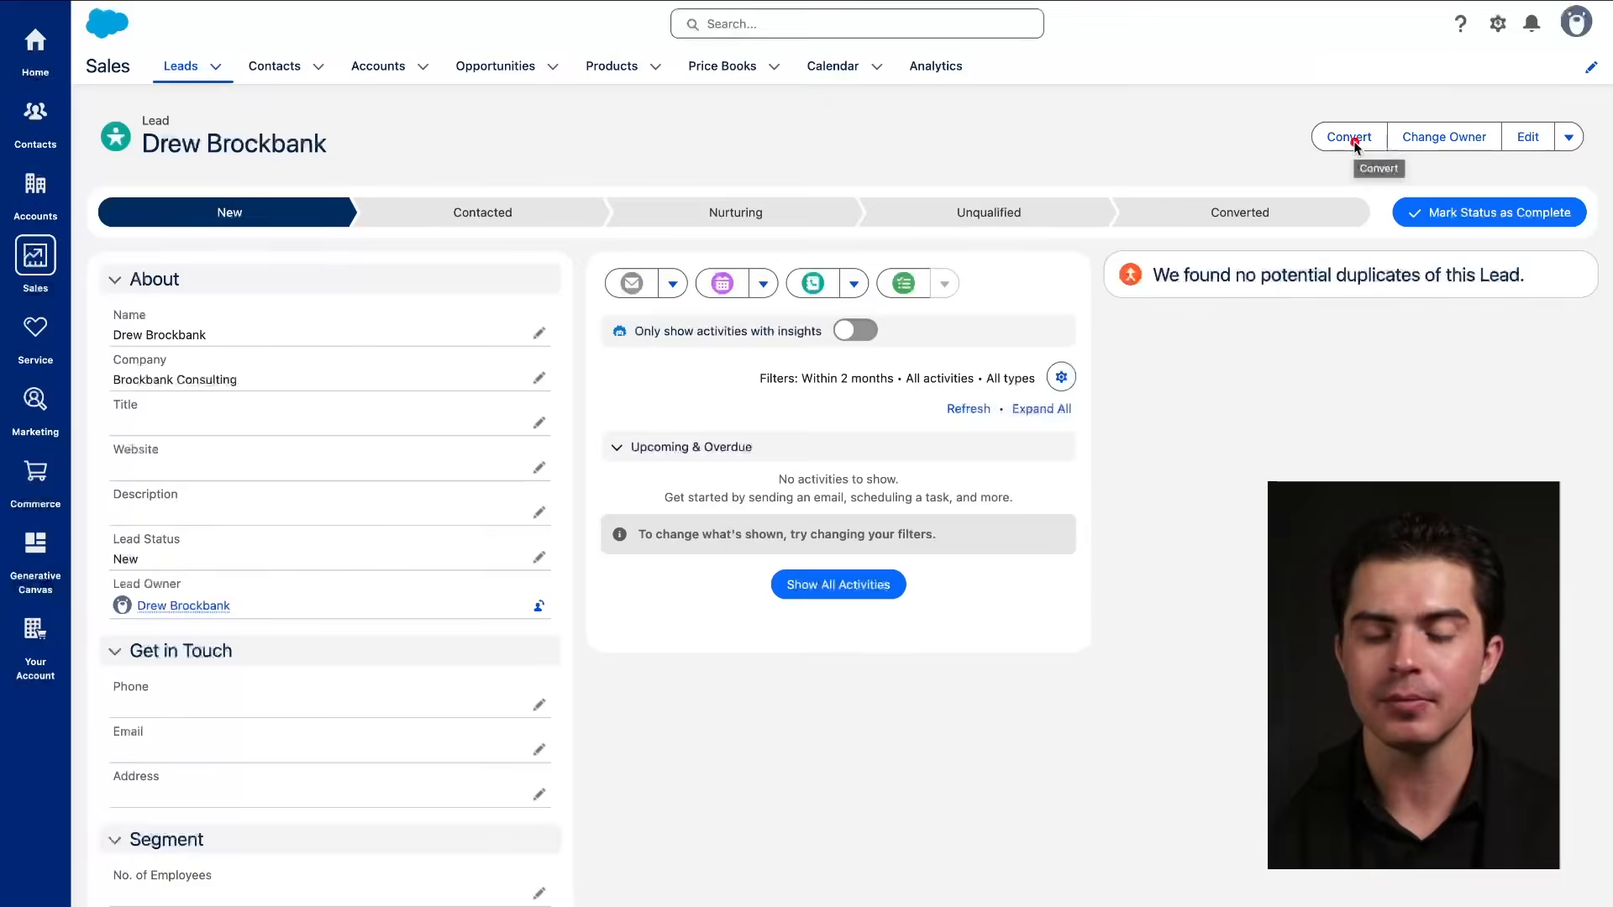
mouse_move(1428, 108)
mouse_down()
mouse_move(1420, 651)
mouse_move(1135, 103)
mouse_up()
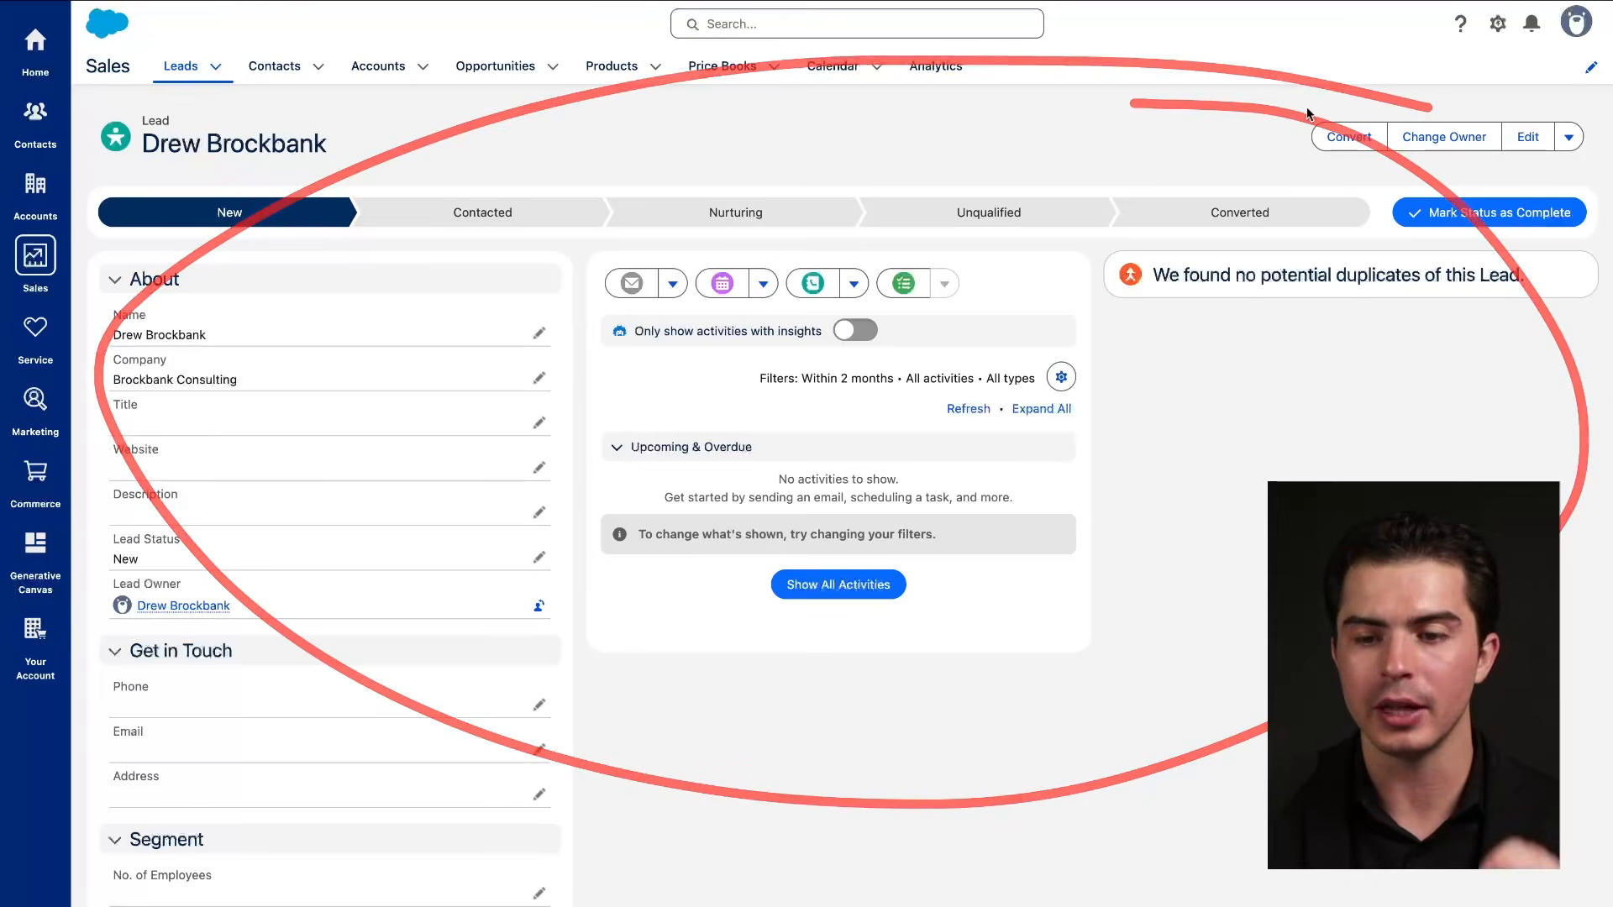
click(1347, 143)
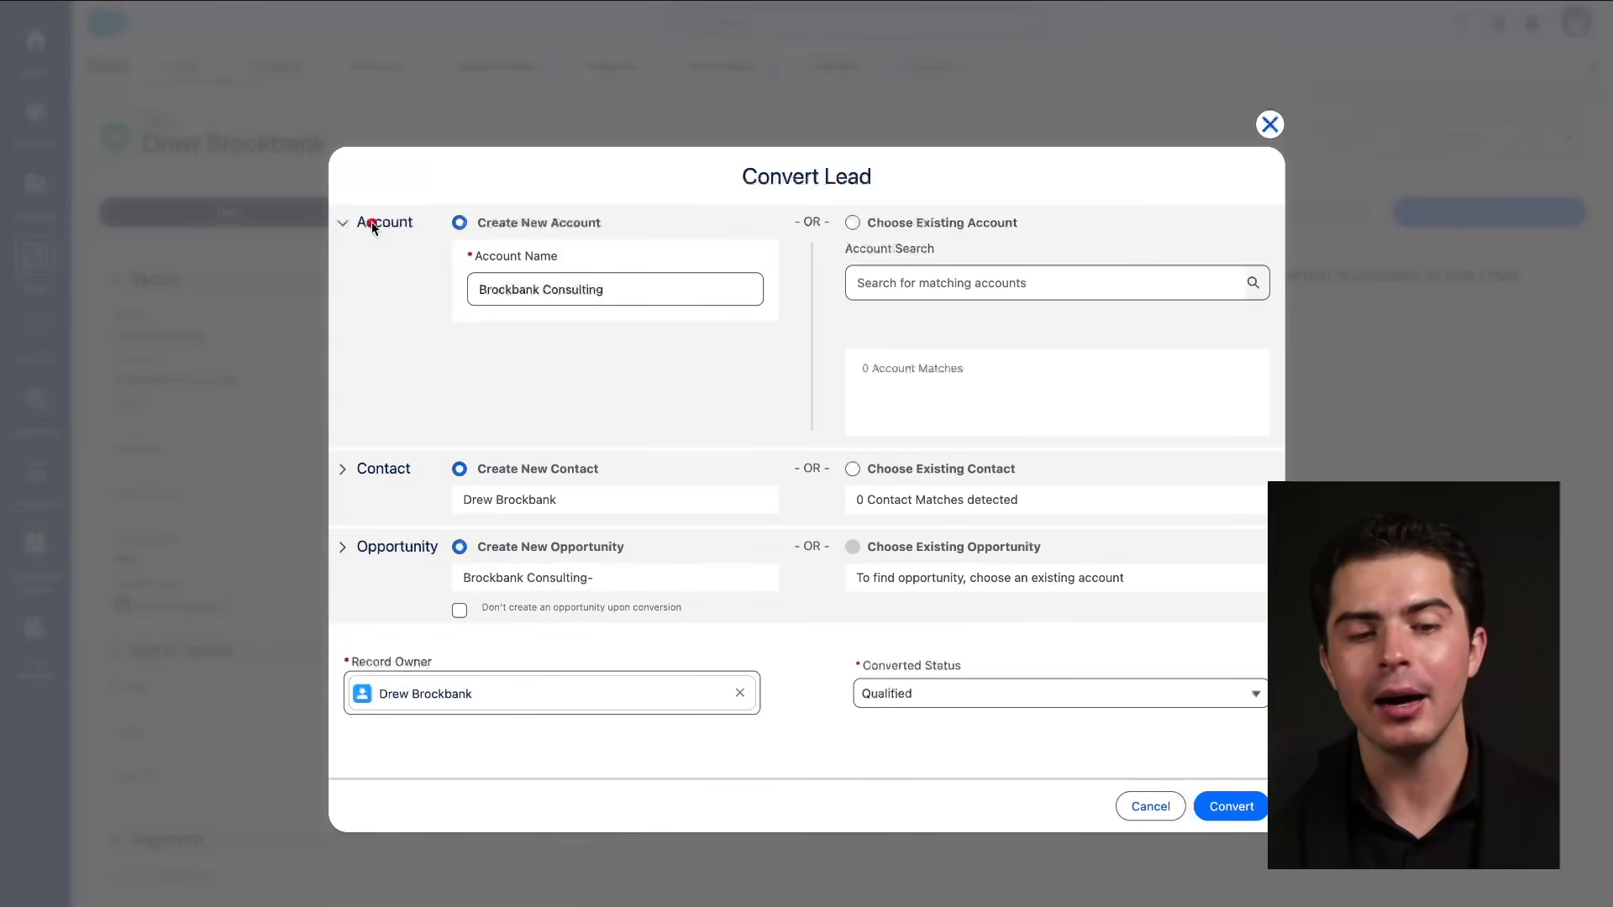
drag(337, 238, 450, 238)
drag(331, 497, 407, 496)
drag(328, 573, 623, 573)
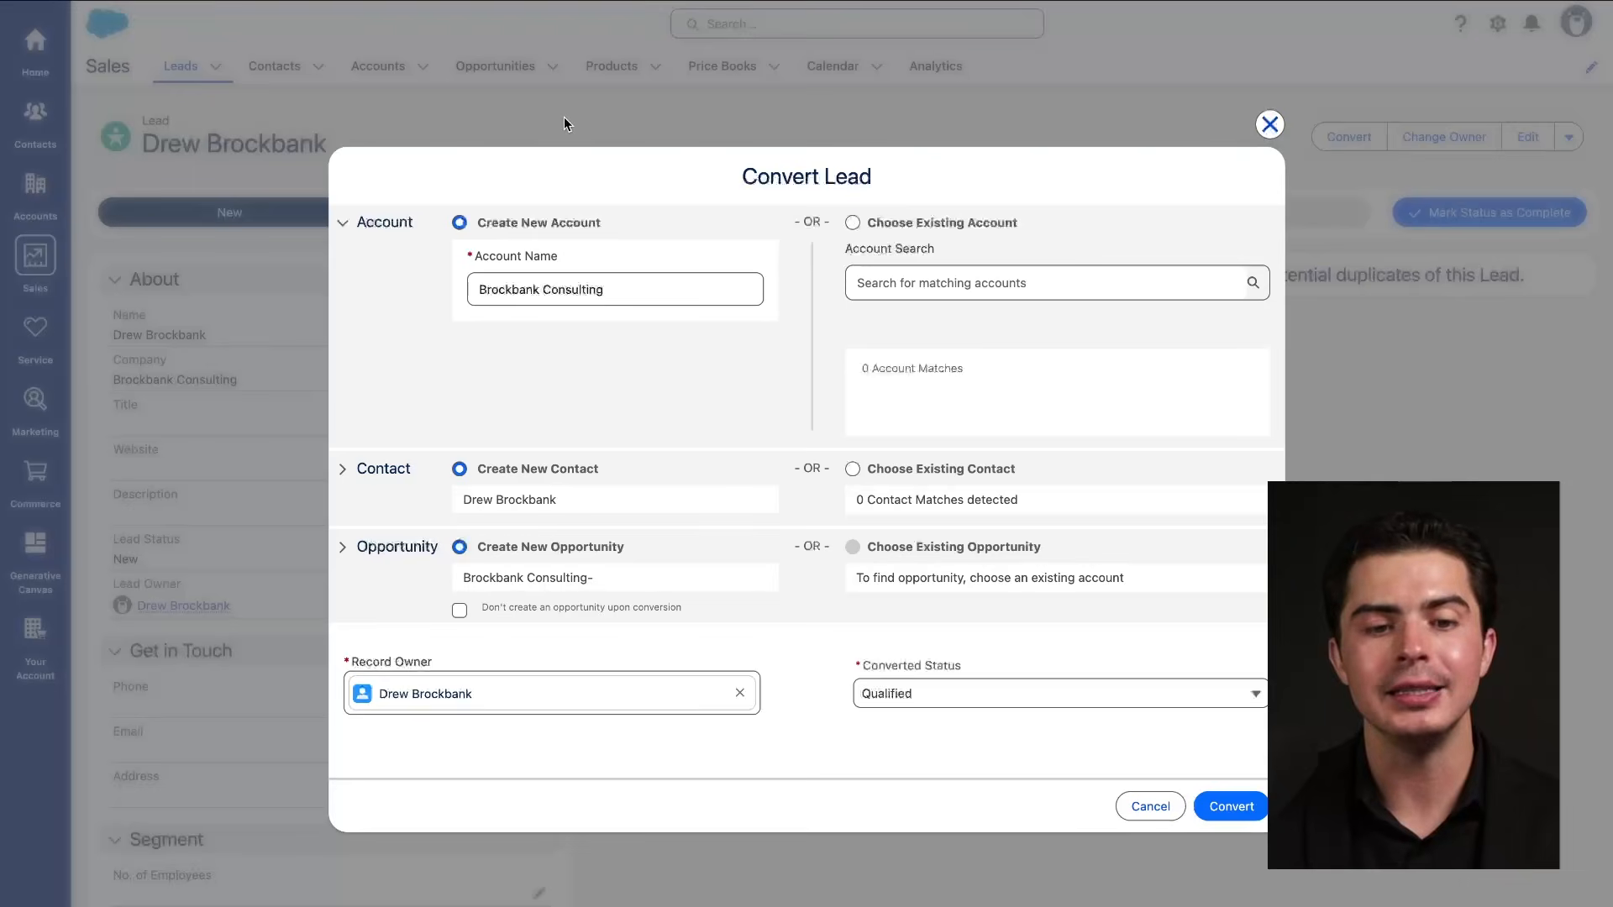
click(1270, 124)
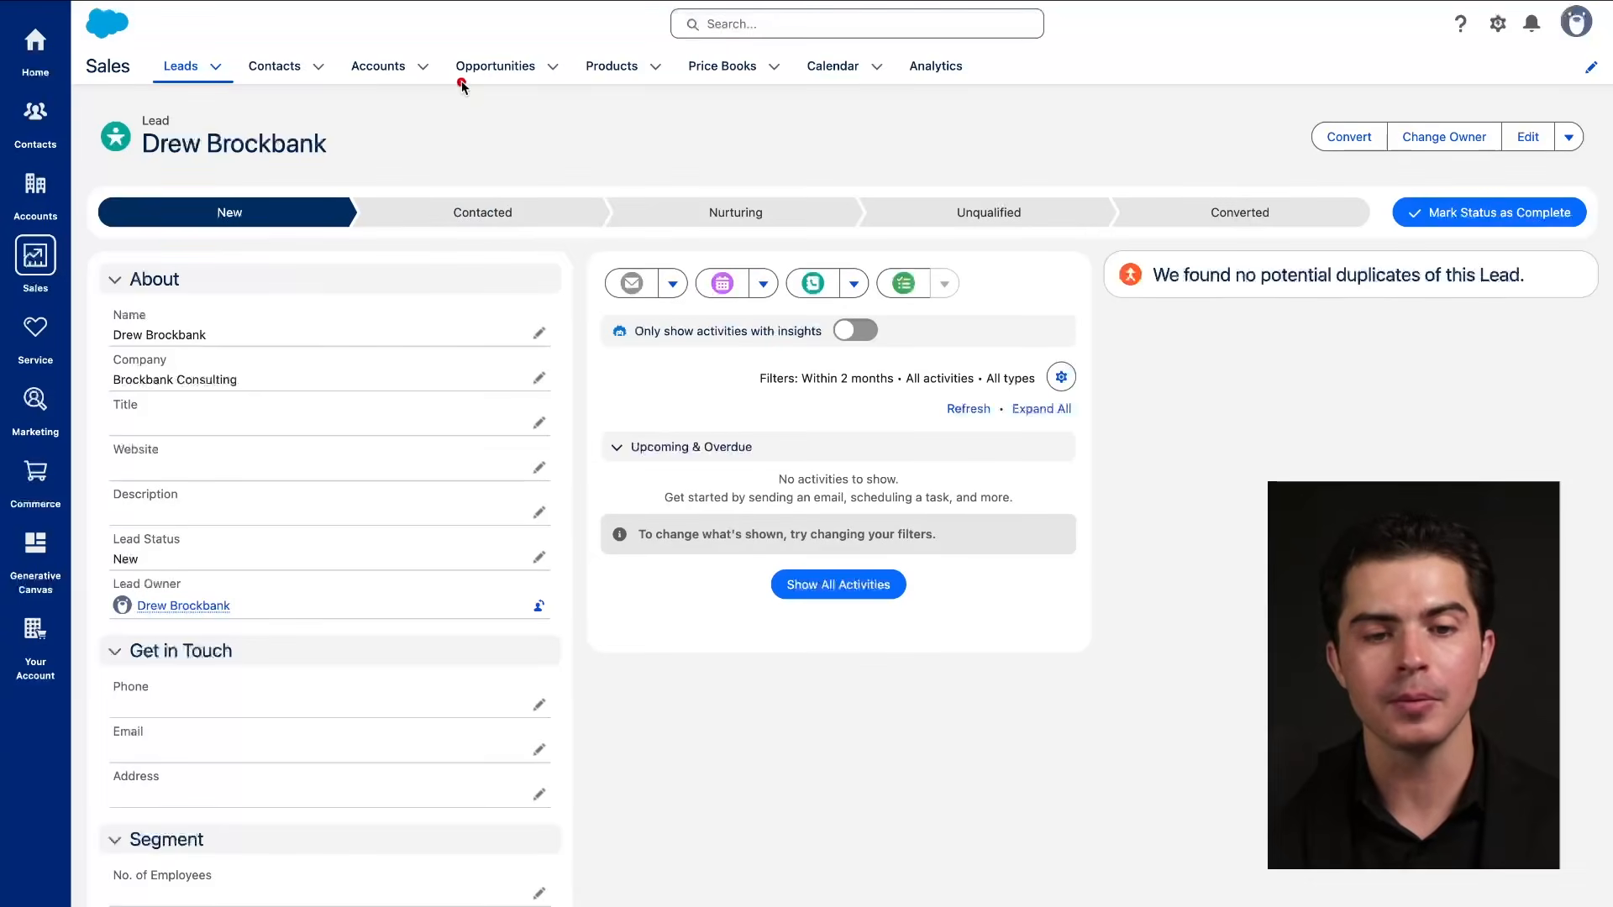
drag(462, 84, 572, 84)
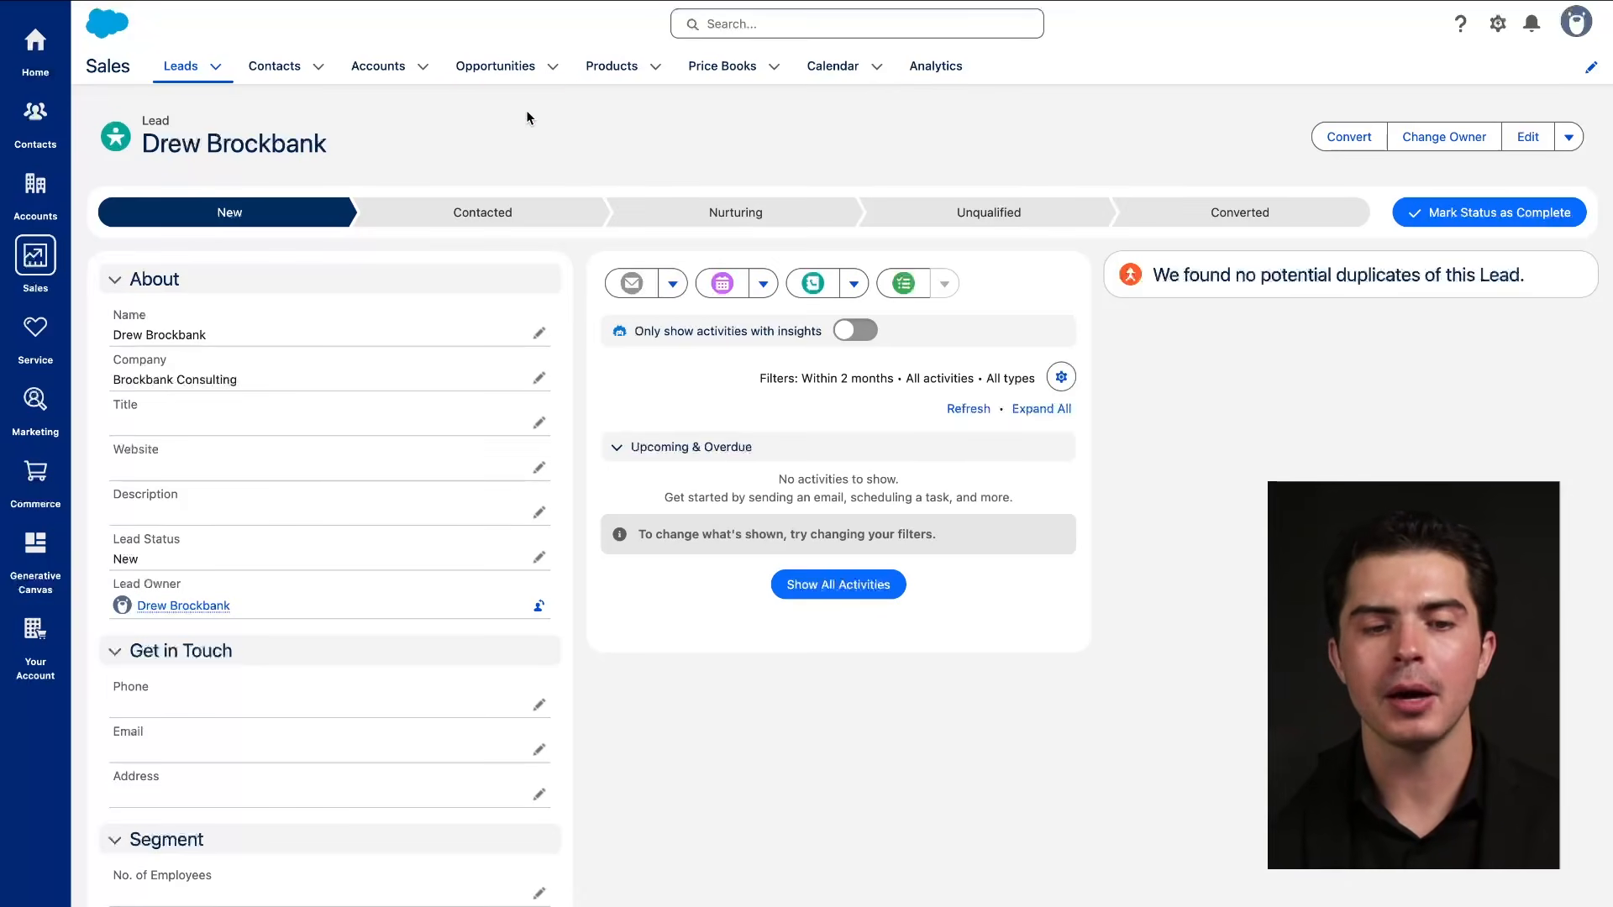
click(163, 79)
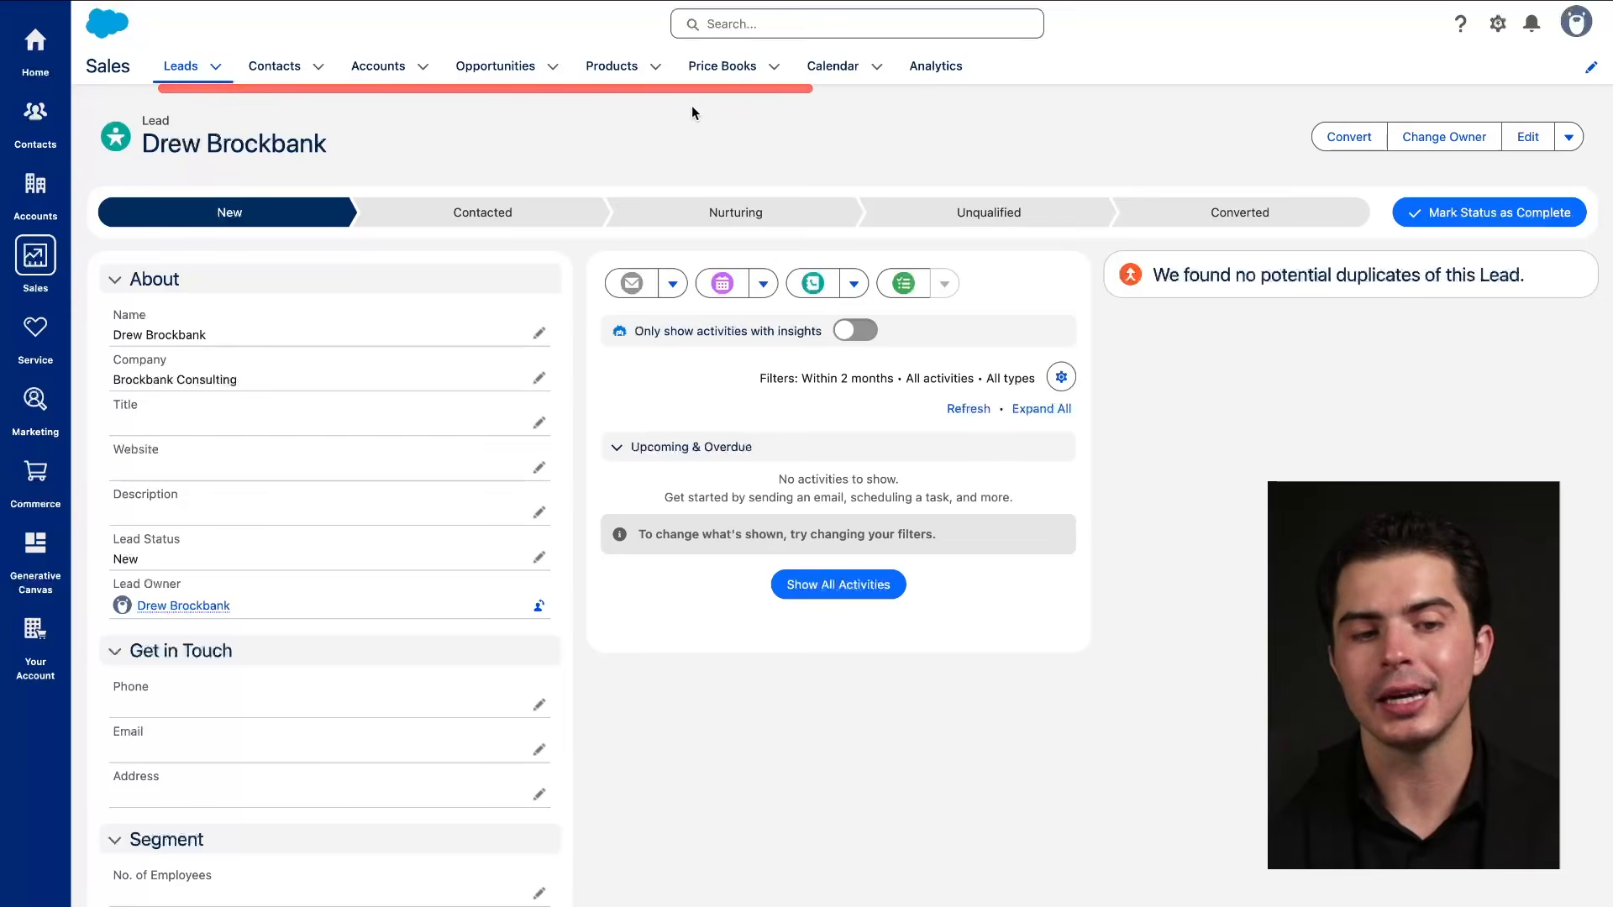
click(181, 74)
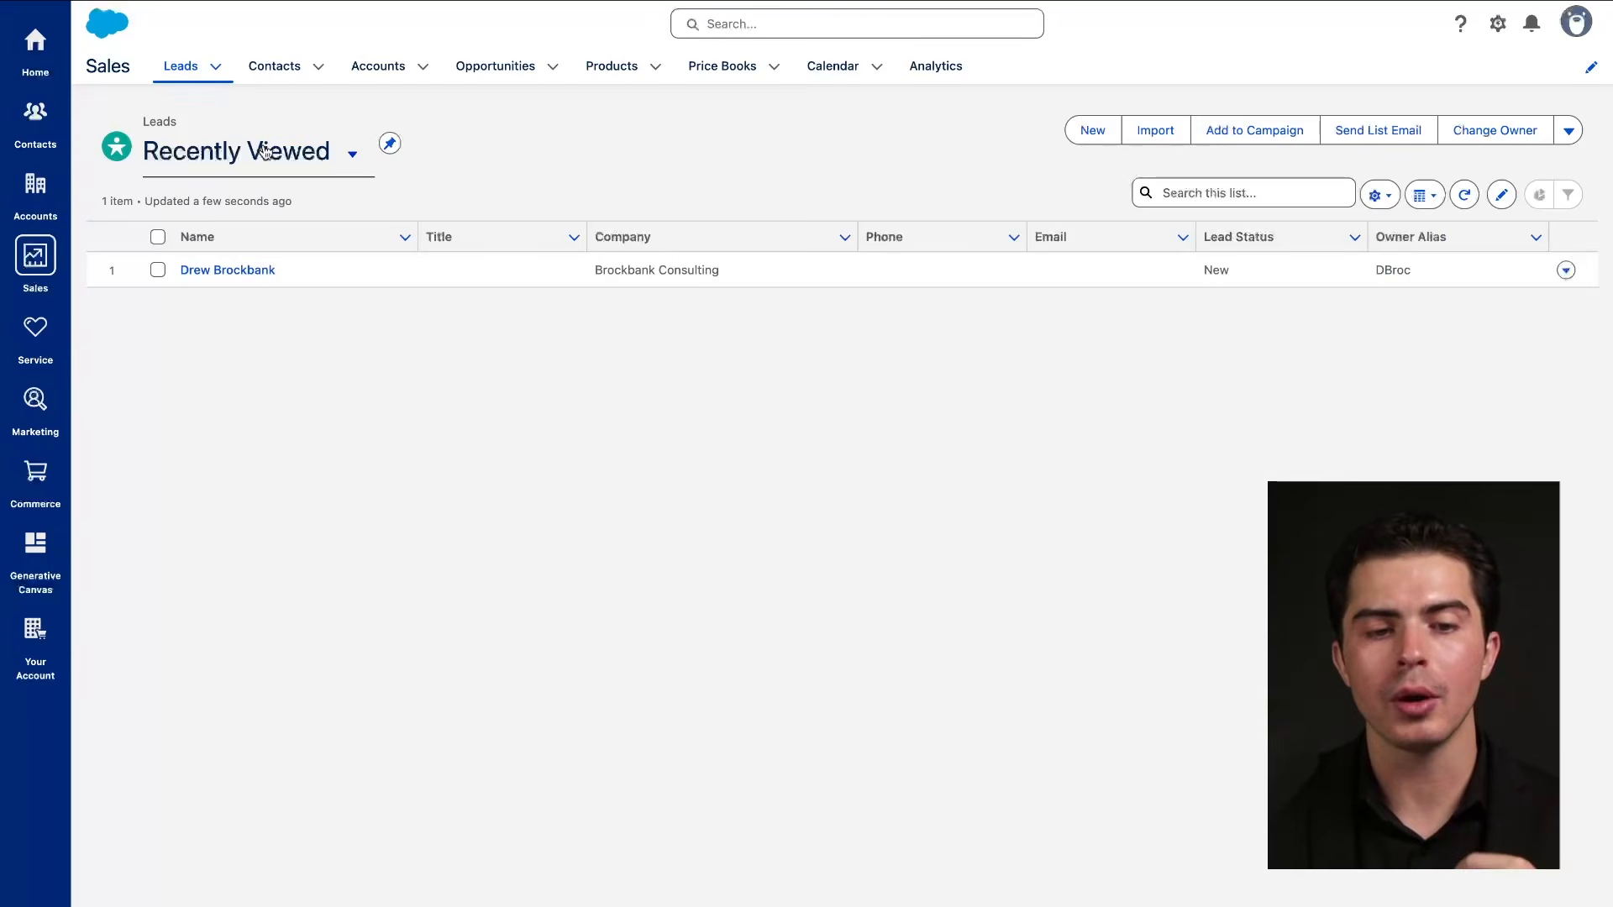
drag(150, 79, 542, 81)
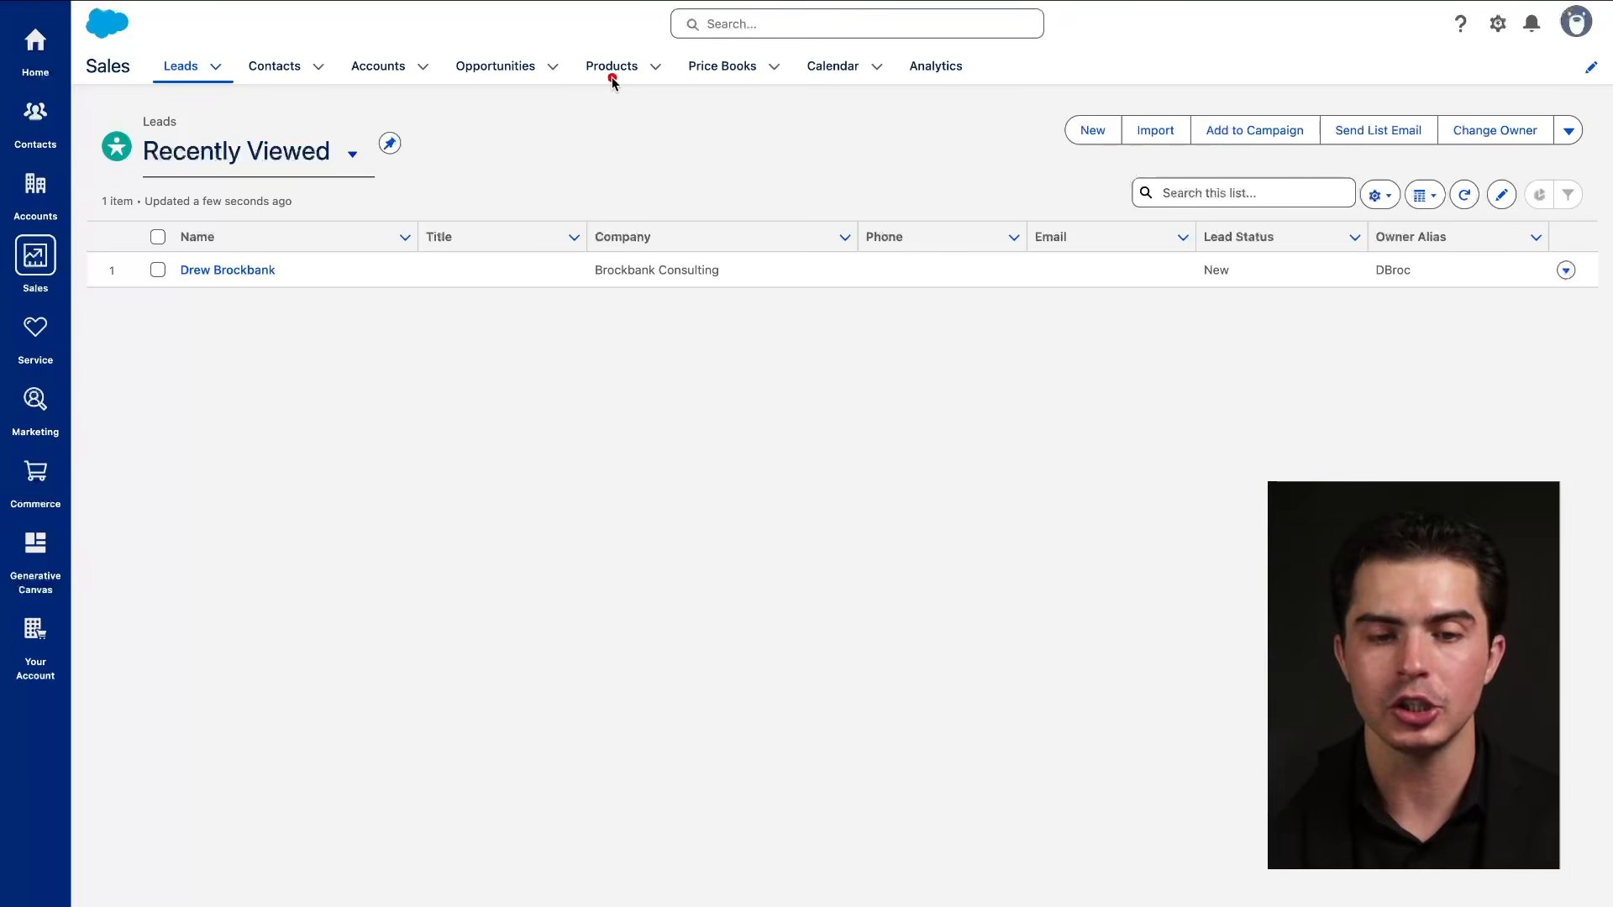
click(294, 70)
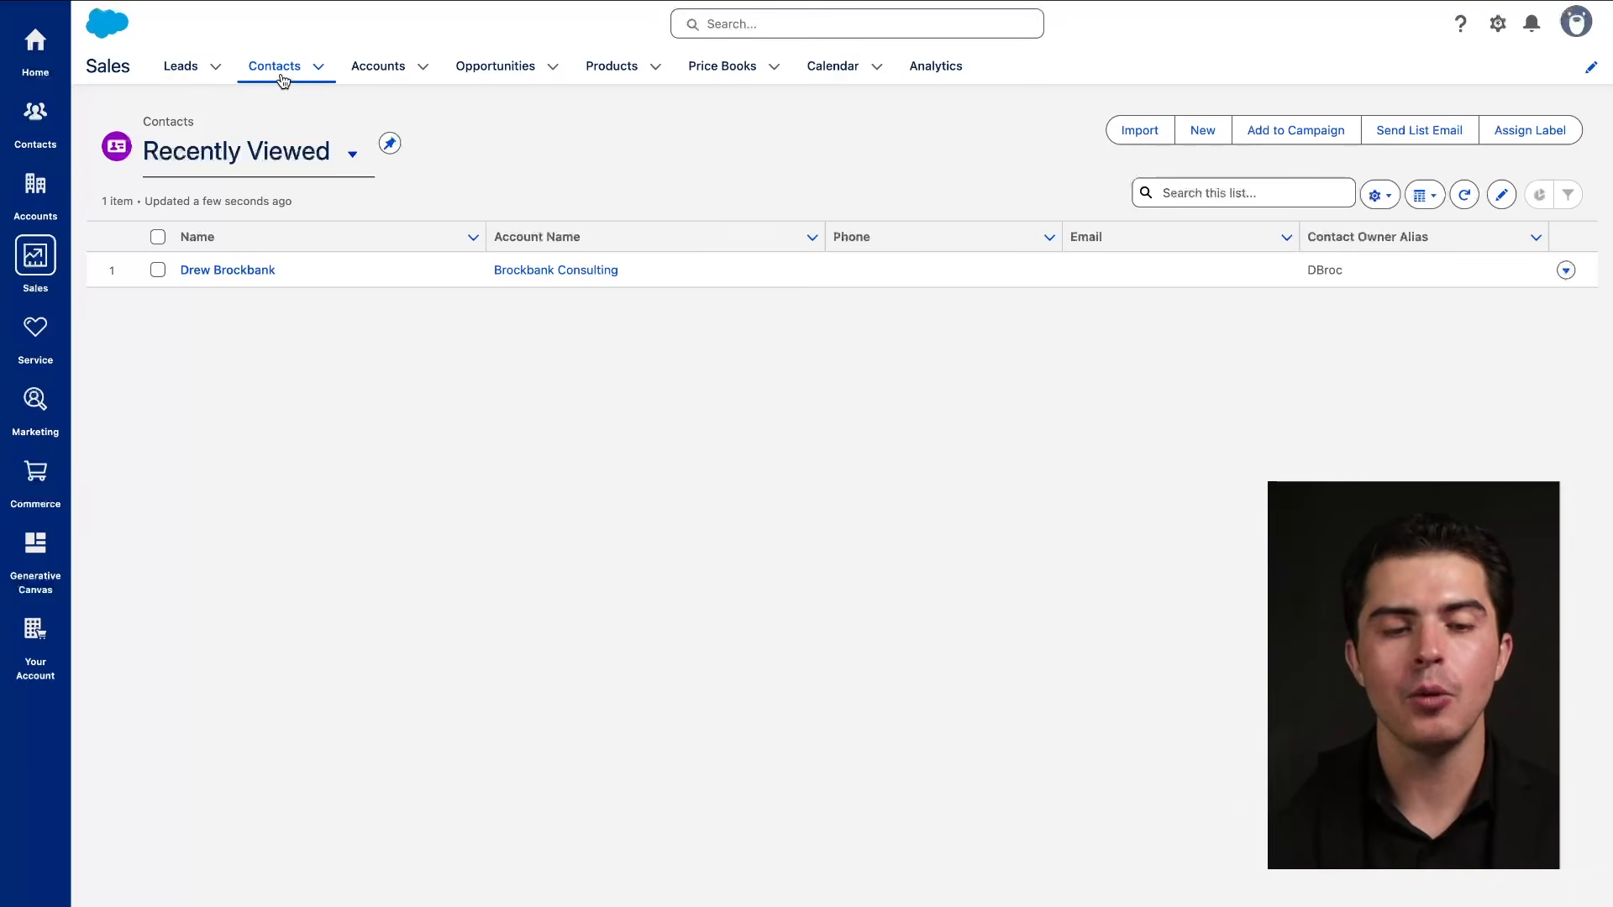
click(183, 67)
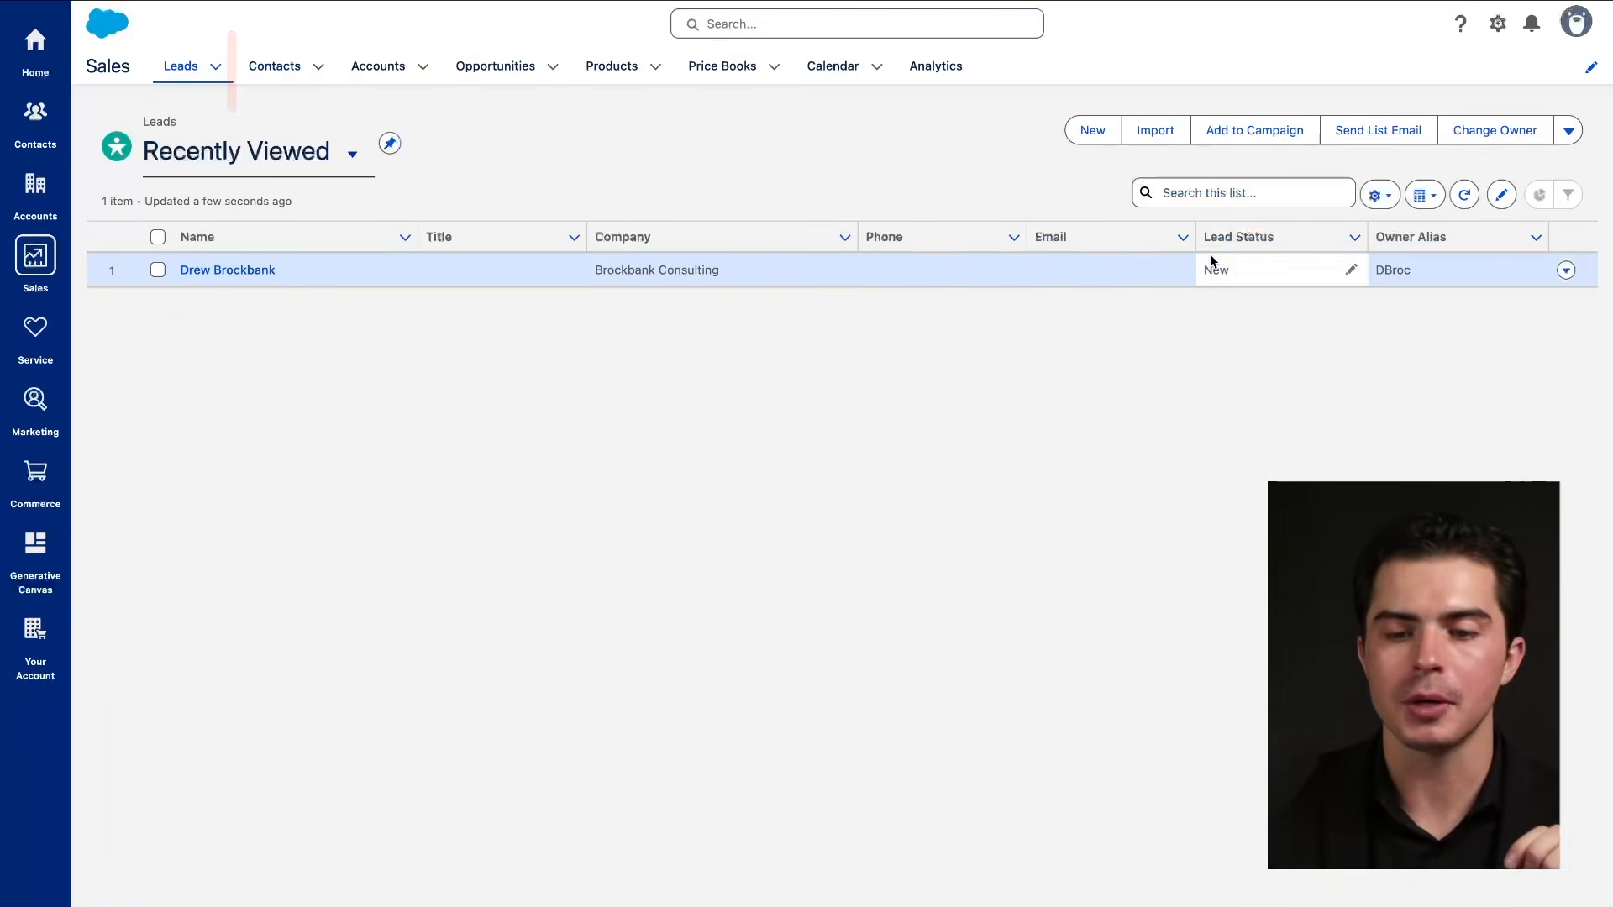
click(244, 271)
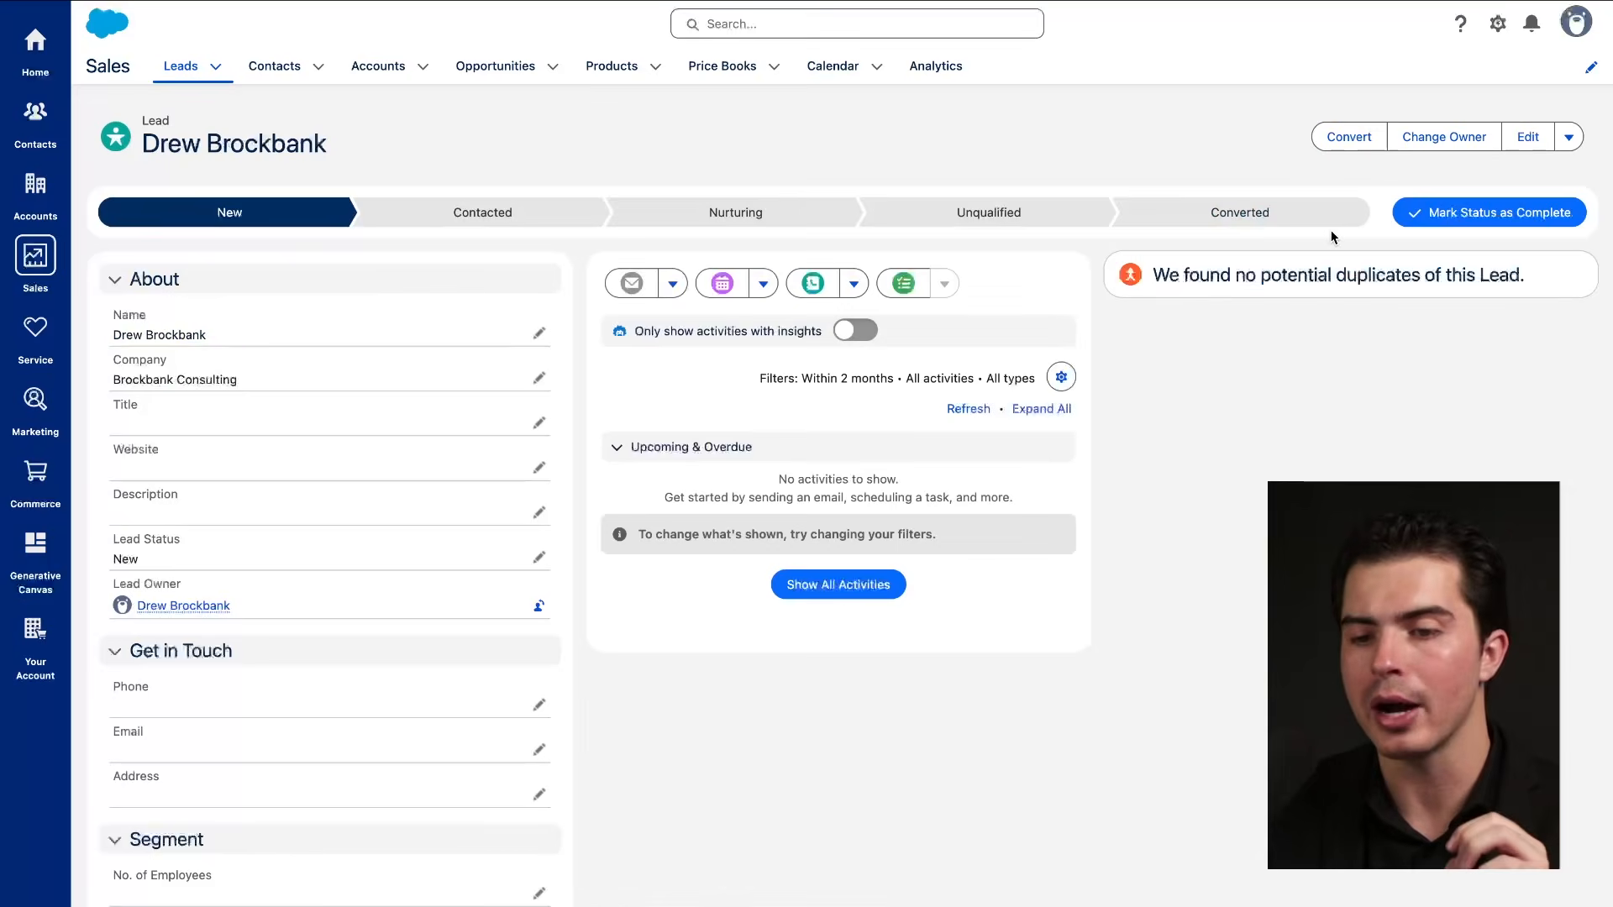
click(1345, 137)
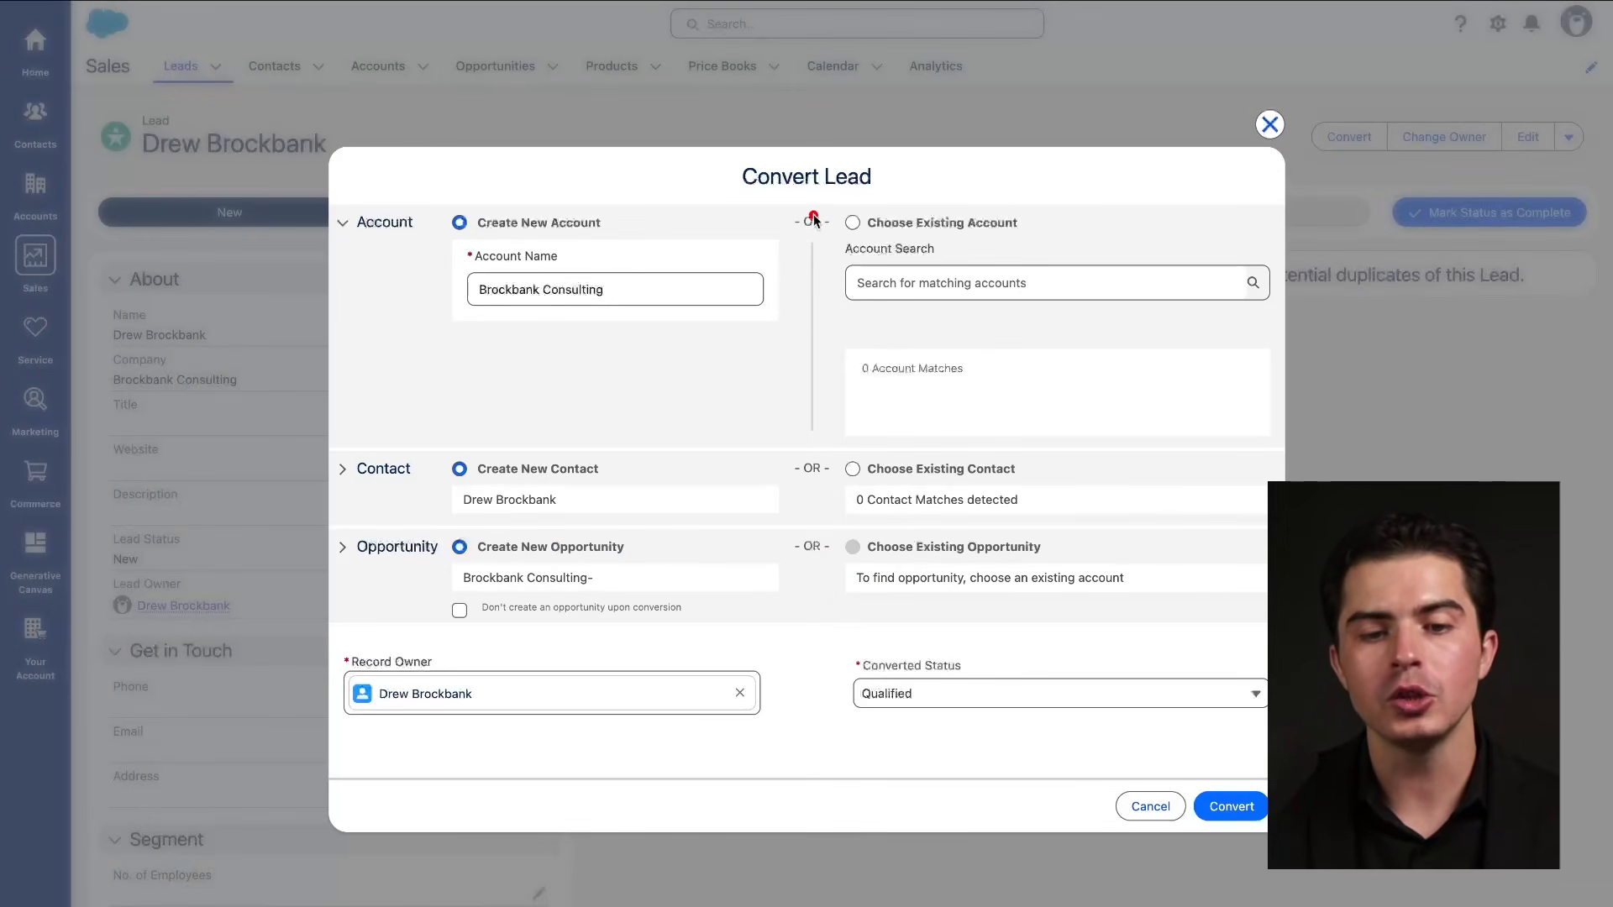
mouse_move(1069, 164)
mouse_down()
mouse_move(896, 145)
mouse_move(832, 188)
mouse_up()
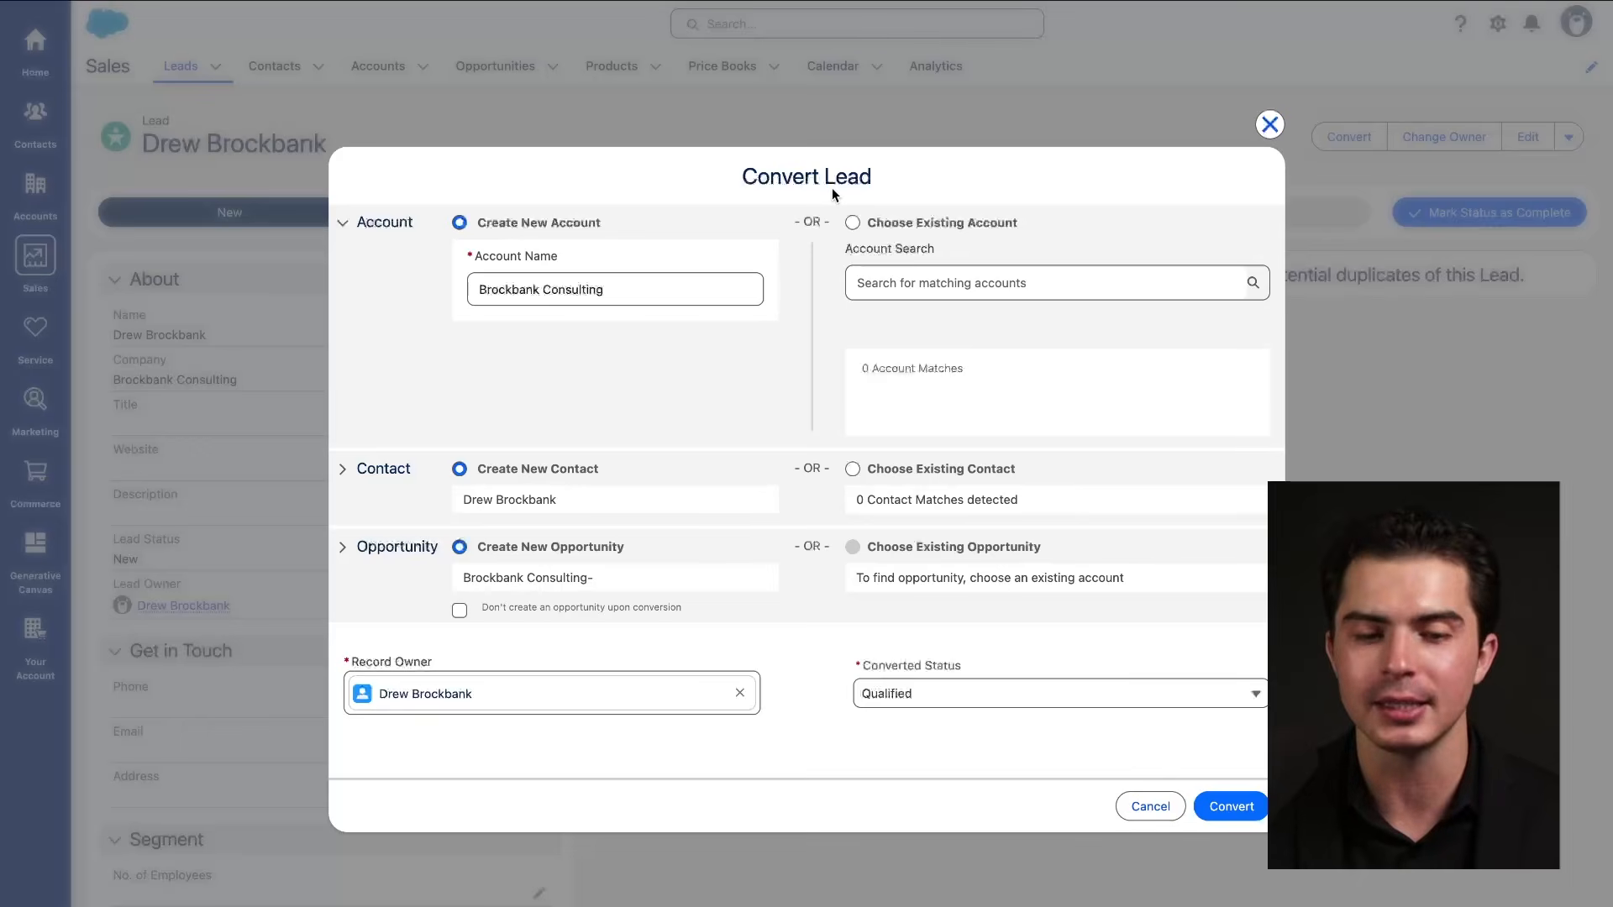
drag(375, 249, 654, 250)
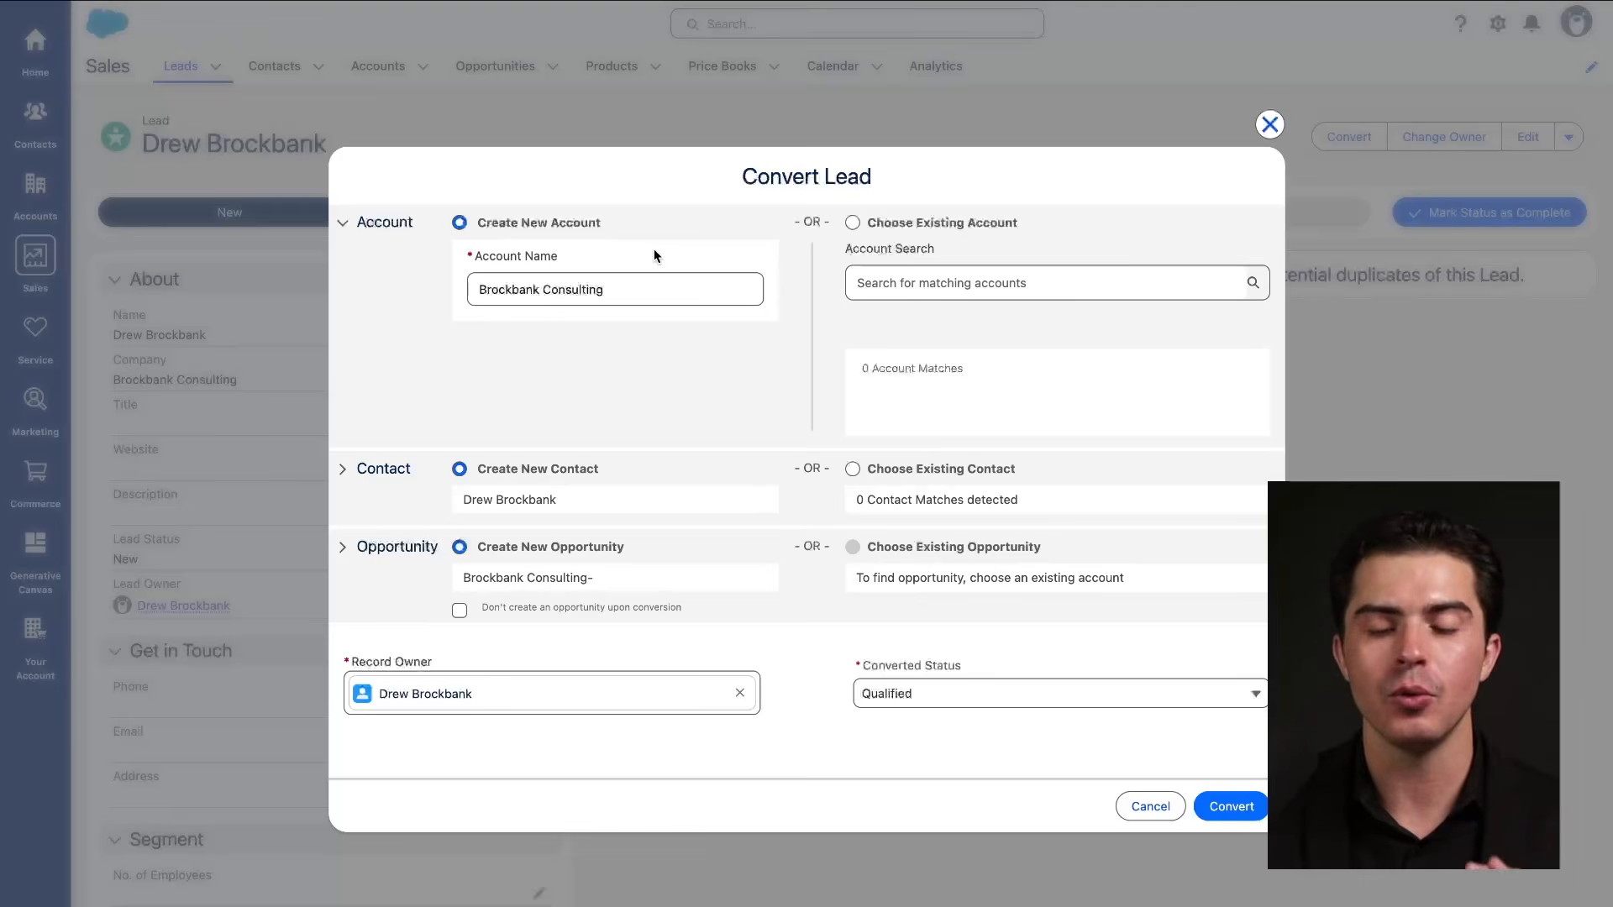
click(1269, 125)
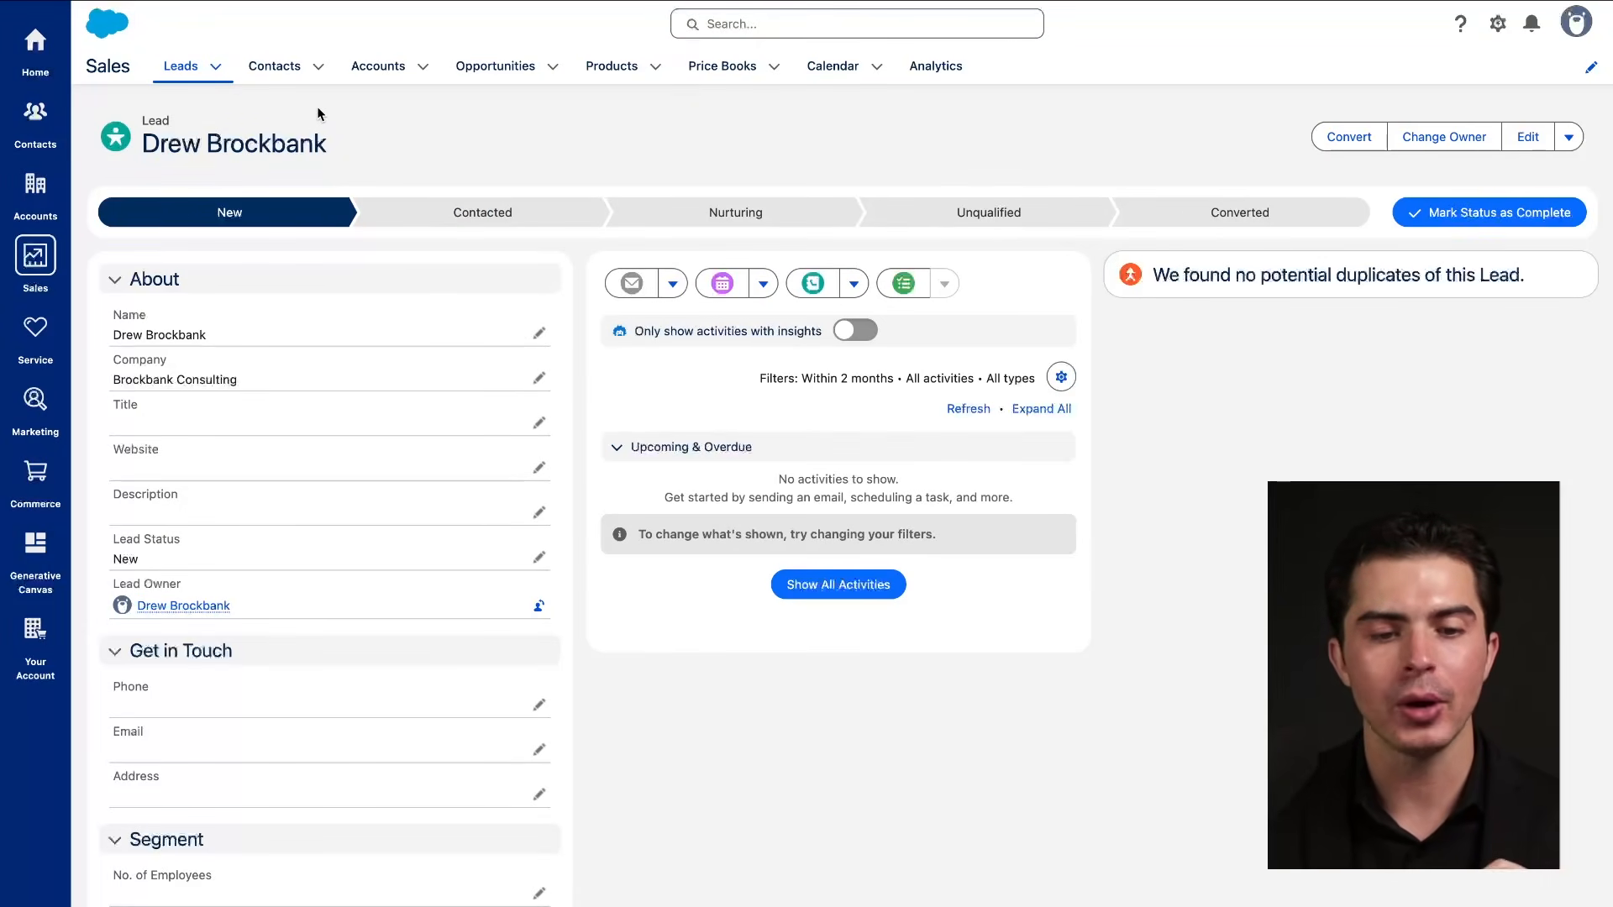
Show the Contacts Recently Viewed list with its single linked contact.
click(277, 66)
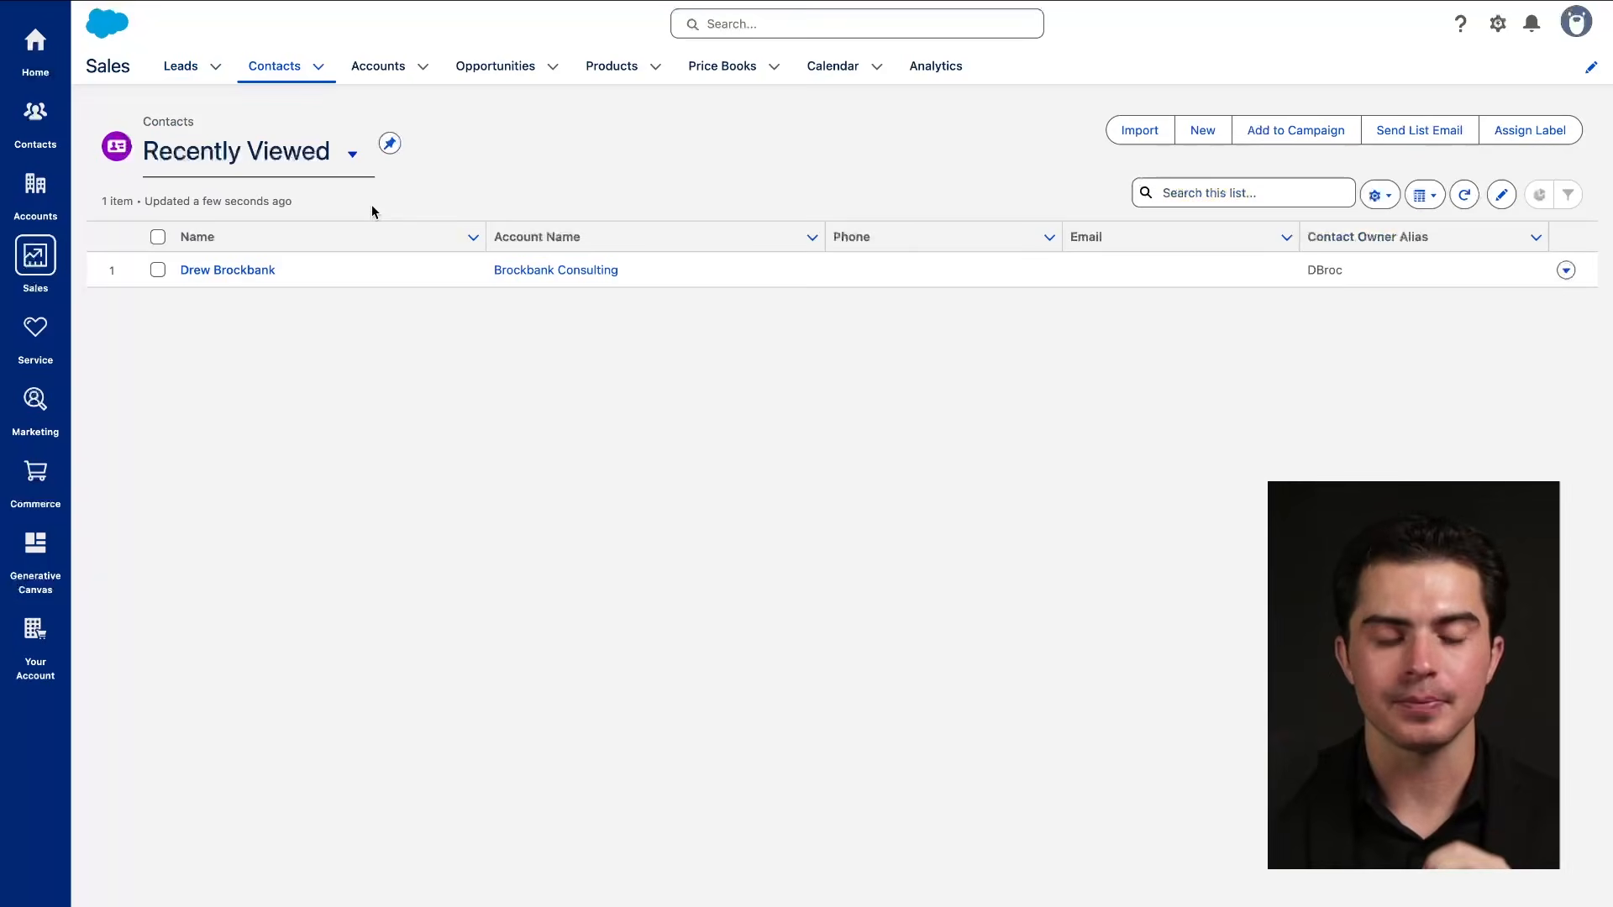
drag(168, 292, 489, 294)
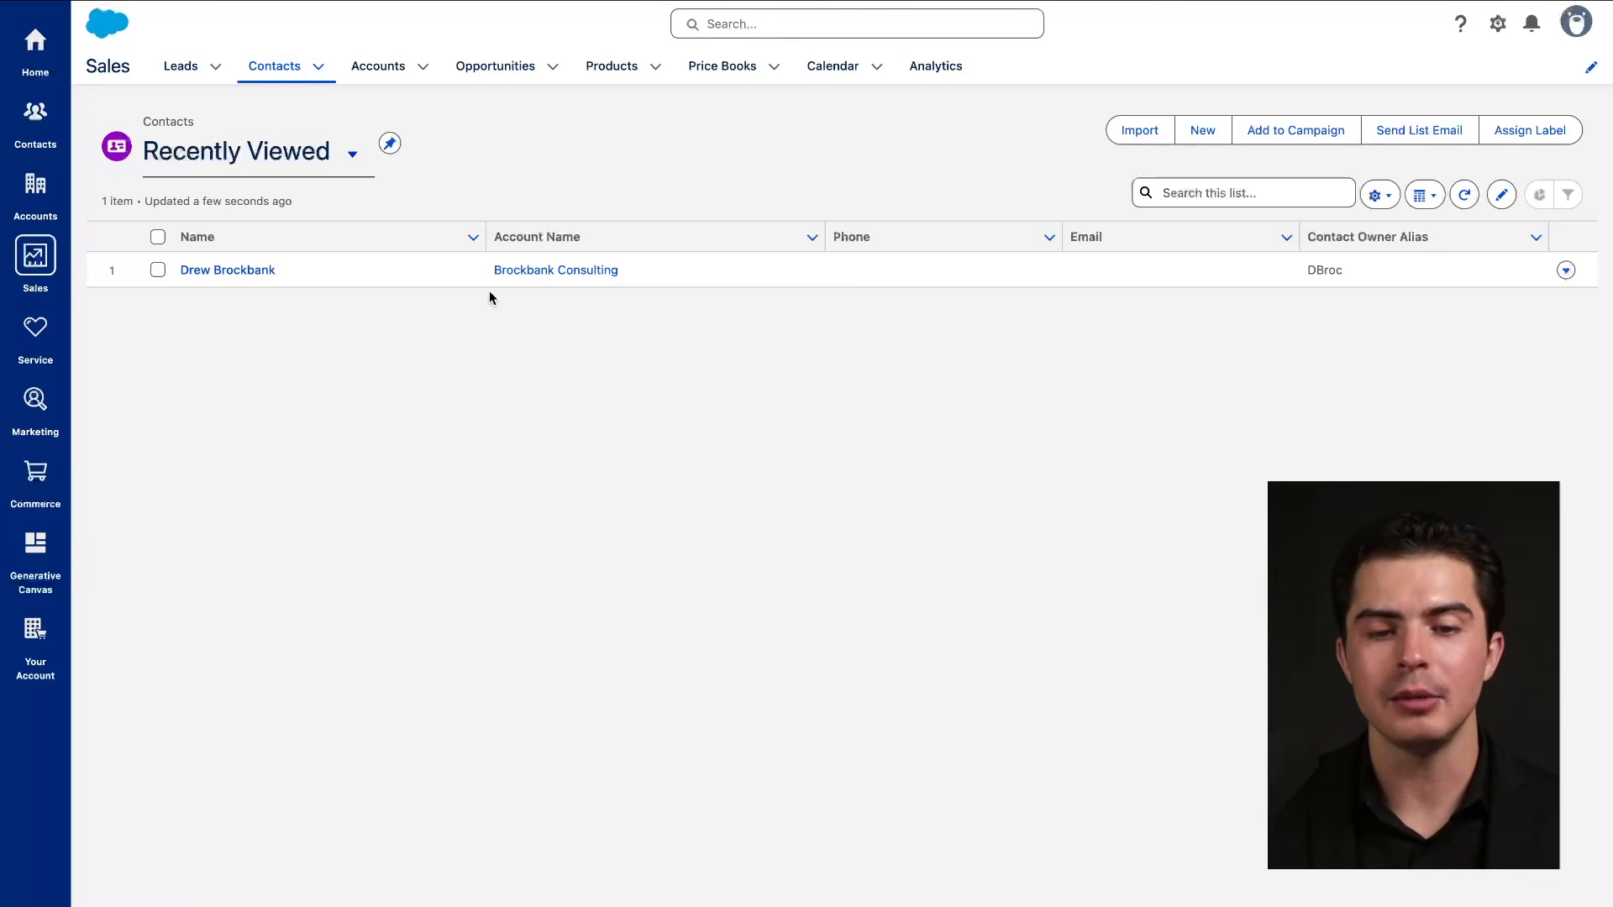
drag(153, 79, 327, 81)
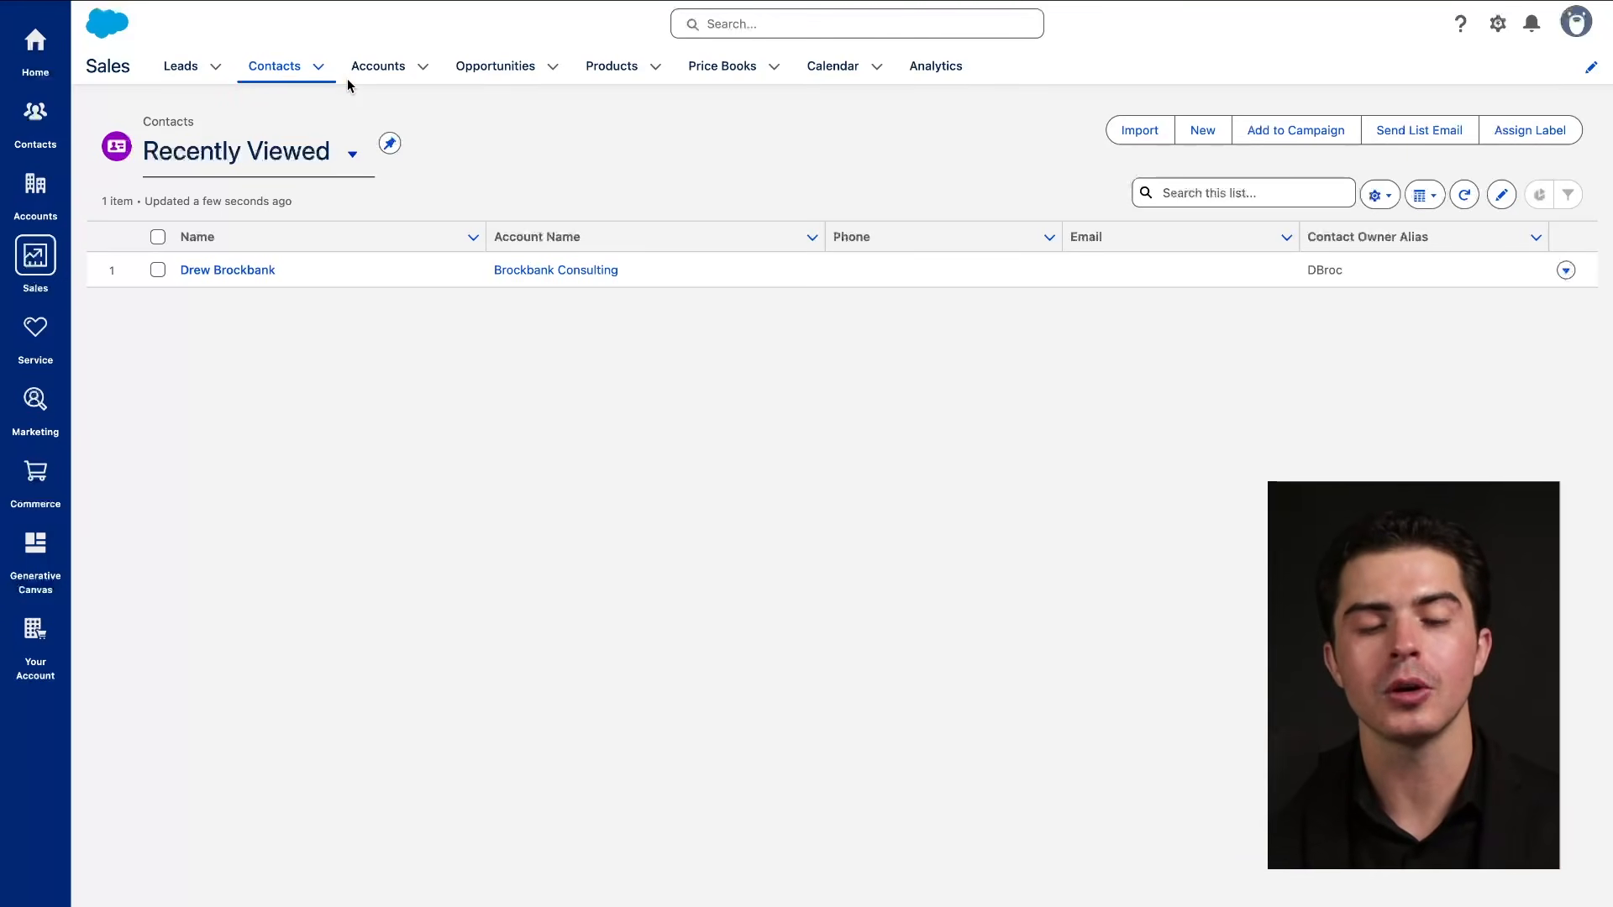
drag(346, 80, 421, 82)
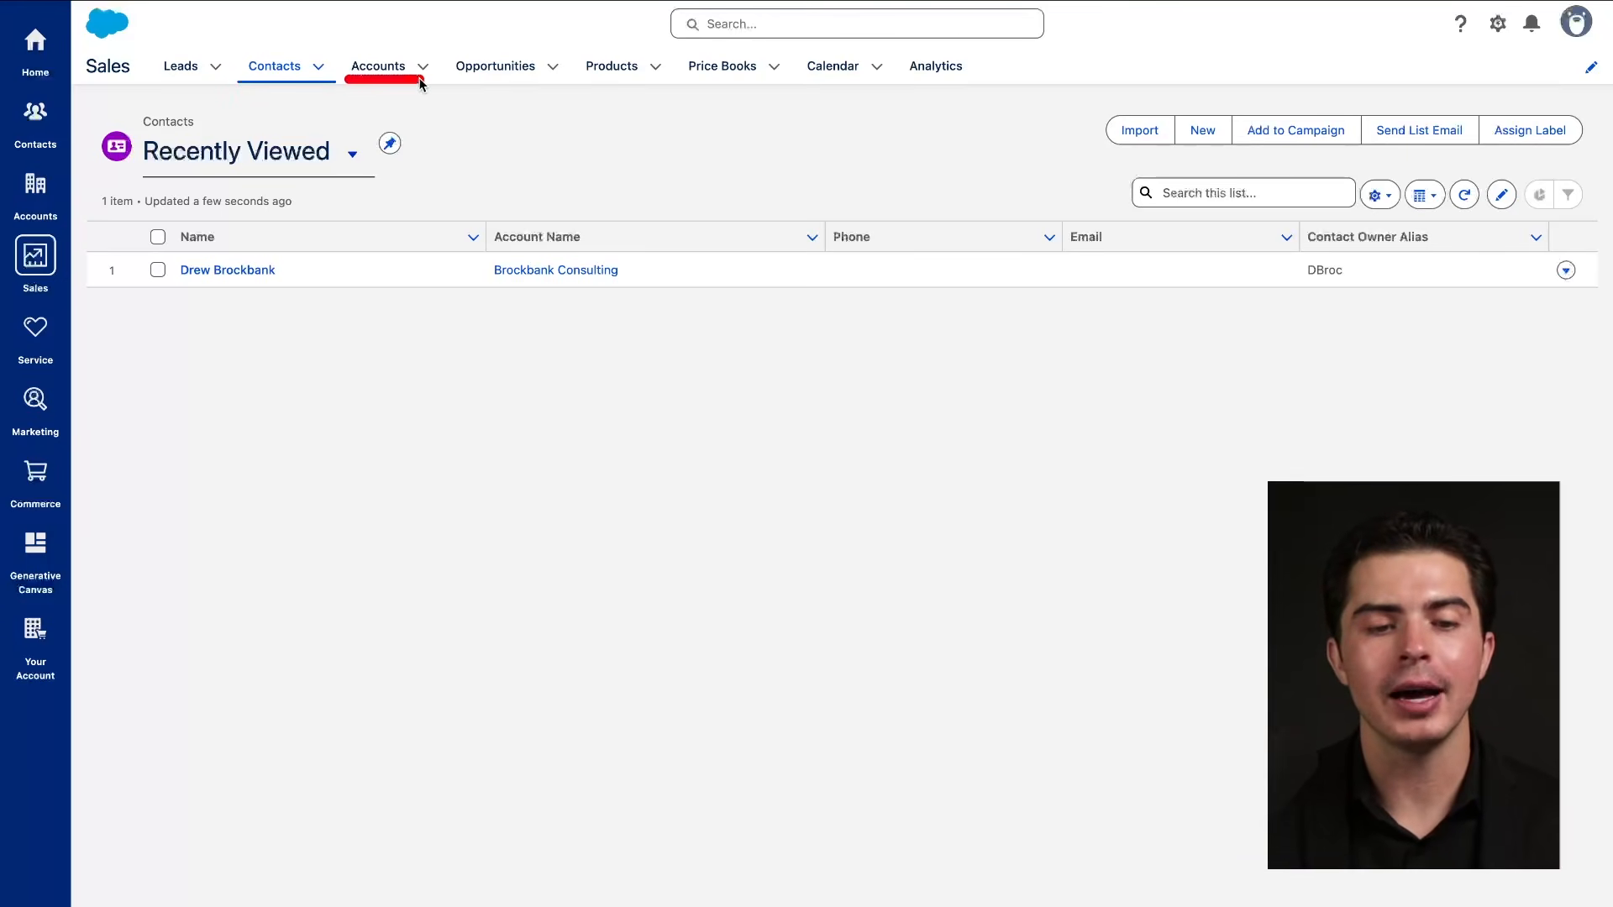
Show the Accounts Recently Viewed list and expand its List Views menu.
click(384, 68)
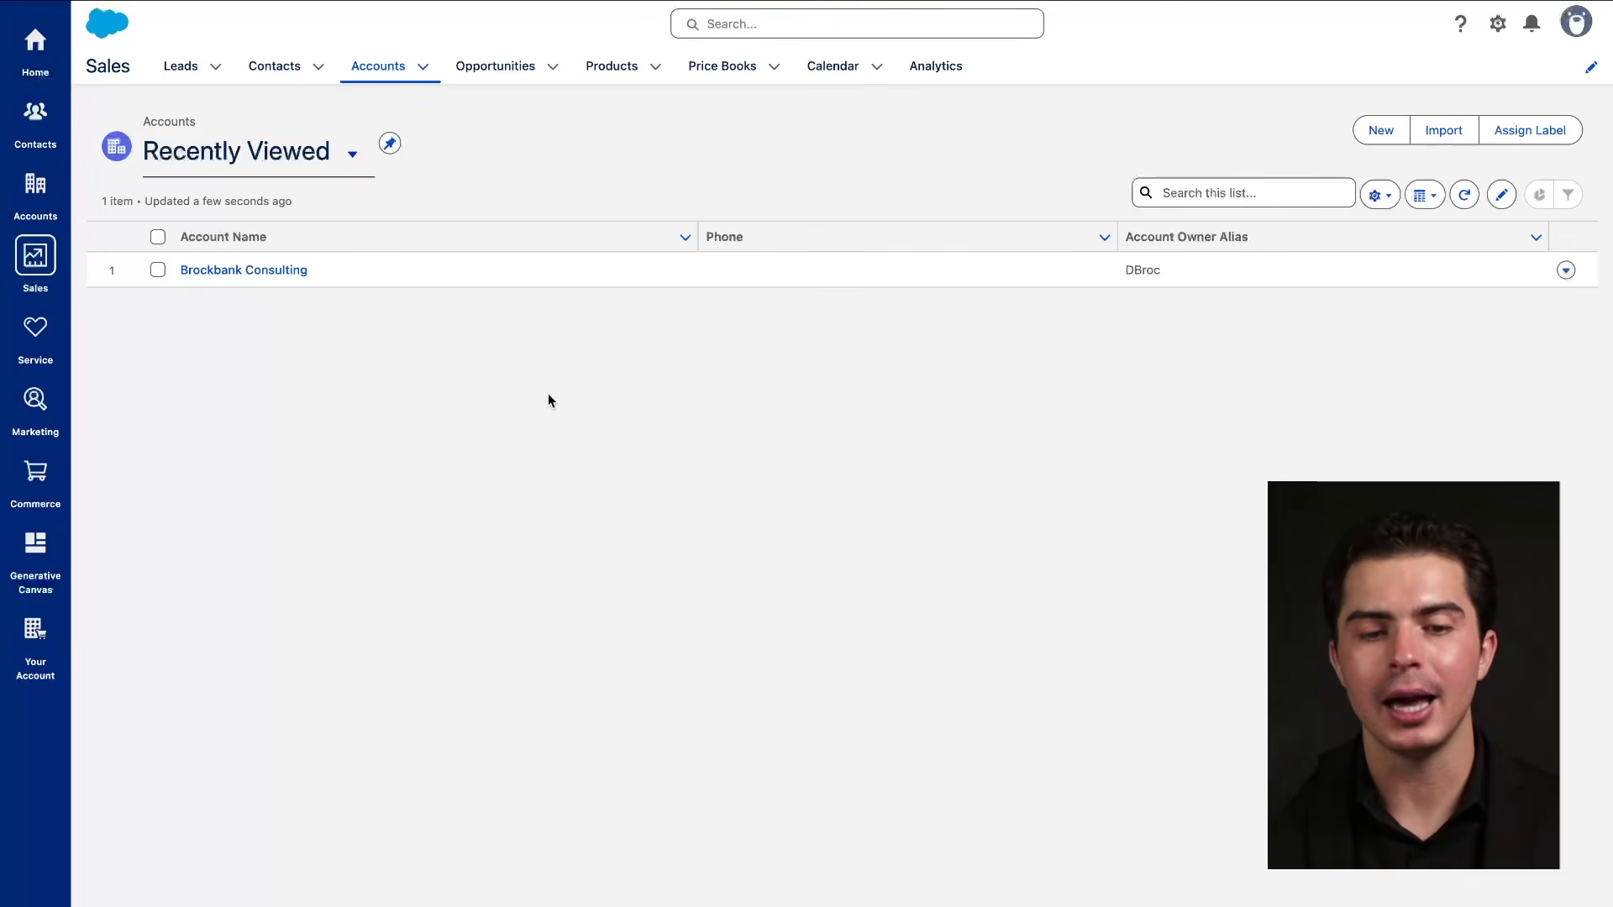
mouse_move(1605, 95)
mouse_down()
mouse_move(4, 88)
mouse_move(37, 906)
mouse_up()
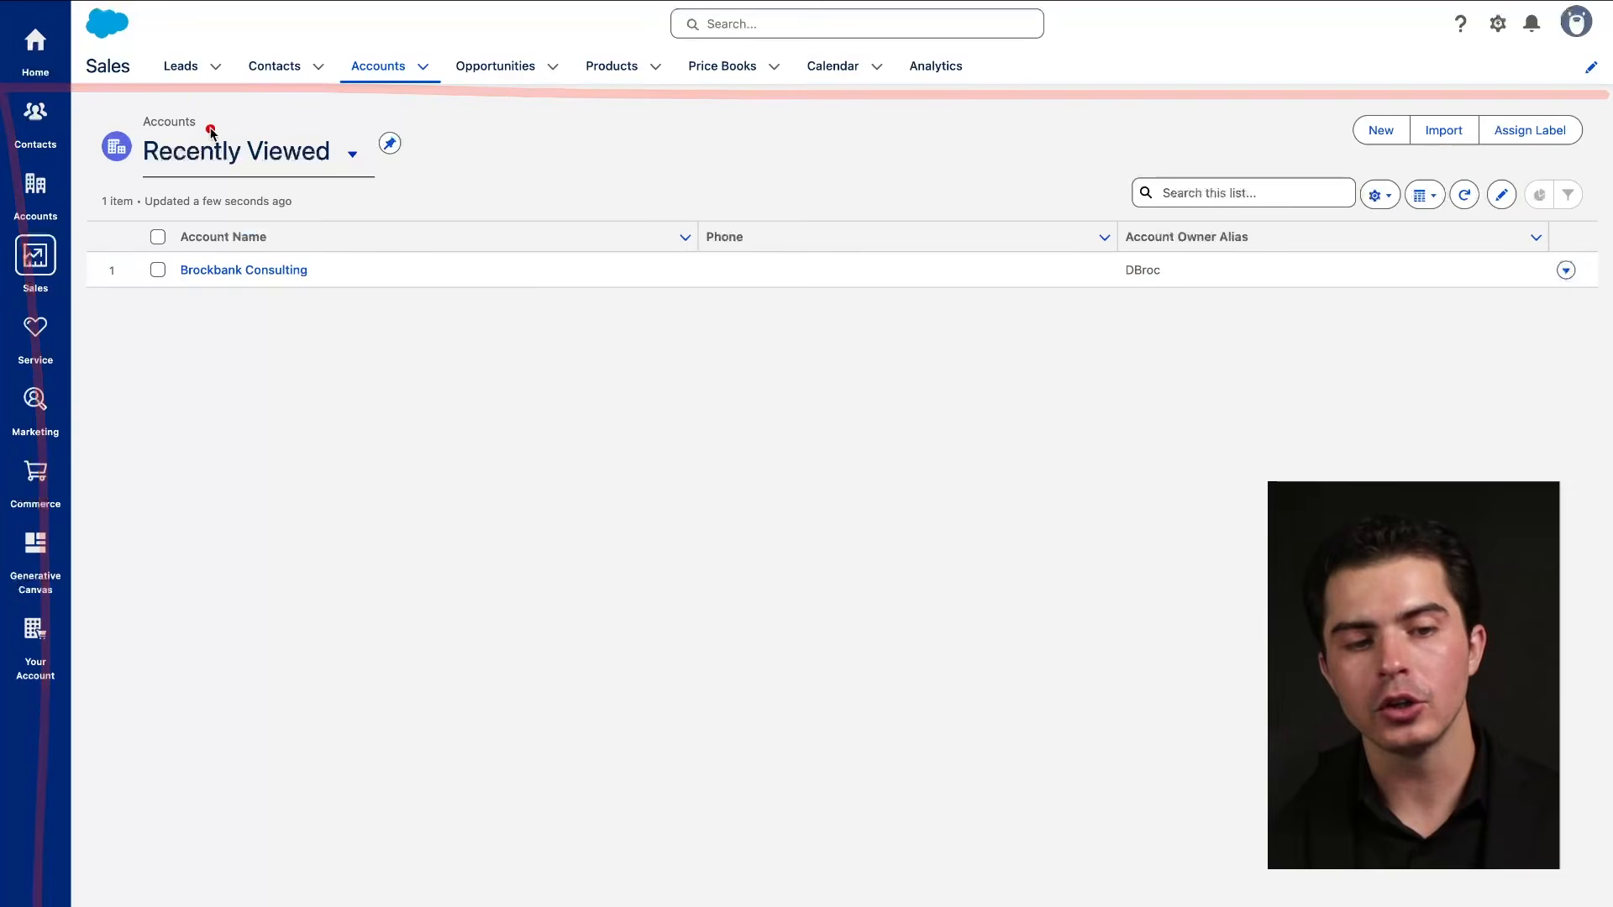
drag(147, 135, 219, 132)
drag(134, 171, 315, 171)
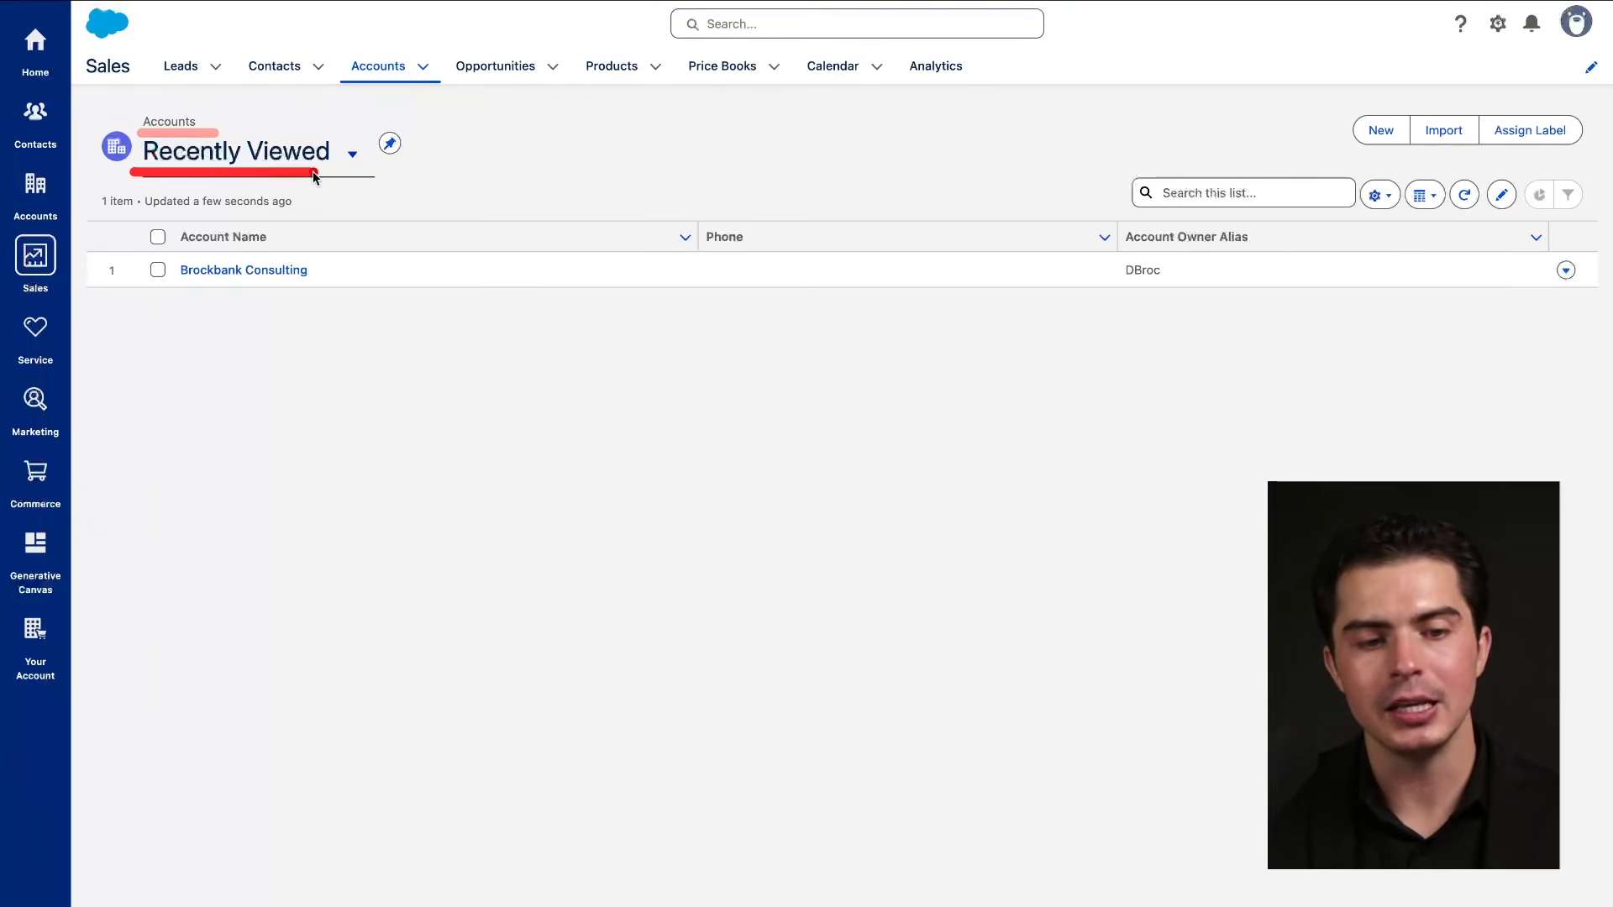
click(352, 155)
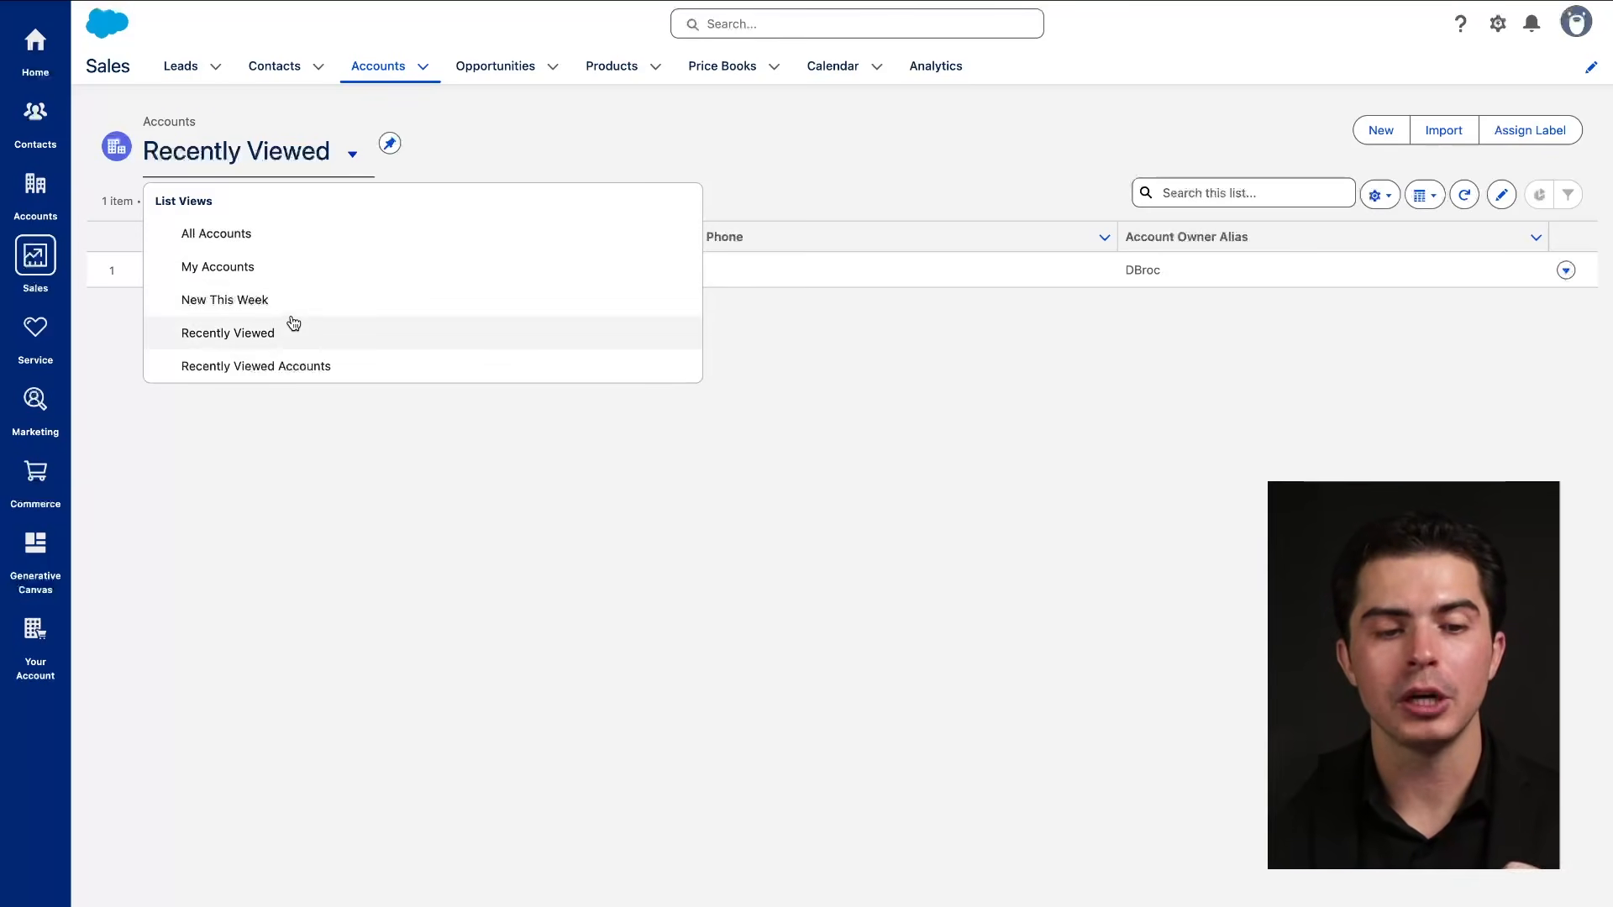
Cycle through the All Accounts, My Accounts and New This Week views, ending on Recently Viewed.
click(292, 232)
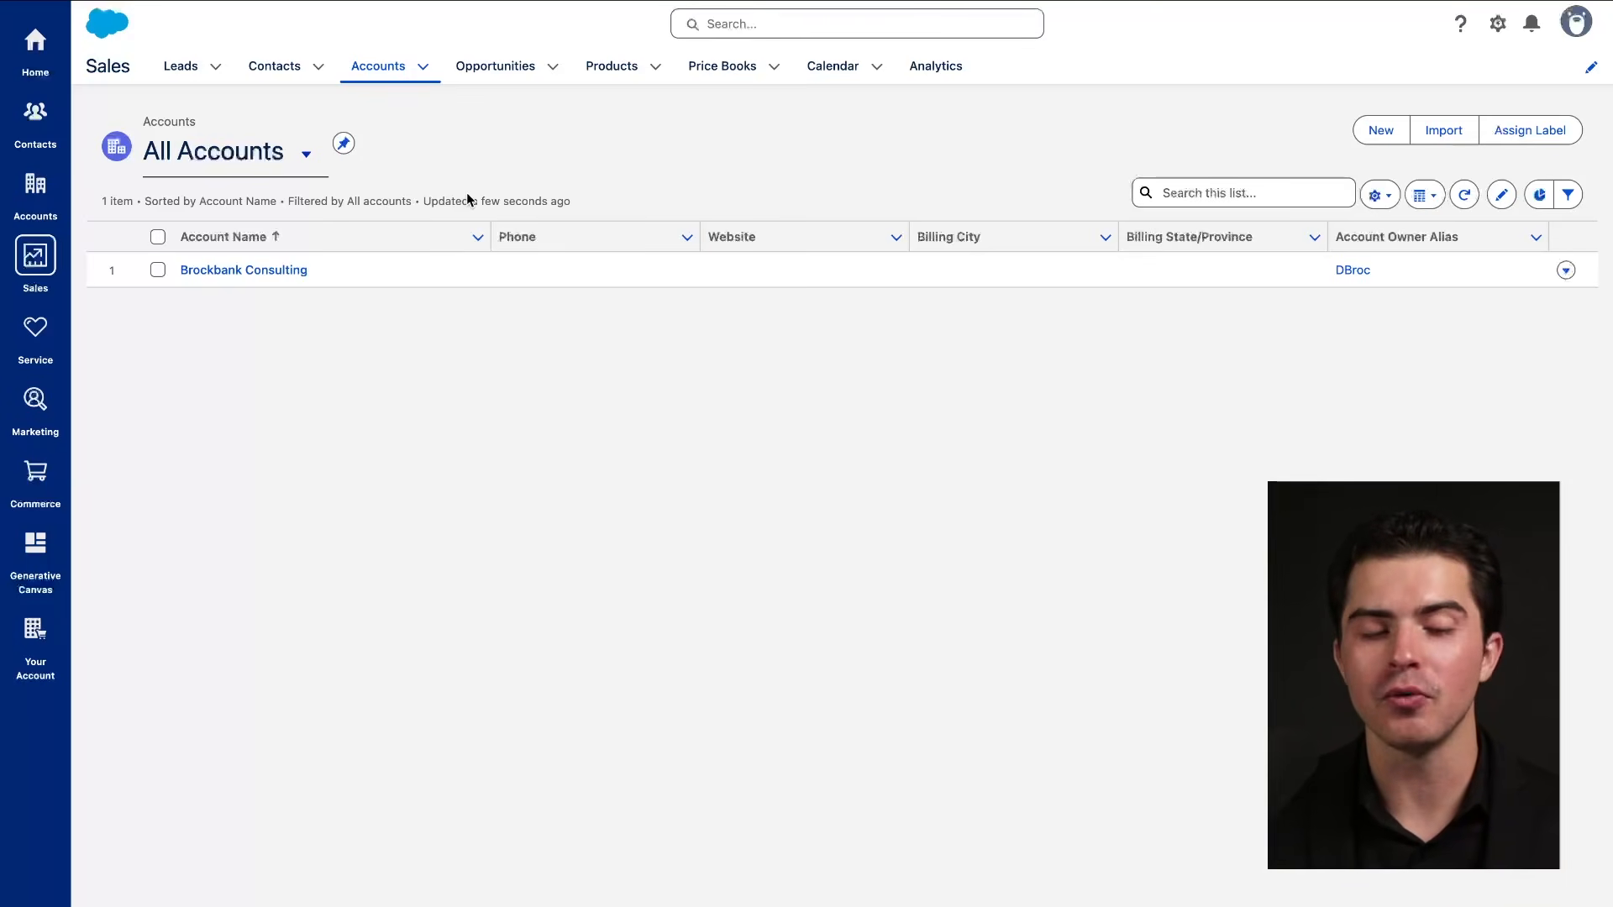
click(280, 158)
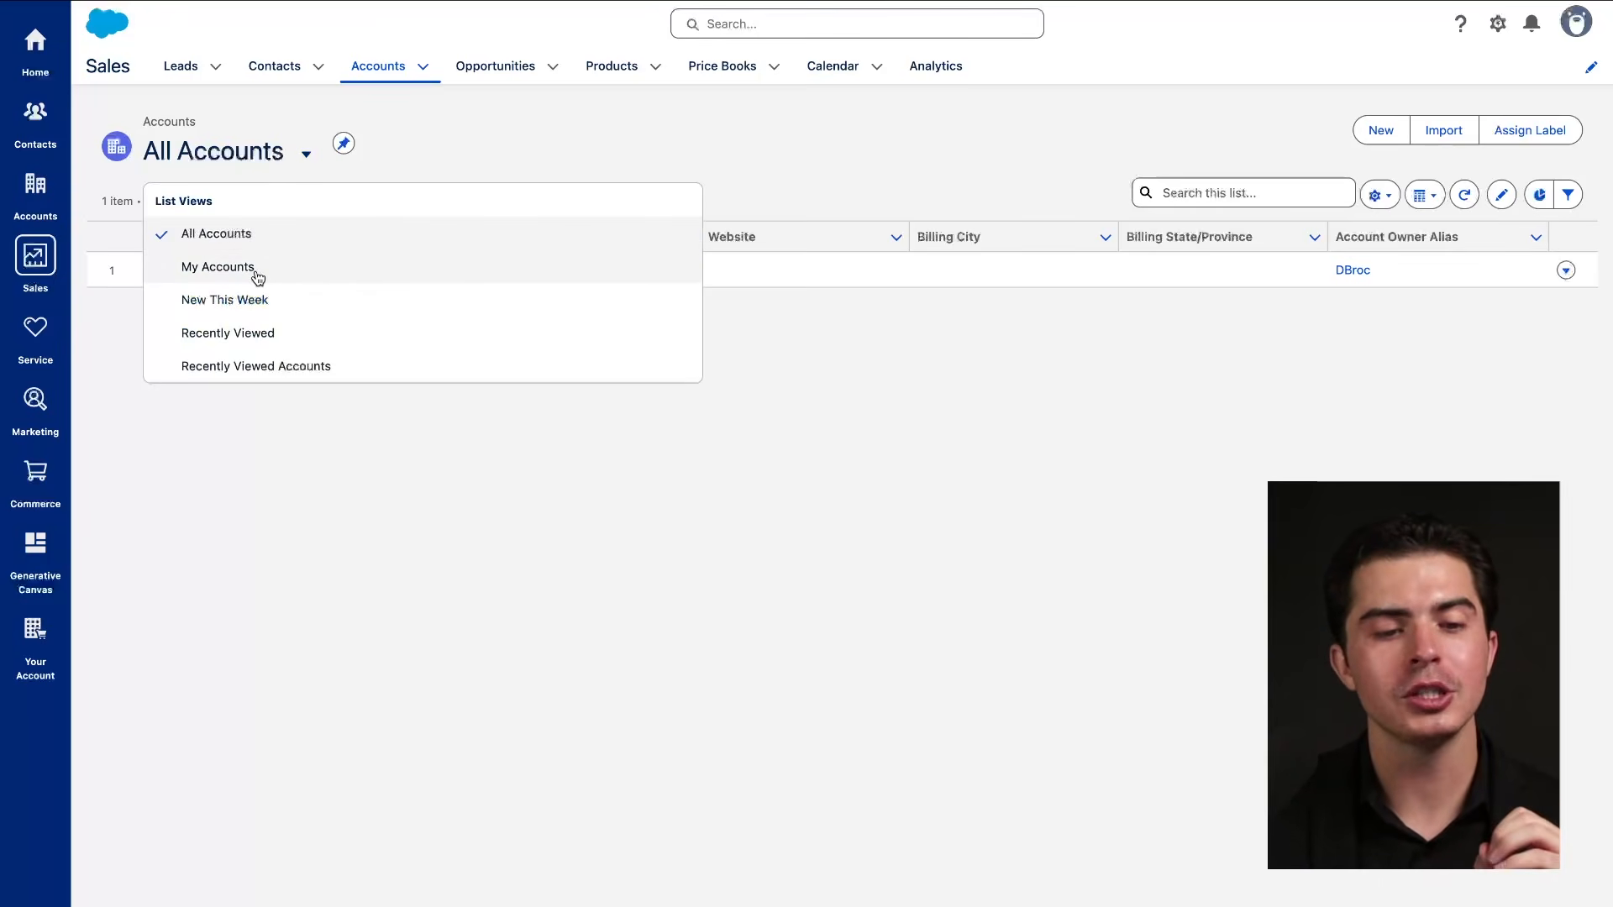
click(257, 268)
click(260, 167)
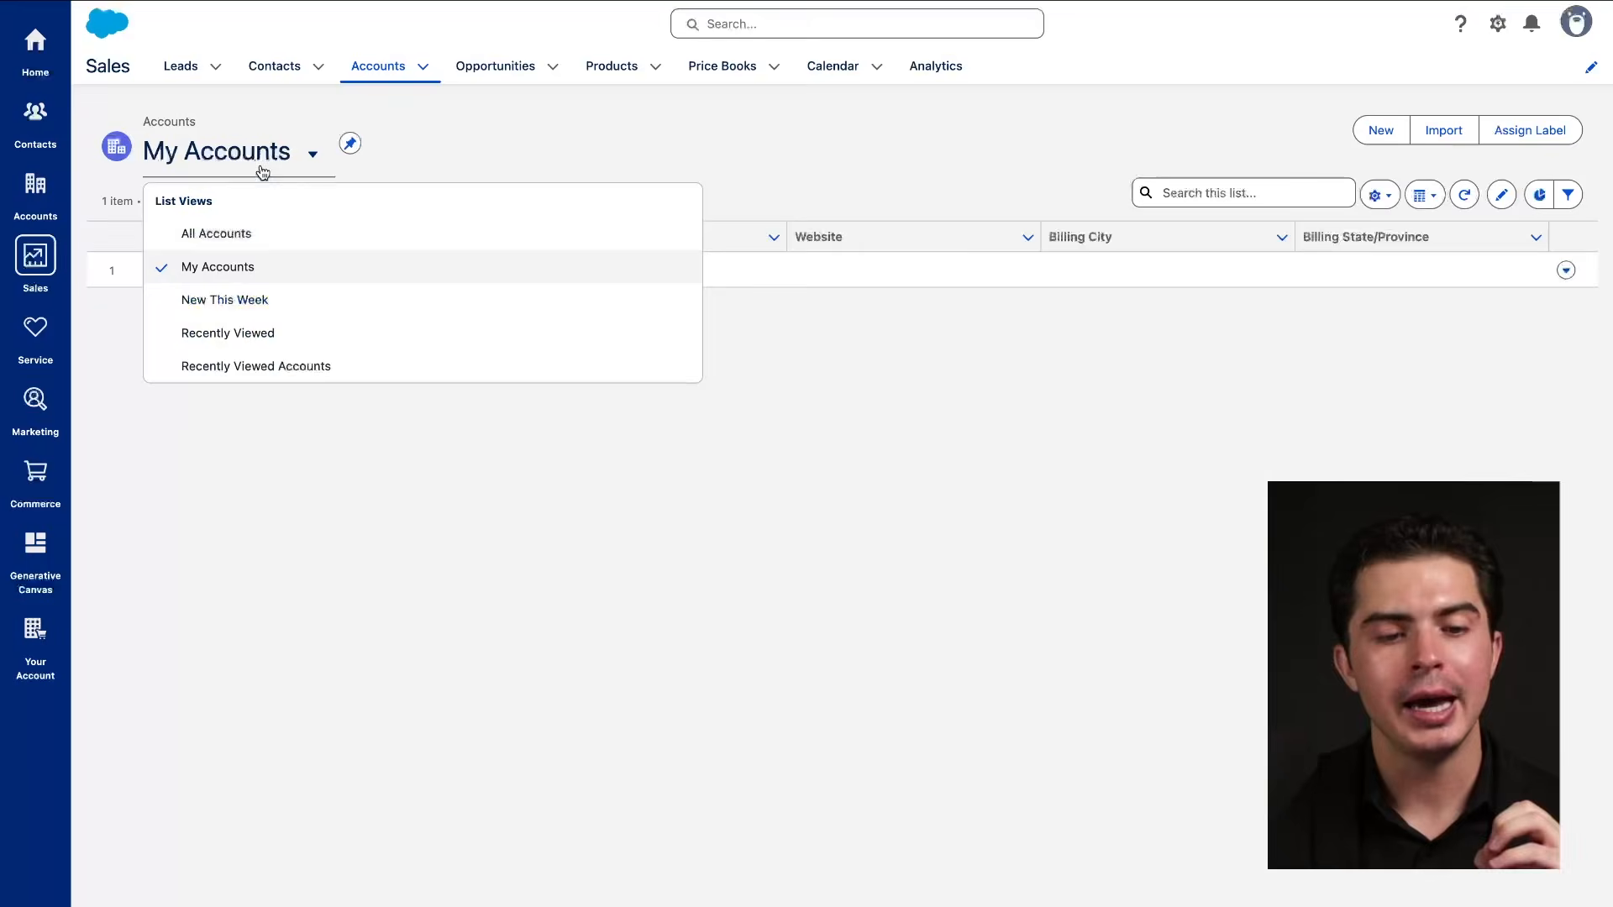
click(260, 299)
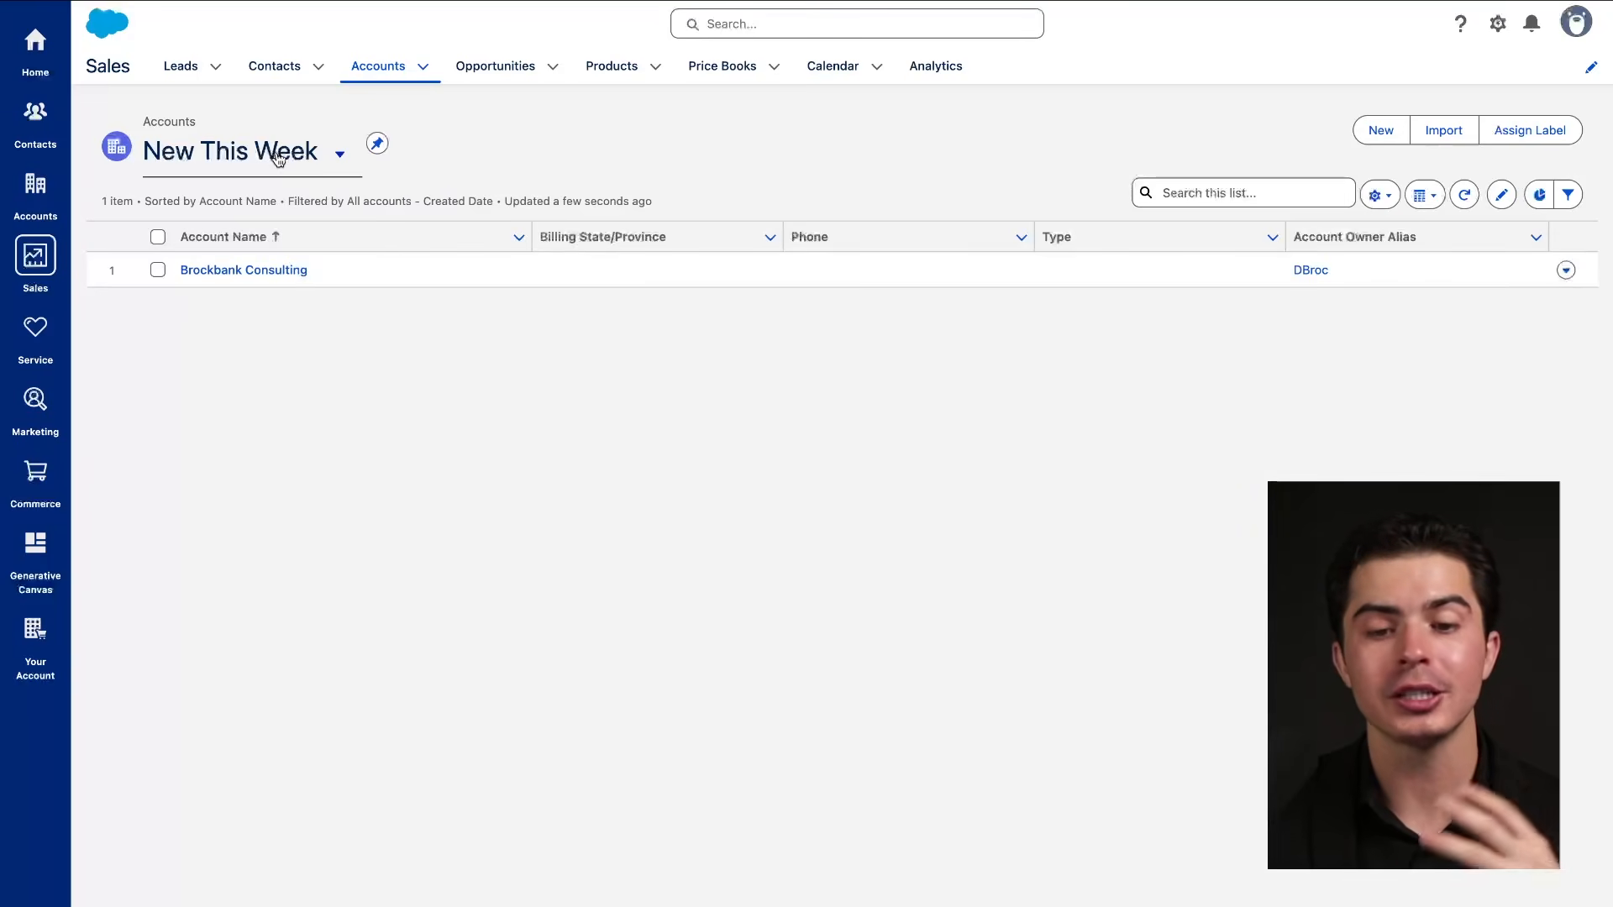
click(280, 157)
click(284, 333)
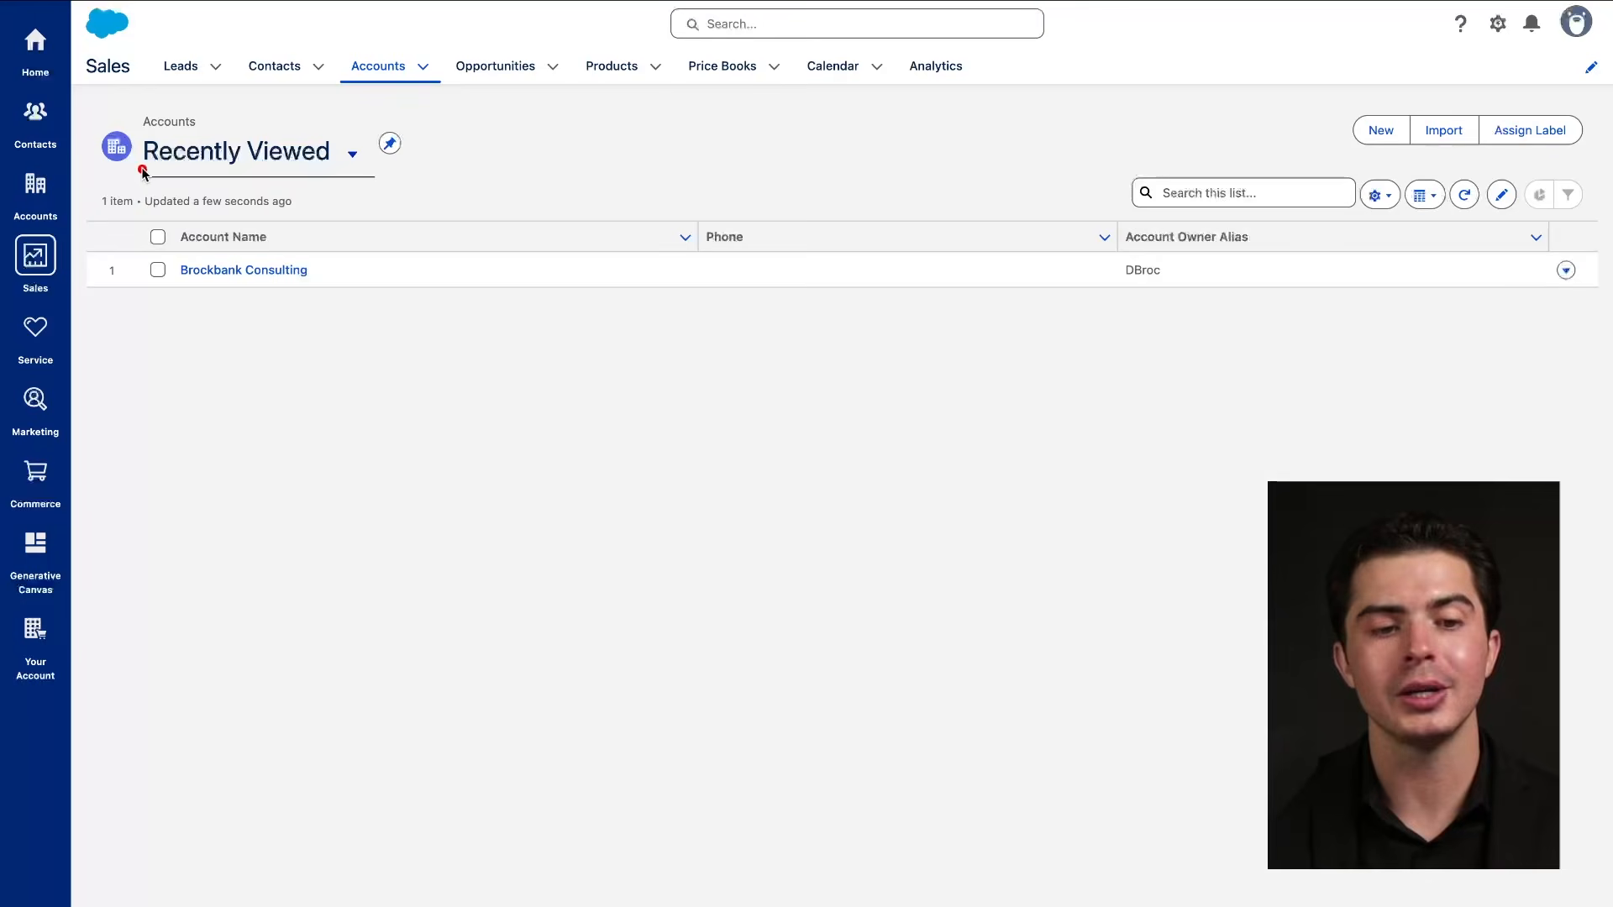
drag(142, 172, 356, 168)
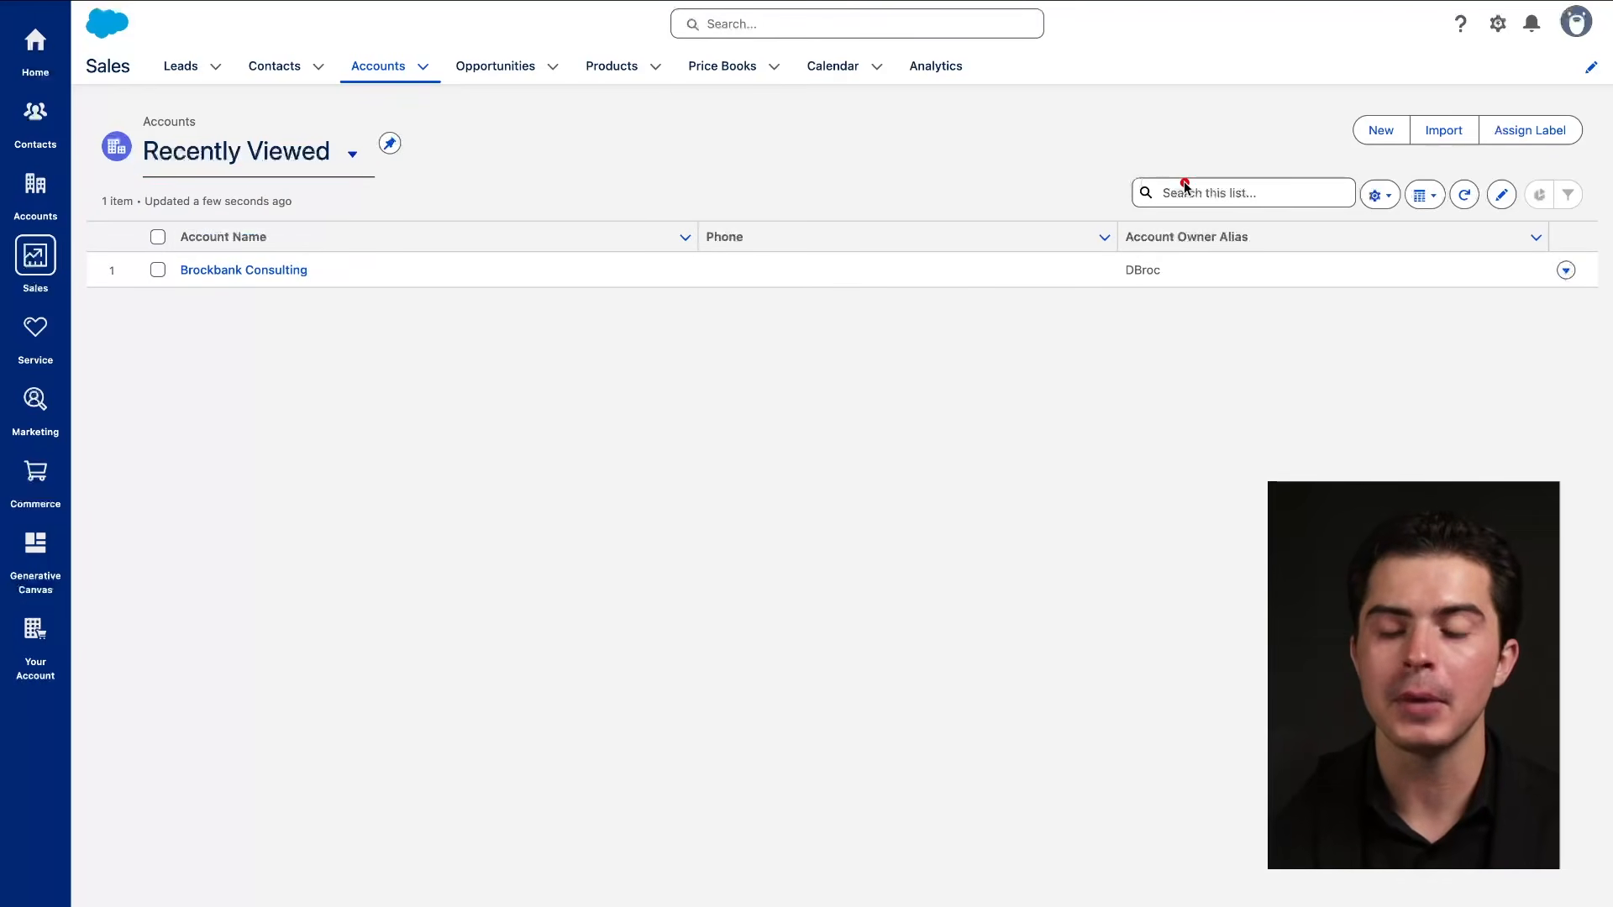
mouse_move(1185, 187)
mouse_down()
mouse_move(1313, 208)
mouse_move(1130, 181)
mouse_move(1378, 191)
mouse_up()
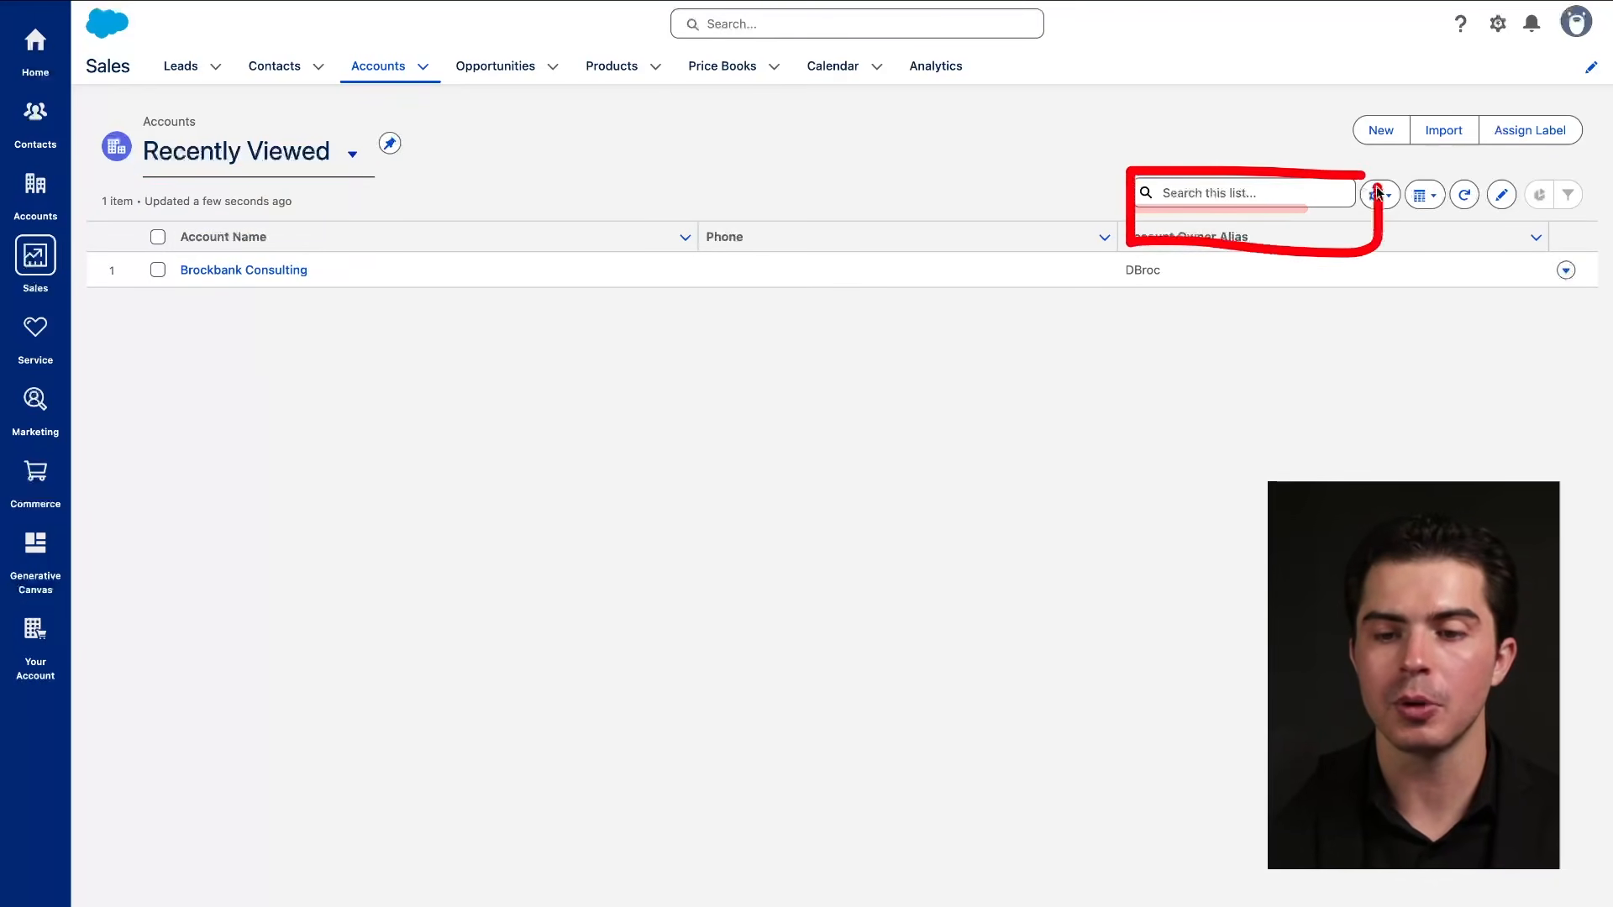
Check the accounts list's List View Controls menu, then its Table/Kanban/Split View display menu.
drag(678, 41, 1008, 40)
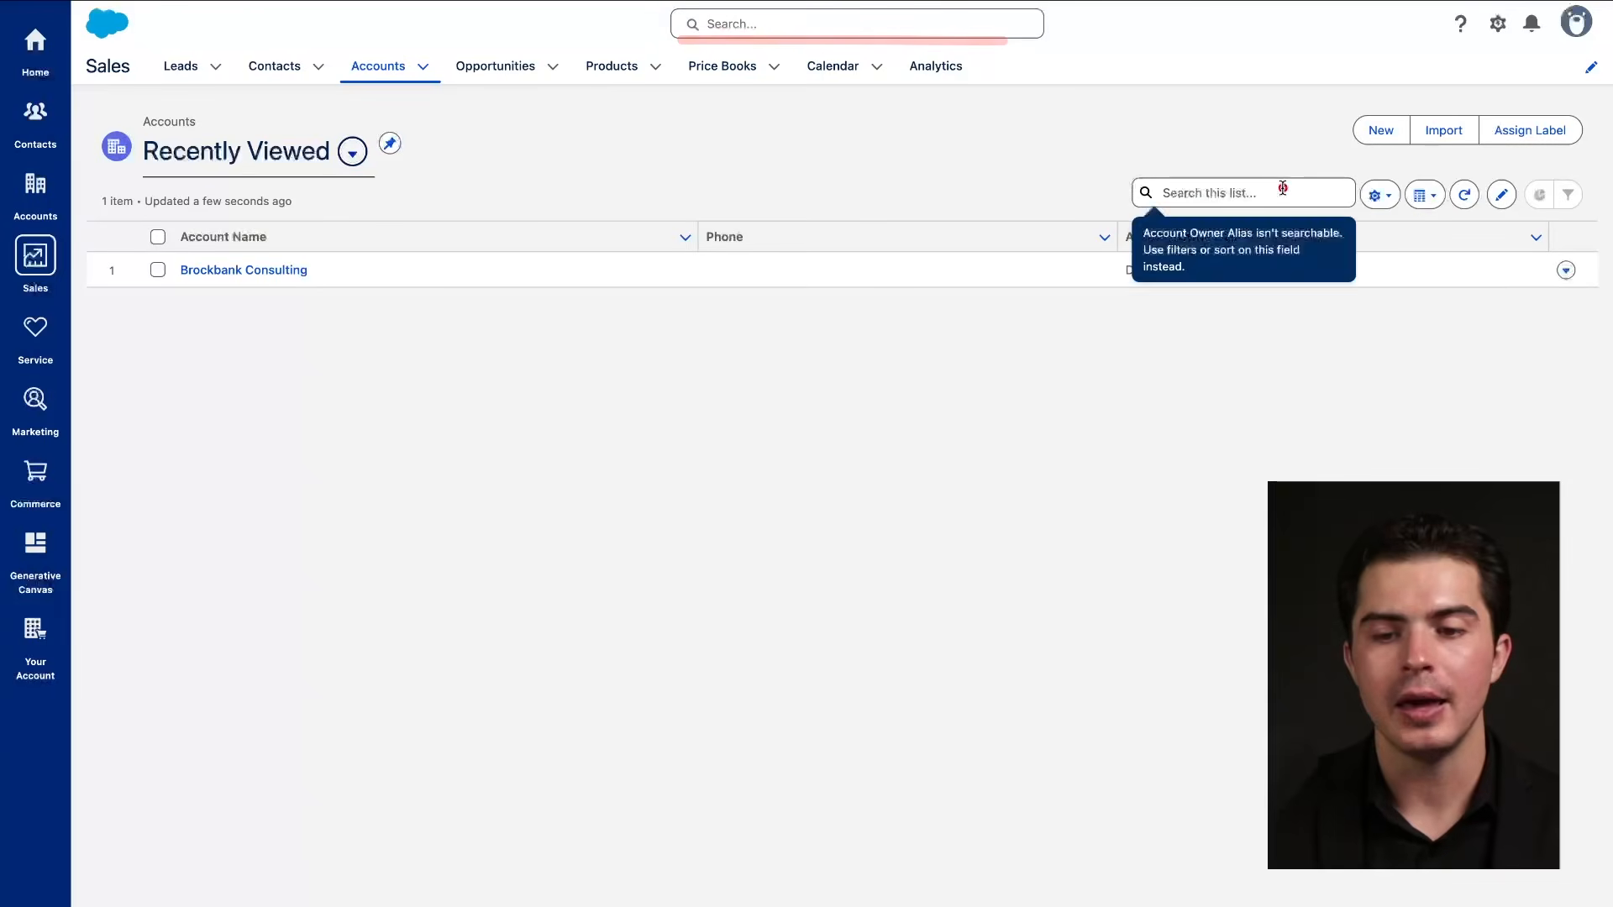
drag(1137, 212, 1299, 212)
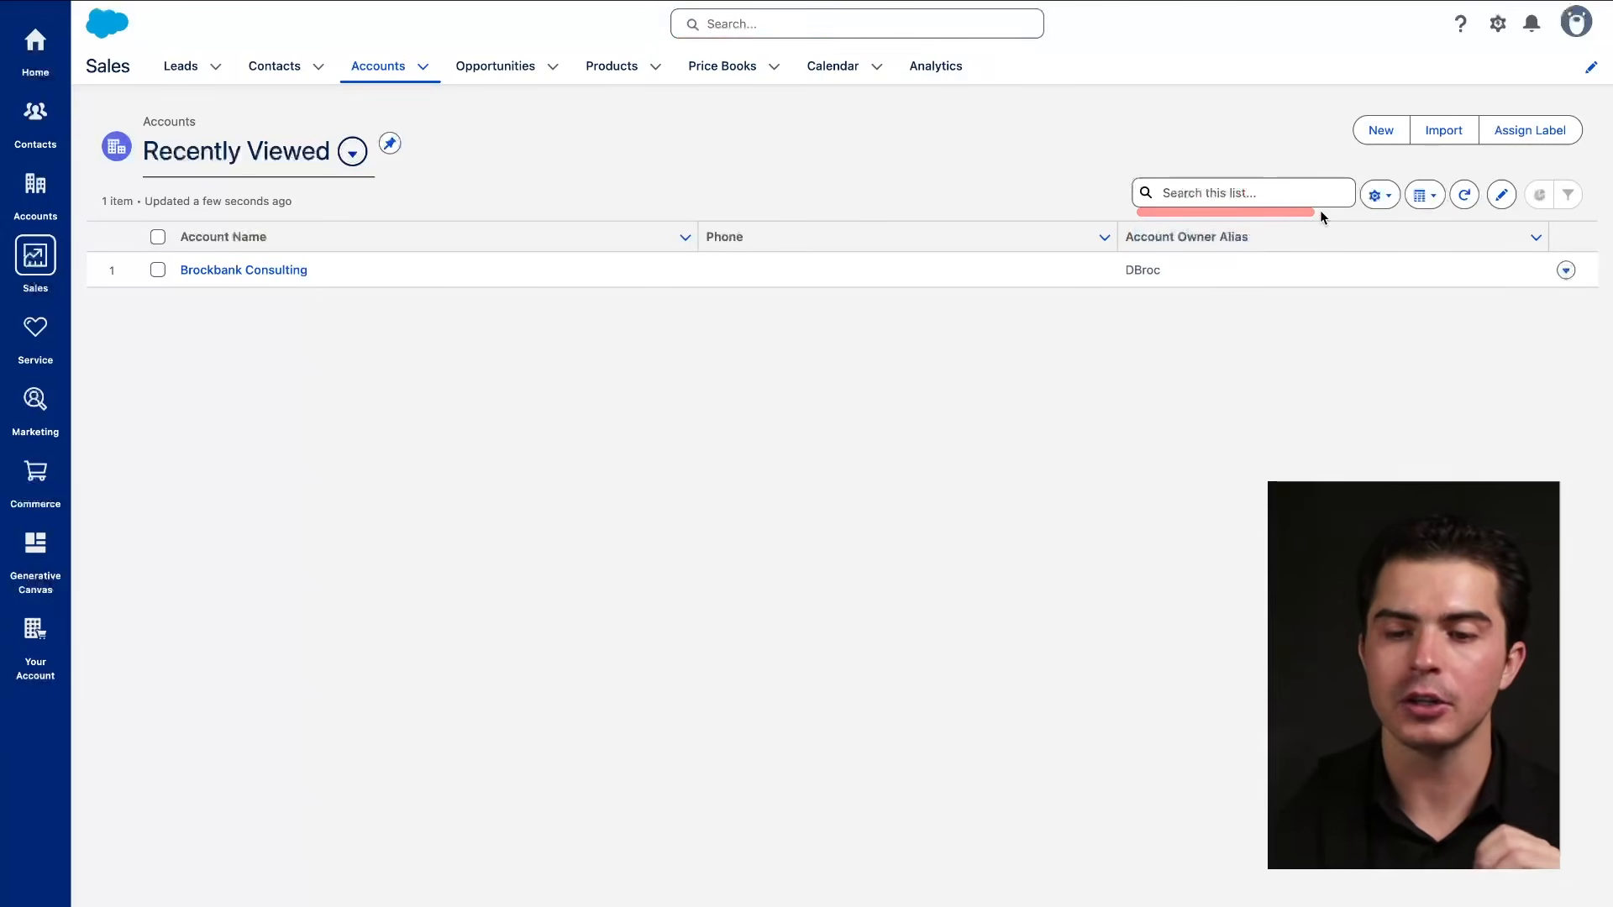
click(1383, 195)
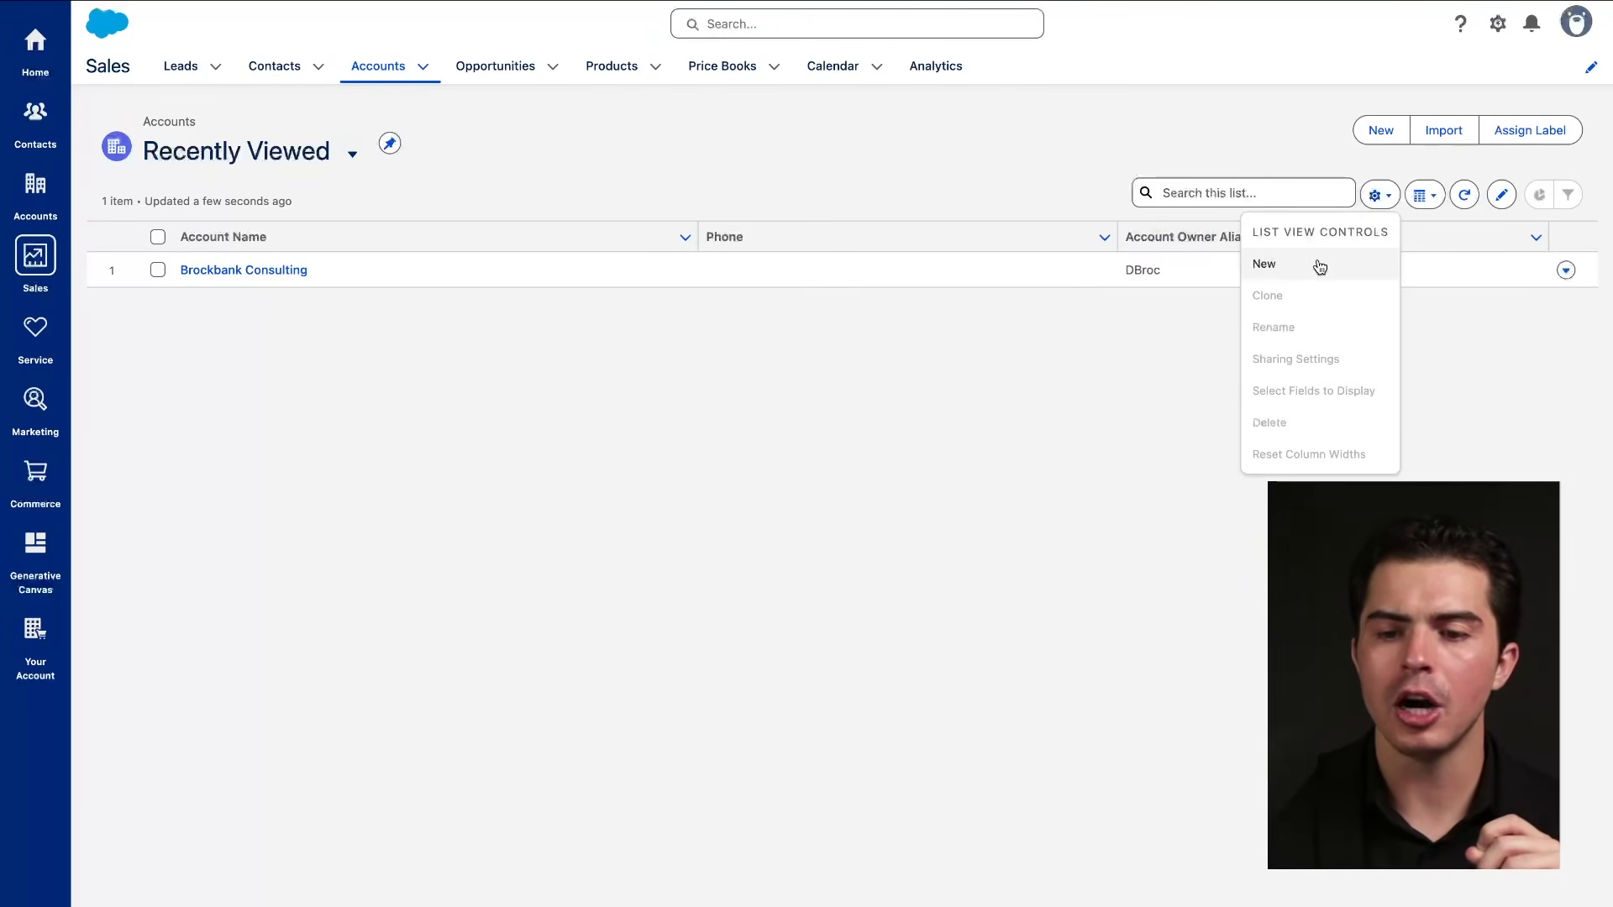
drag(1248, 244, 1374, 245)
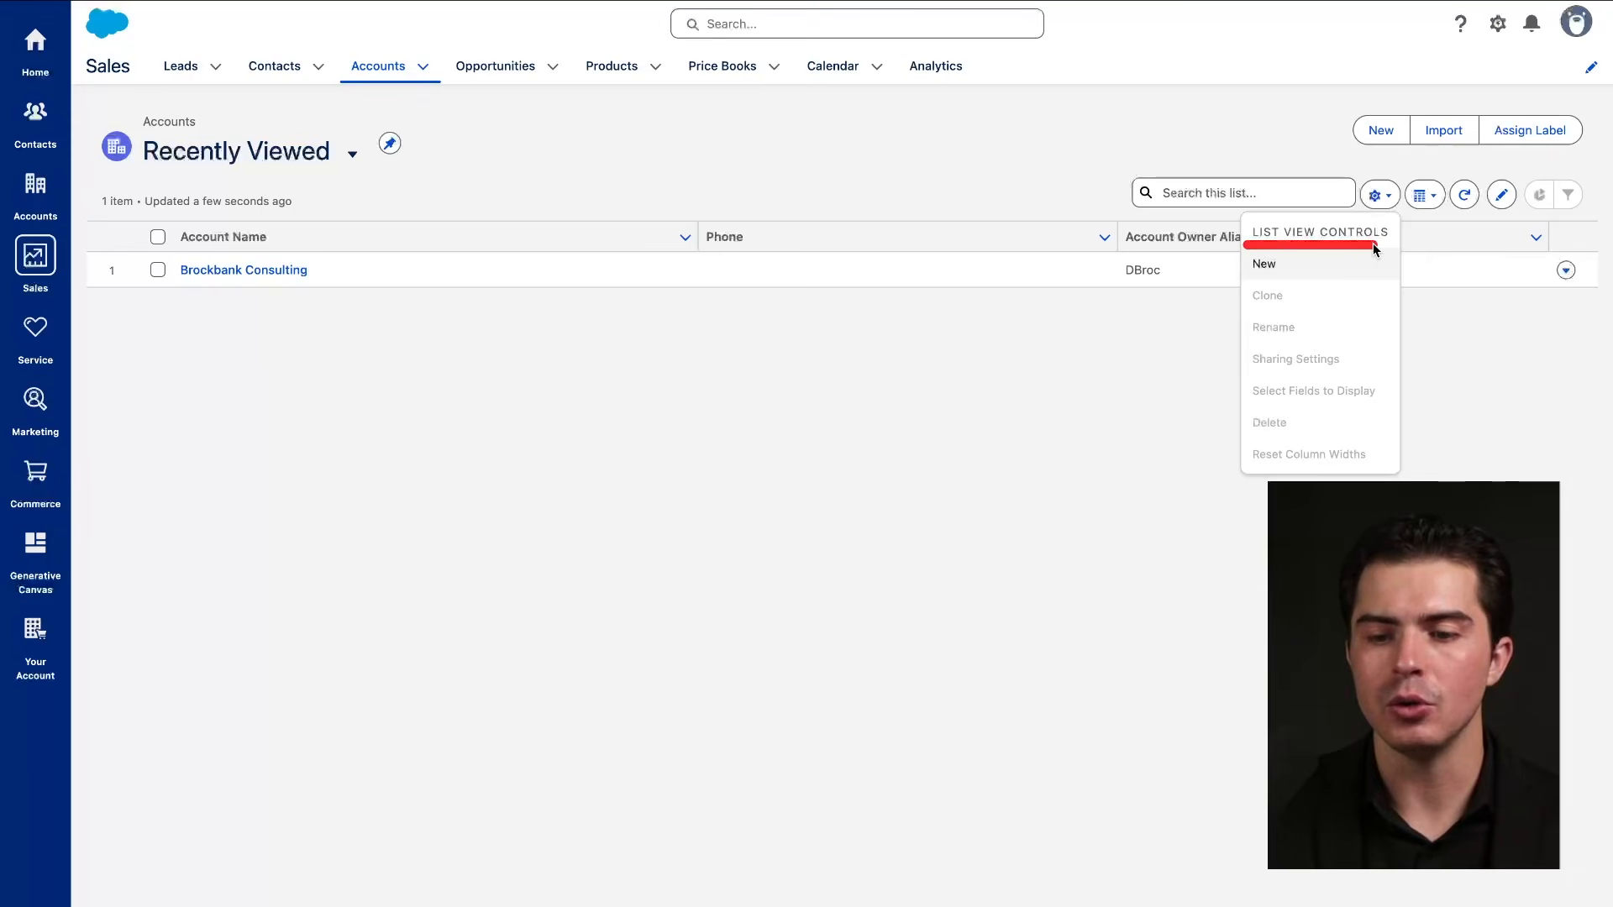
drag(1244, 301, 1262, 301)
drag(1250, 344, 1286, 344)
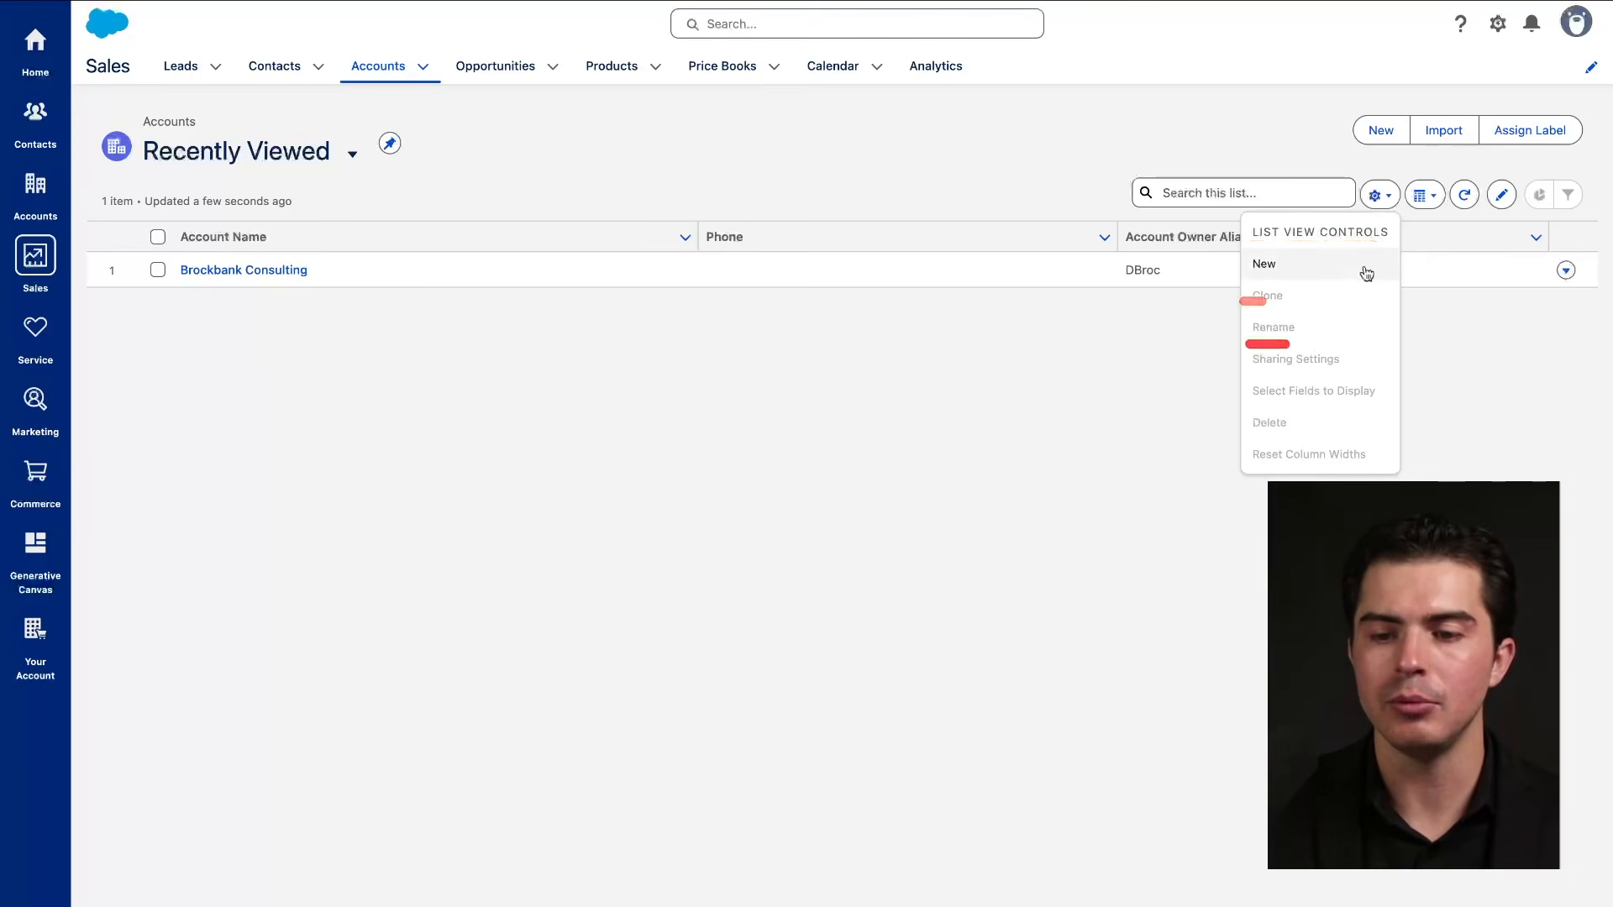
click(1424, 197)
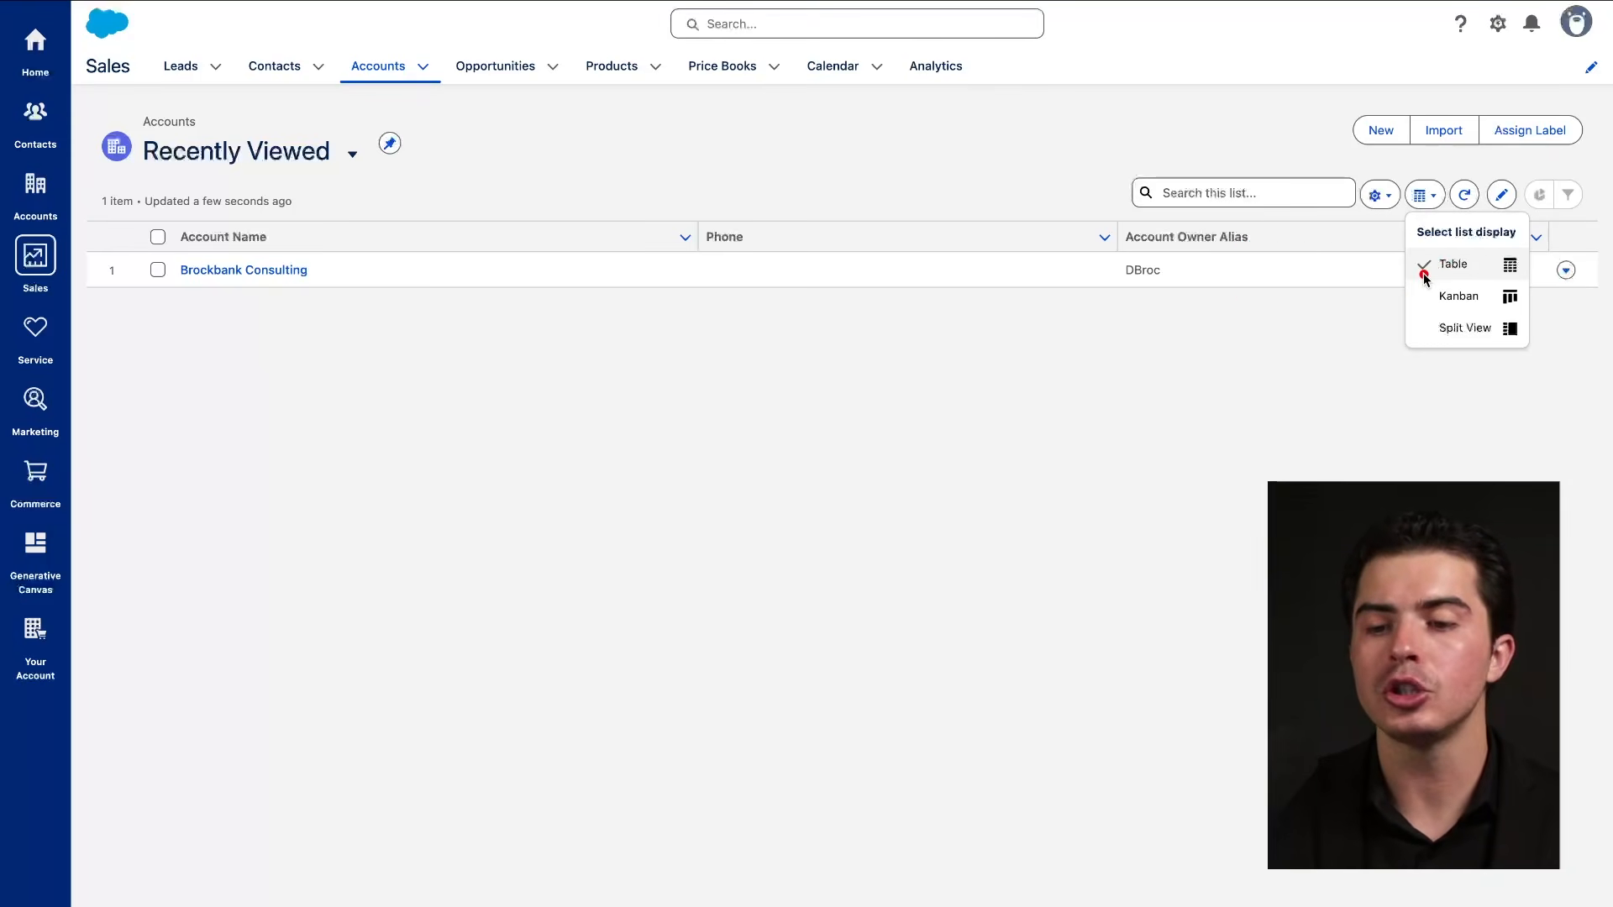
mouse_move(1419, 274)
mouse_down()
mouse_move(1514, 275)
mouse_move(1506, 300)
mouse_up()
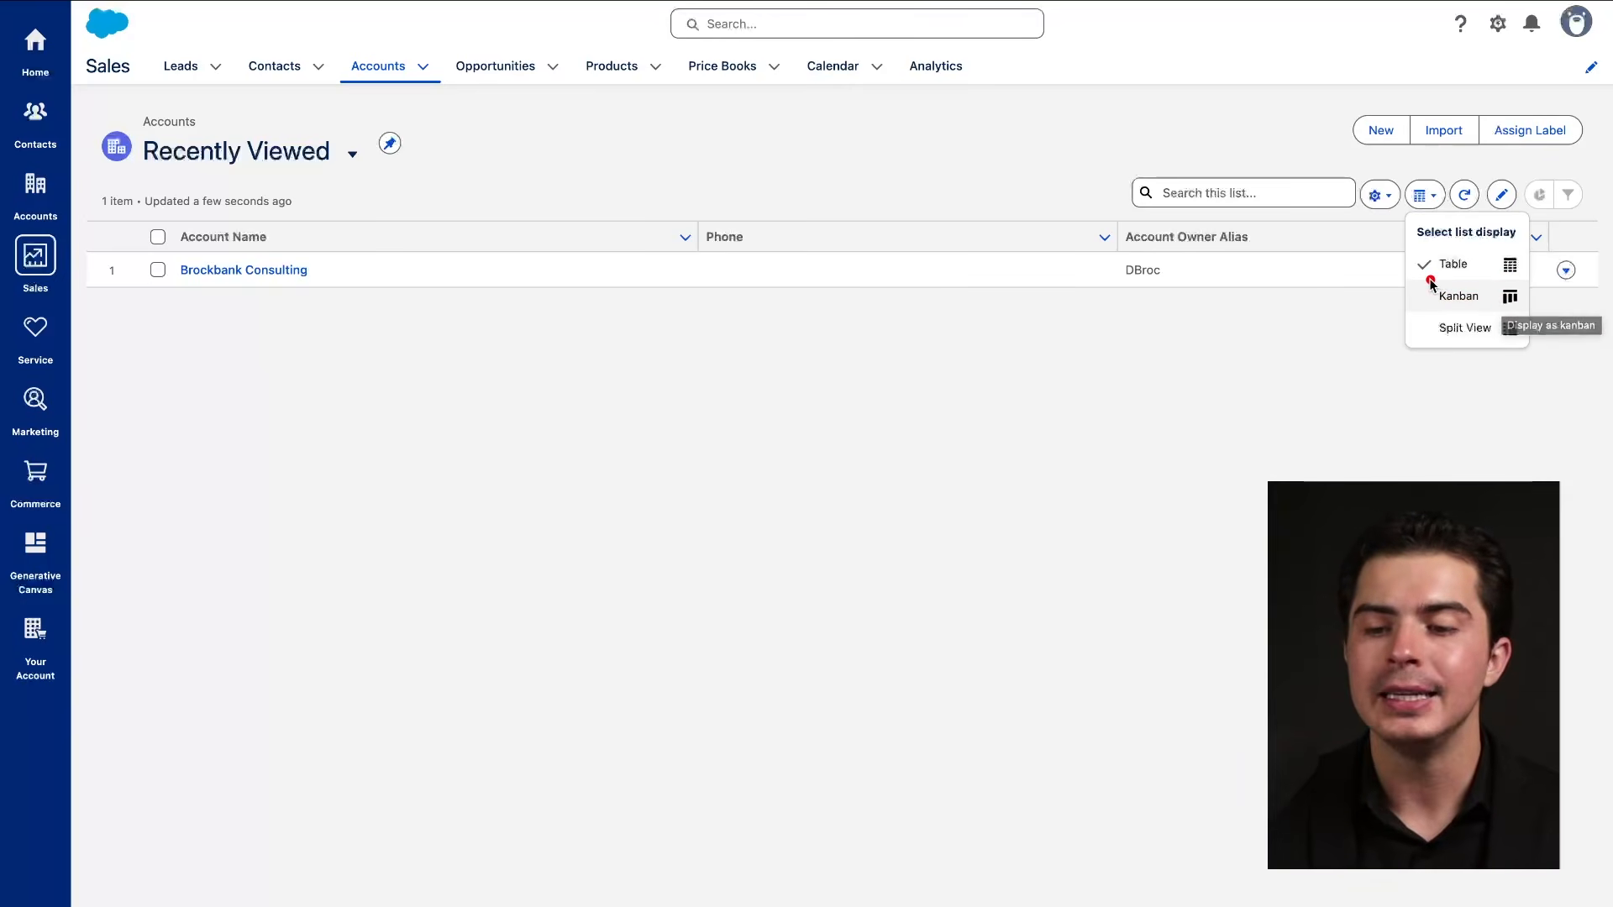
mouse_move(1427, 279)
mouse_down()
mouse_move(1492, 284)
mouse_move(1502, 315)
mouse_up()
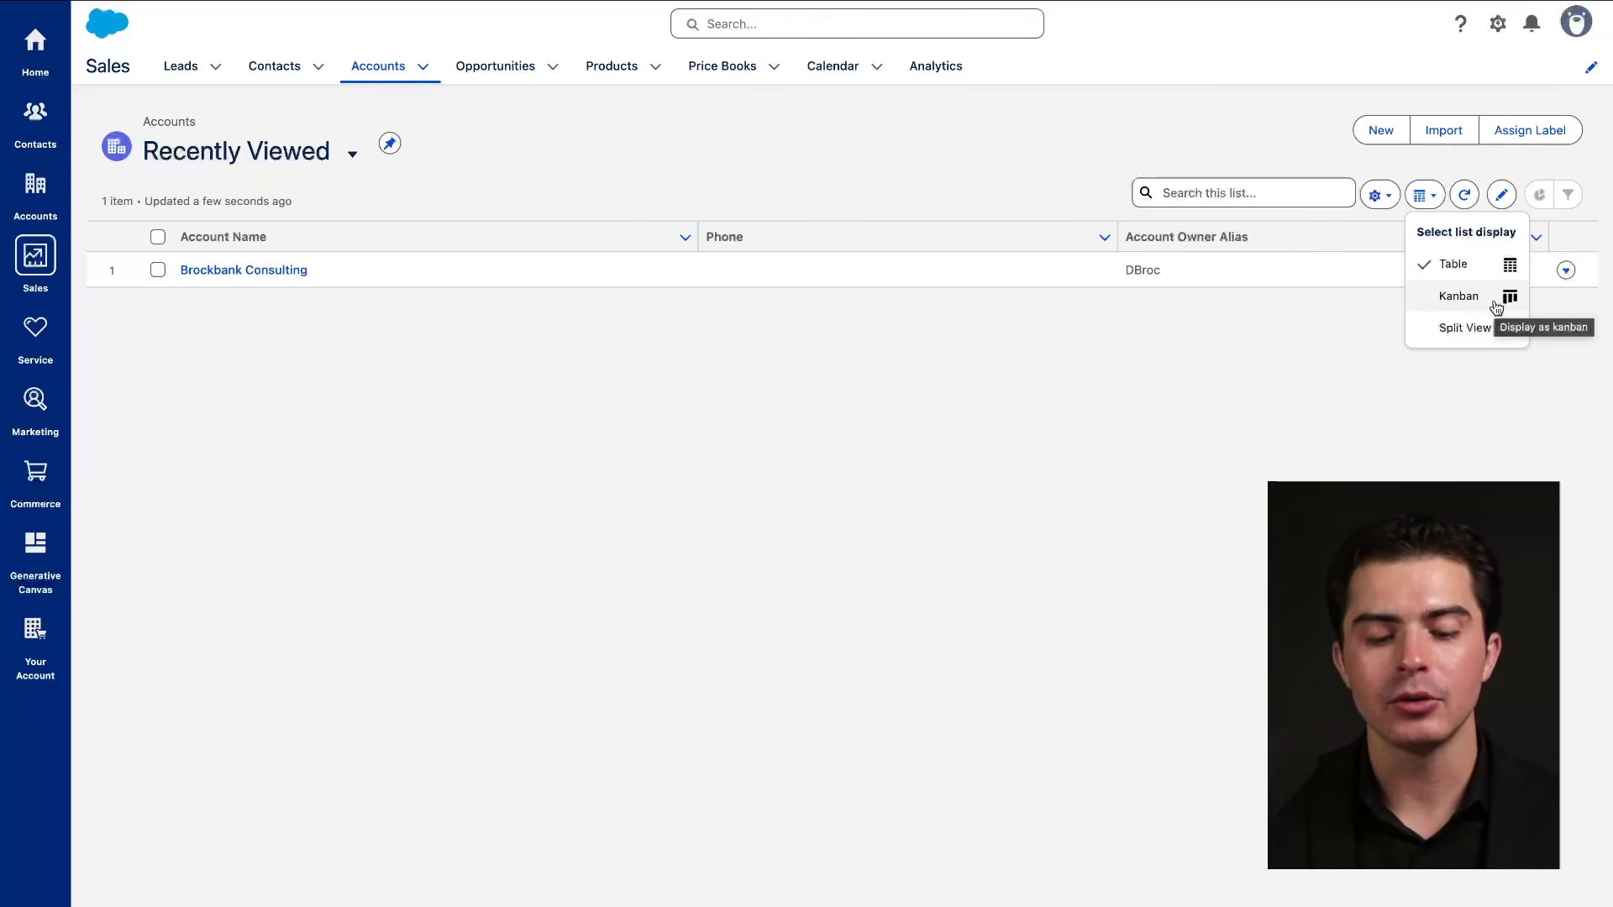
Show Opportunities as a Kanban board and move the opportunity card from Qualify to Propose.
click(496, 68)
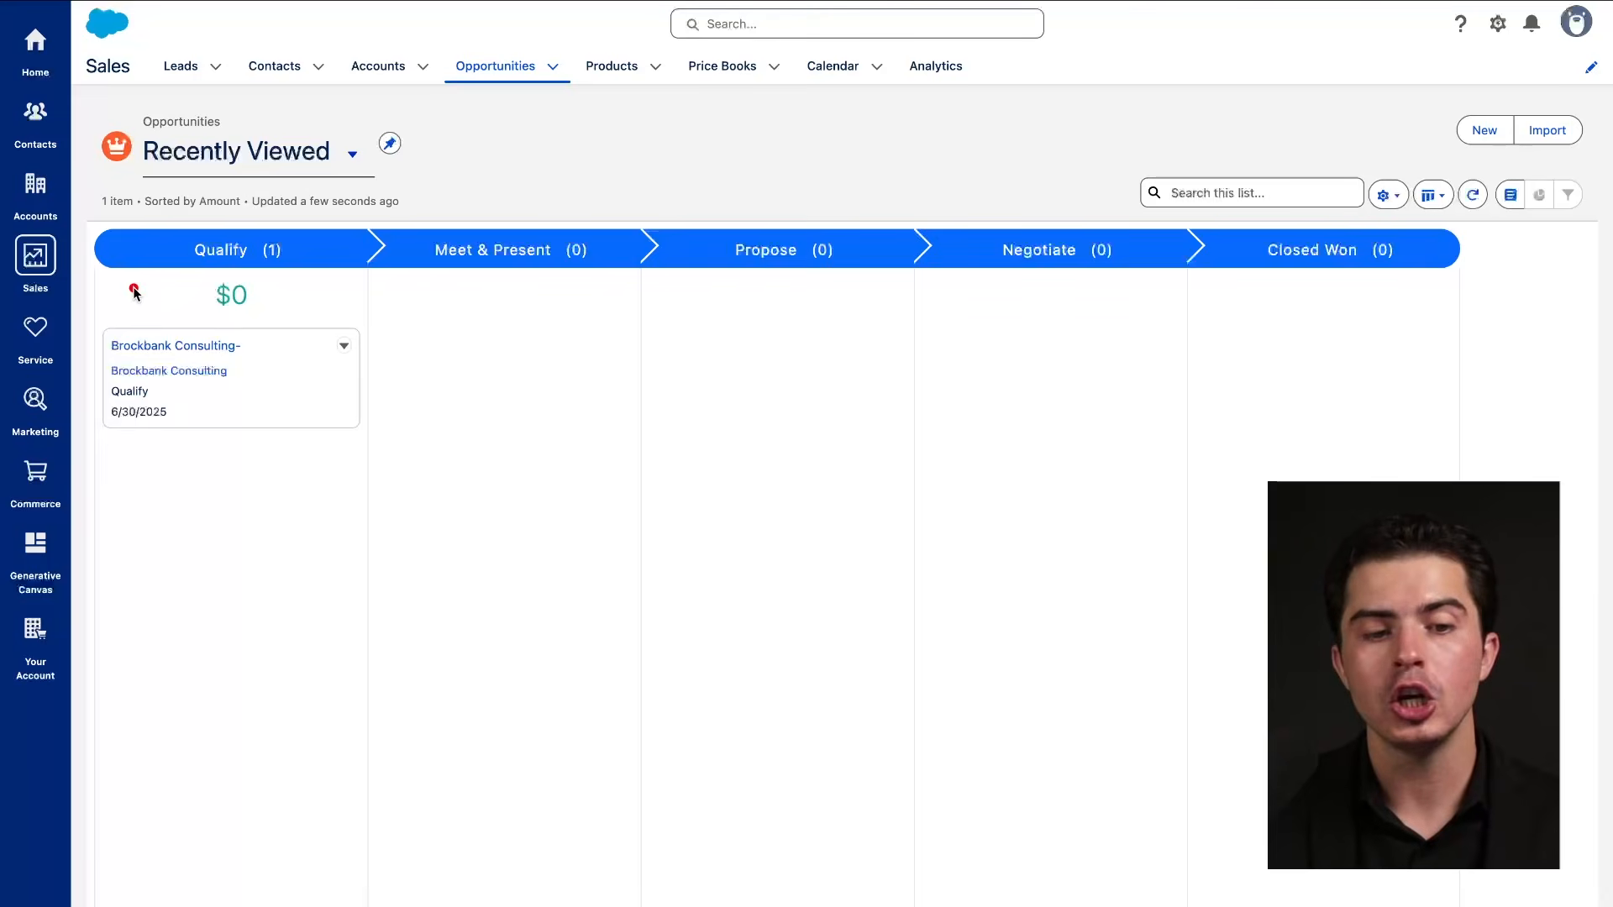
mouse_move(133, 287)
mouse_down()
mouse_move(1327, 287)
mouse_move(1250, 263)
mouse_move(1277, 316)
mouse_up()
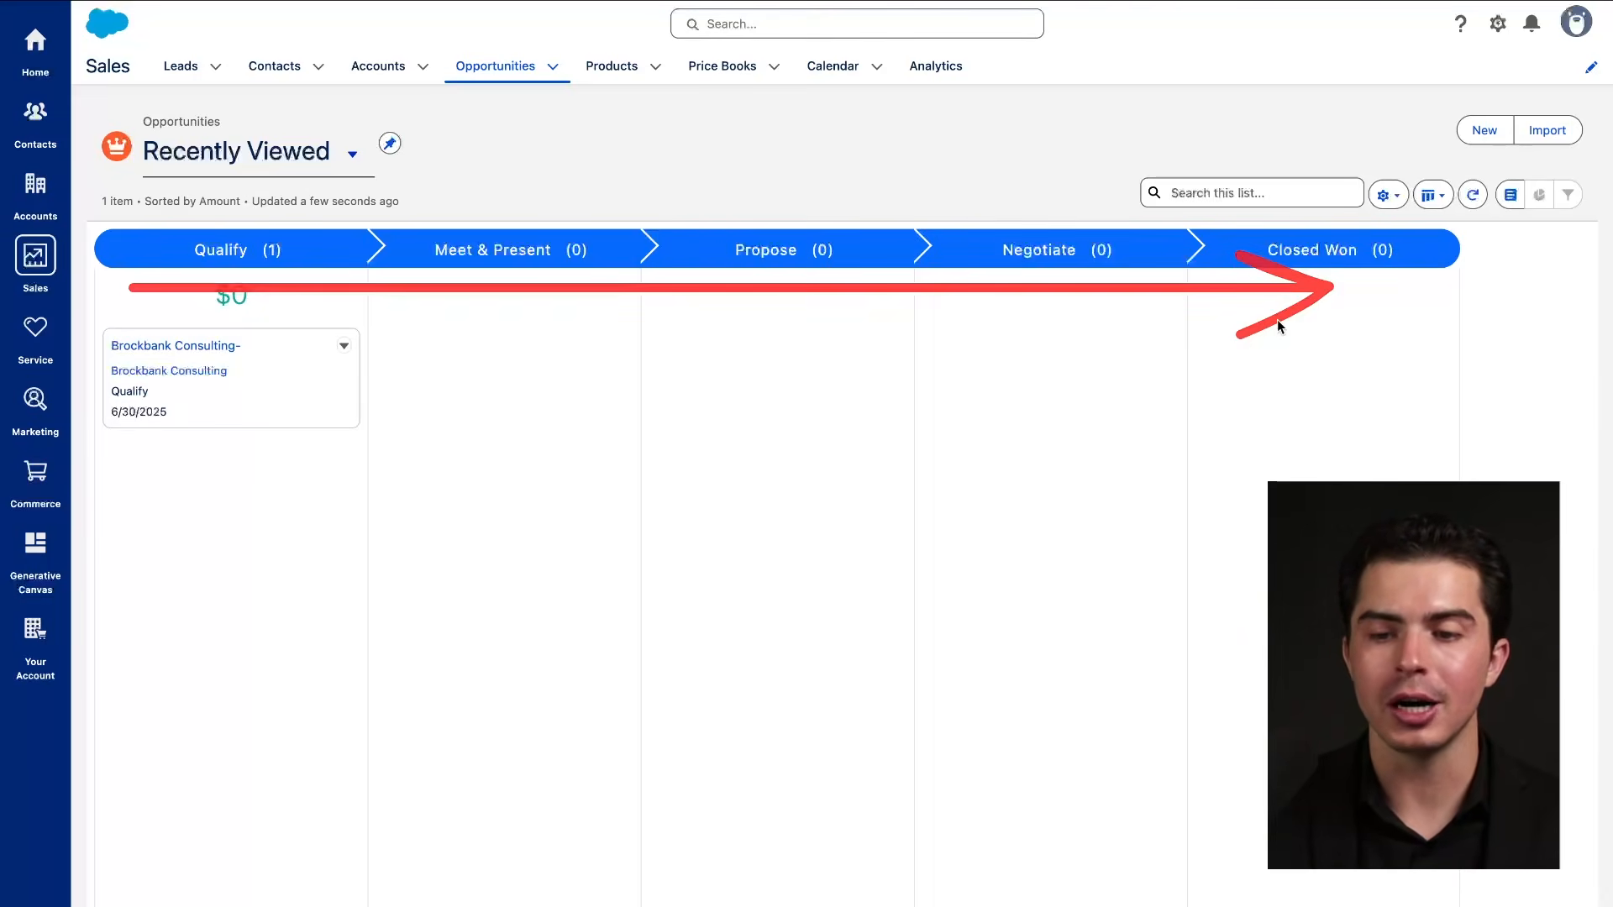
click(1430, 196)
drag(1433, 311, 1527, 309)
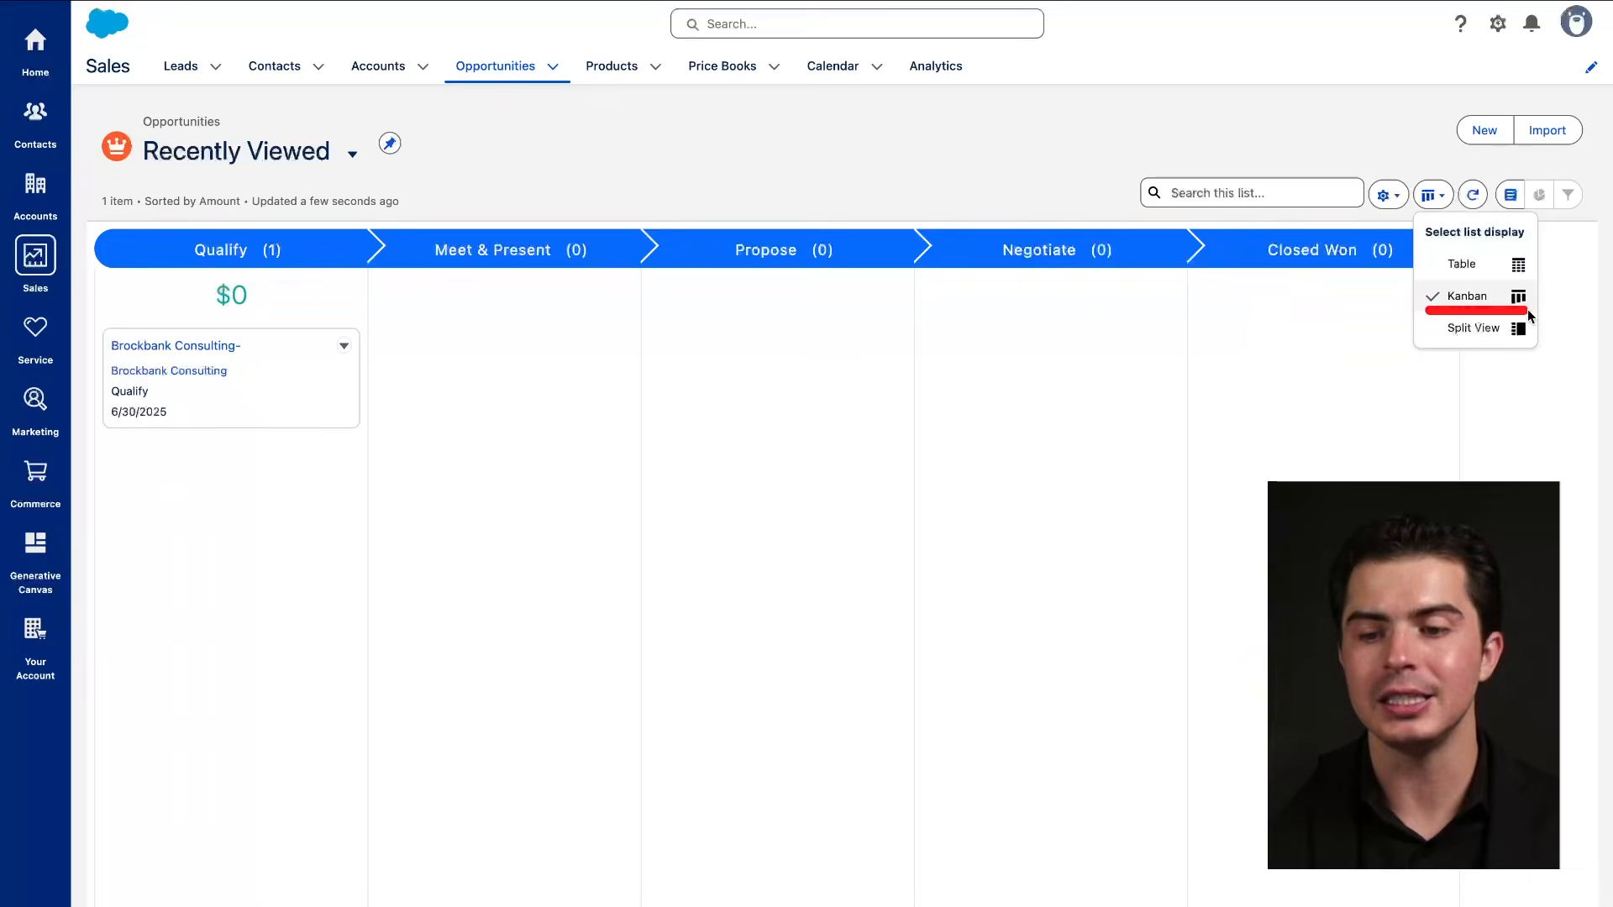
click(1268, 380)
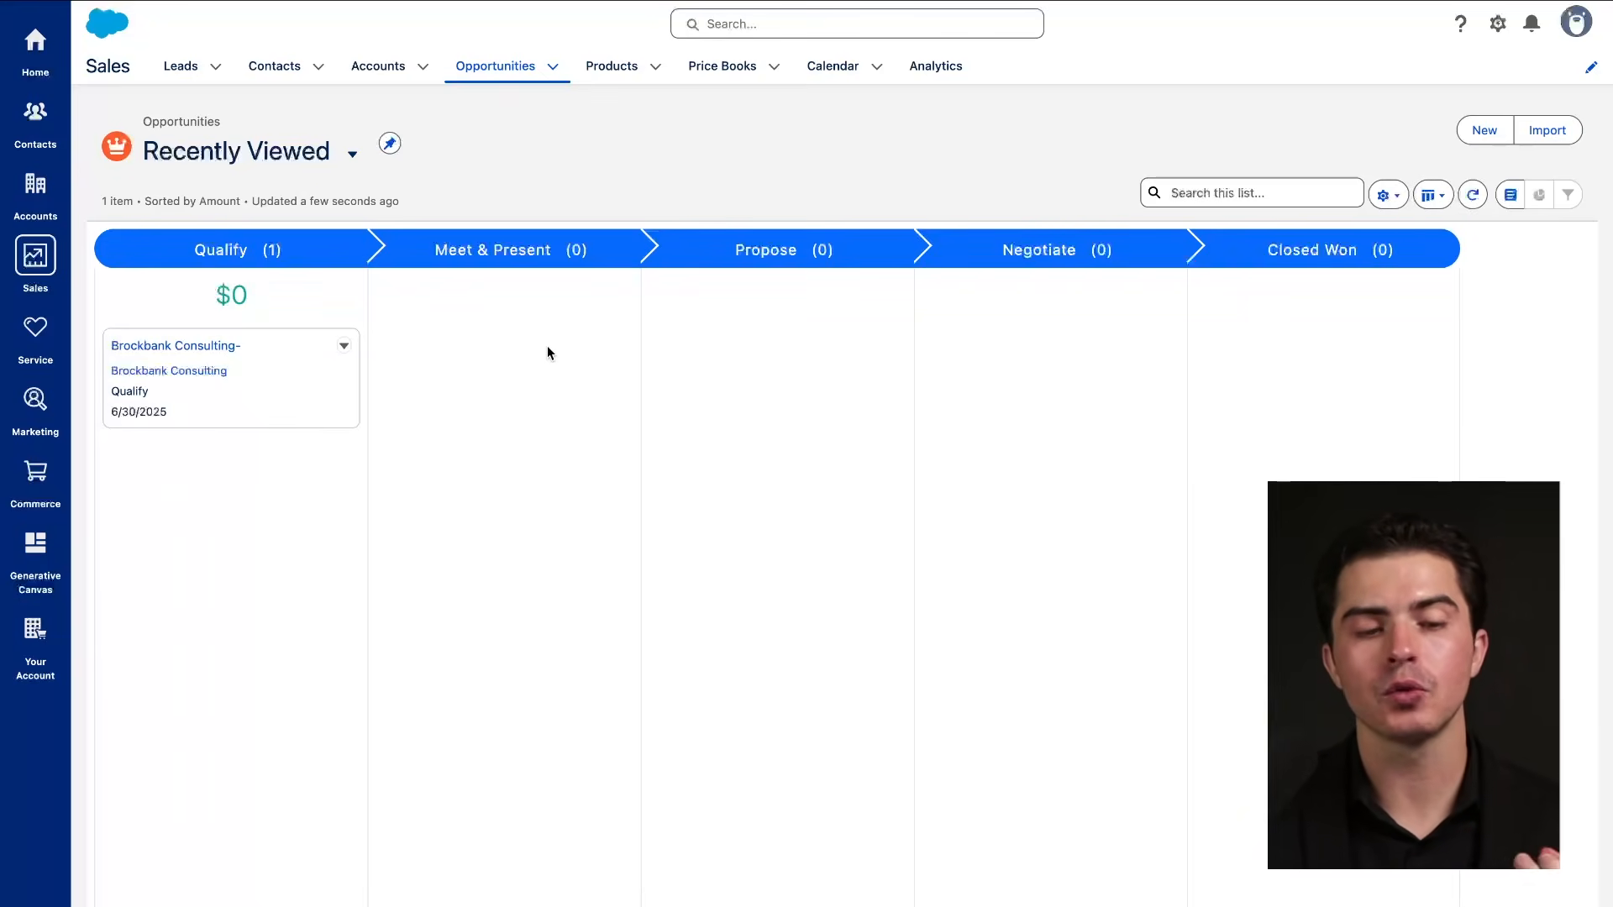
drag(227, 384, 739, 340)
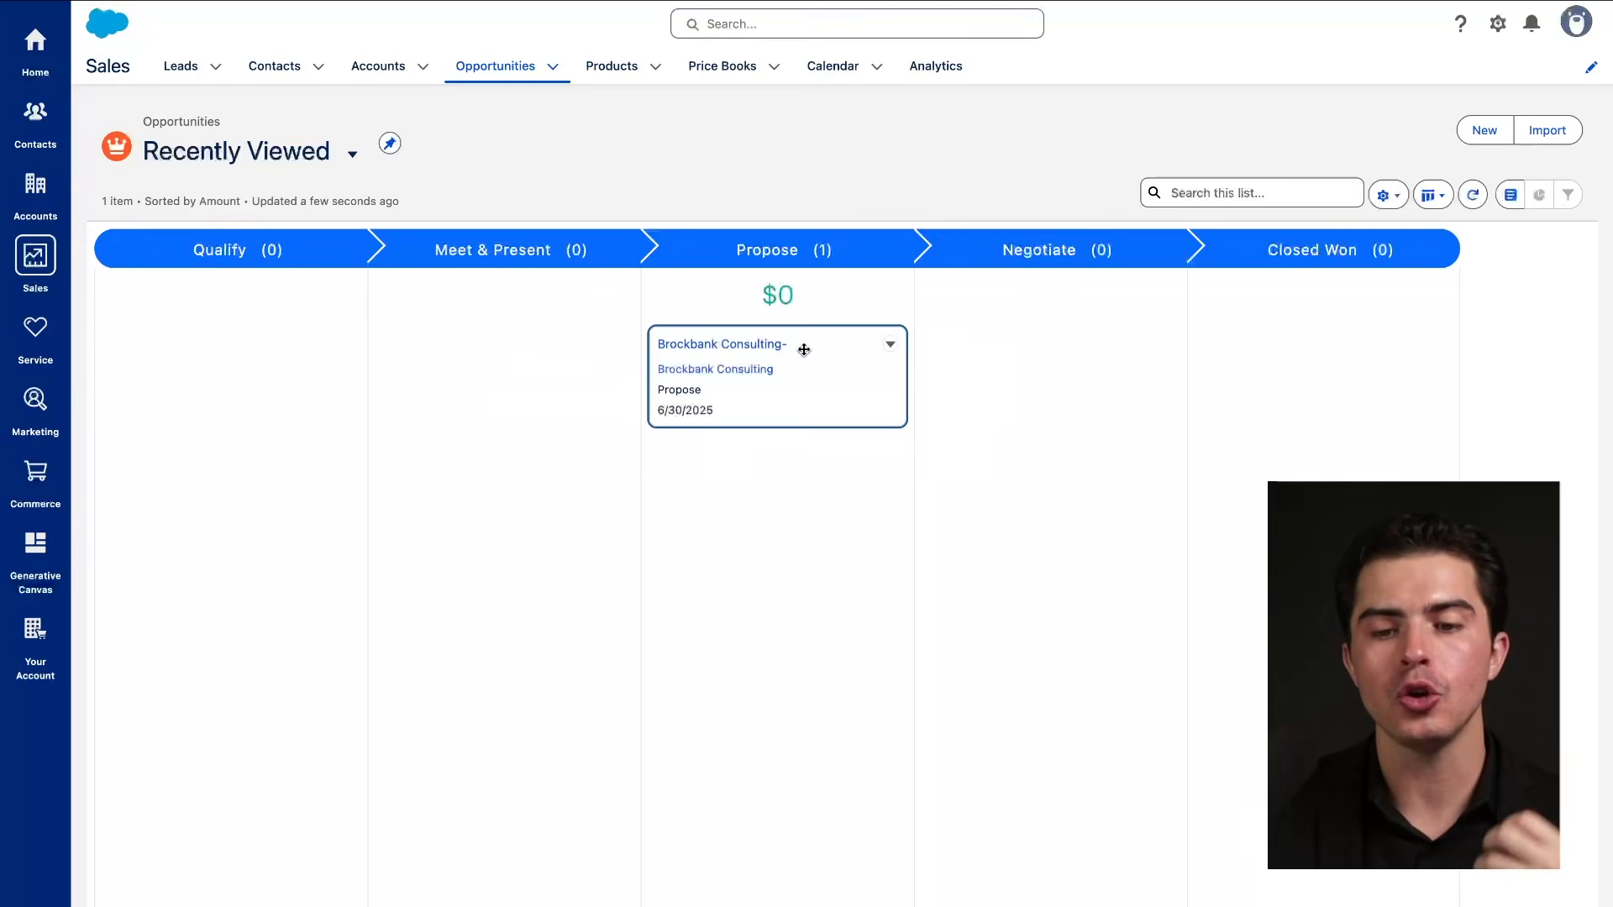
drag(121, 295, 1092, 320)
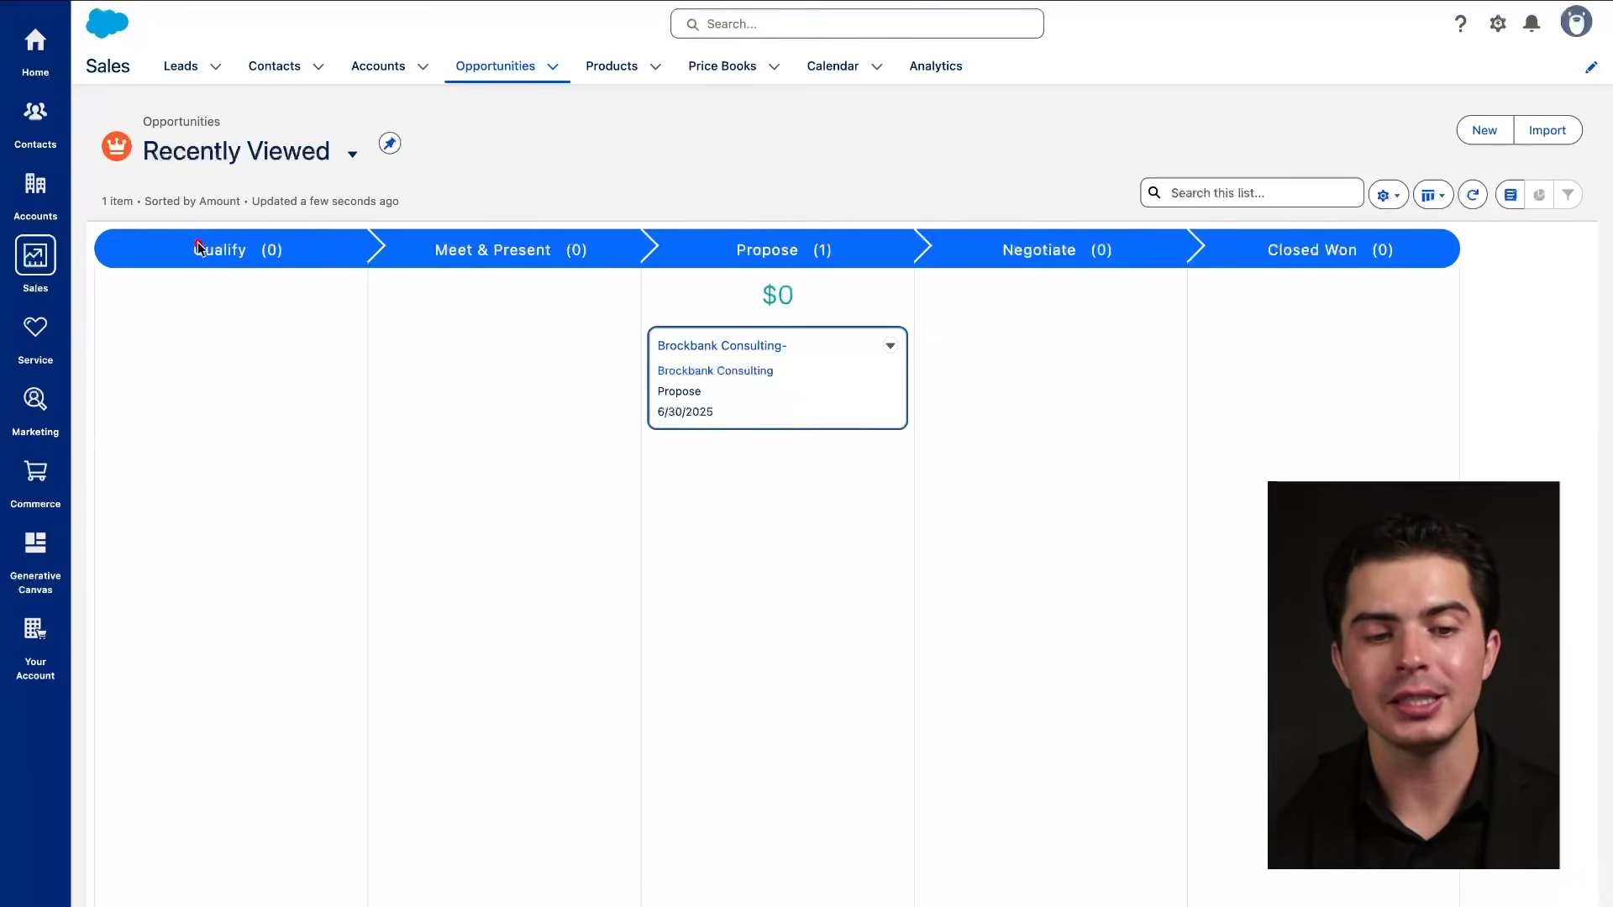
drag(143, 265, 1168, 260)
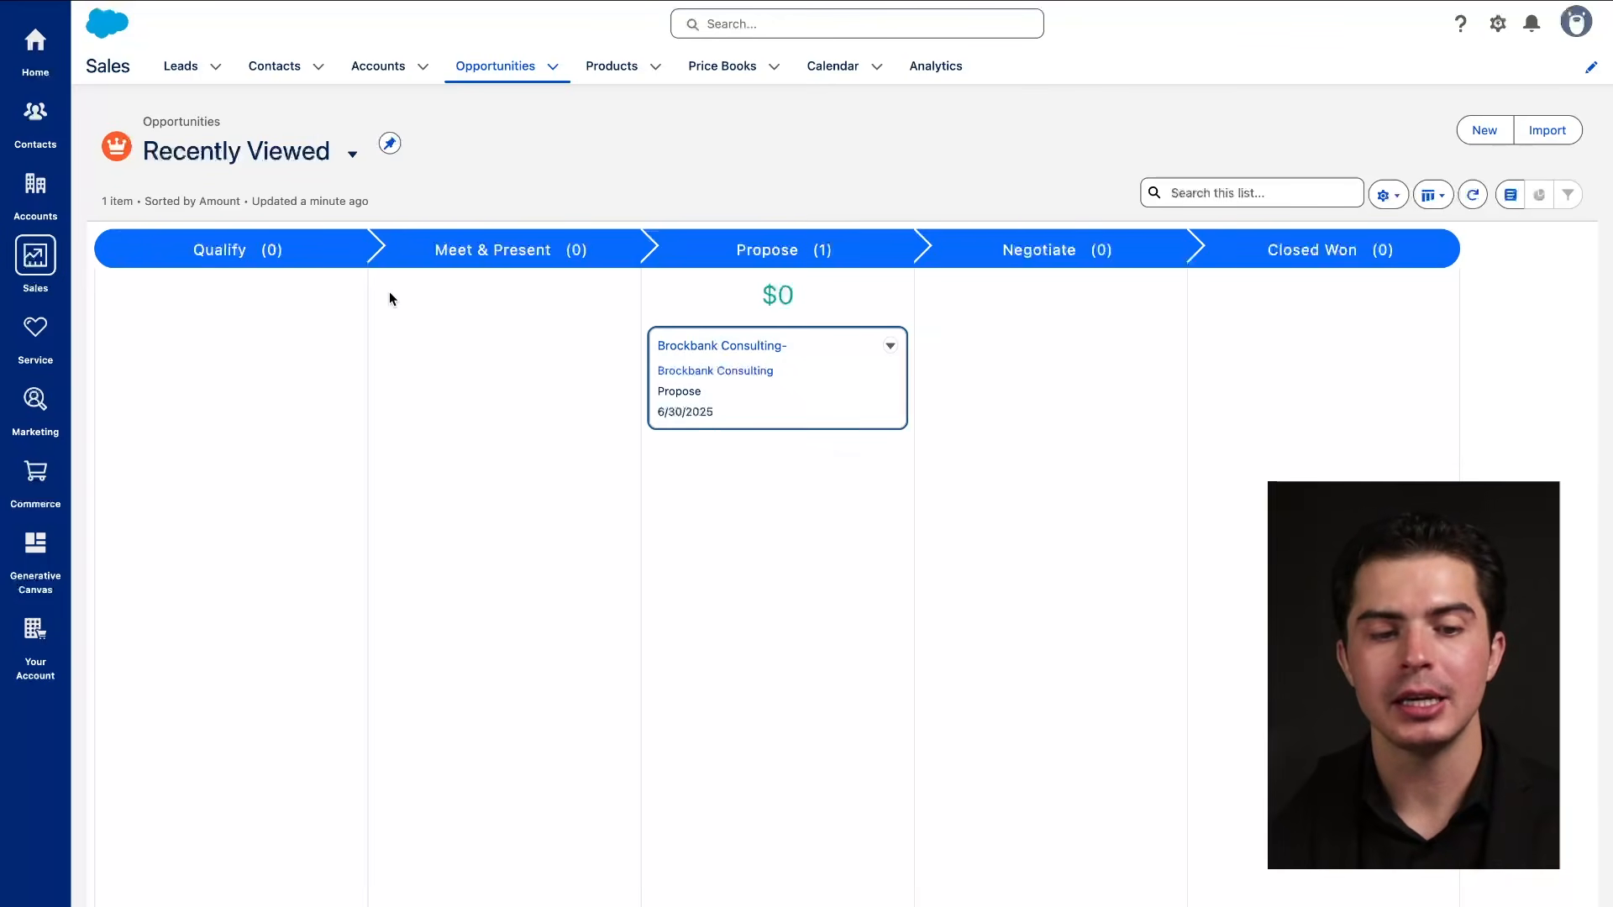
drag(124, 286, 1235, 291)
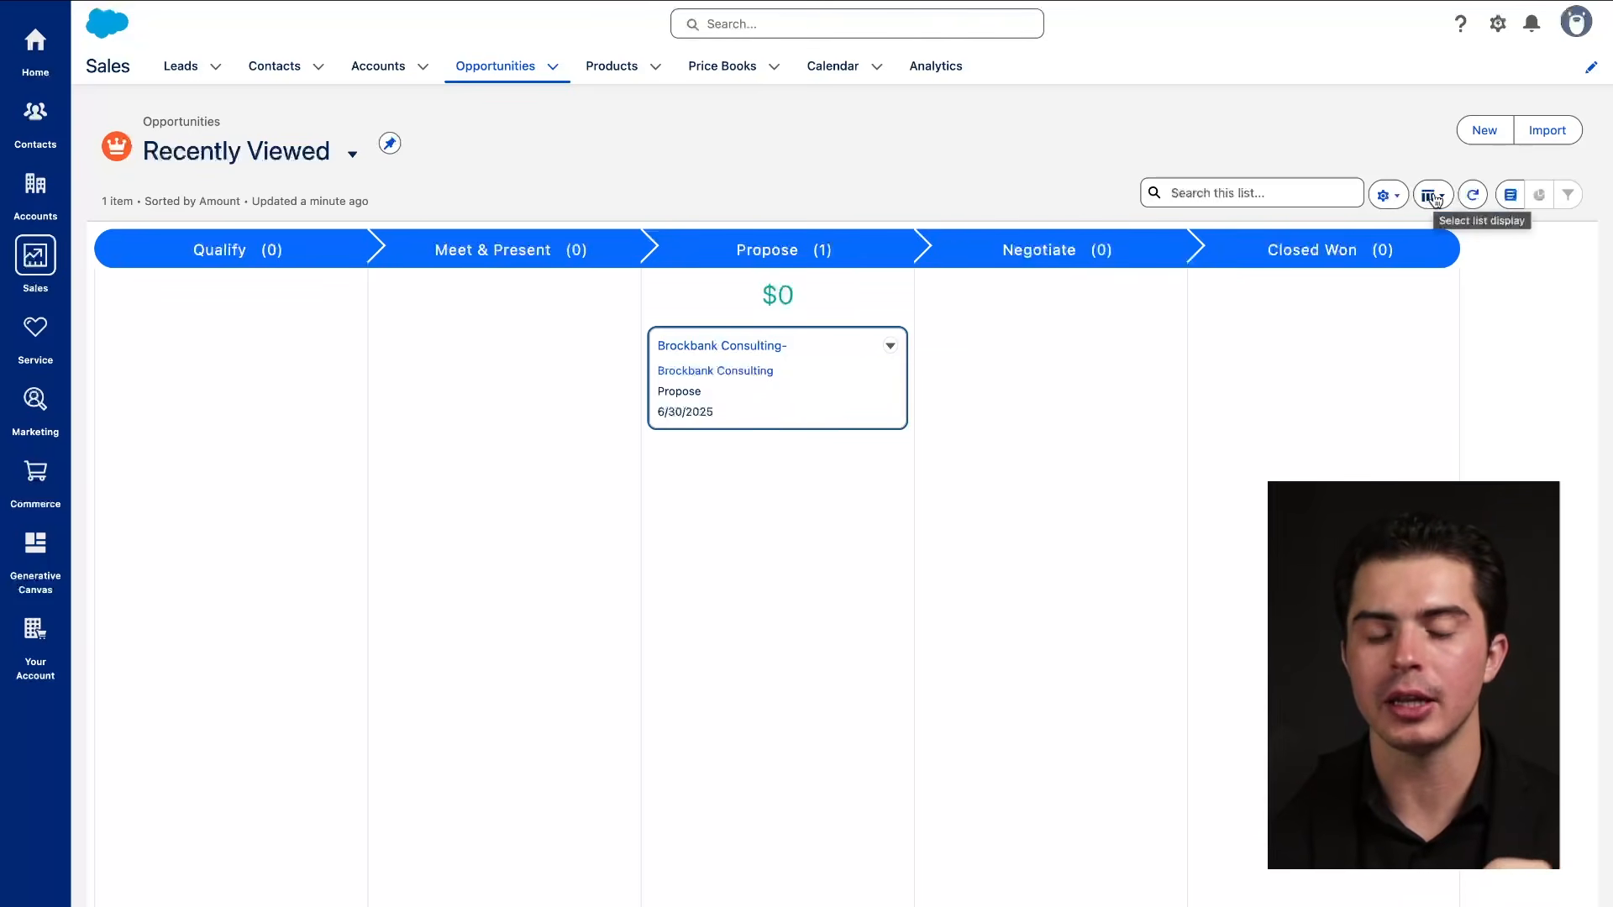
drag(130, 292, 1124, 274)
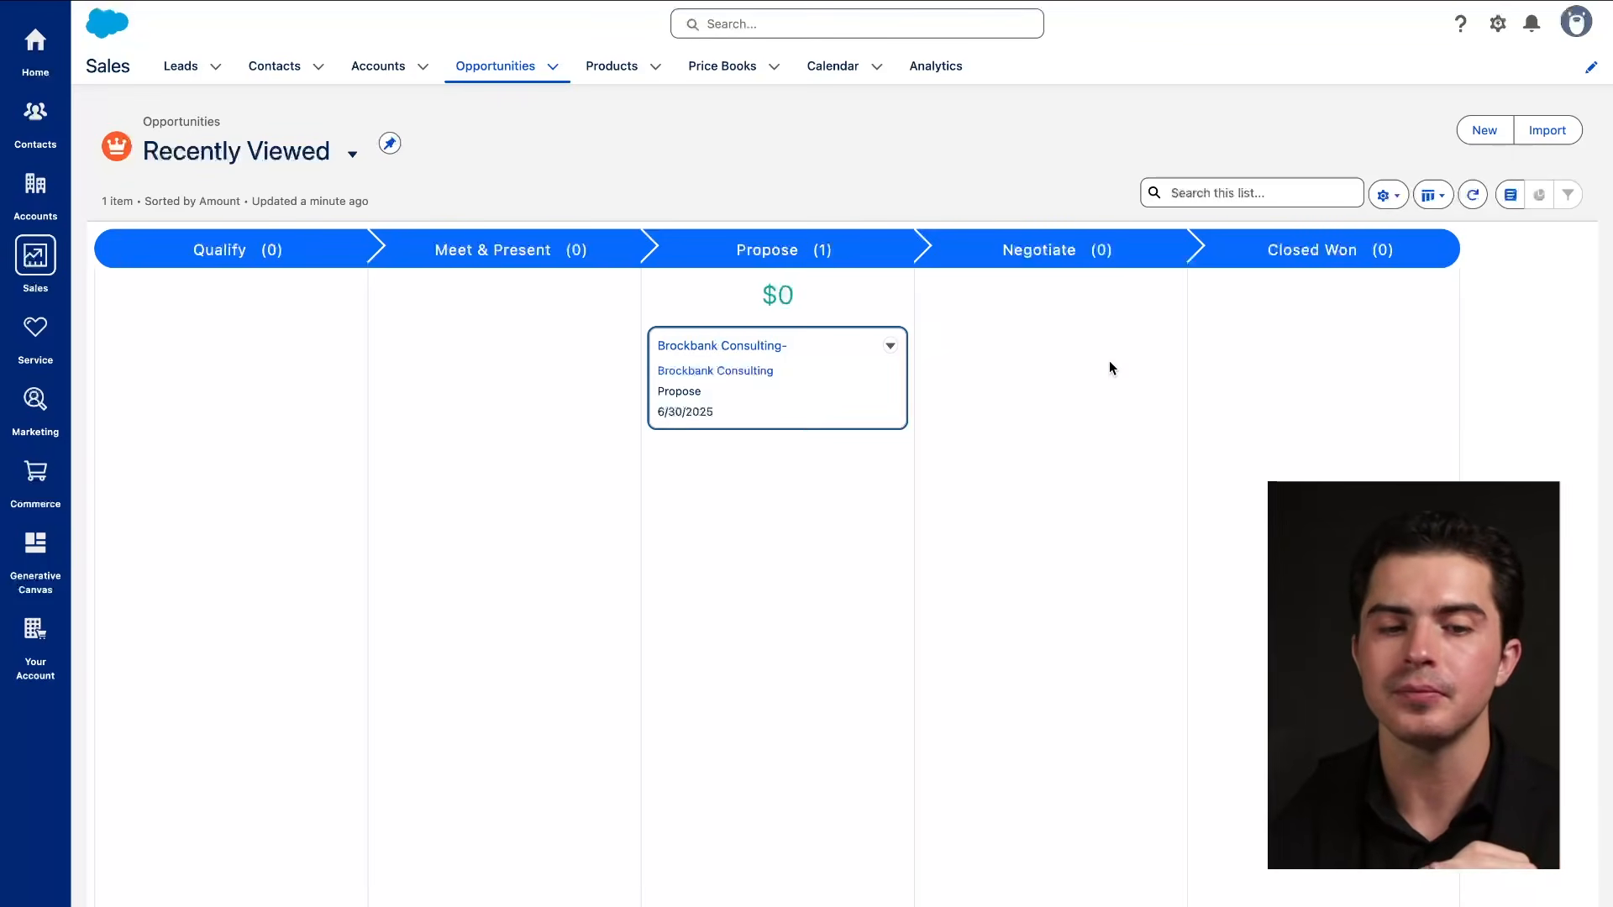
click(1434, 196)
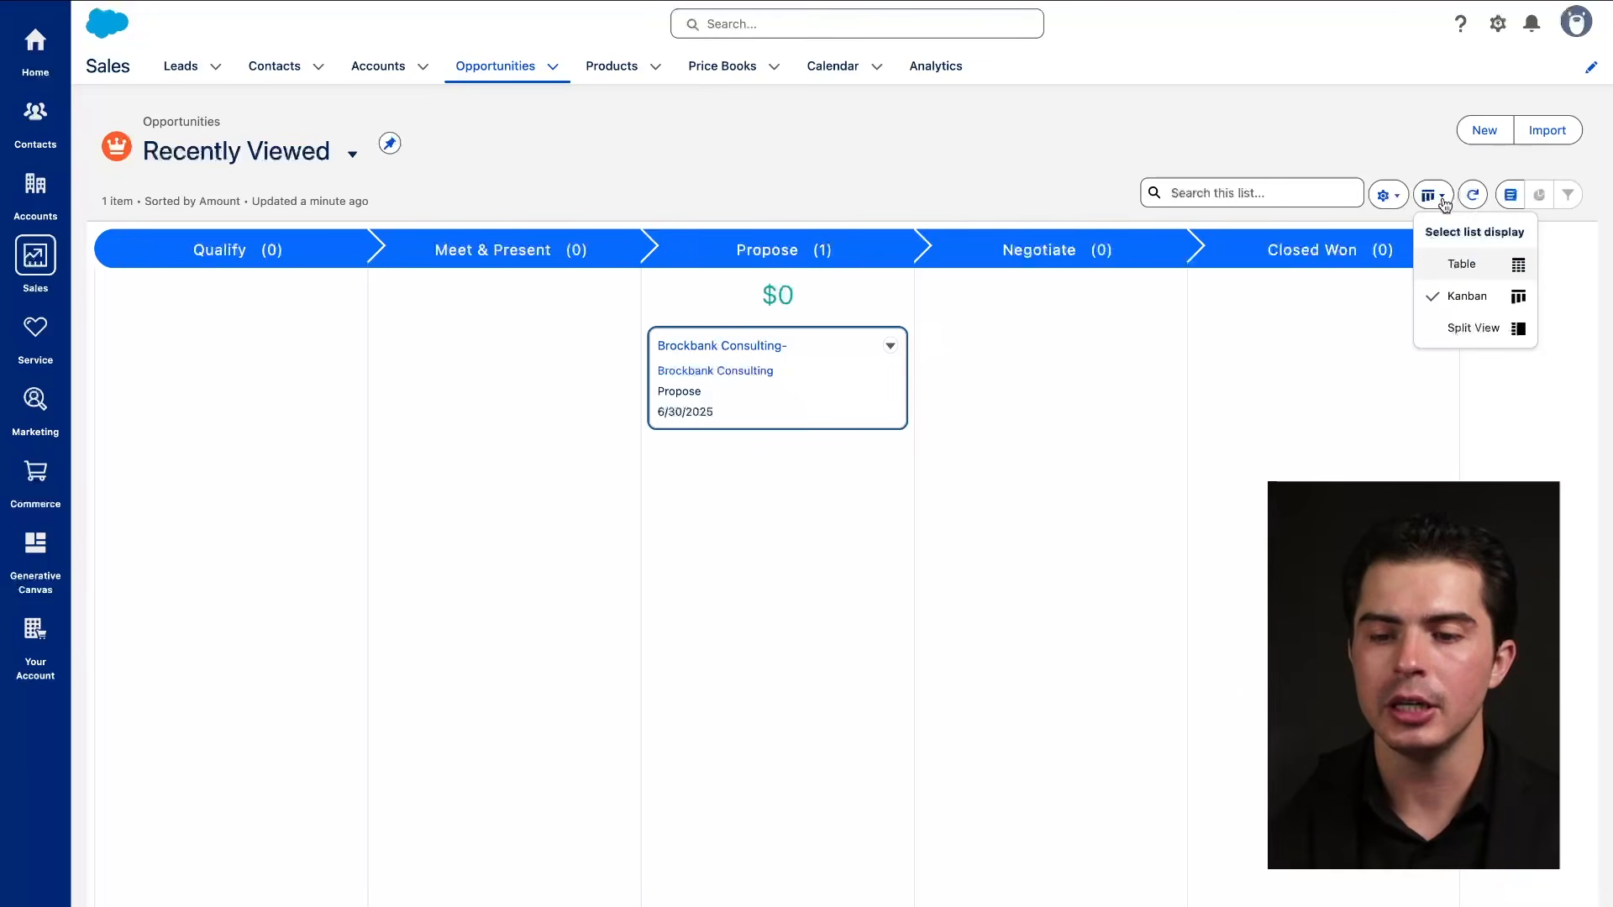
click(1499, 333)
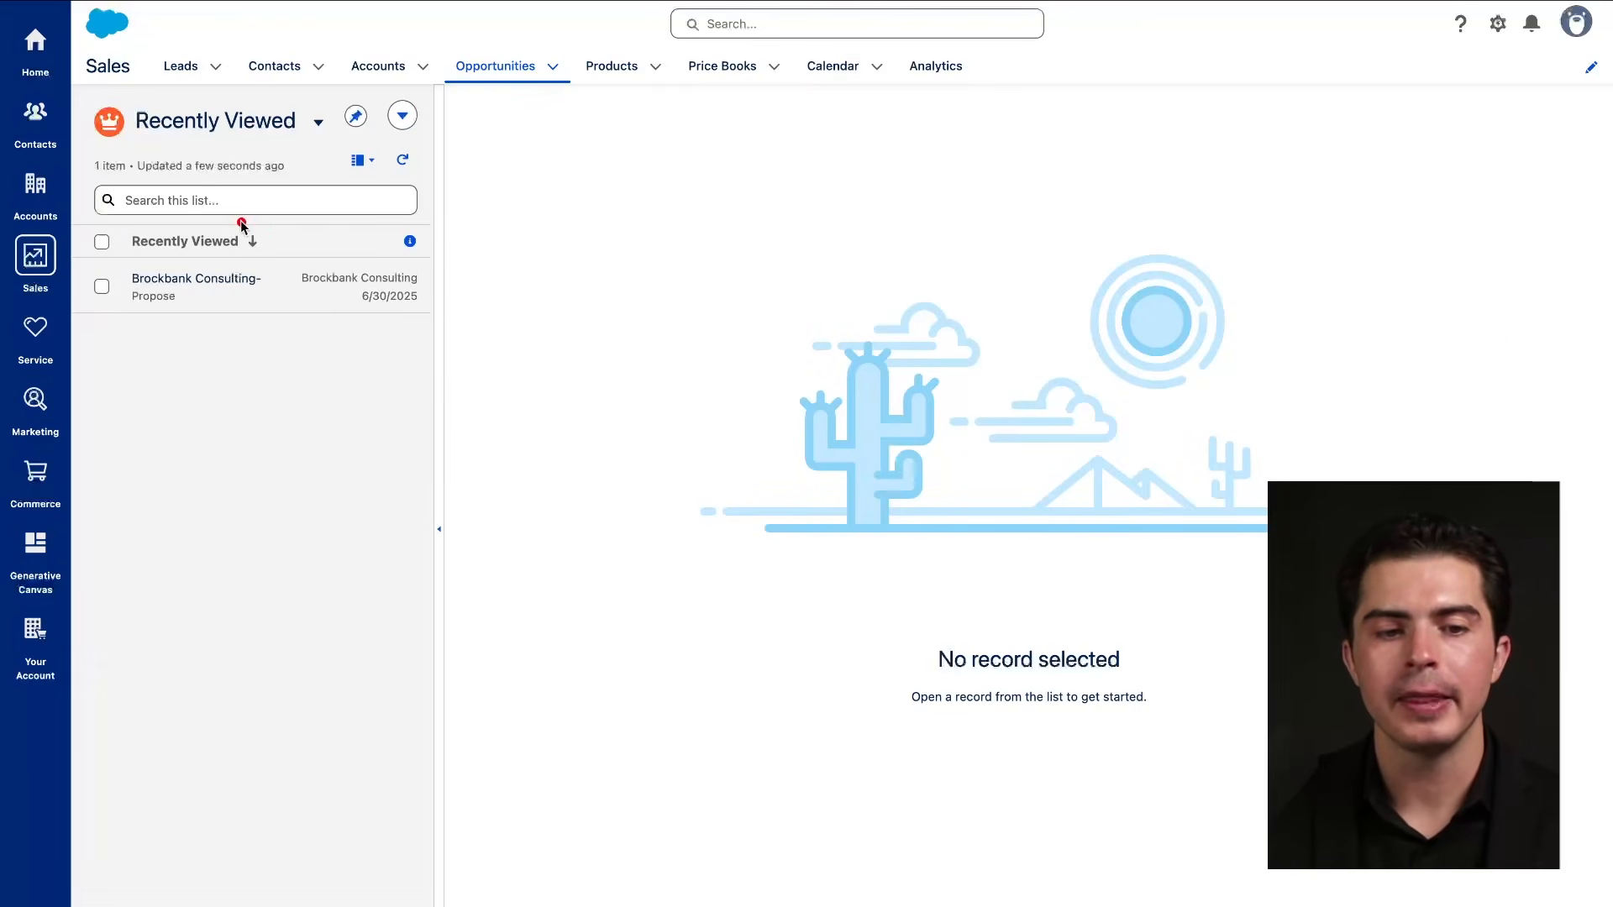
mouse_move(410, 252)
mouse_down()
mouse_move(289, 331)
mouse_move(230, 295)
mouse_up()
click(230, 290)
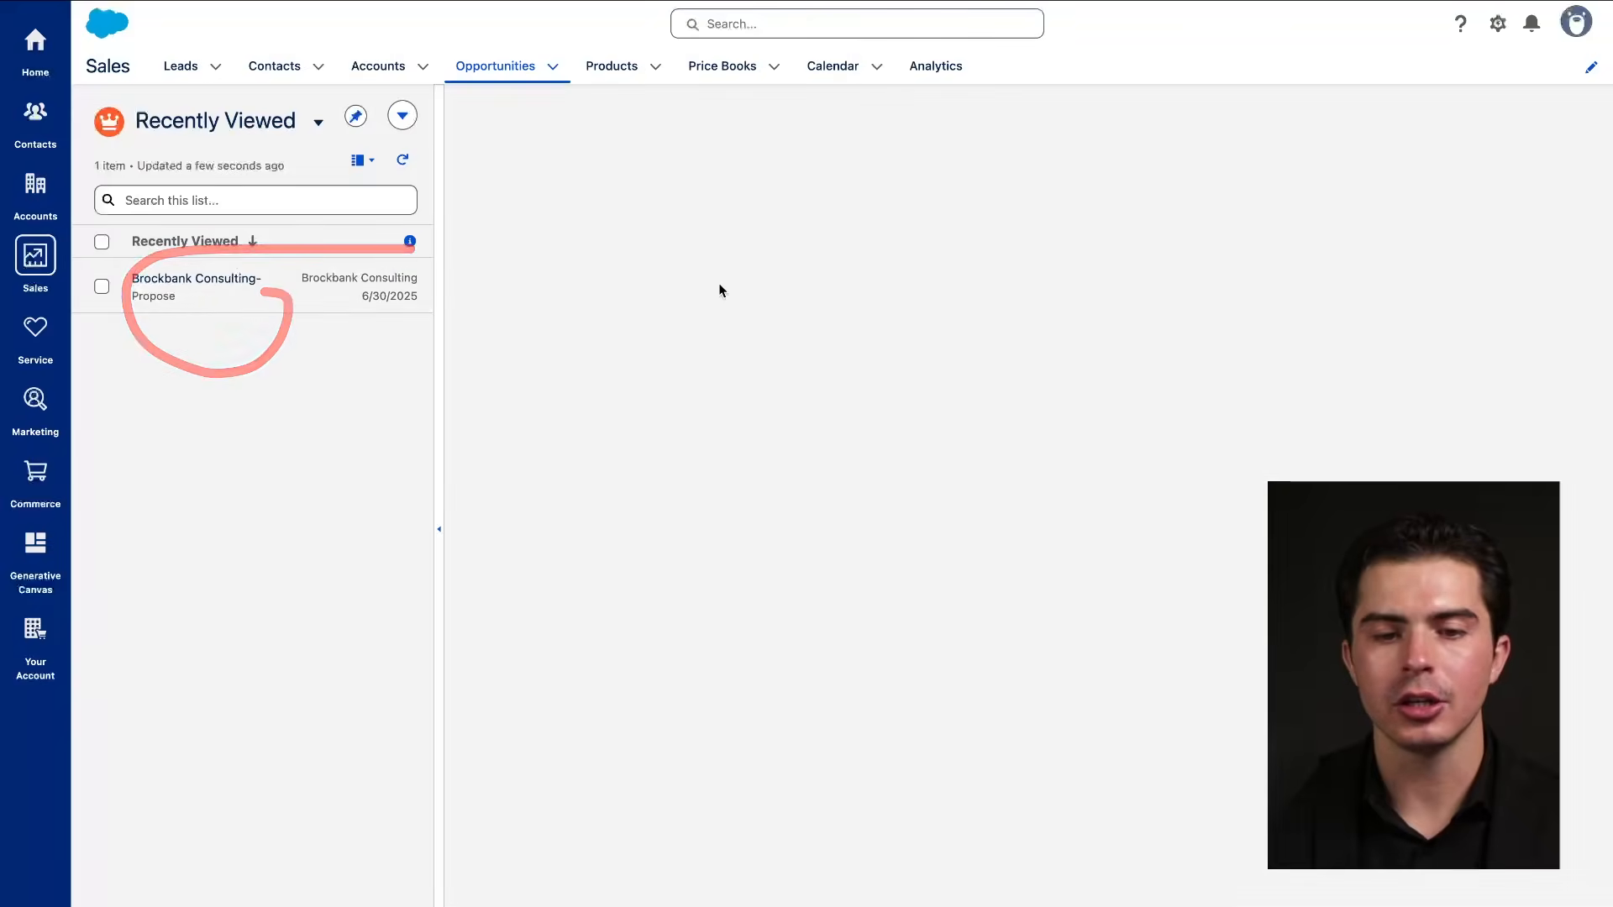
mouse_move(1180, 145)
mouse_down()
mouse_move(1256, 395)
mouse_move(821, 115)
mouse_up()
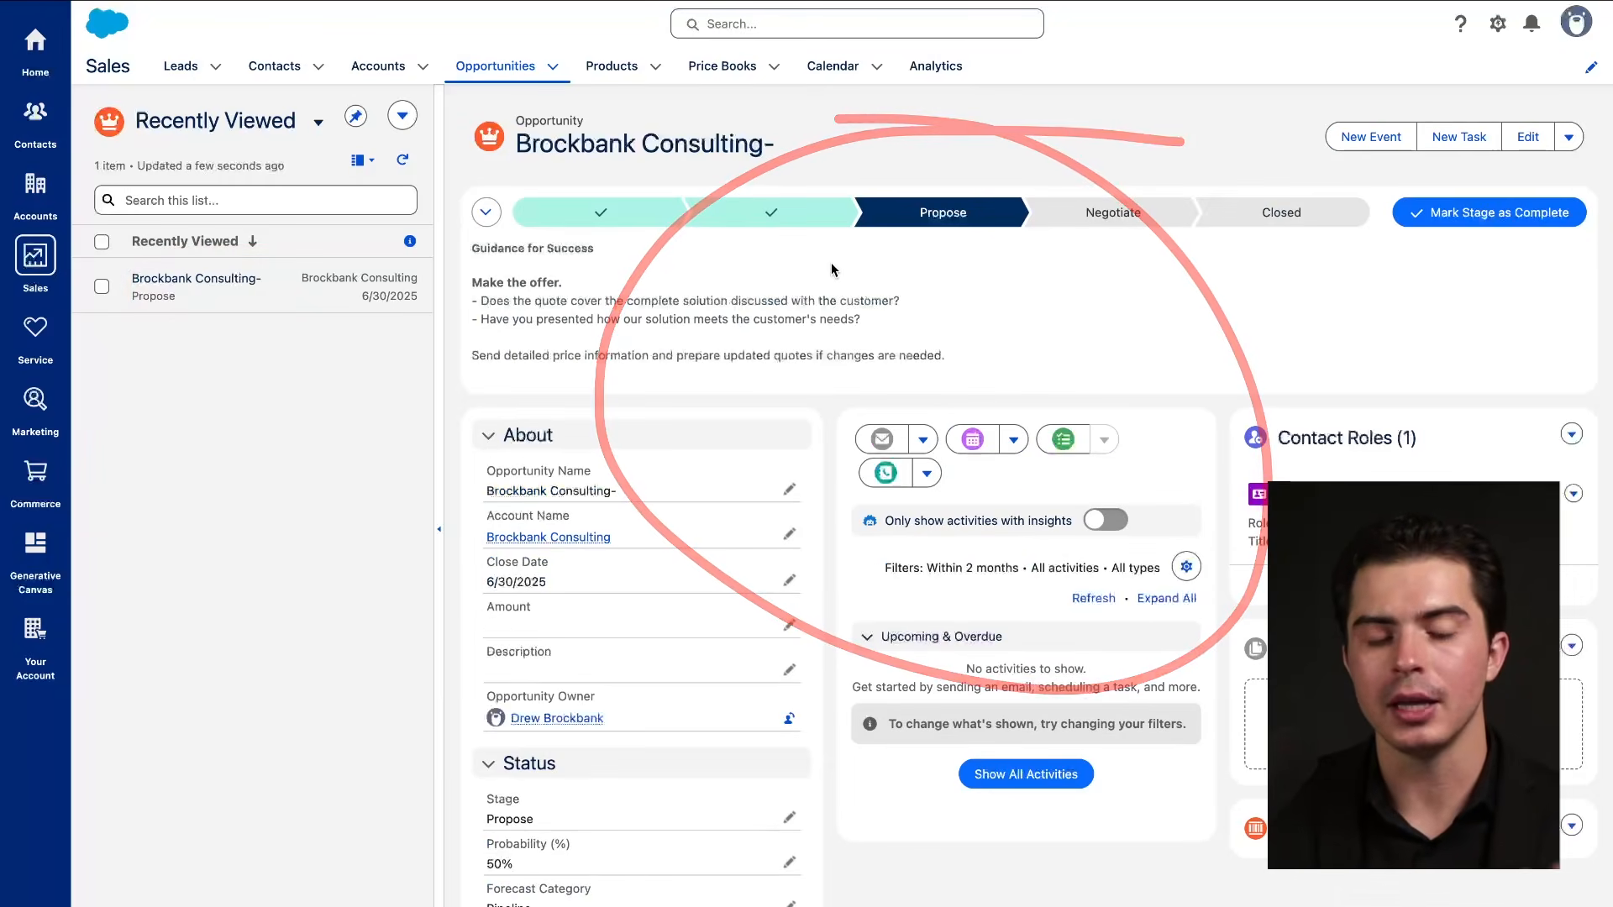
mouse_move(443, 94)
mouse_down()
mouse_move(77, 97)
mouse_move(435, 151)
mouse_up()
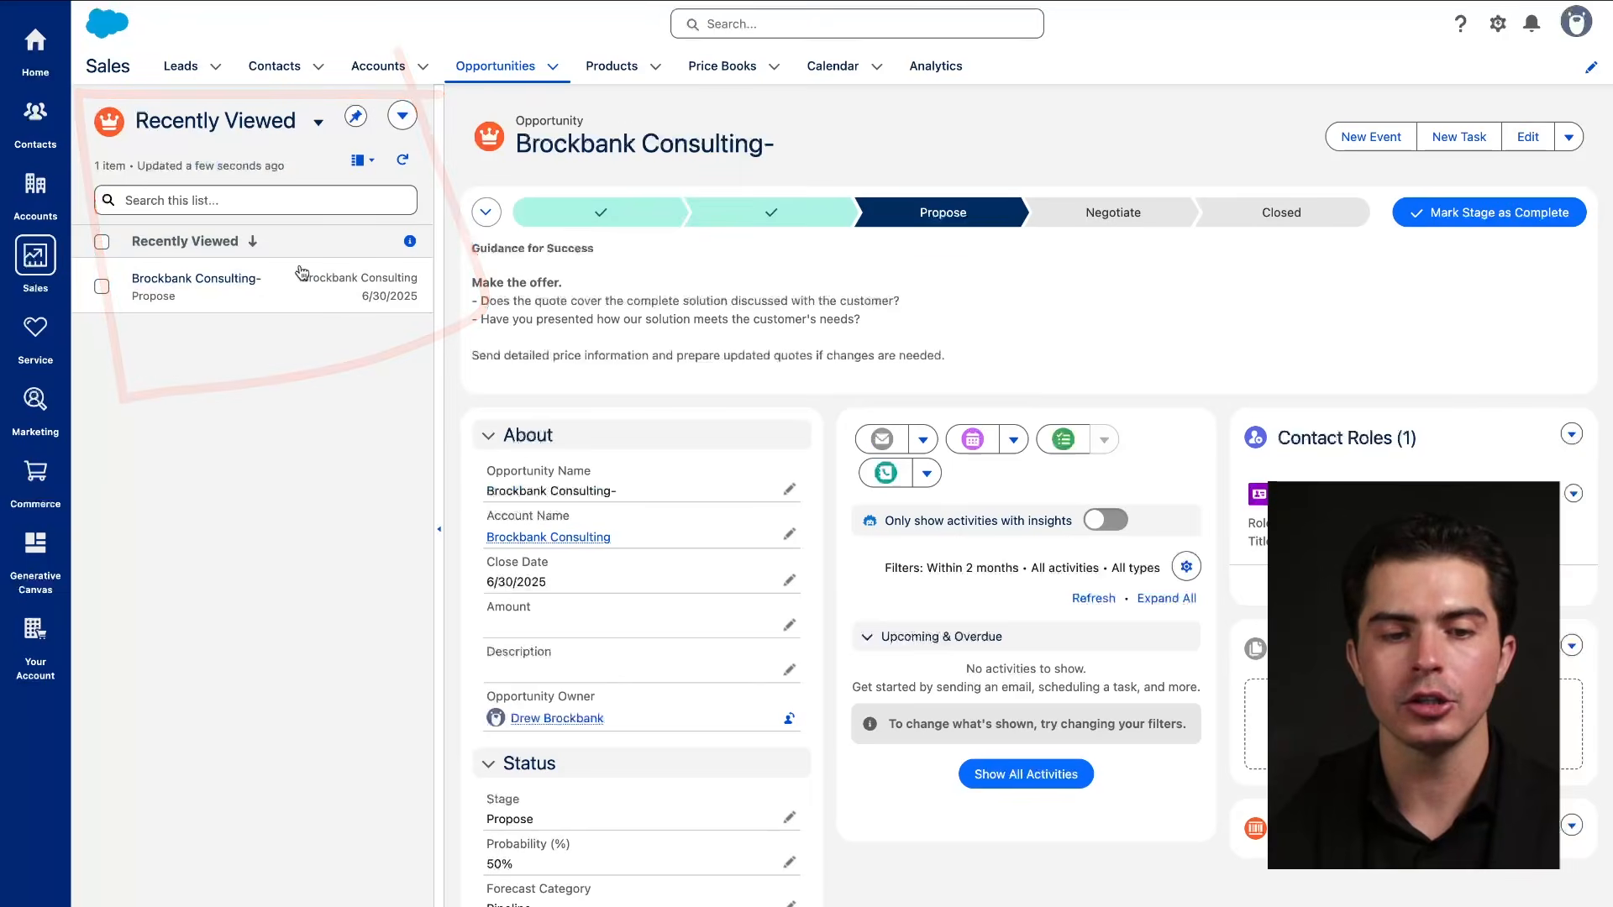
click(403, 211)
click(363, 160)
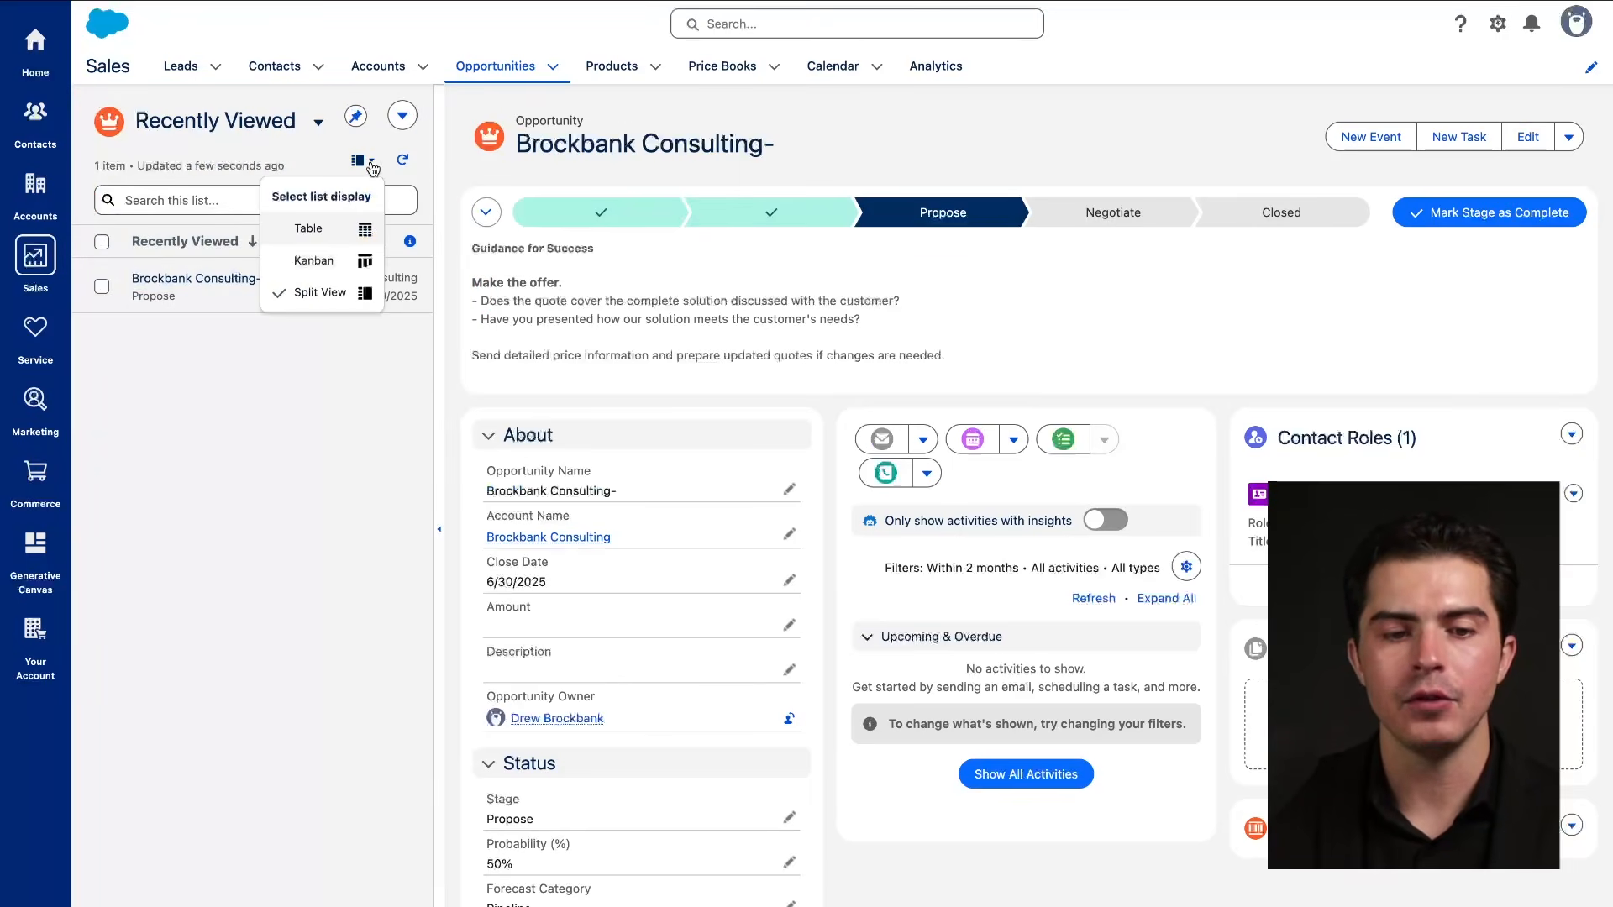
click(333, 260)
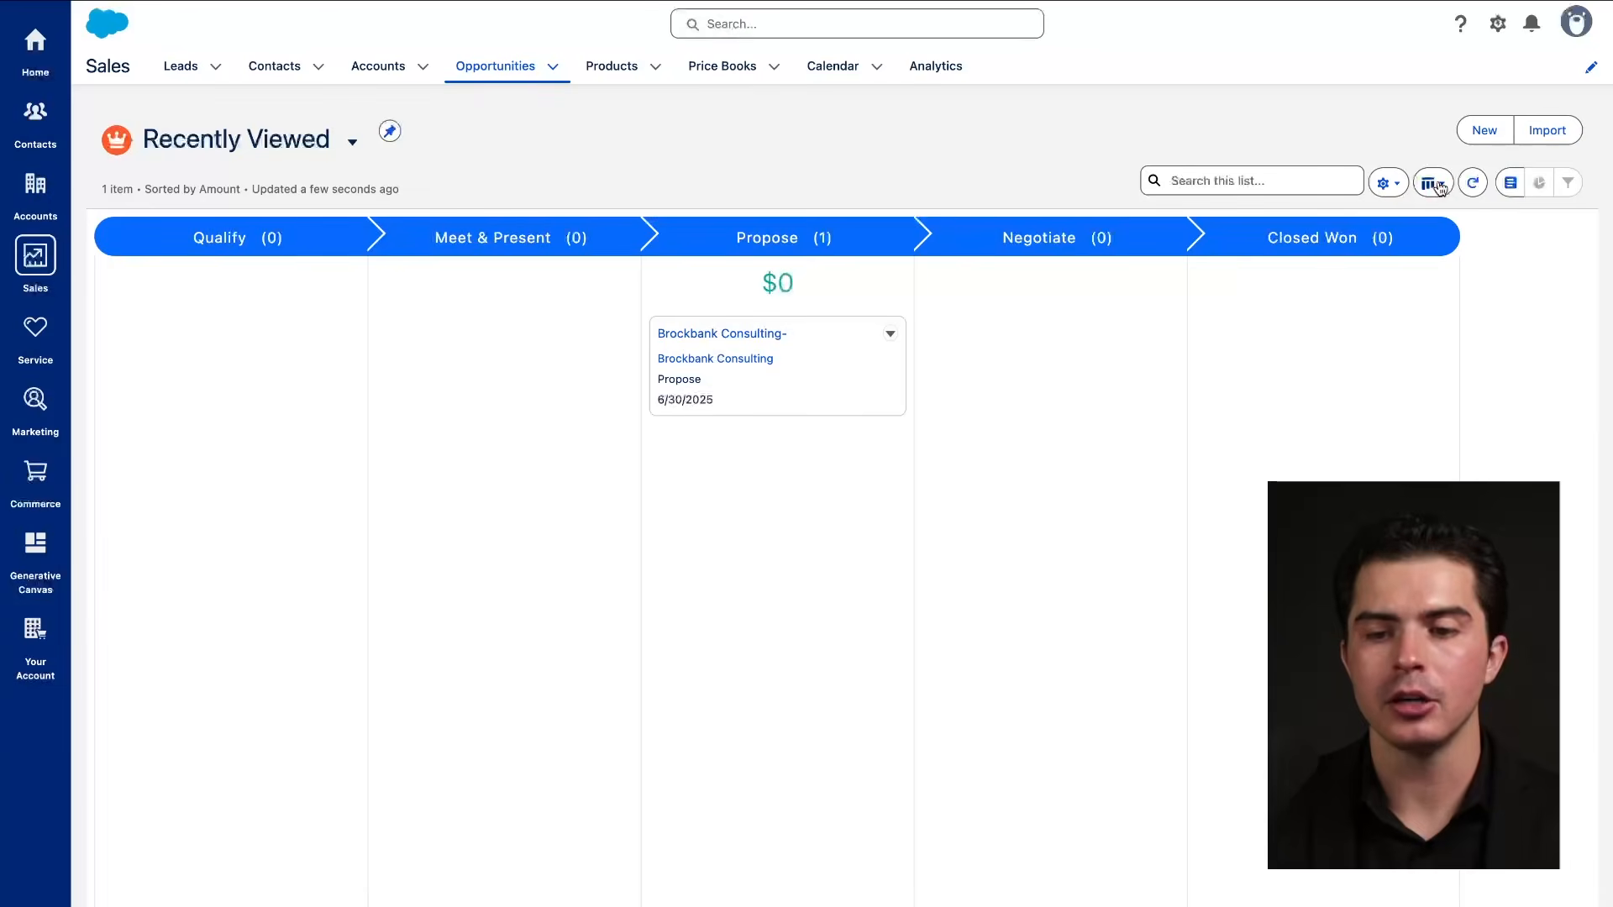
Switch the opportunities list to Table display and refresh it.
click(1433, 182)
click(1446, 254)
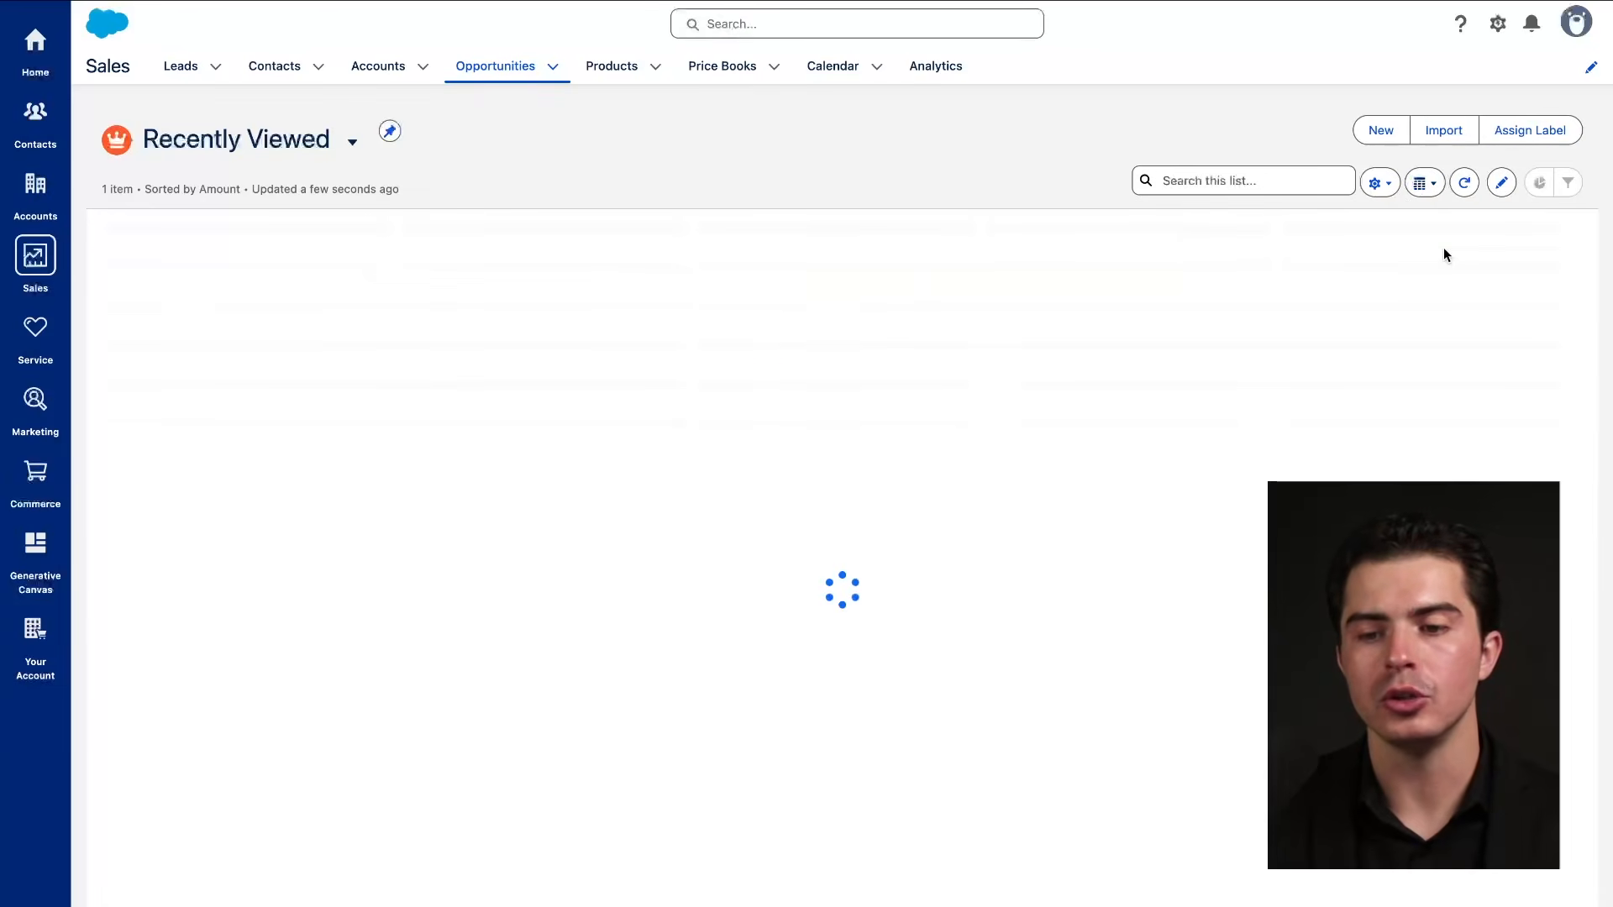
click(1464, 183)
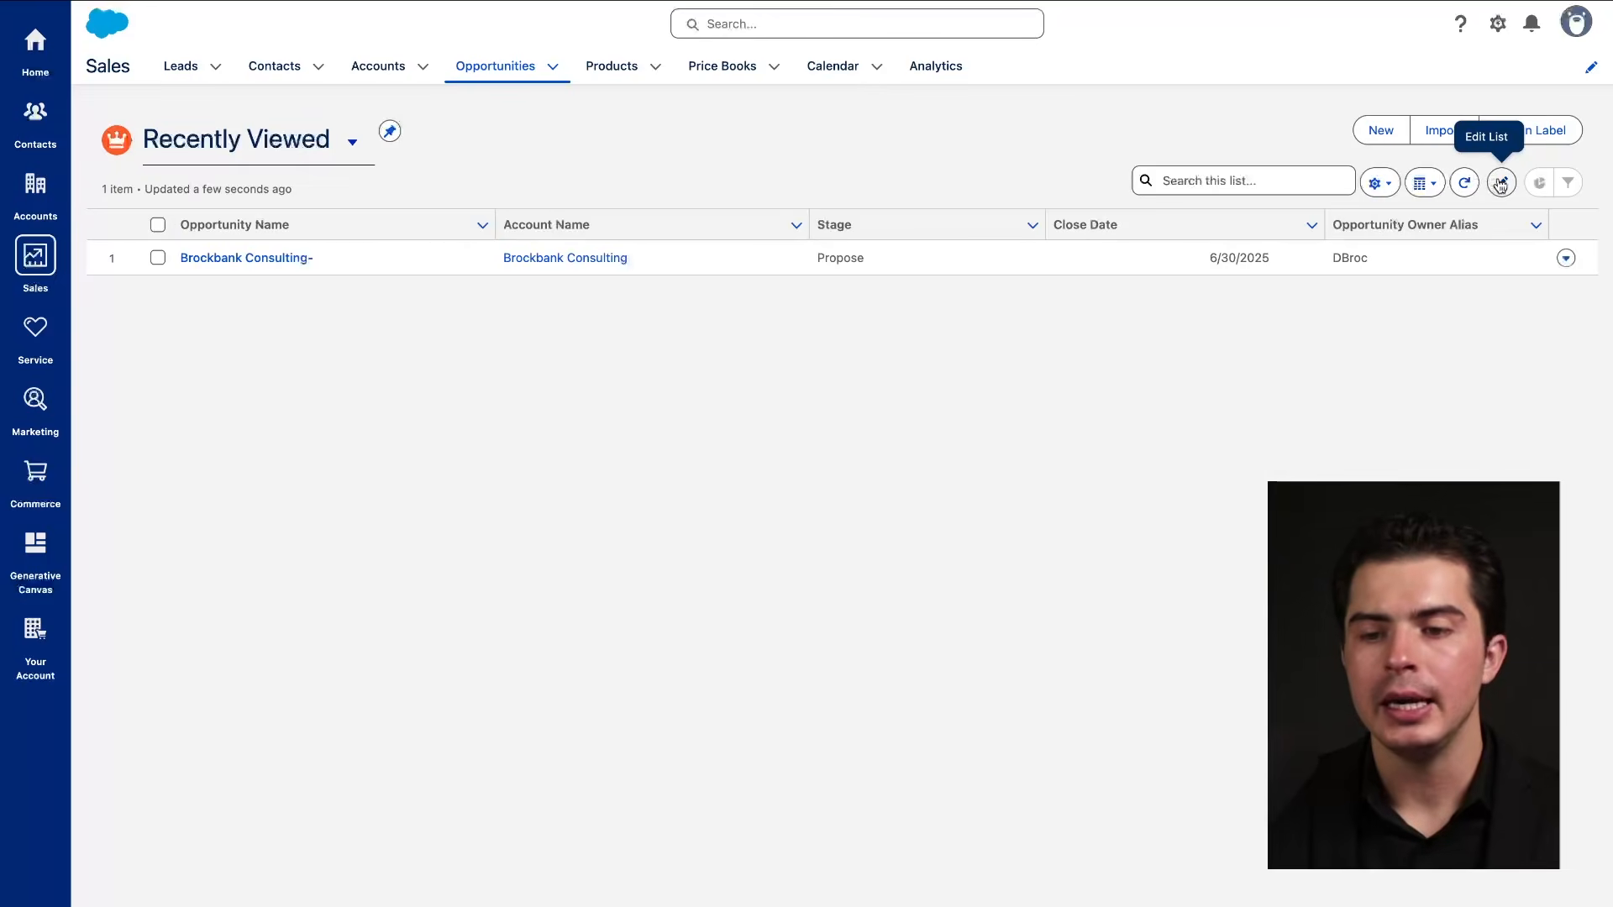
Start inline editing of the opportunity name, then leave it unchanged.
click(1502, 183)
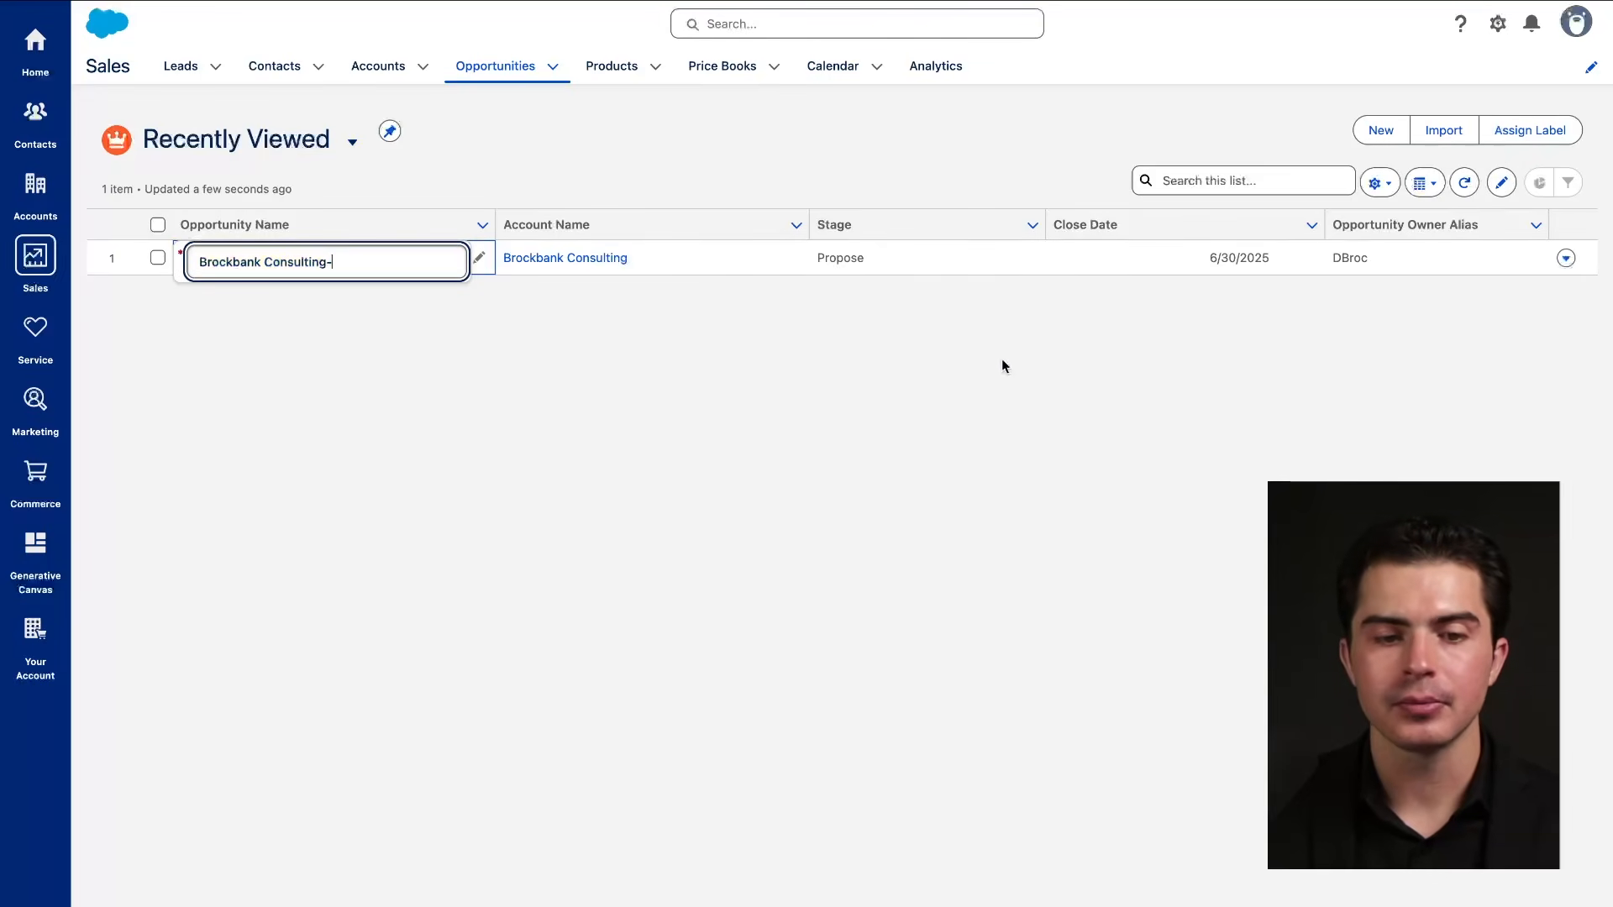
click(945, 409)
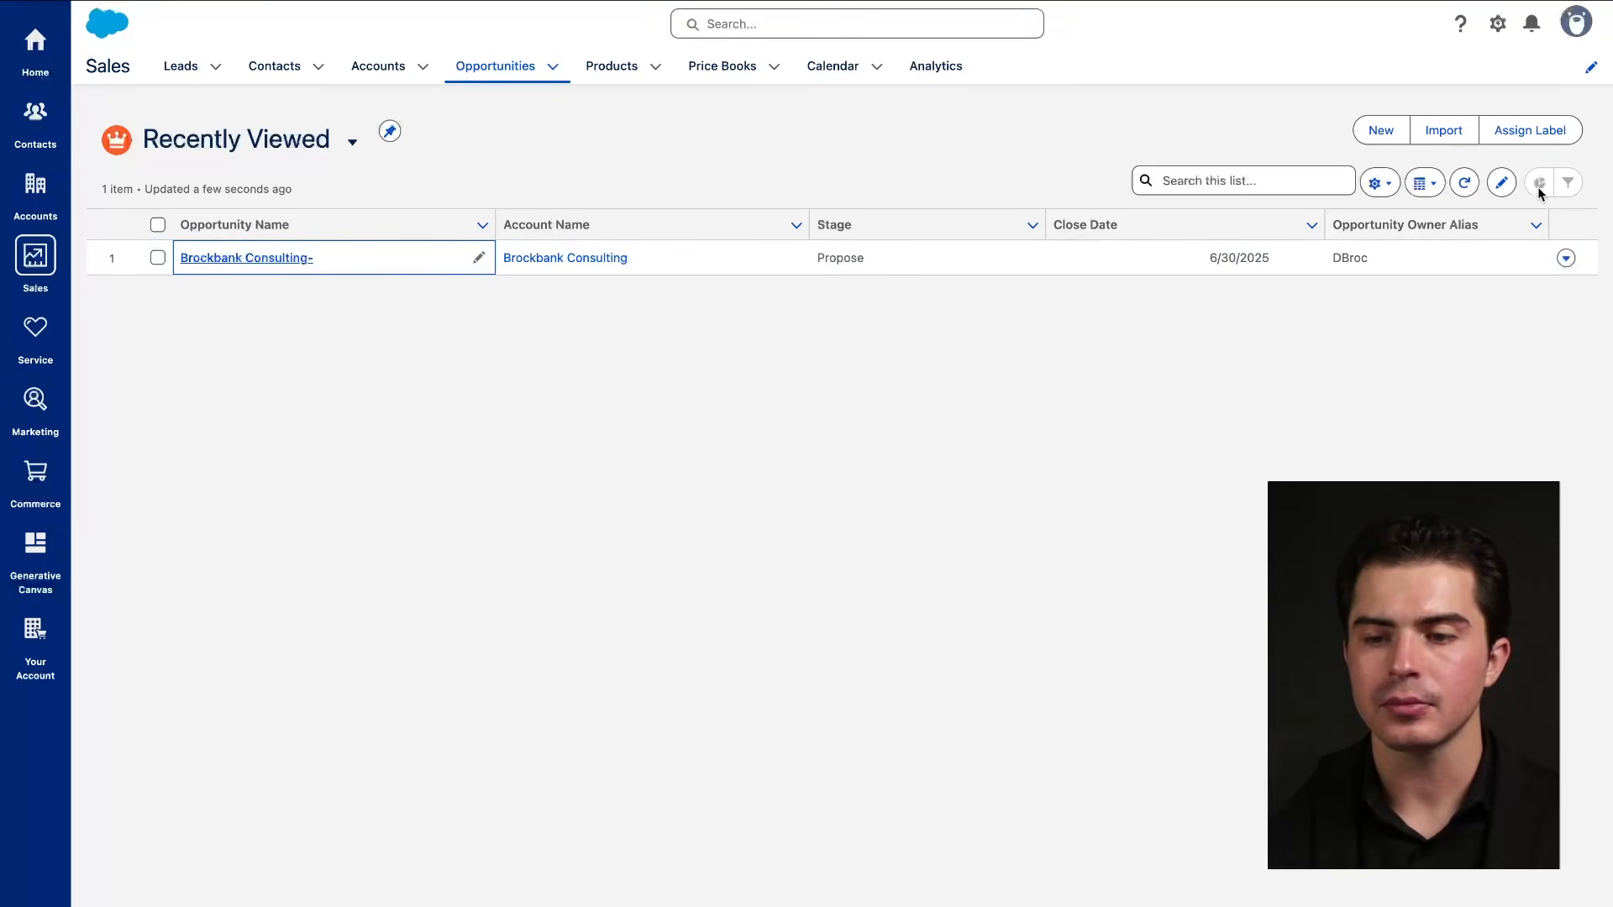
drag(1527, 200, 1574, 201)
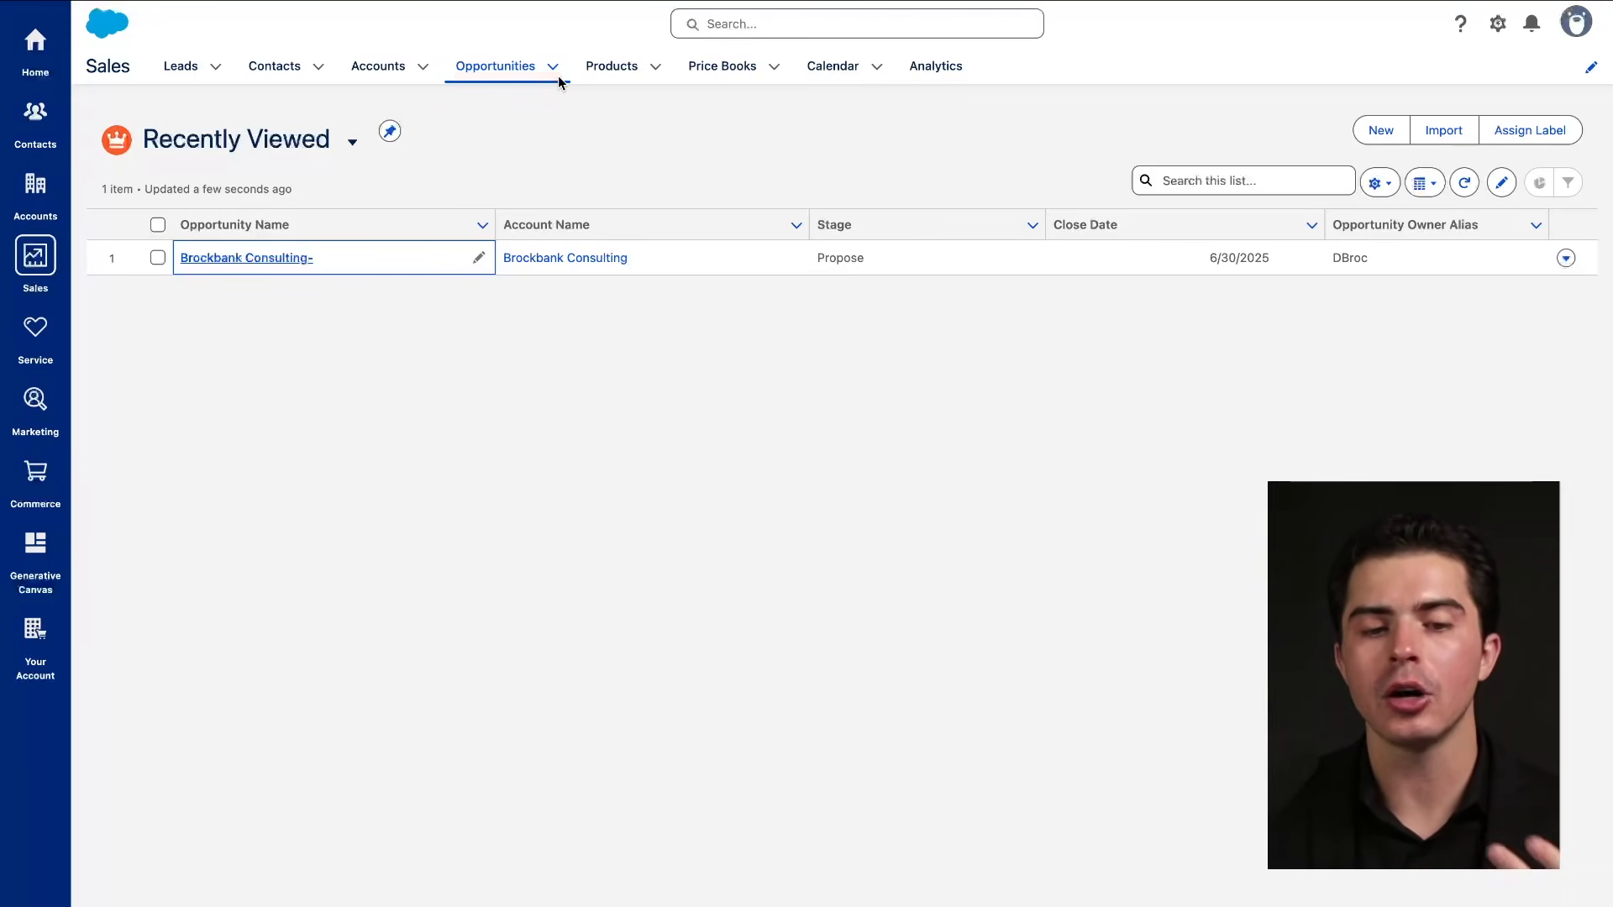
click(1428, 184)
Choose Kanban so opportunities appear in stage columns from Qualify through Closed Won.
click(1438, 284)
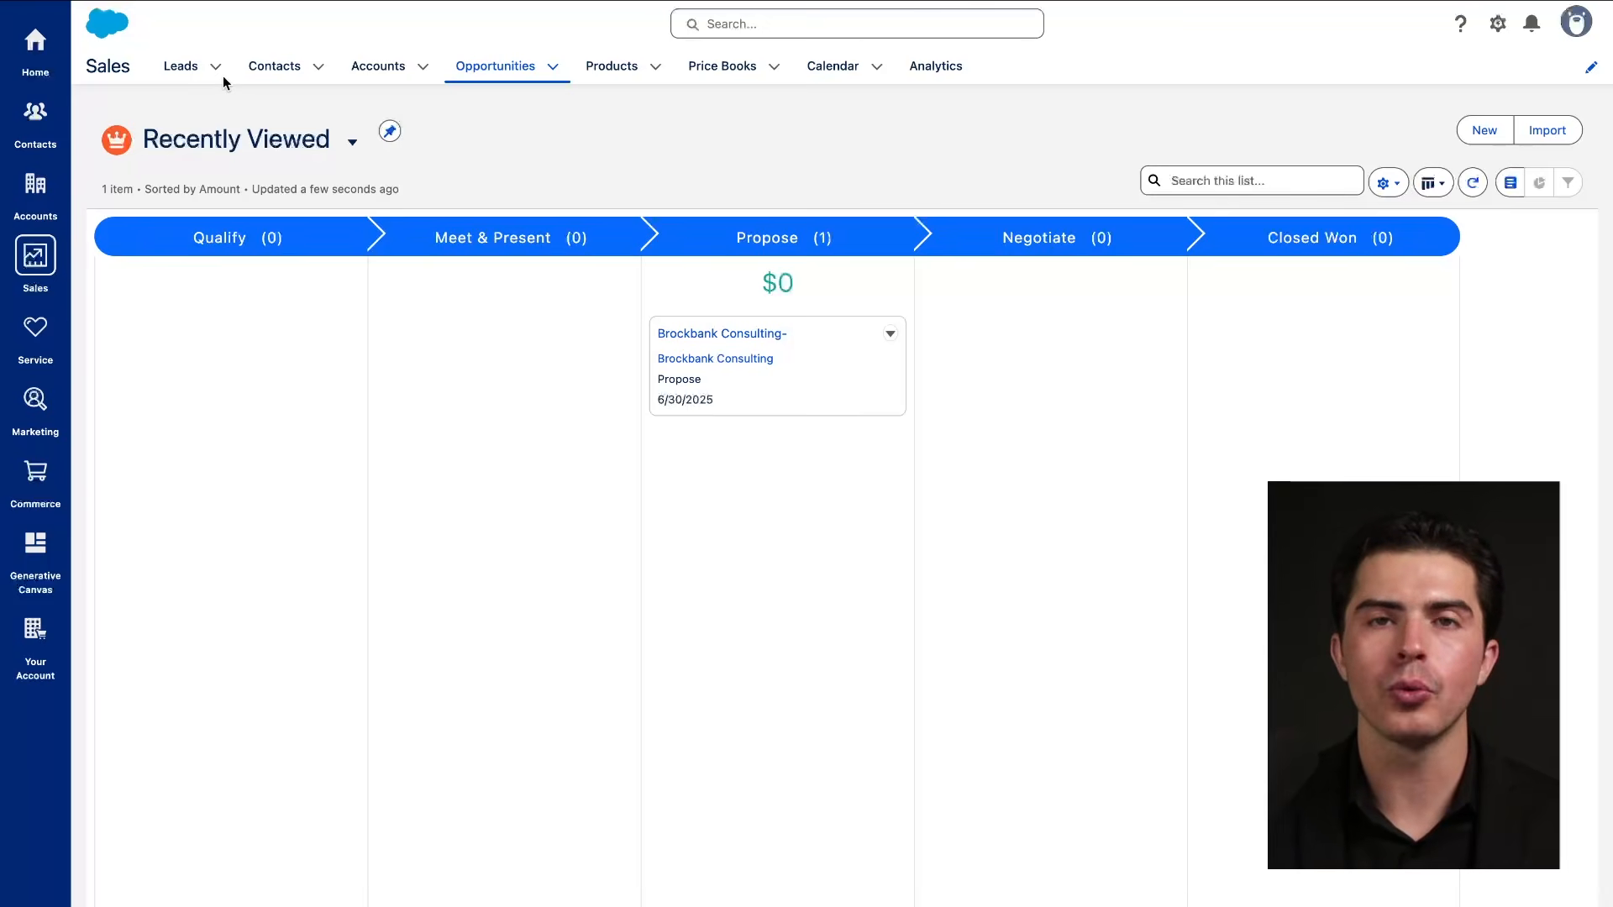
key(ctrl+a)
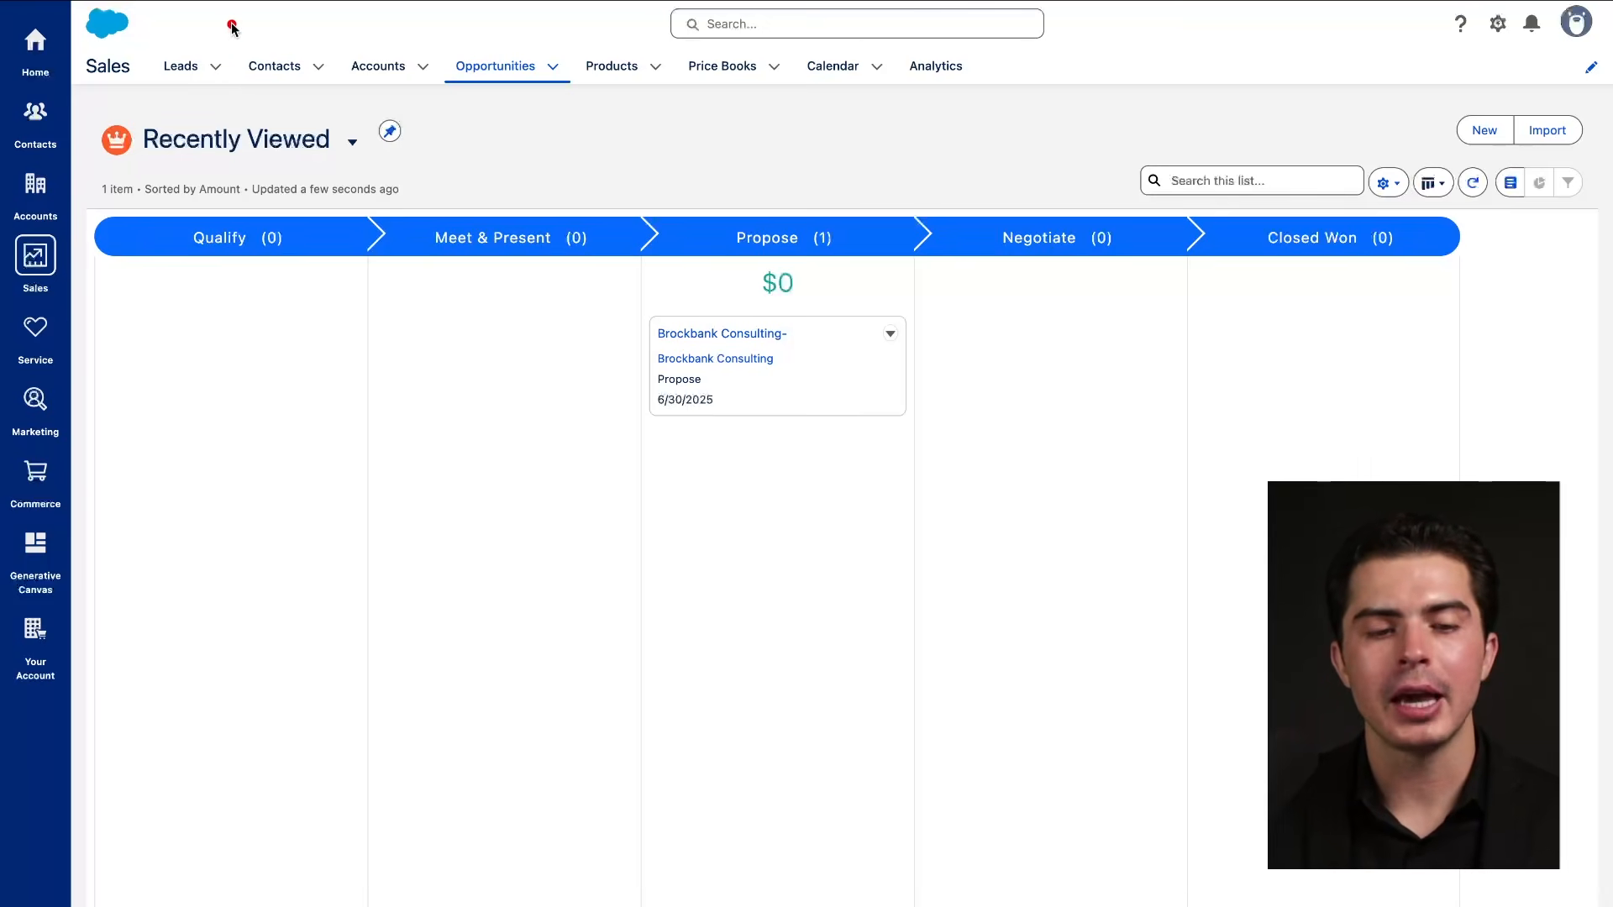
drag(233, 25, 234, 112)
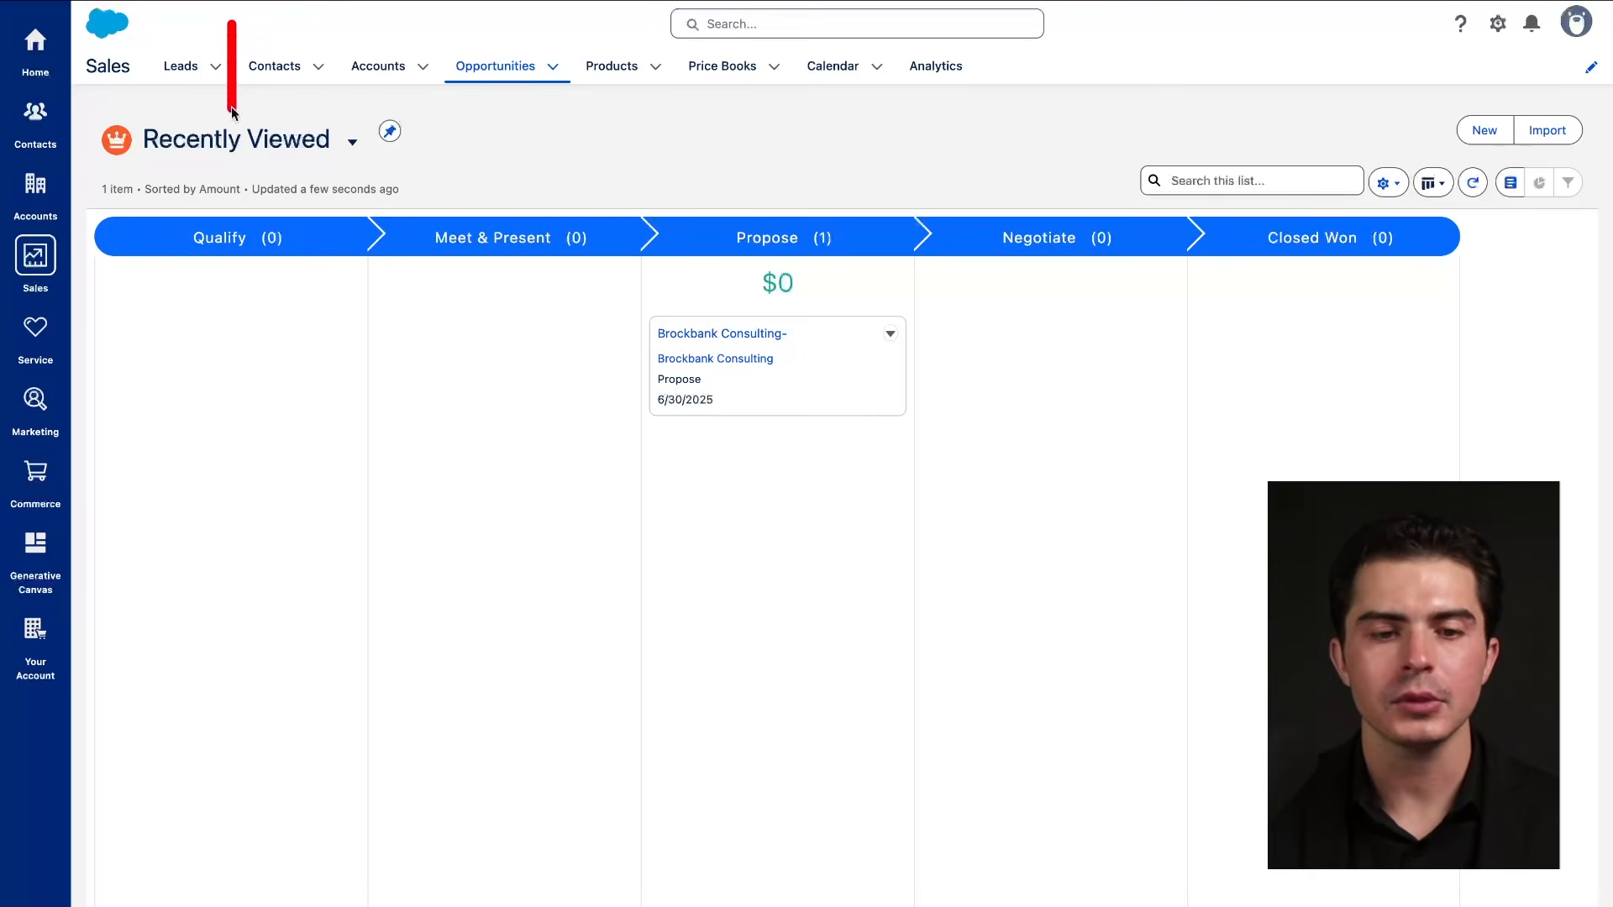
mouse_move(555, 38)
mouse_down()
mouse_move(450, 66)
mouse_move(588, 48)
mouse_up()
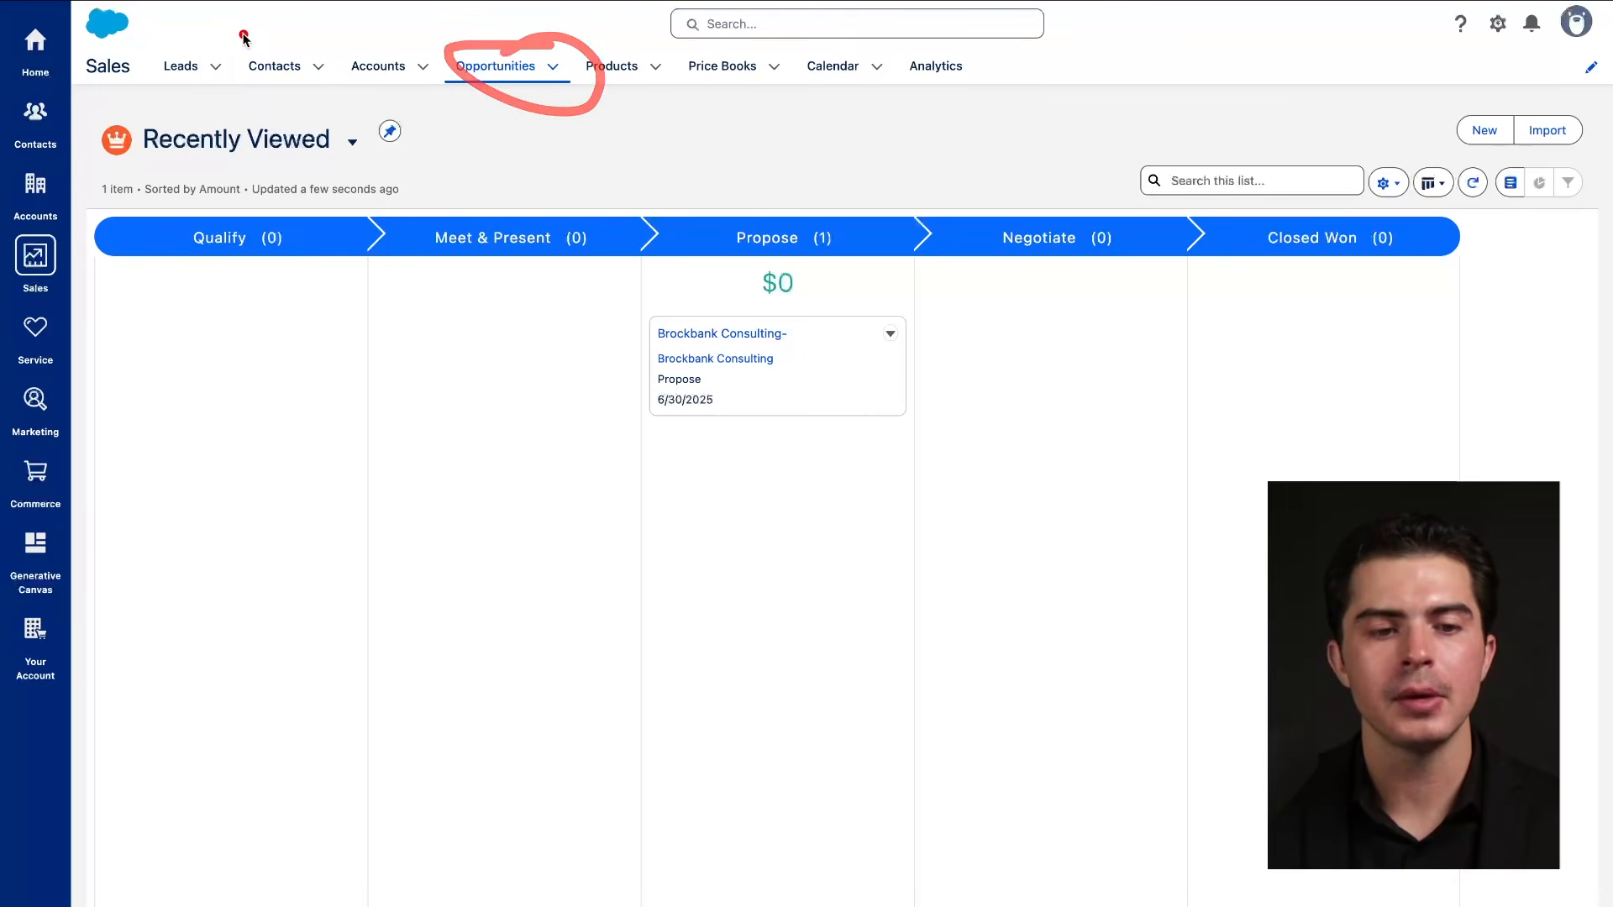
mouse_move(227, 19)
mouse_down()
mouse_move(227, 107)
mouse_move(242, 81)
mouse_up()
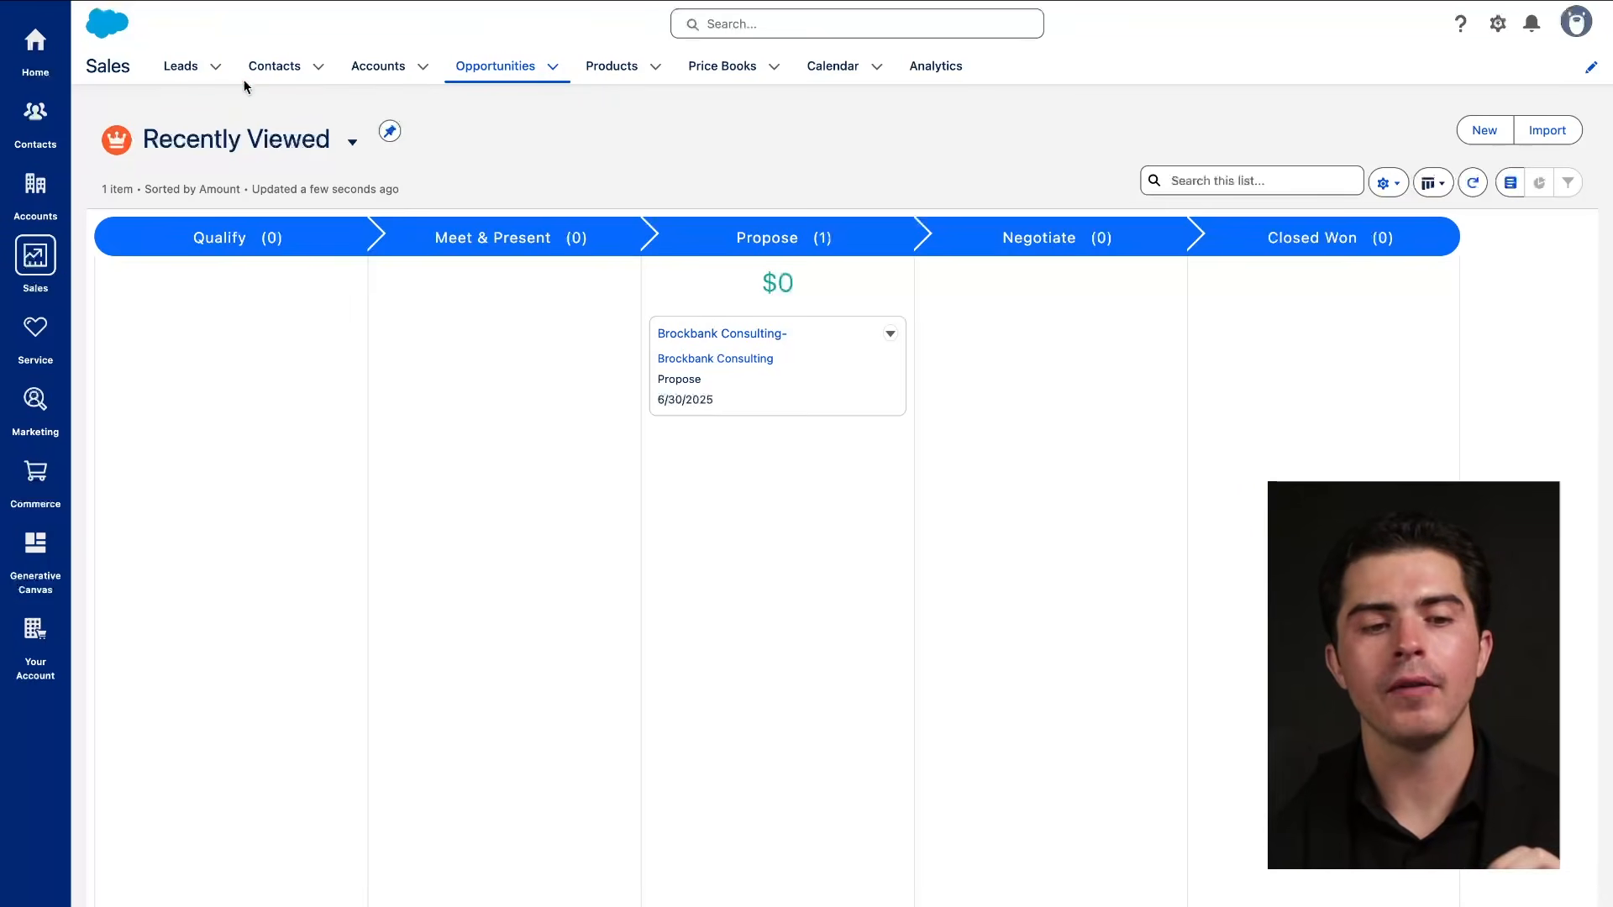
drag(228, 24, 232, 122)
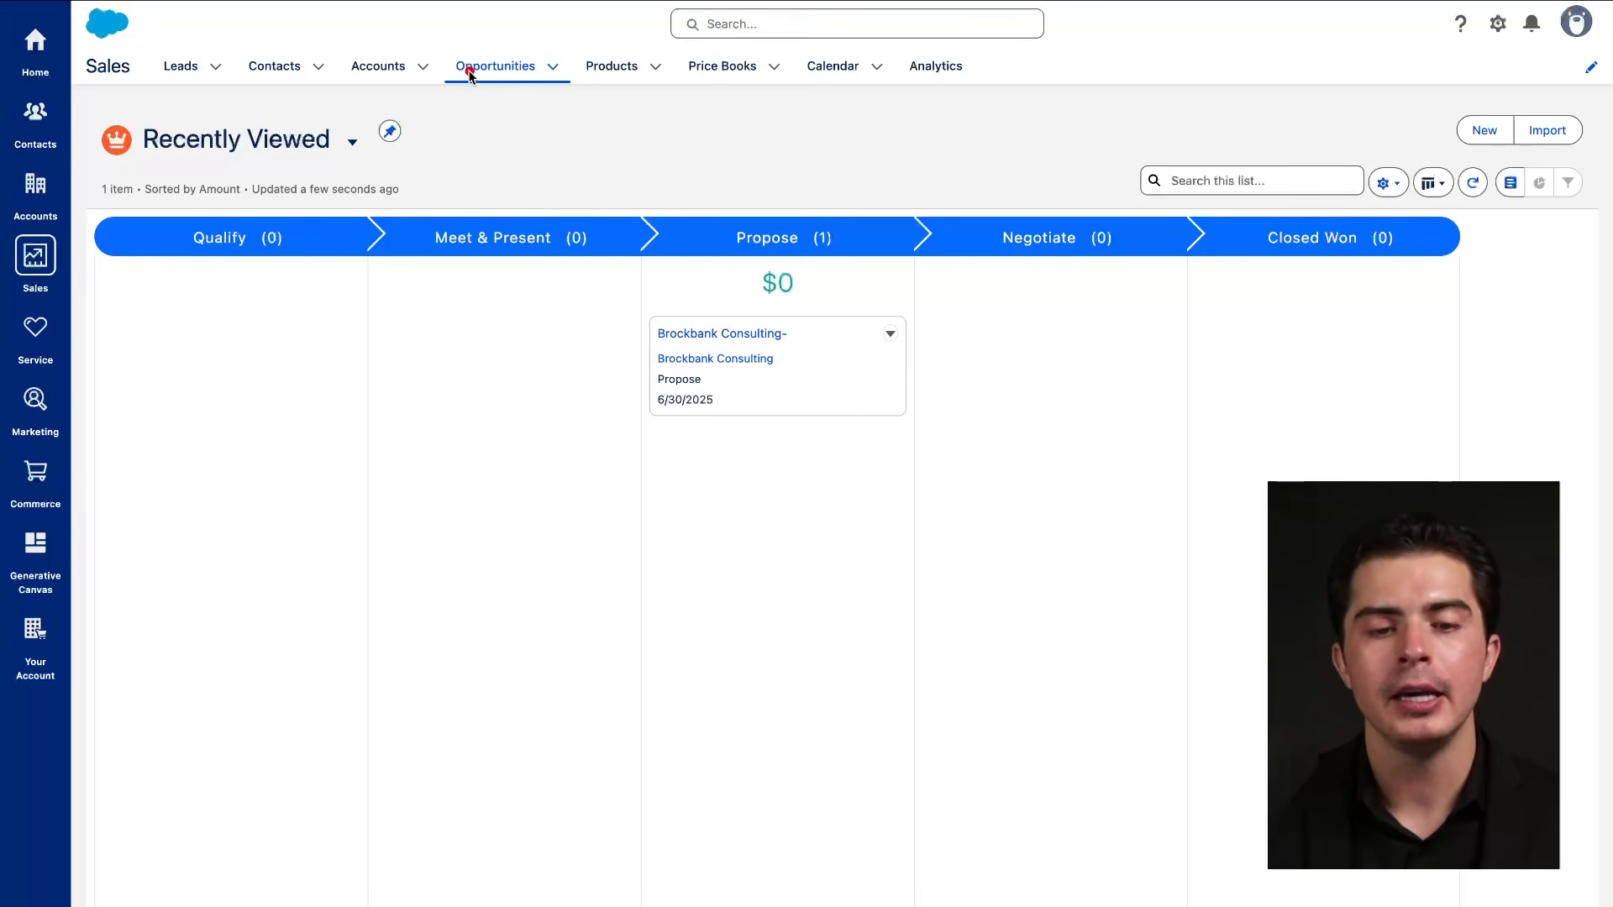
drag(445, 79, 554, 82)
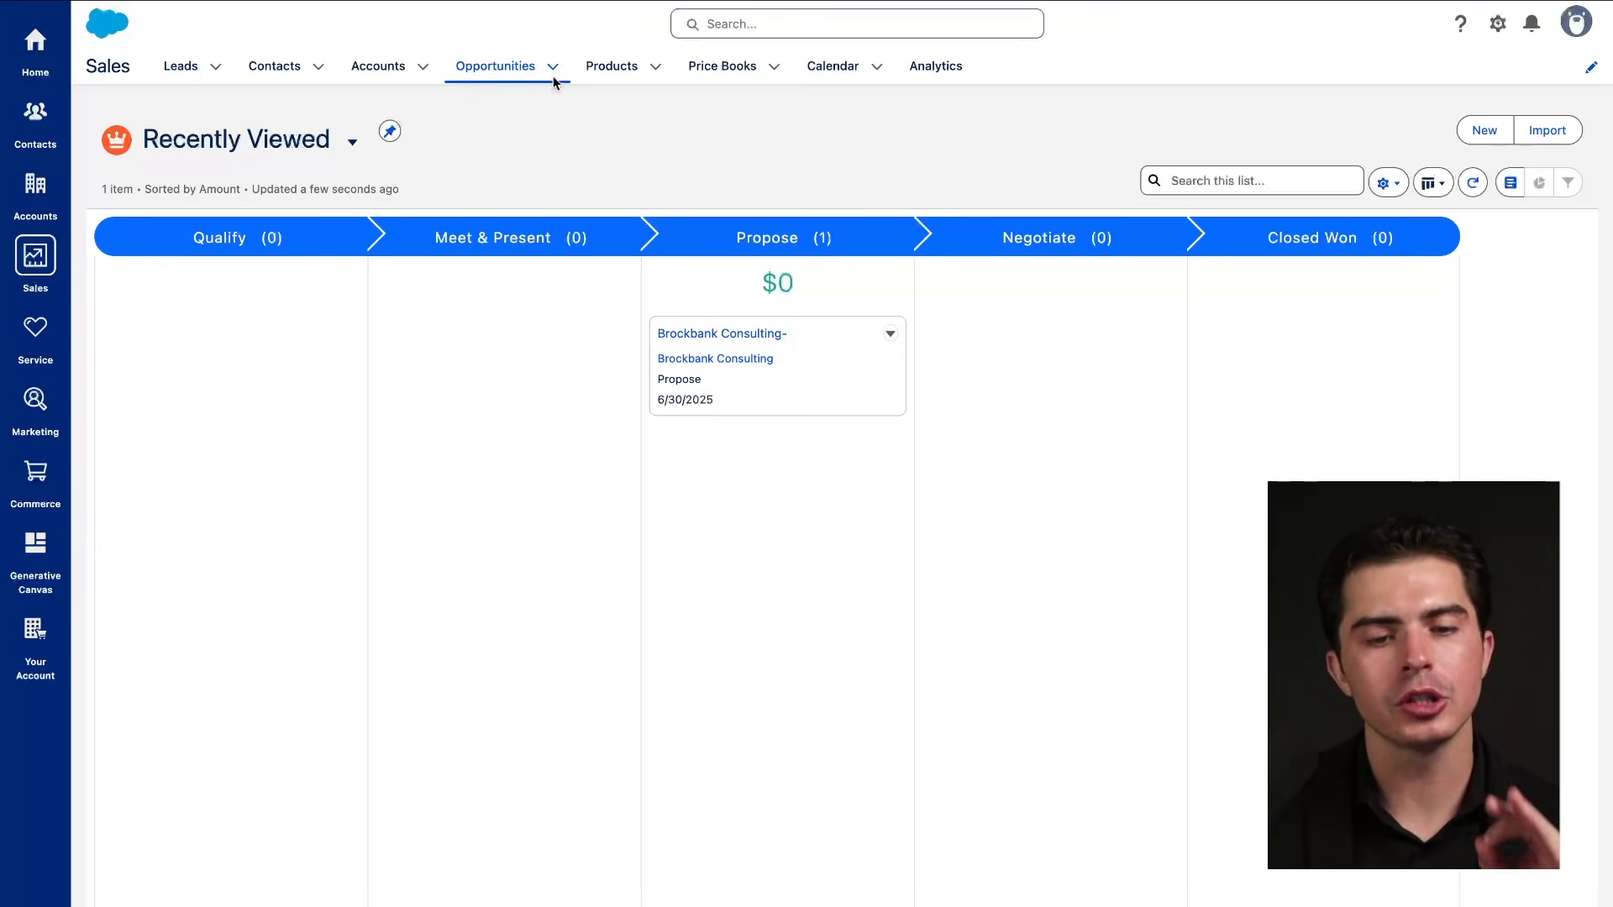
drag(446, 79, 541, 79)
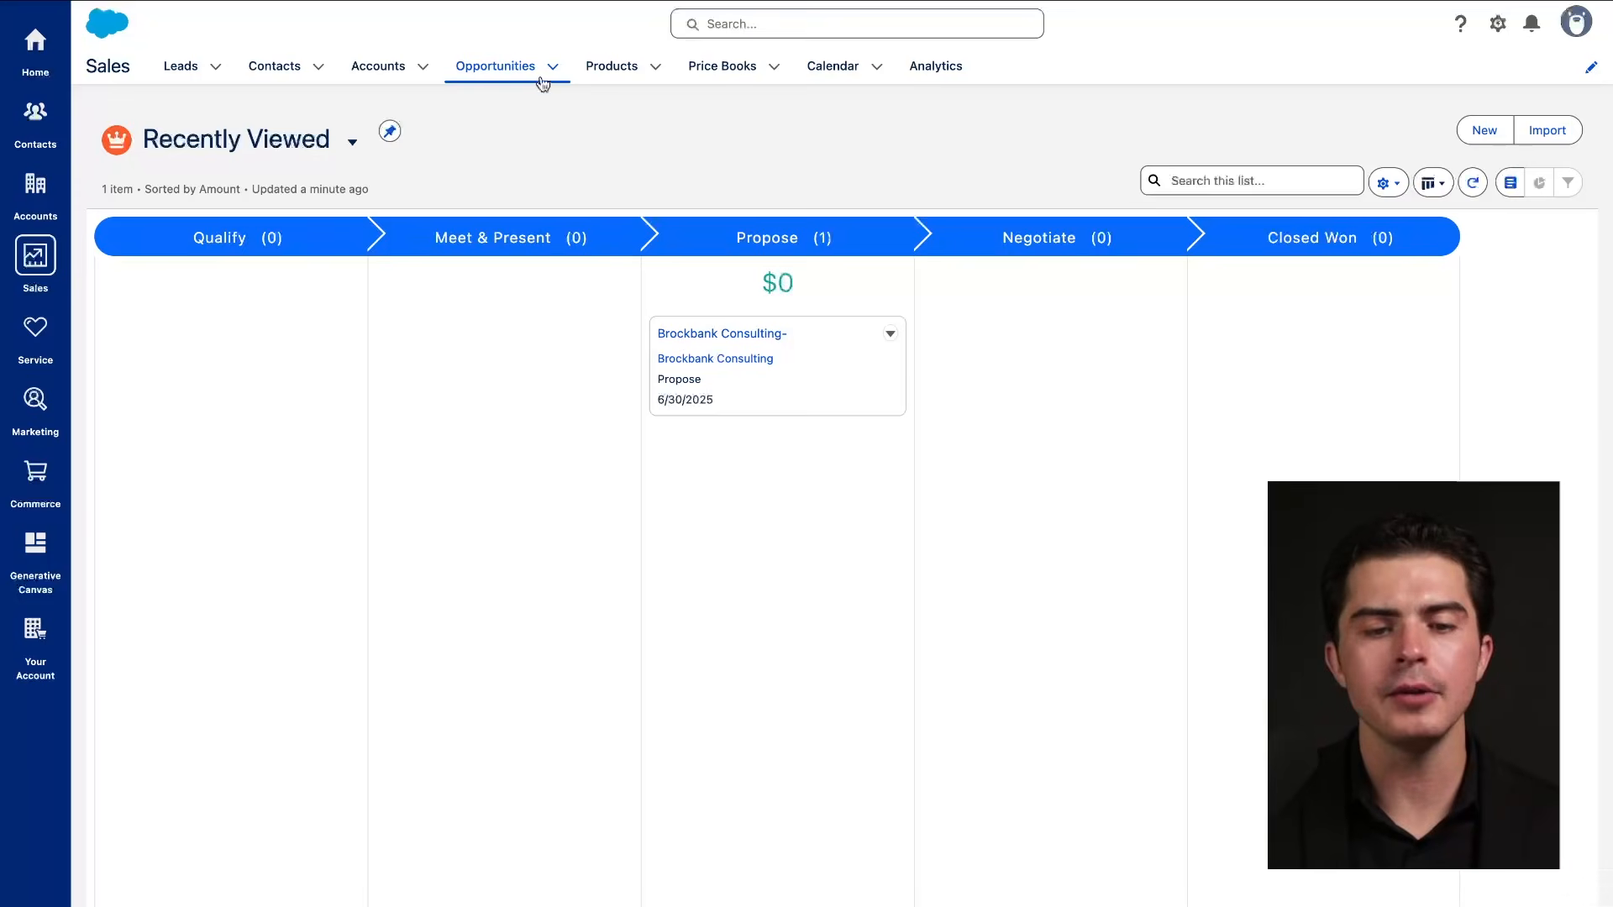
drag(447, 78, 528, 77)
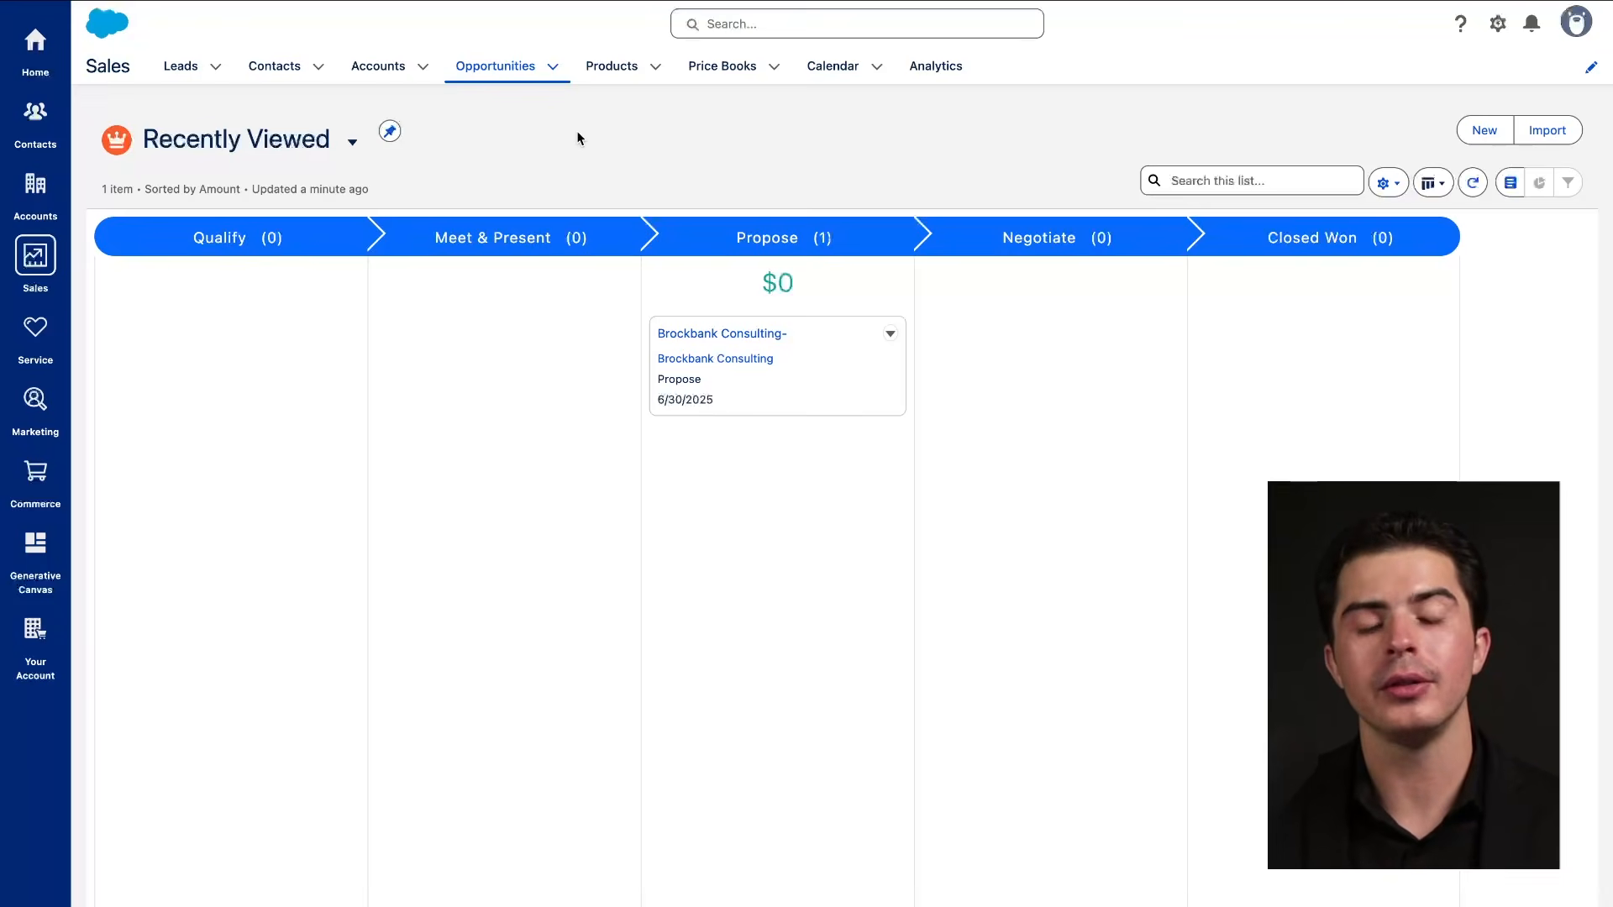
drag(454, 77, 529, 80)
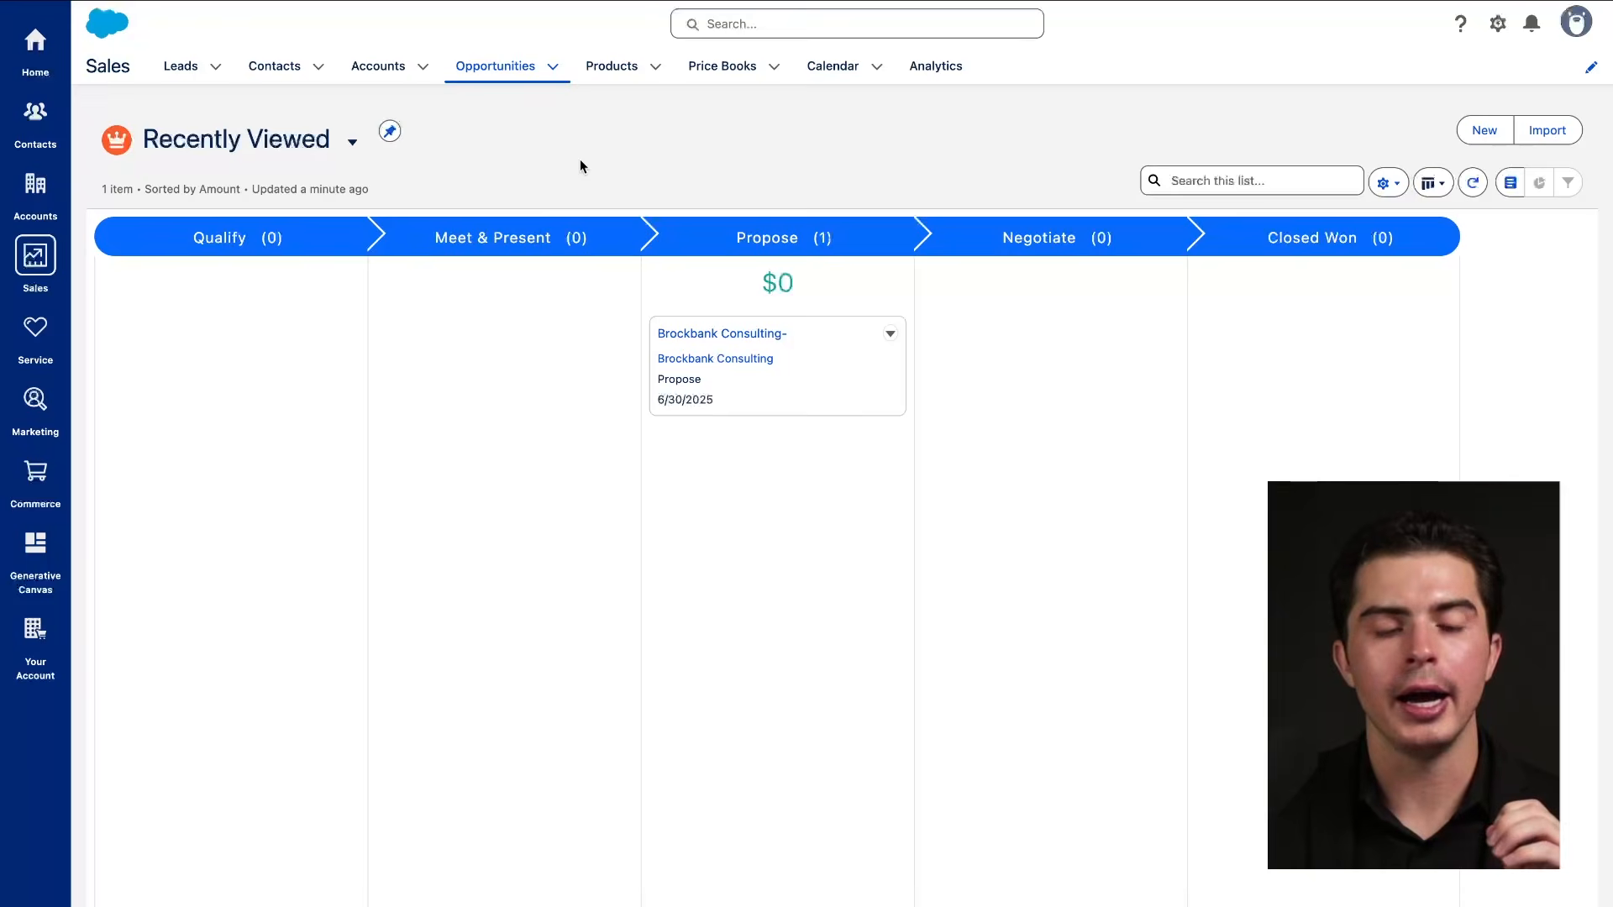
drag(224, 37, 440, 88)
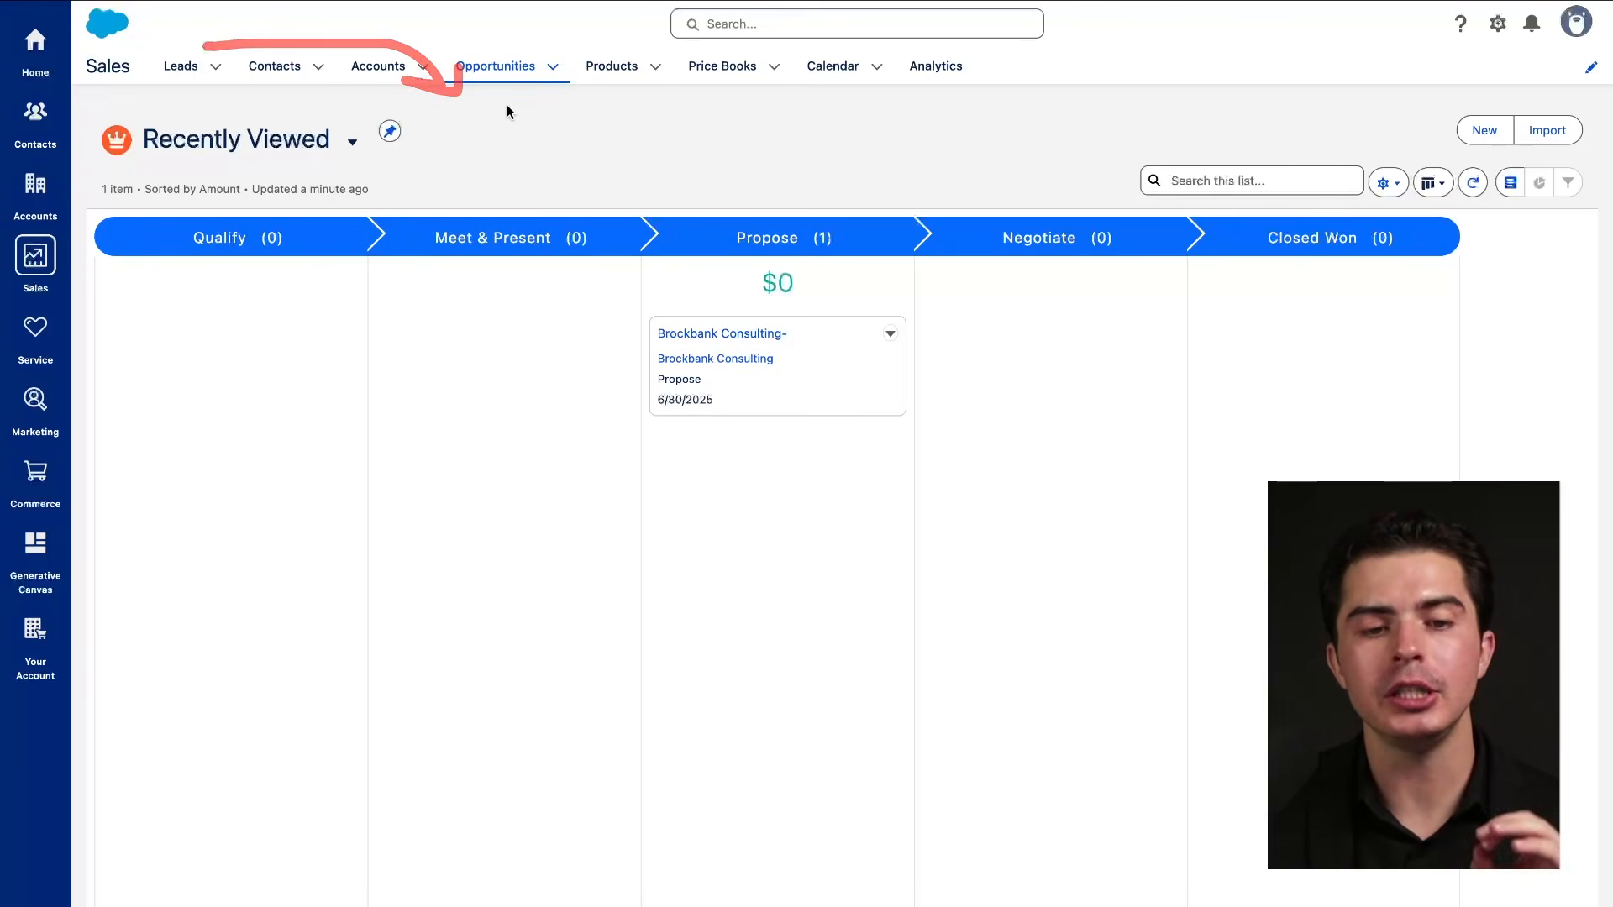
drag(294, 81, 444, 84)
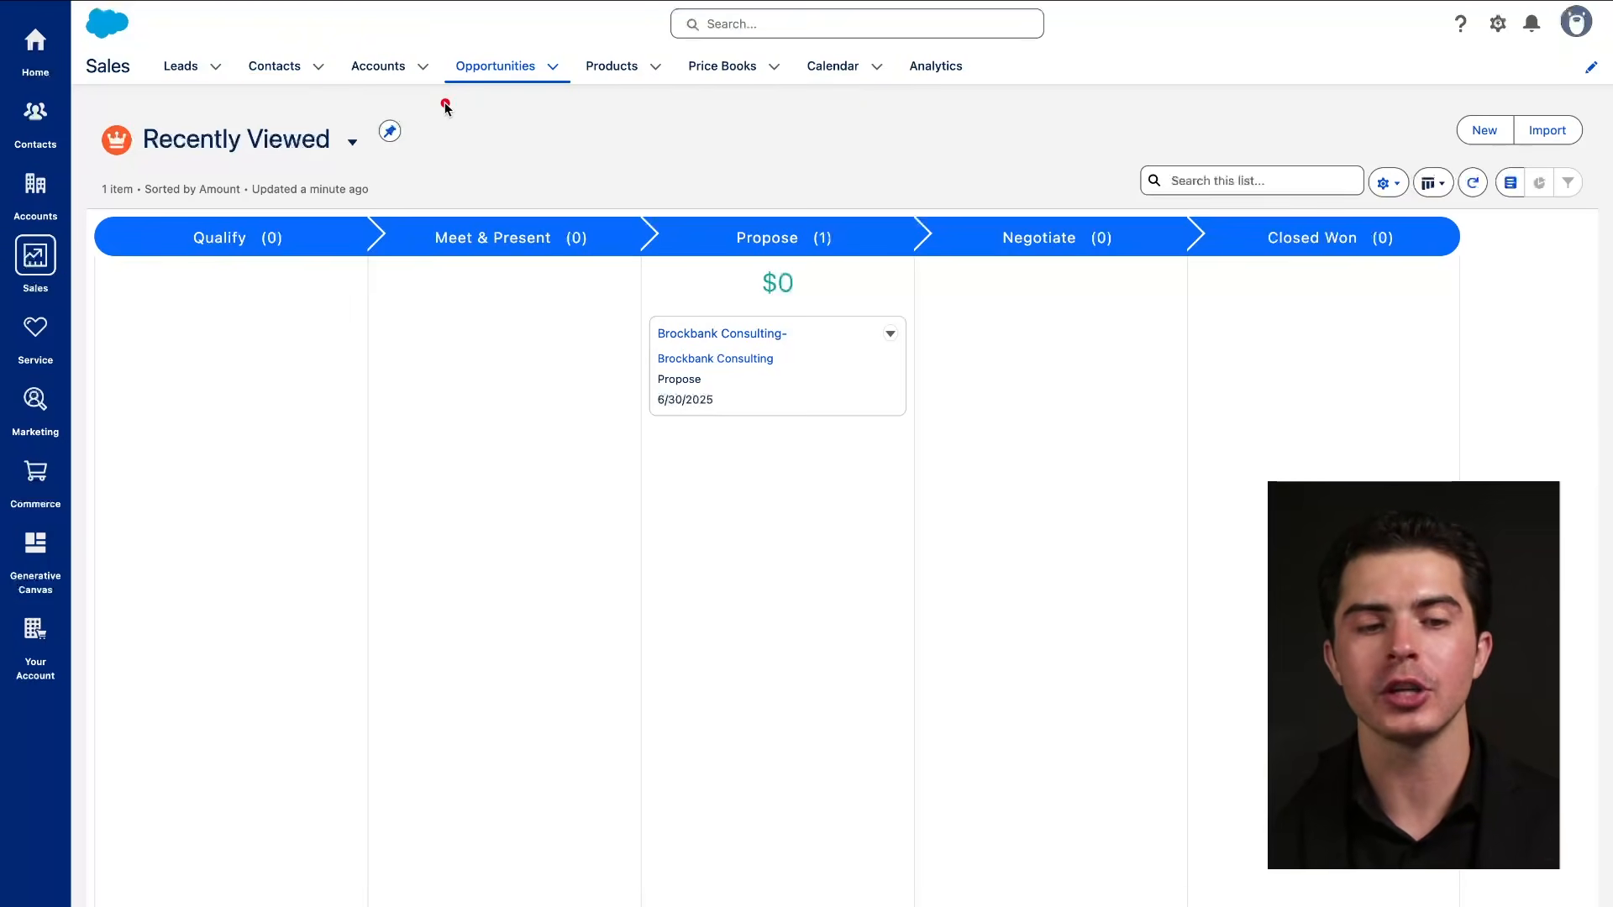
drag(153, 79, 231, 81)
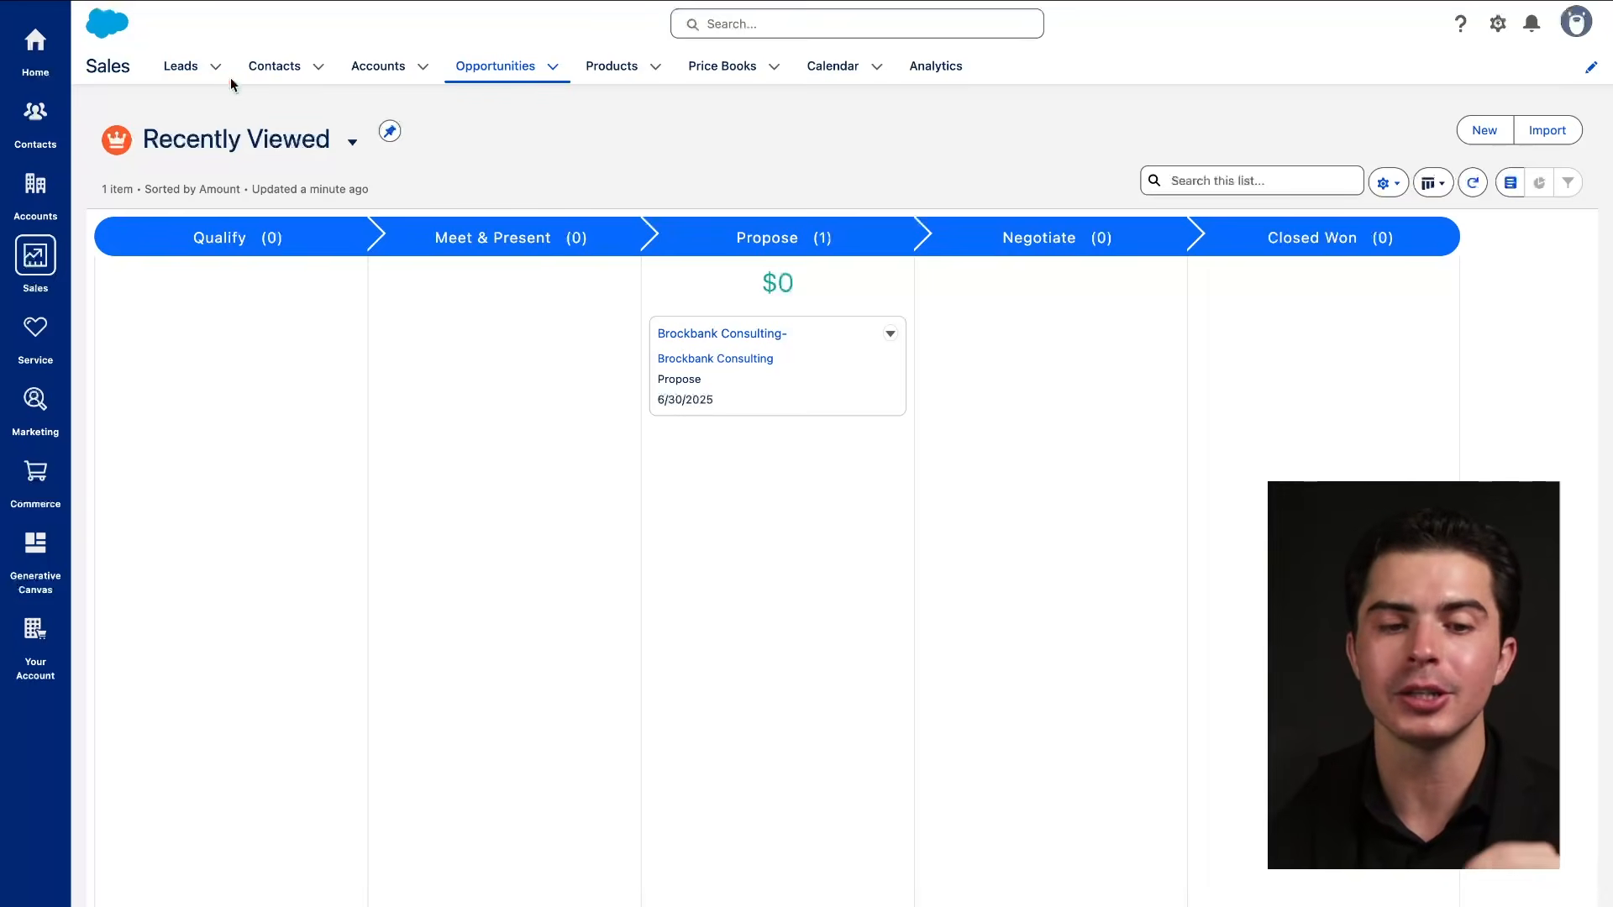
drag(435, 89, 562, 88)
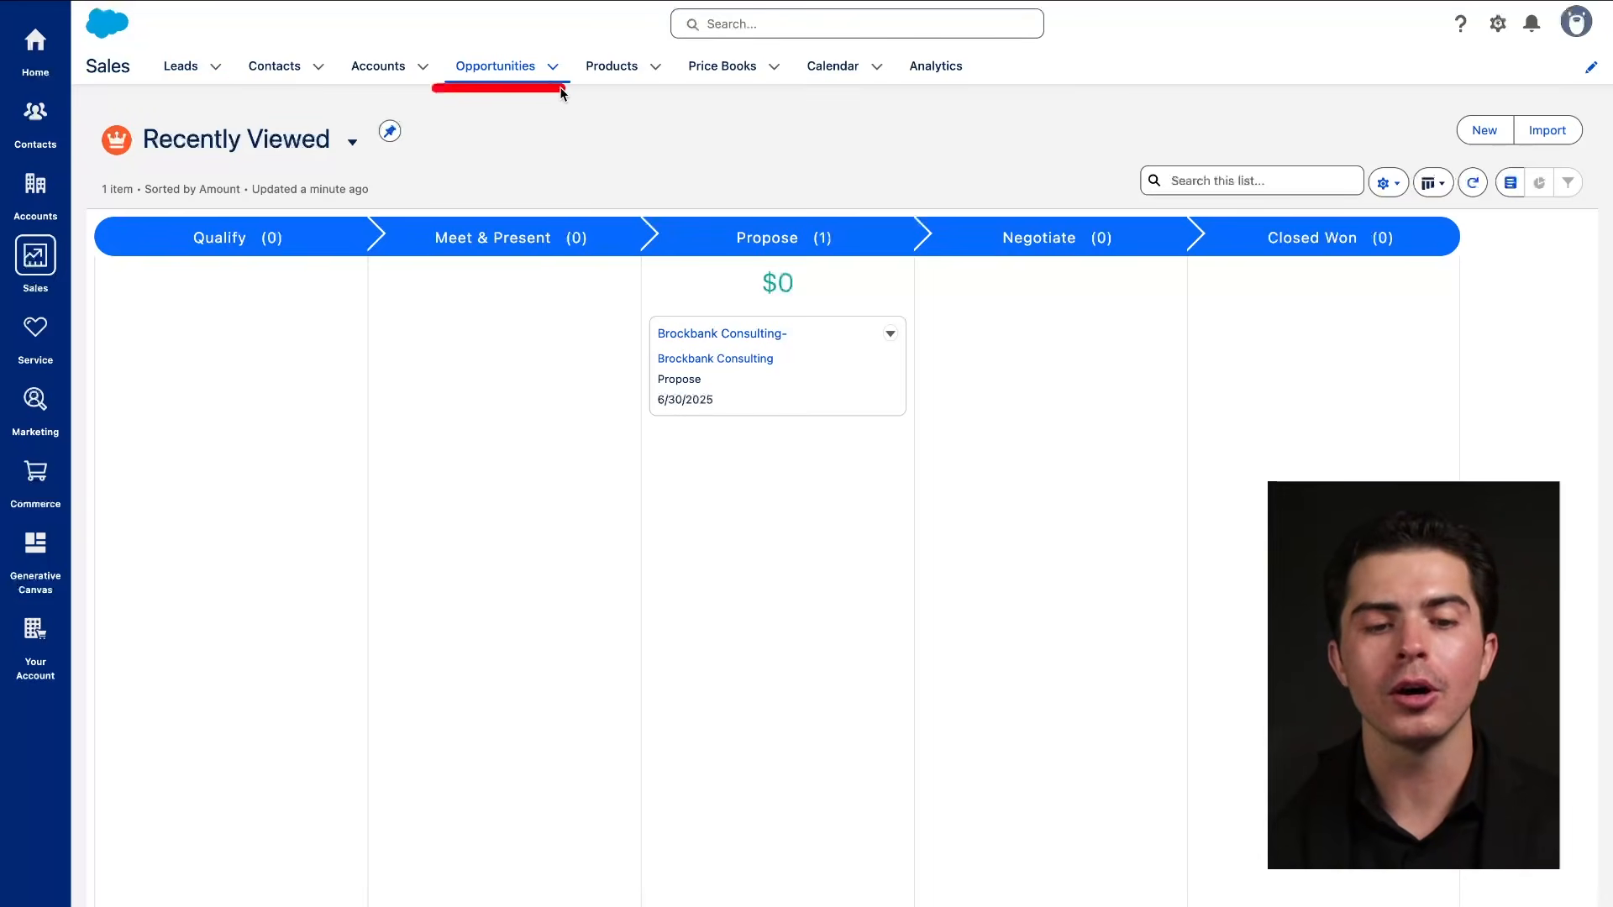
drag(452, 79, 563, 74)
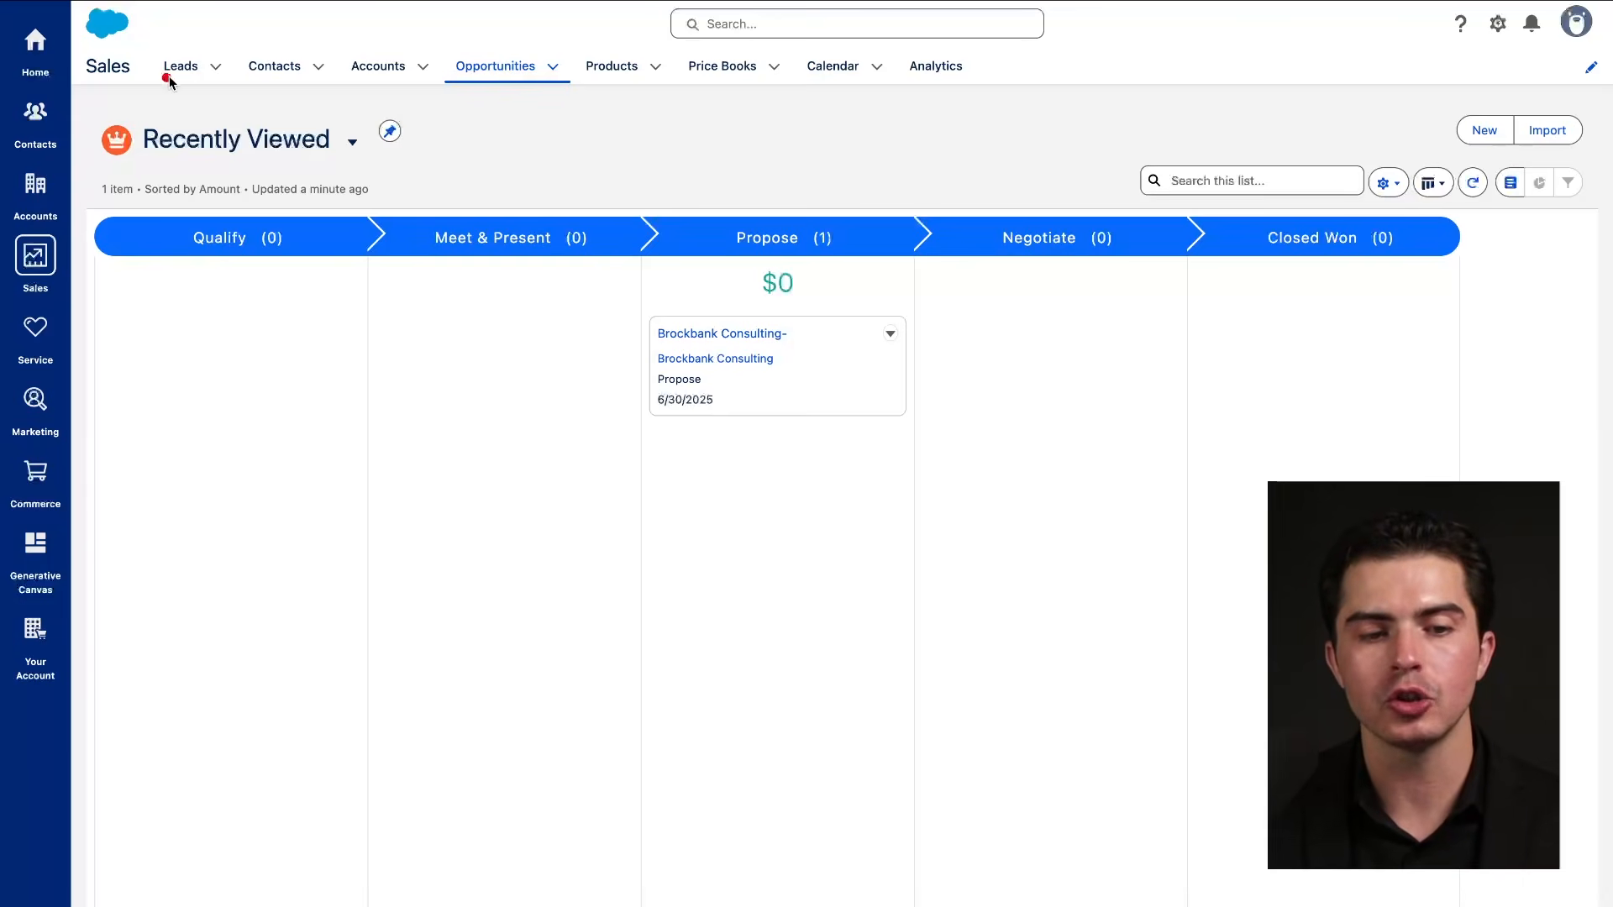
drag(158, 77, 217, 77)
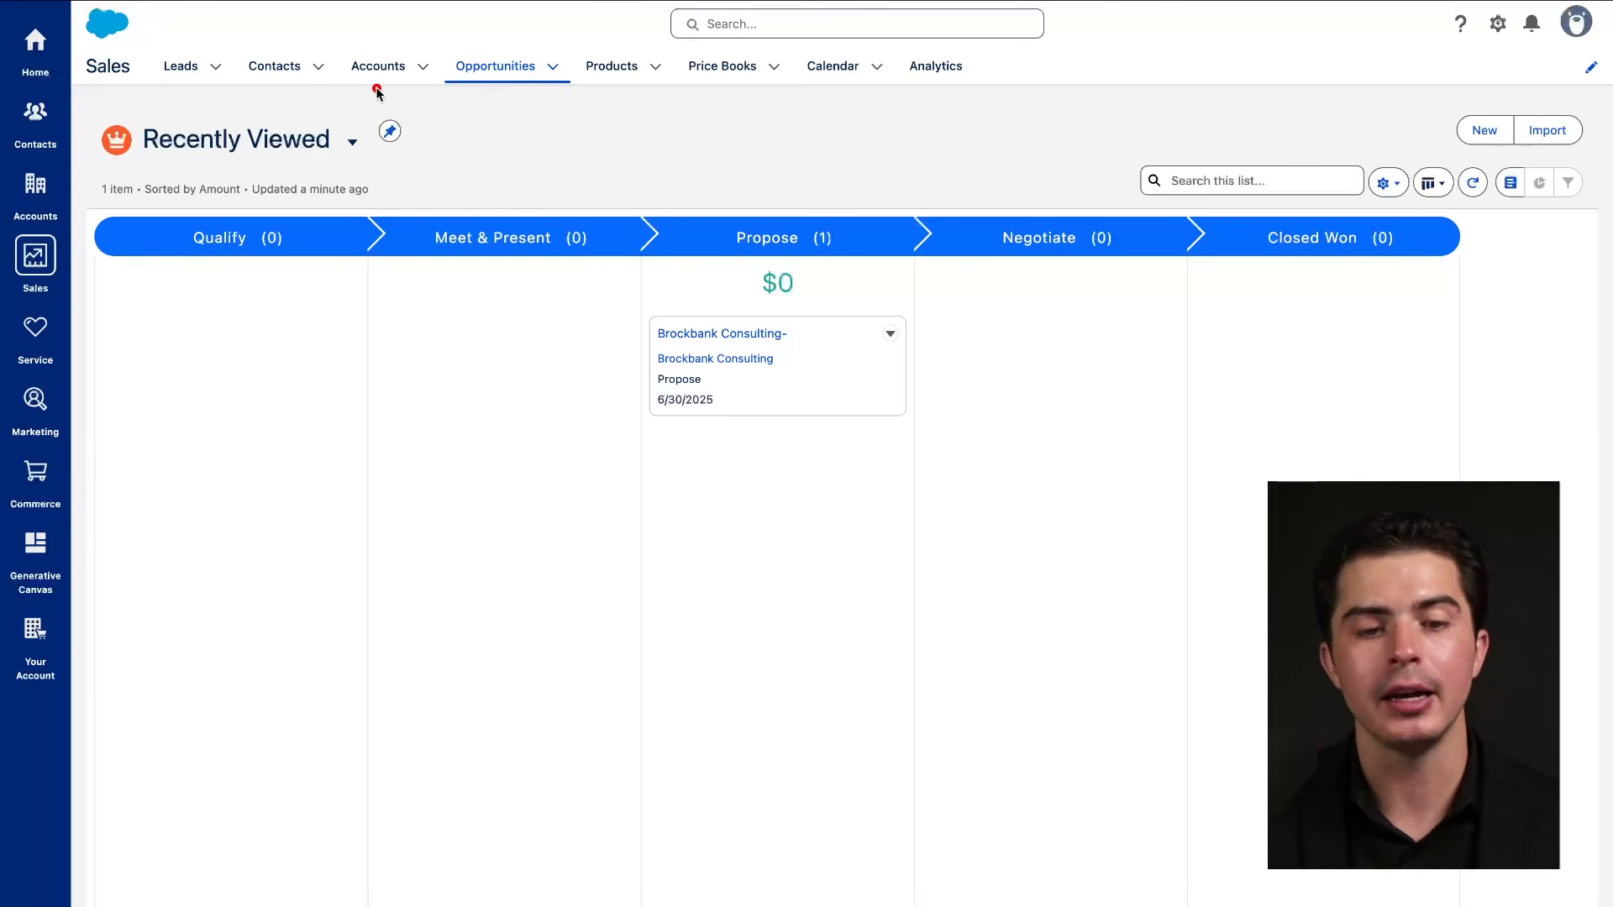
drag(353, 78, 429, 79)
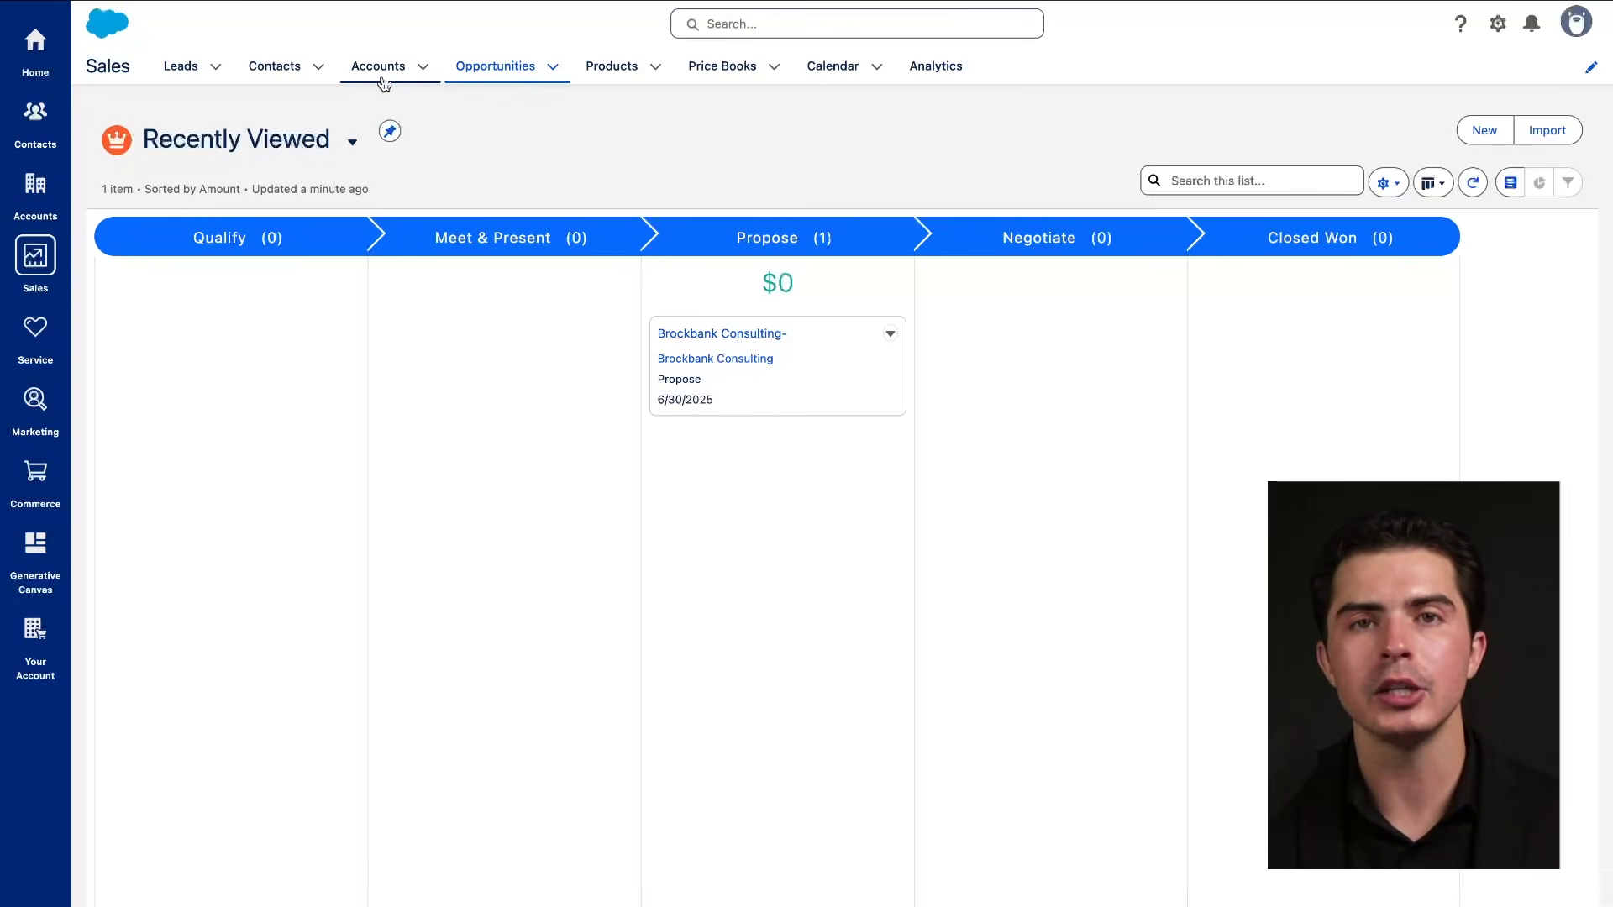
drag(341, 78, 428, 80)
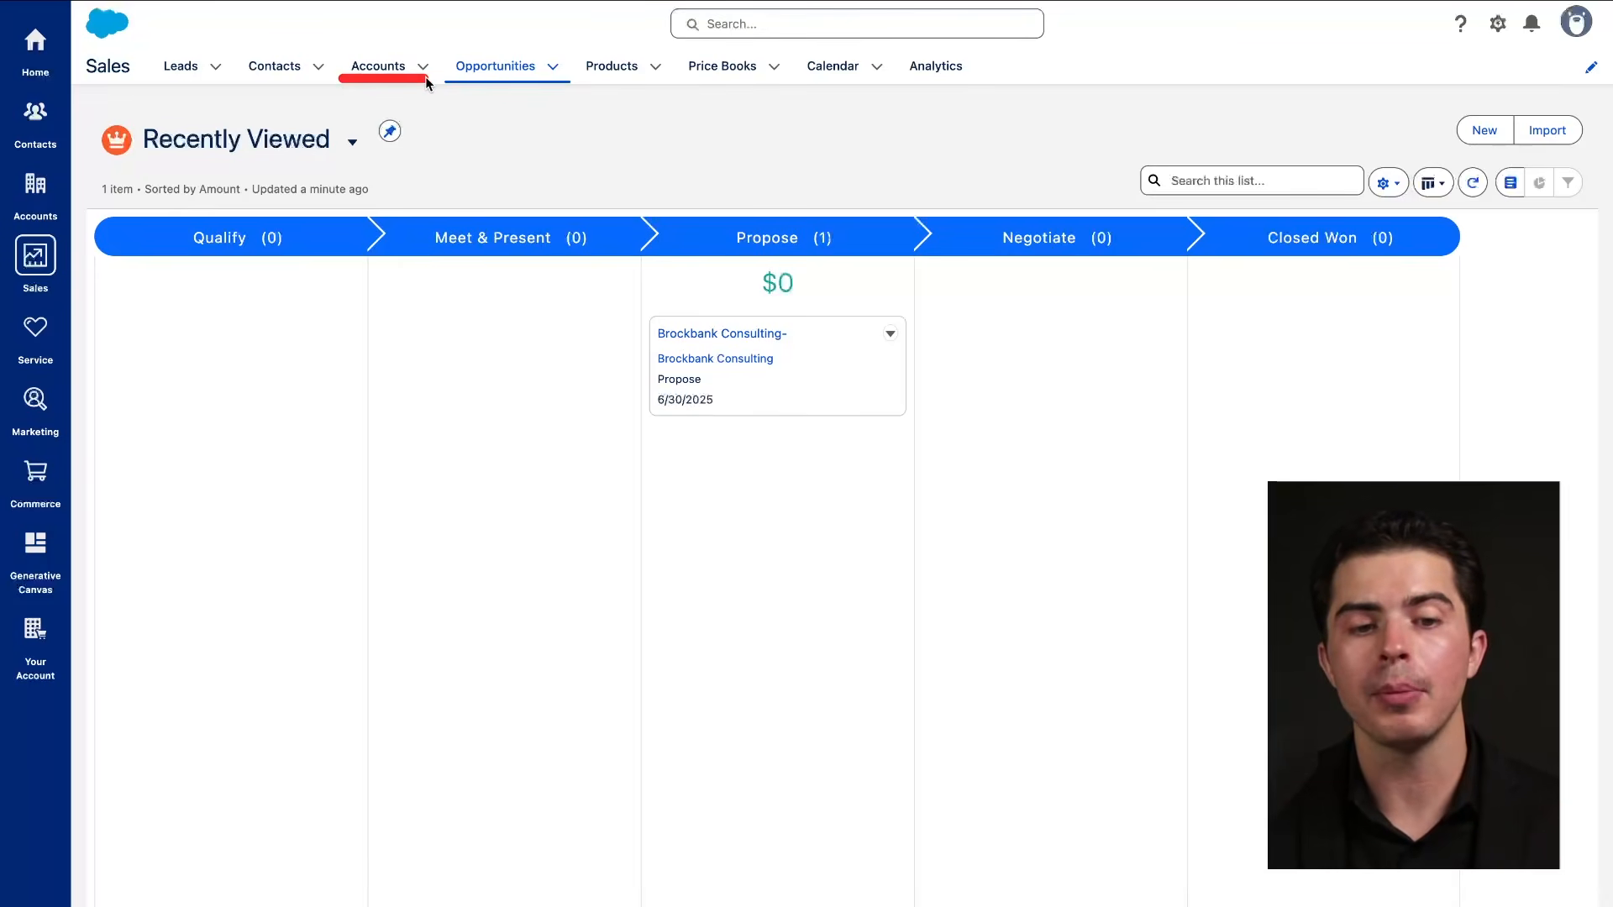
mouse_move(181, 23)
mouse_down()
mouse_move(179, 147)
mouse_move(239, 172)
mouse_move(257, 143)
mouse_up()
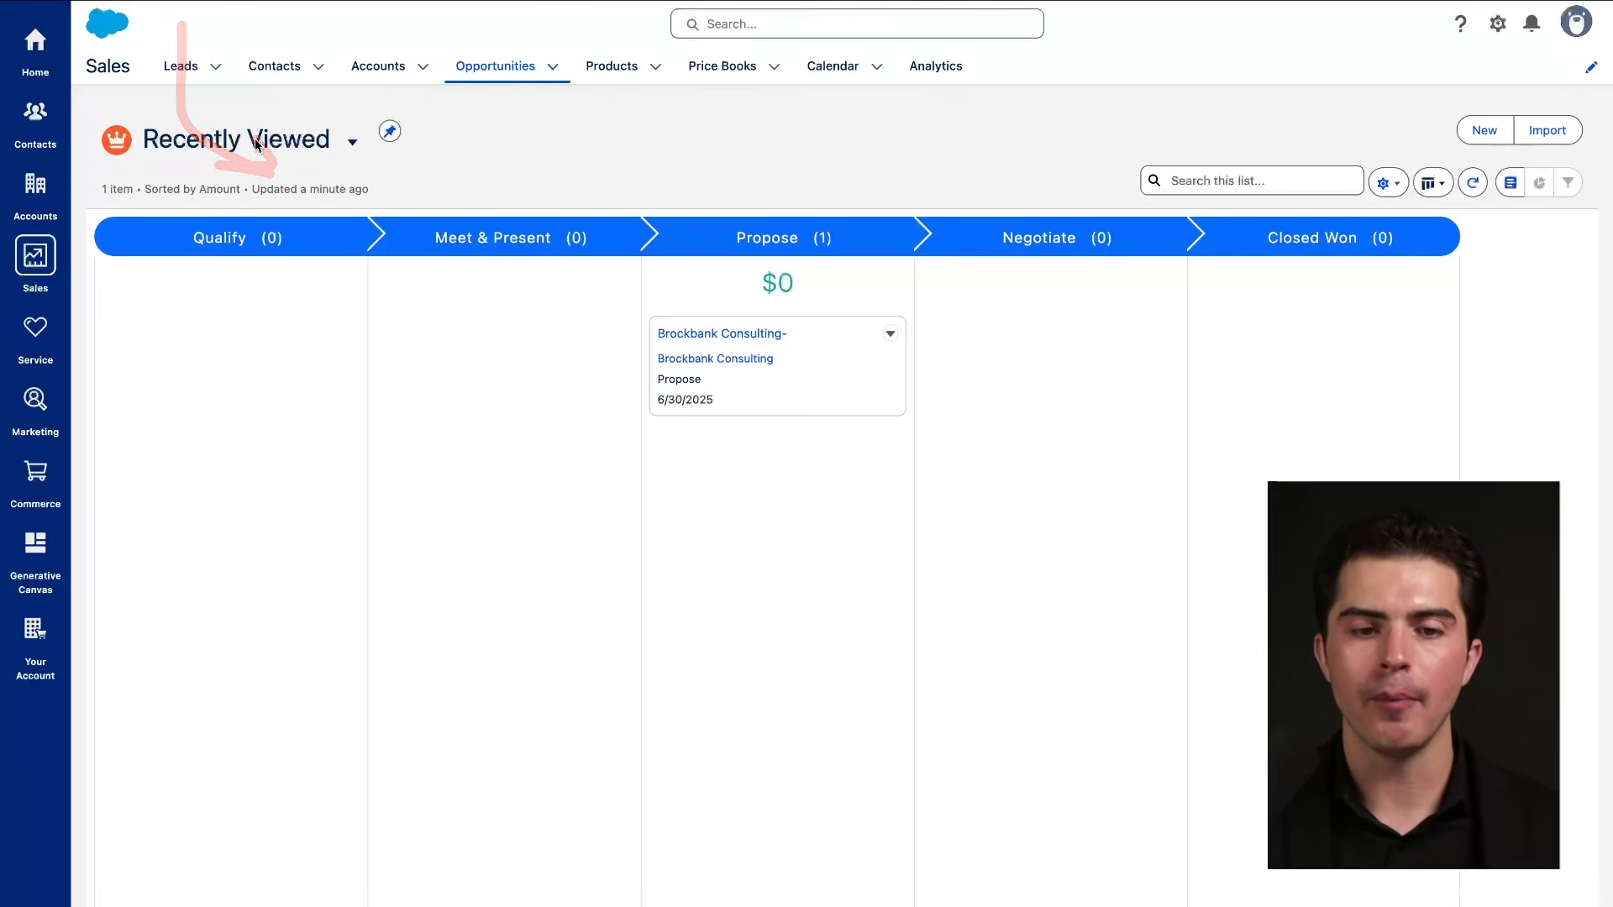
mouse_move(350, 79)
mouse_down()
mouse_move(429, 78)
mouse_move(415, 81)
mouse_up()
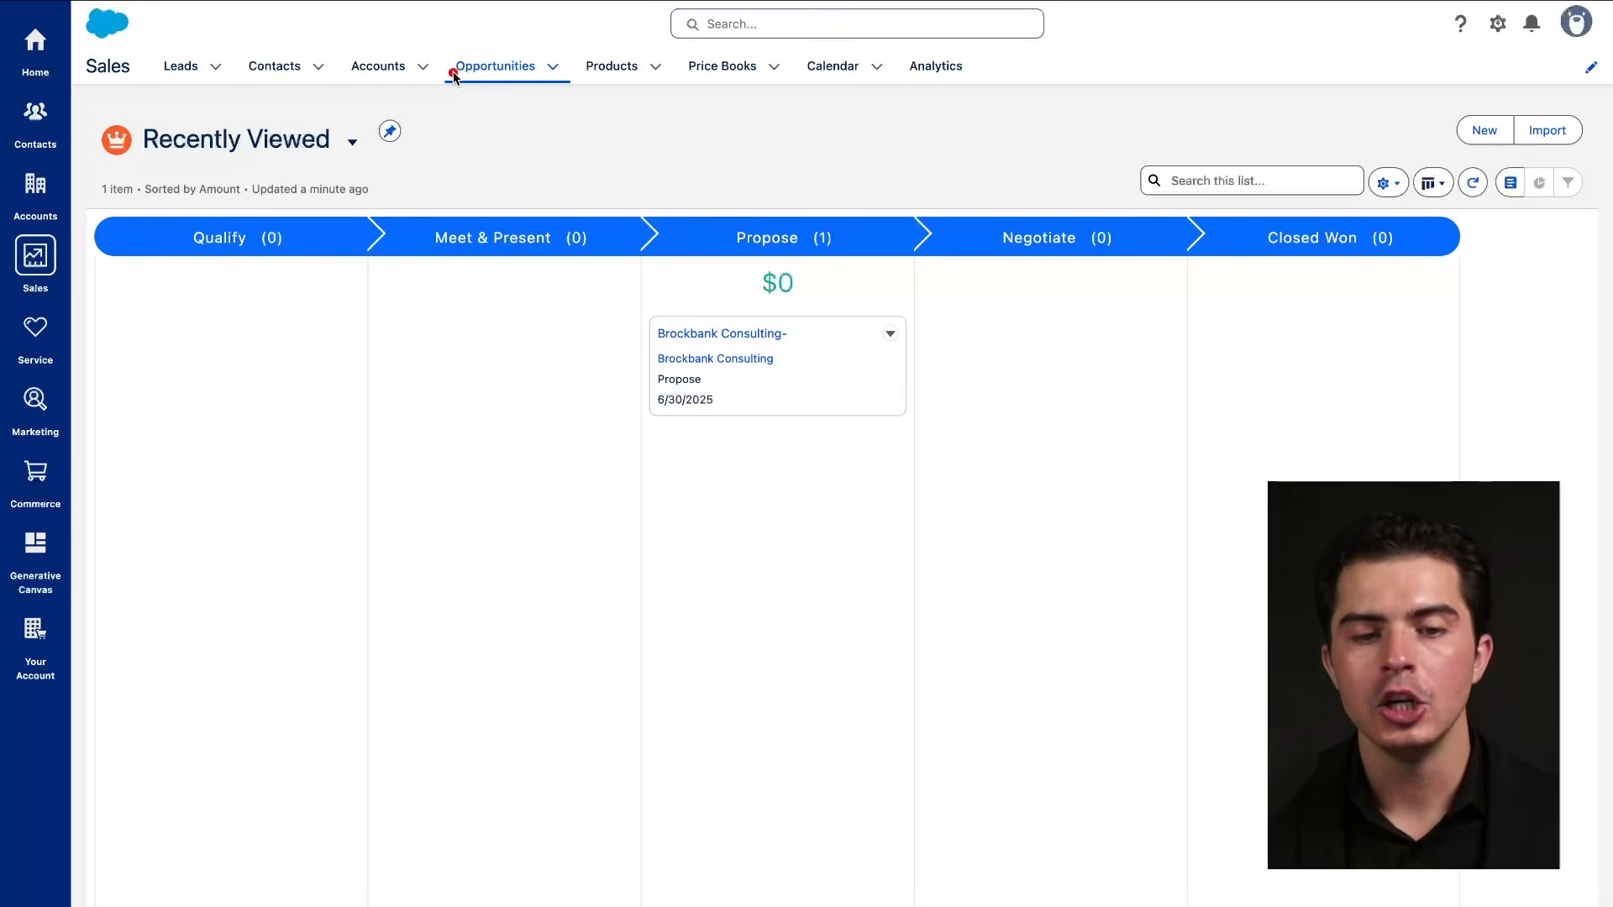
drag(452, 74, 541, 73)
Visit Products, glance at the empty Price Books list, then return to the empty All Products list.
click(625, 76)
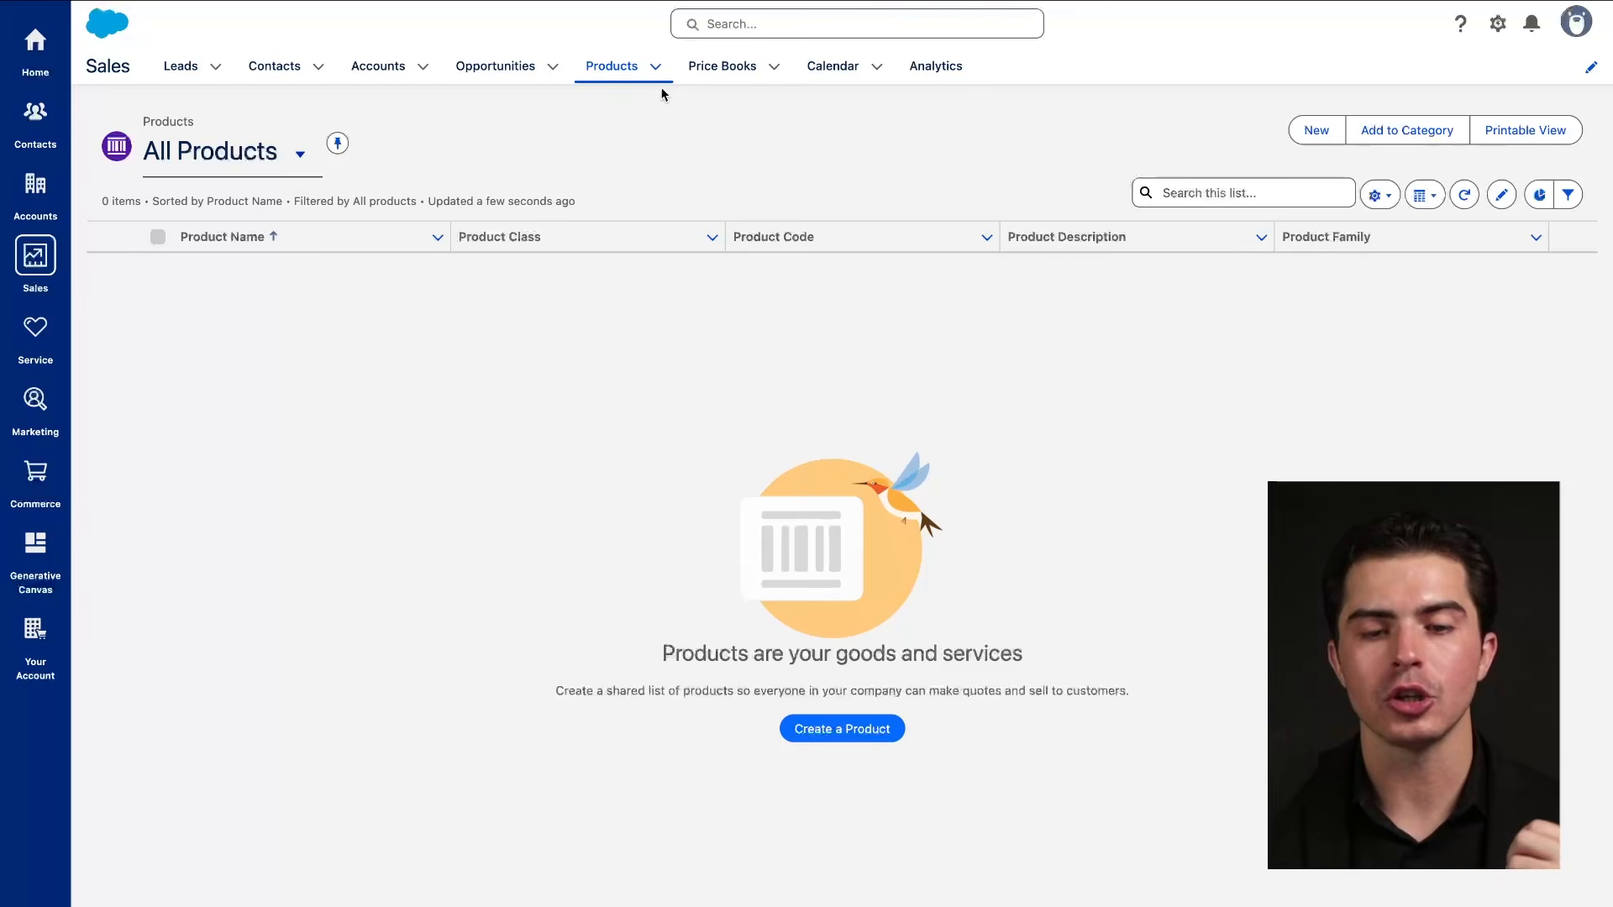
drag(828, 672, 1050, 675)
drag(947, 698, 1106, 699)
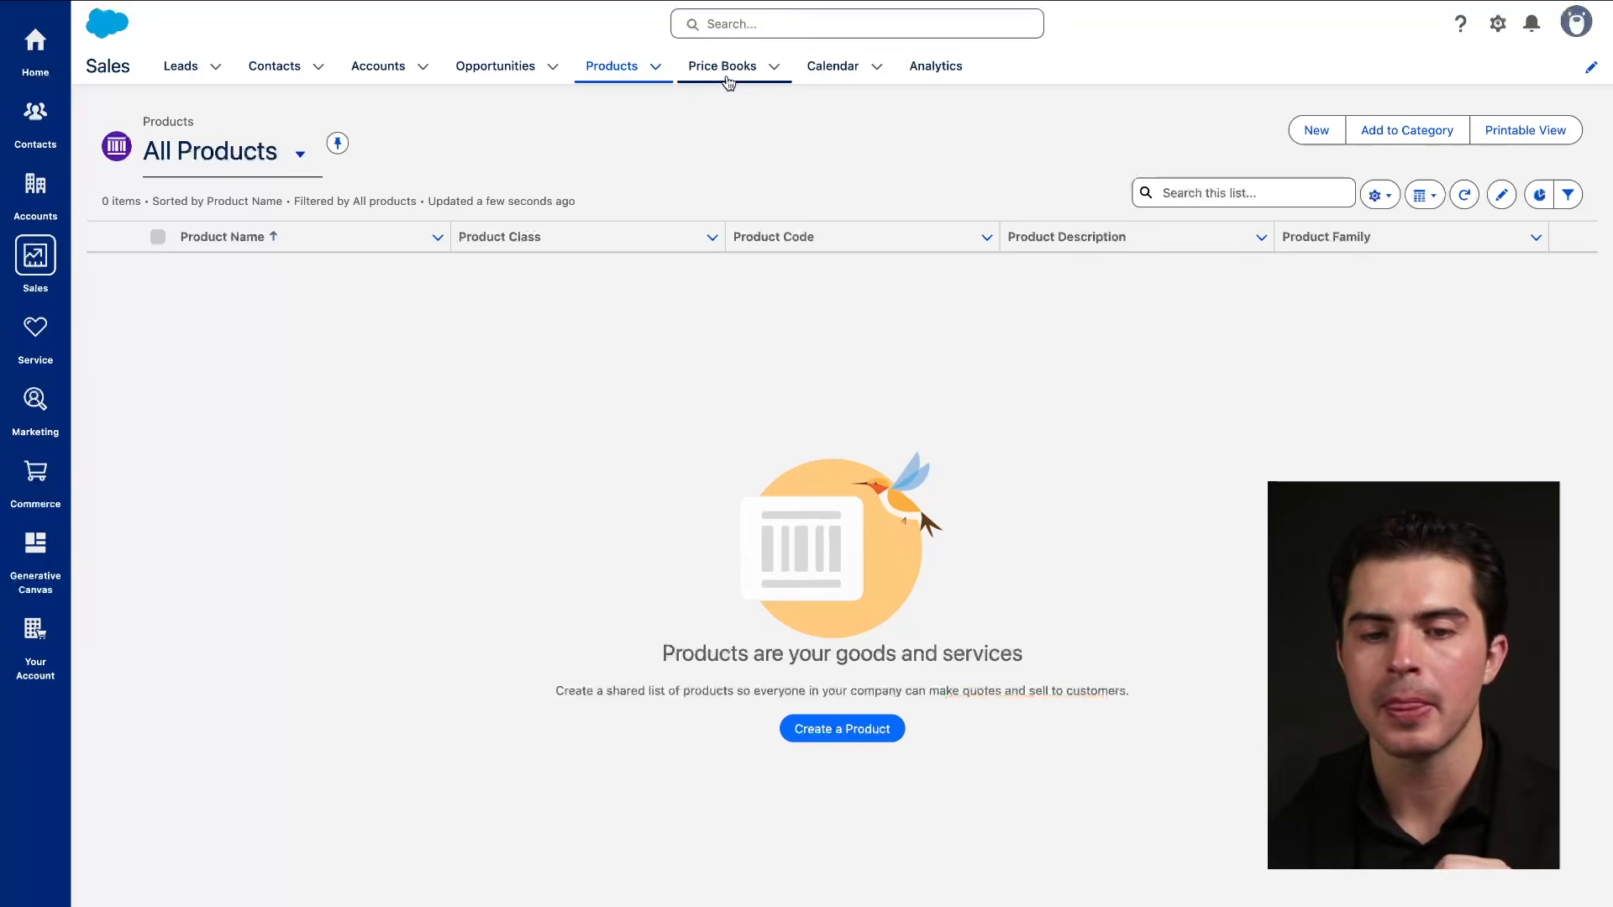
click(728, 76)
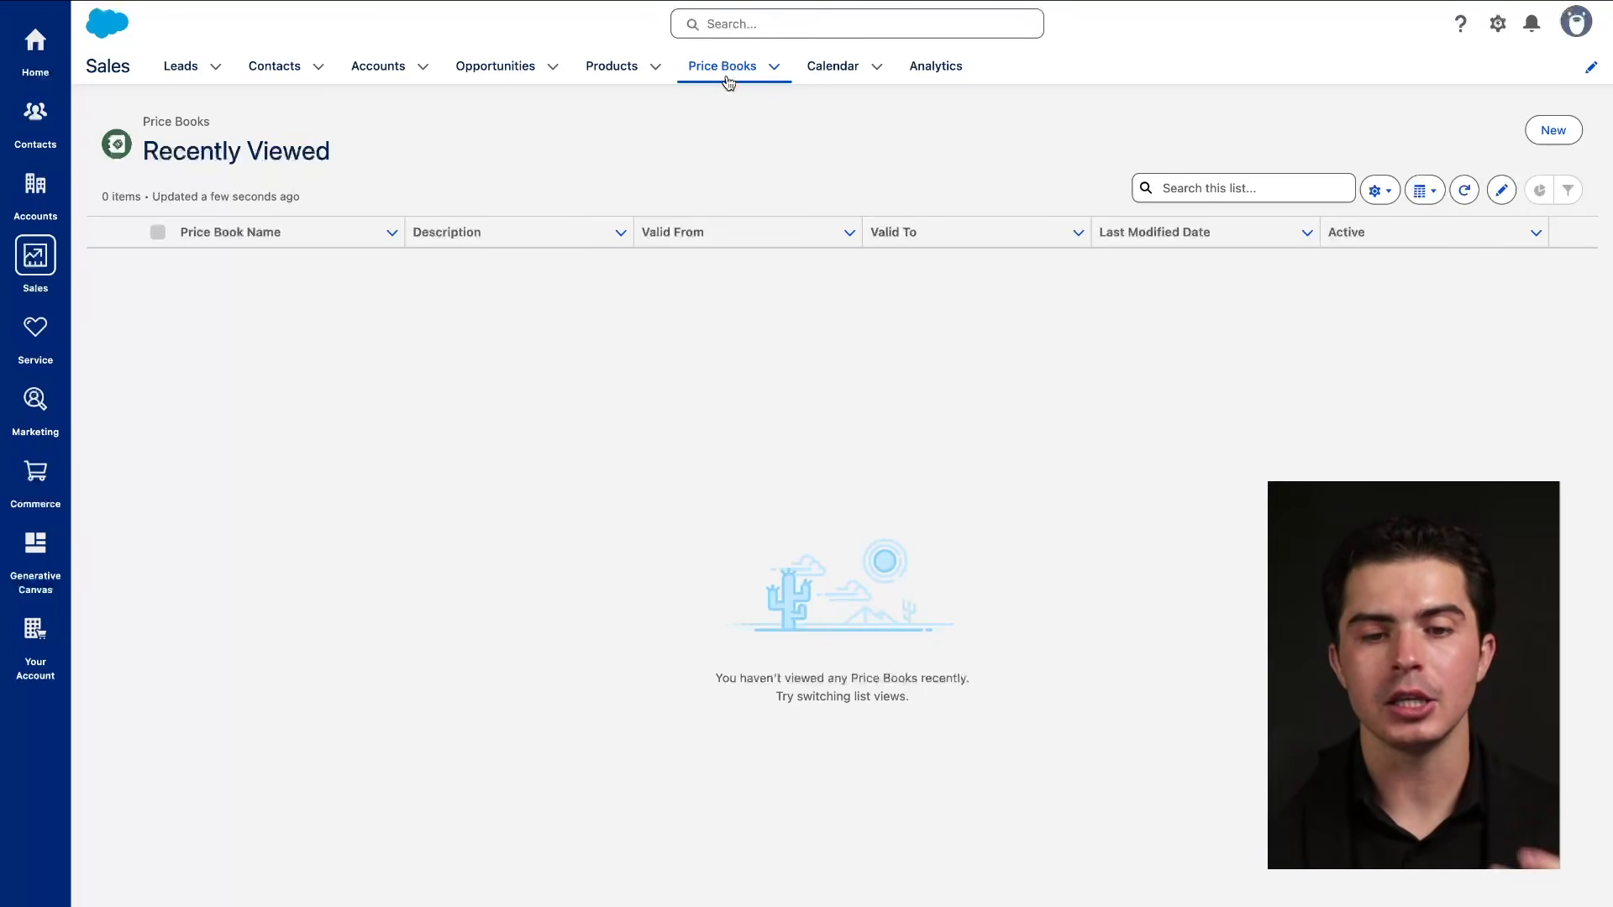
click(605, 76)
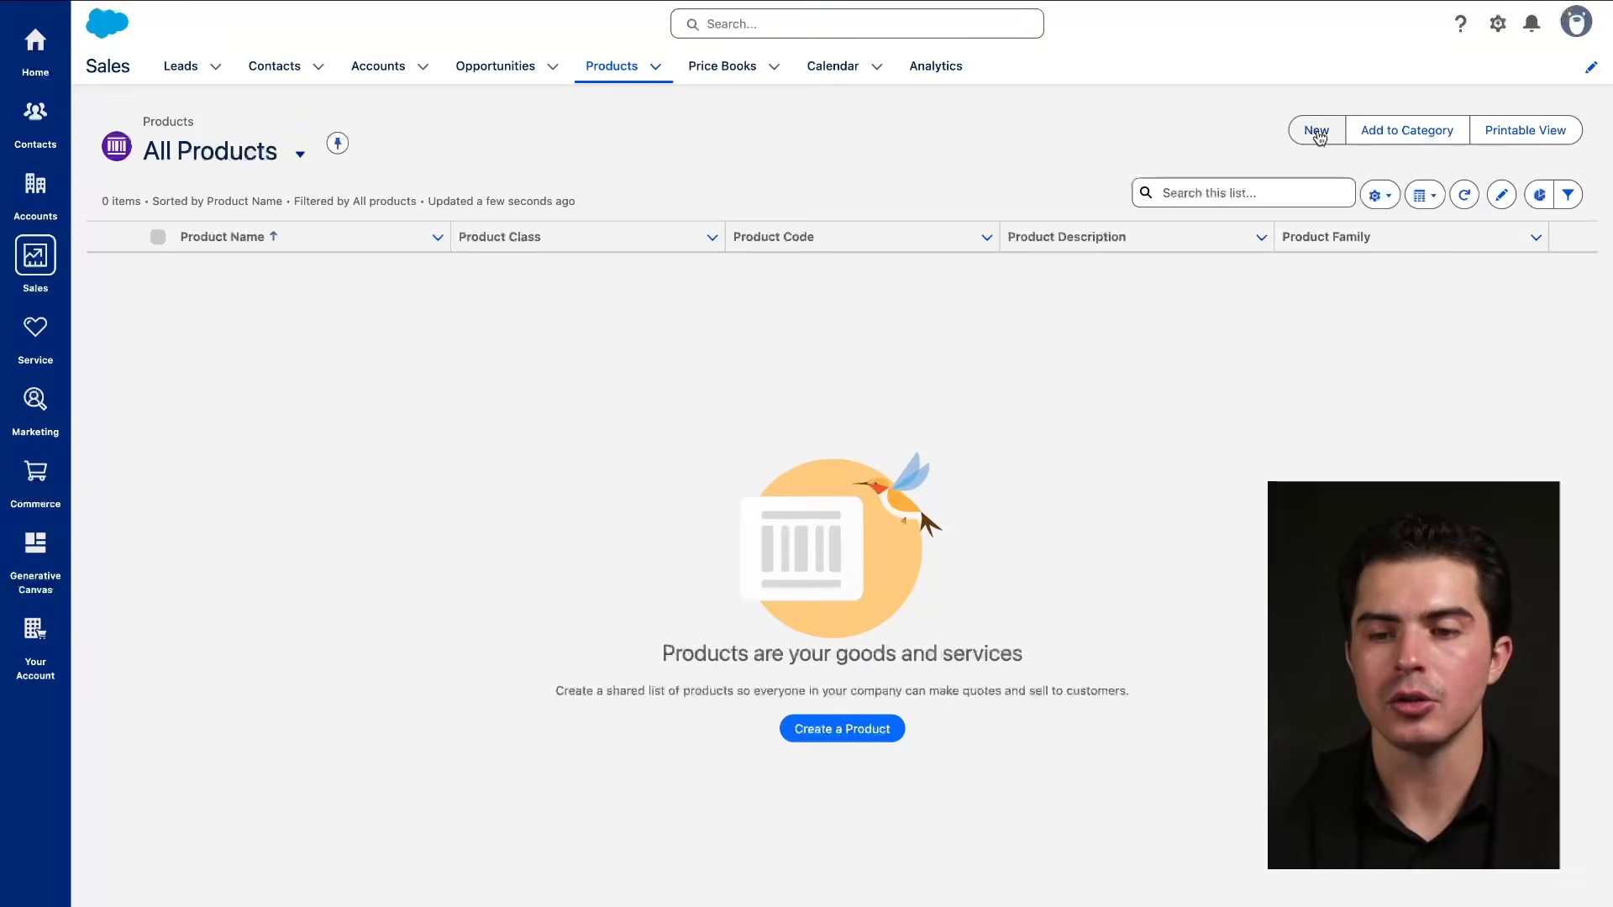
Create a product named 'New Product' with Product Family set to None.
click(1317, 132)
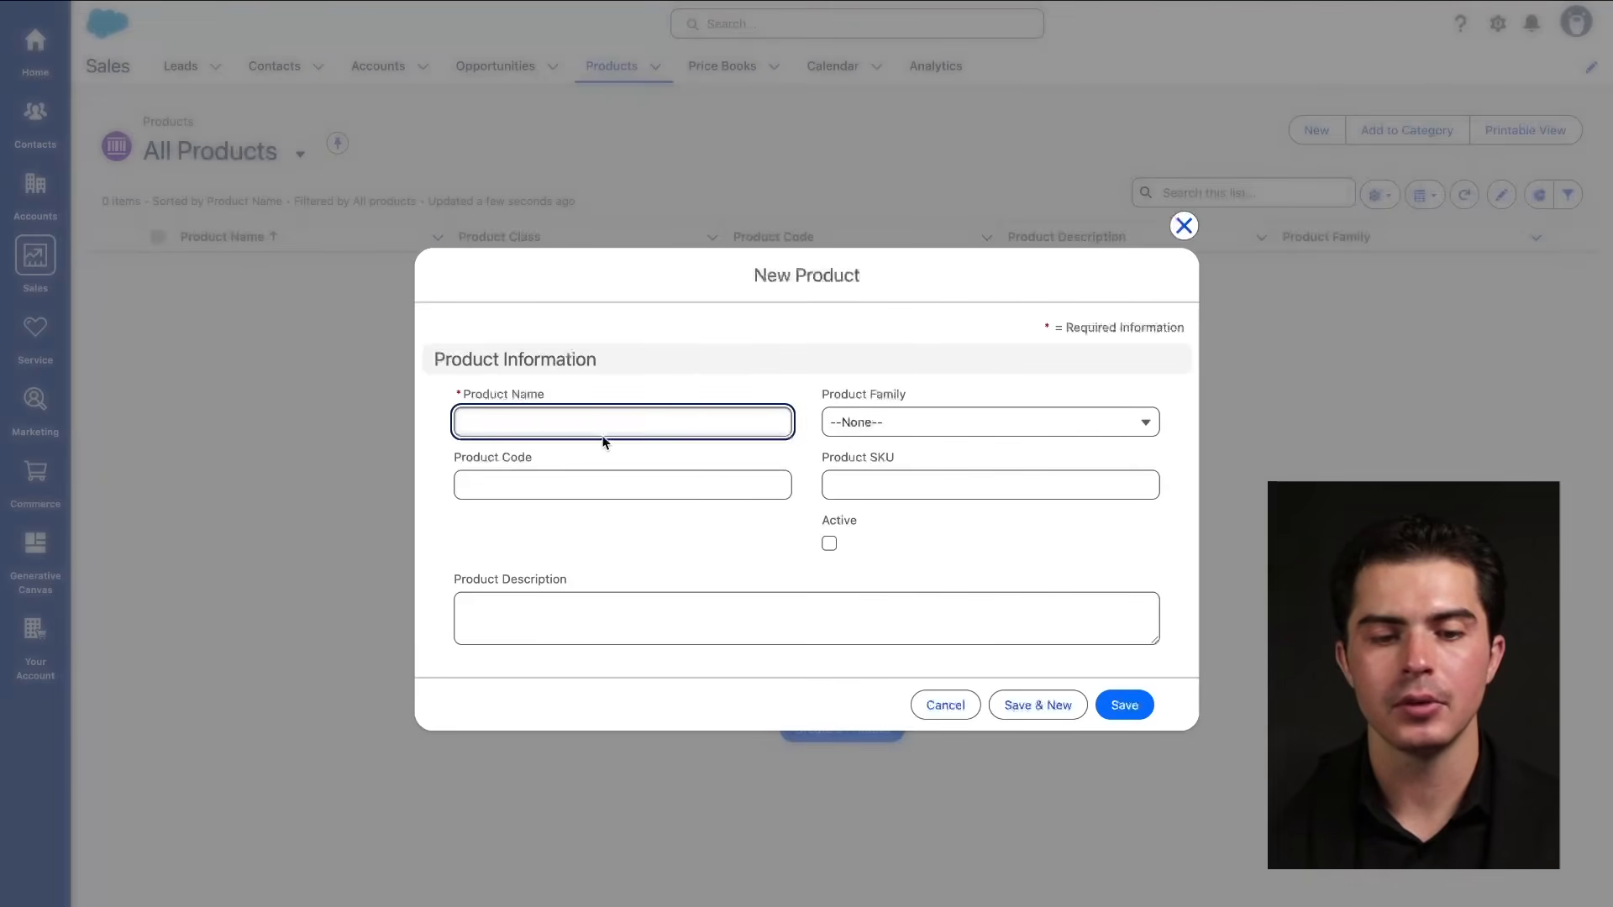
text(New Pr)
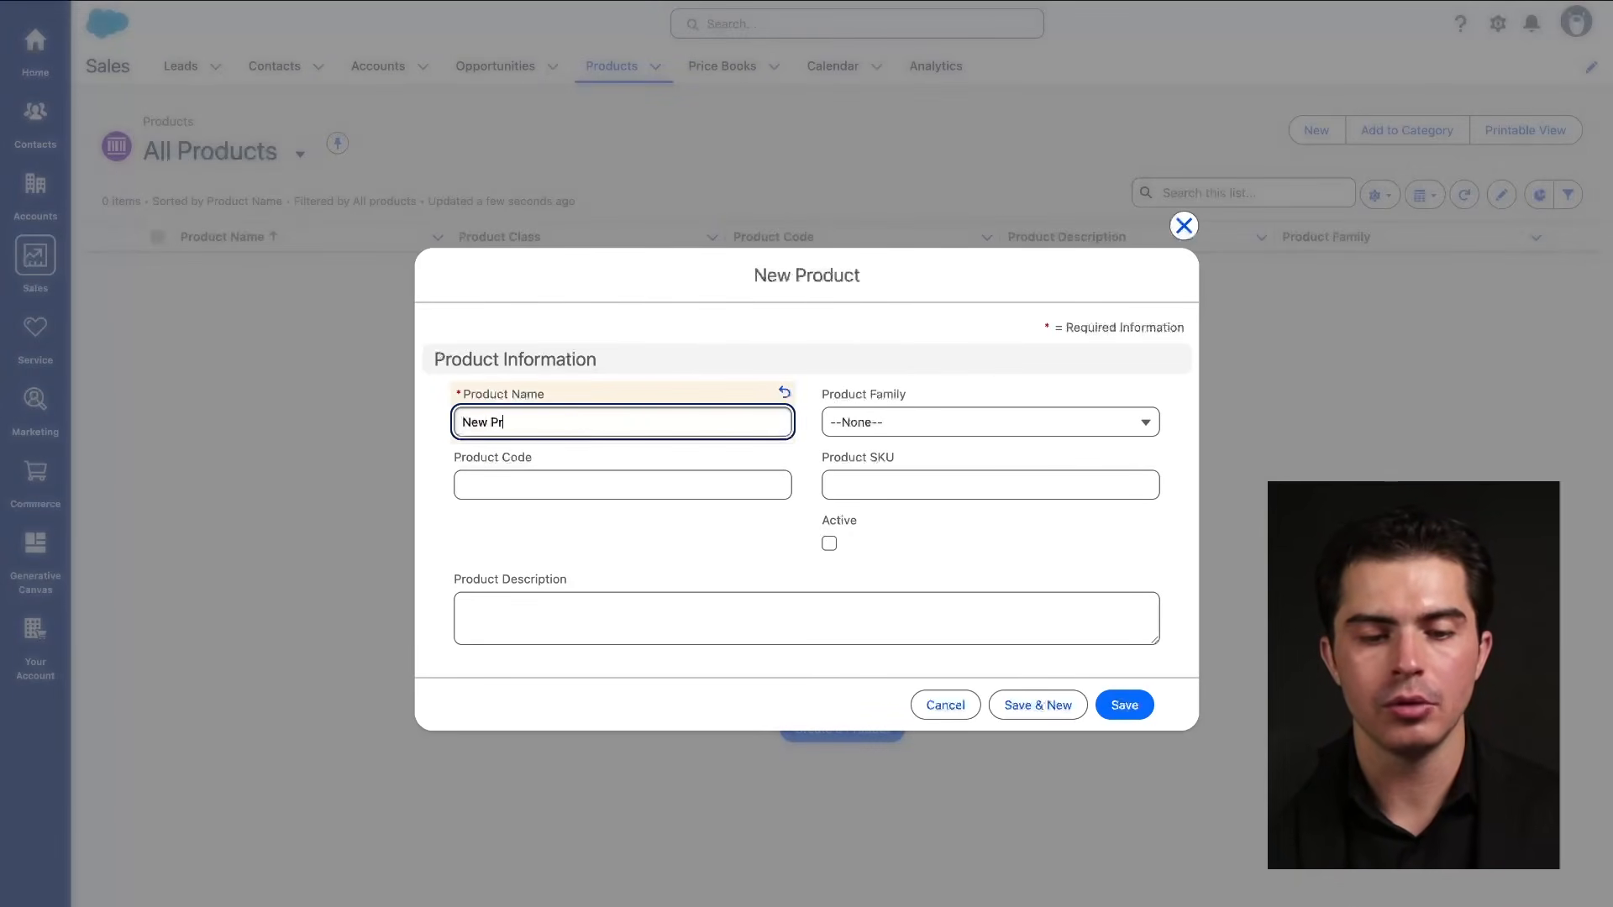
text(oduct)
click(971, 433)
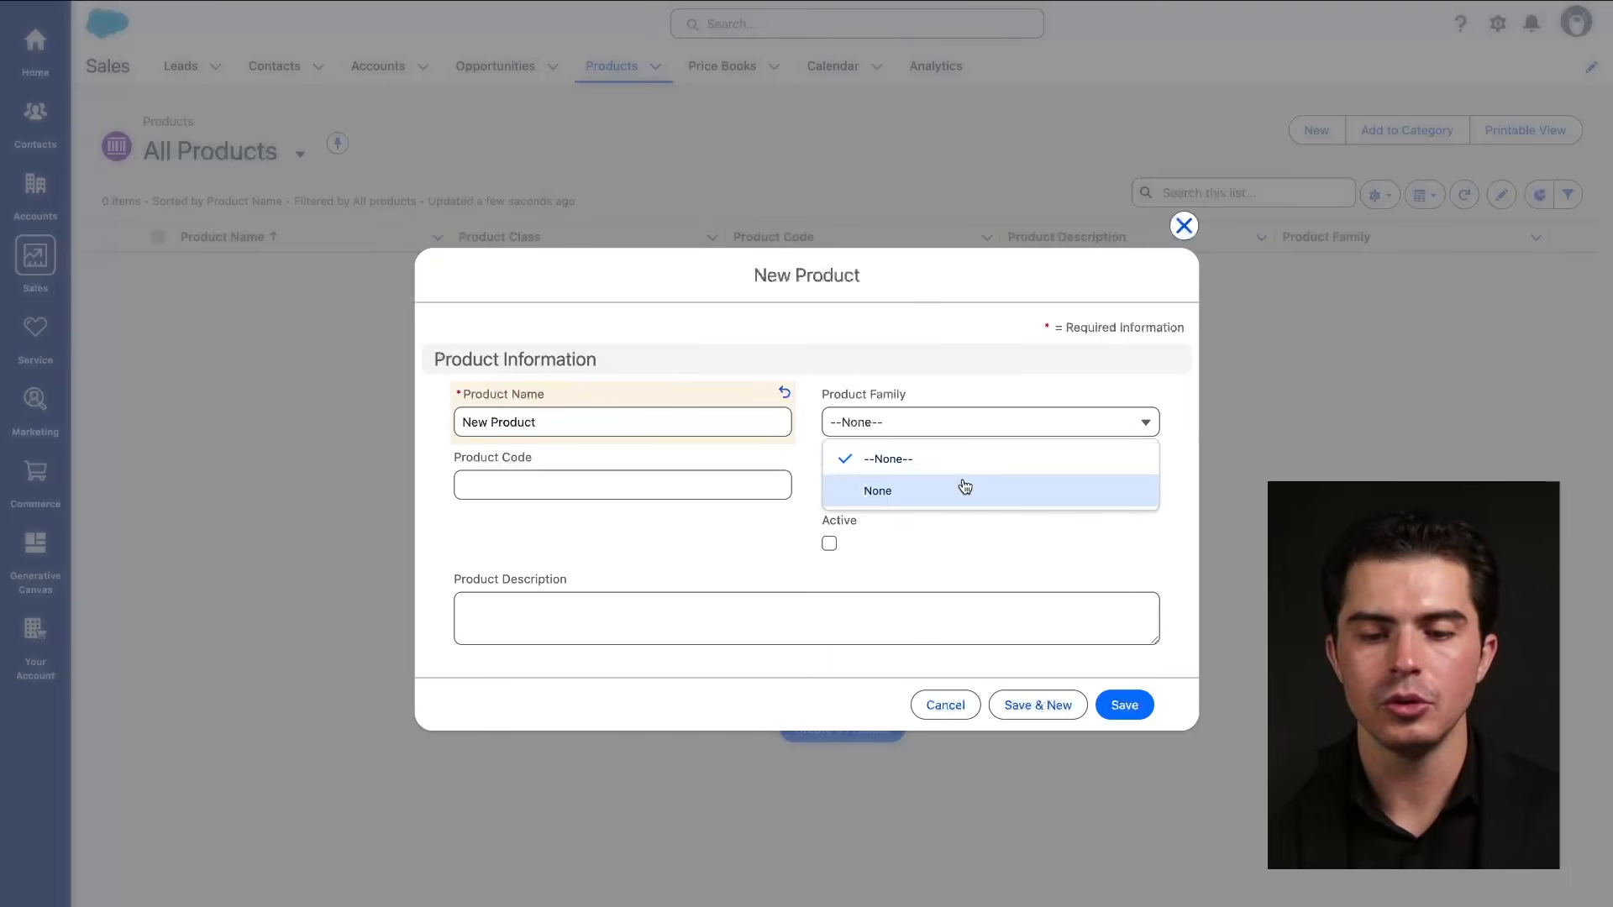
click(963, 484)
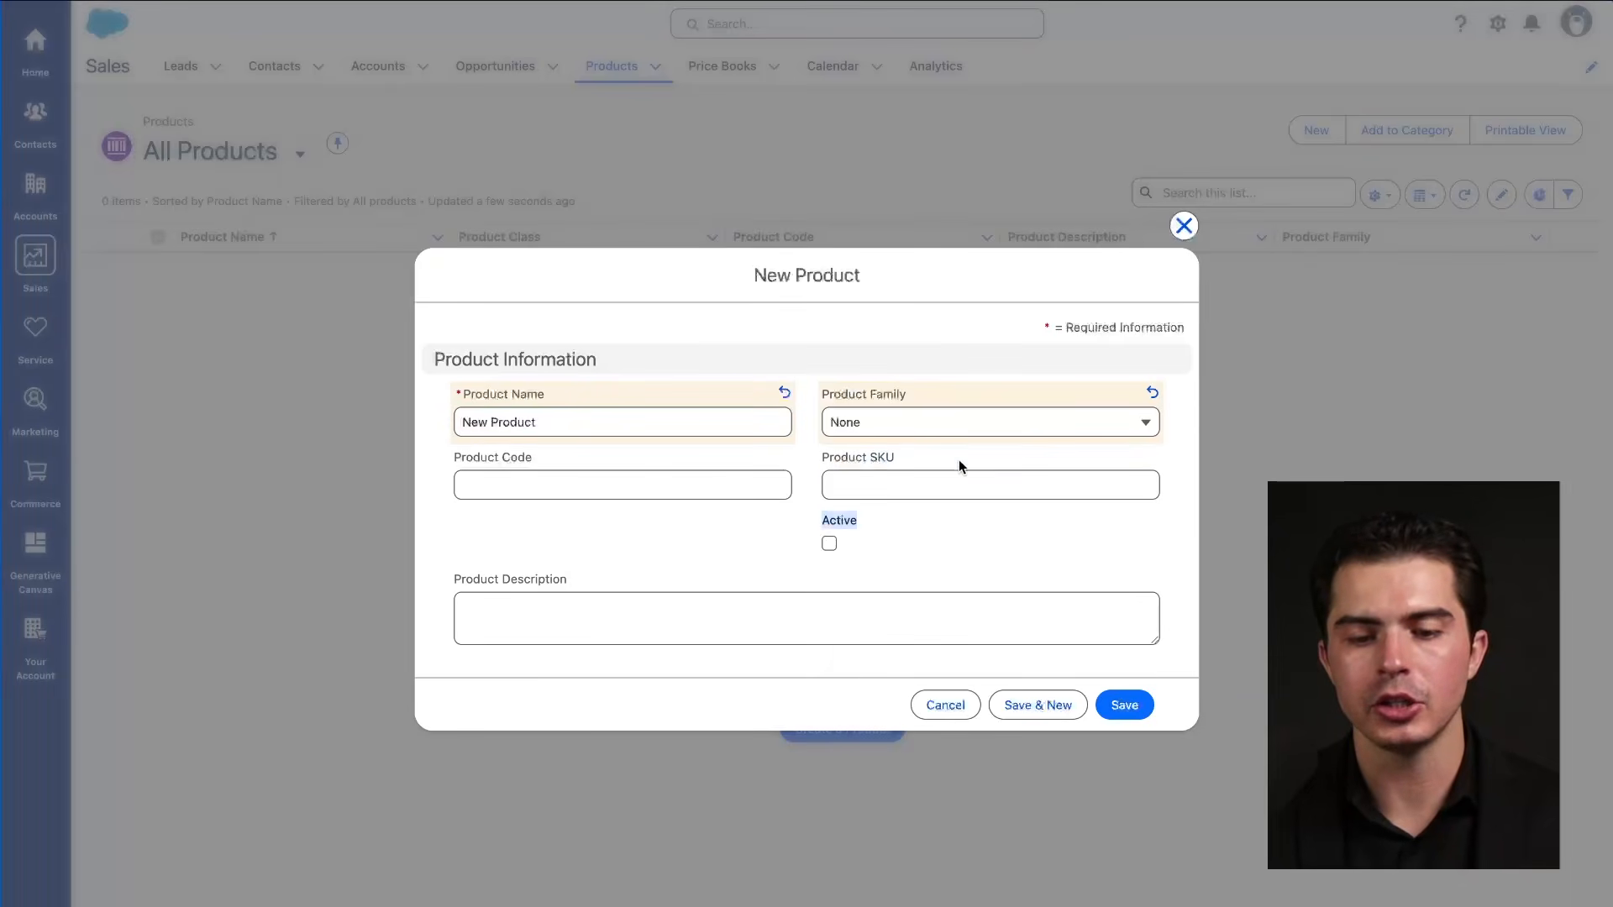
click(1124, 705)
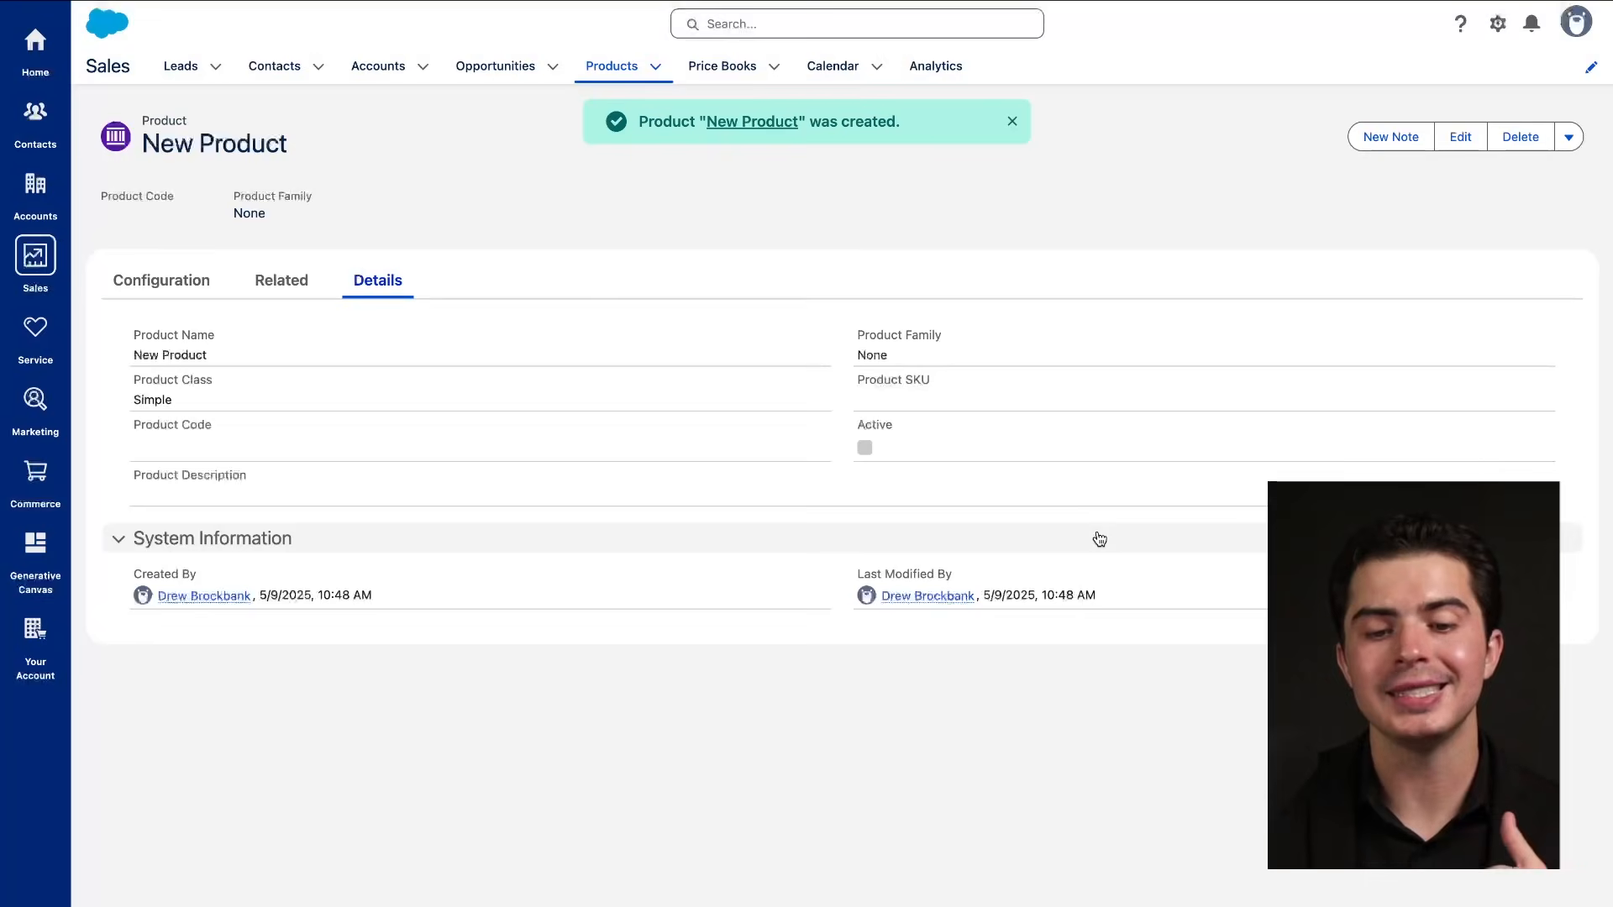
click(1012, 122)
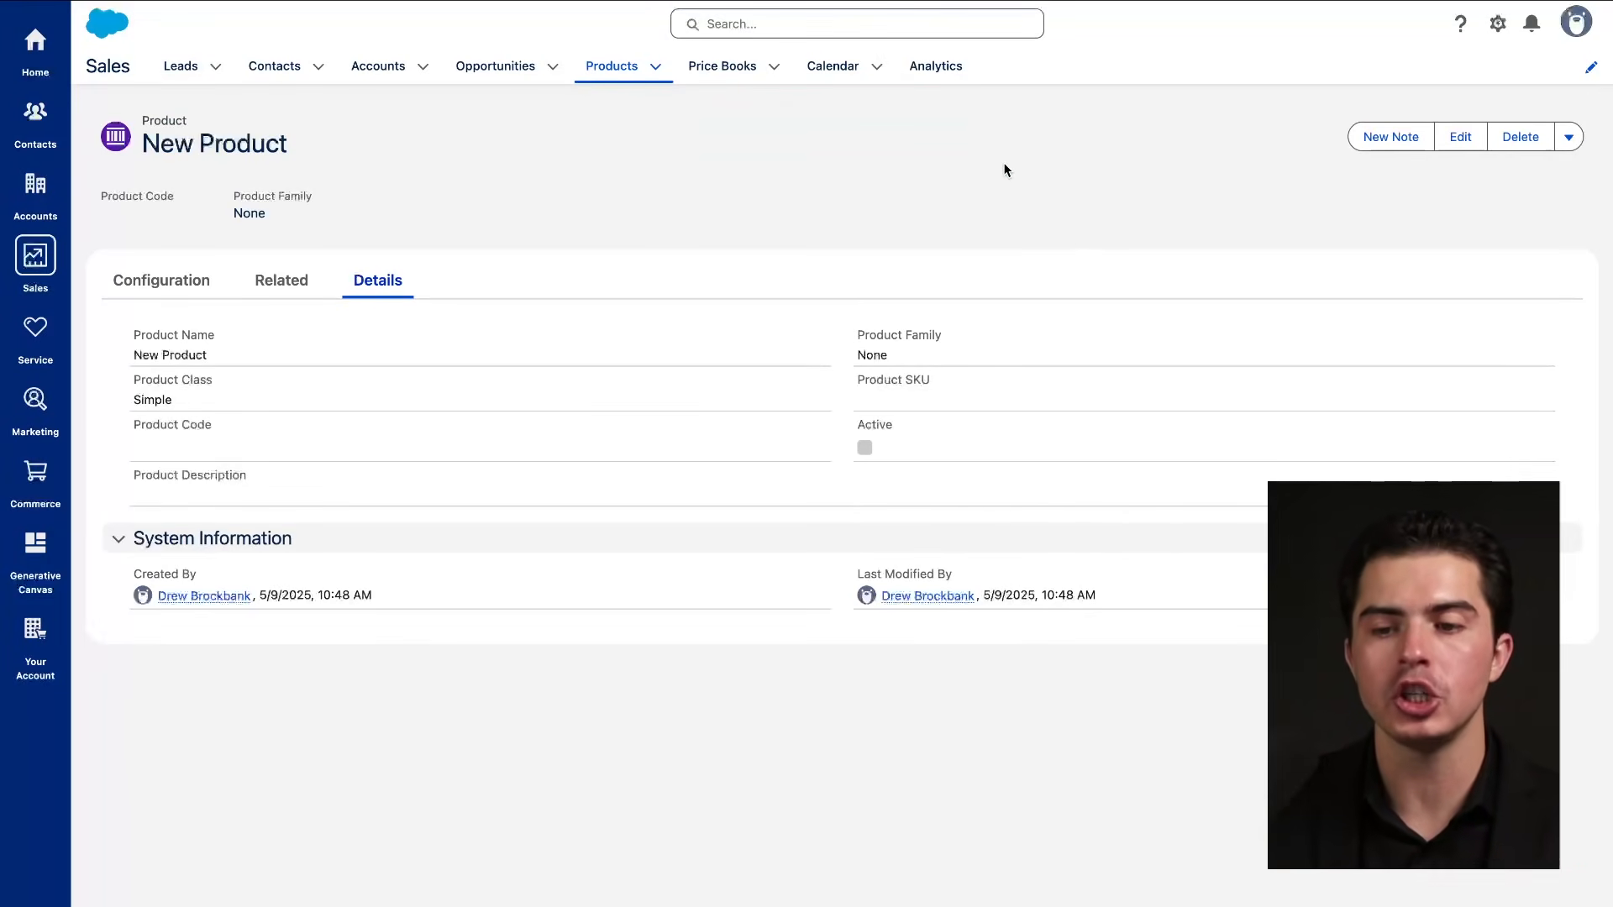
Visit Price Books and return to Products to see New Product listed.
drag(1040, 203, 756, 310)
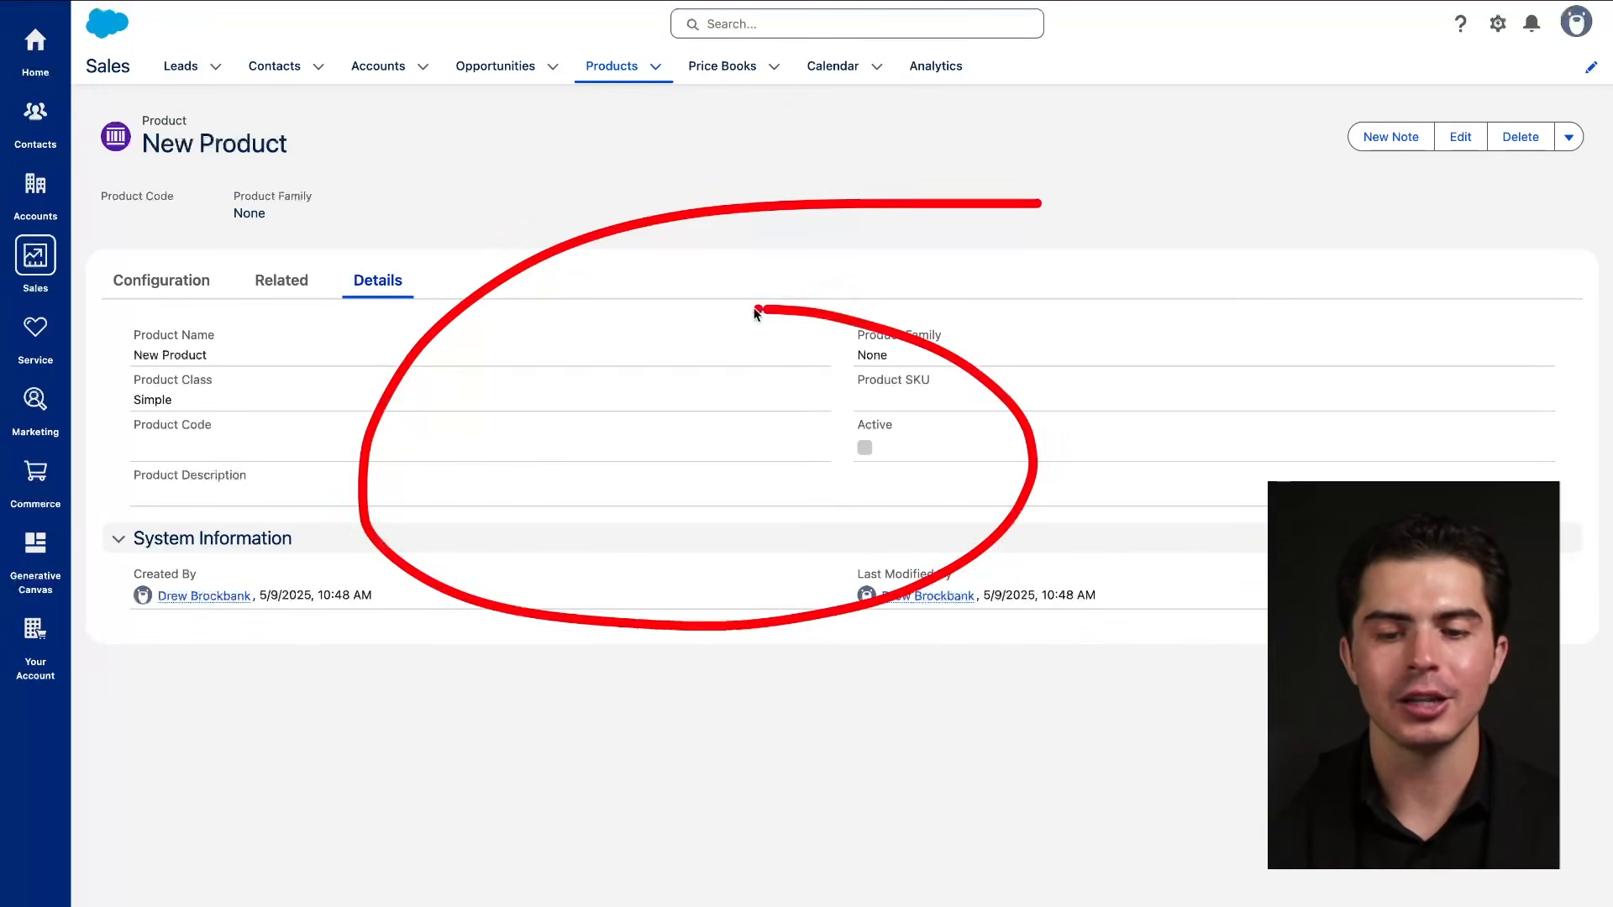
click(721, 74)
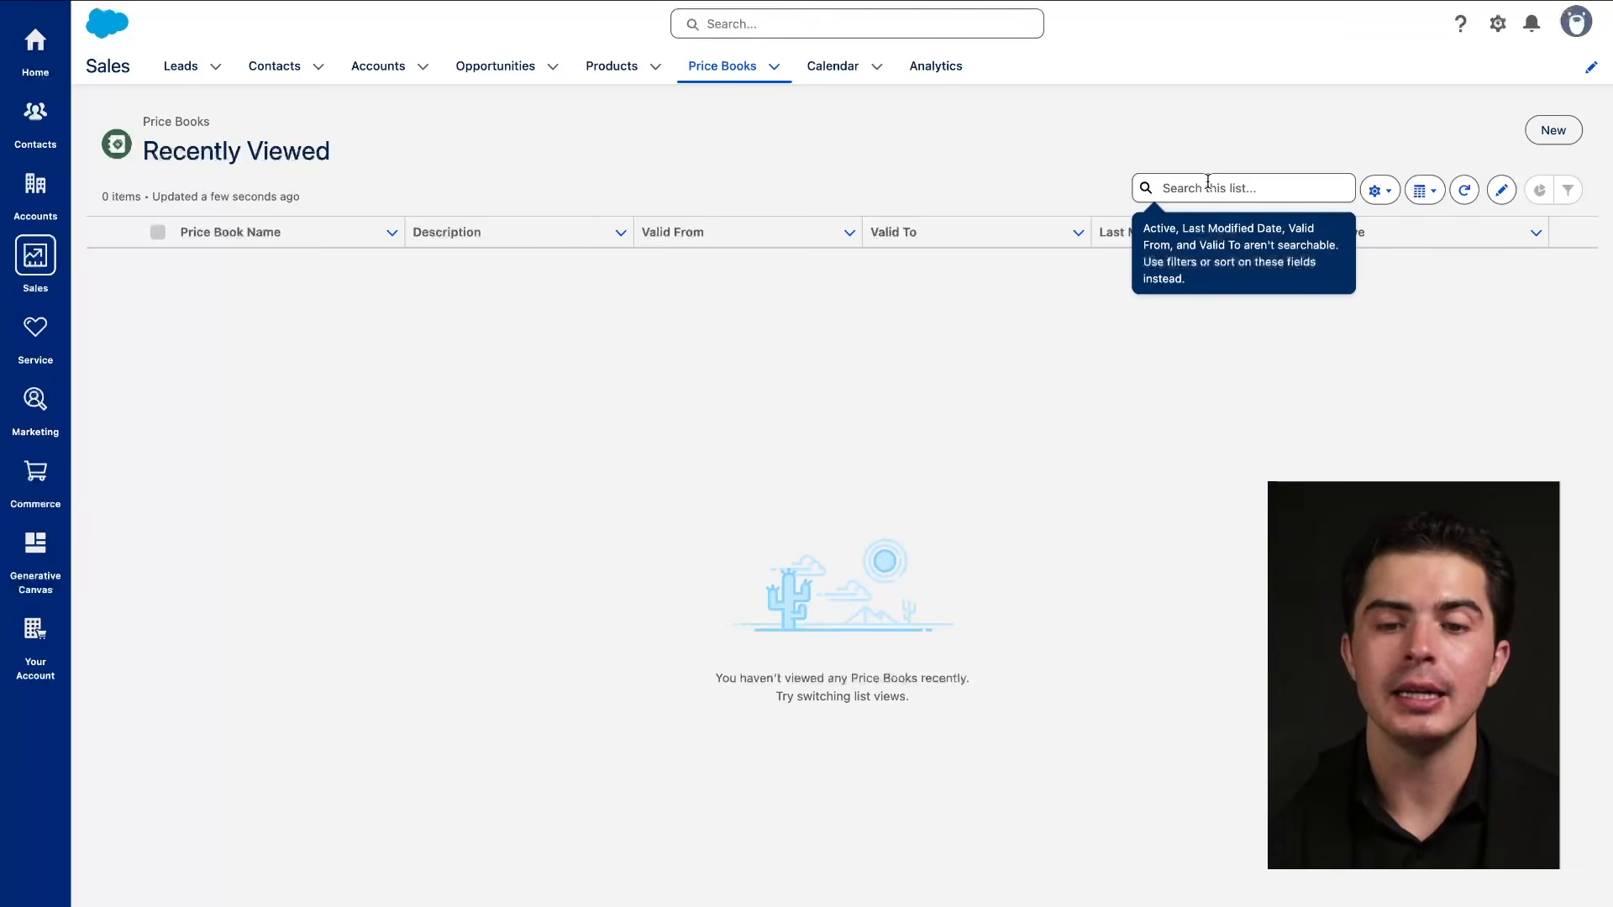
click(606, 69)
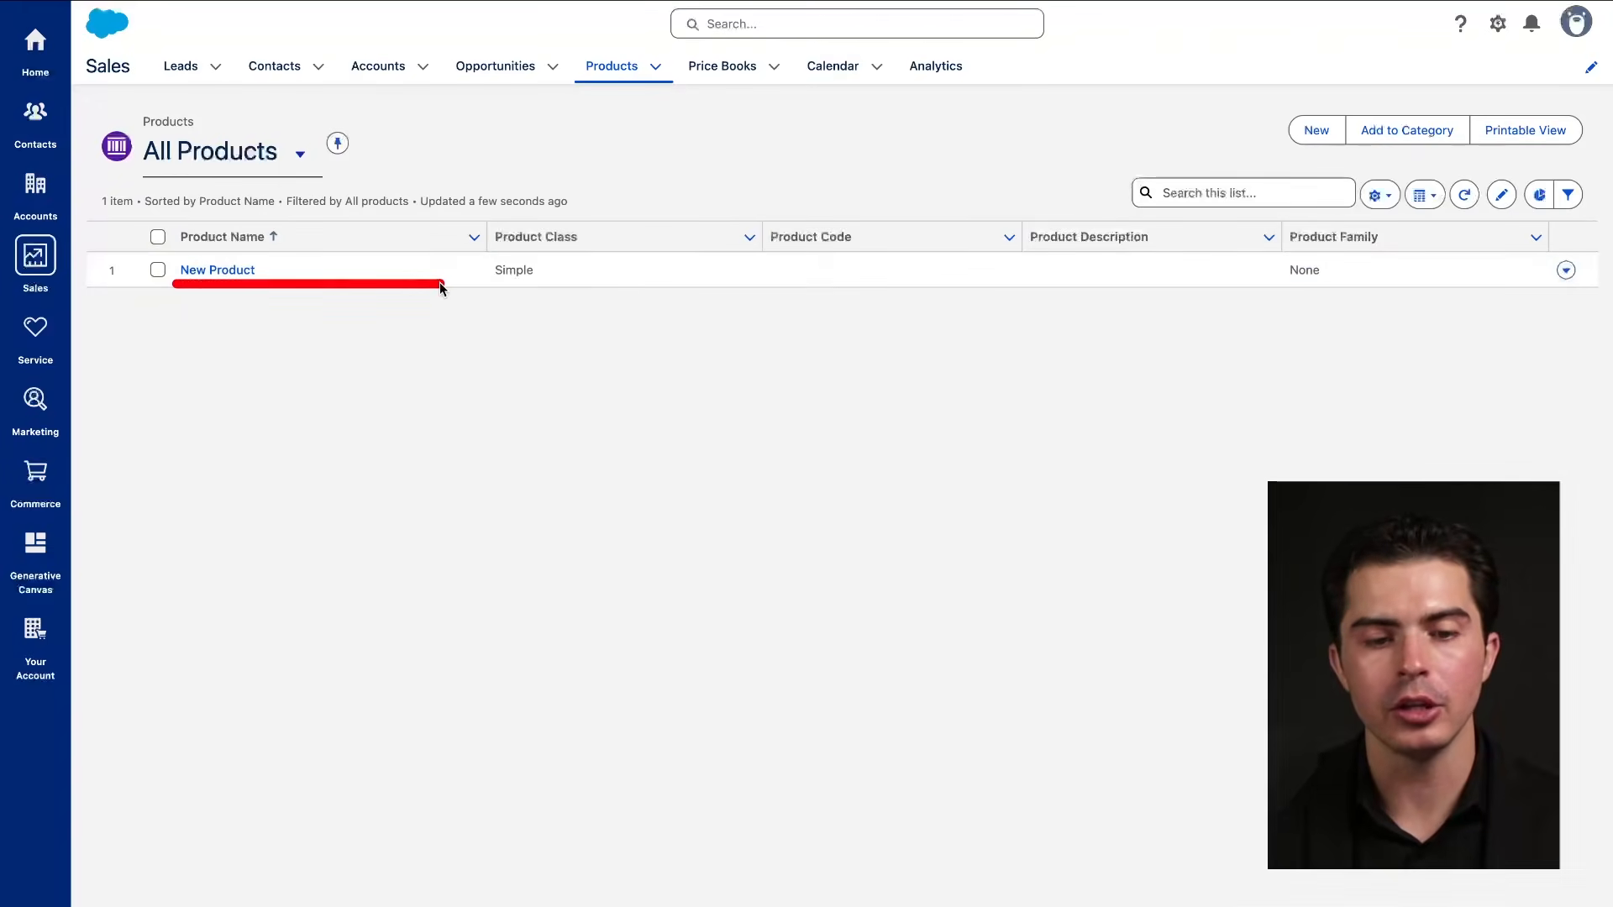
Check the Calendar for the week of May 11–17, 2025, then go to Analytics home.
click(836, 69)
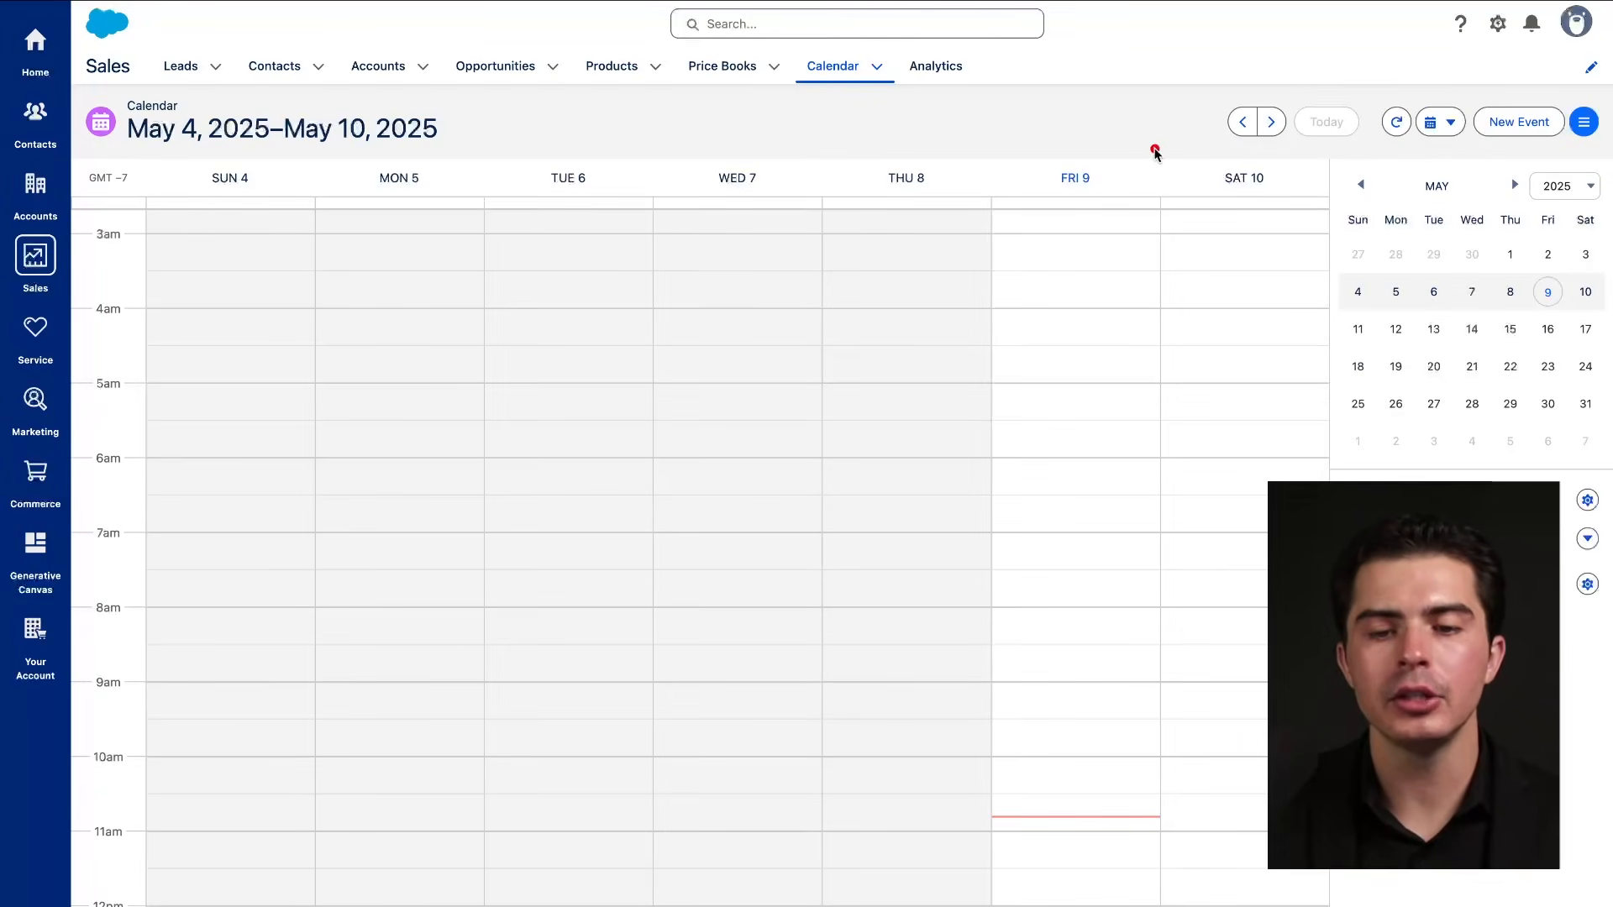
mouse_move(1155, 149)
mouse_down()
mouse_move(151, 437)
mouse_move(681, 178)
mouse_up()
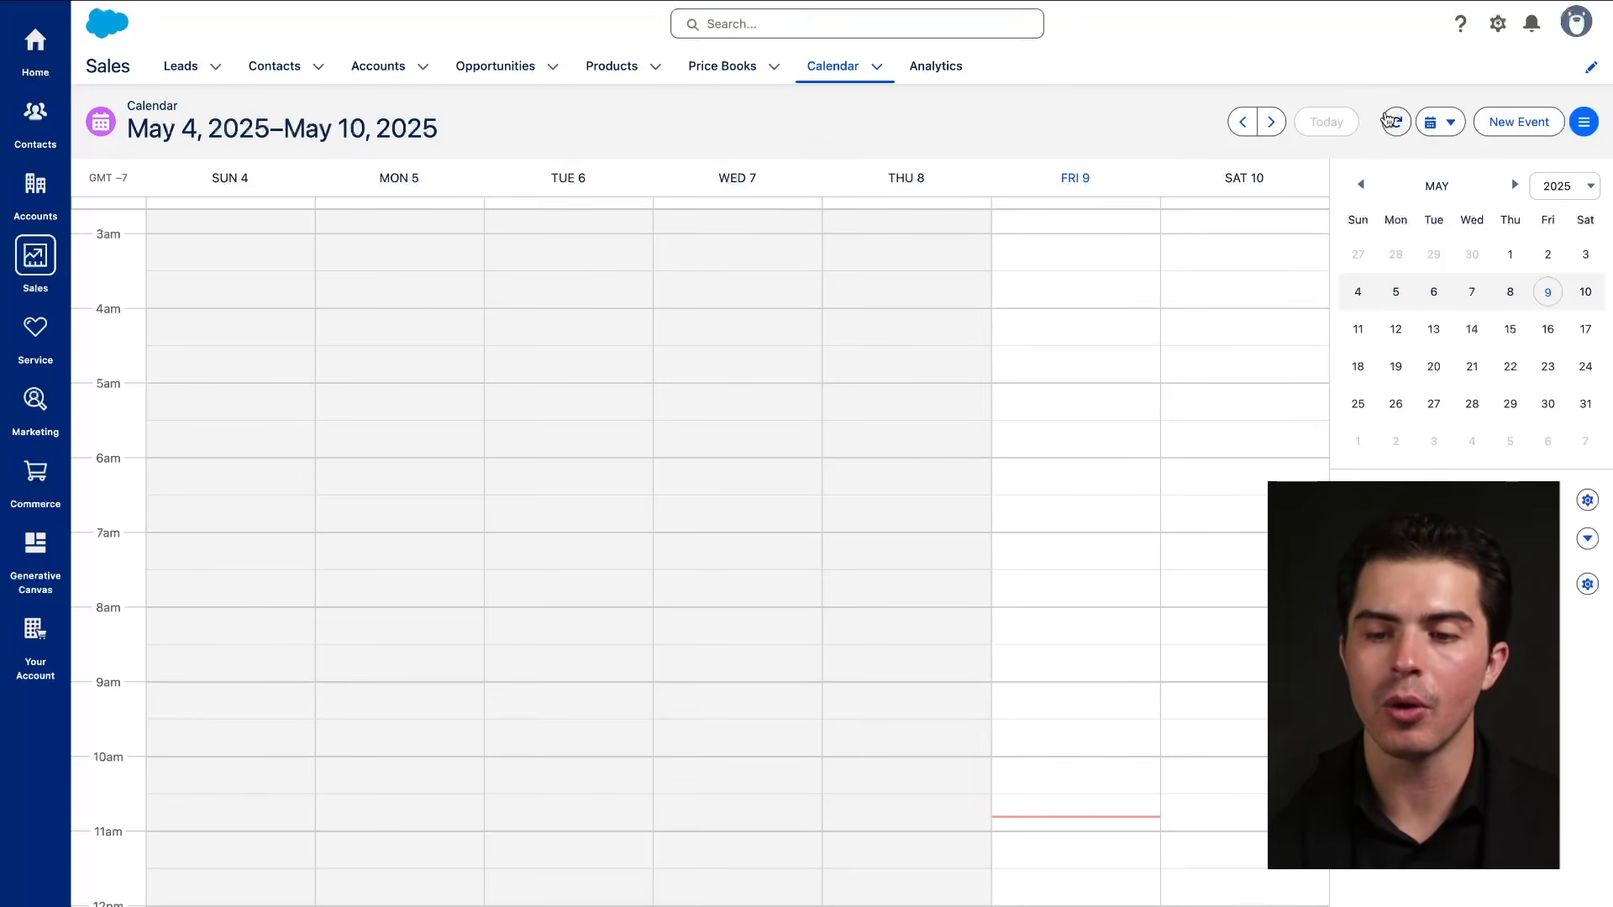
click(1272, 123)
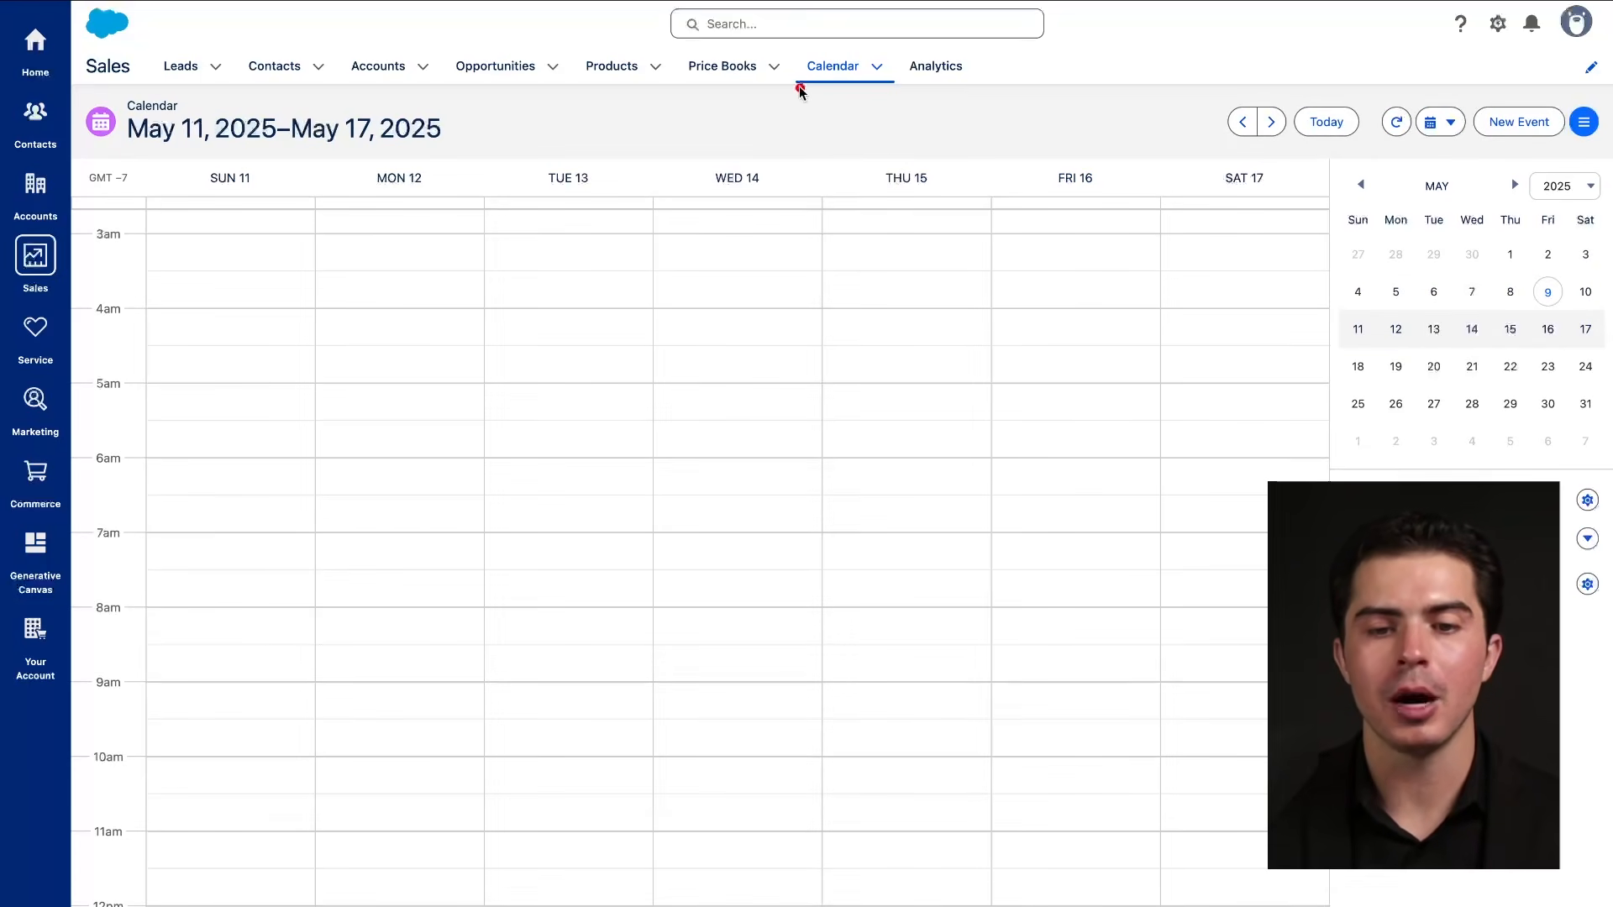
drag(1004, 149, 673, 137)
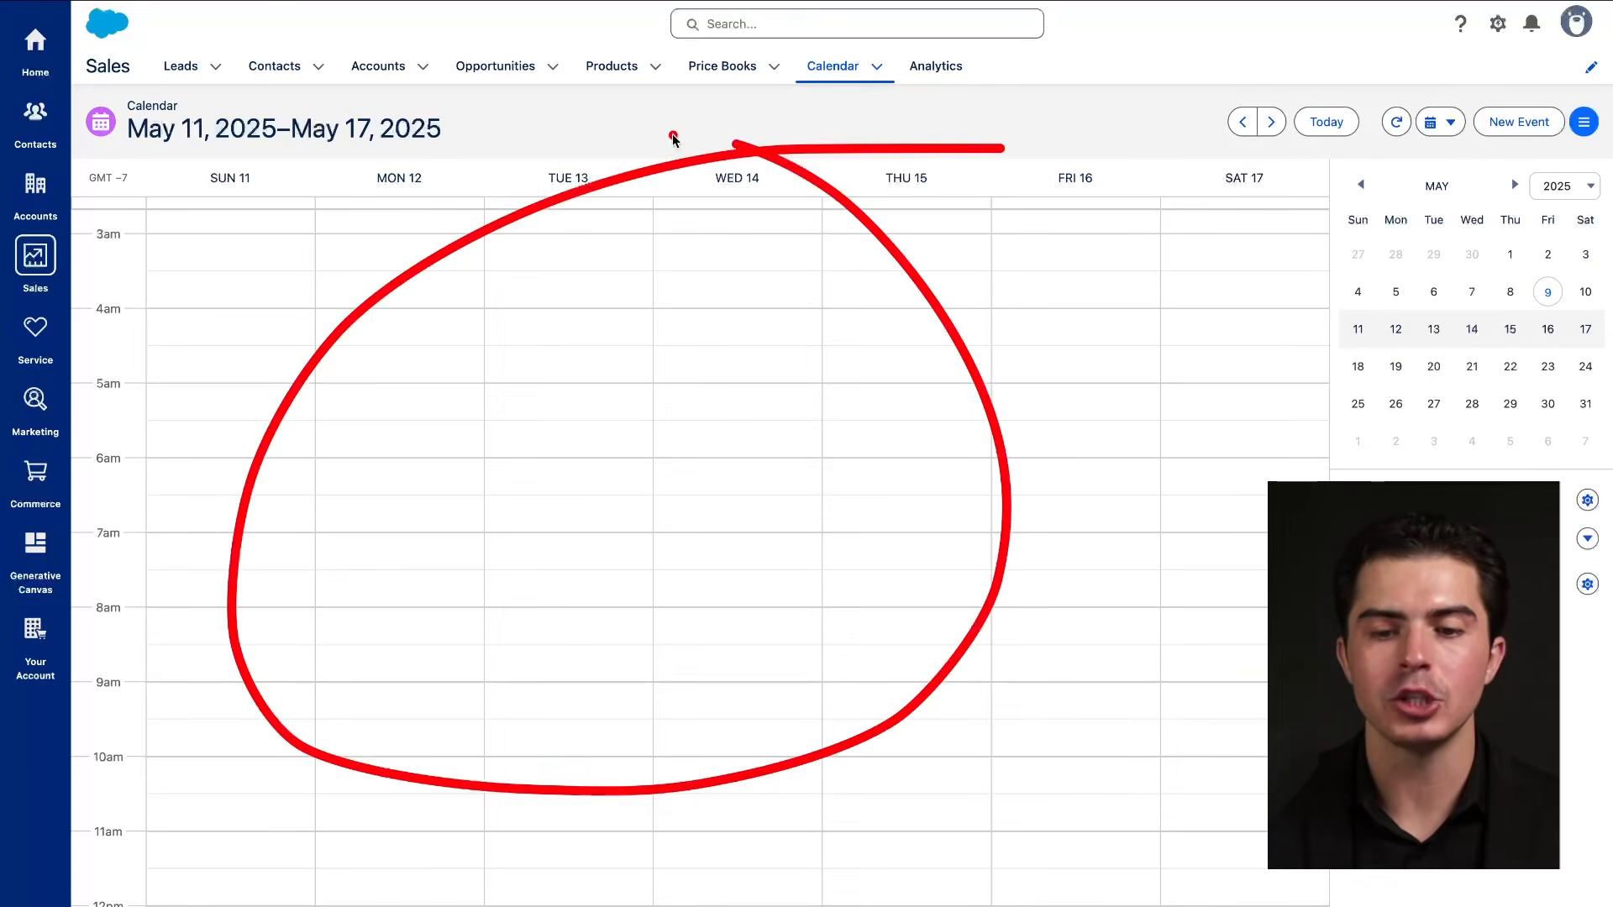
click(934, 67)
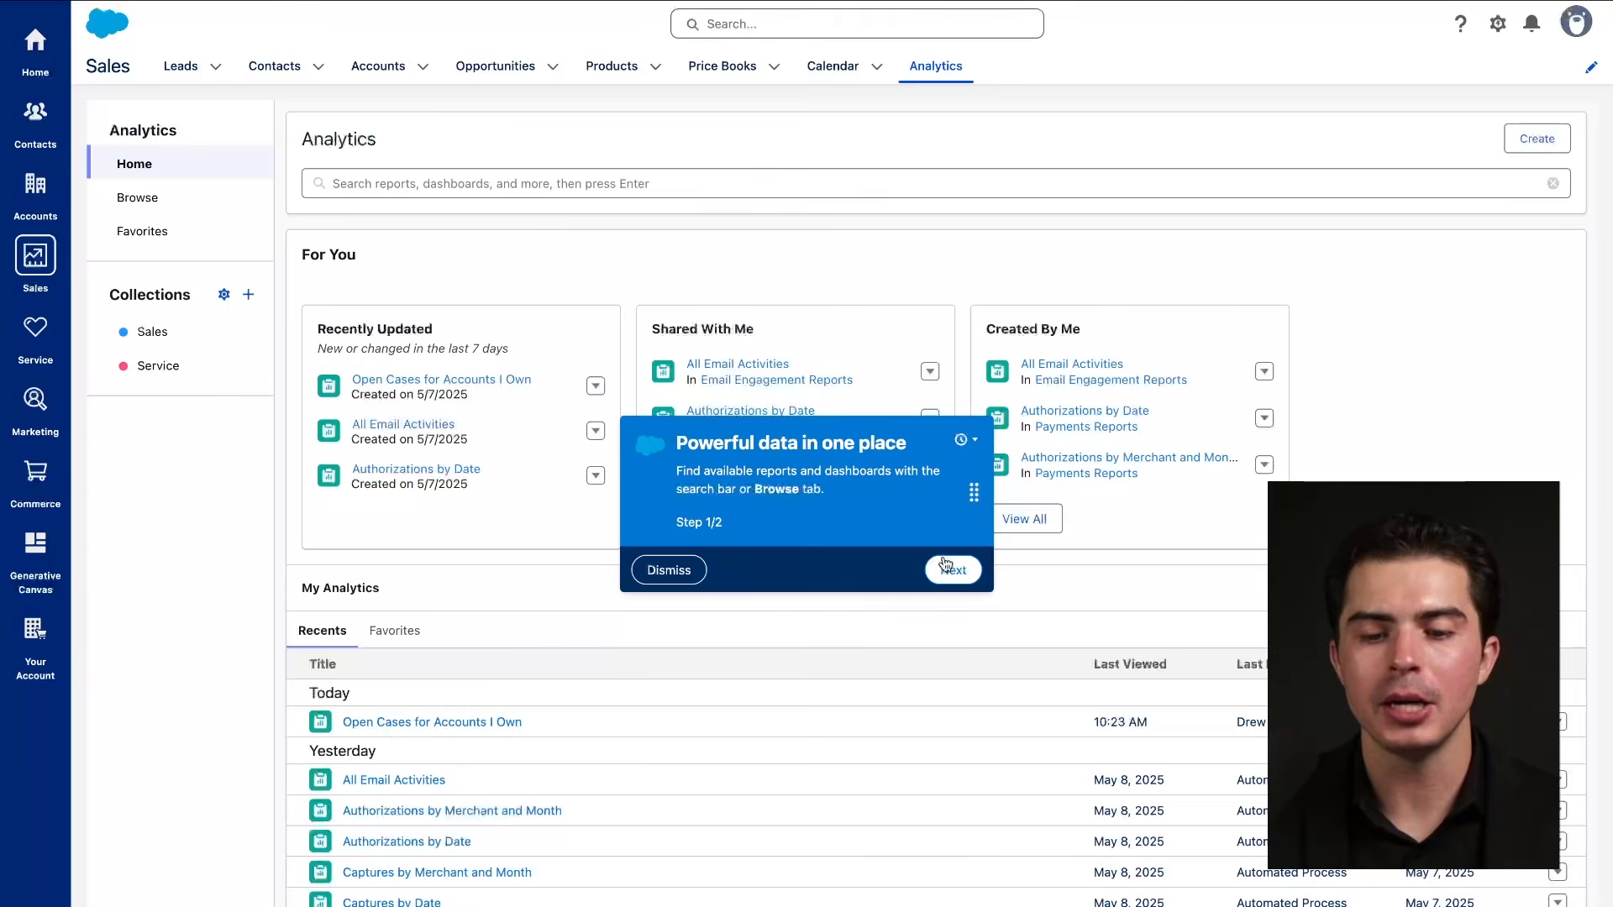
Dismiss the analytics tip, review My Forecast in the Sales collection, then go to Leads.
click(669, 570)
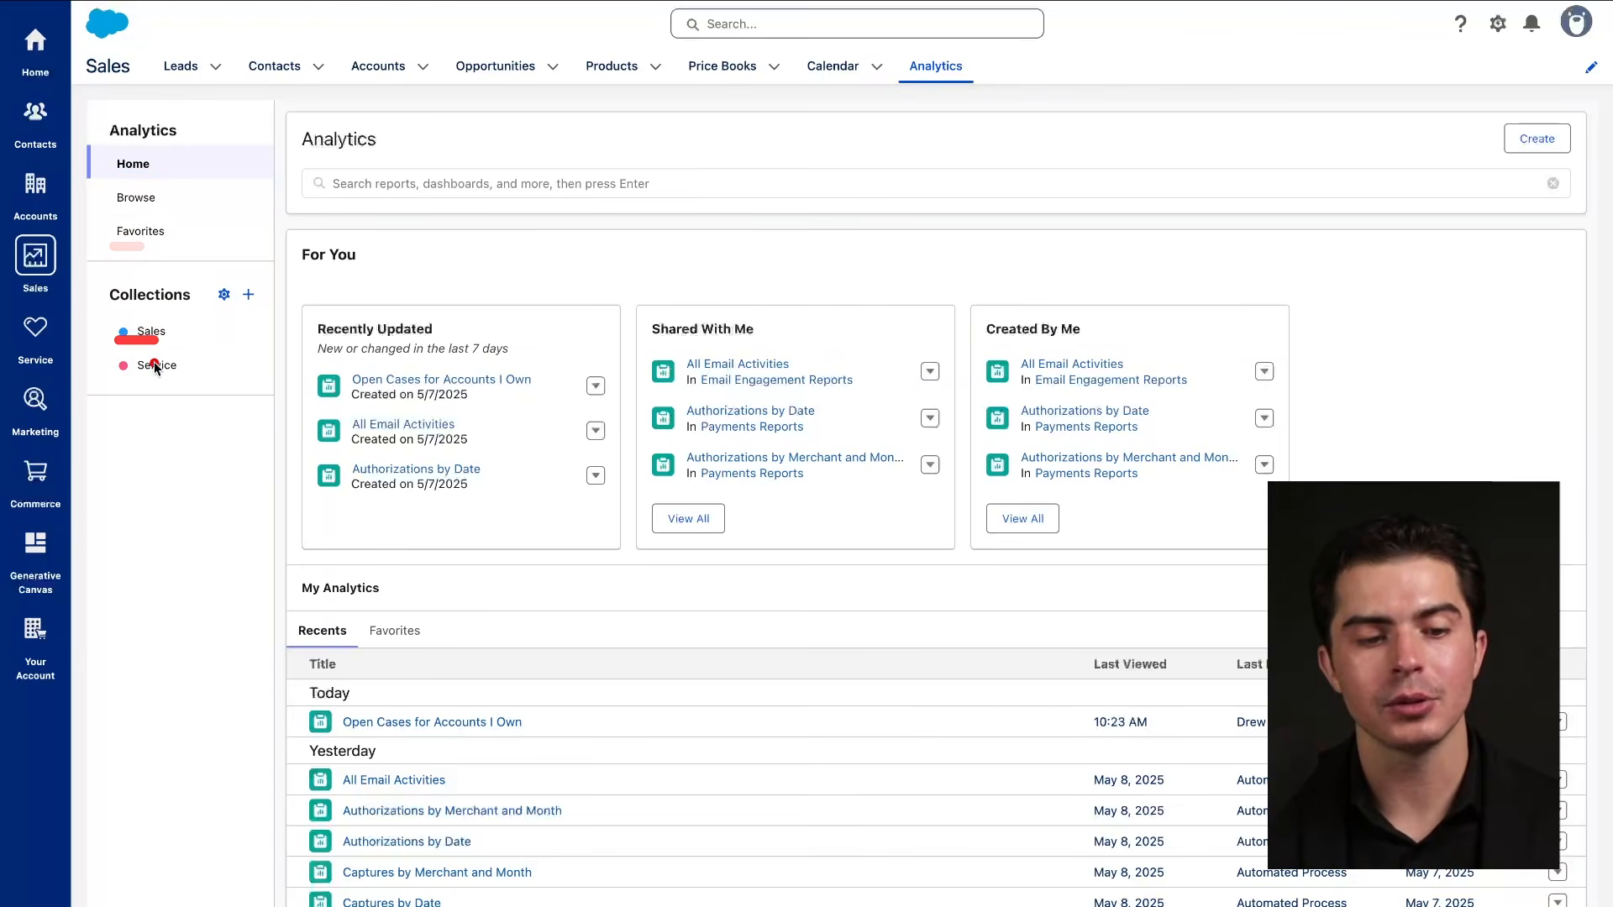
click(157, 333)
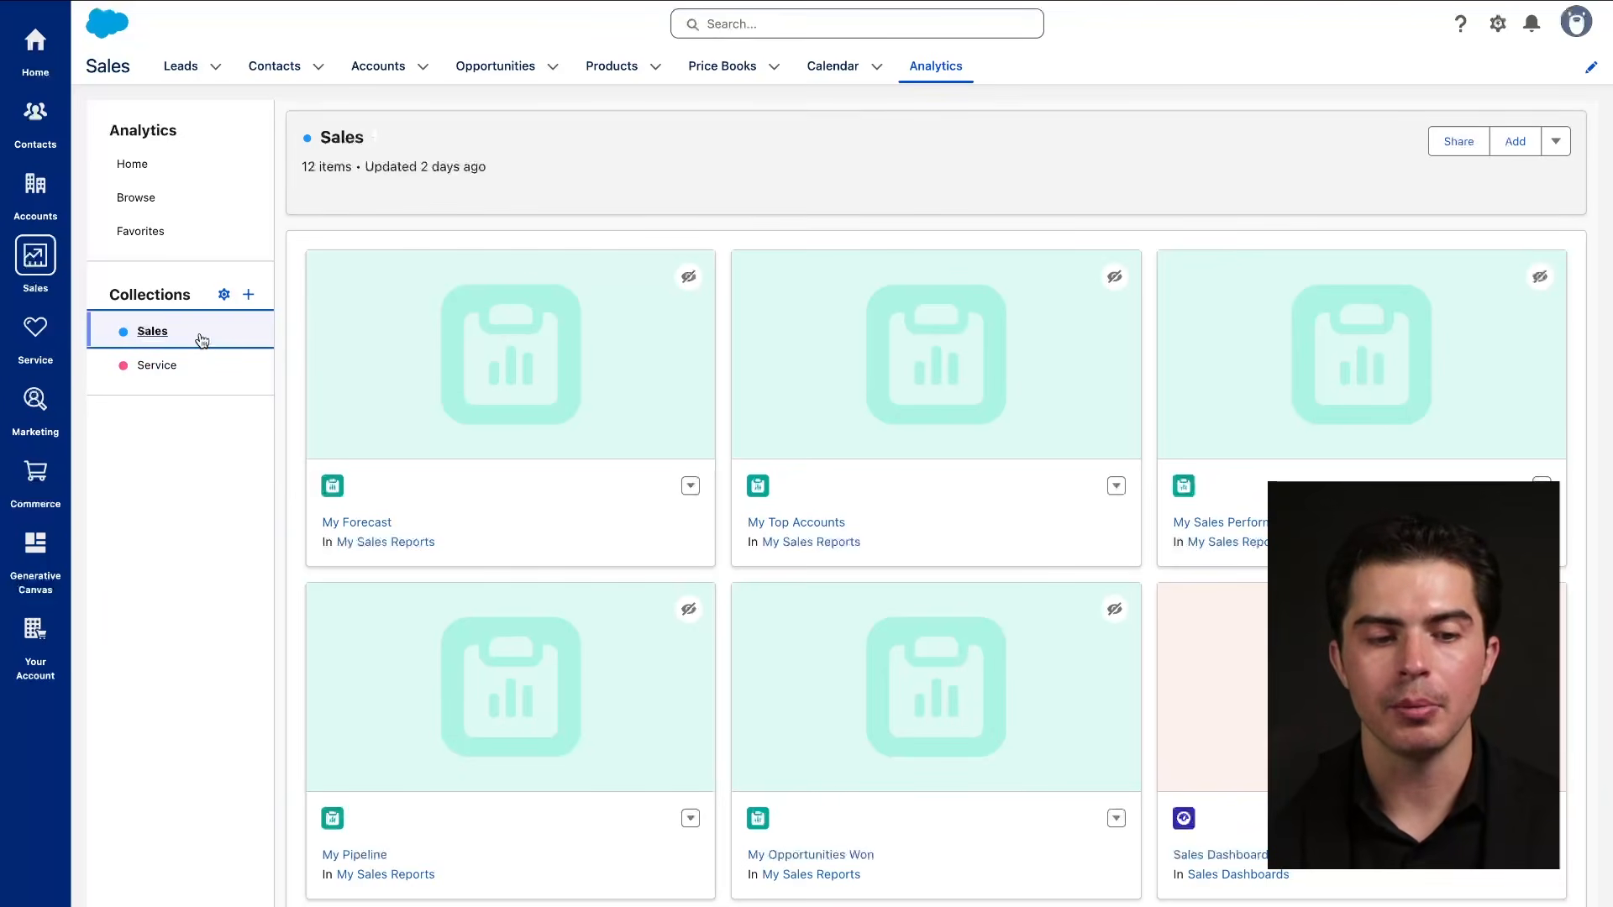
click(497, 450)
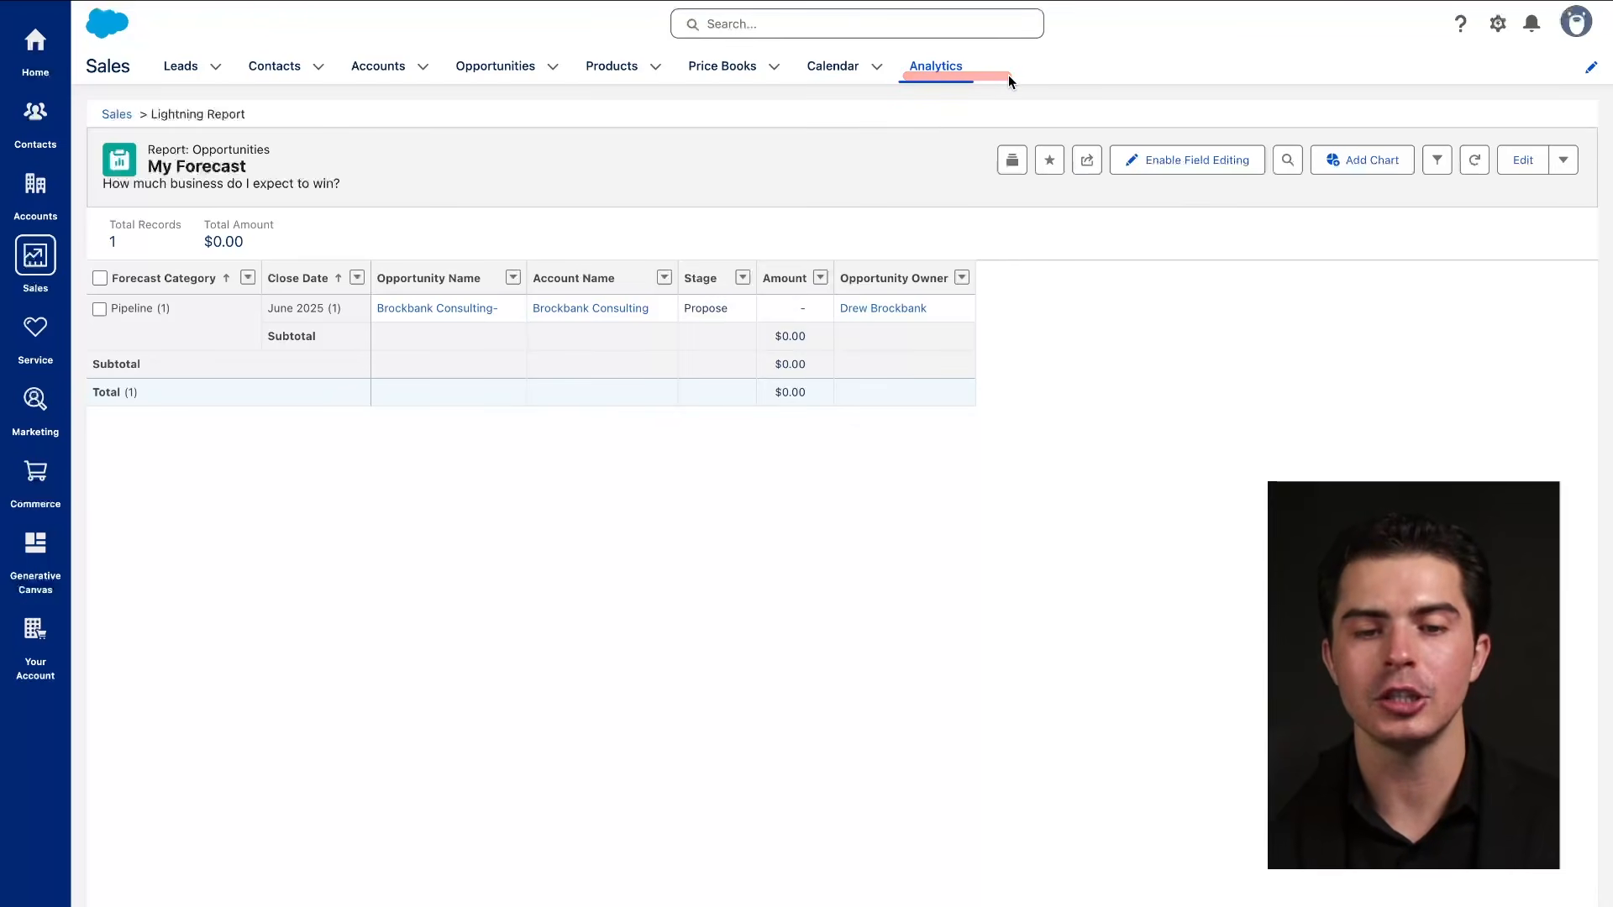
click(192, 71)
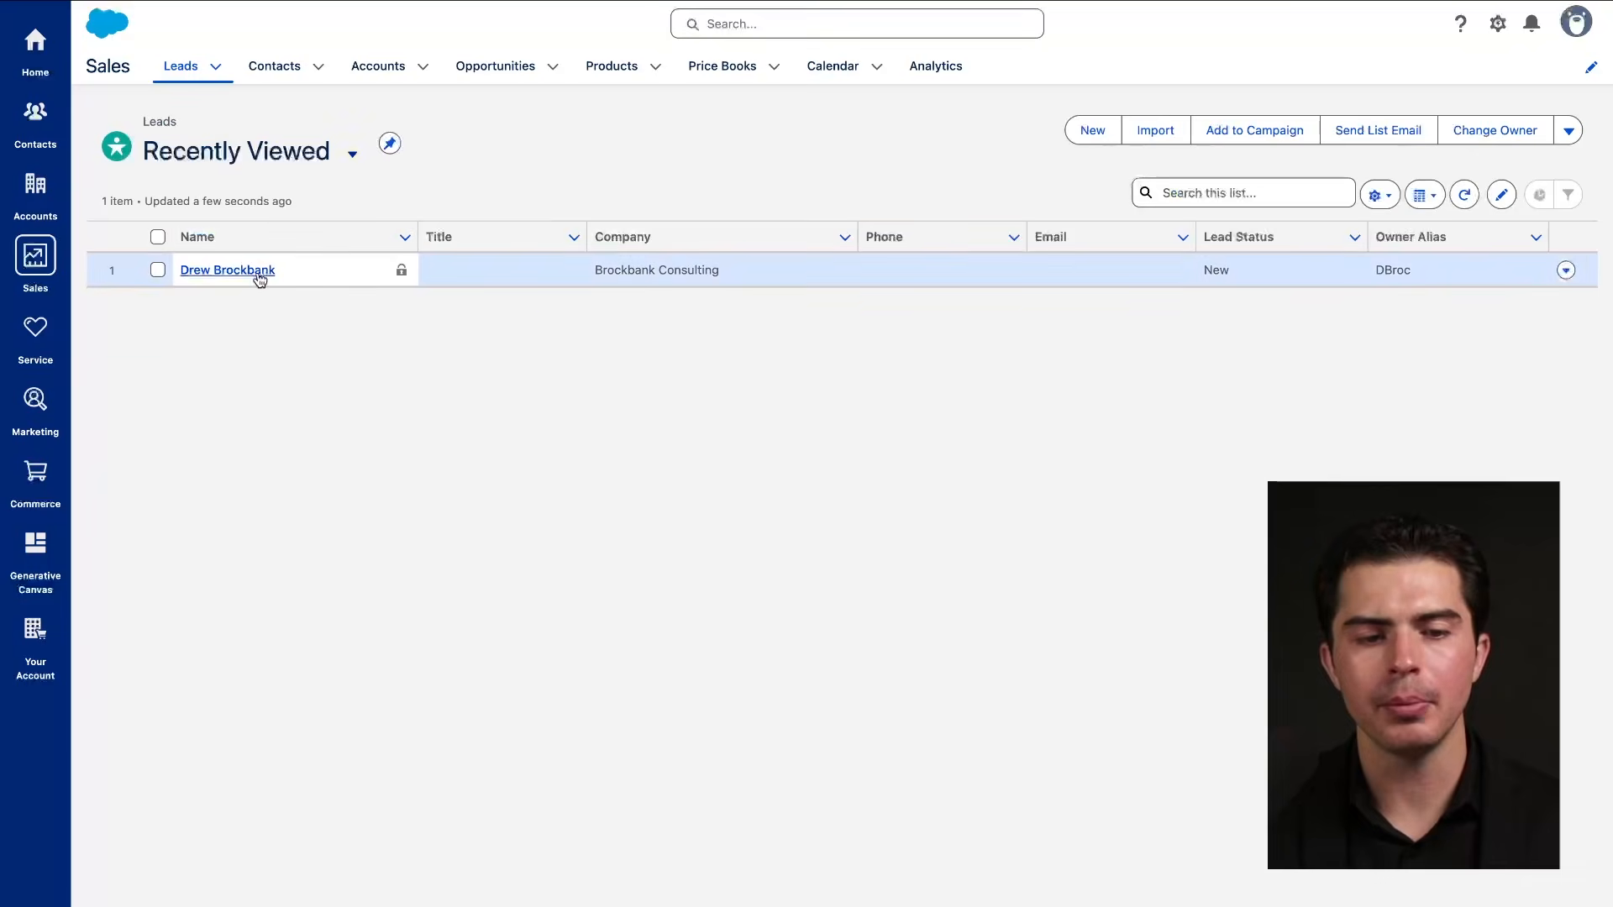
Open the Brockbank Consulting lead record and start converting it.
click(228, 269)
scroll(651, 560, down, 3)
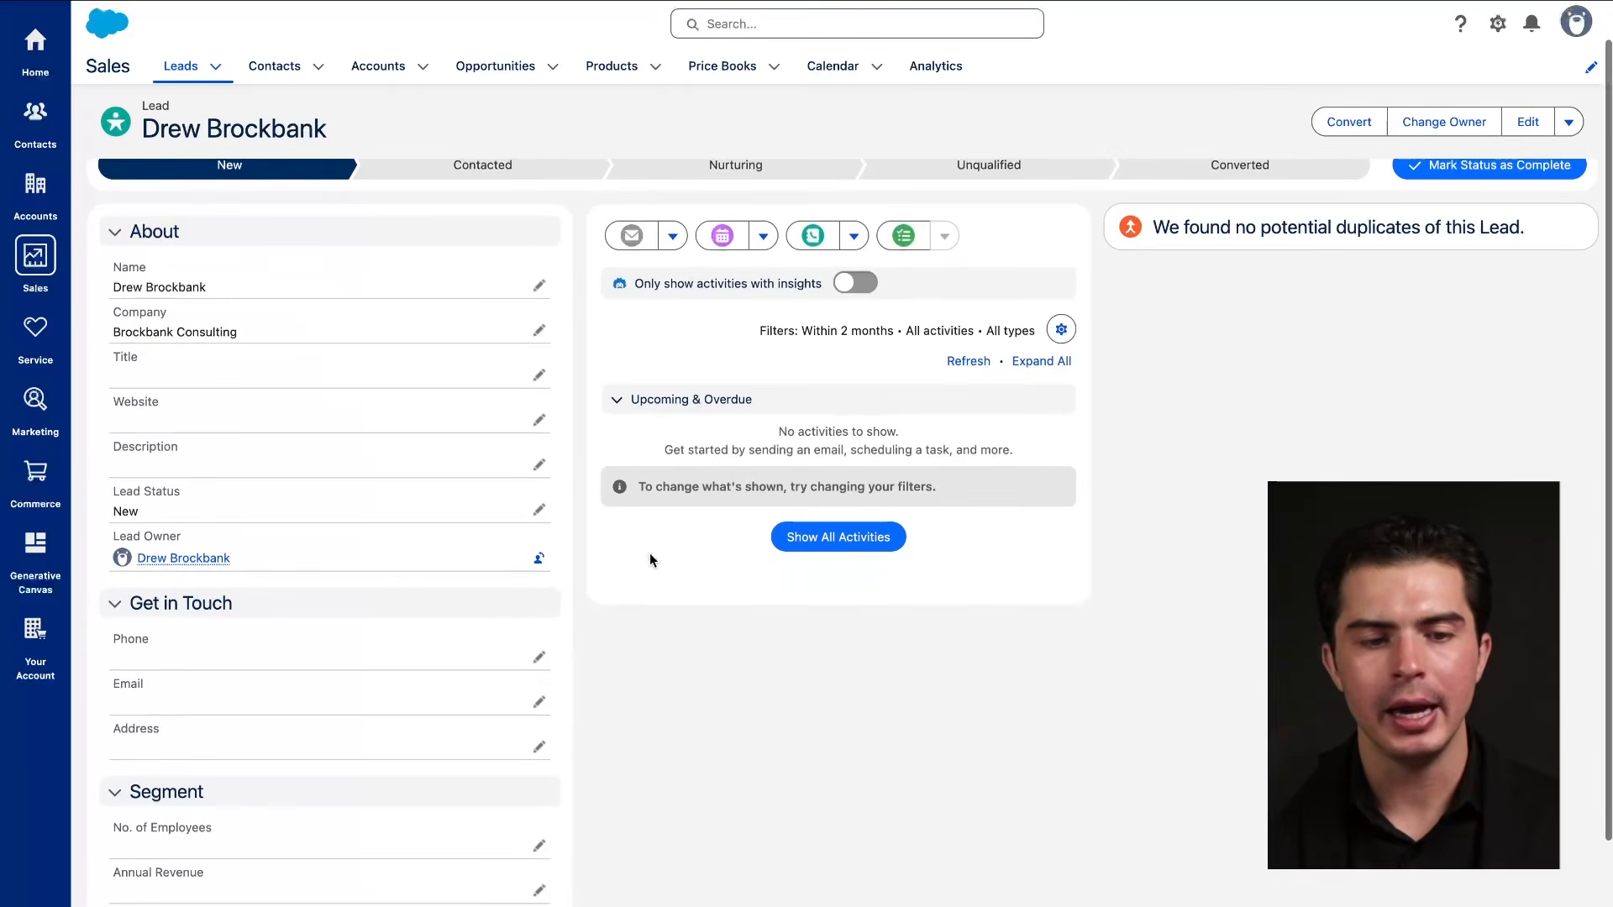
scroll(650, 561, up, 3)
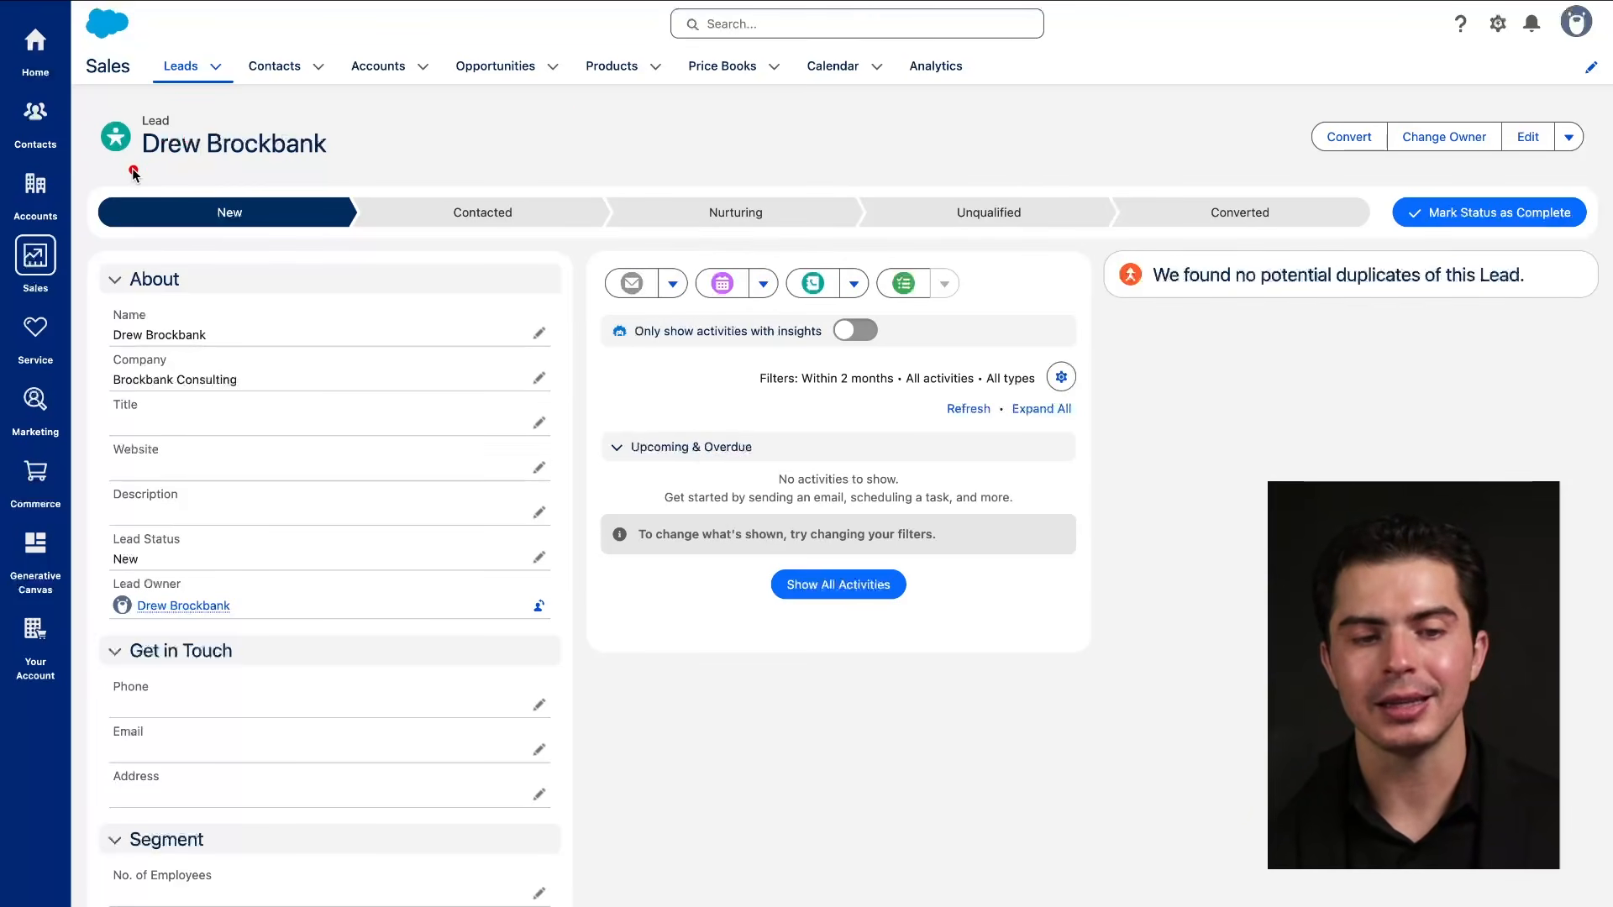
click(1347, 139)
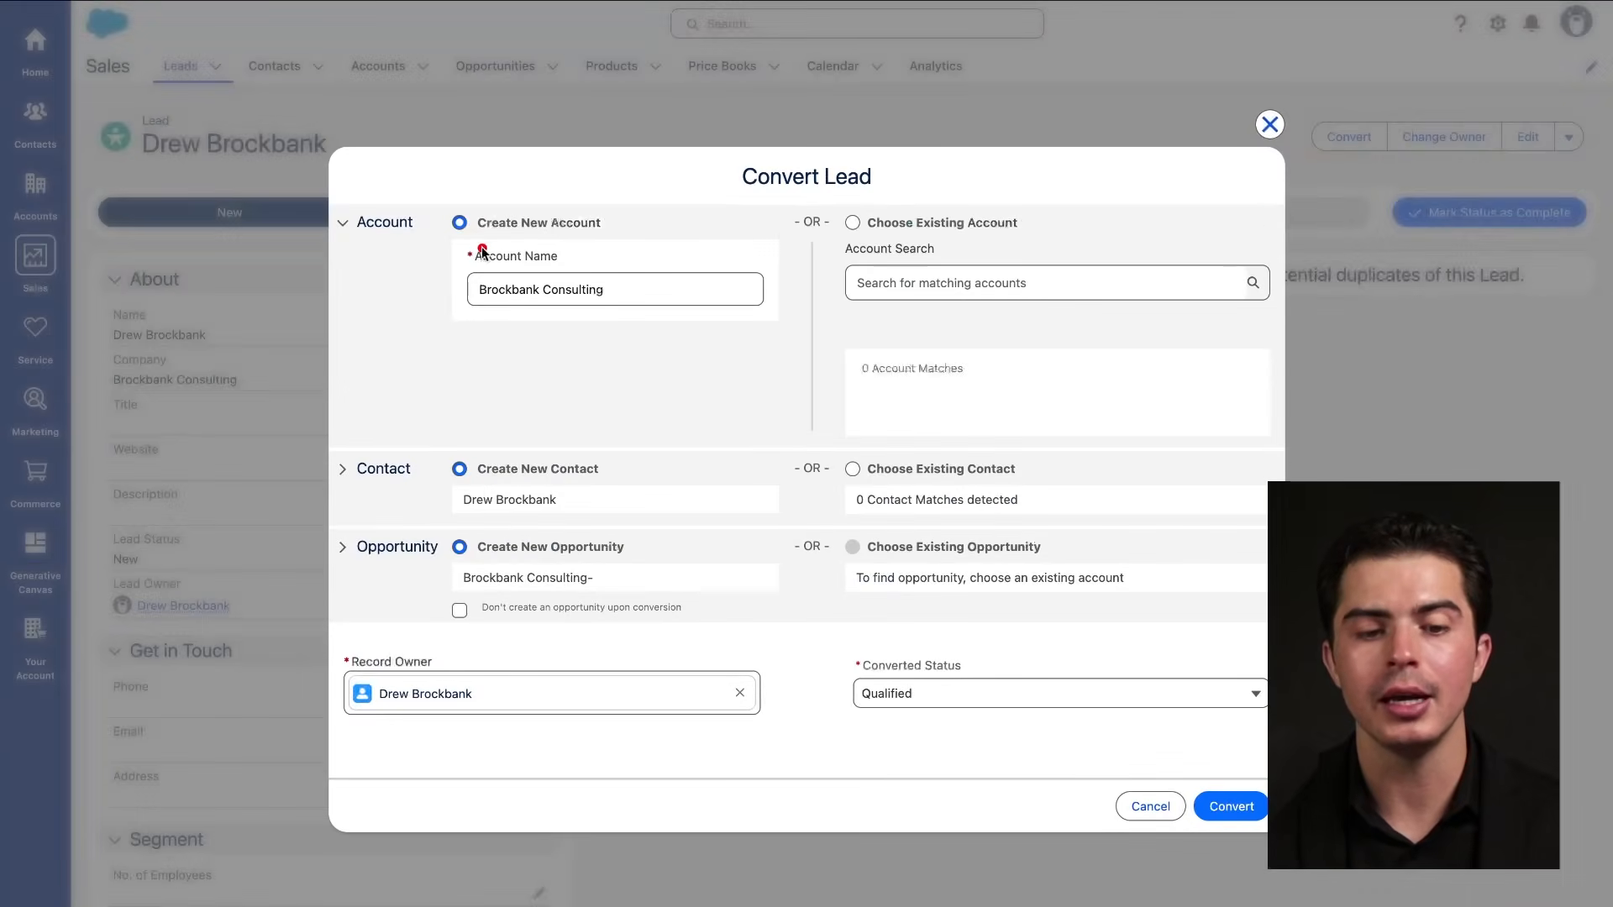
Cancel the lead conversion and open the Change Lead Owner form instead.
drag(363, 255, 425, 256)
drag(363, 505, 412, 506)
drag(356, 584, 506, 583)
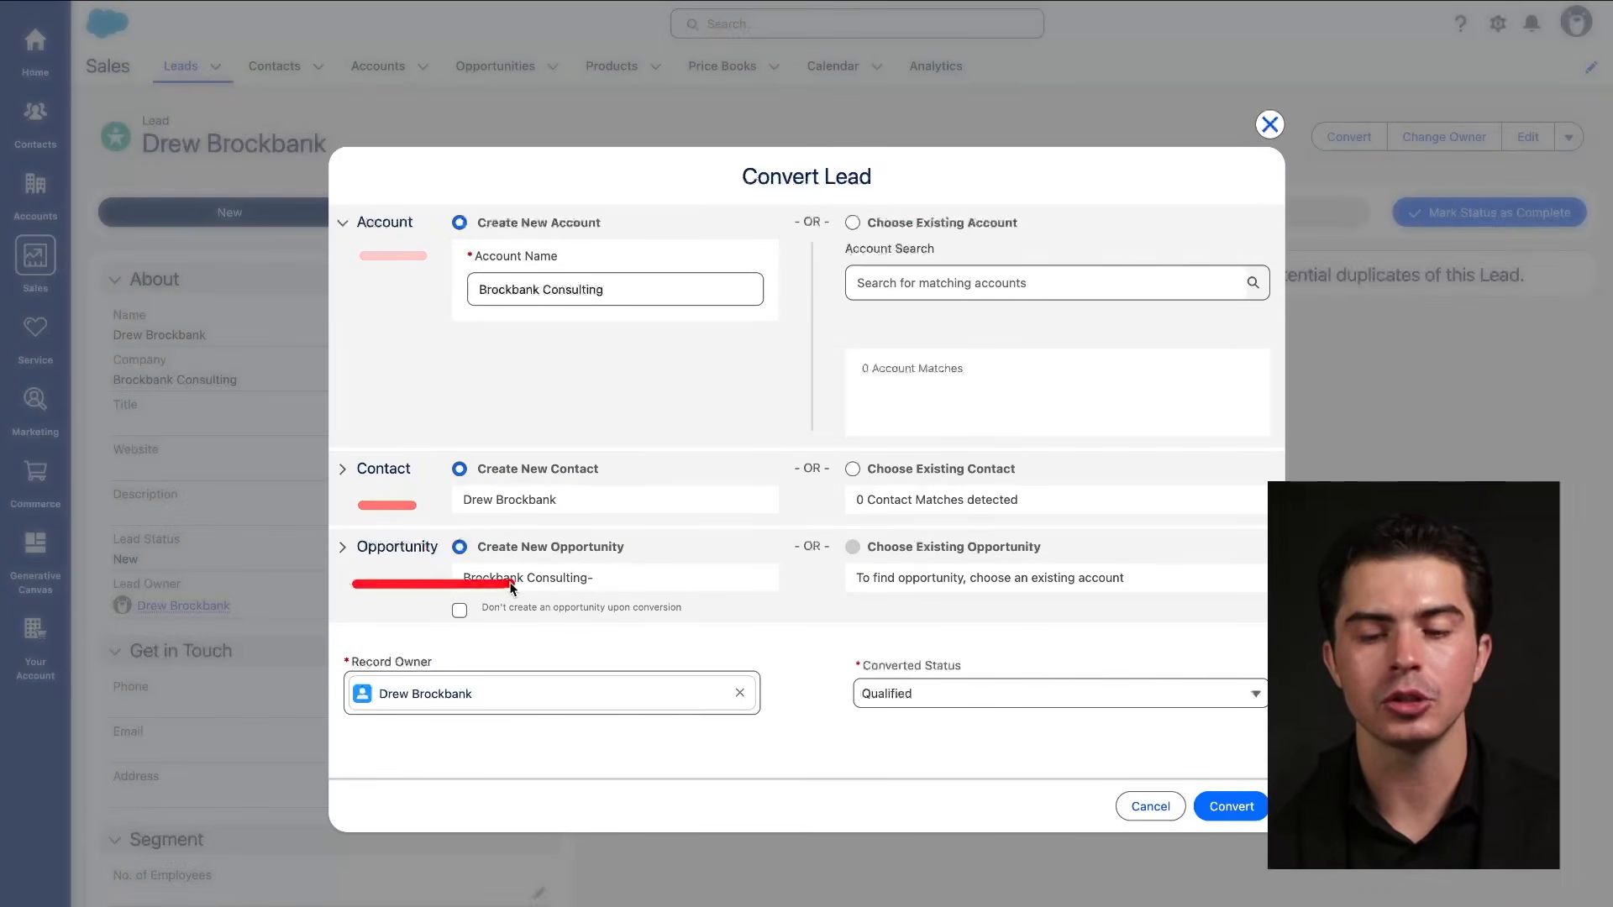
click(1271, 126)
click(1462, 138)
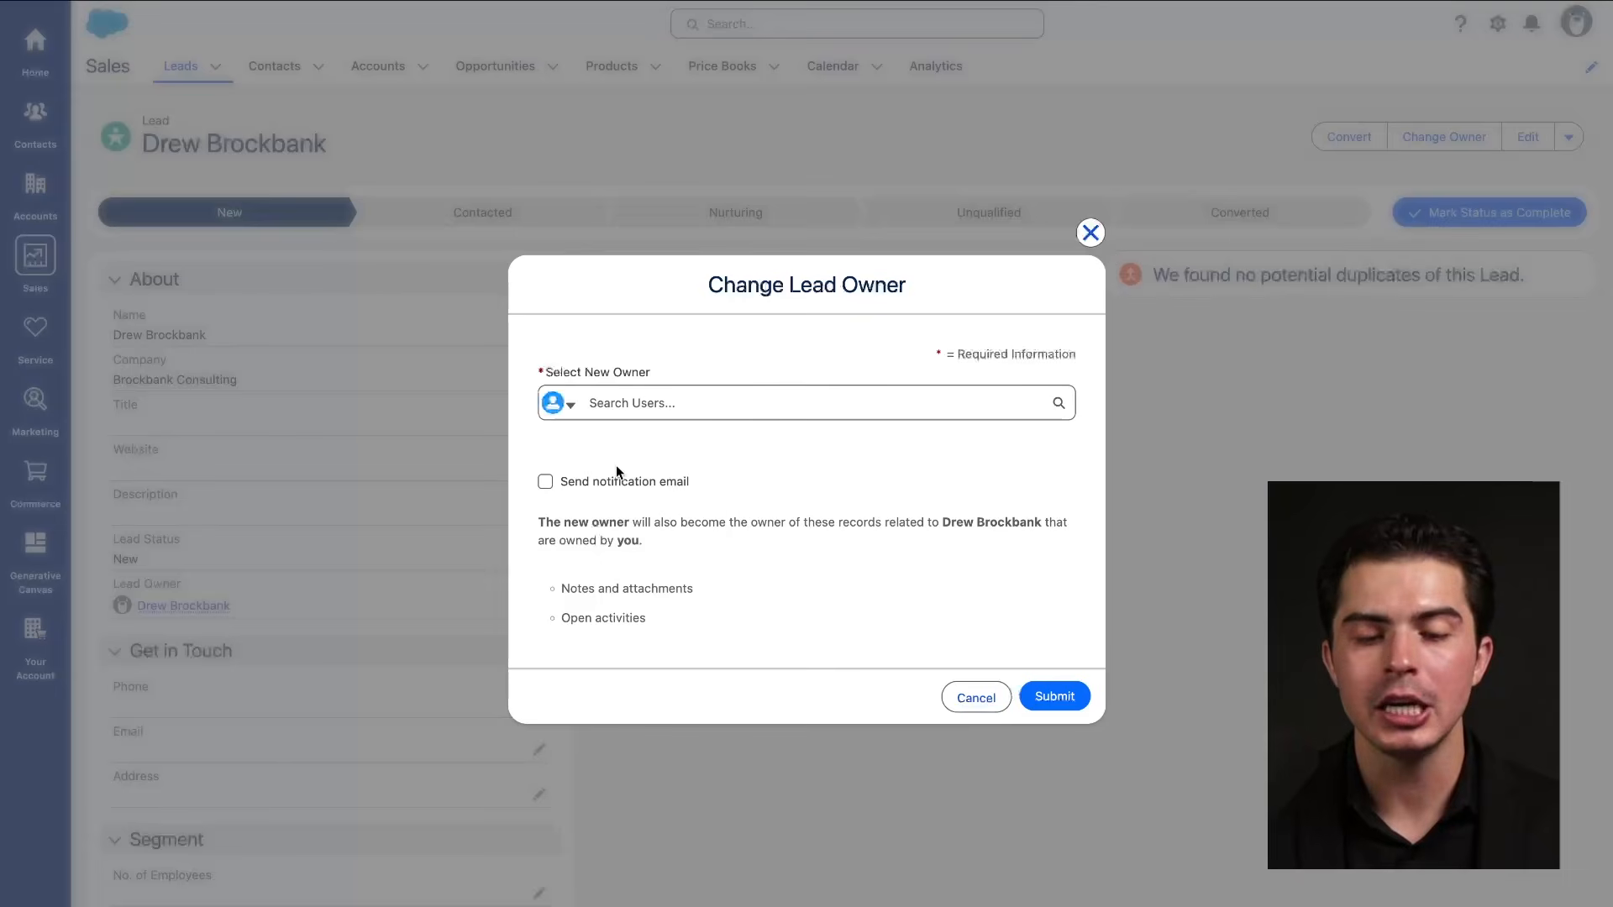
Try assigning the lead to the listed user, hit the already-owns error, and close the form.
click(607, 420)
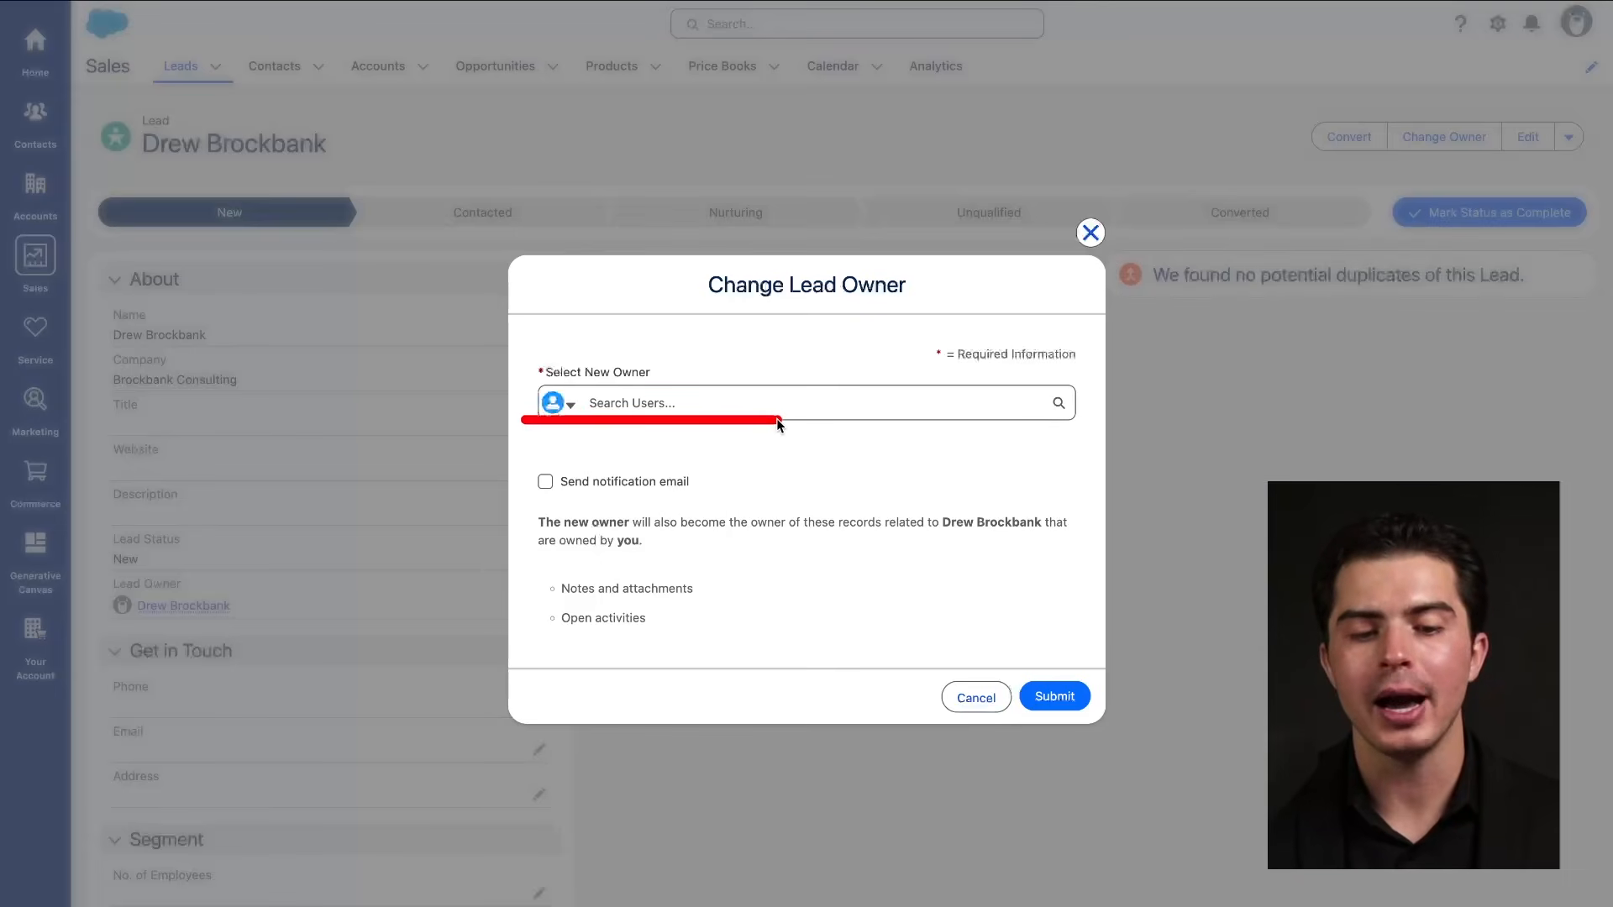
click(737, 404)
click(696, 449)
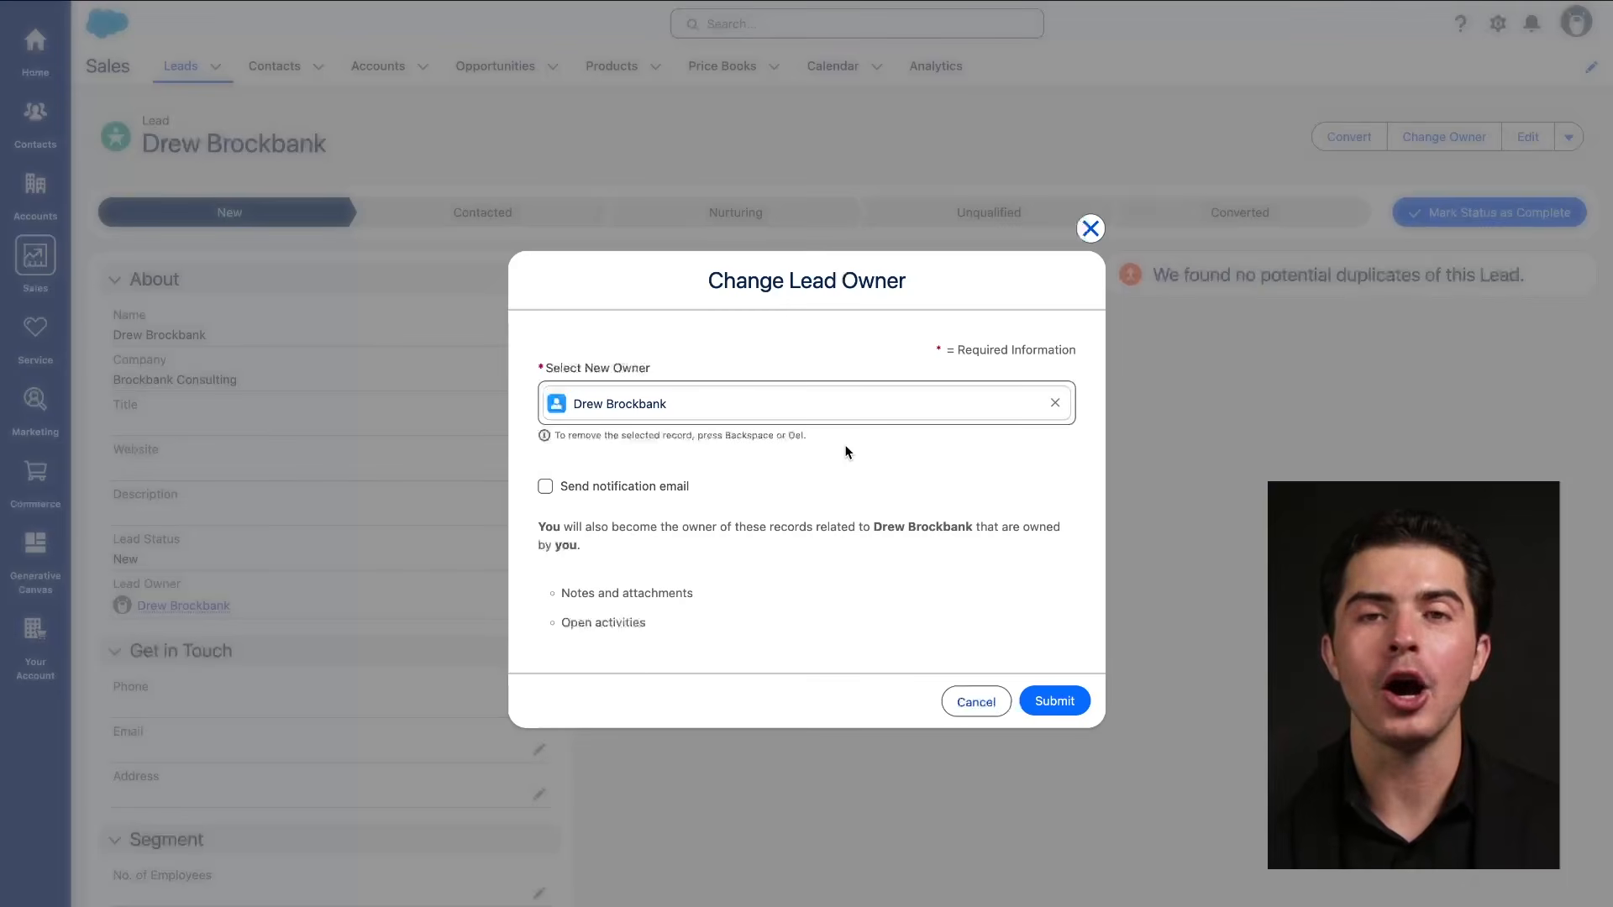
triple_click(940, 528)
click(943, 547)
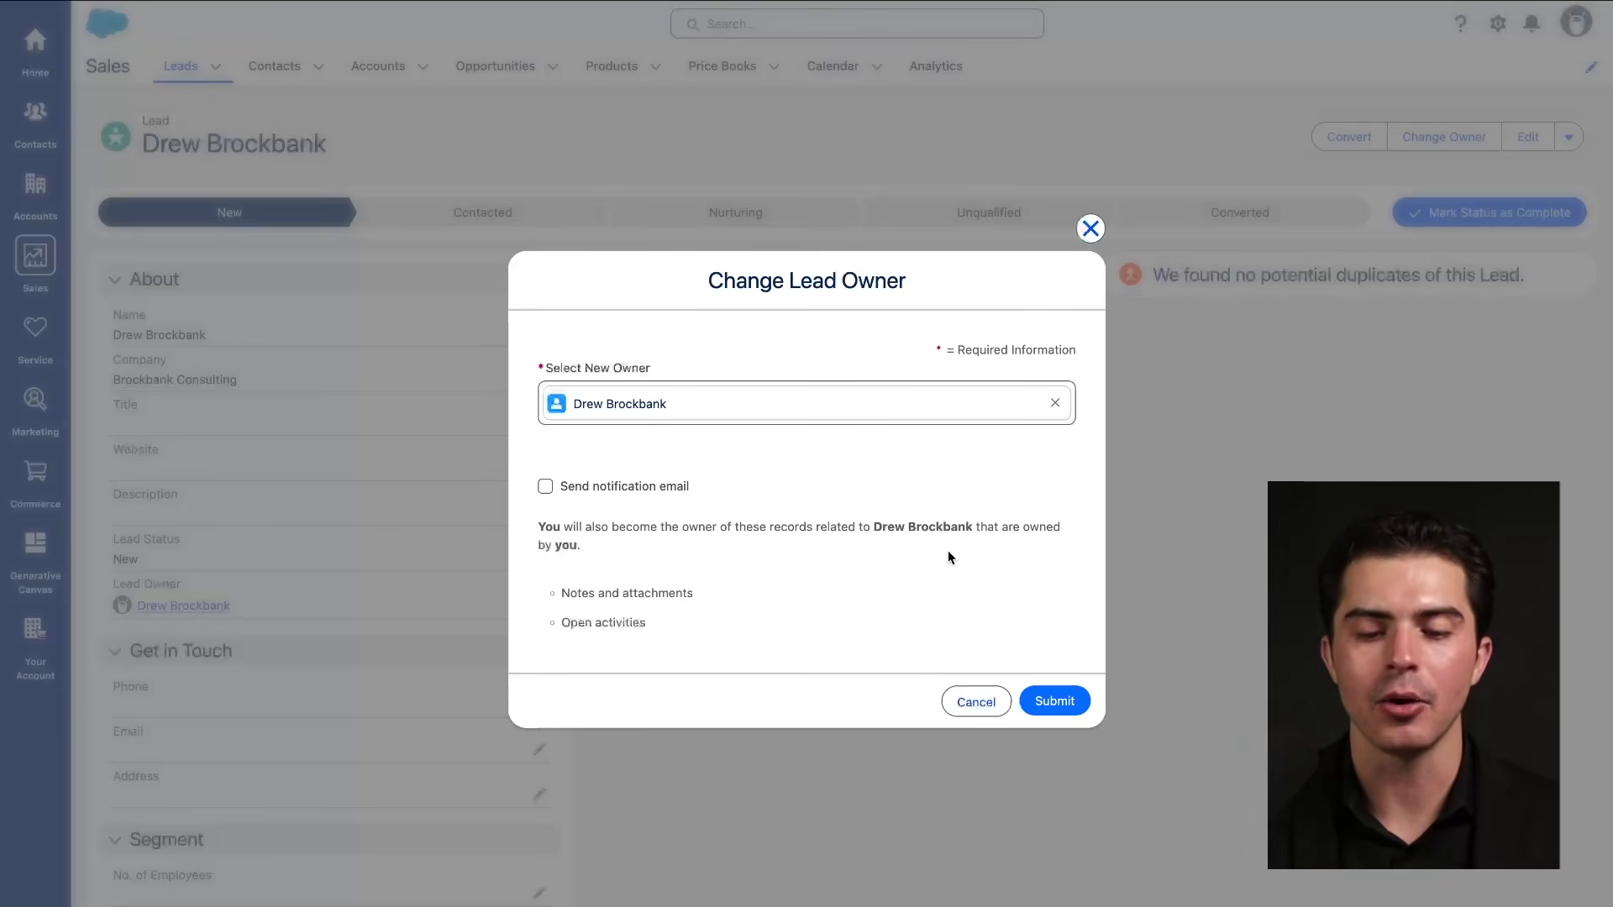
click(1056, 698)
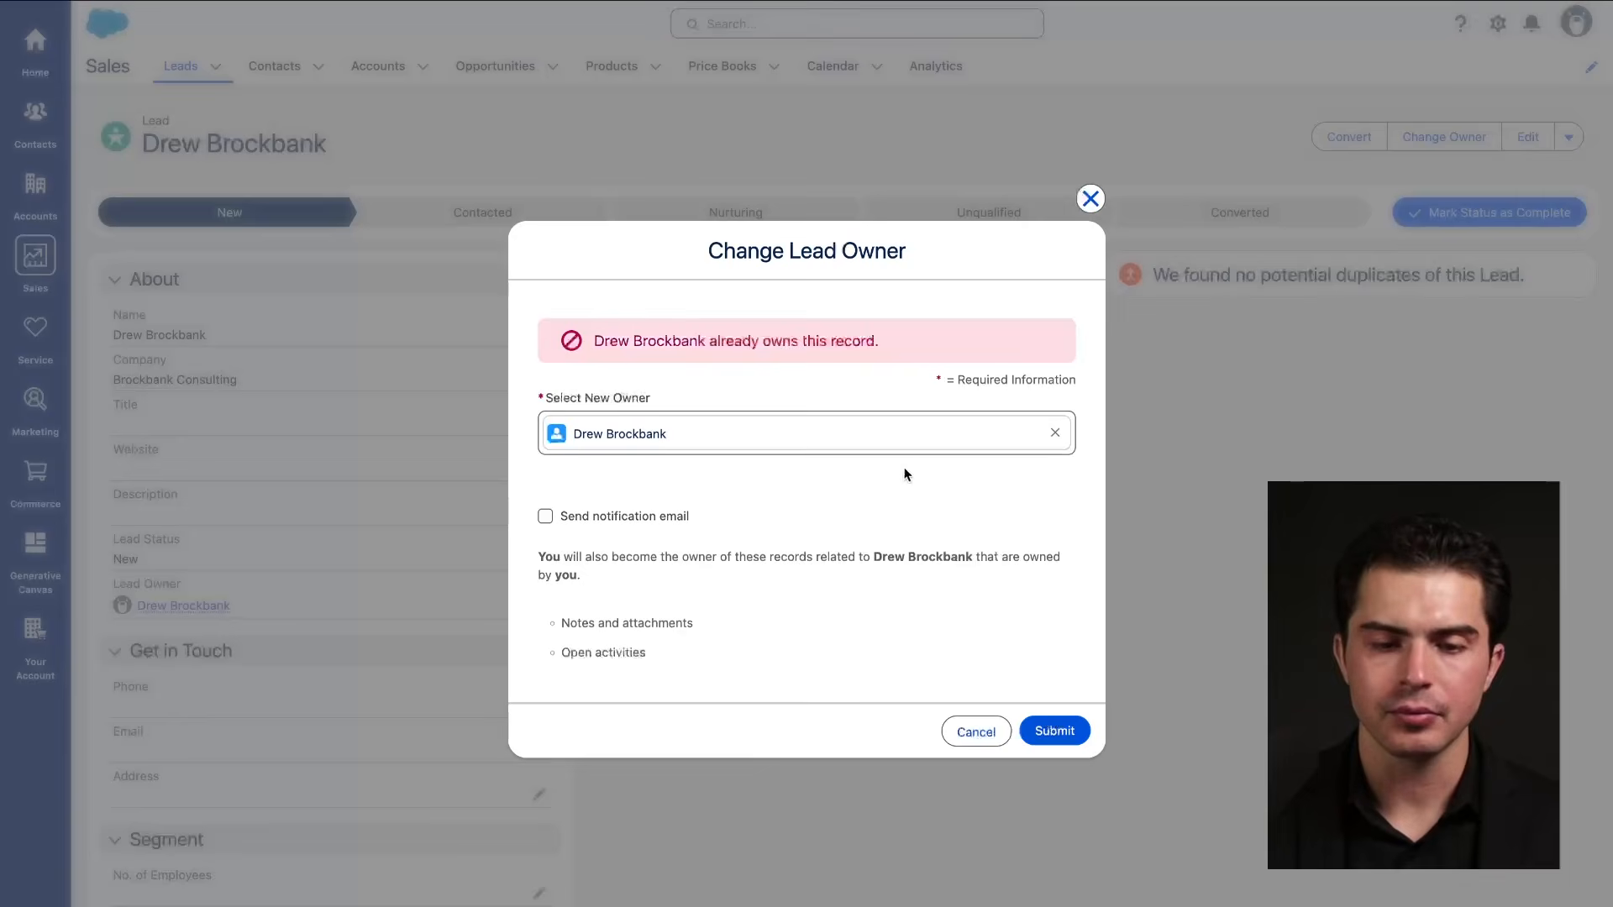
click(1091, 199)
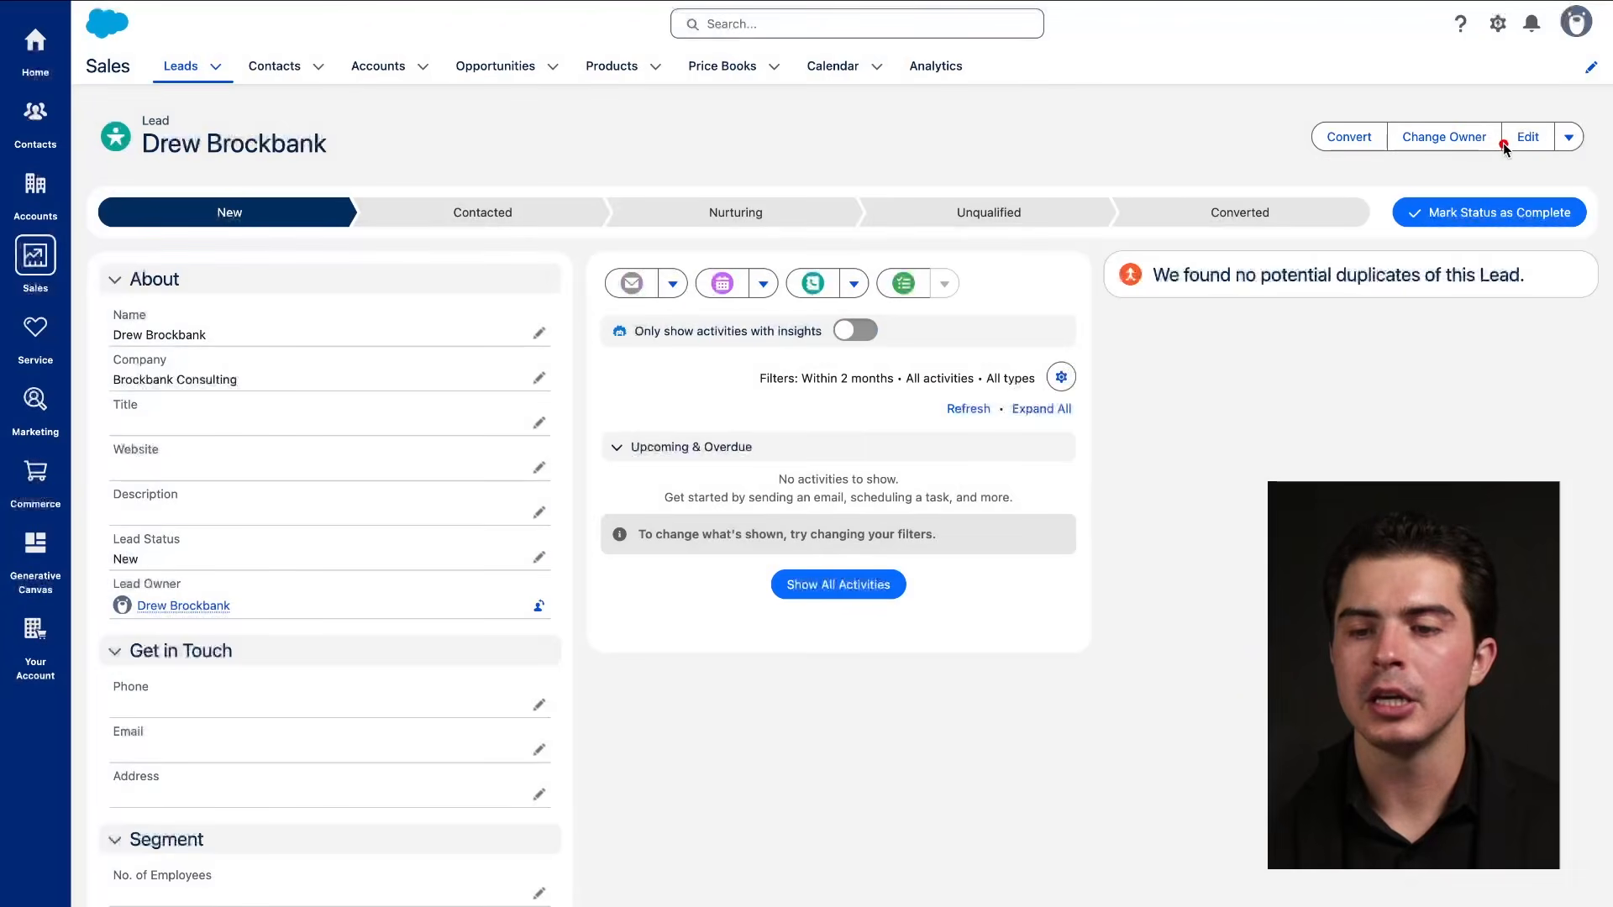
click(1529, 139)
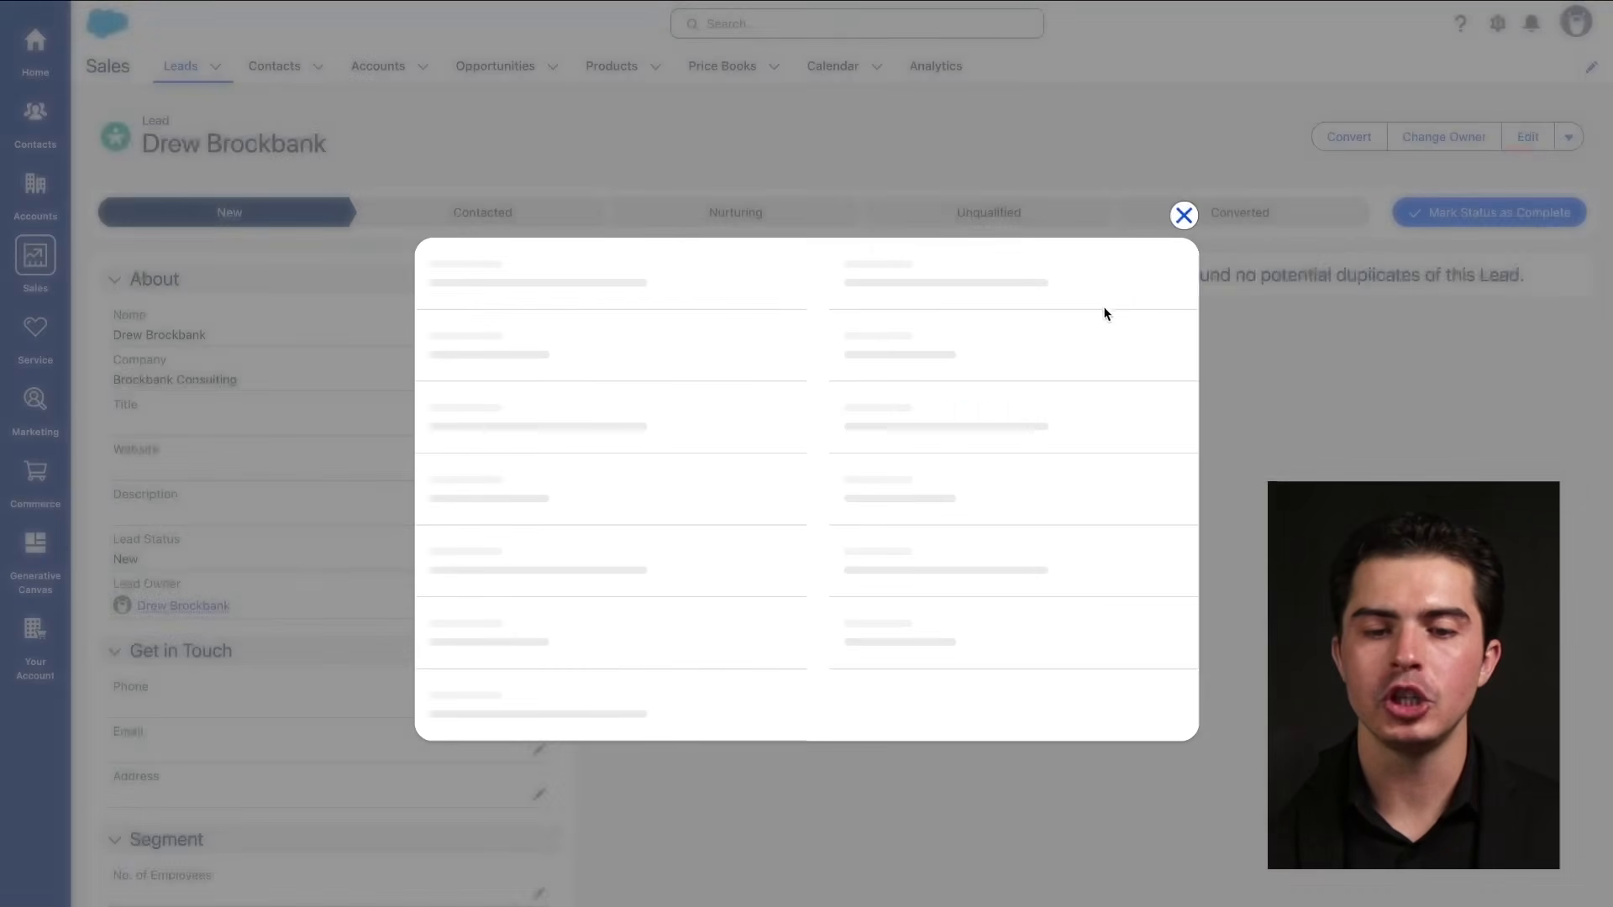
scroll(815, 538, down, 8)
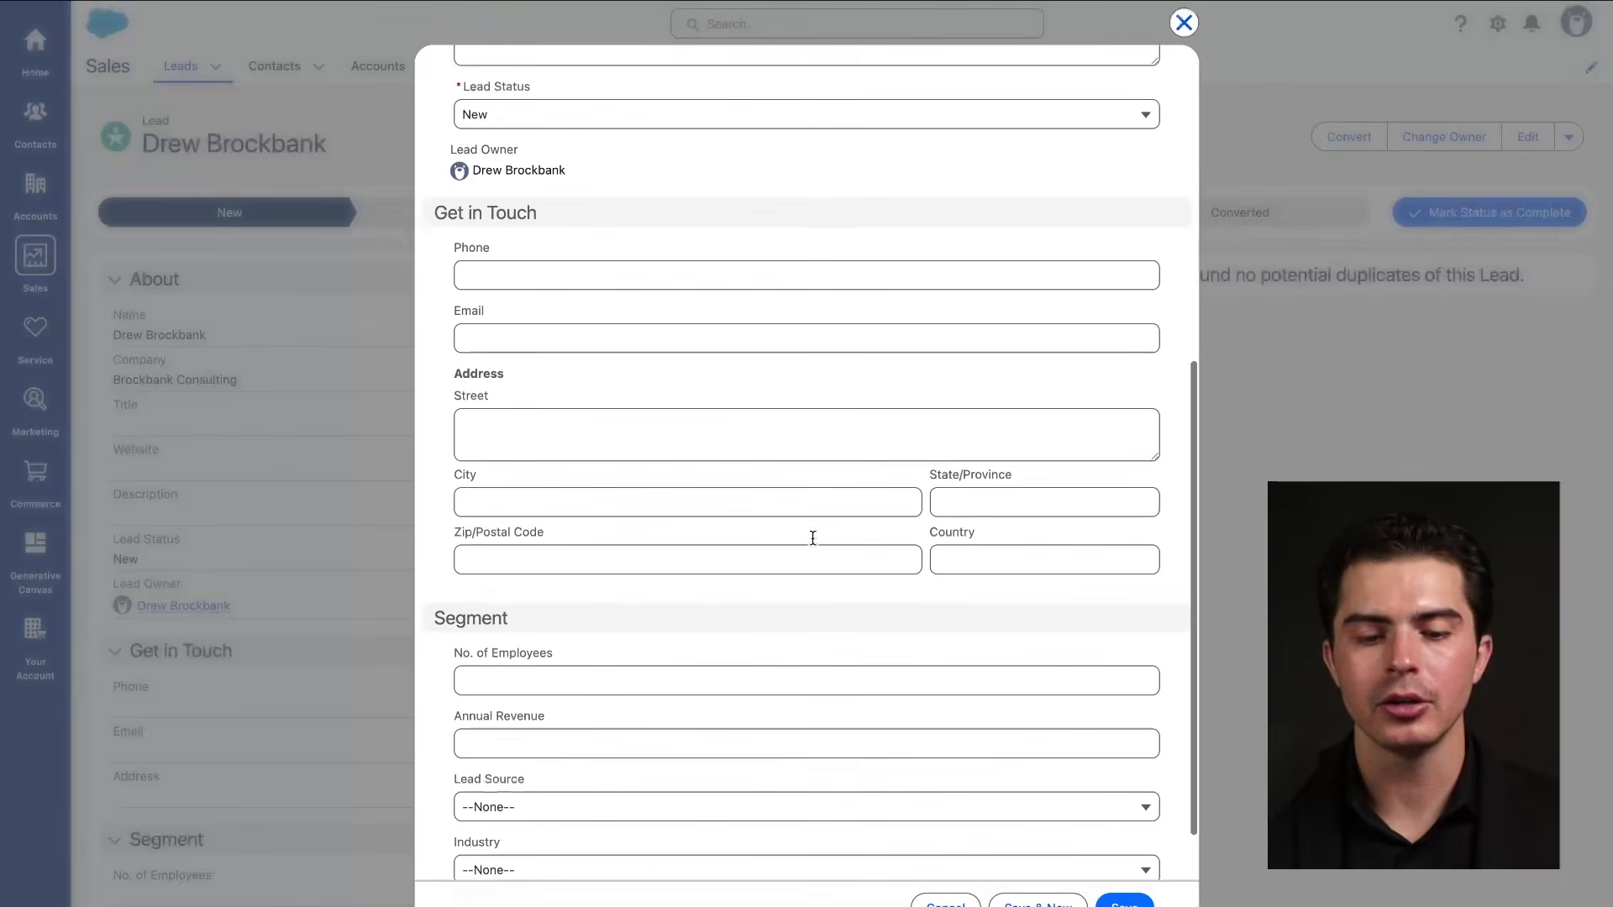
scroll(812, 545, up, 5)
scroll(814, 546, up, 2)
scroll(814, 547, down, 8)
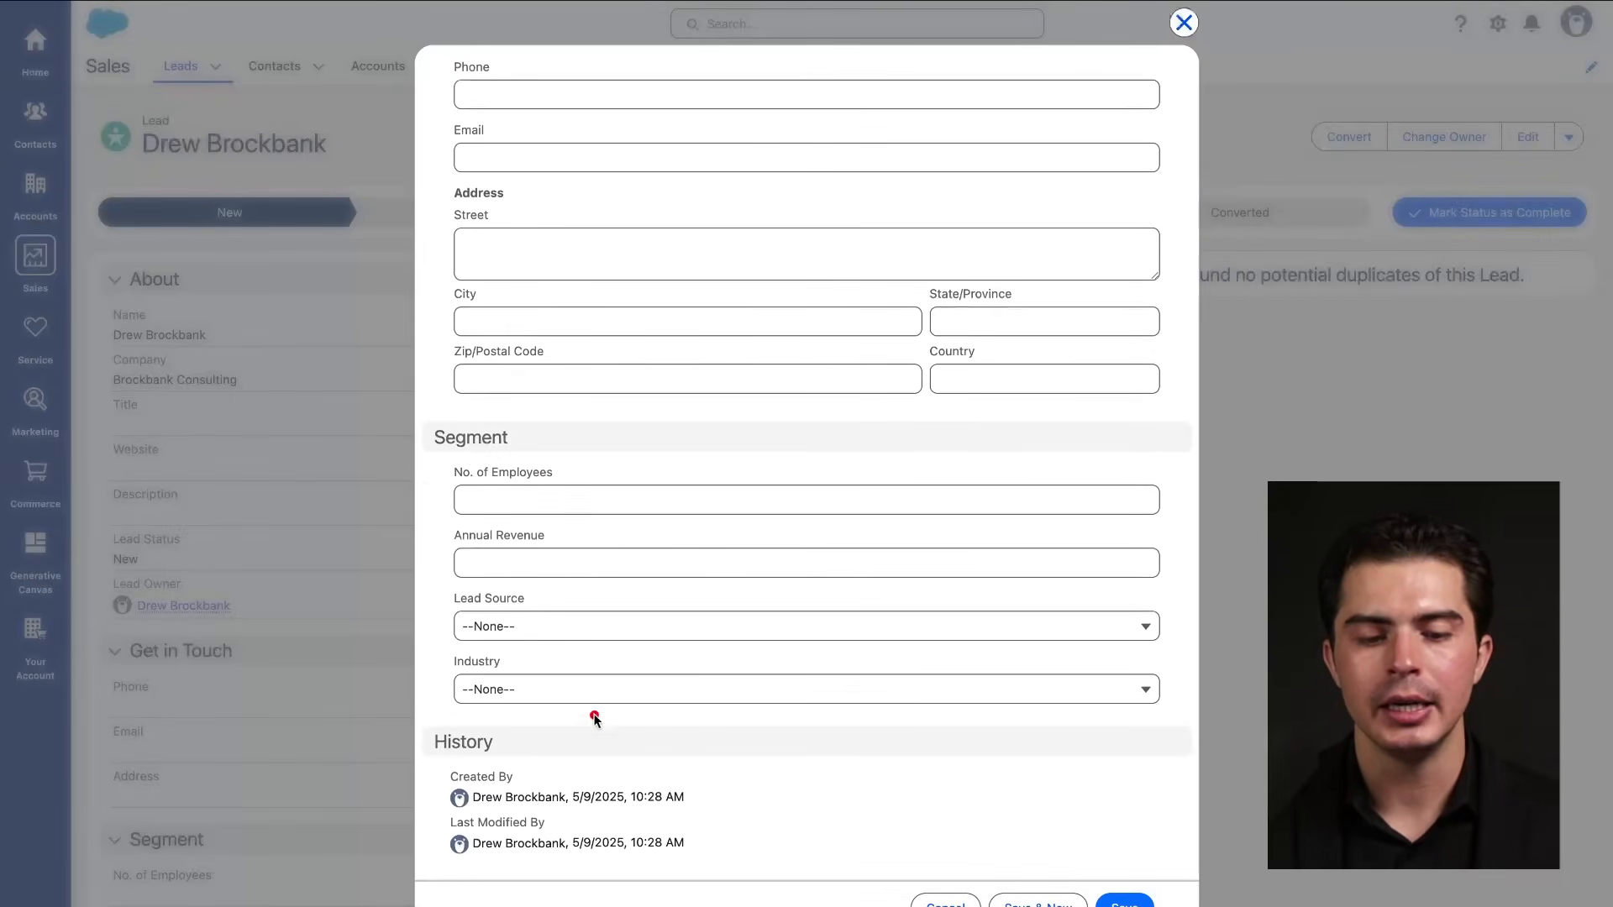
drag(436, 753, 548, 754)
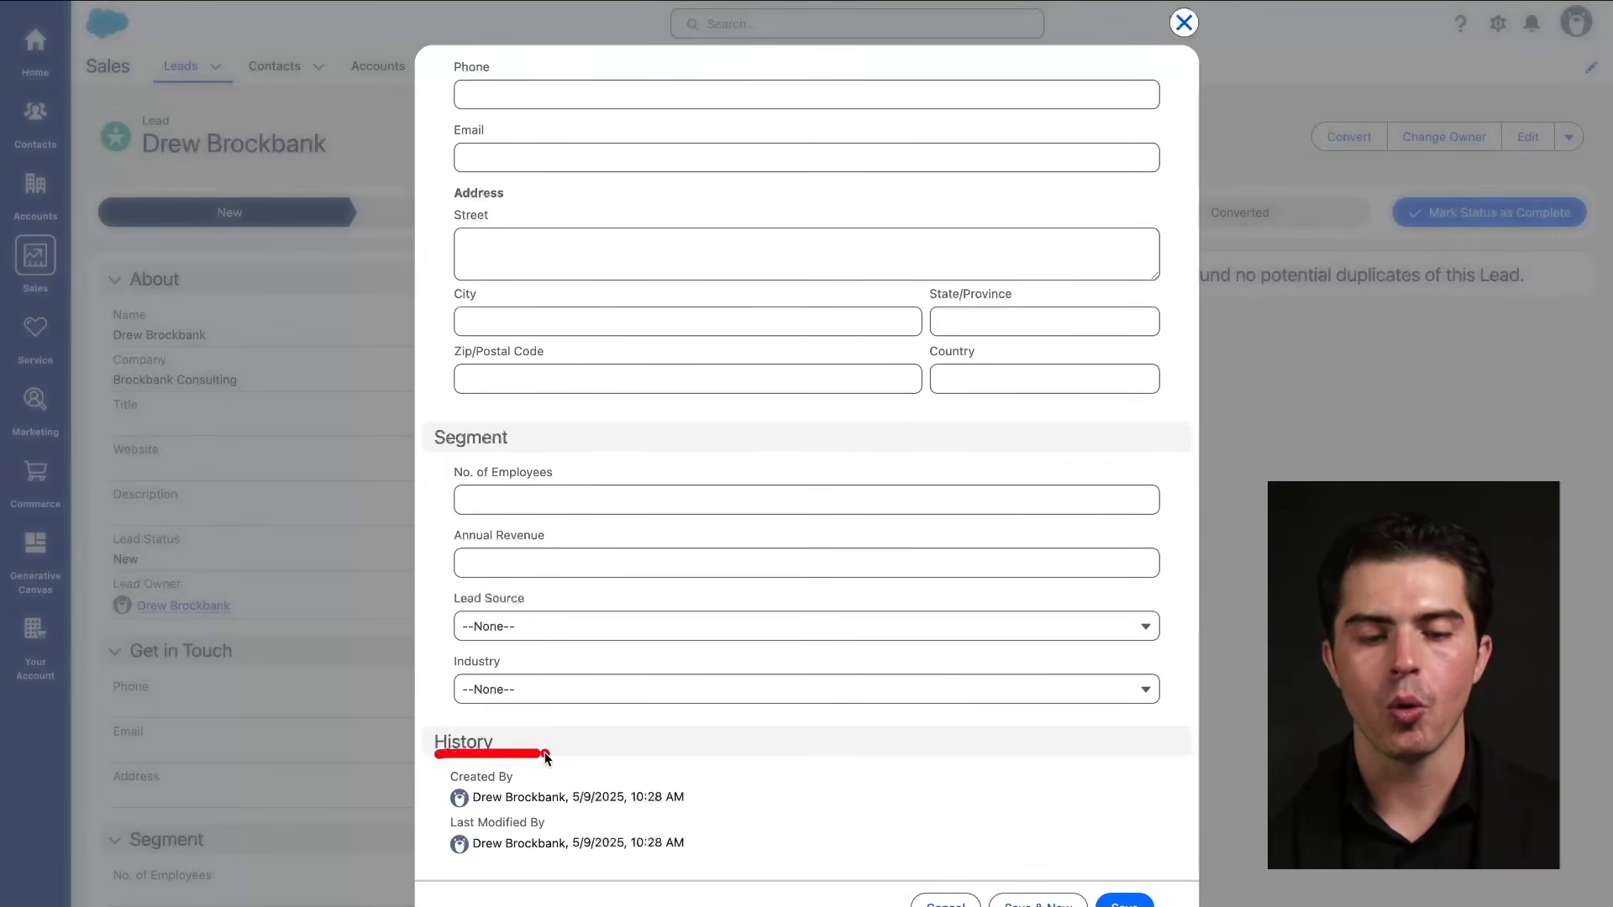
click(1184, 23)
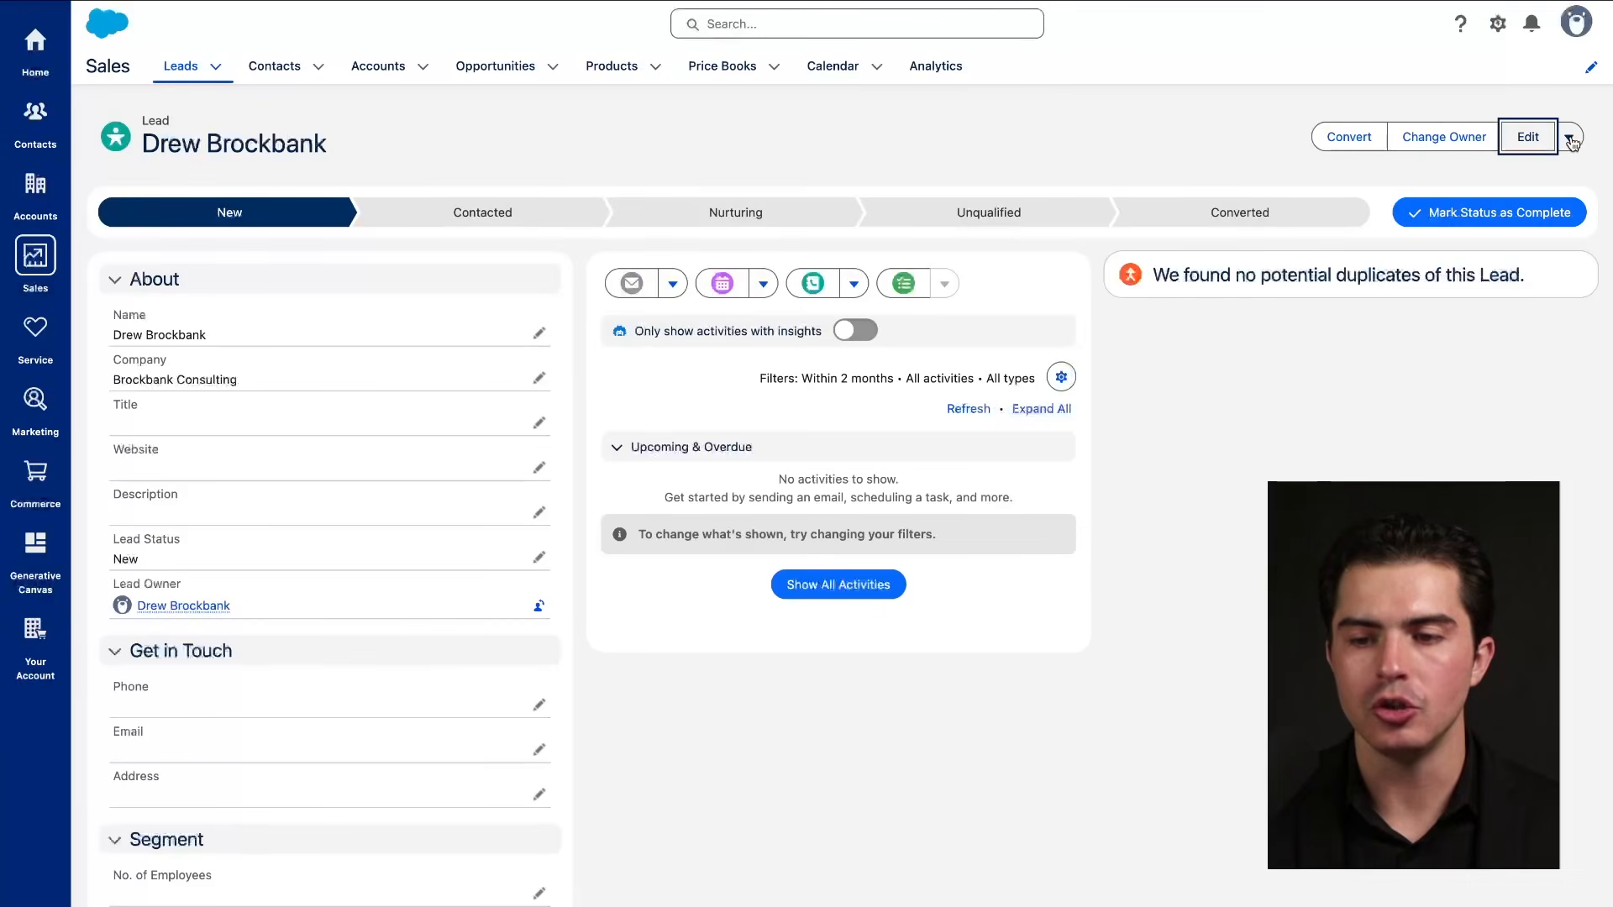
click(1571, 139)
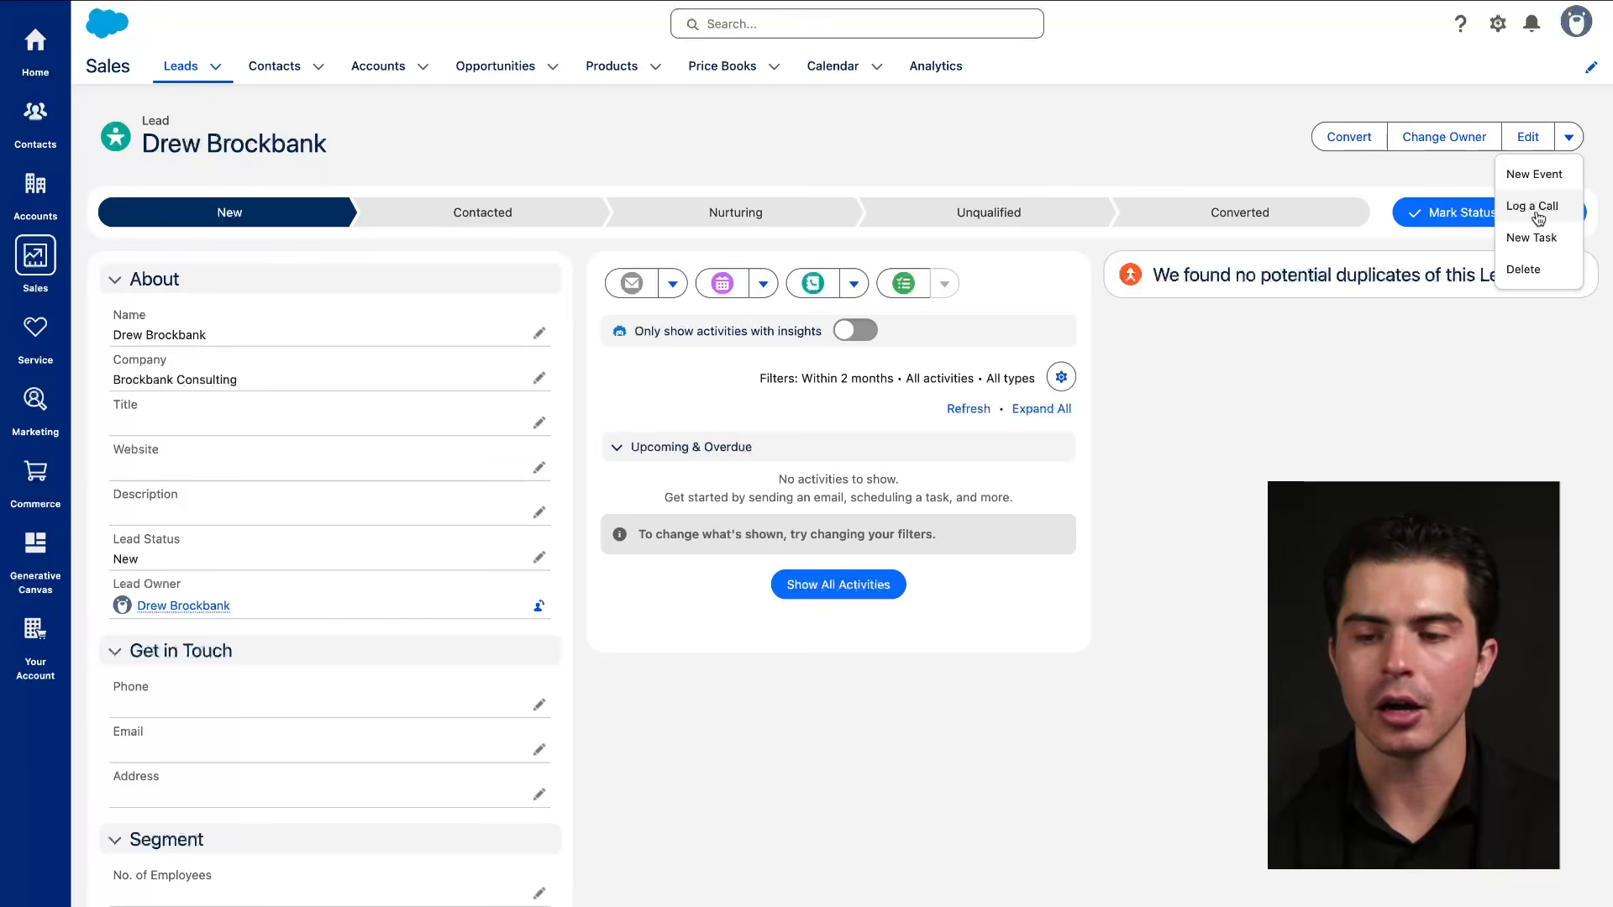
click(1507, 348)
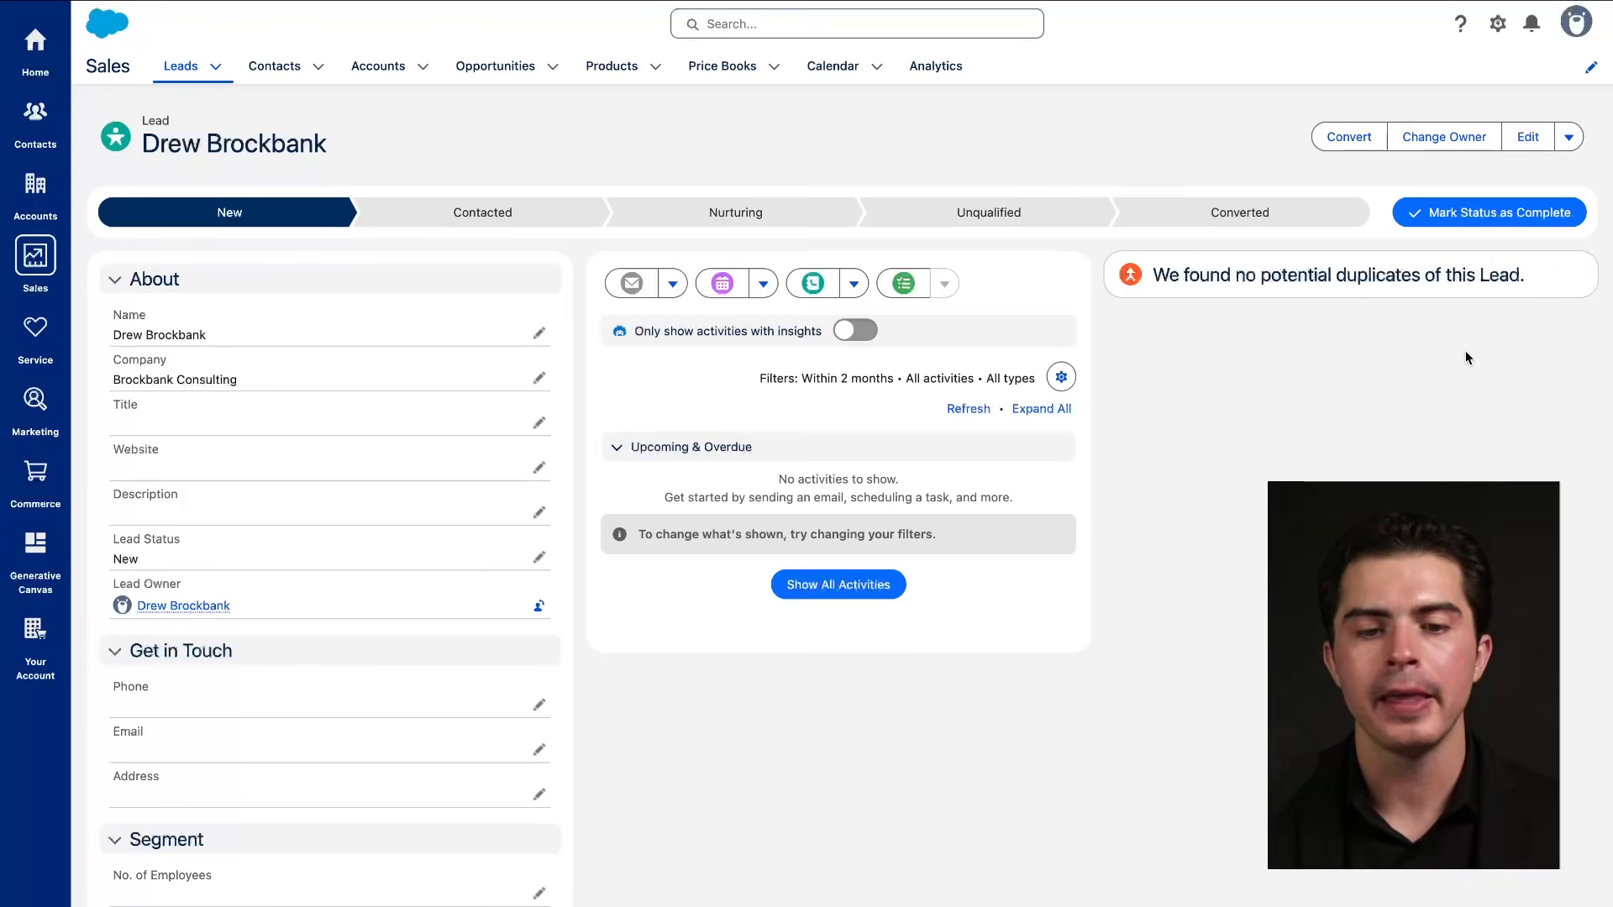
scroll(1382, 374, down, 3)
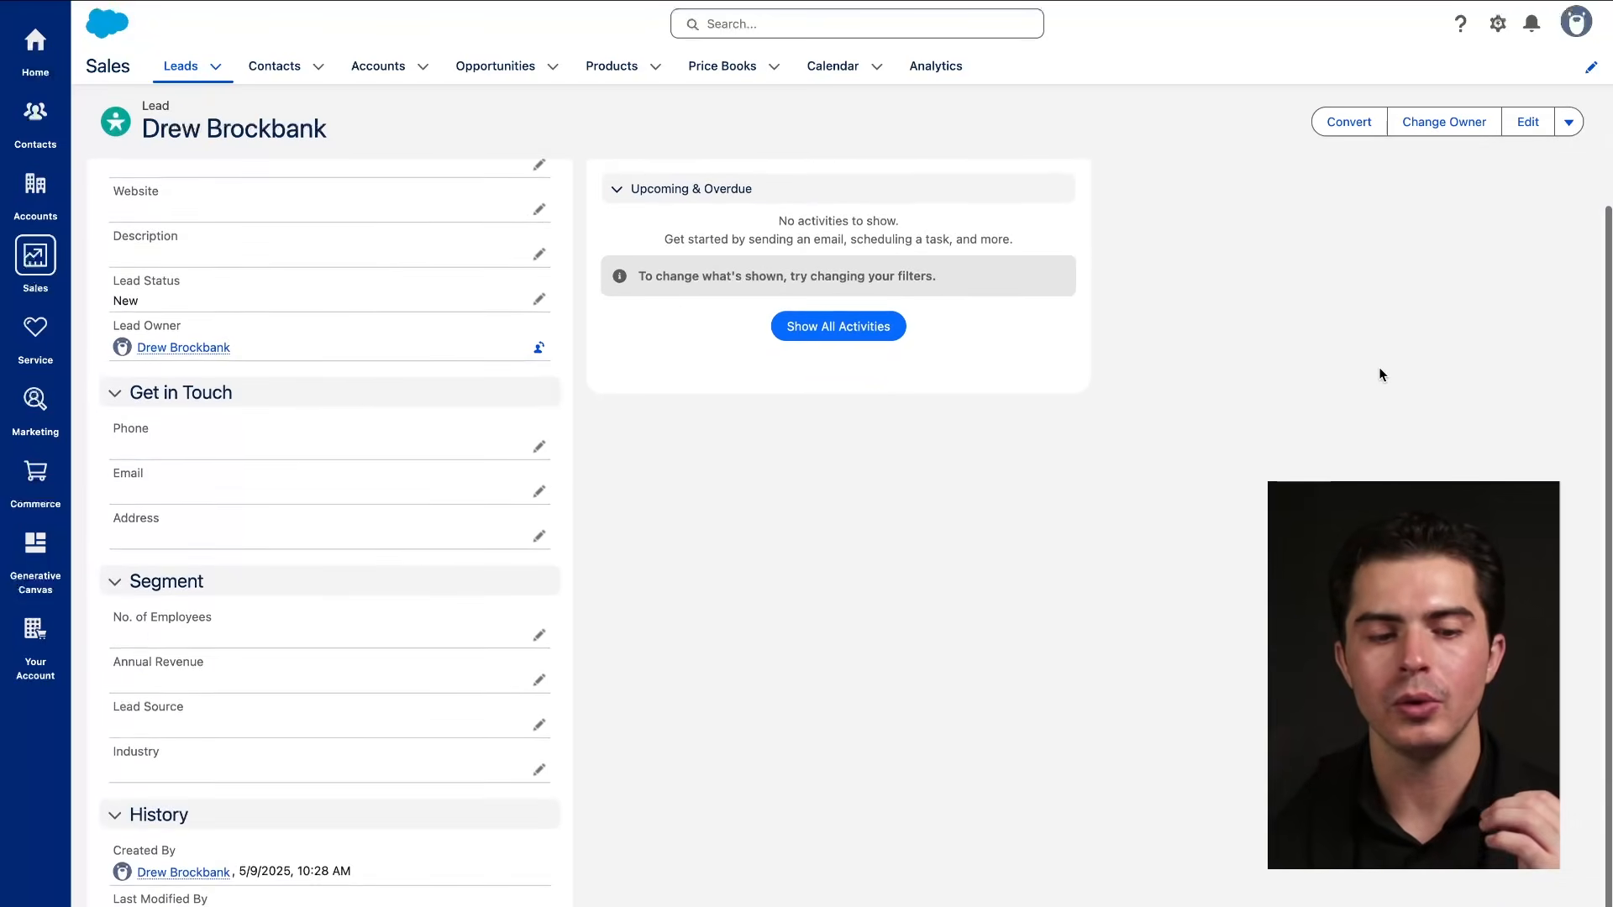
Open and close the email action options in the lead's activity panel.
scroll(1382, 374, up, 2)
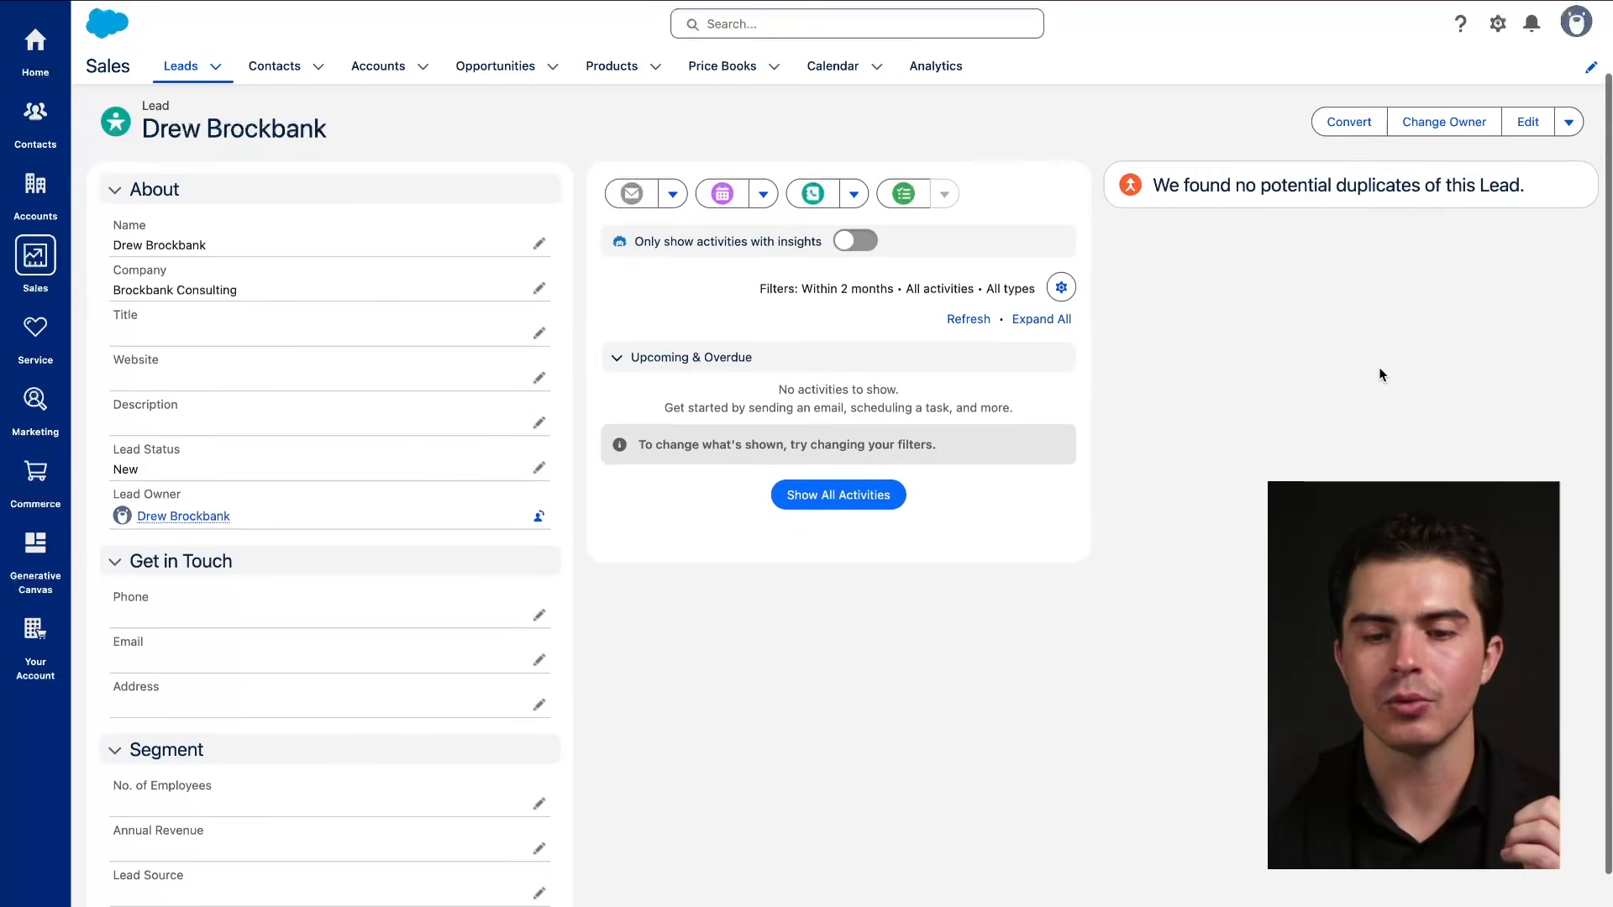
scroll(1382, 374, up, 1)
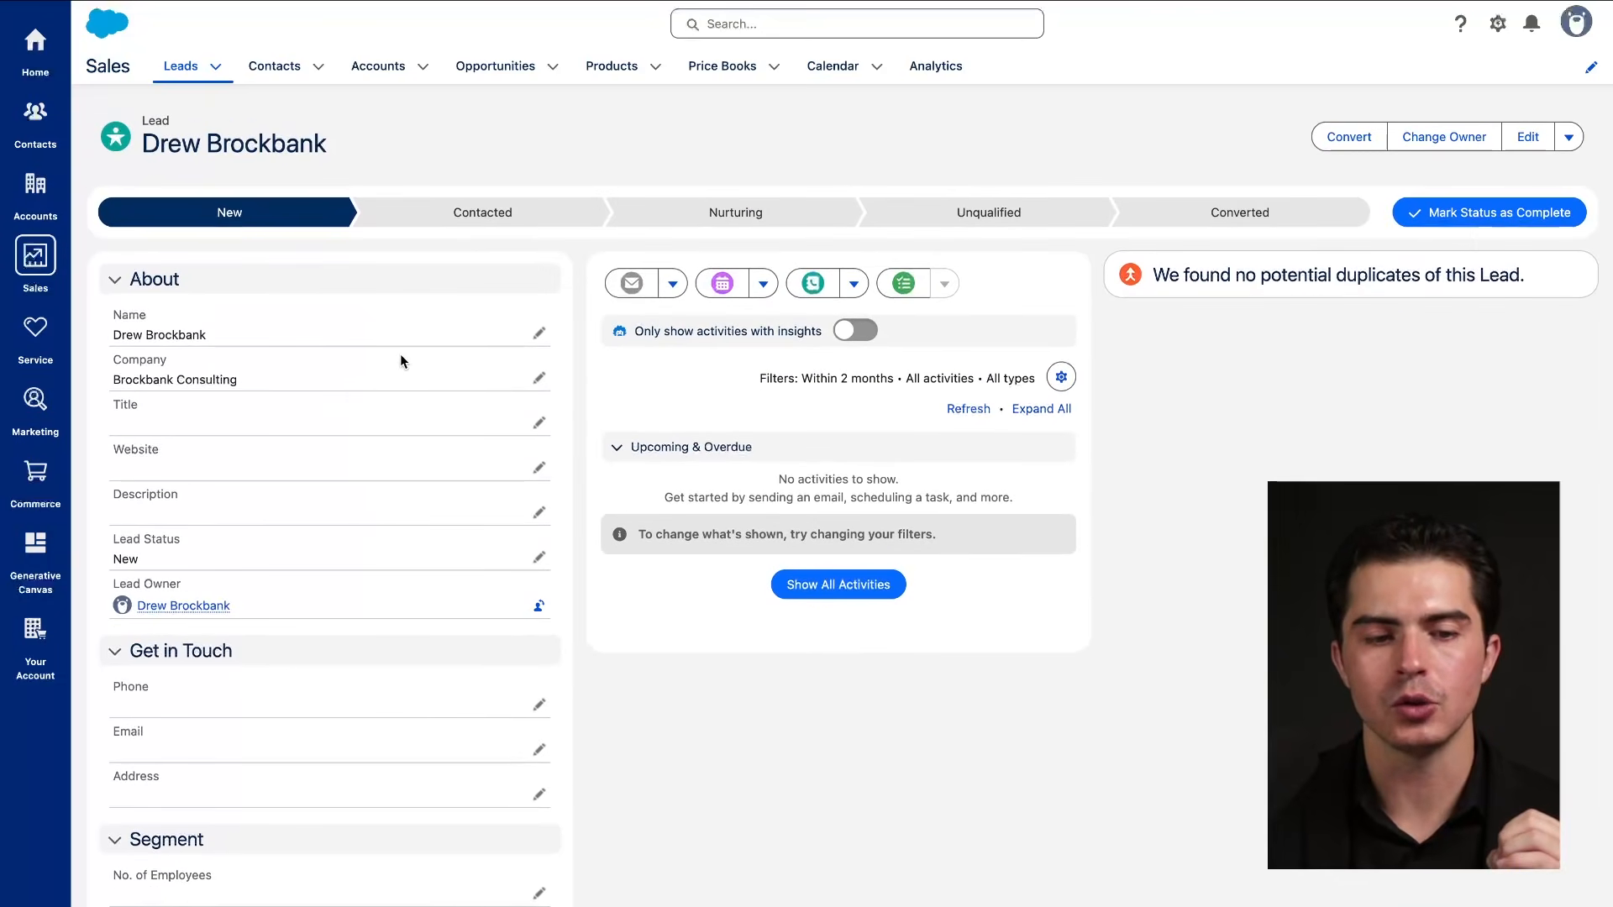
mouse_move(1474, 104)
mouse_down()
mouse_move(965, 670)
mouse_move(891, 68)
mouse_up()
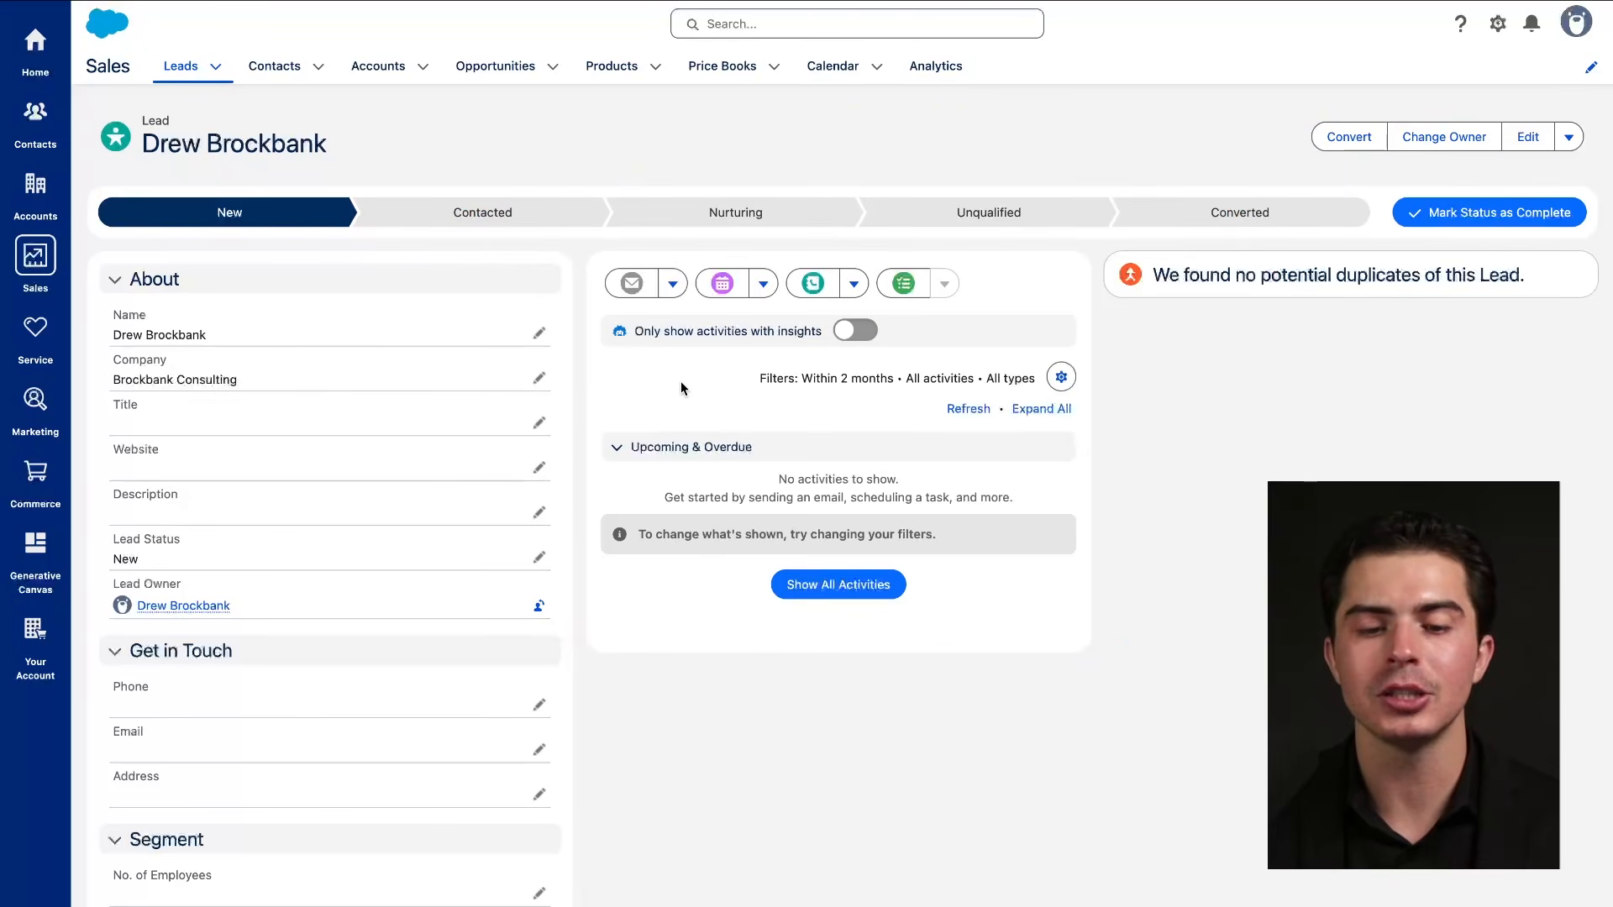
click(674, 285)
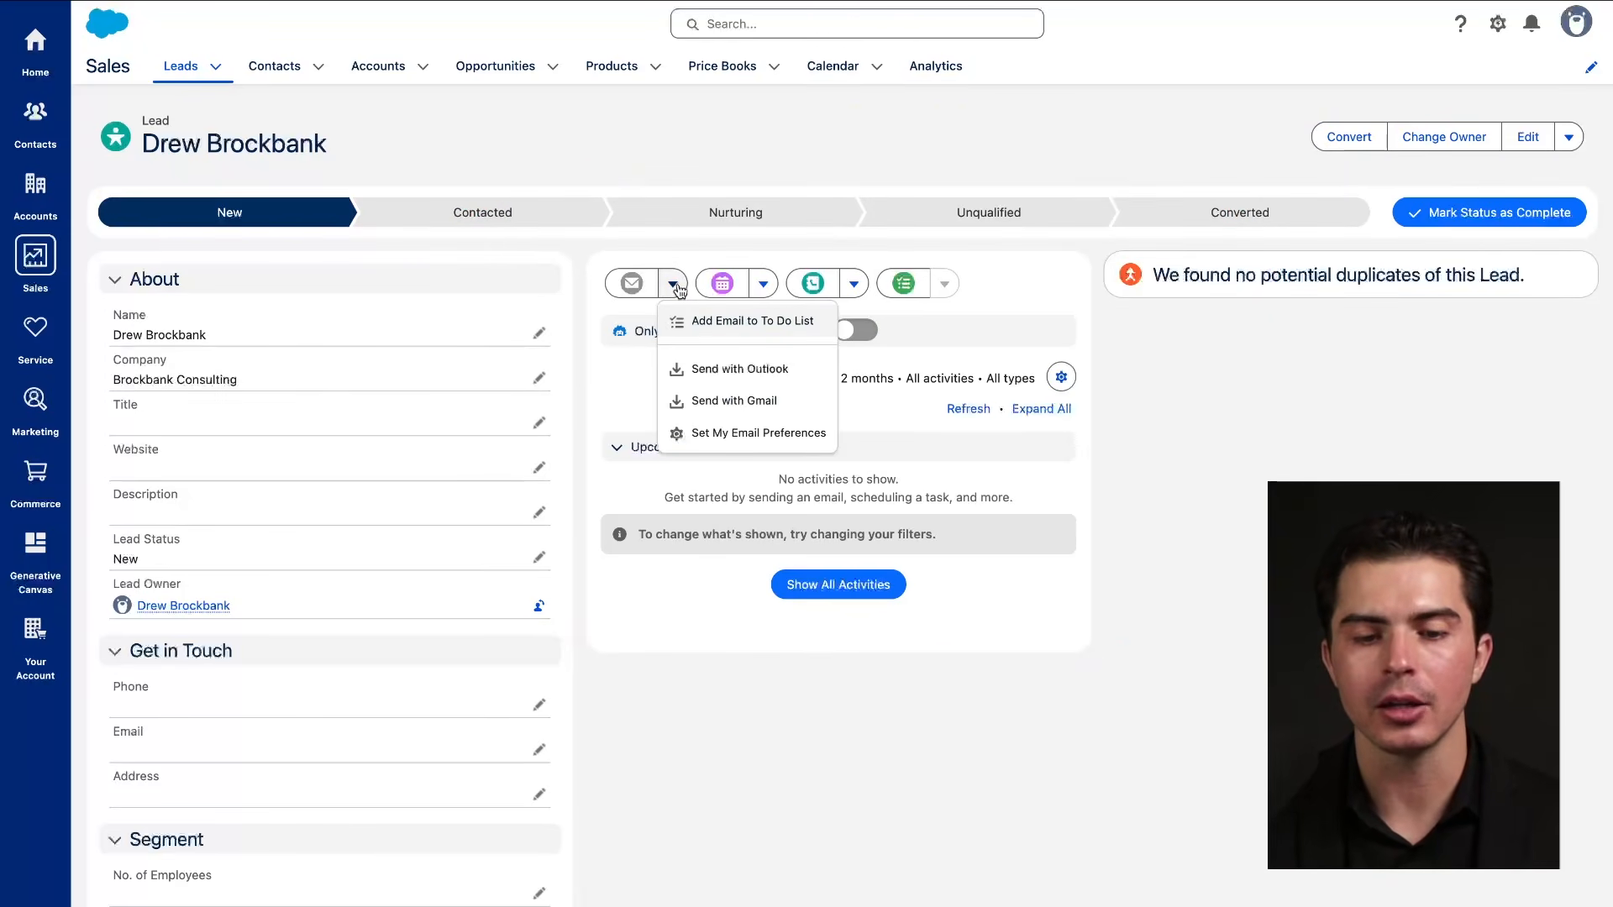
click(633, 358)
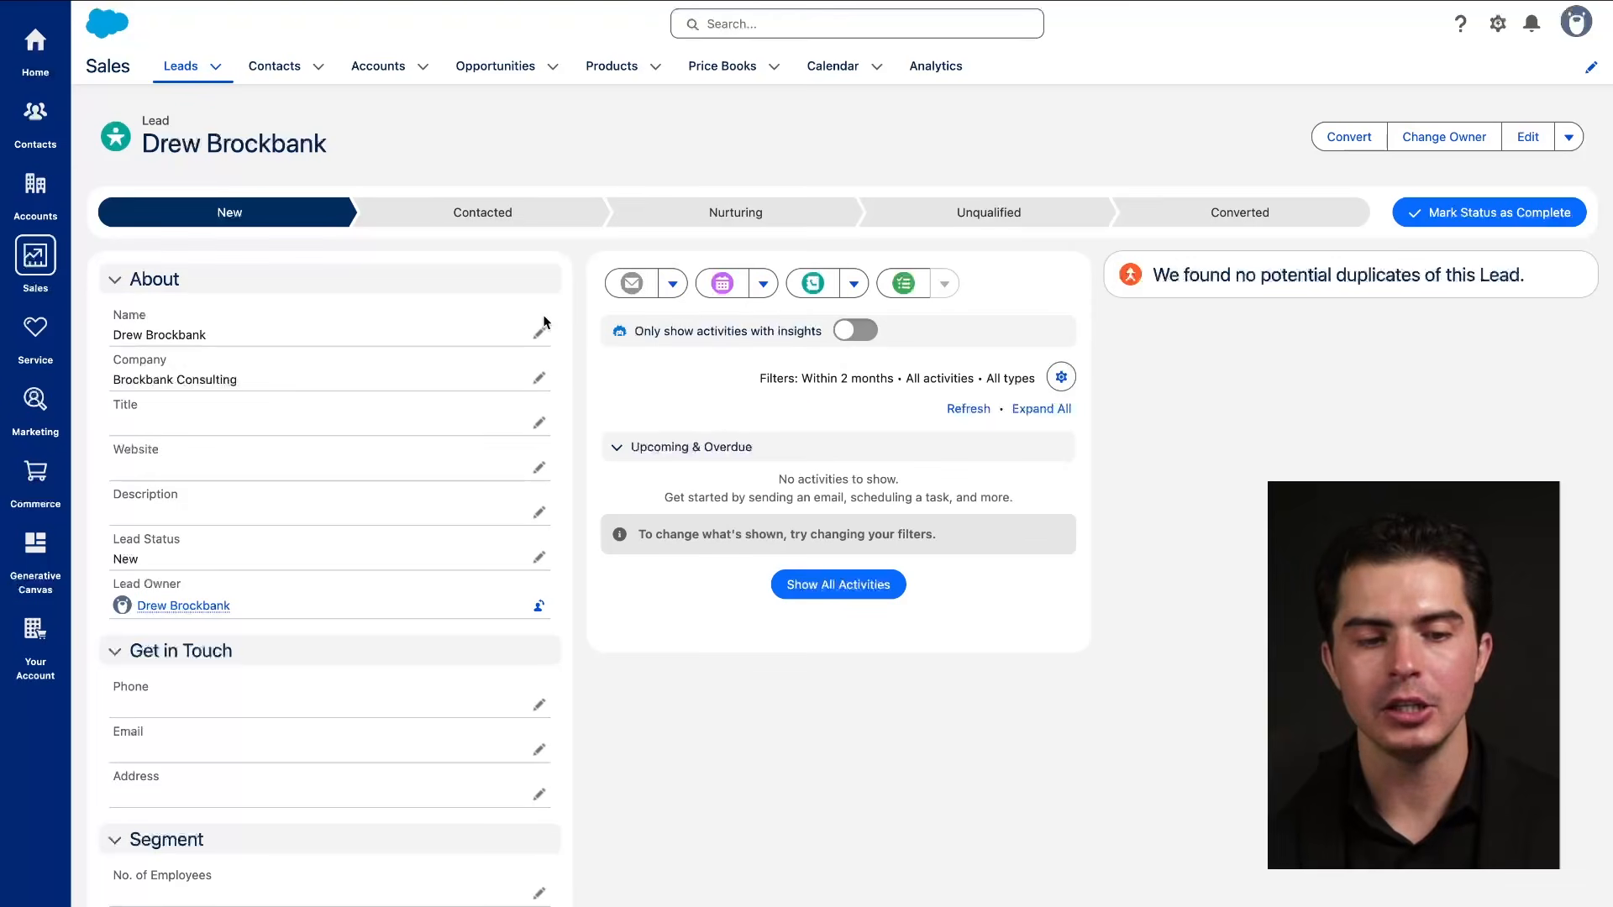
Show the extra actions beside Edit: New Event, Log a Call, New Task, Delete.
mouse_move(605, 254)
mouse_down()
mouse_move(109, 264)
mouse_move(69, 692)
mouse_up()
scroll(194, 718, down, 1)
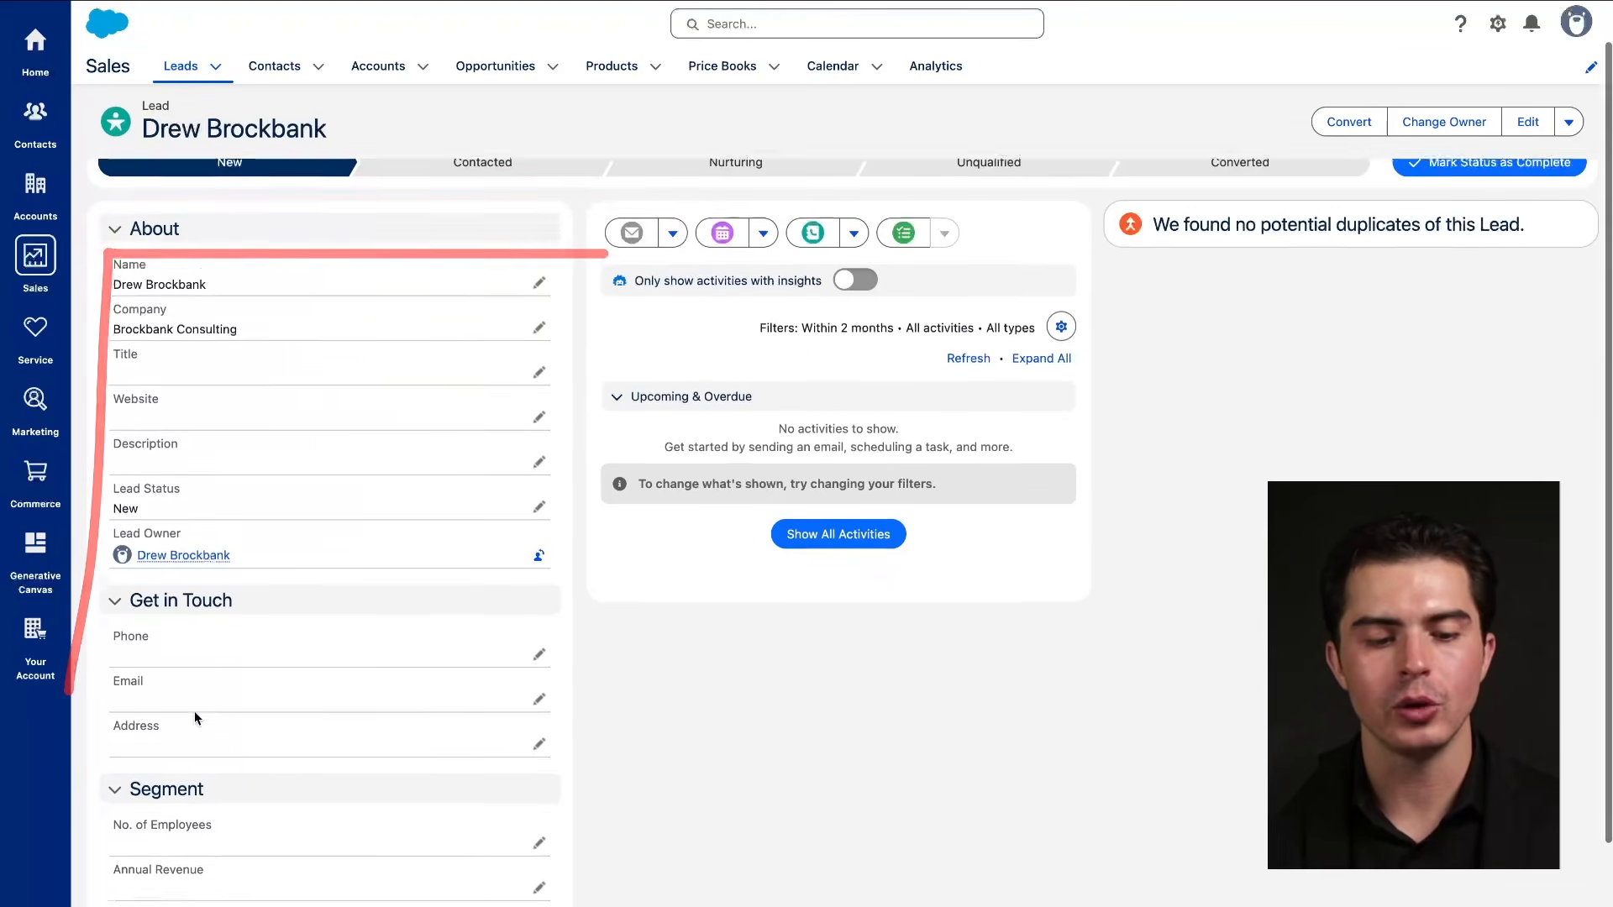
scroll(195, 711, down, 2)
scroll(263, 641, up, 3)
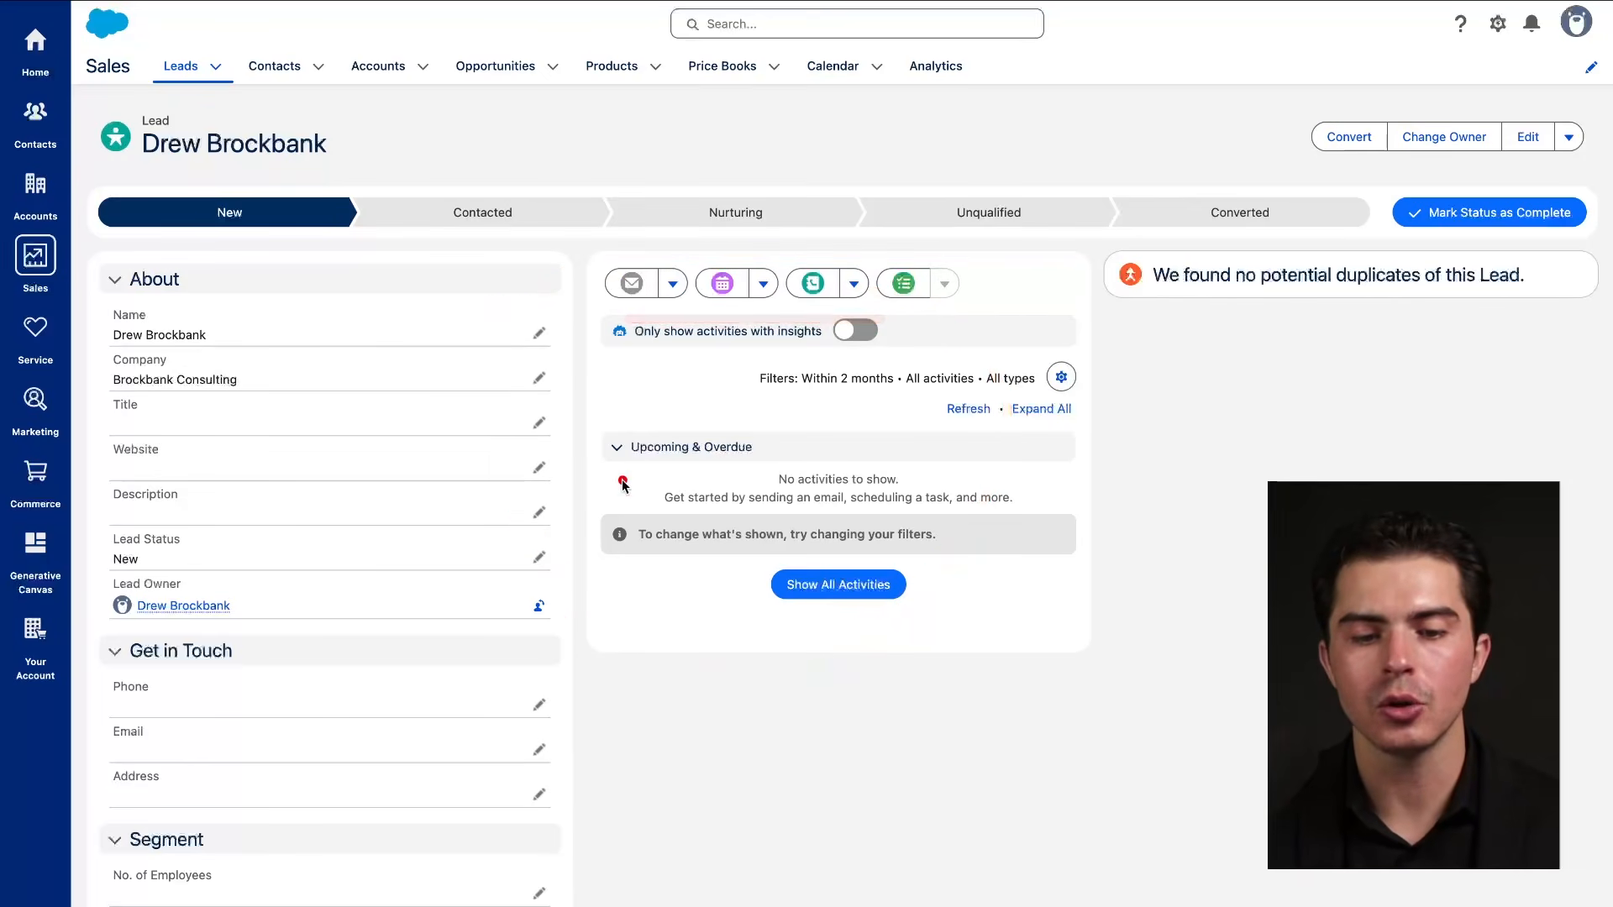
drag(634, 456, 778, 457)
drag(640, 345, 827, 345)
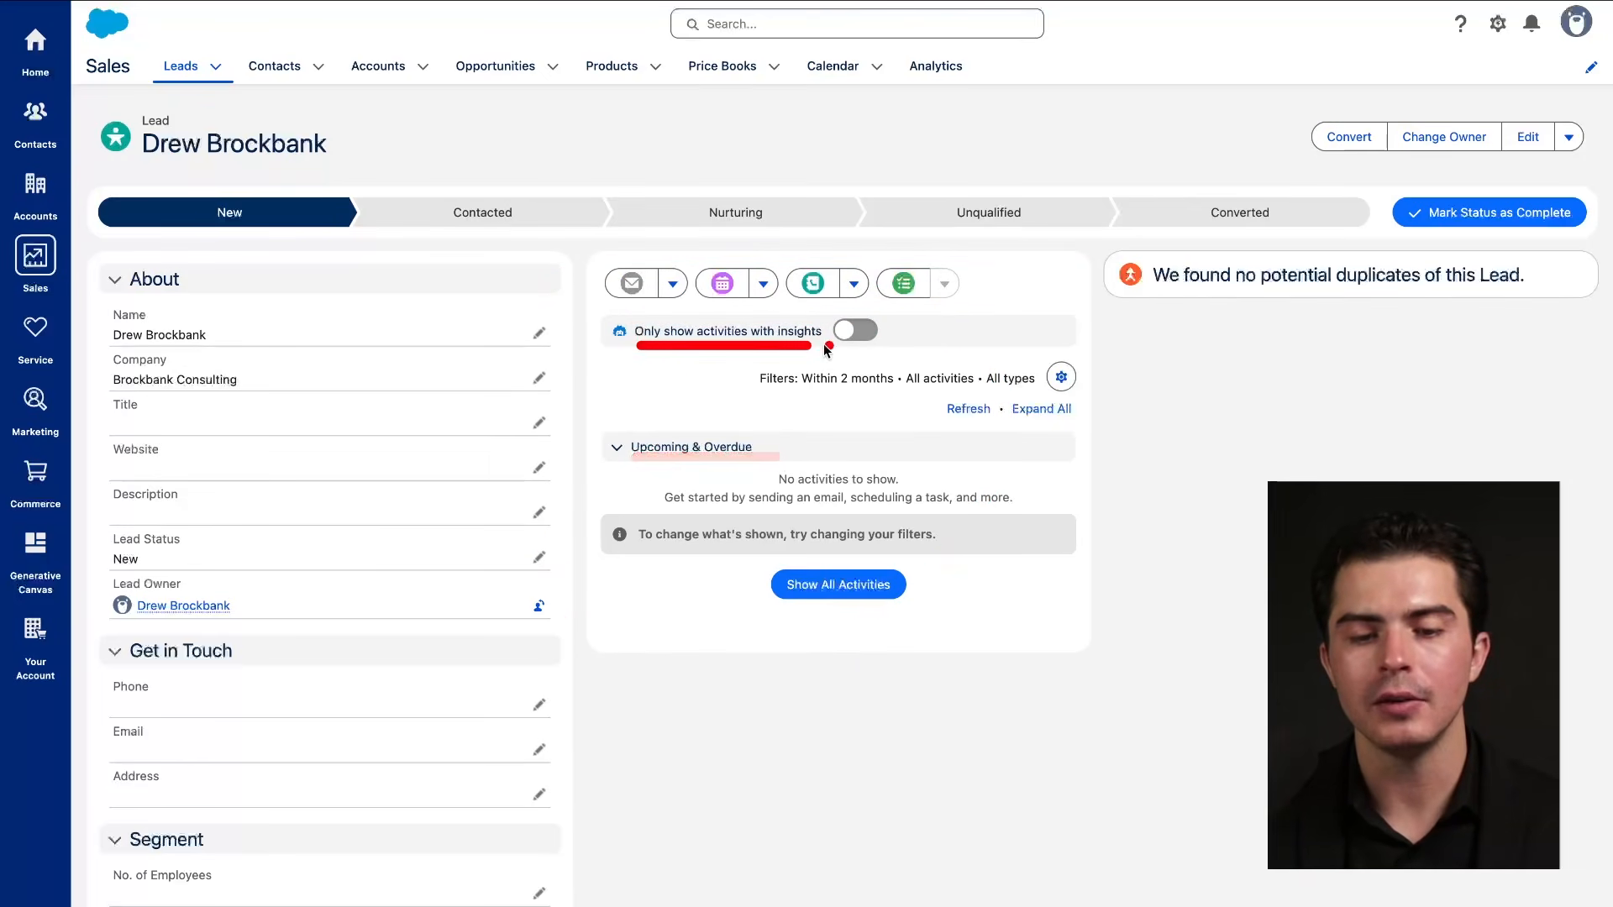
mouse_move(1023, 265)
mouse_down()
mouse_move(555, 267)
mouse_move(924, 295)
mouse_up()
drag(730, 369, 730, 370)
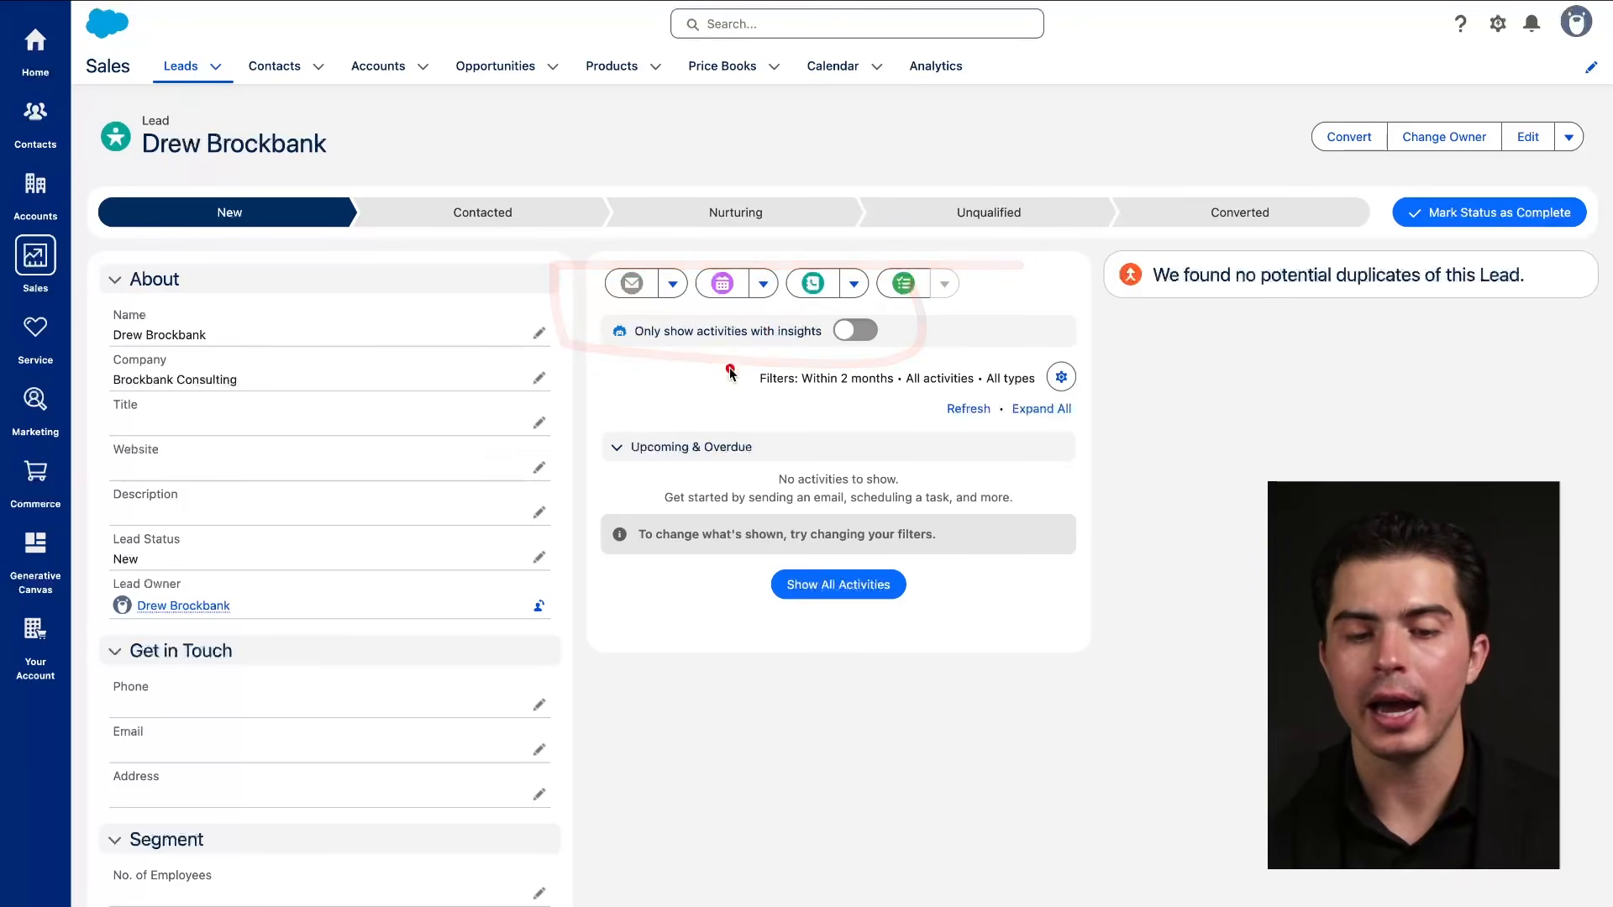
drag(637, 455, 767, 456)
drag(649, 507, 789, 506)
drag(664, 560, 779, 561)
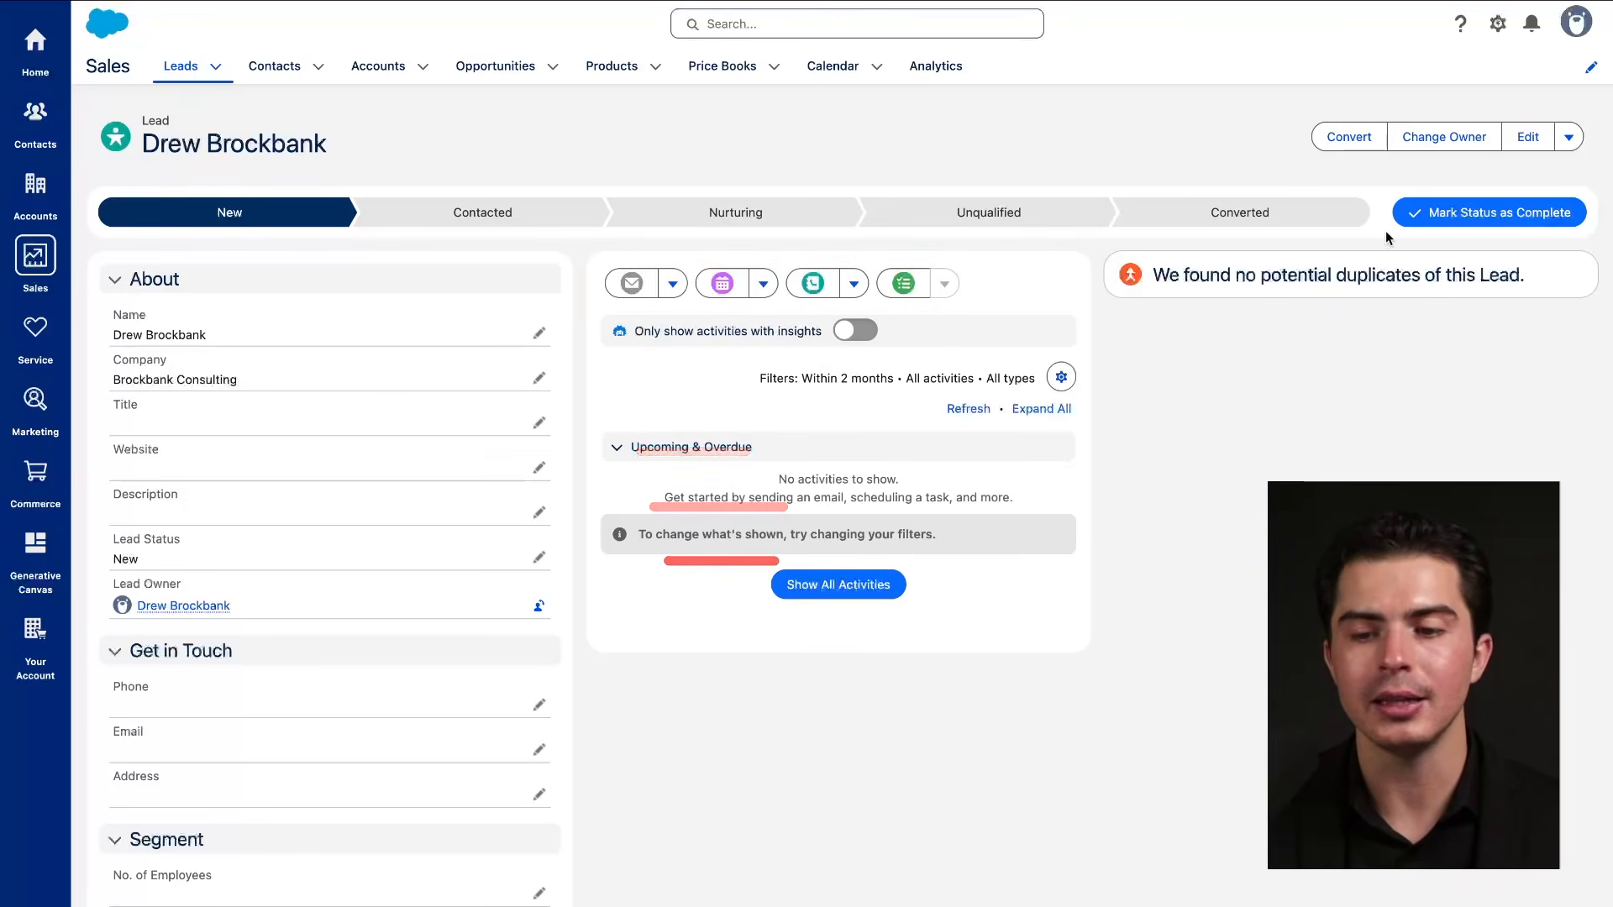
click(1569, 137)
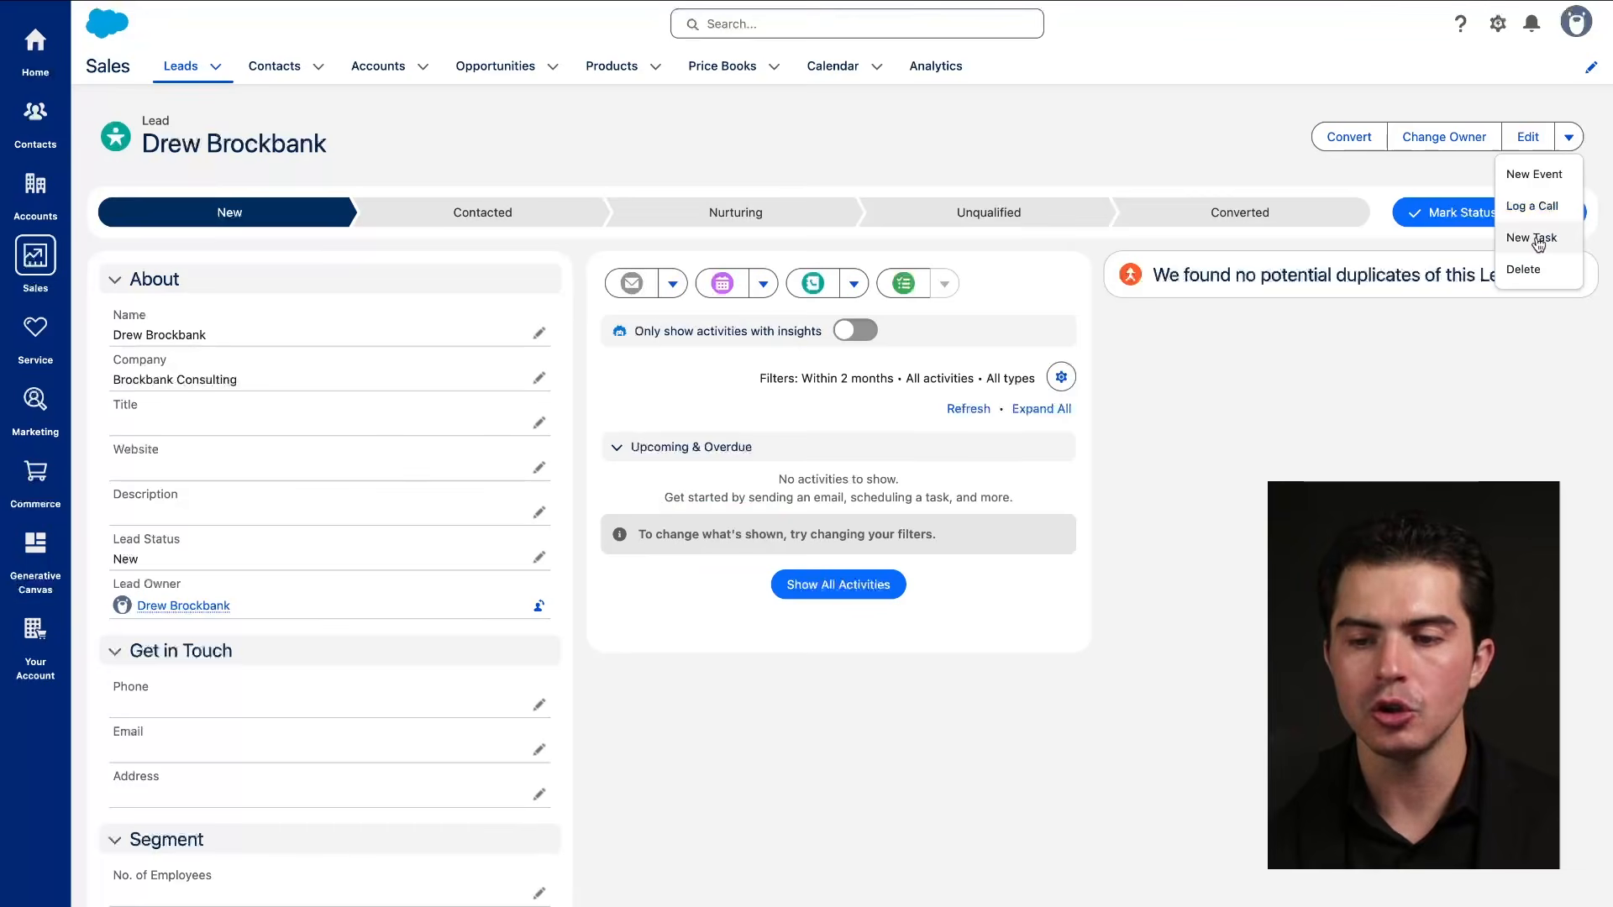
Preview the New Task form twice from the actions dropdown, closing it unsaved each time.
click(1538, 241)
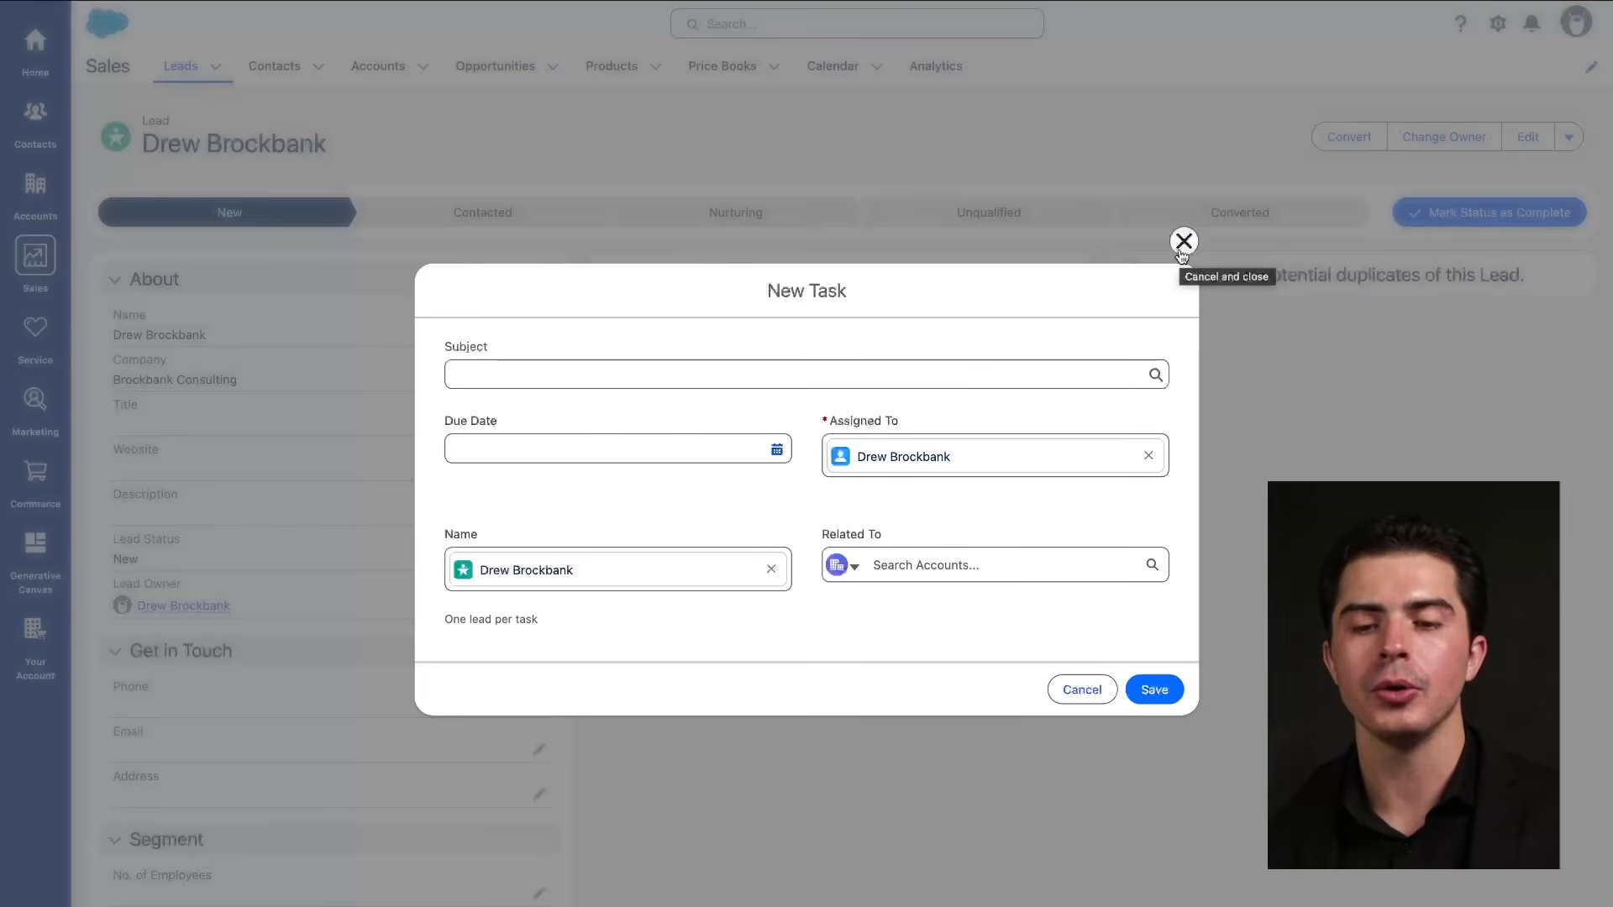
click(1183, 242)
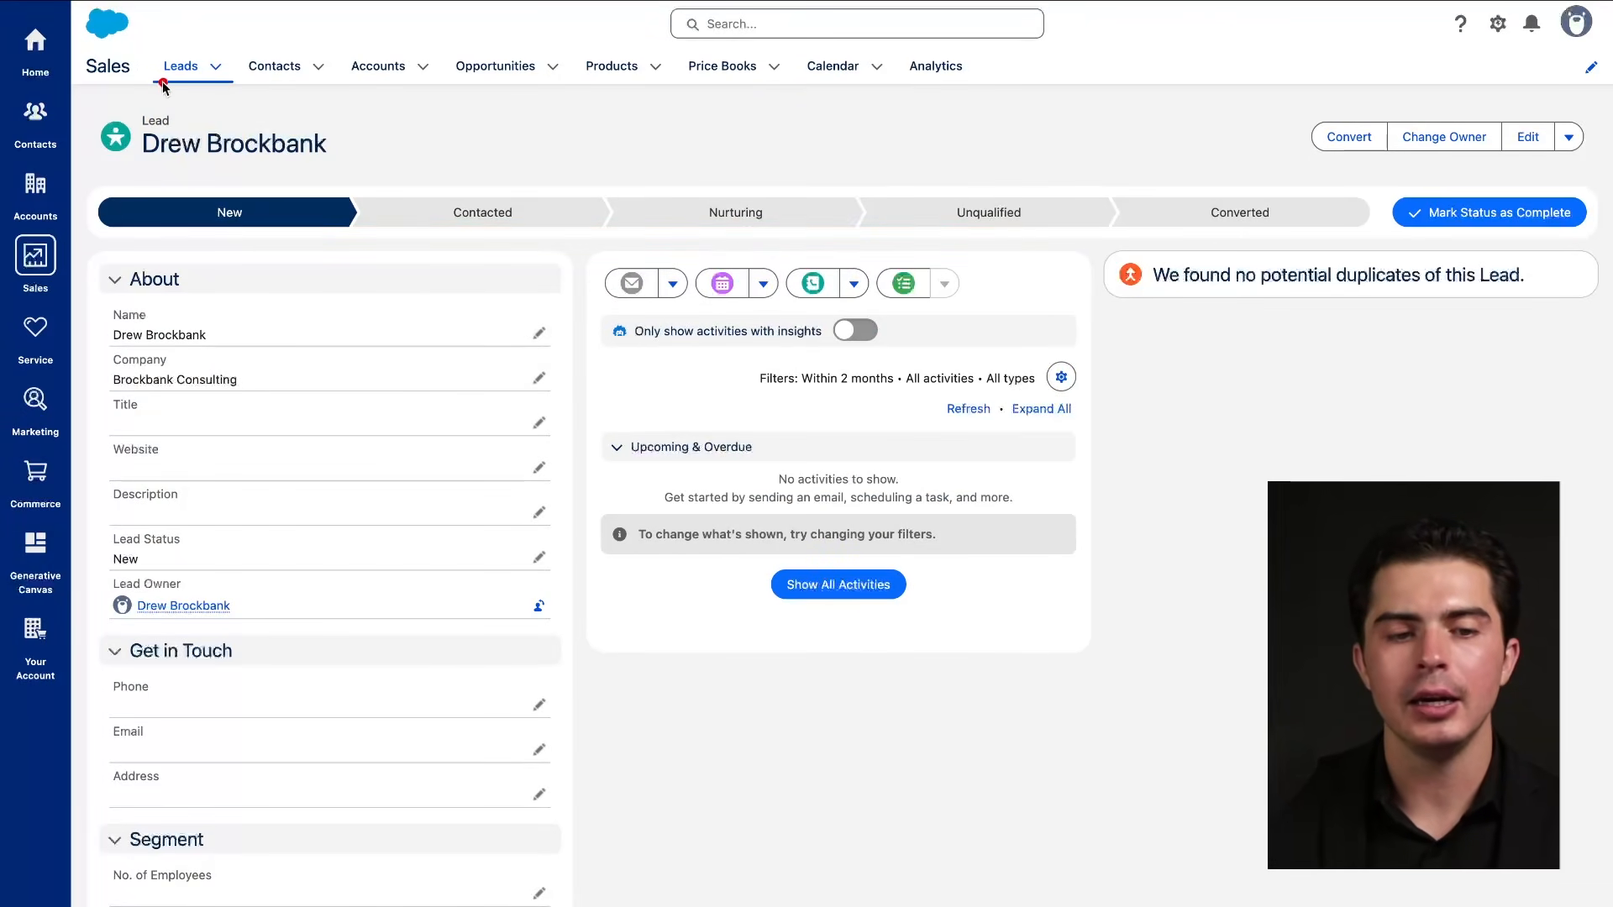
drag(243, 233, 1206, 246)
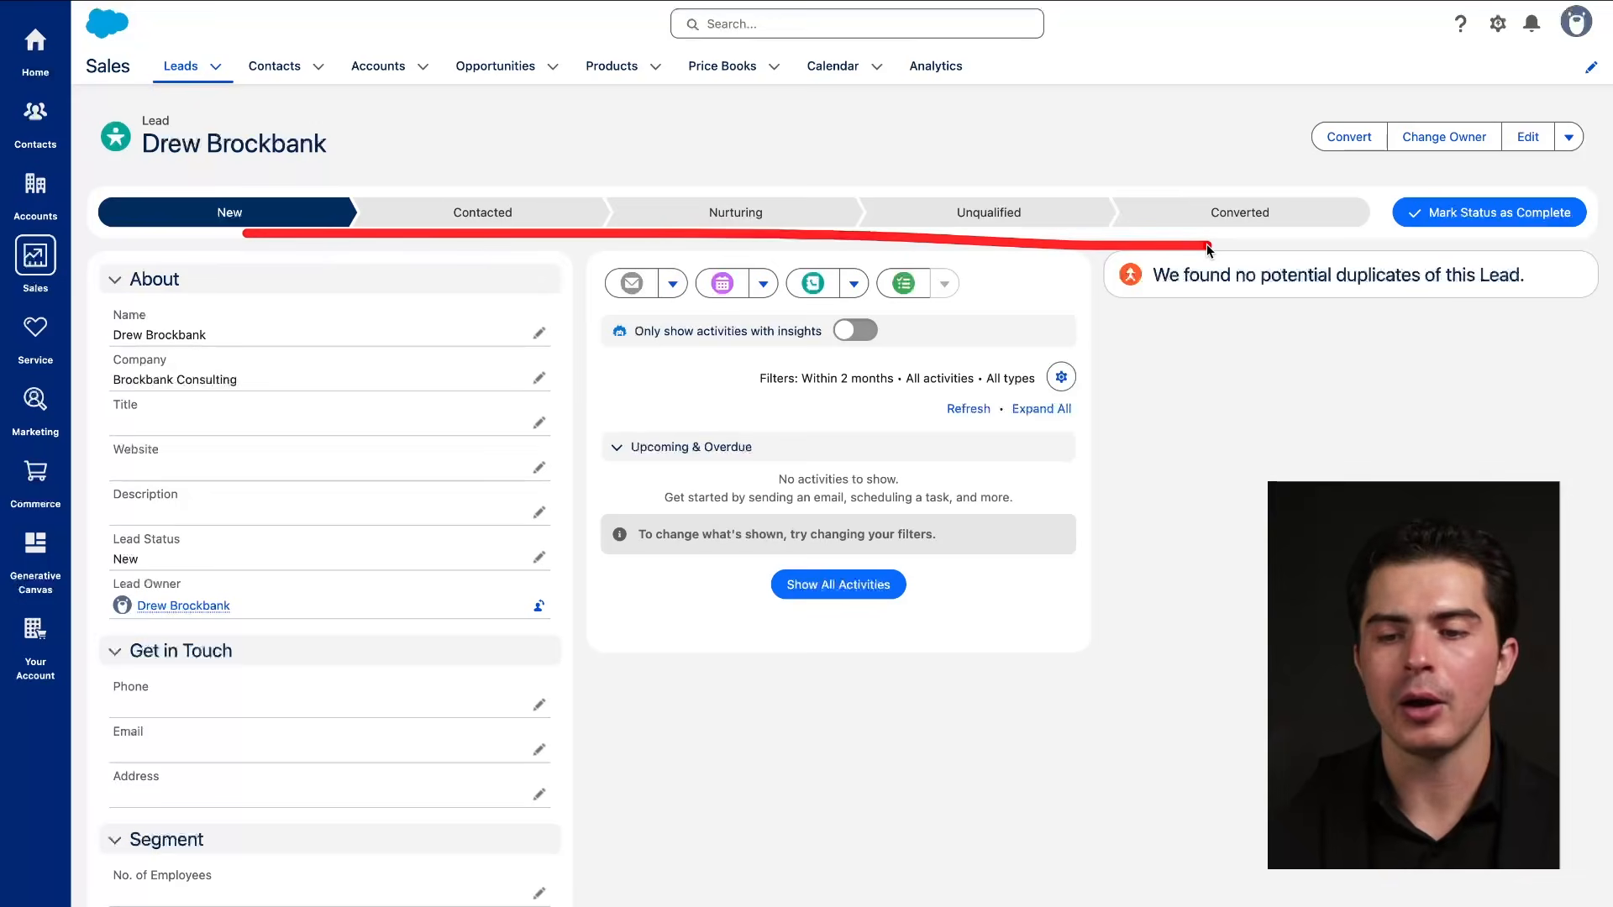
click(1568, 138)
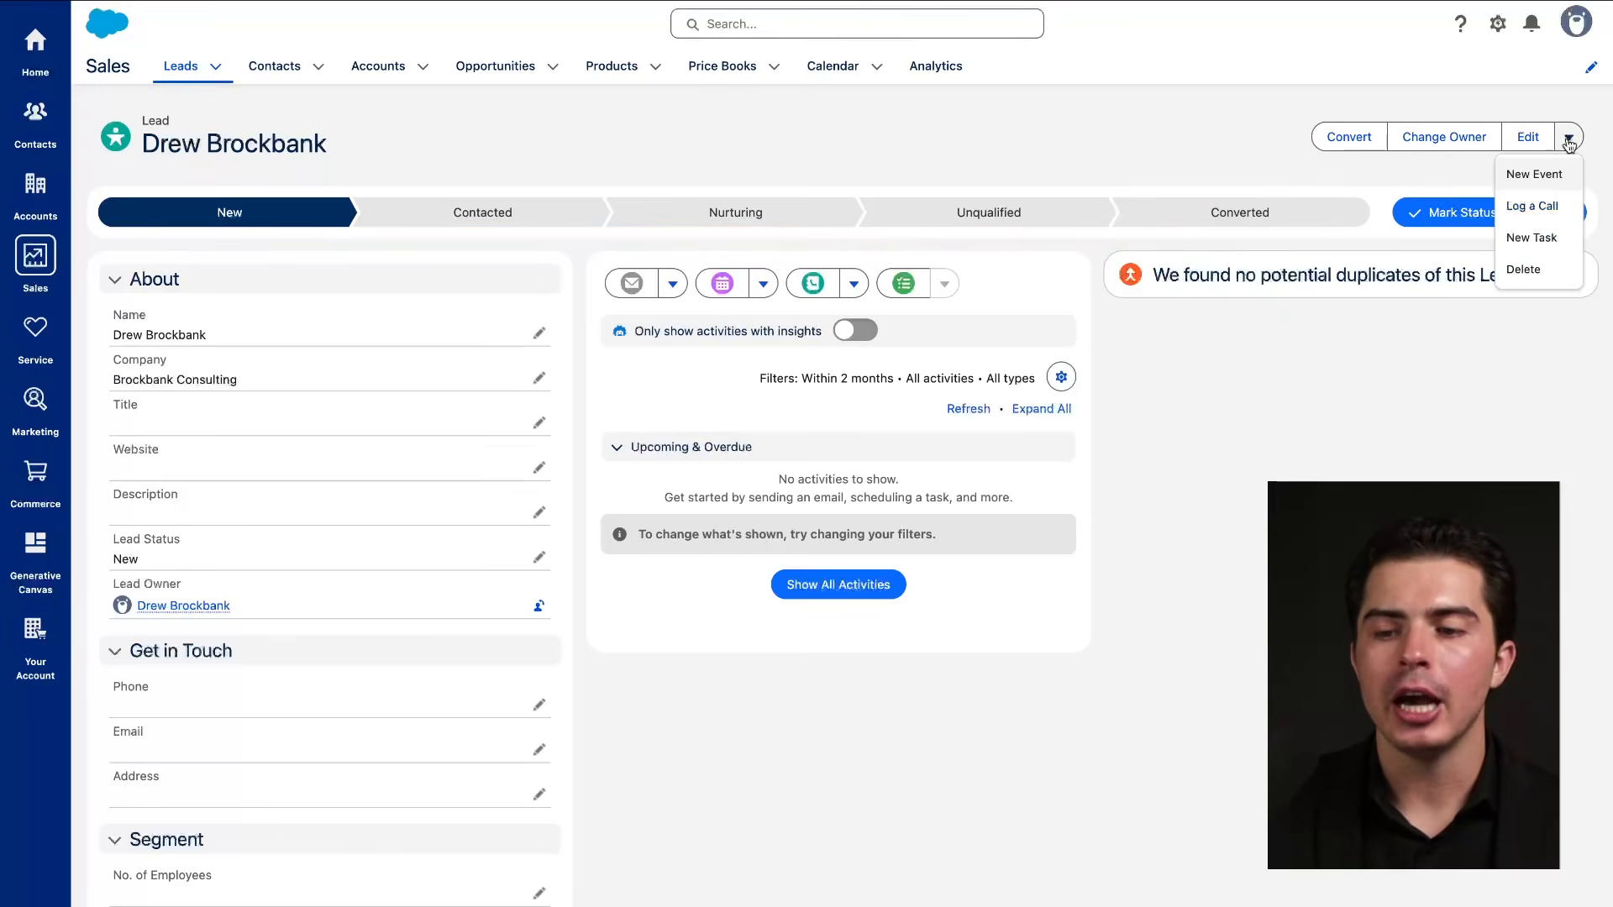
click(1538, 240)
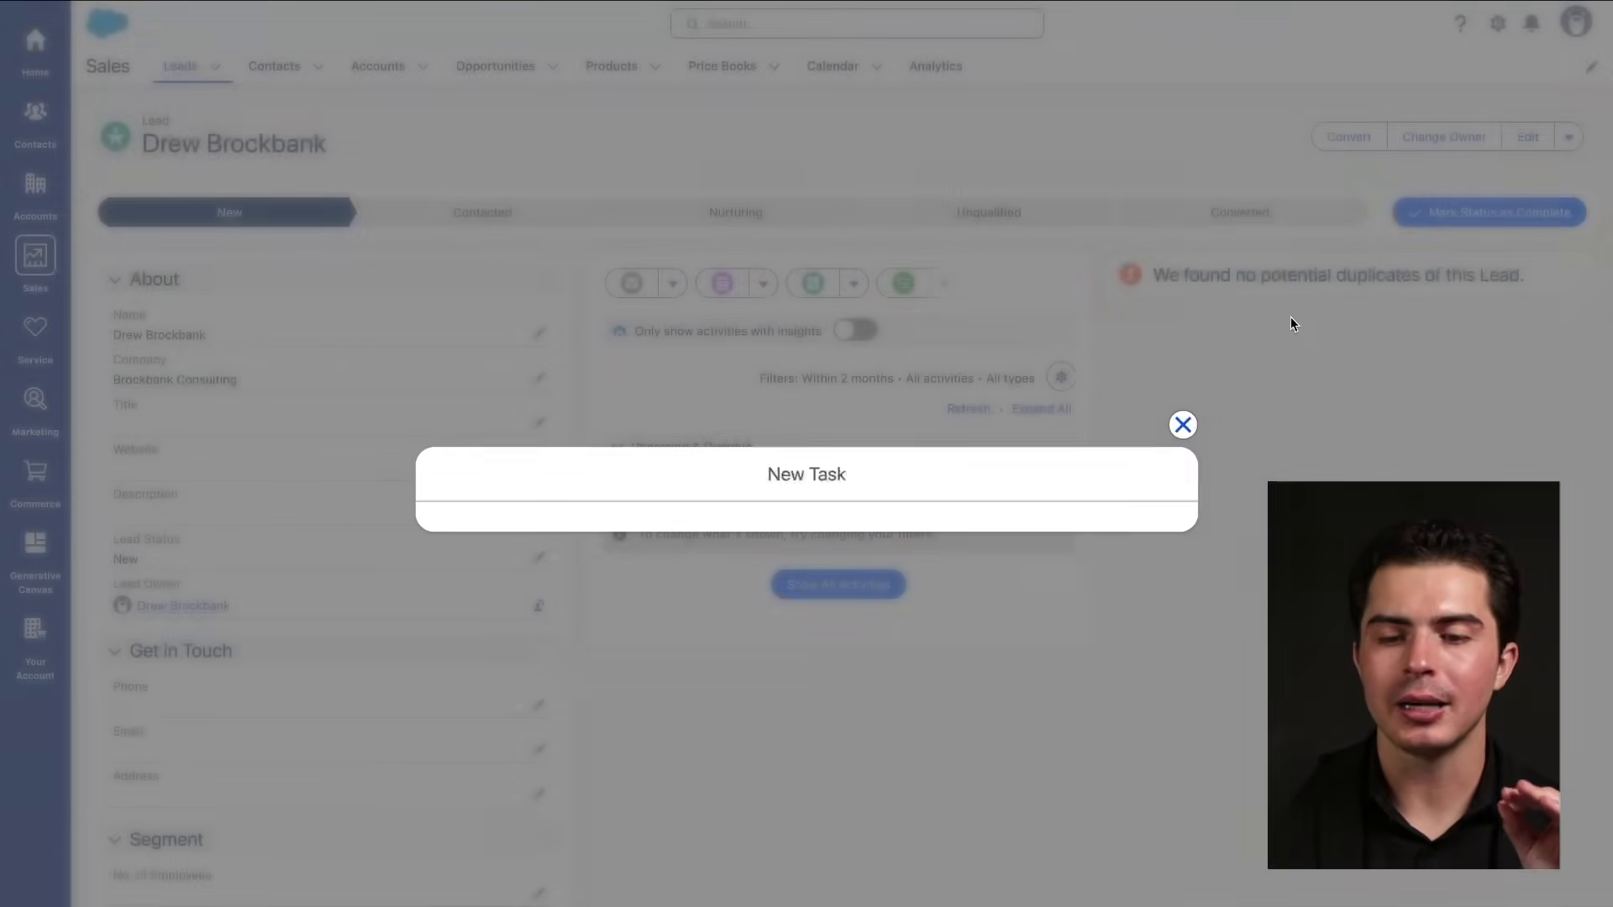
click(1182, 242)
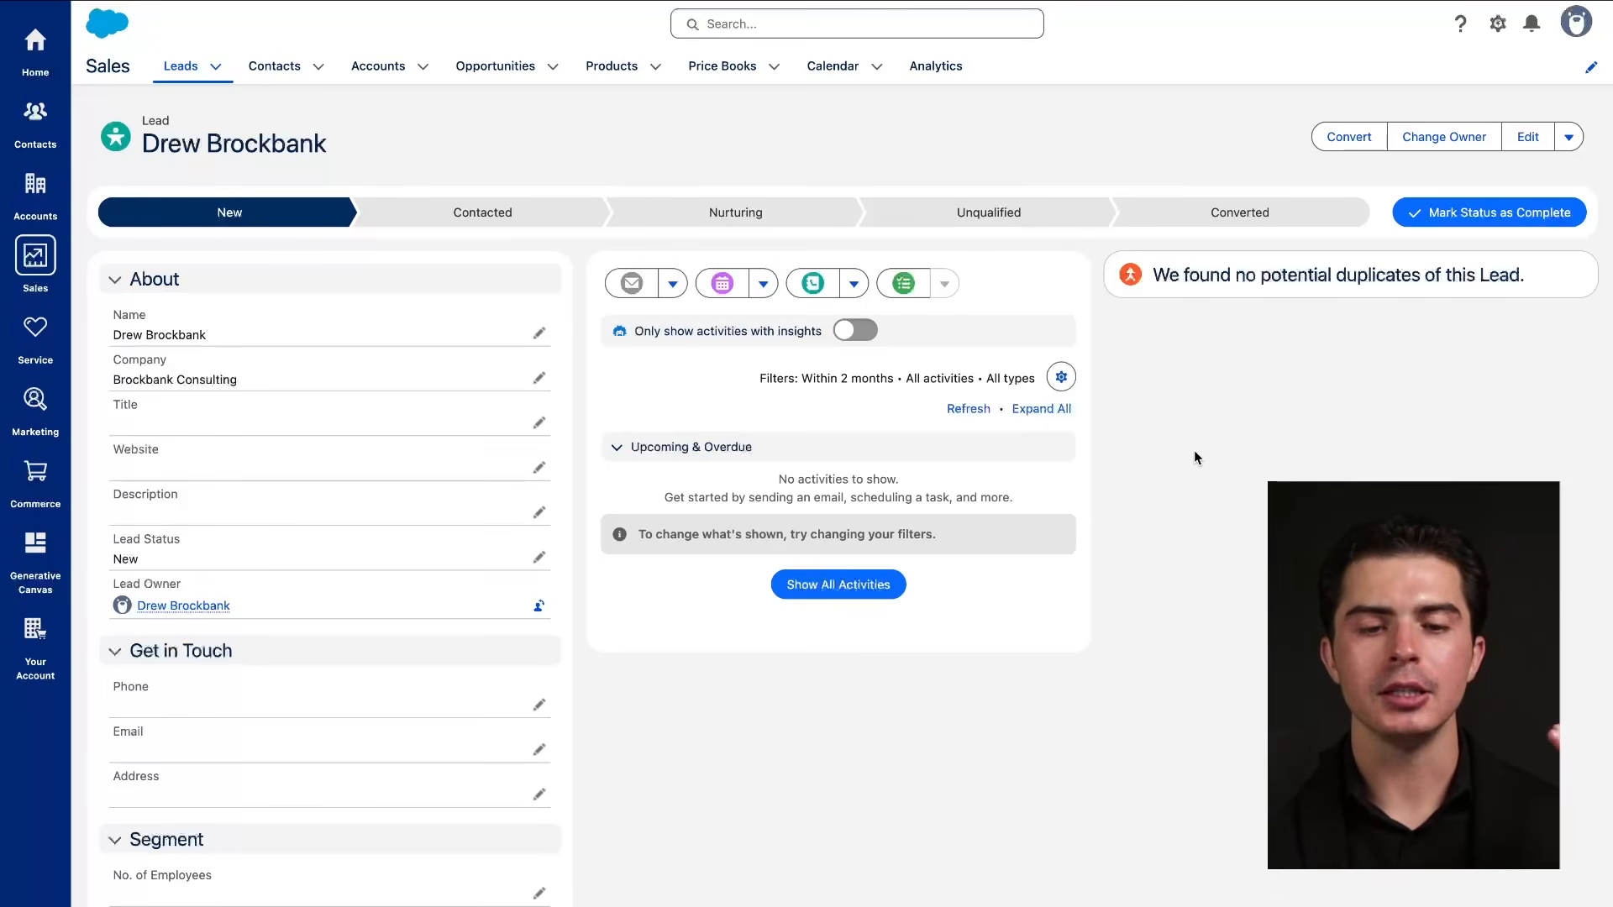
Preview New Task once more without saving, then reopen the record actions list.
drag(294, 241, 1198, 250)
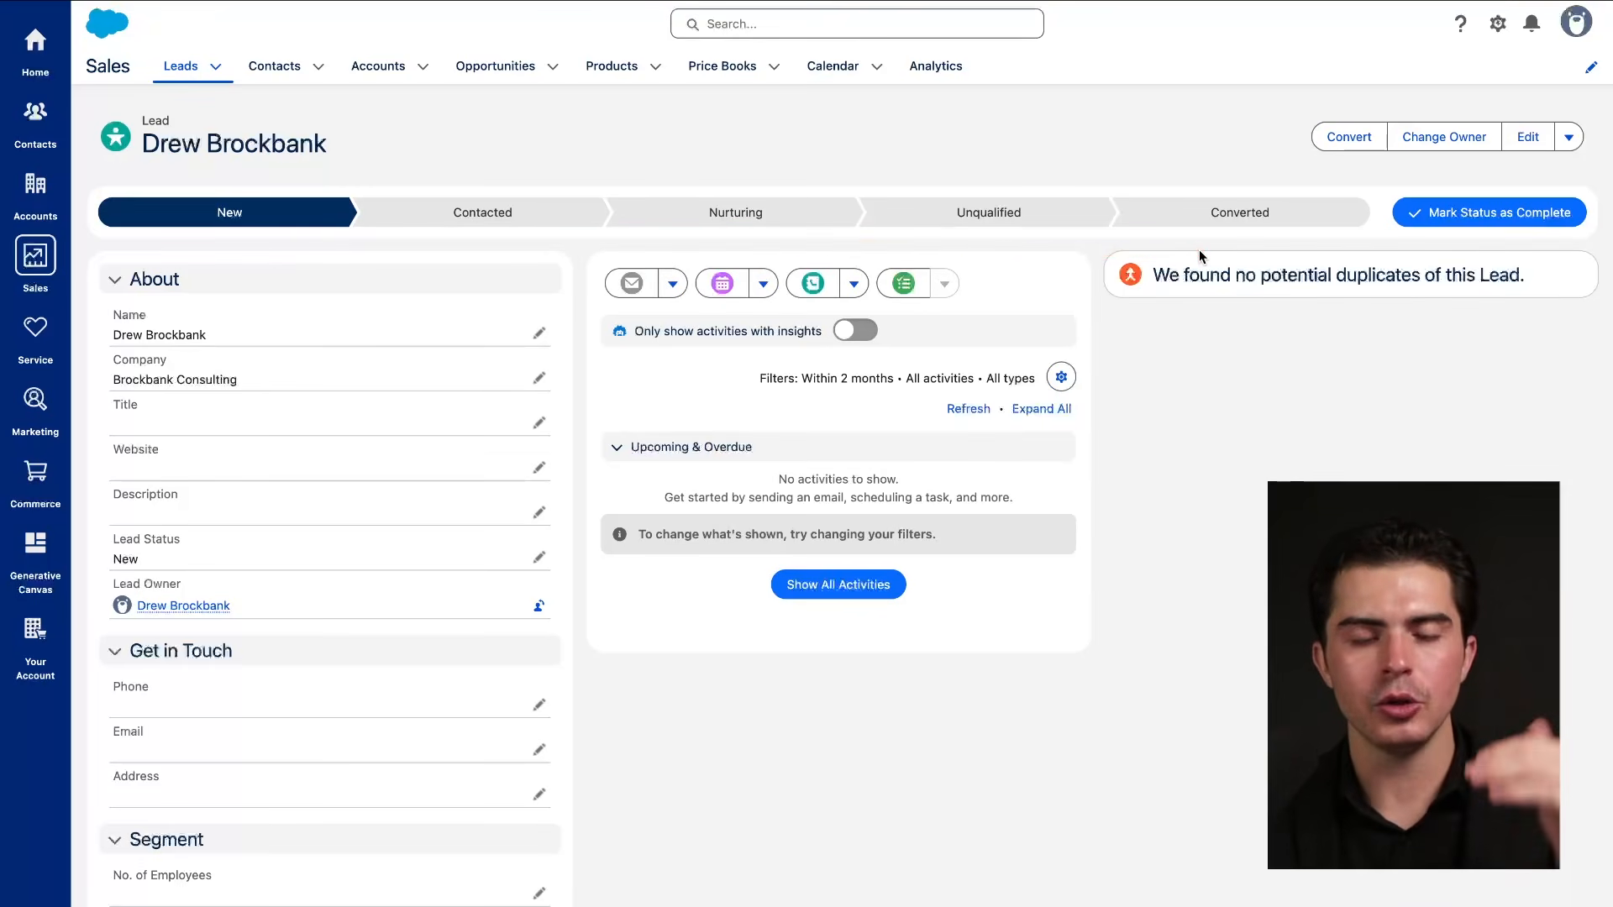
drag(285, 234, 1252, 229)
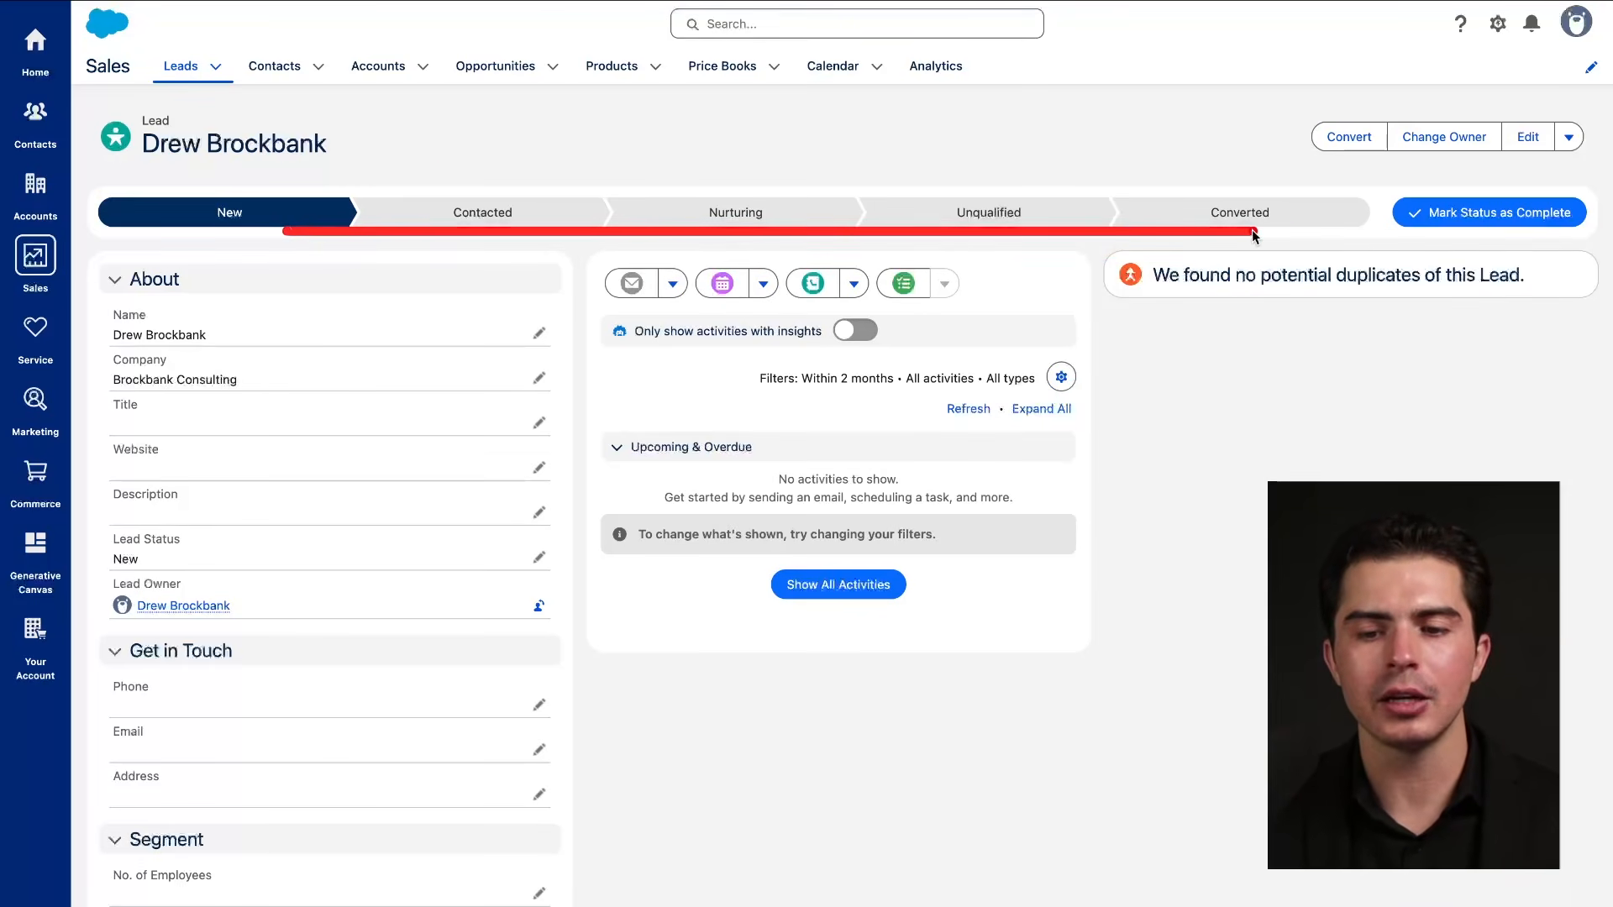
drag(1012, 290, 1142, 296)
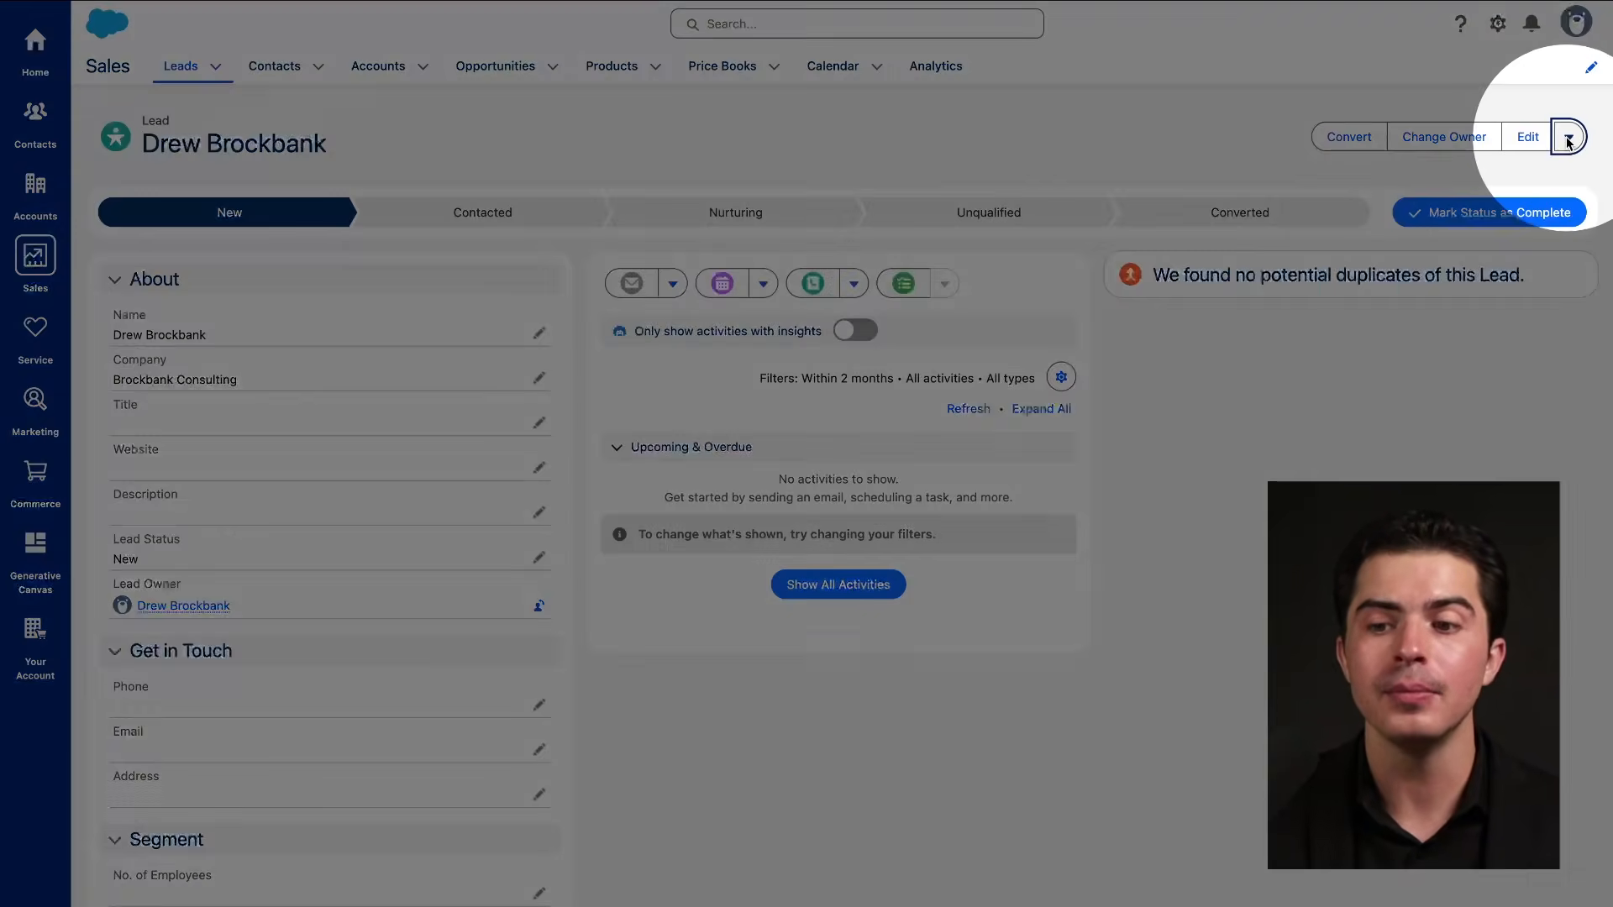
click(1568, 137)
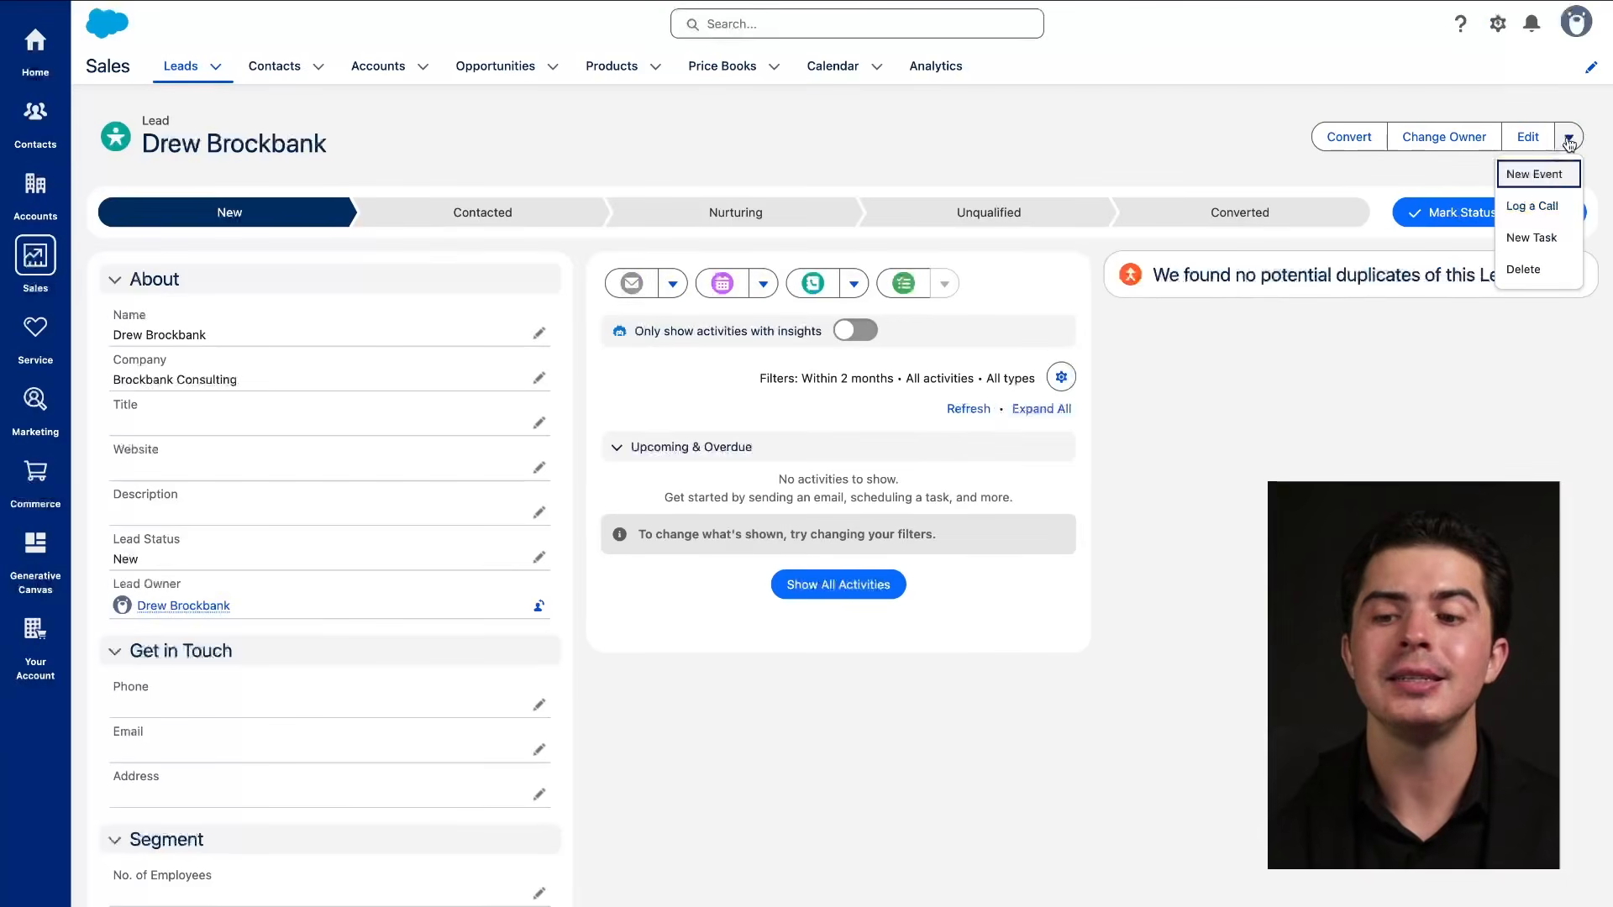
click(1532, 238)
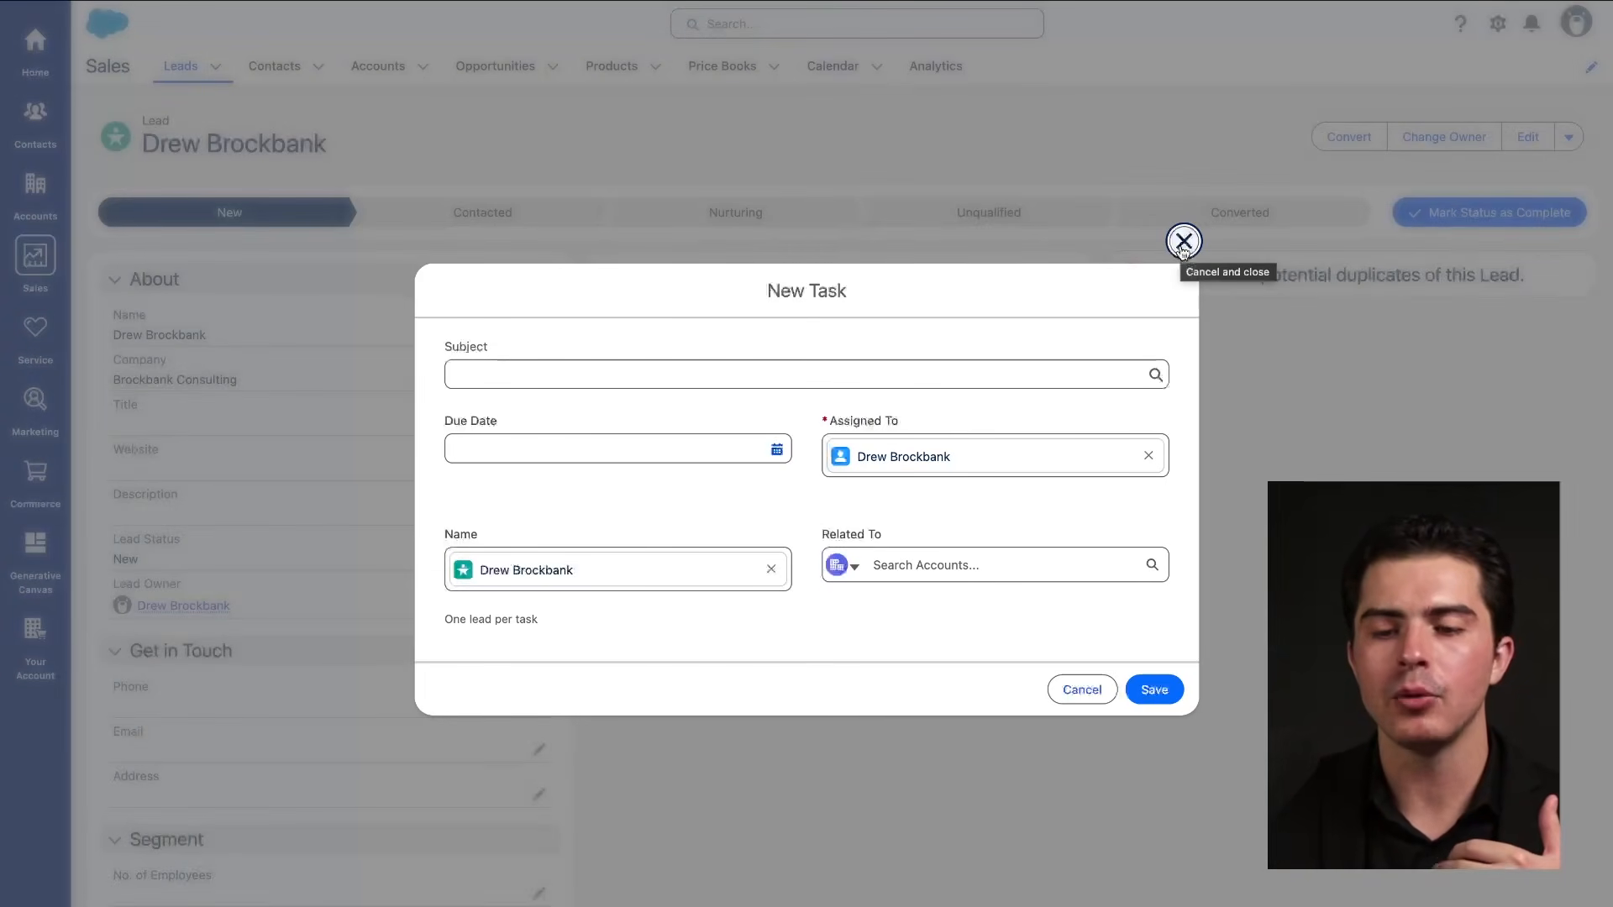
click(1184, 242)
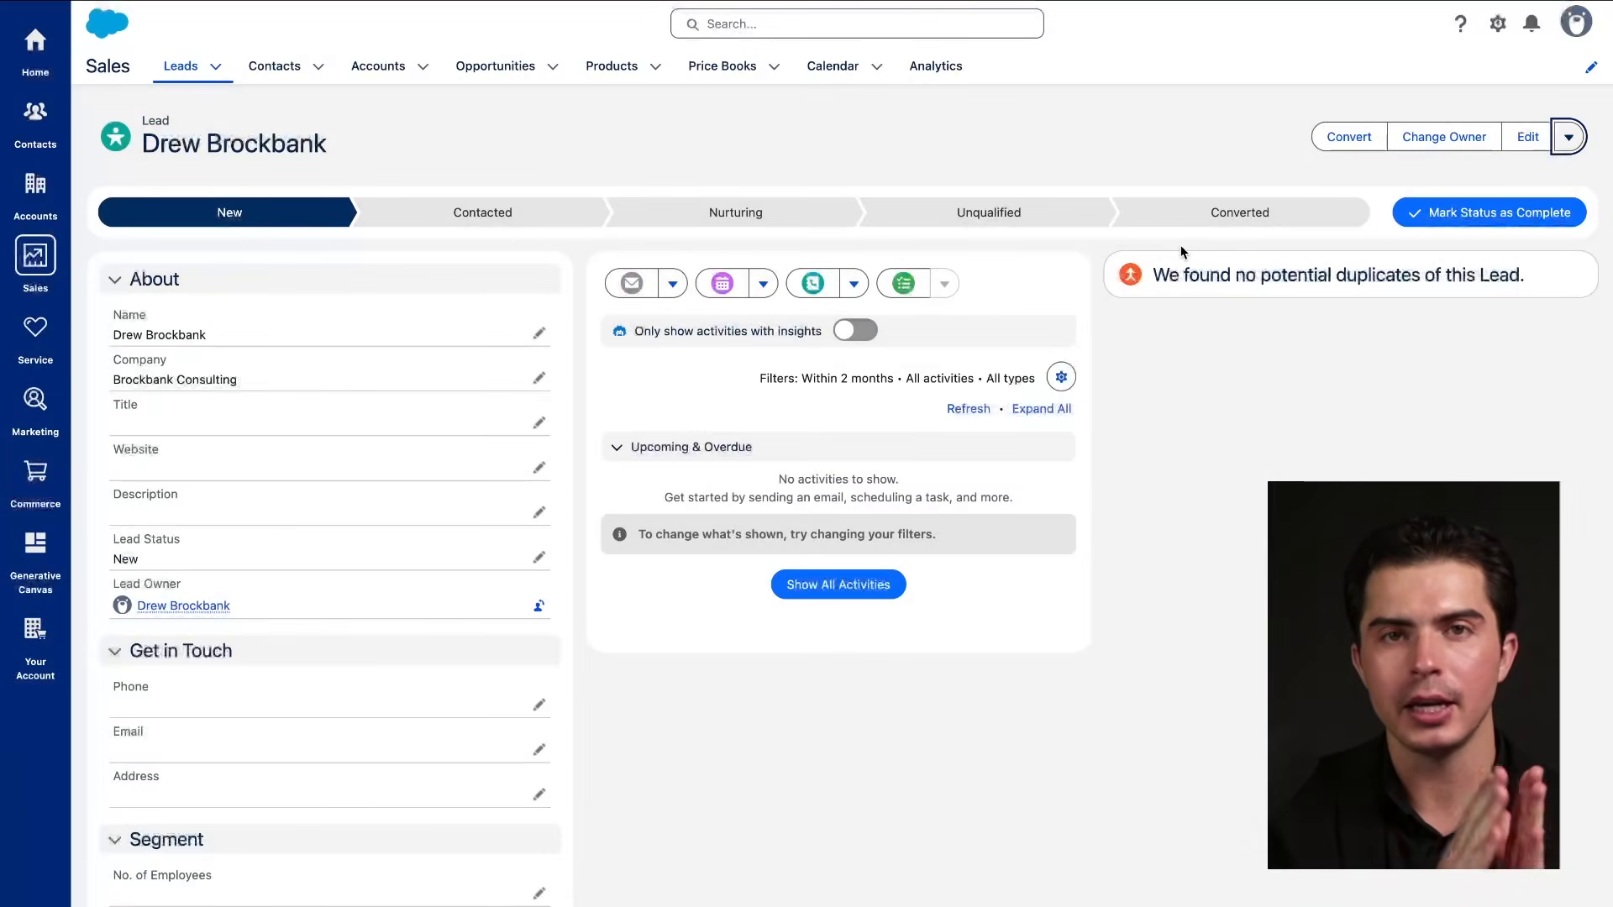
click(1568, 137)
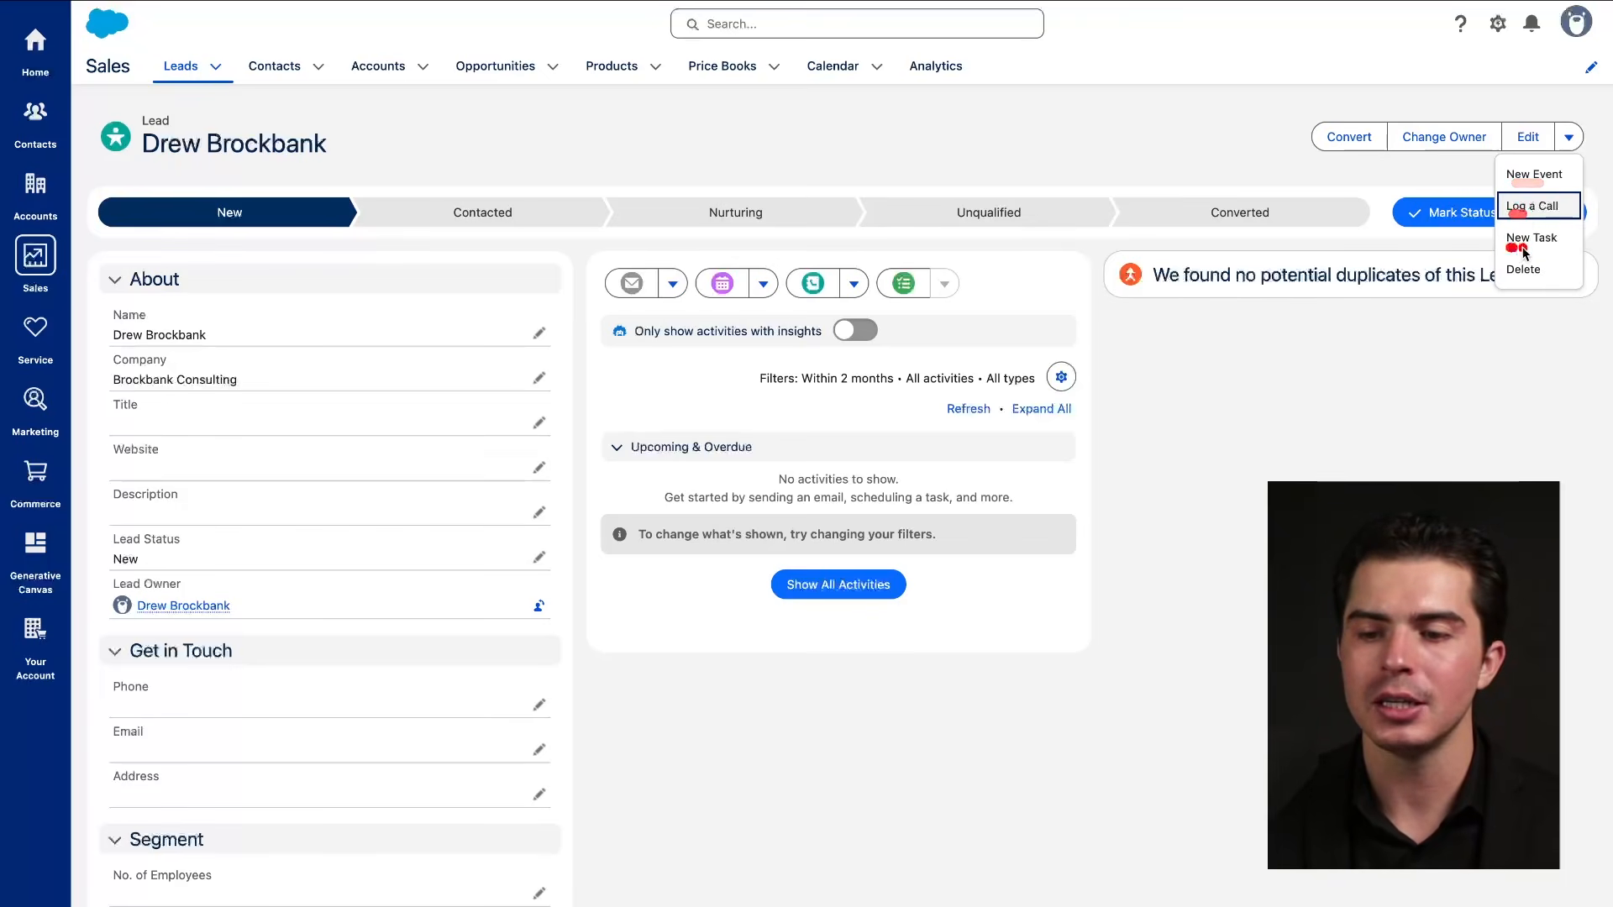
Mark Unqualified as the Brockbank Consulting lead's current status.
click(1460, 400)
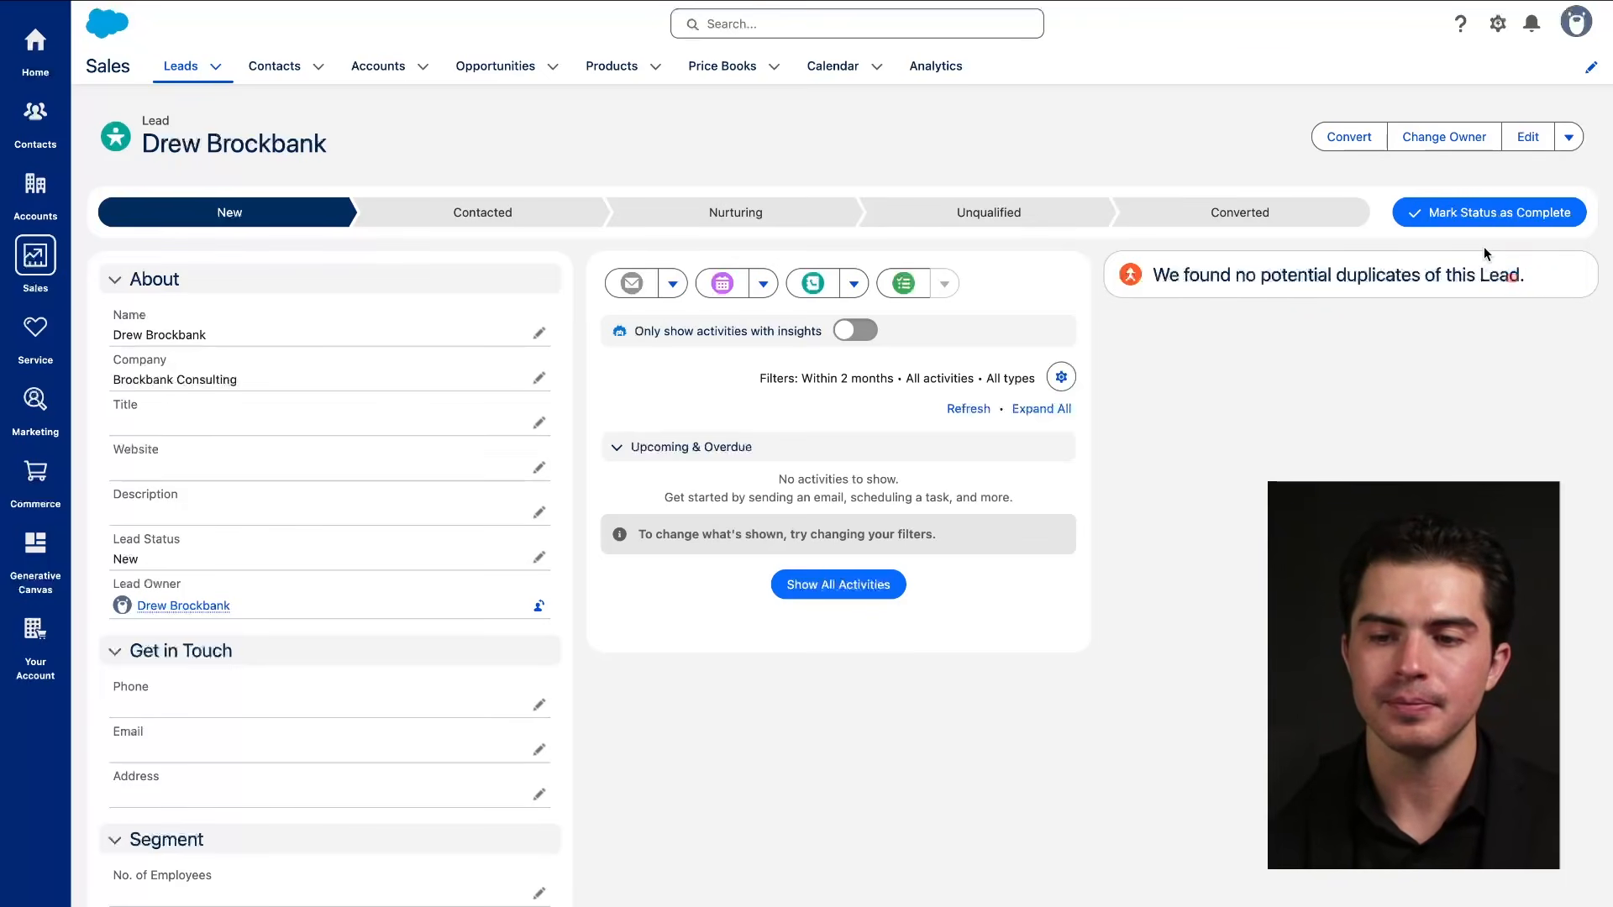
click(1063, 219)
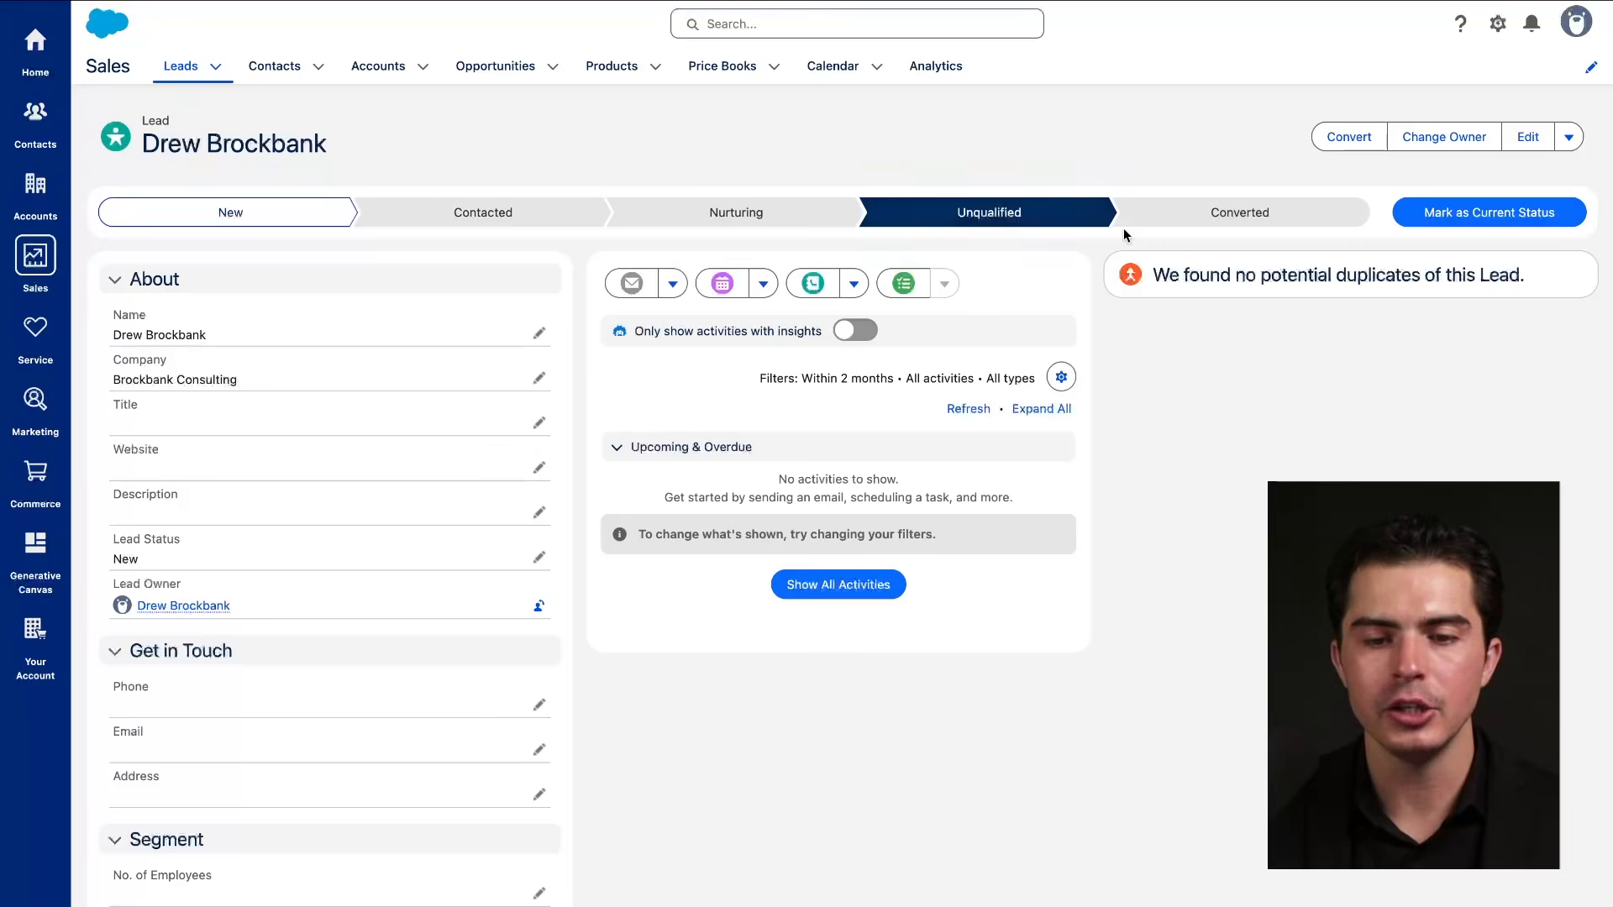
click(1486, 227)
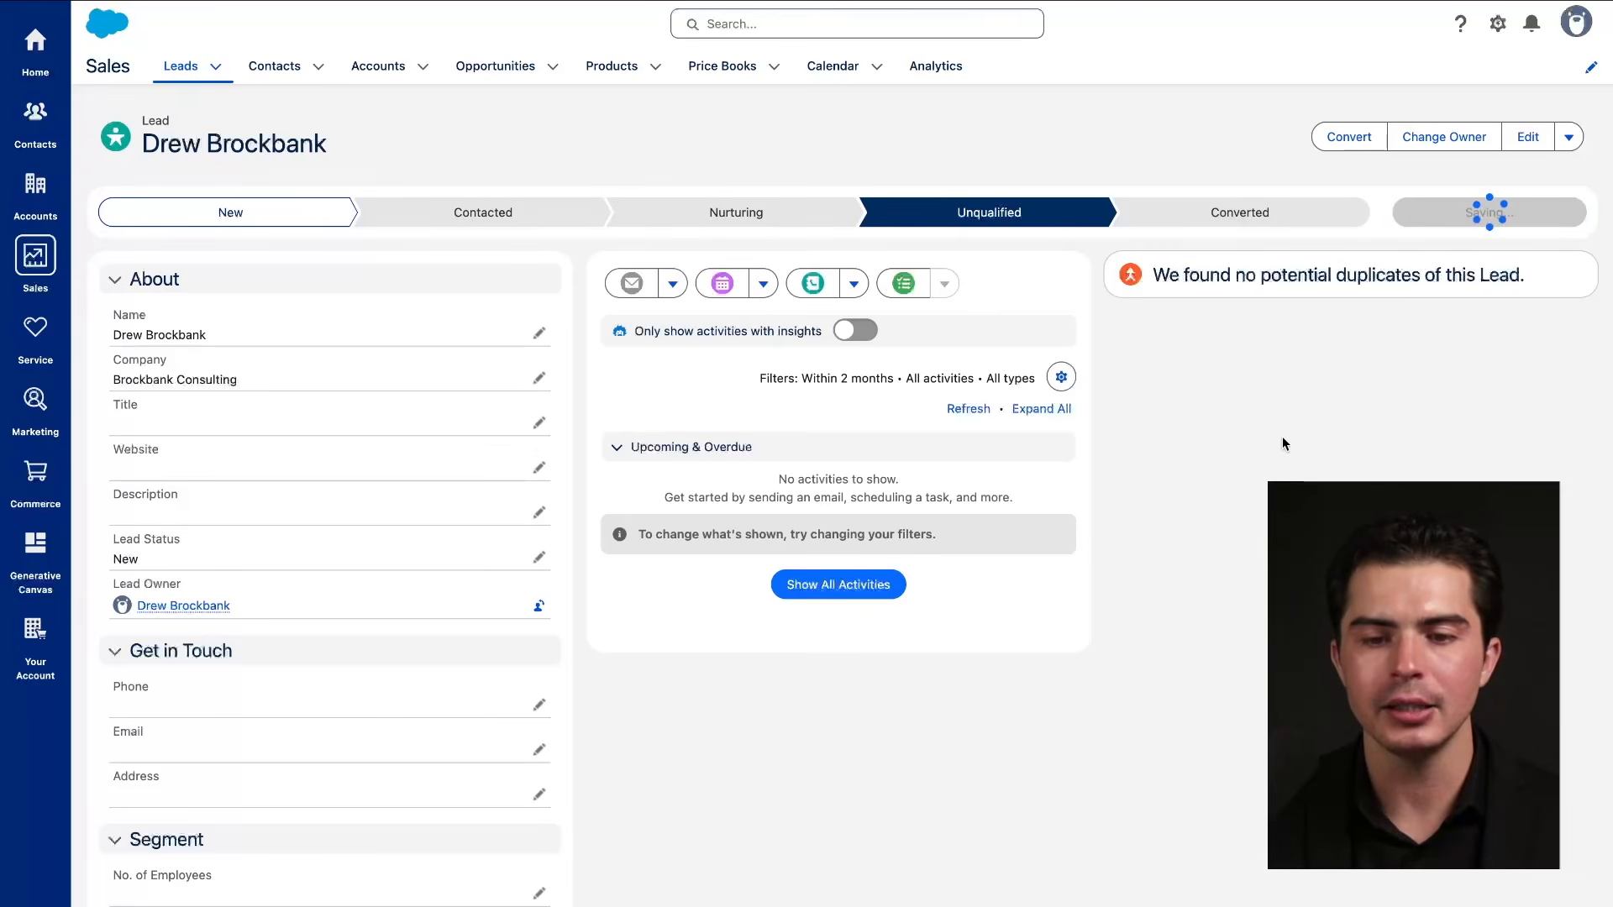
mouse_move(230, 225)
mouse_down()
mouse_move(713, 179)
mouse_move(753, 296)
mouse_up()
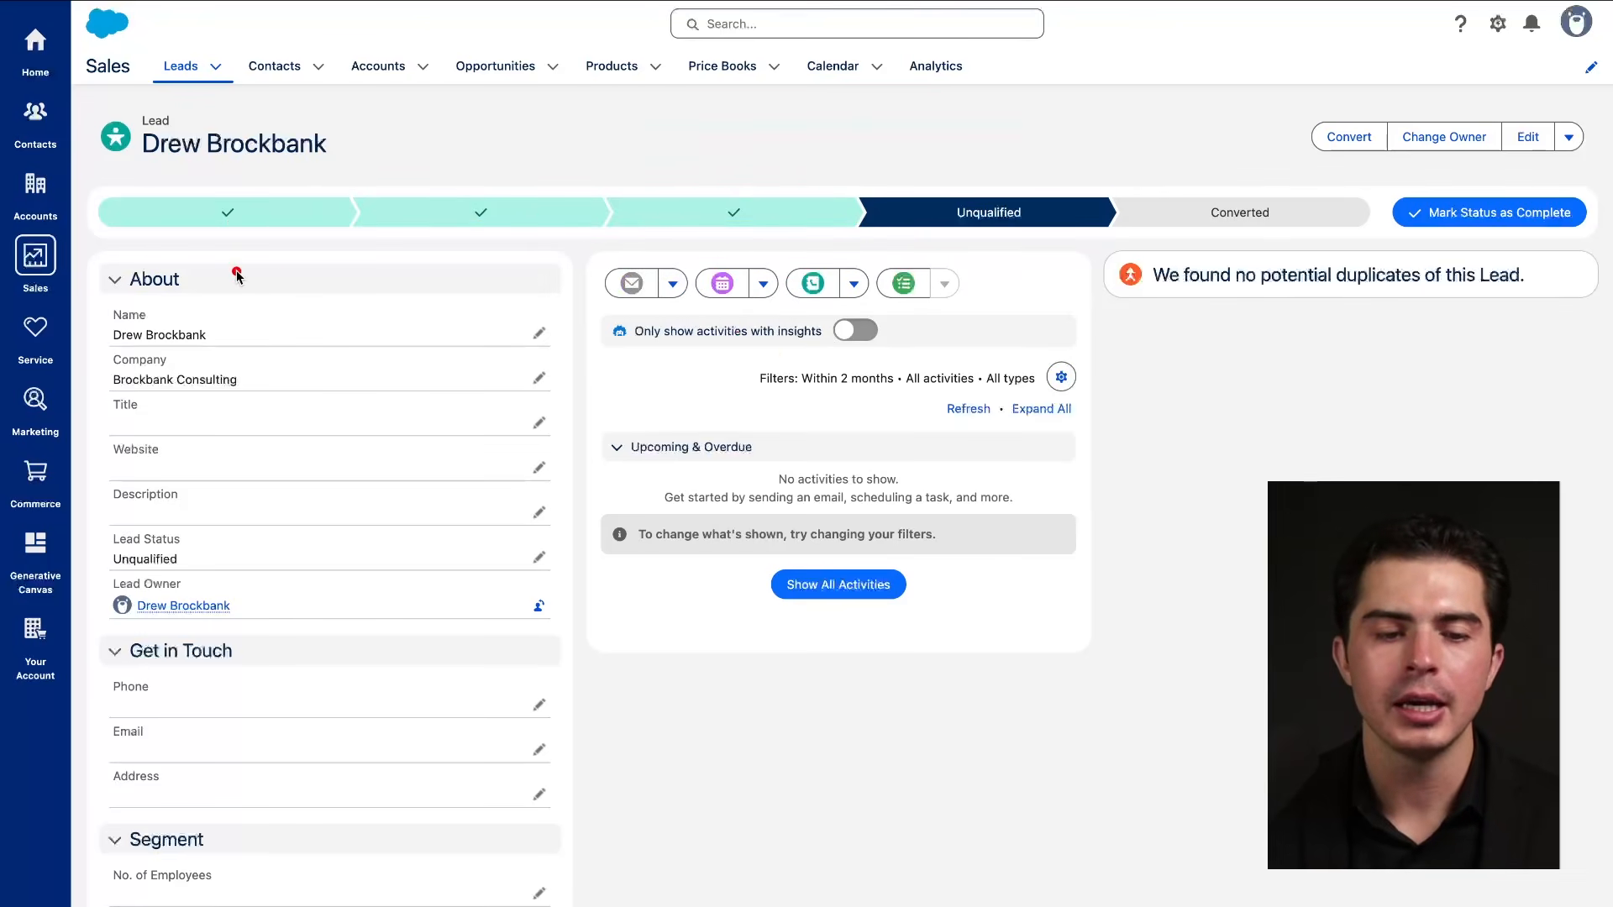
mouse_move(490, 276)
mouse_down()
mouse_move(331, 279)
mouse_move(404, 341)
mouse_up()
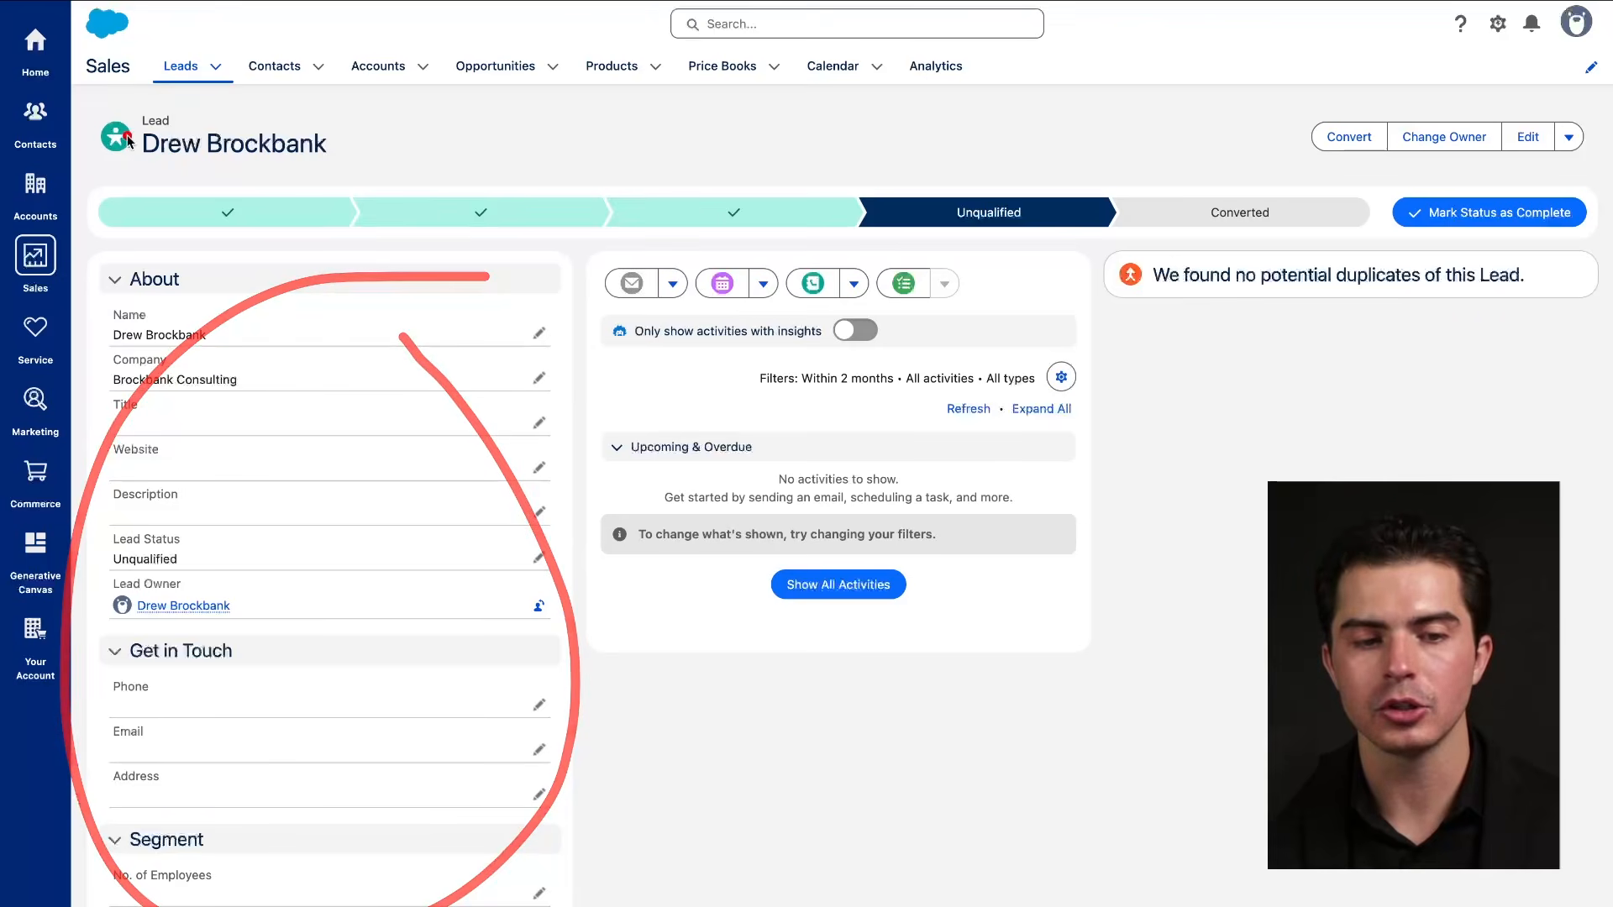
Review the updated status path, where Converted is the only remaining stage.
drag(130, 156, 369, 158)
drag(141, 130, 361, 164)
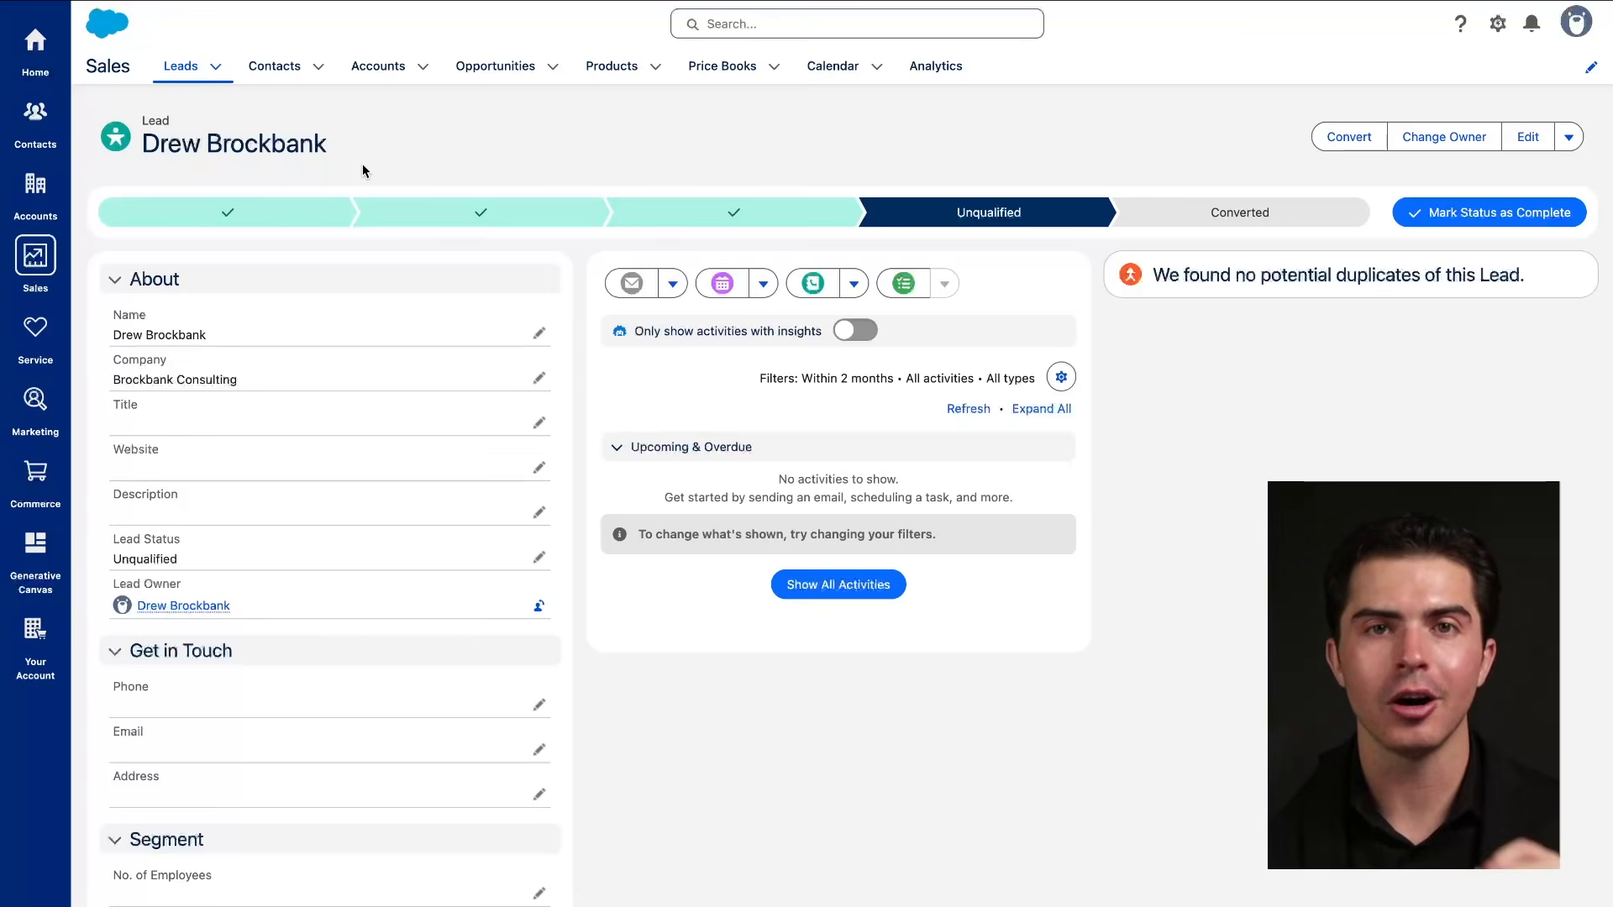
drag(134, 159, 441, 160)
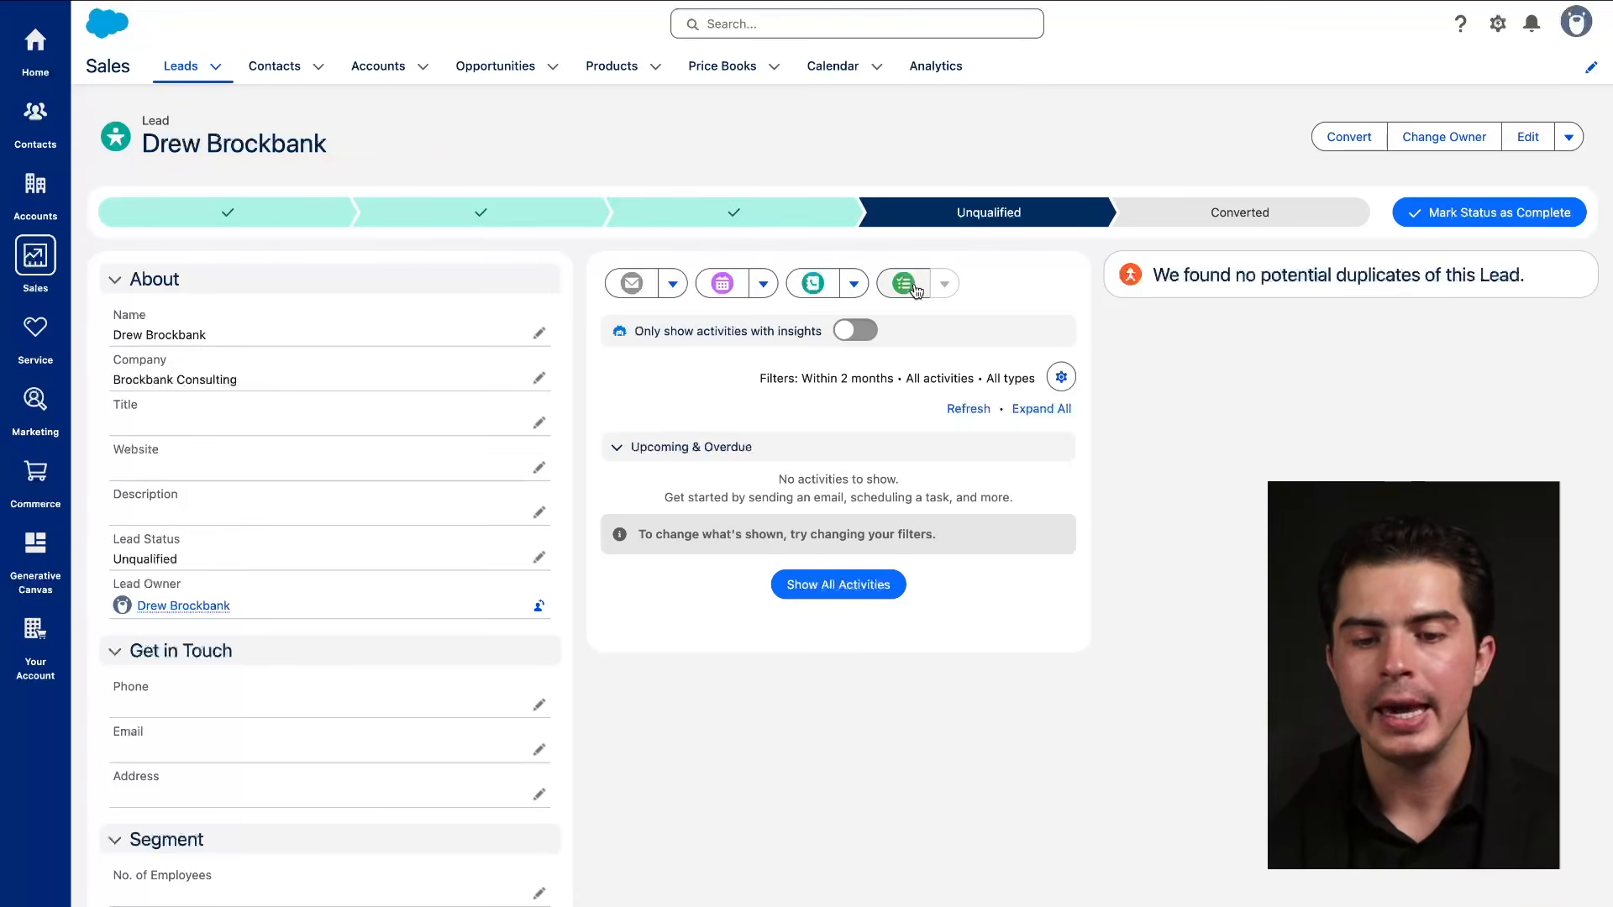
mouse_move(1094, 246)
mouse_down()
mouse_move(1147, 509)
mouse_move(912, 224)
mouse_up()
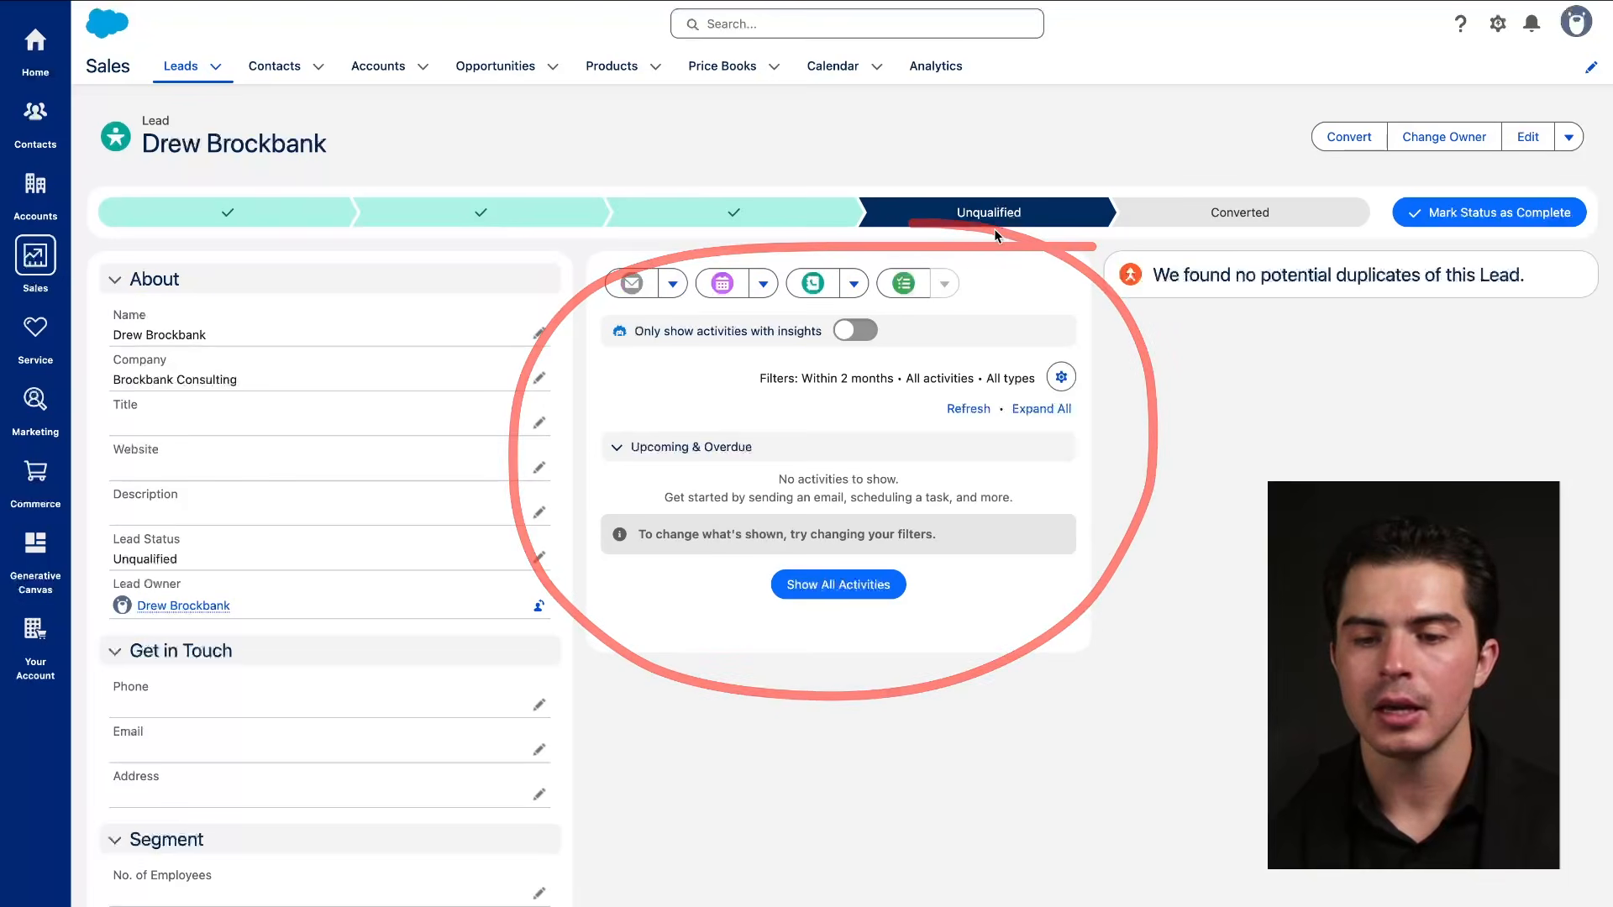
drag(1148, 285, 1483, 284)
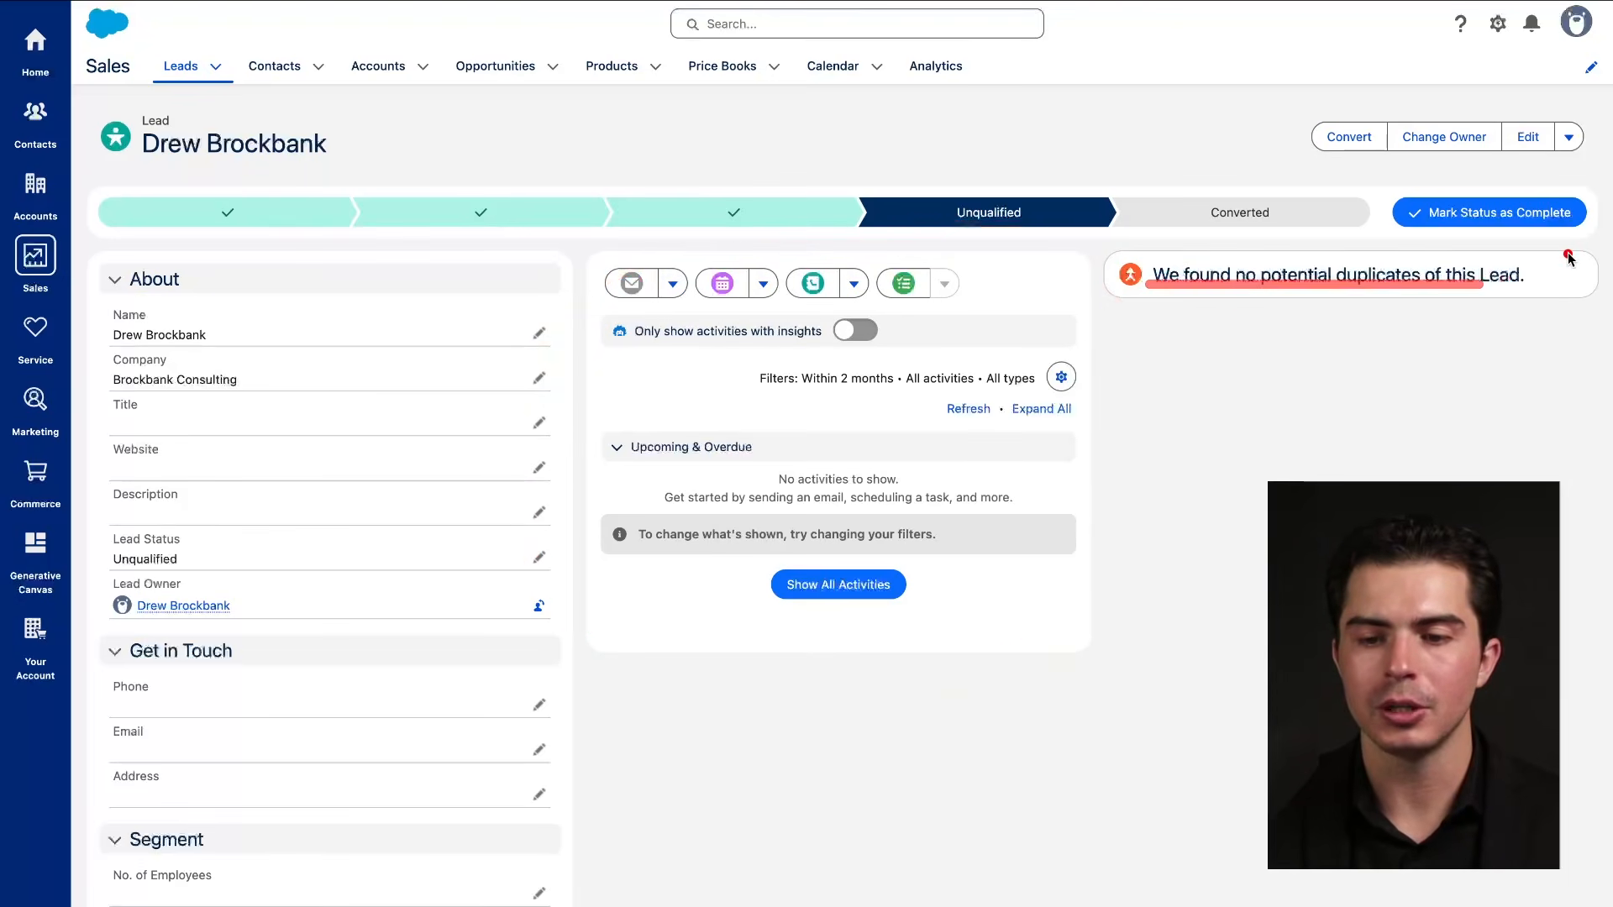
drag(1568, 257, 1383, 301)
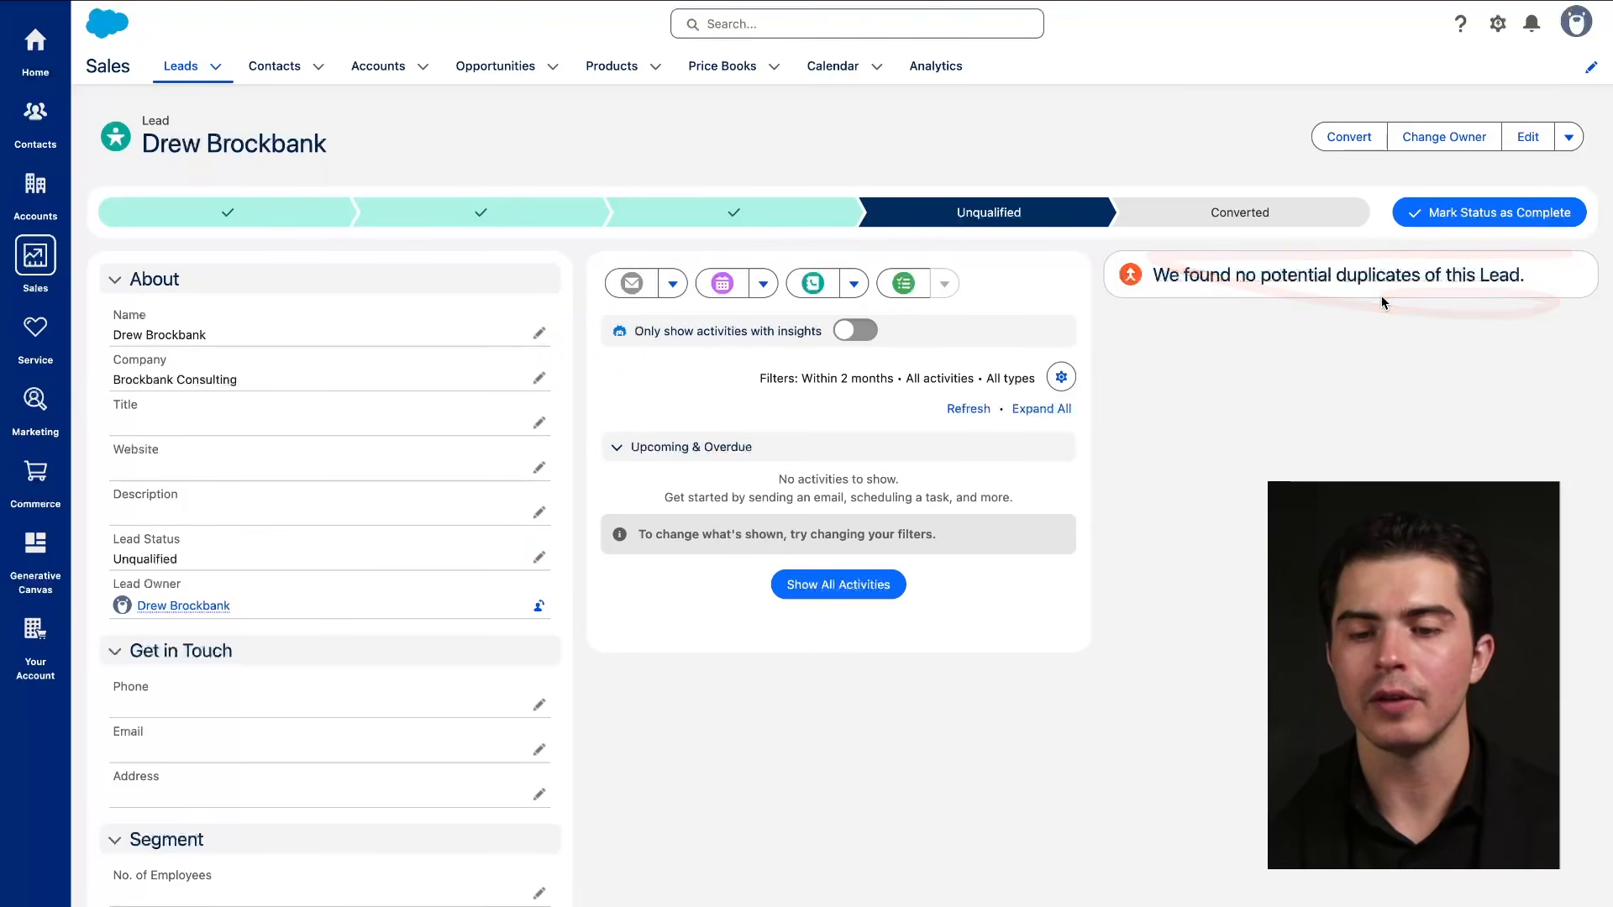
mouse_move(1470, 242)
mouse_down()
mouse_move(1500, 307)
mouse_move(1300, 267)
mouse_up()
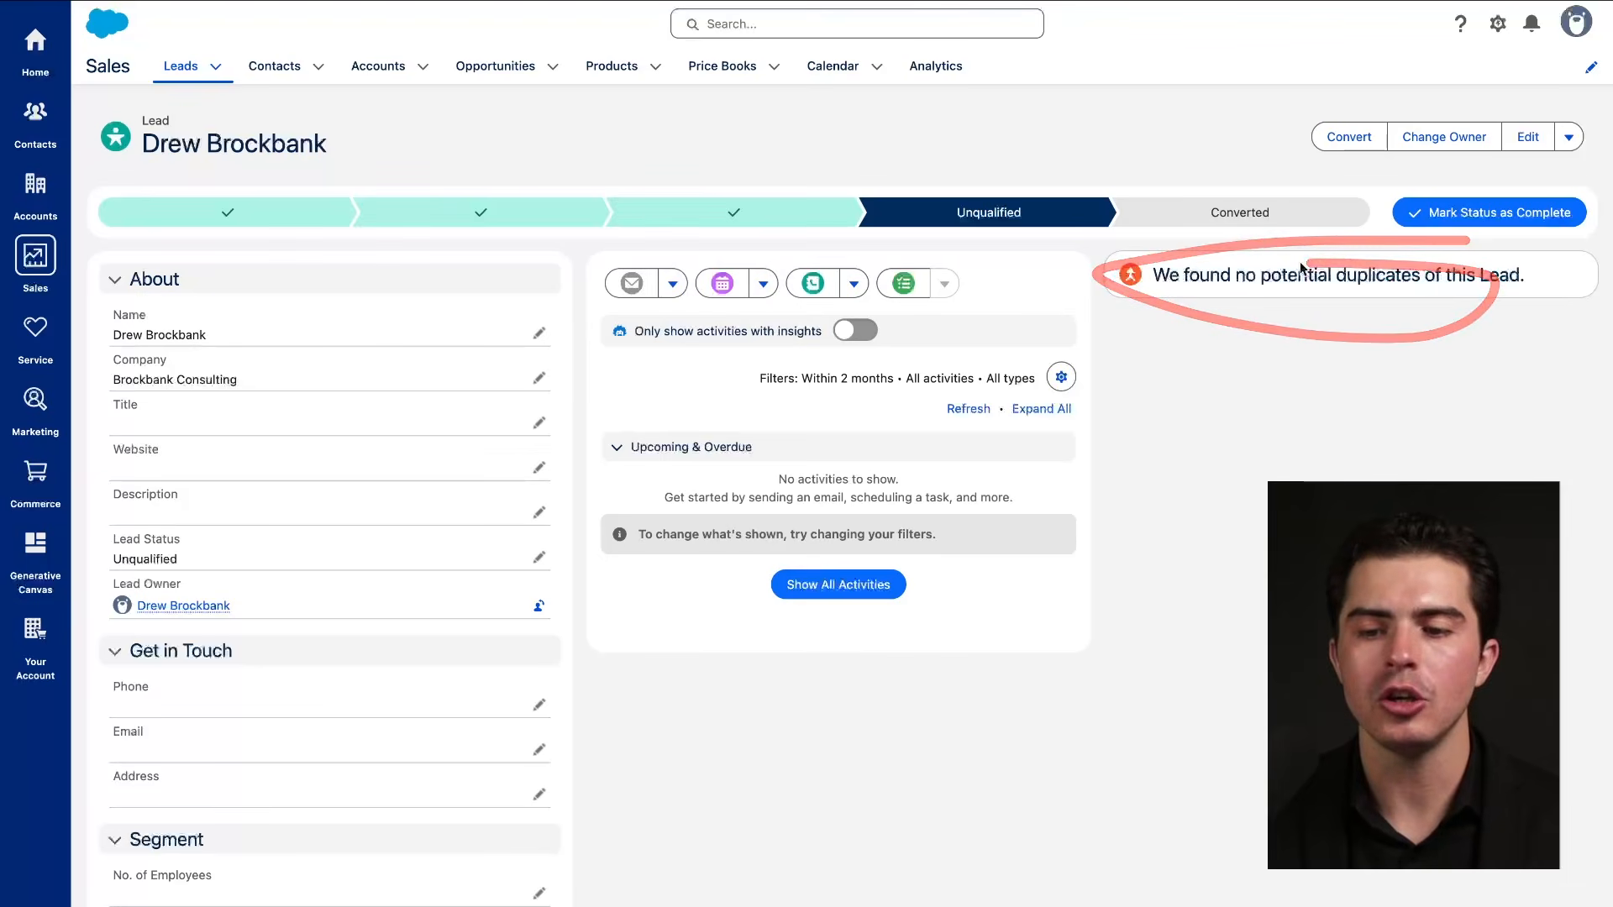
drag(1168, 295, 1504, 294)
drag(1338, 285, 1523, 295)
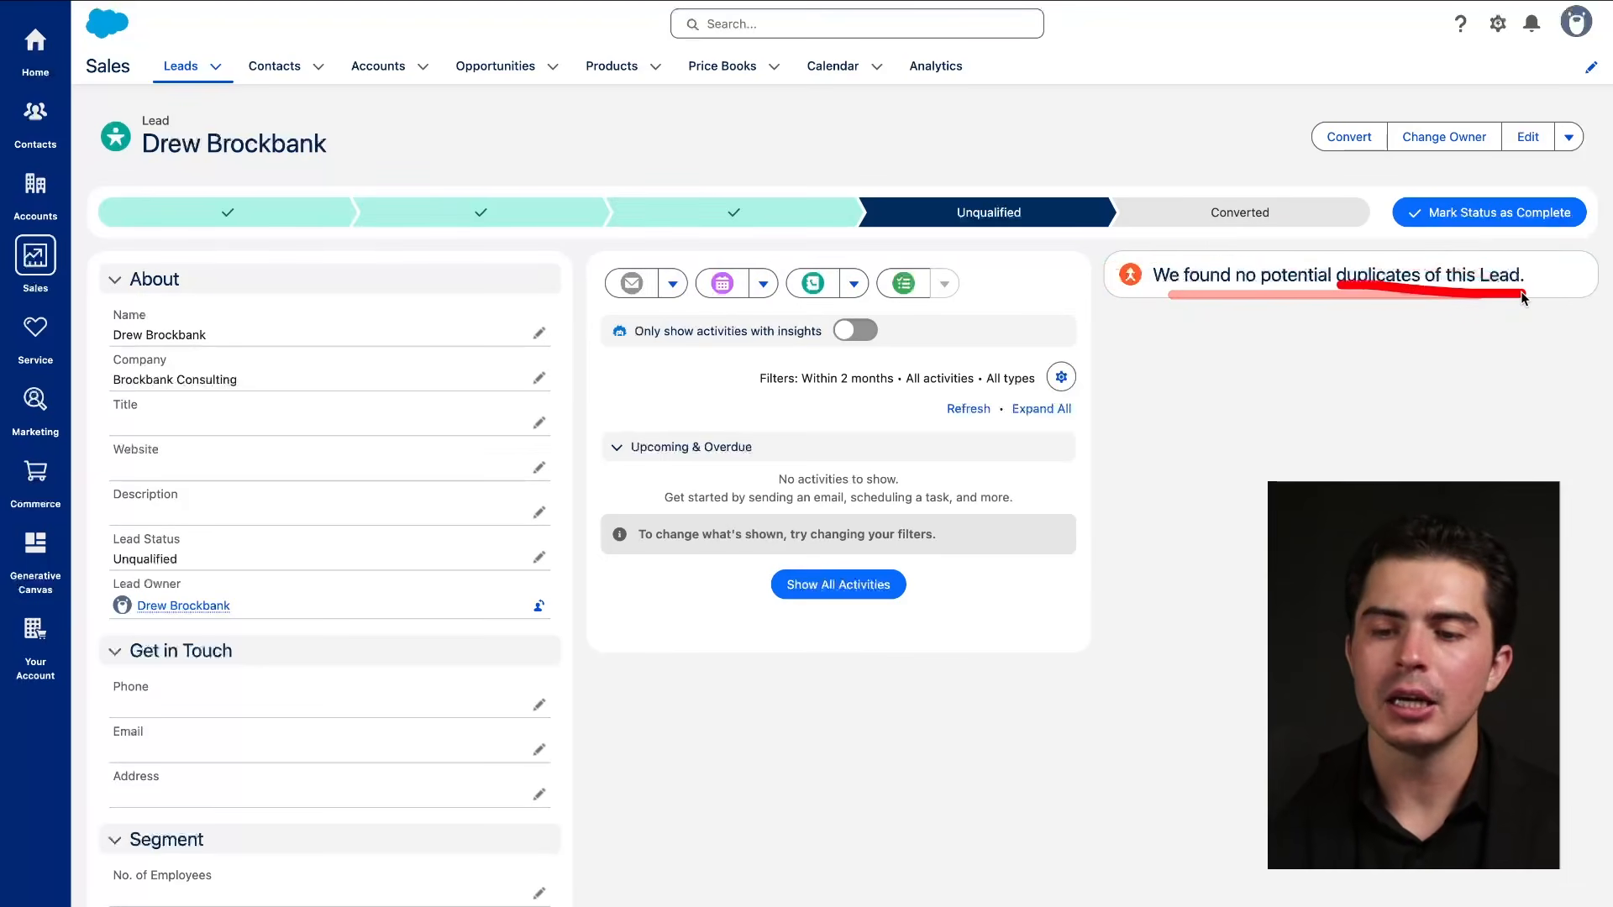
drag(1338, 283, 1570, 285)
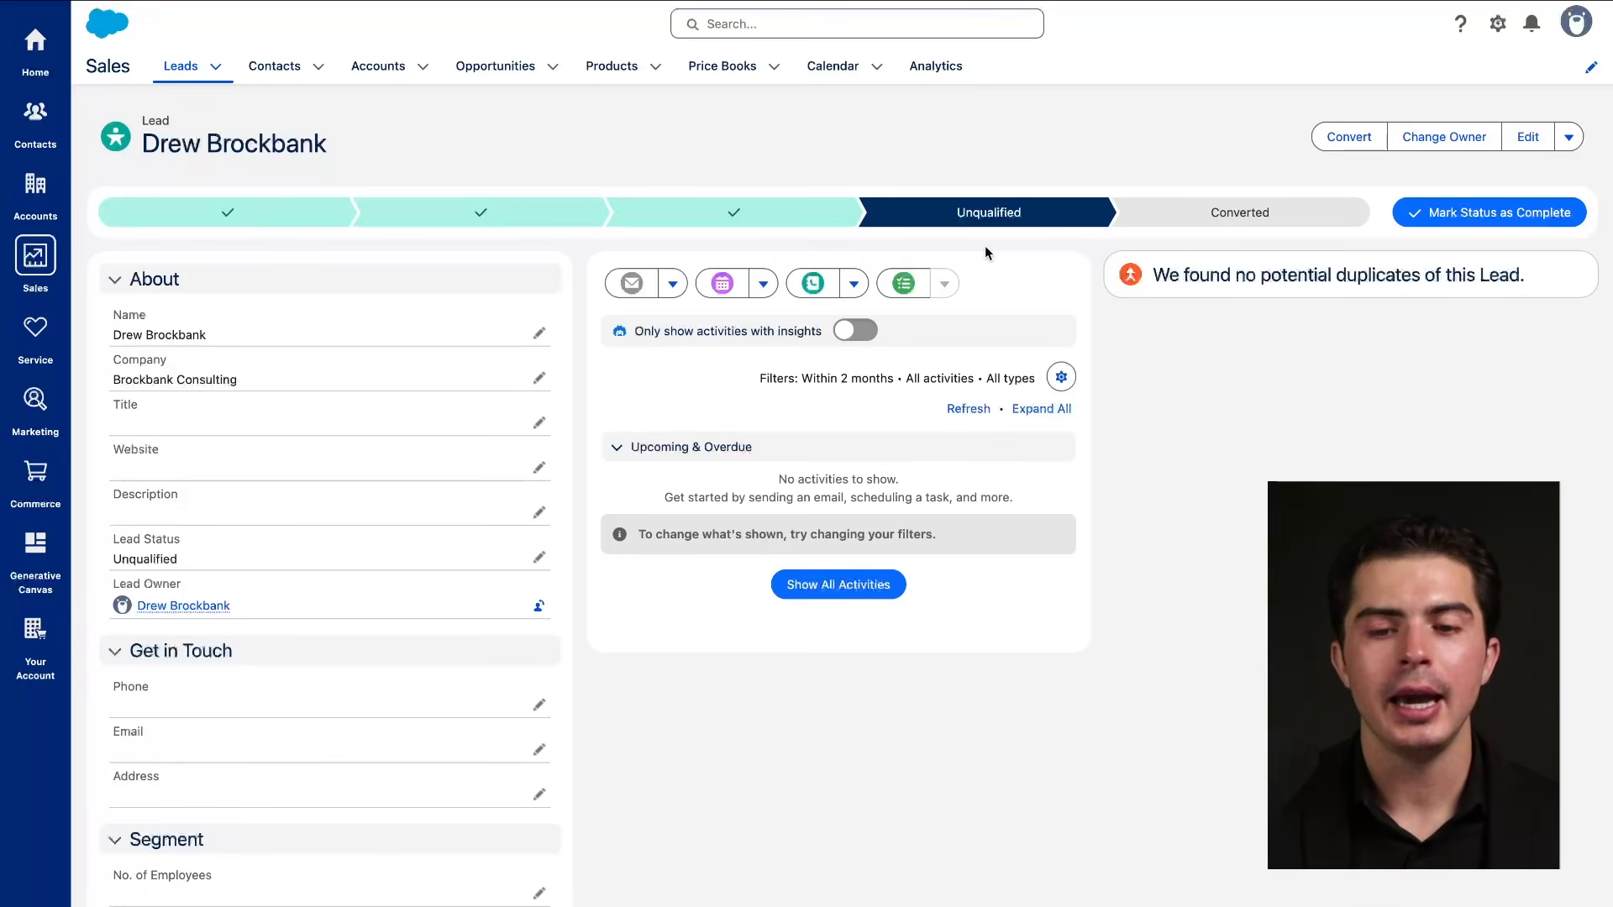
drag(903, 229, 1070, 228)
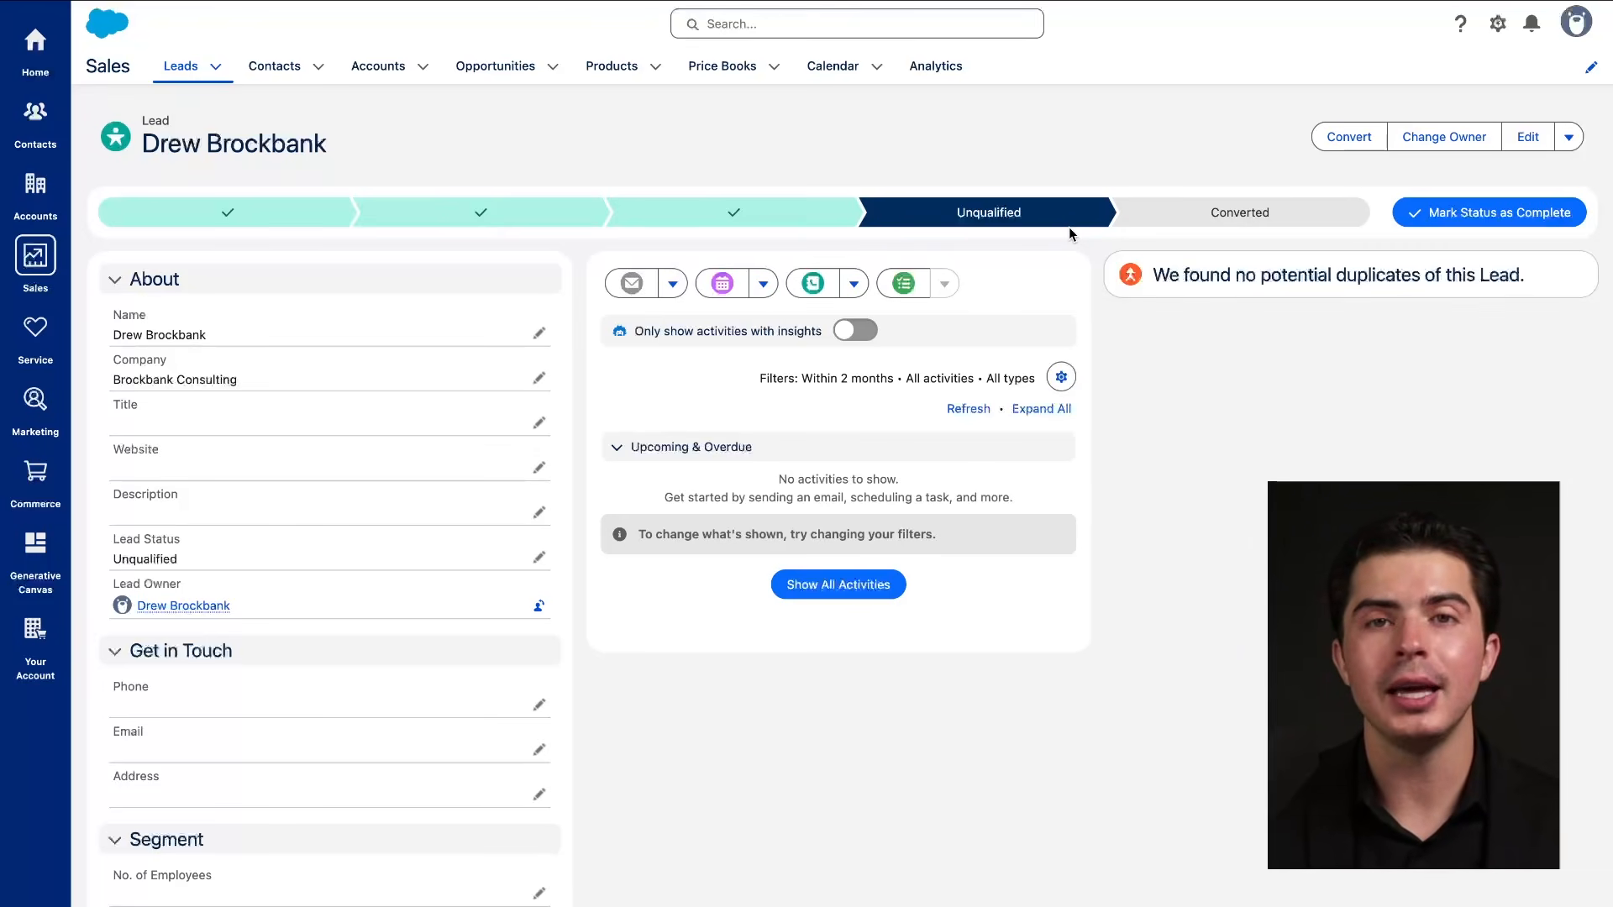
drag(1029, 226, 1030, 228)
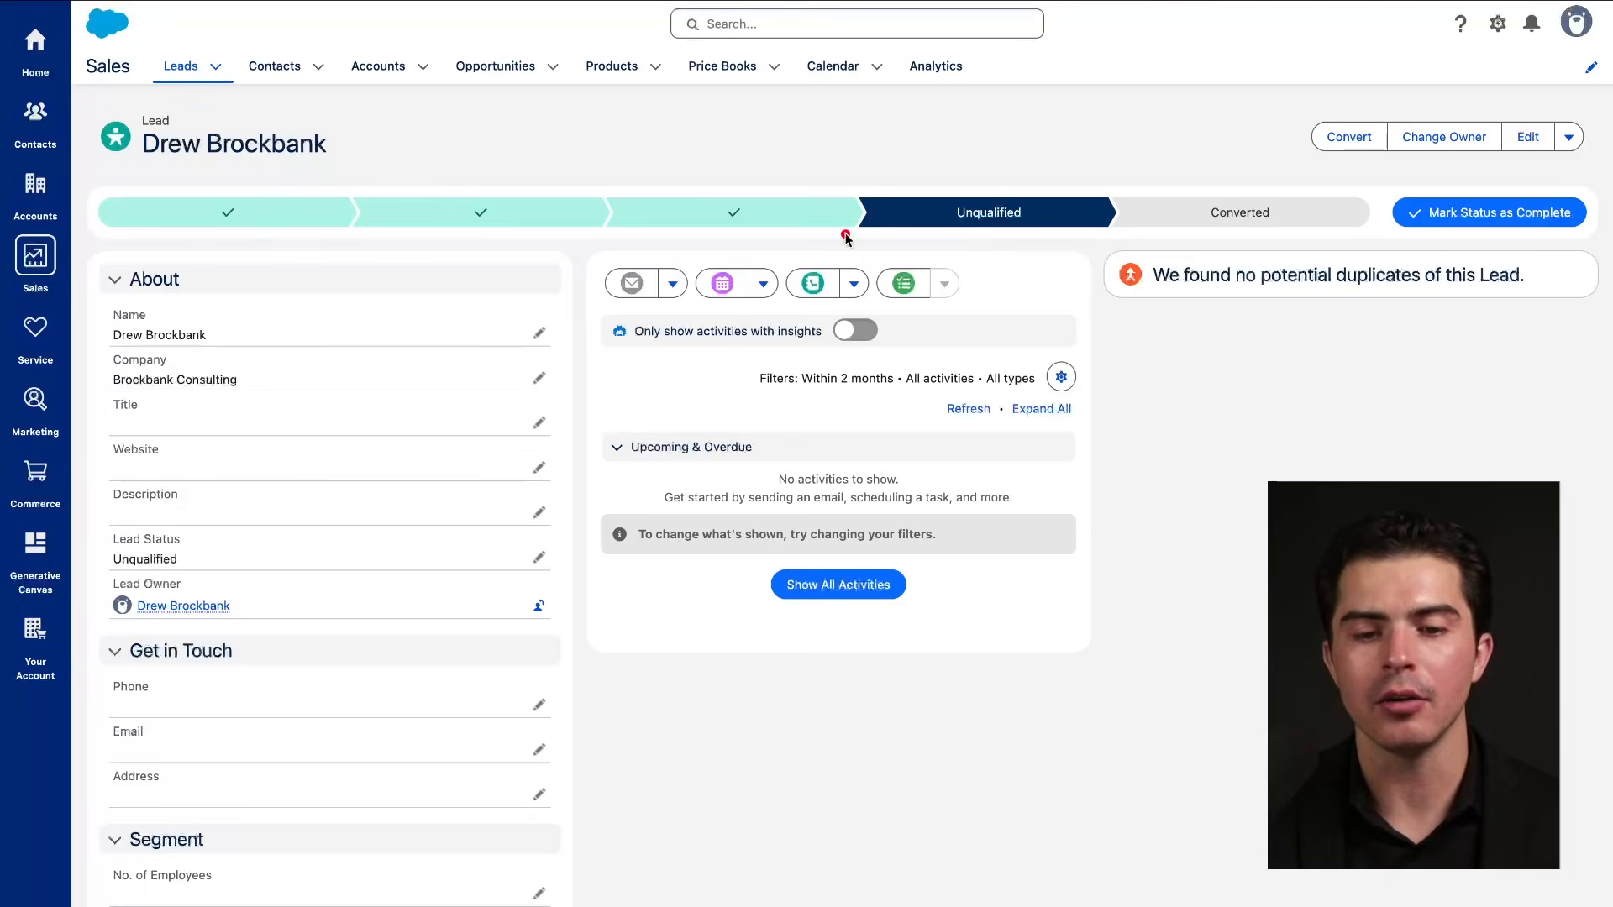
Select the New stage on the path, leaving the lead's status at Unqualified.
click(232, 217)
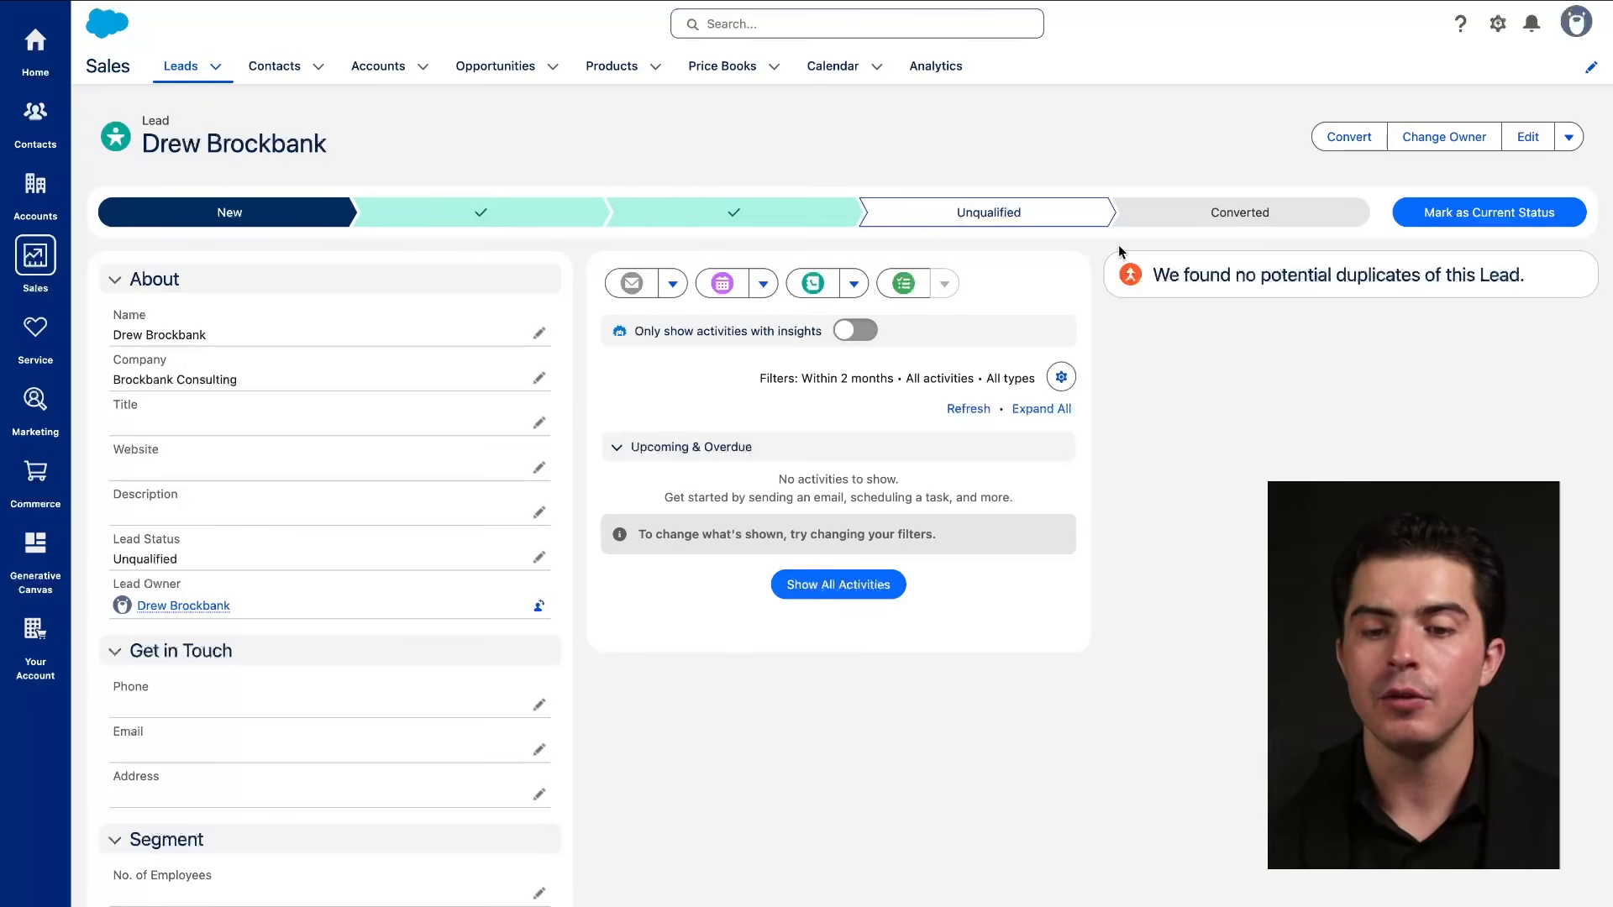
drag(919, 235, 1064, 236)
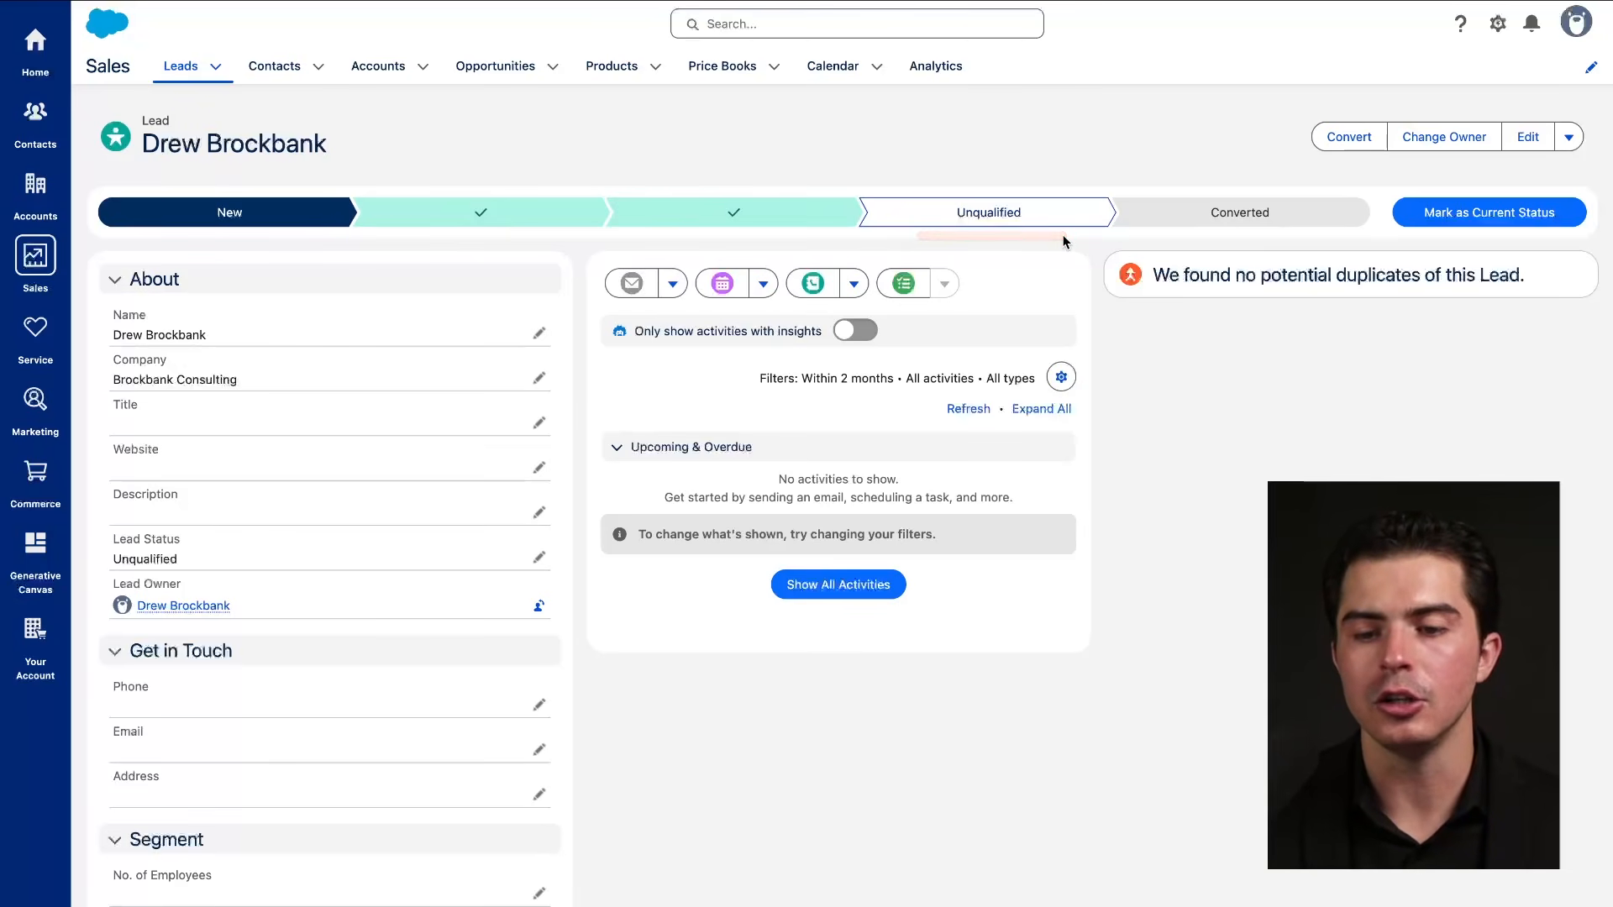
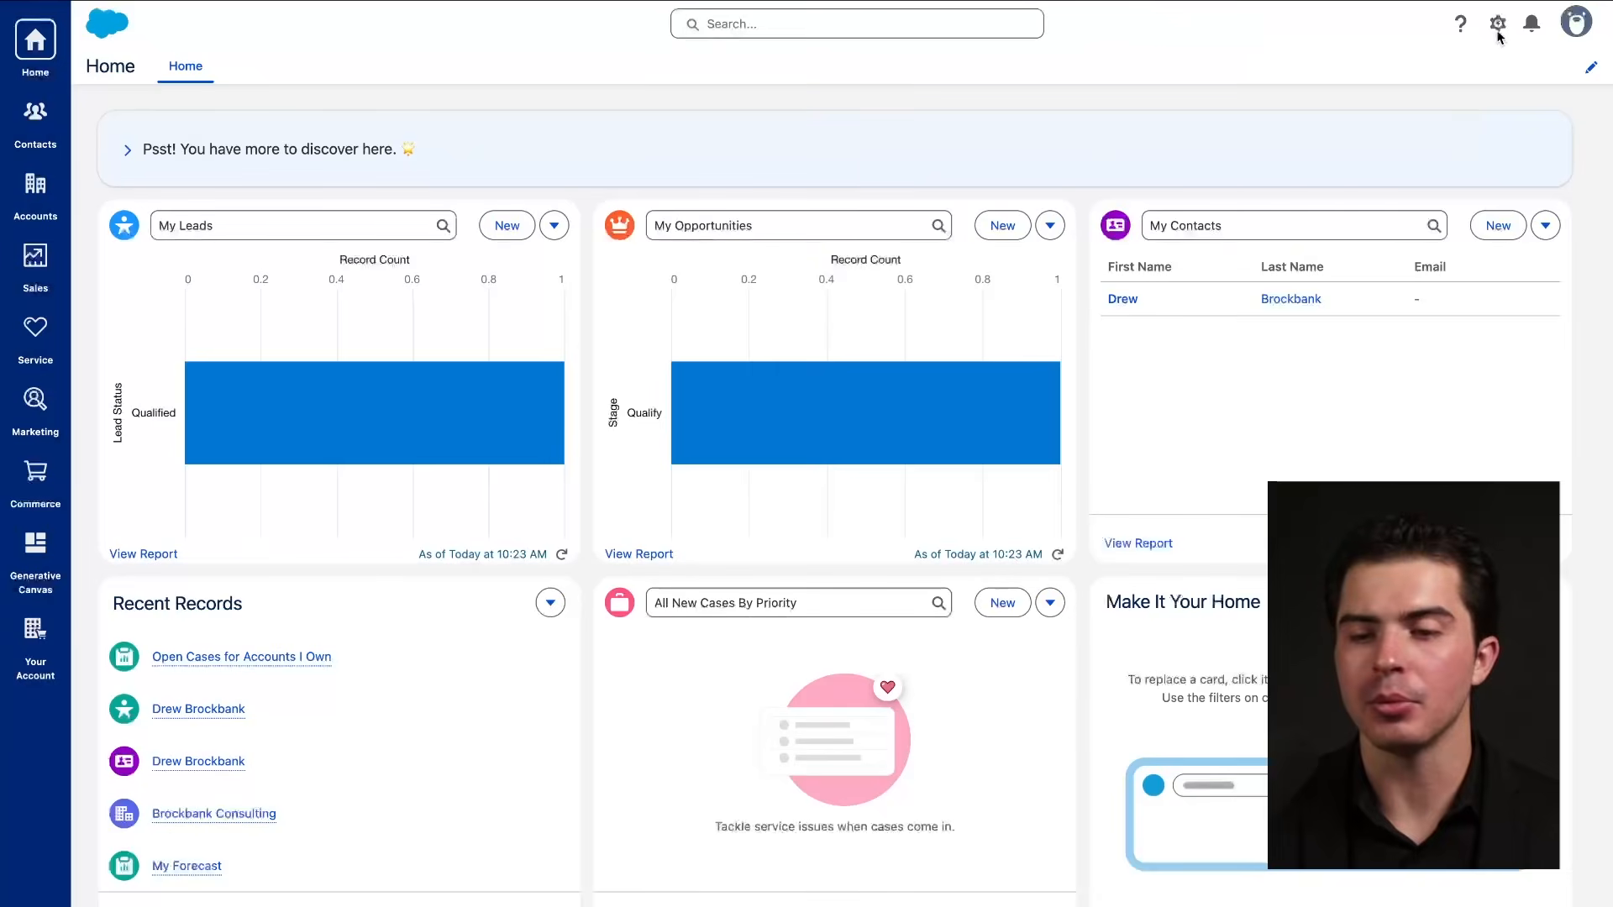
Preview the New Custom Field dialog's object choices: Opportunities, Accounts, Contacts and Leads.
click(1500, 30)
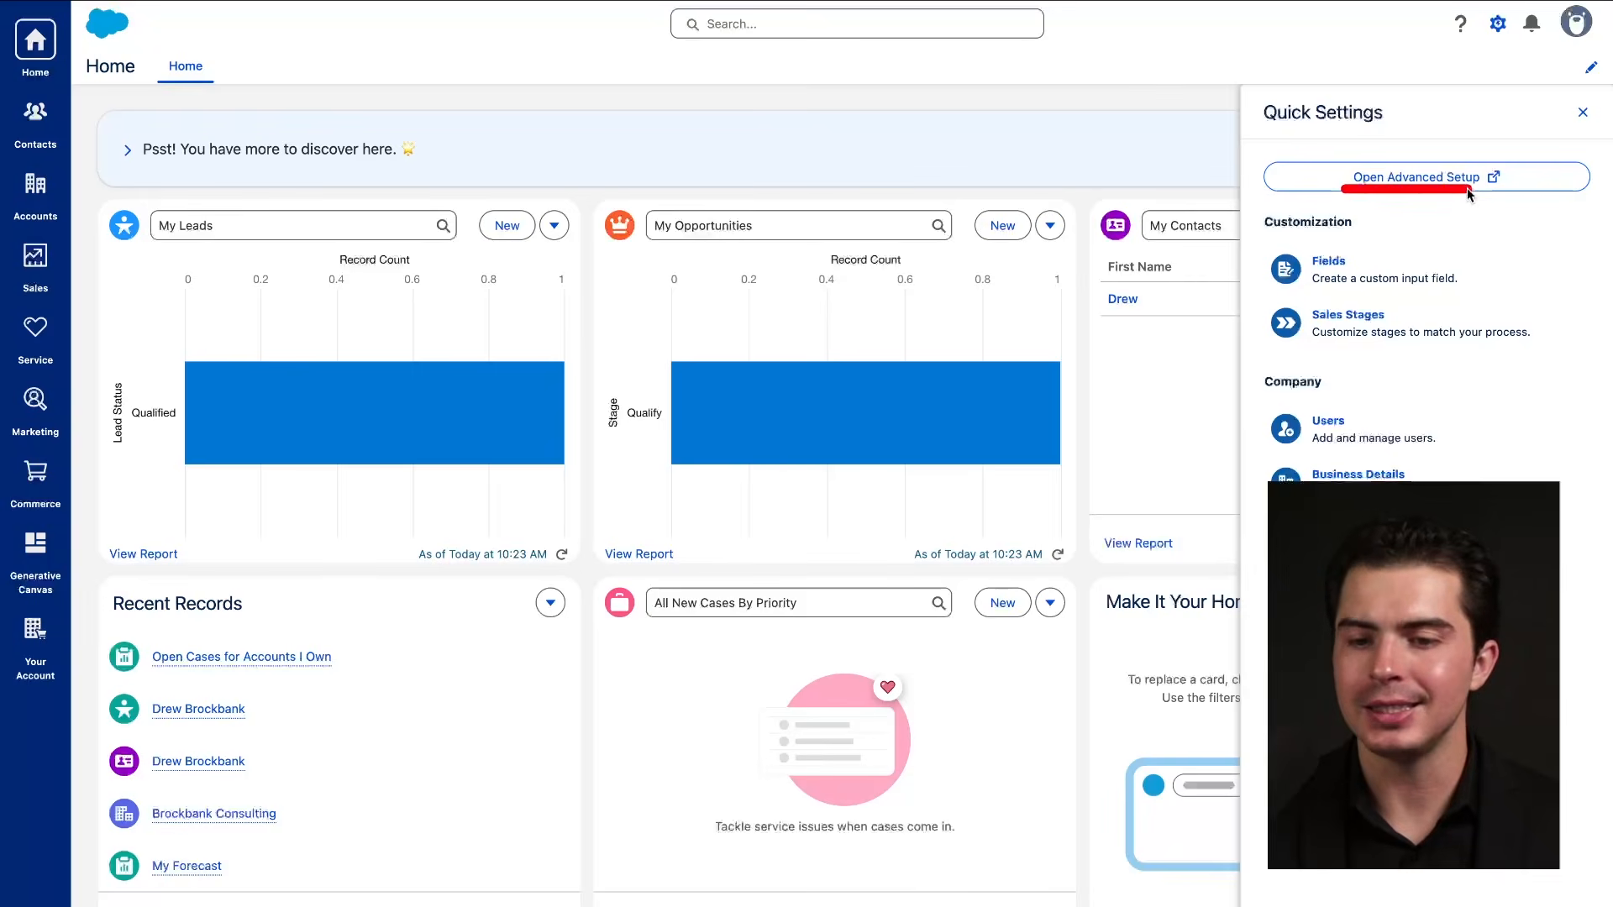
click(1328, 262)
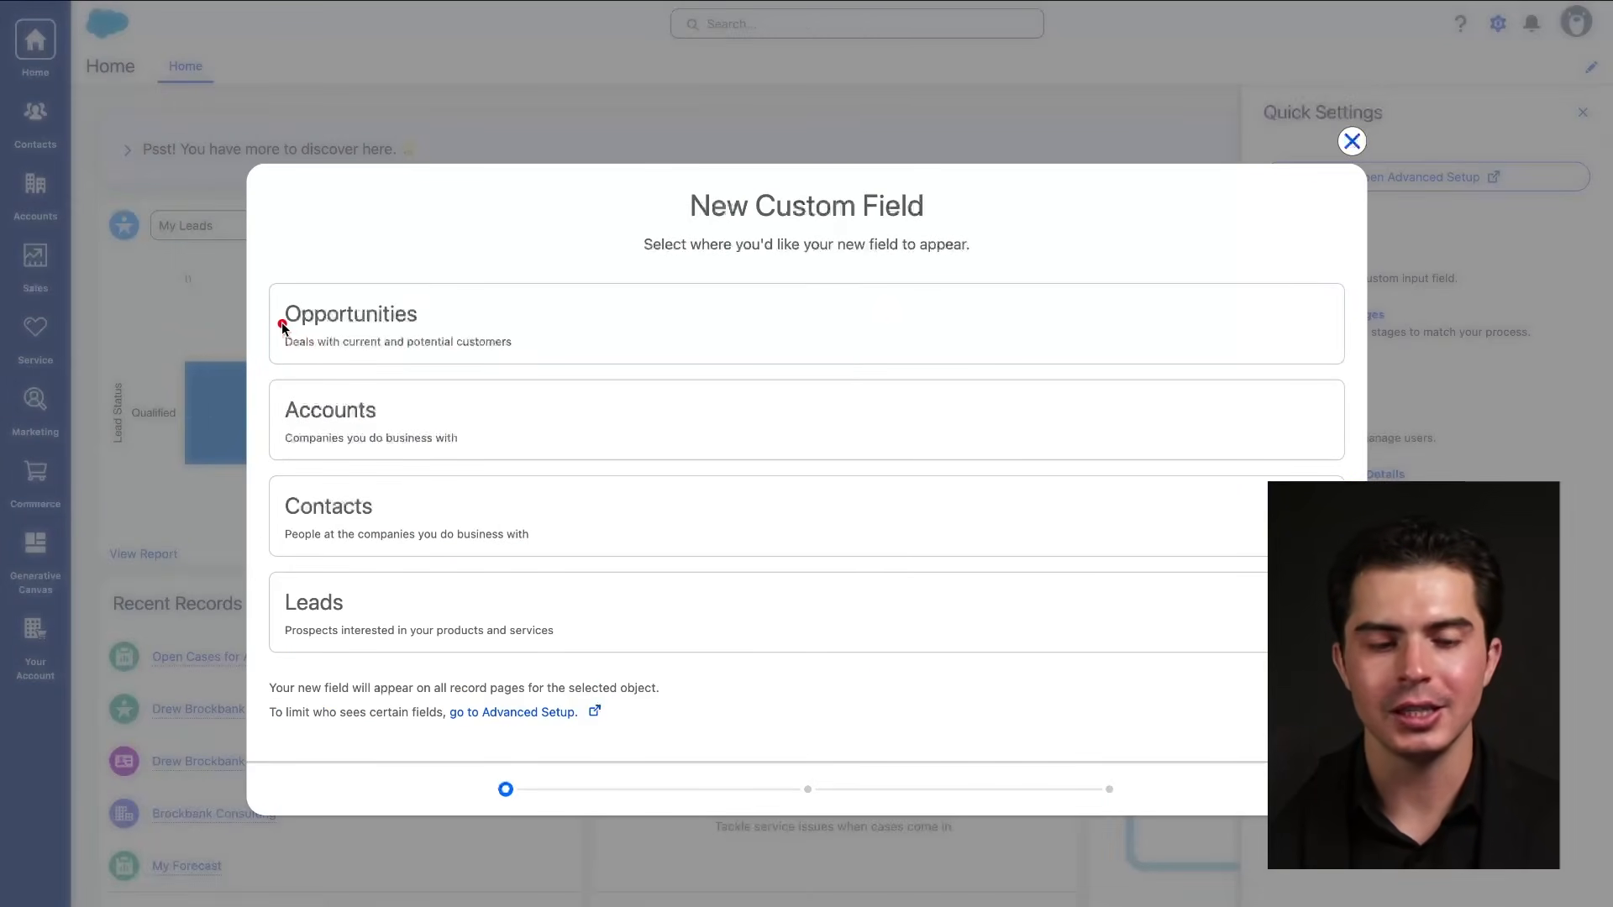
drag(279, 323, 418, 324)
drag(271, 431, 437, 432)
drag(289, 523, 363, 523)
drag(273, 630, 483, 632)
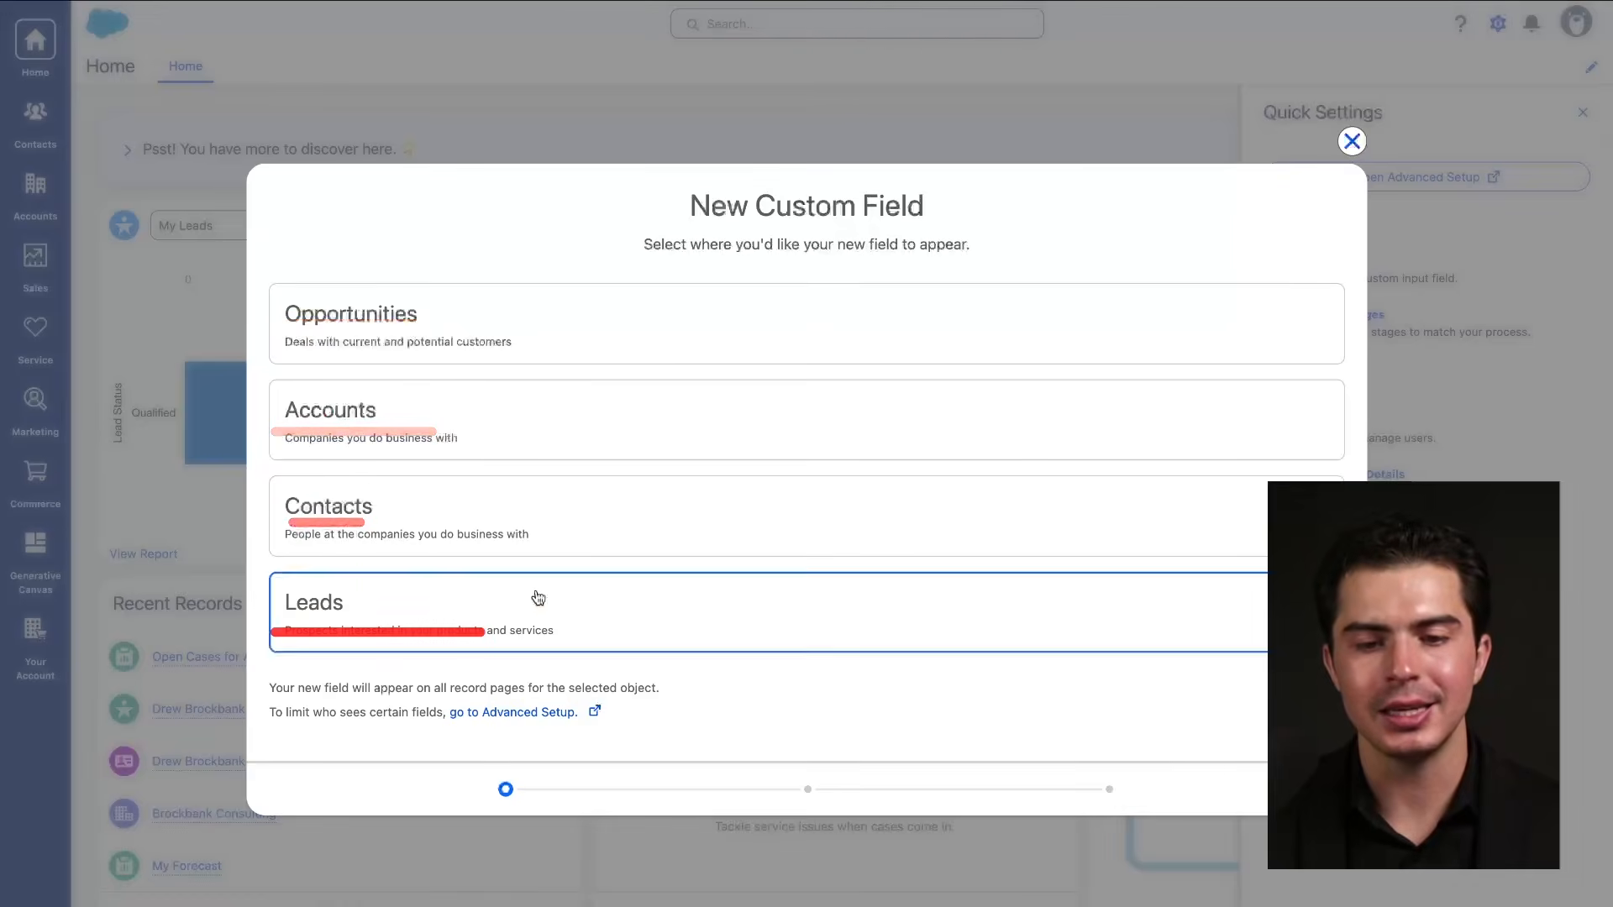
Close the custom field dialog without adding a field and open Advanced Setup in a new tab.
click(1352, 141)
drag(1356, 185, 1494, 189)
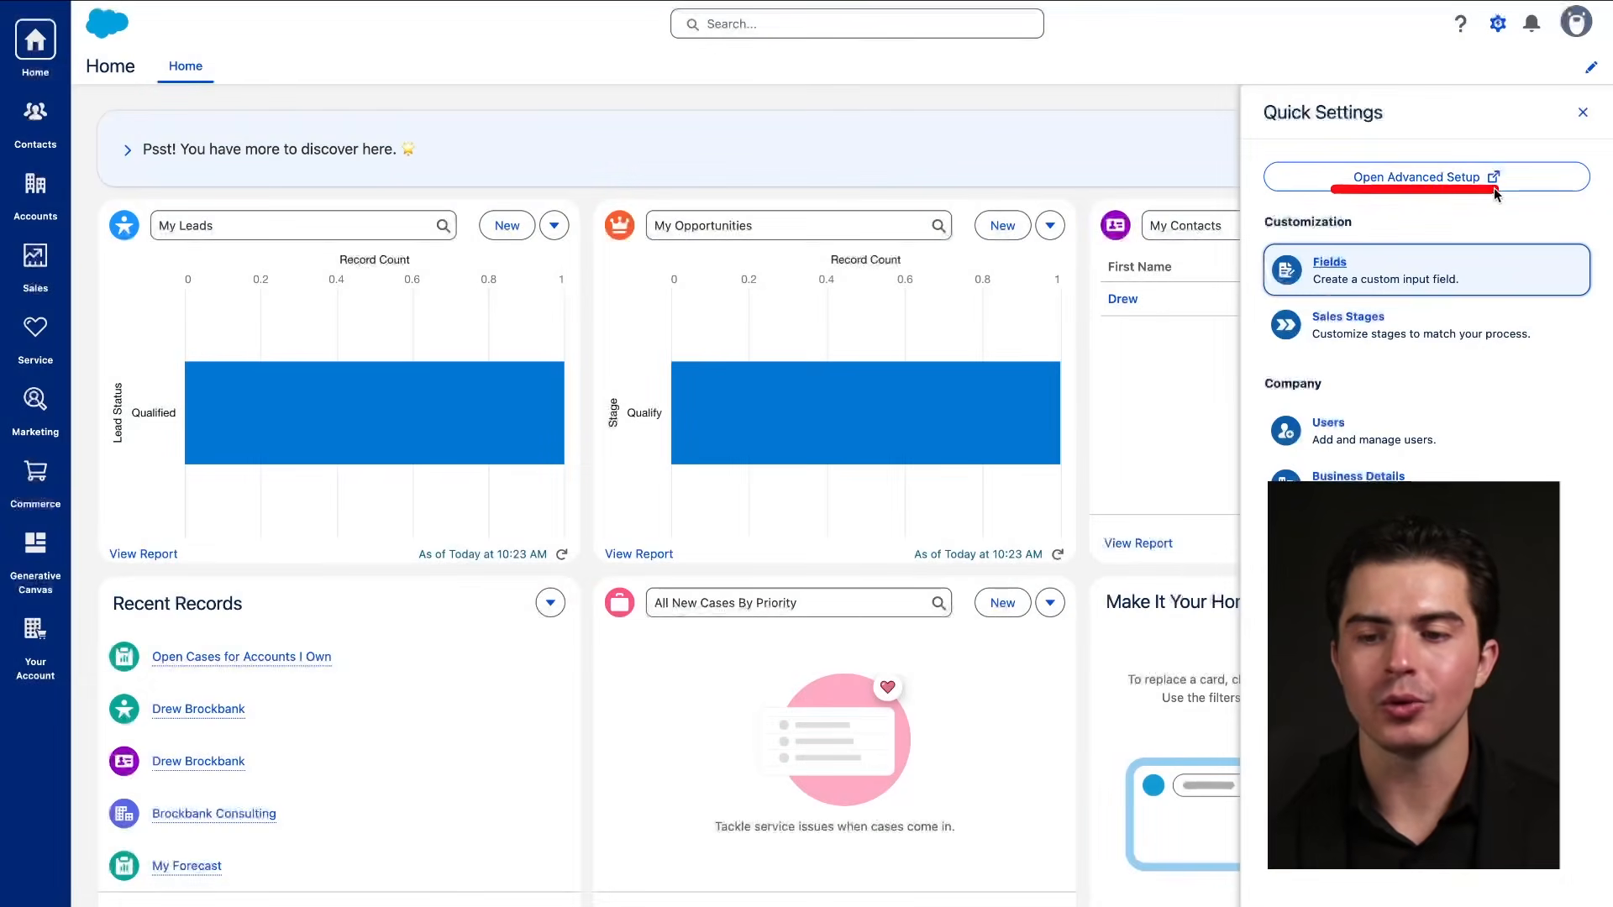
click(1469, 178)
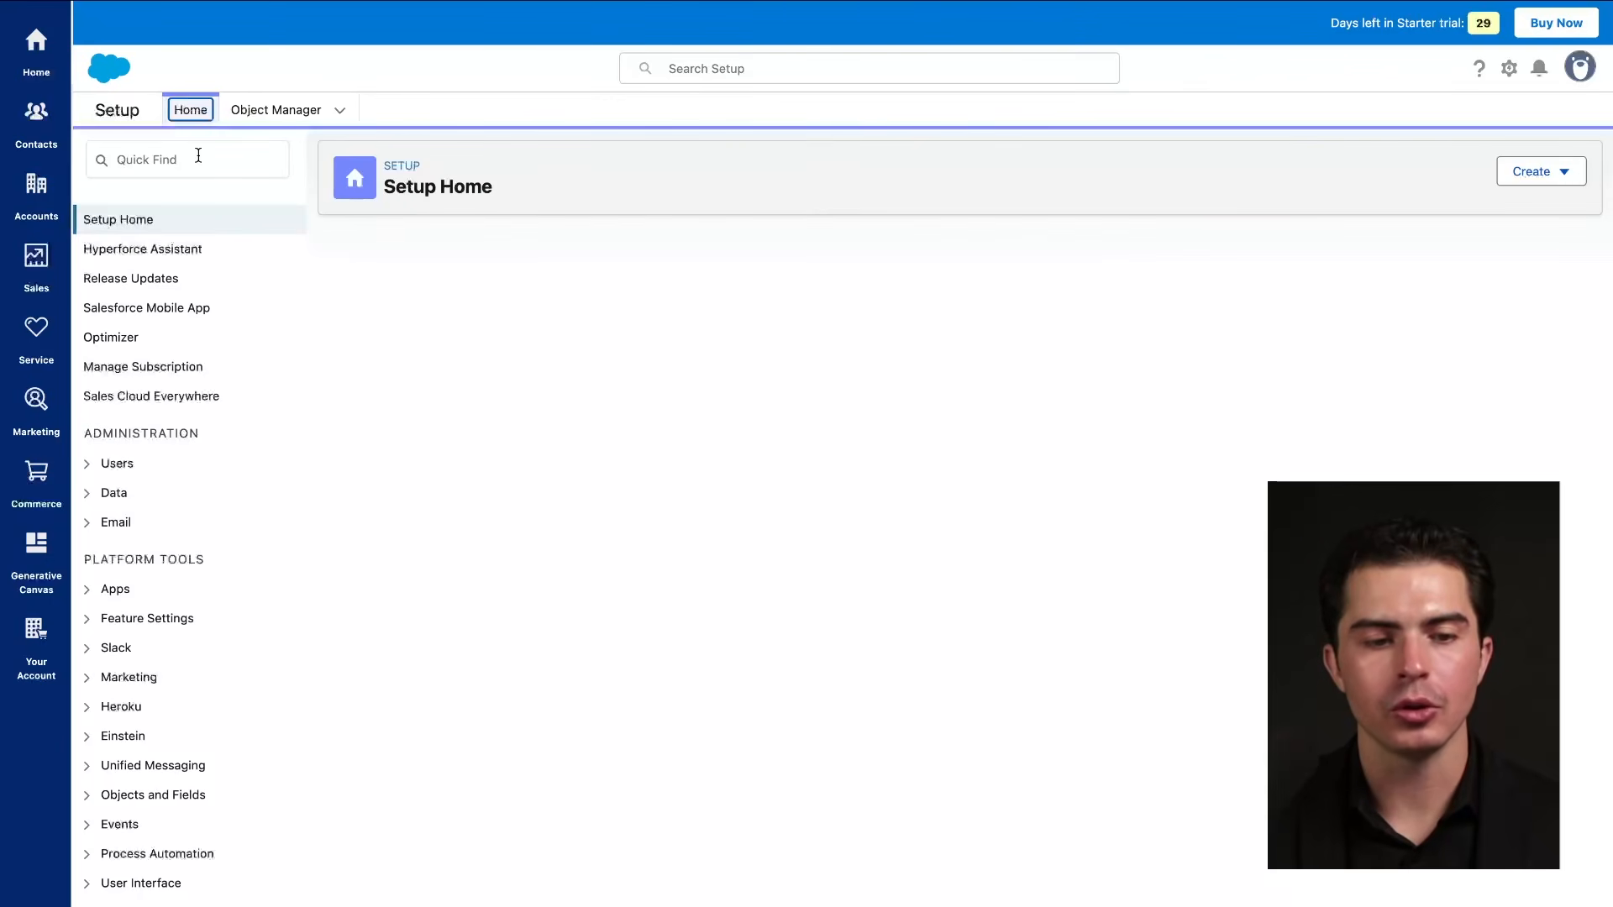
Filter Setup with 'object', then open the Account object from the Object Manager list.
click(199, 155)
text(o)
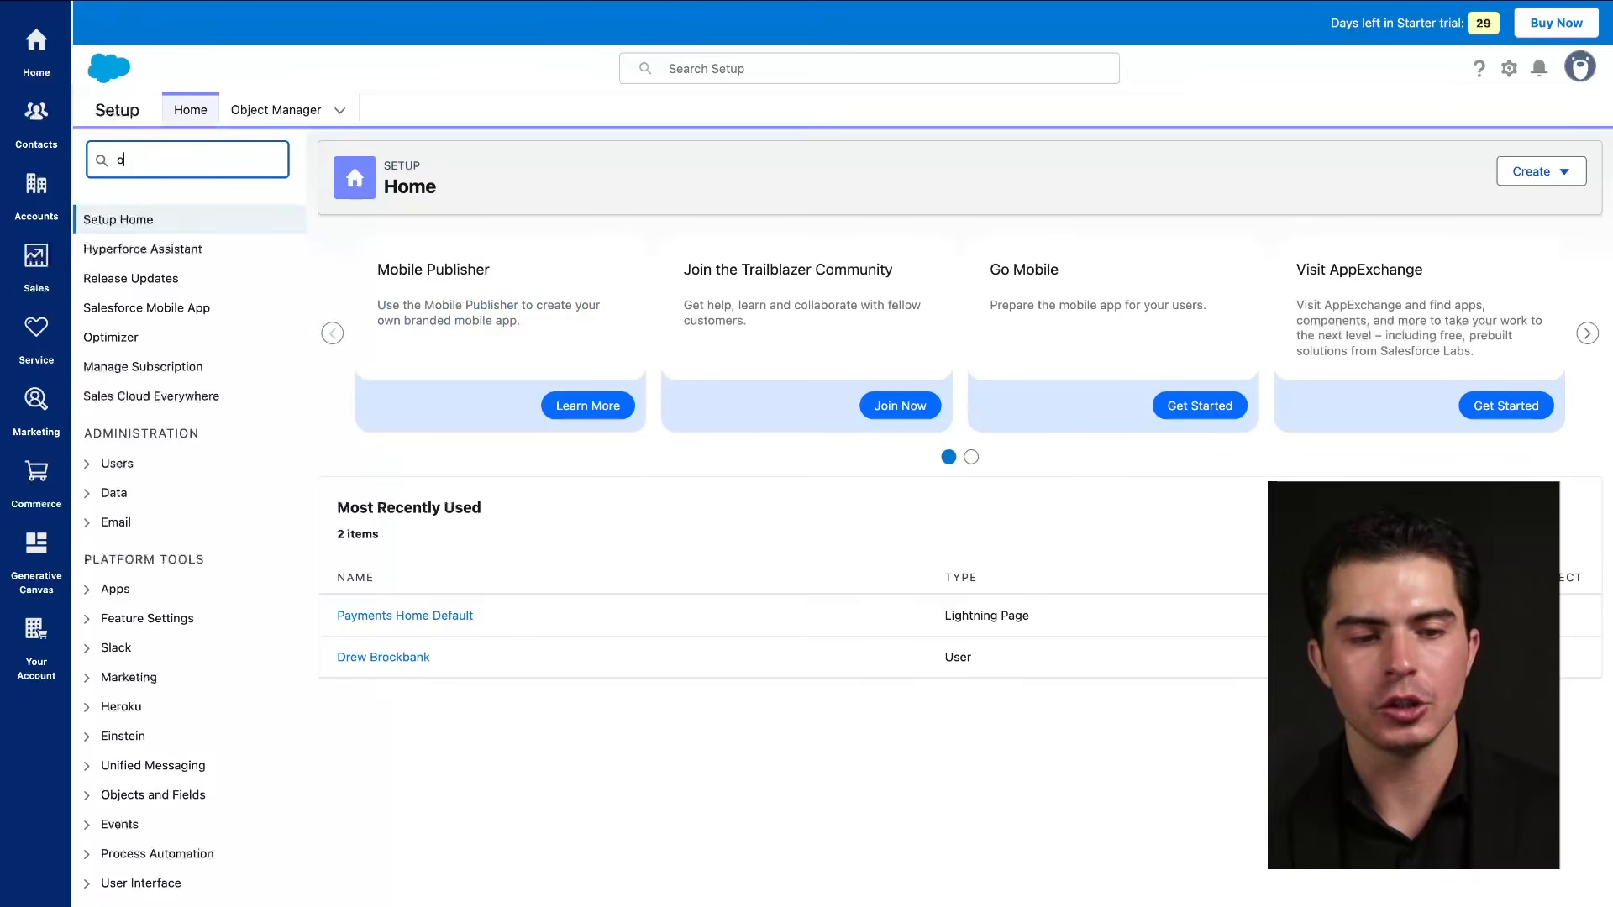
text(bject)
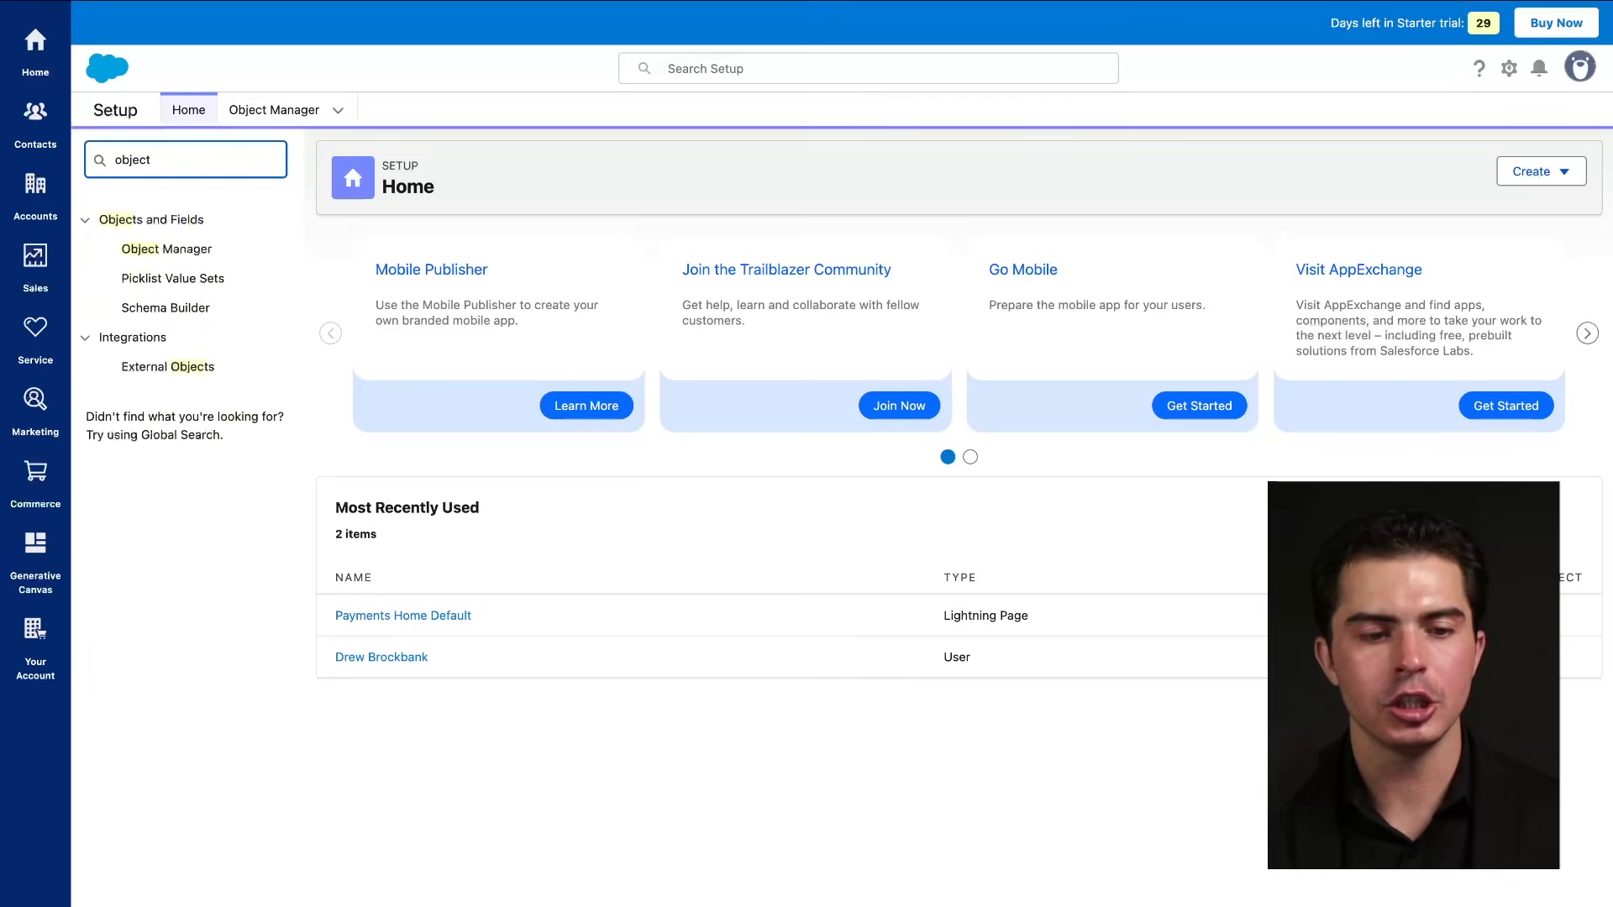
click(198, 251)
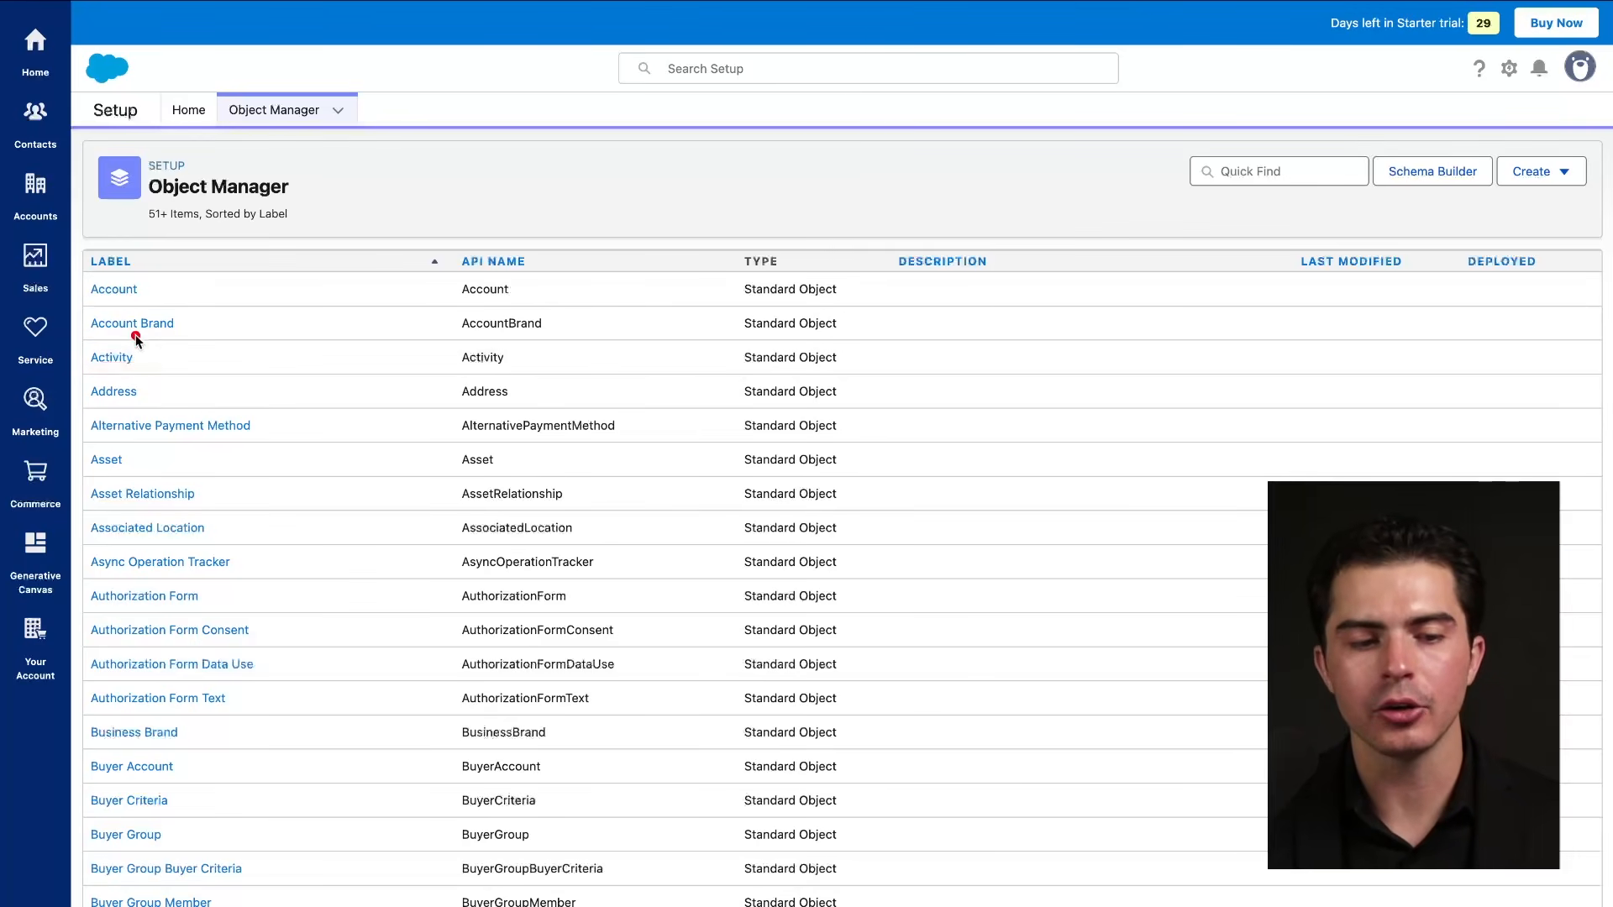
click(109, 292)
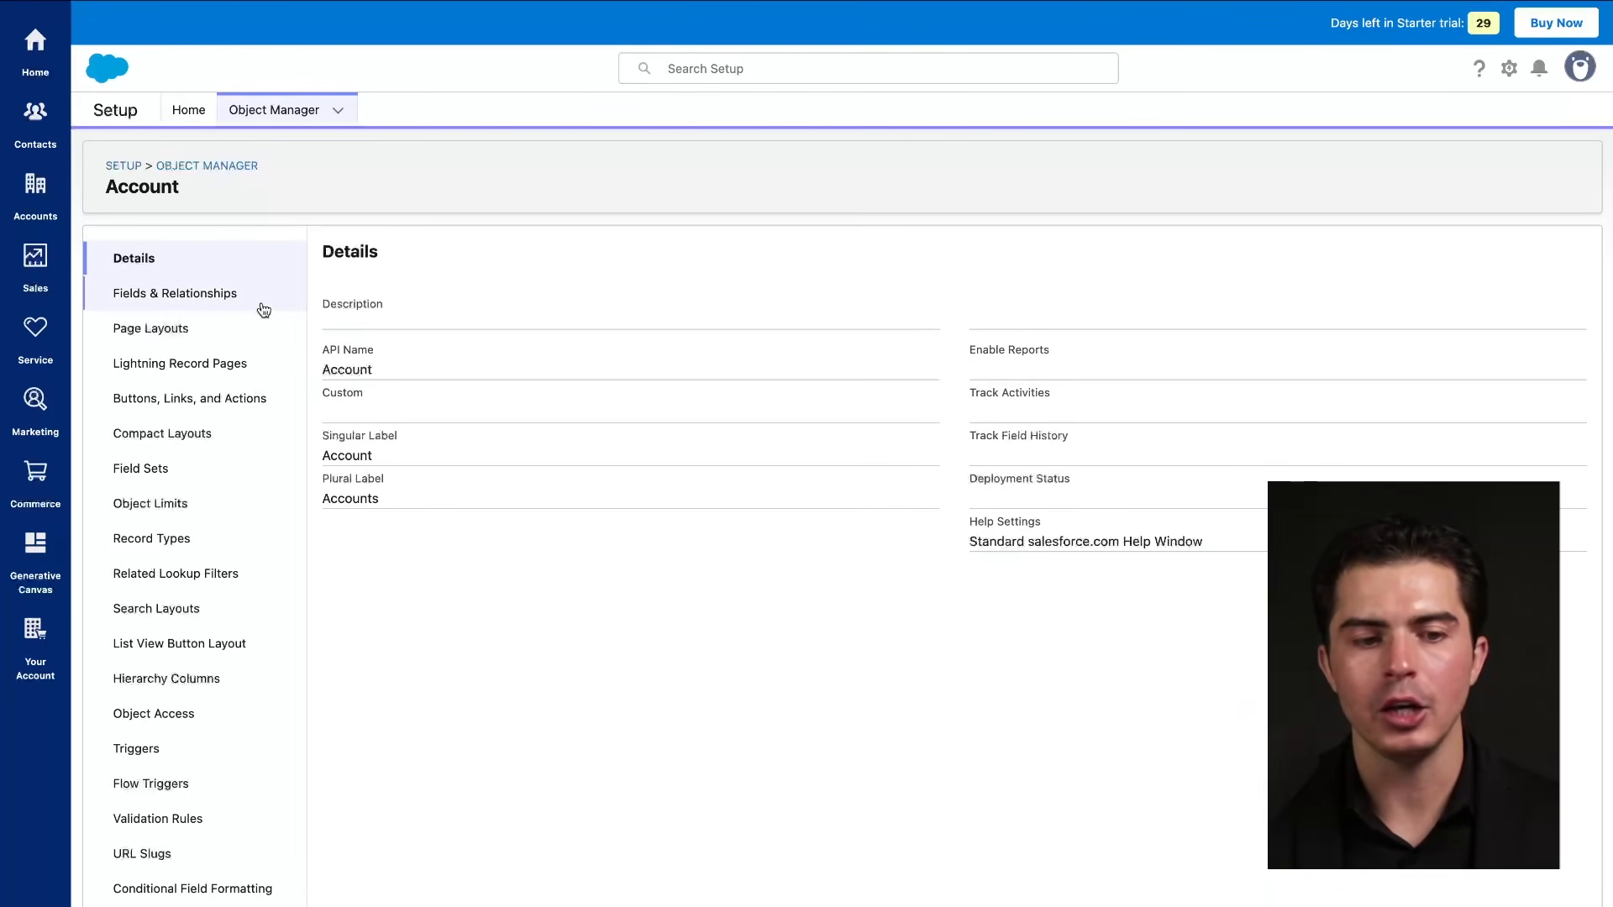
Show the Account's two page layouts, Account Layout and Commerce Account Layout.
click(159, 334)
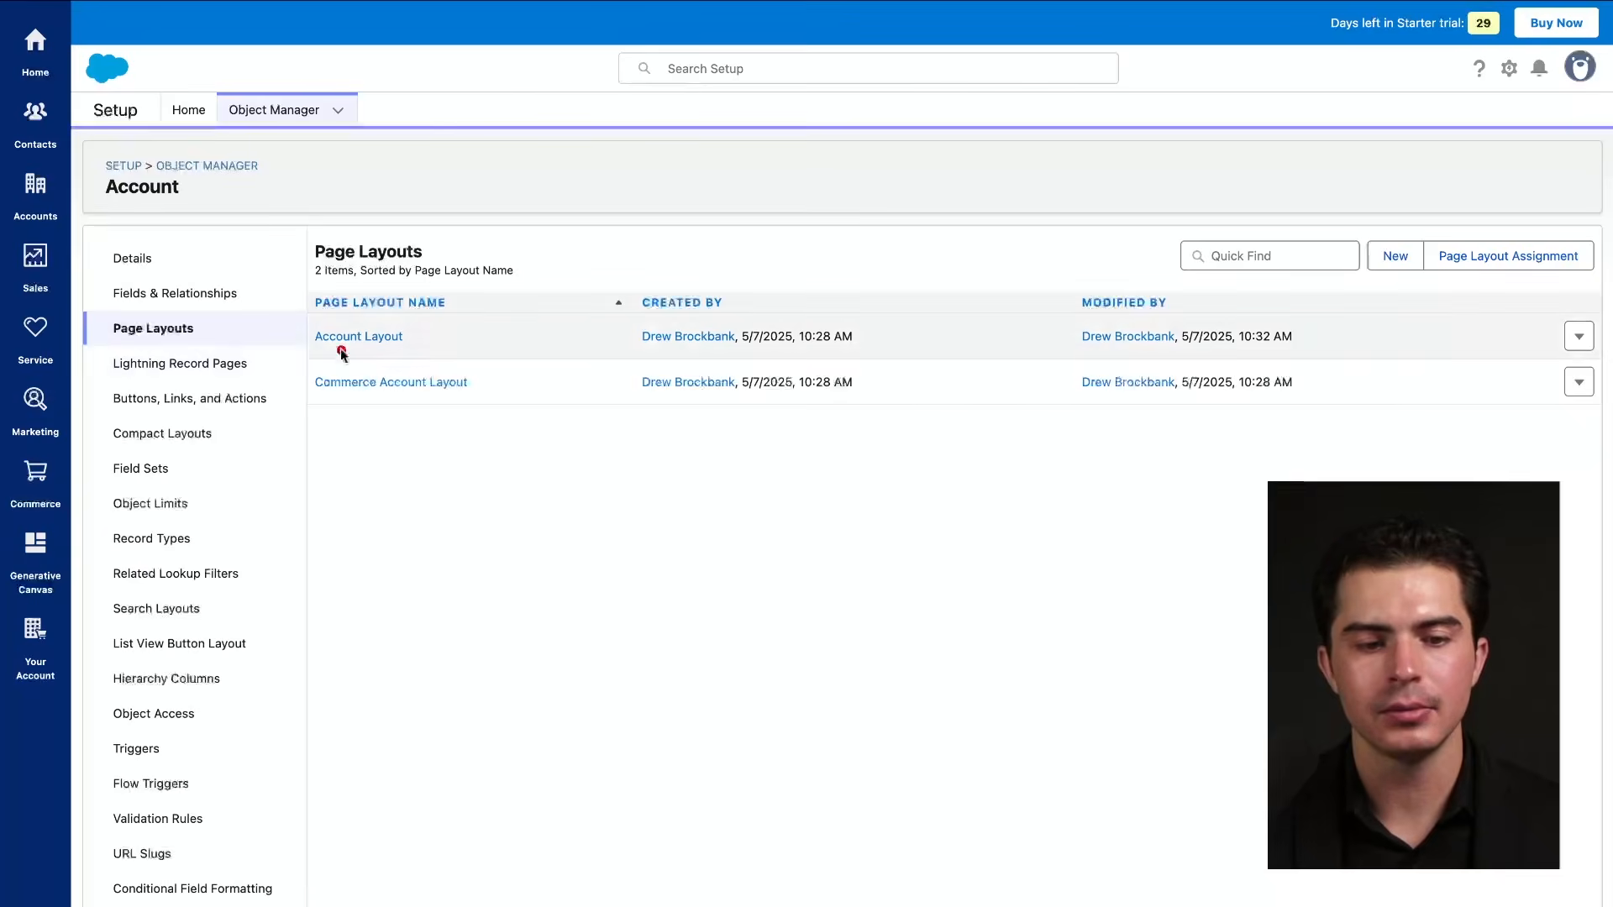
drag(312, 348, 409, 349)
drag(315, 393, 462, 394)
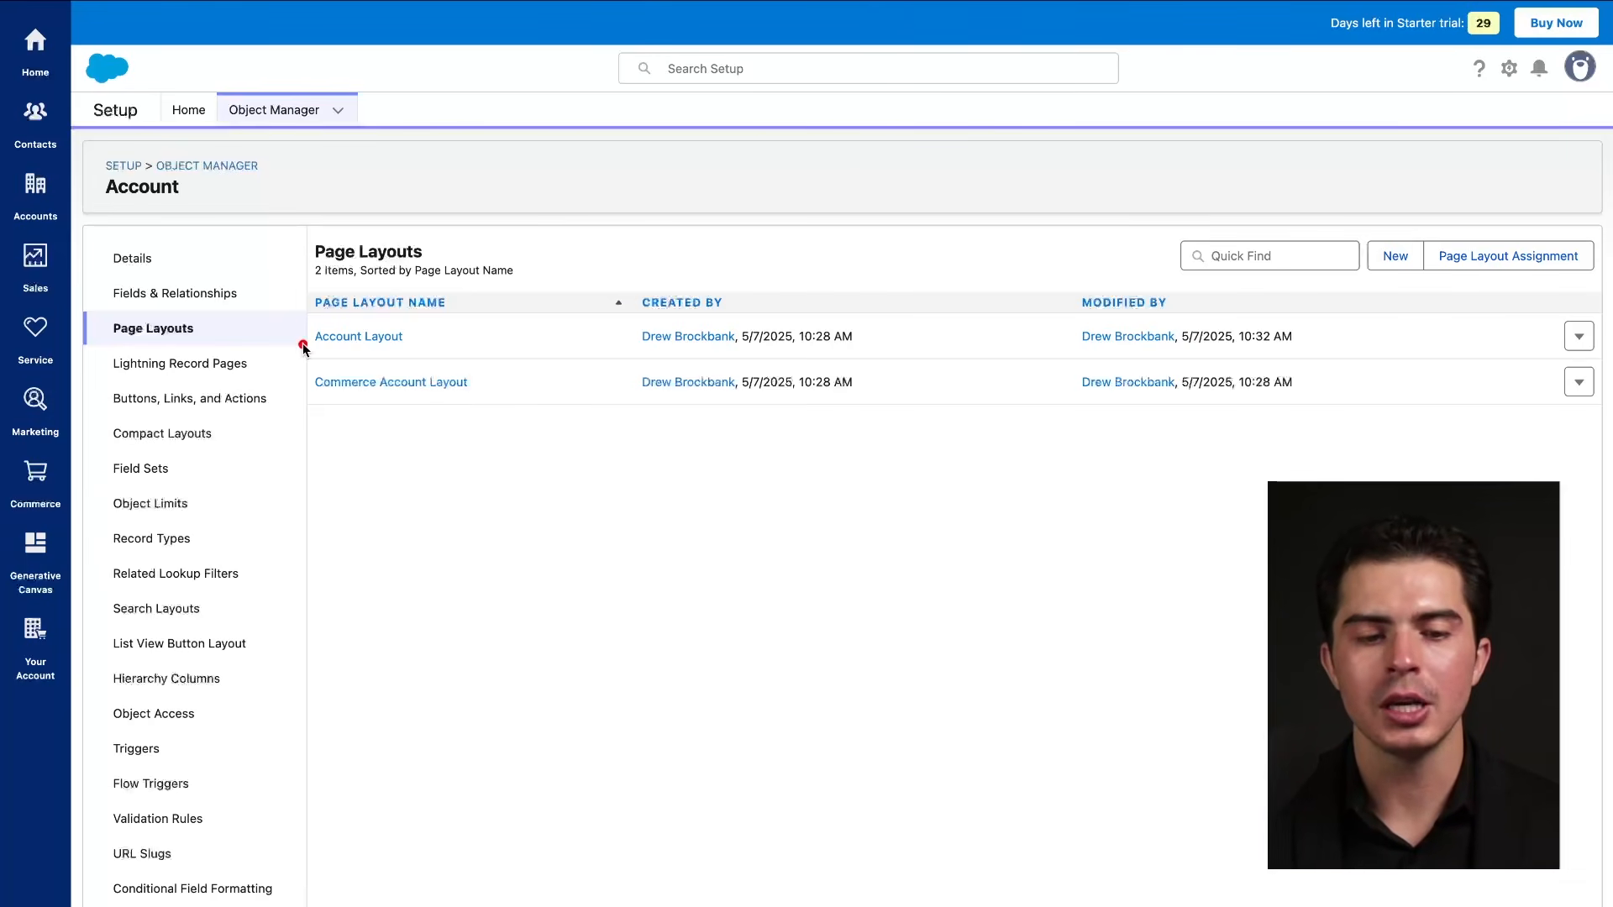
drag(301, 345, 397, 347)
drag(316, 390, 492, 390)
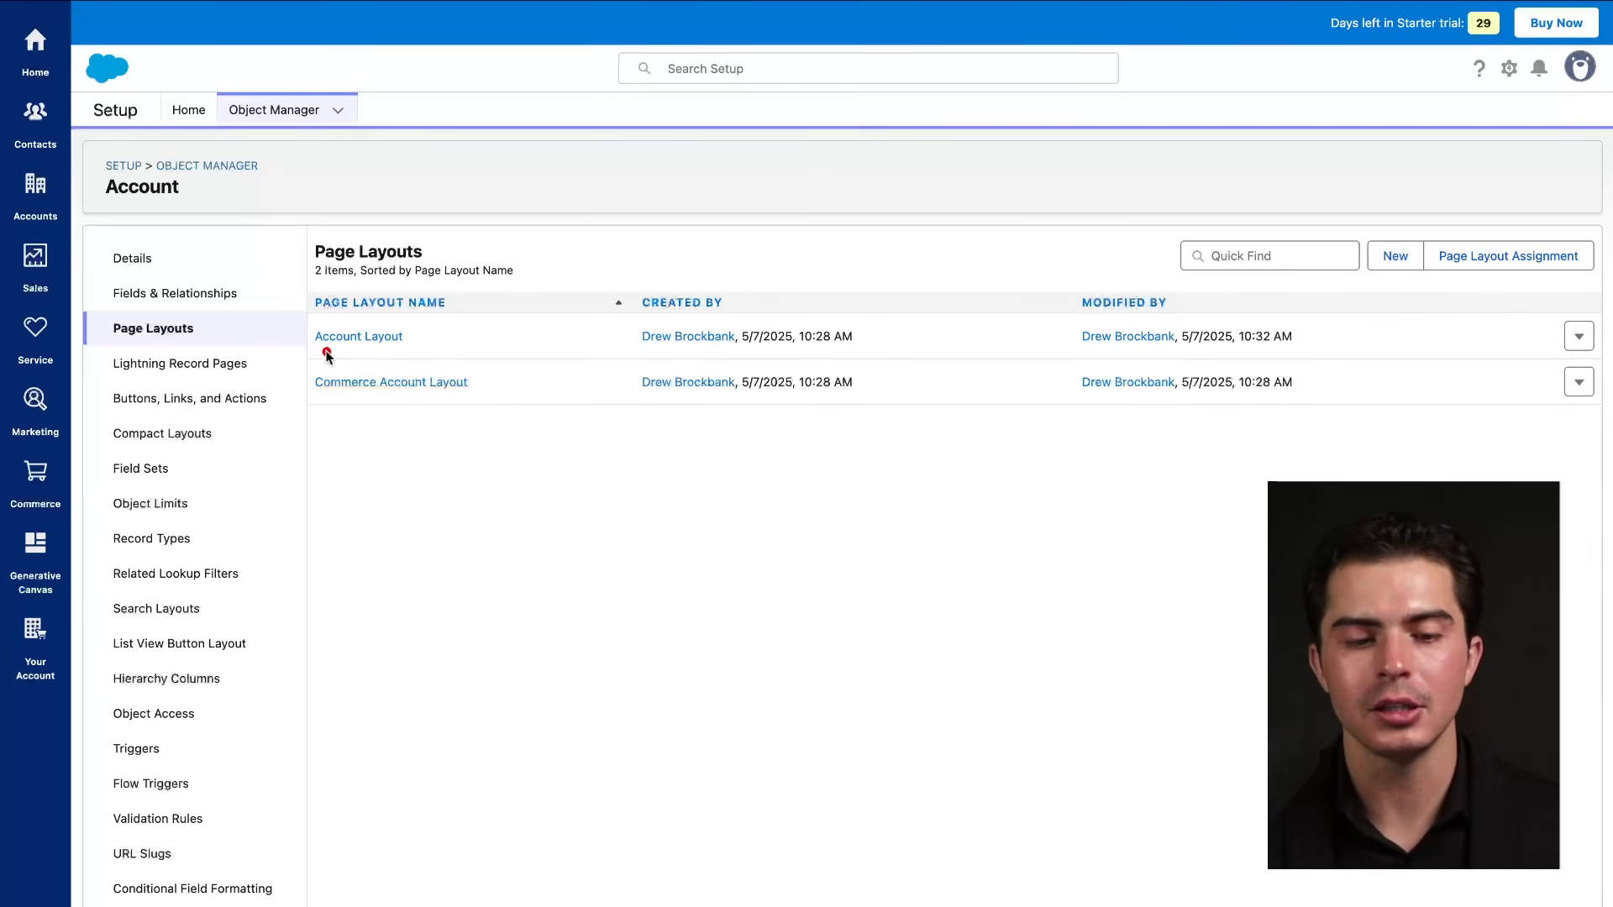
drag(311, 346, 445, 347)
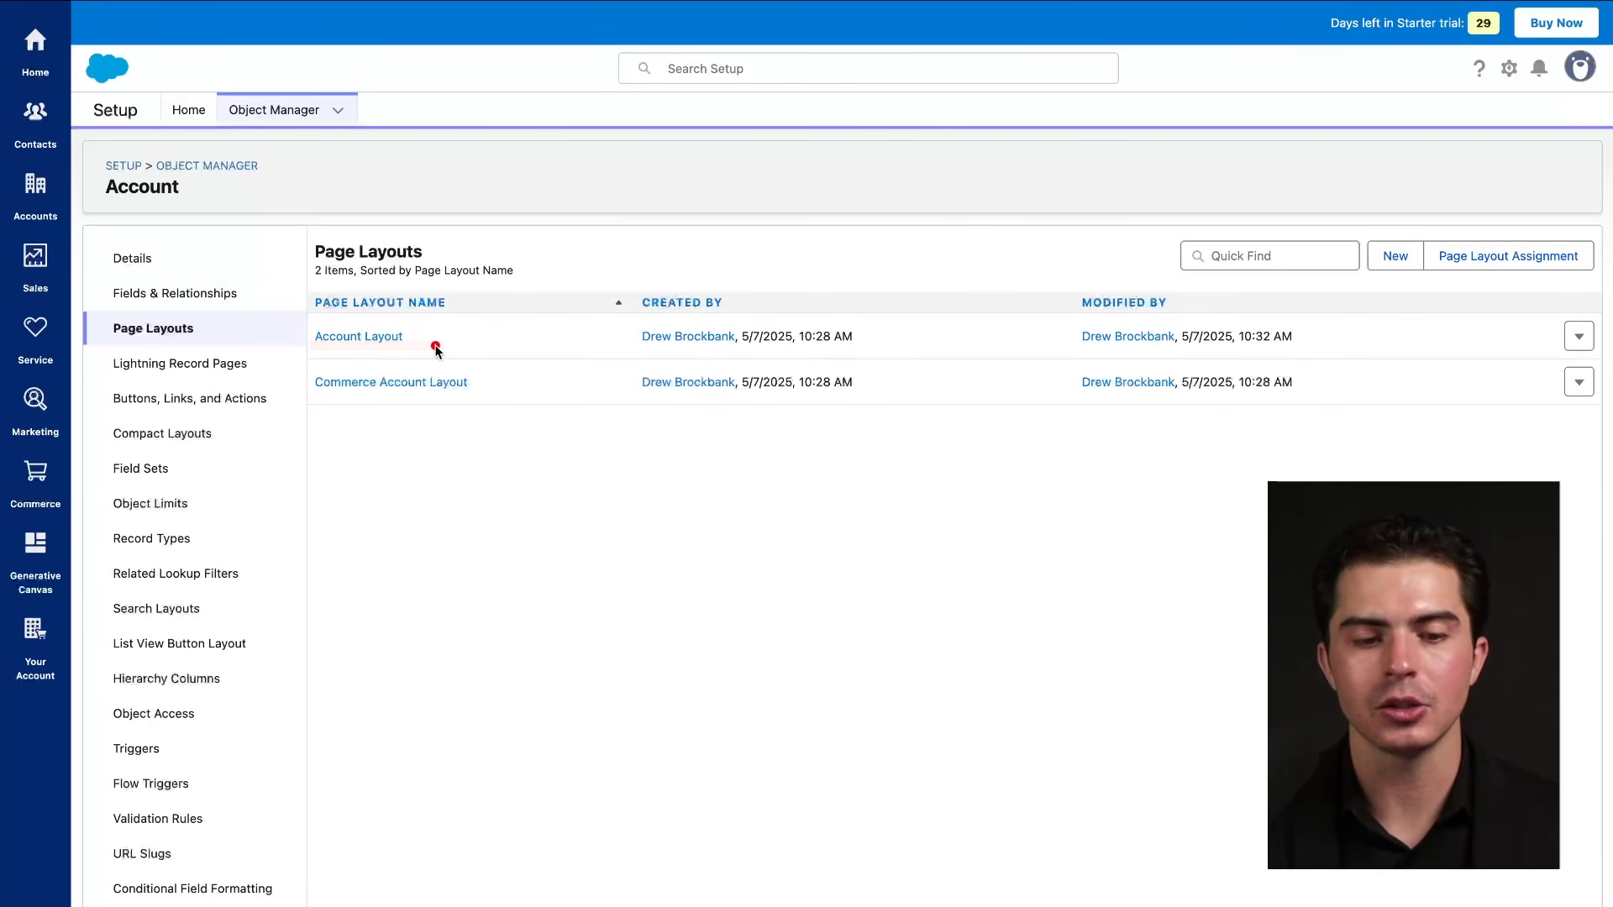
drag(309, 348, 471, 349)
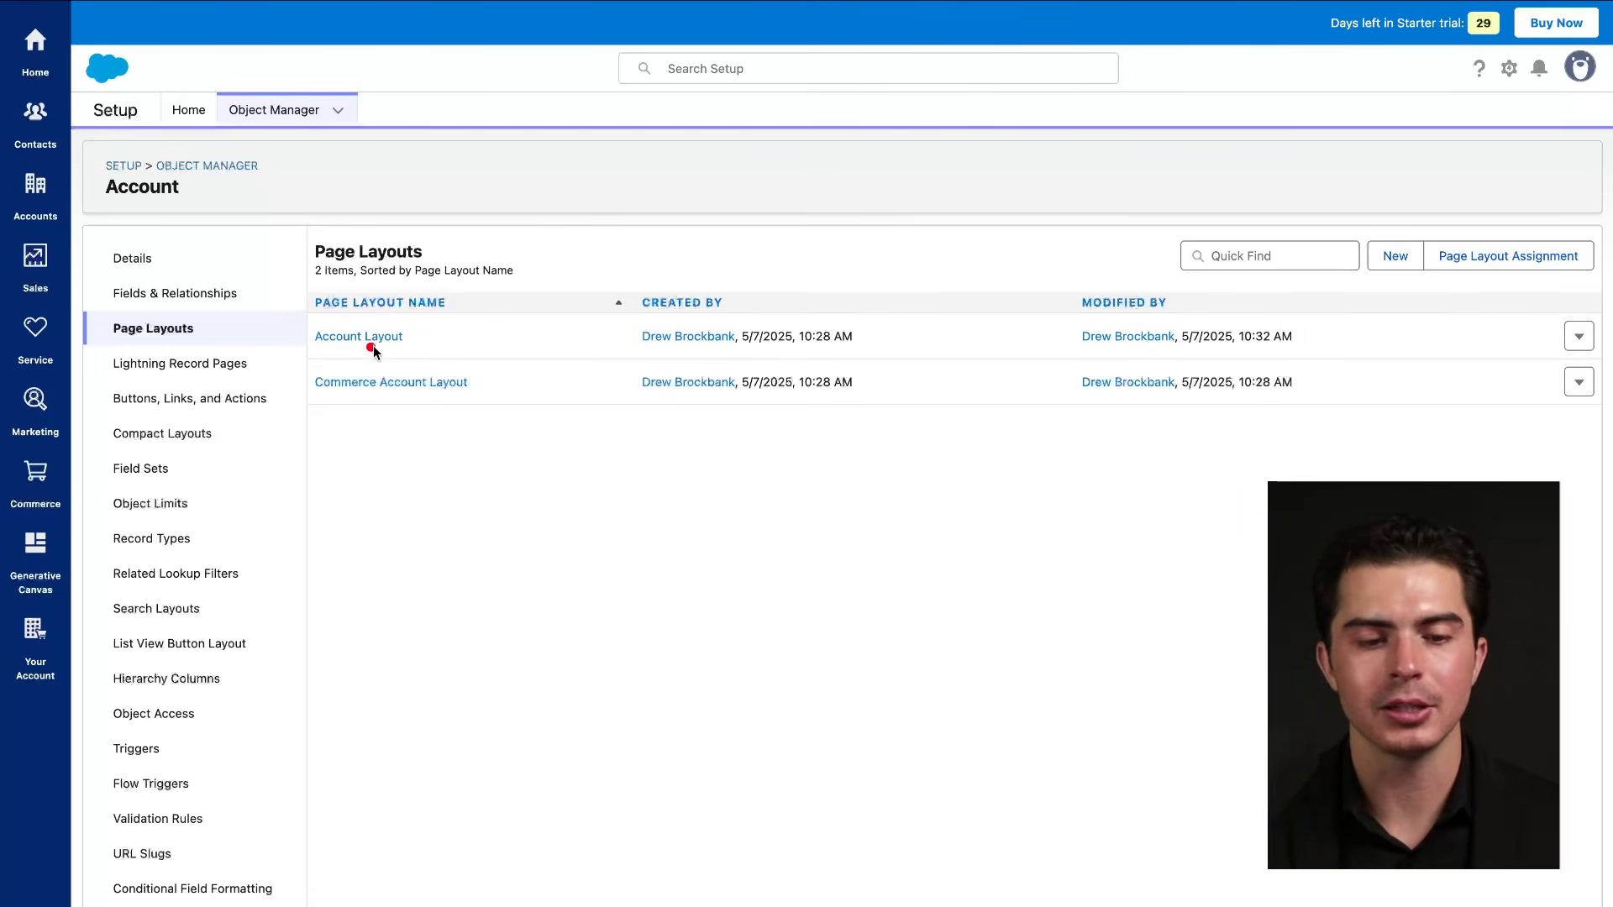
mouse_move(325, 354)
mouse_down()
mouse_move(375, 354)
mouse_move(432, 387)
mouse_up()
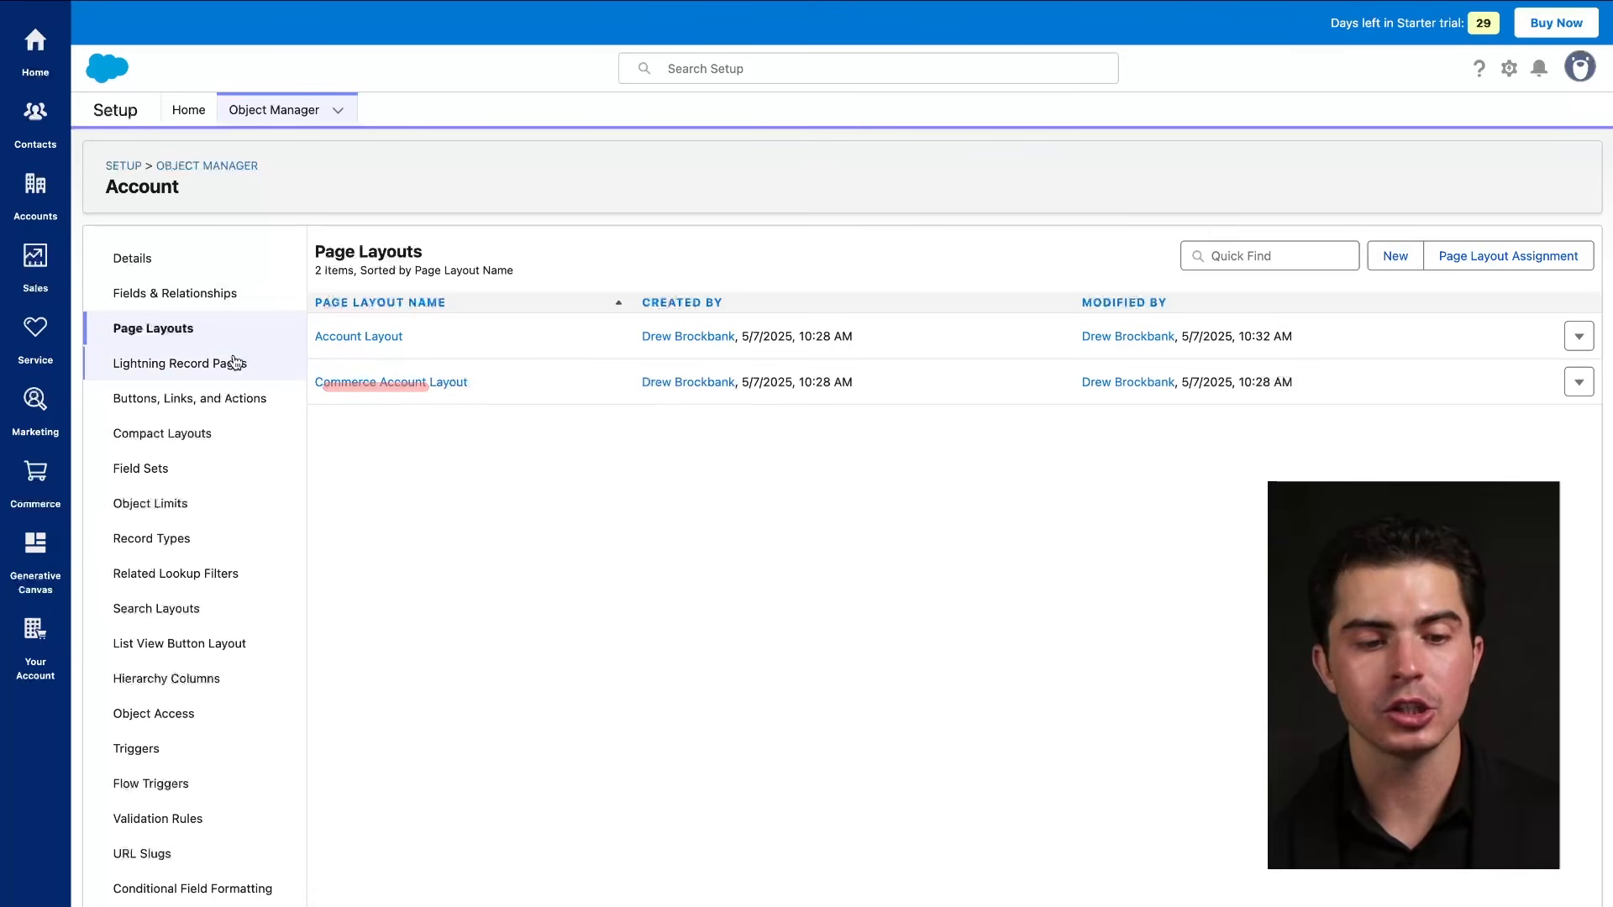
List the Account's Fields & Relationships, noting where deleted fields are kept.
click(203, 294)
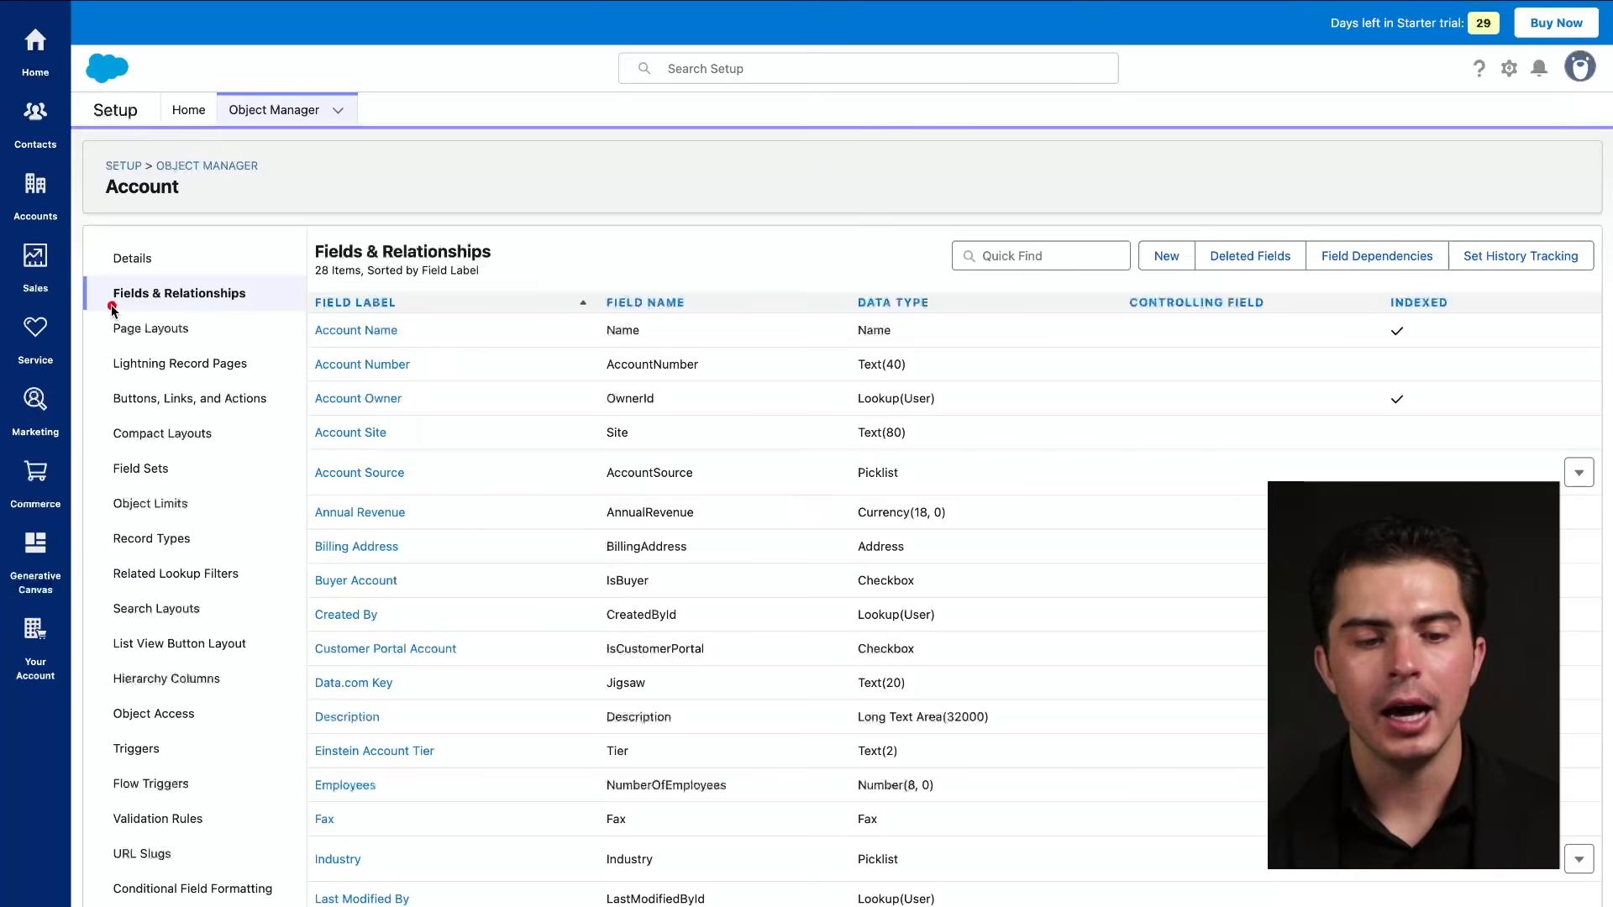
drag(108, 305, 296, 305)
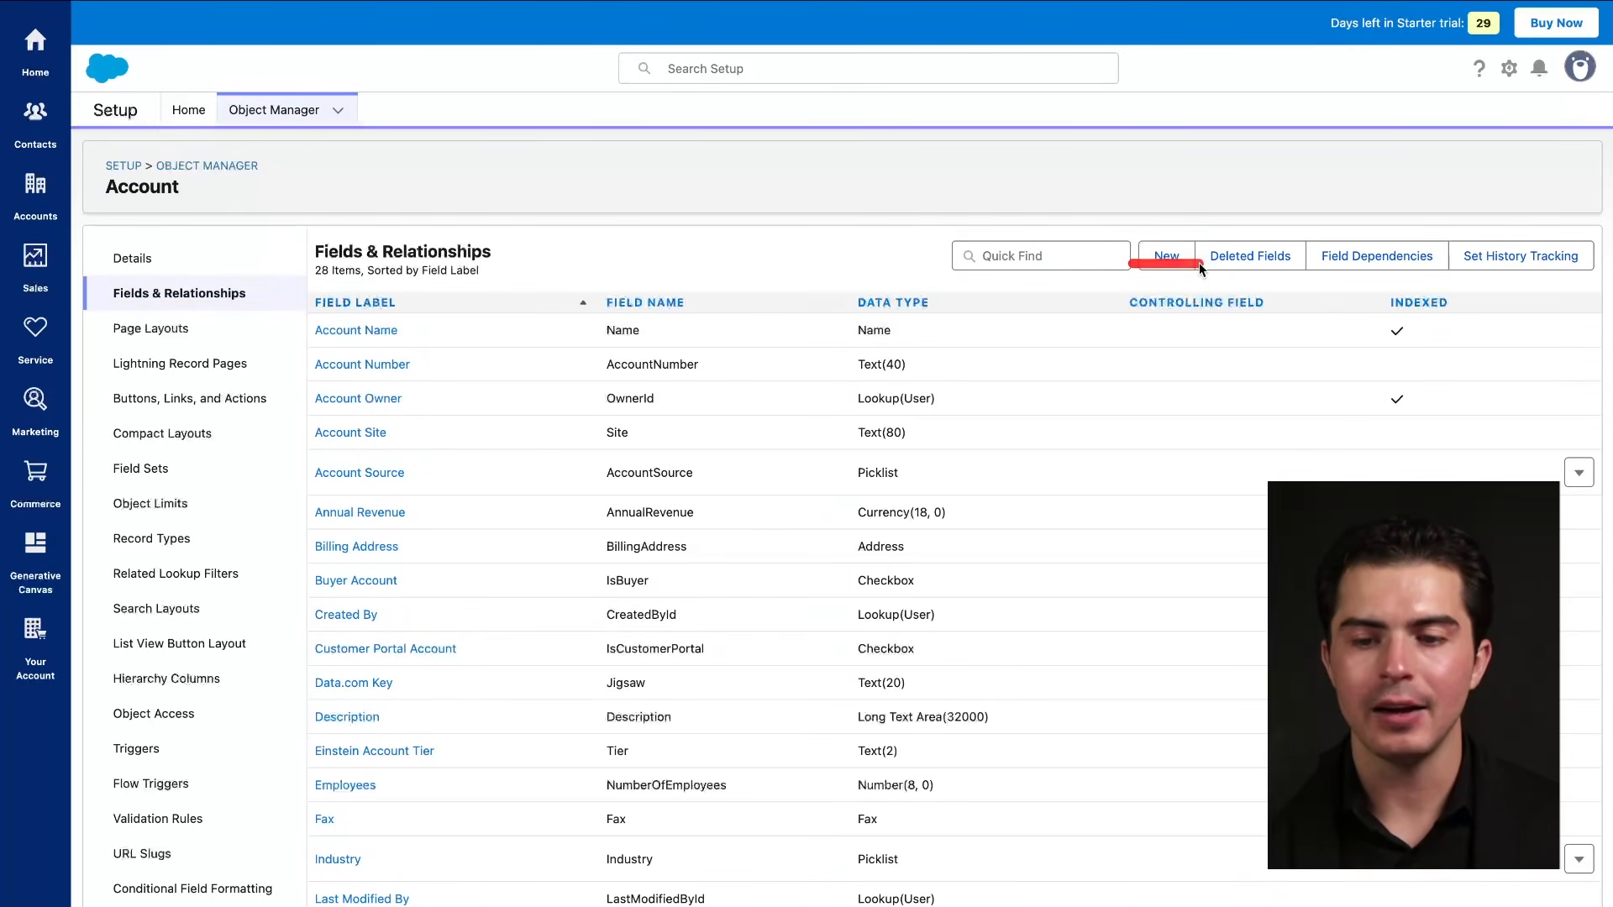
drag(1226, 271, 1315, 272)
scroll(982, 481, down, 5)
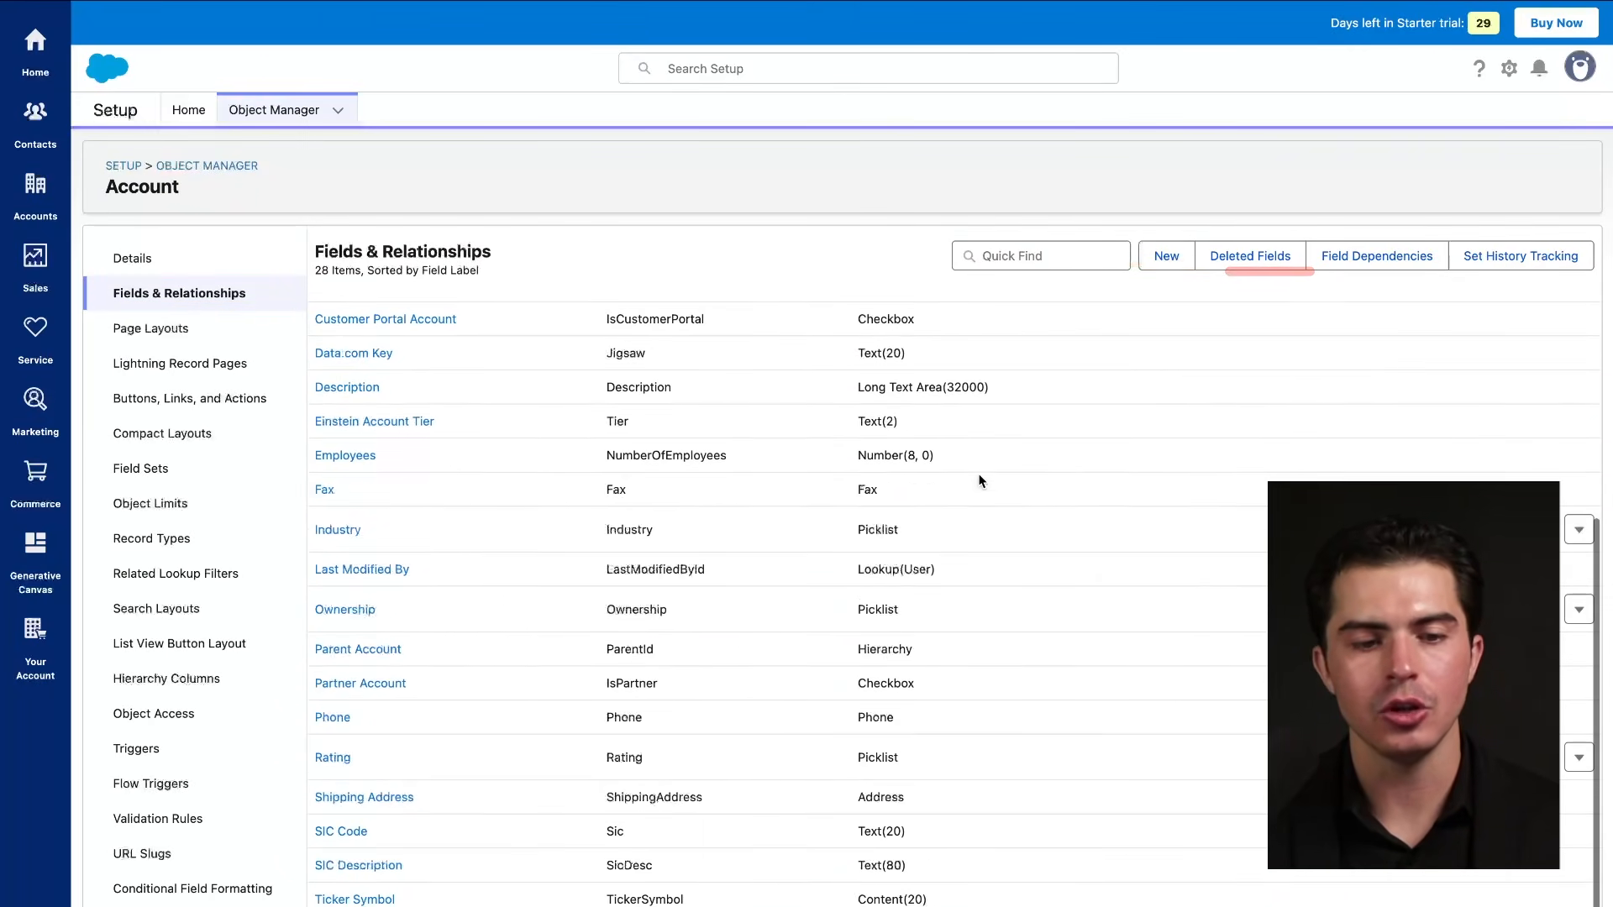
scroll(756, 462, up, 5)
View the Account Record Page among Lightning Record Pages, then the Buttons, Links, and Actions list.
click(182, 374)
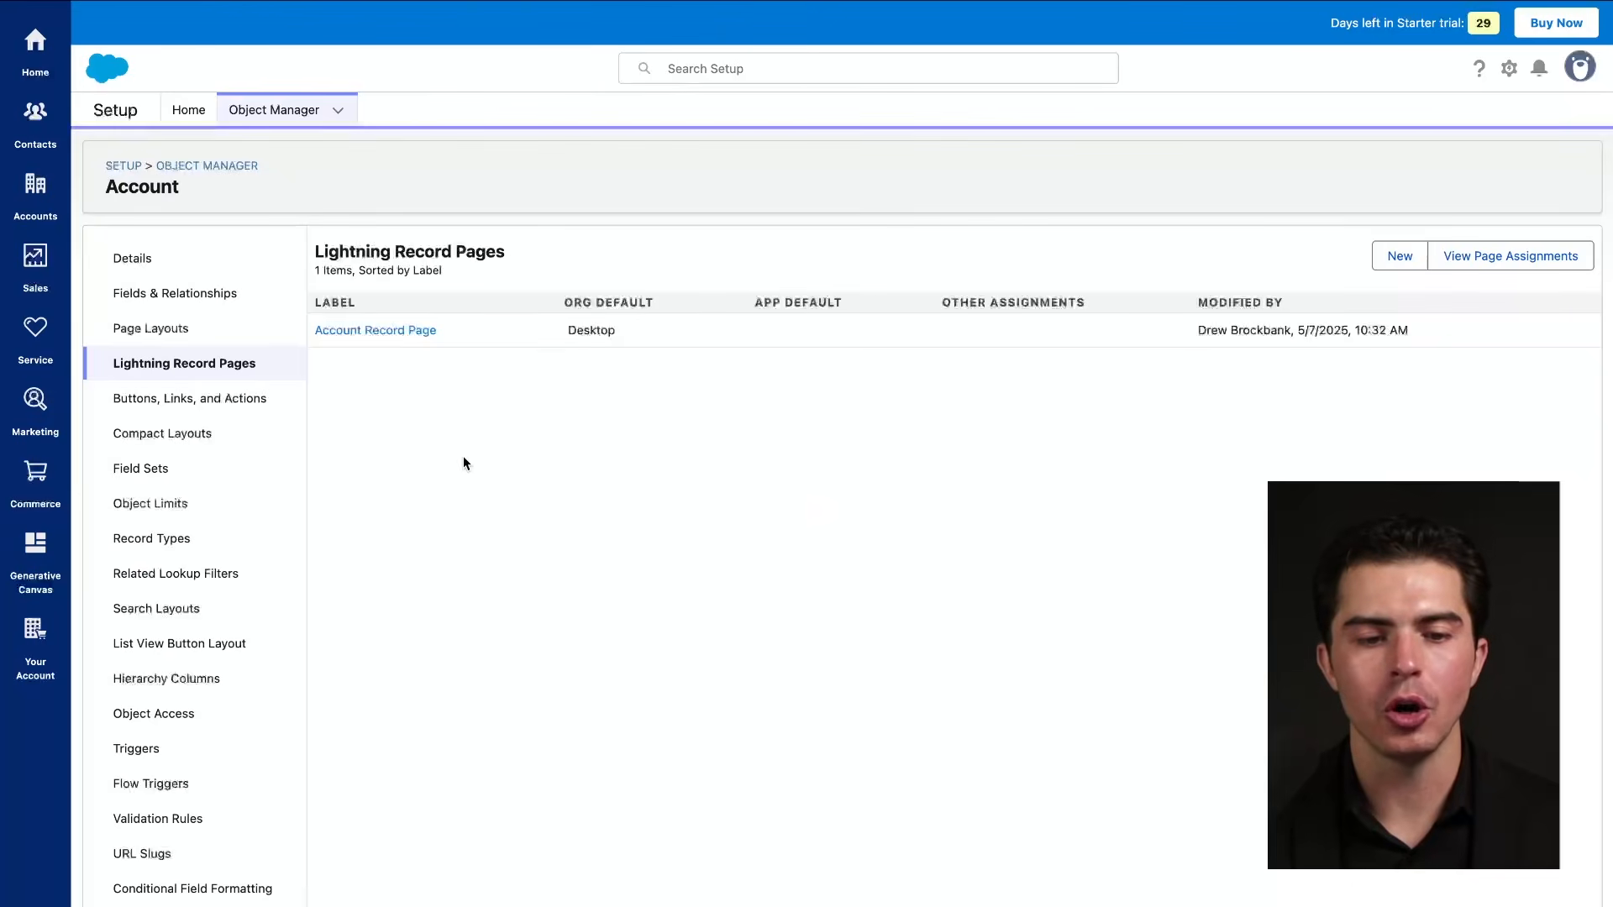
click(420, 334)
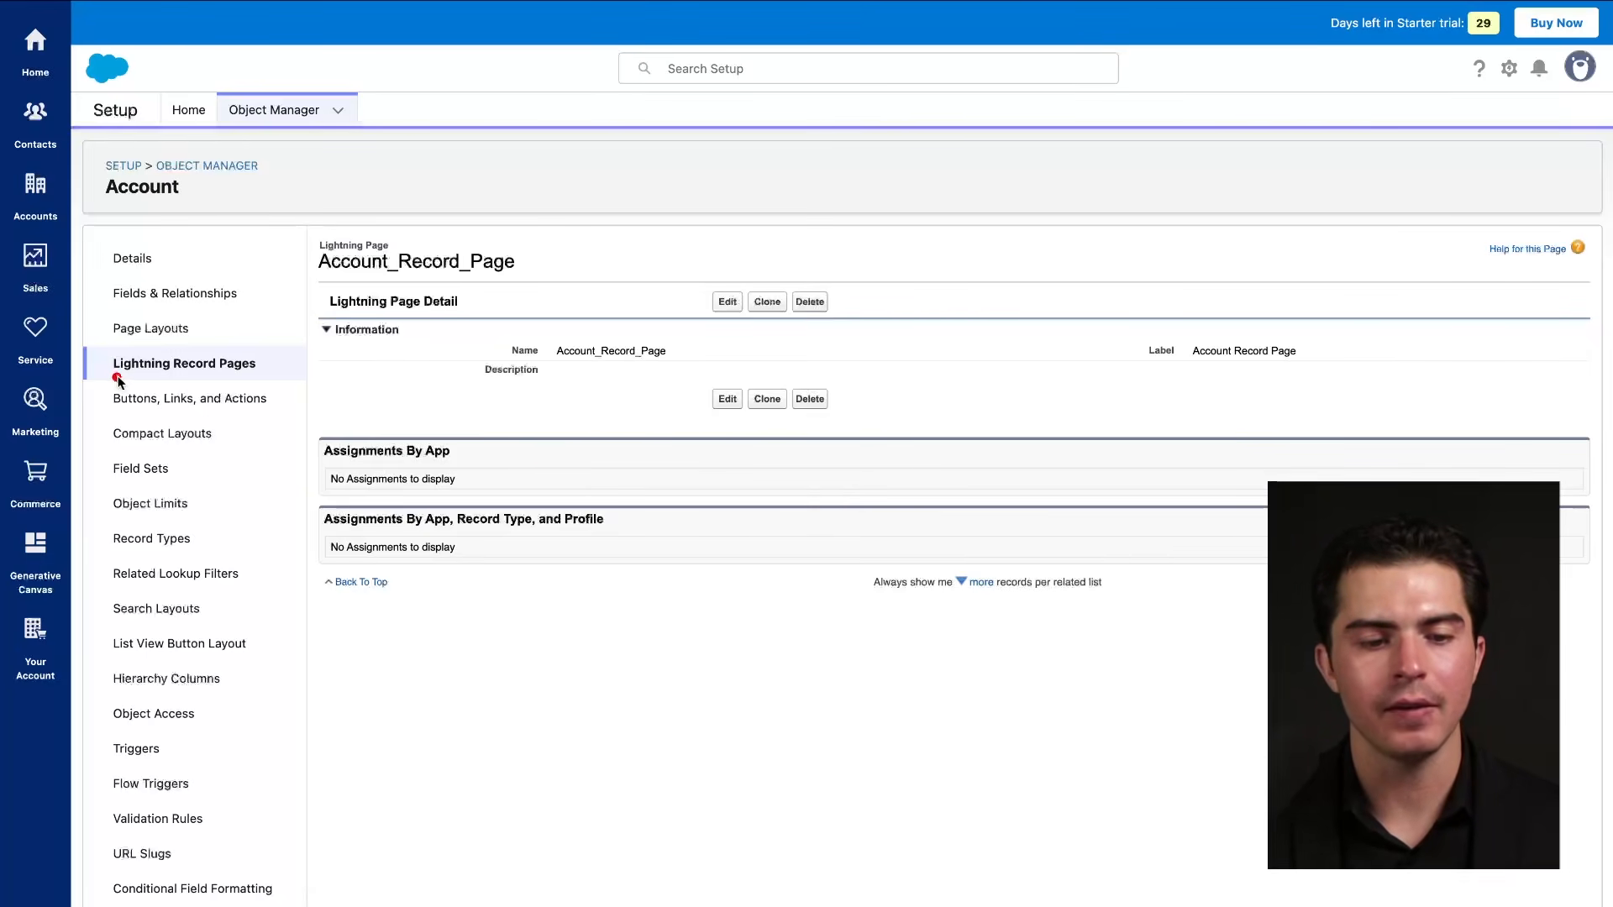
click(185, 397)
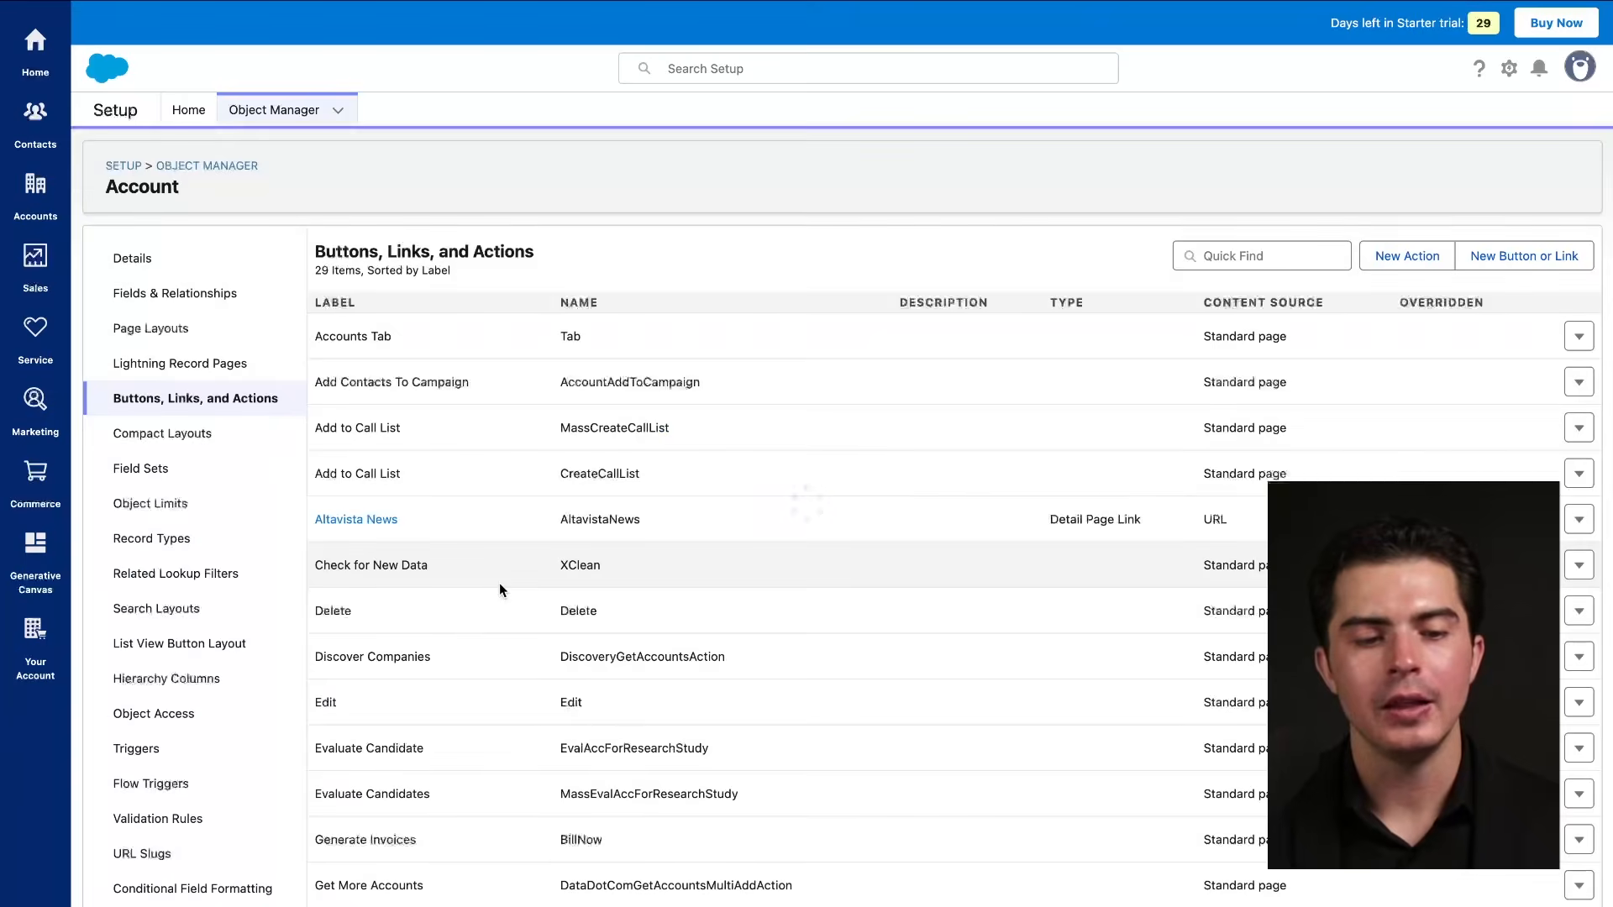
scroll(546, 656, down, 8)
scroll(546, 656, up, 6)
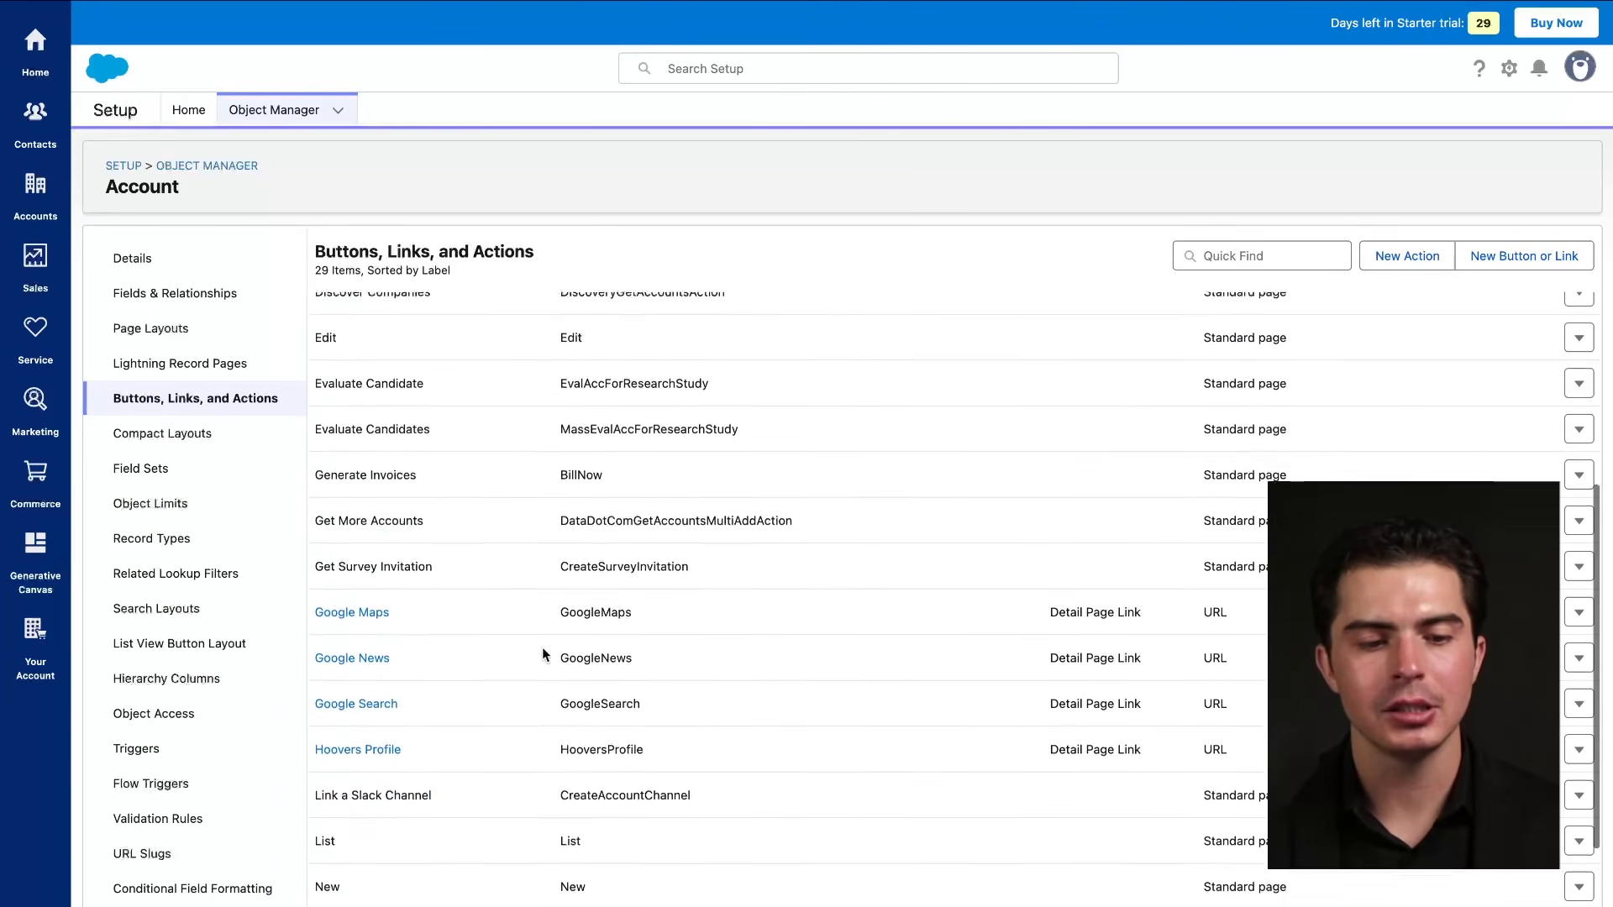
mouse_move(111, 448)
mouse_down()
mouse_move(210, 449)
mouse_move(181, 474)
mouse_up()
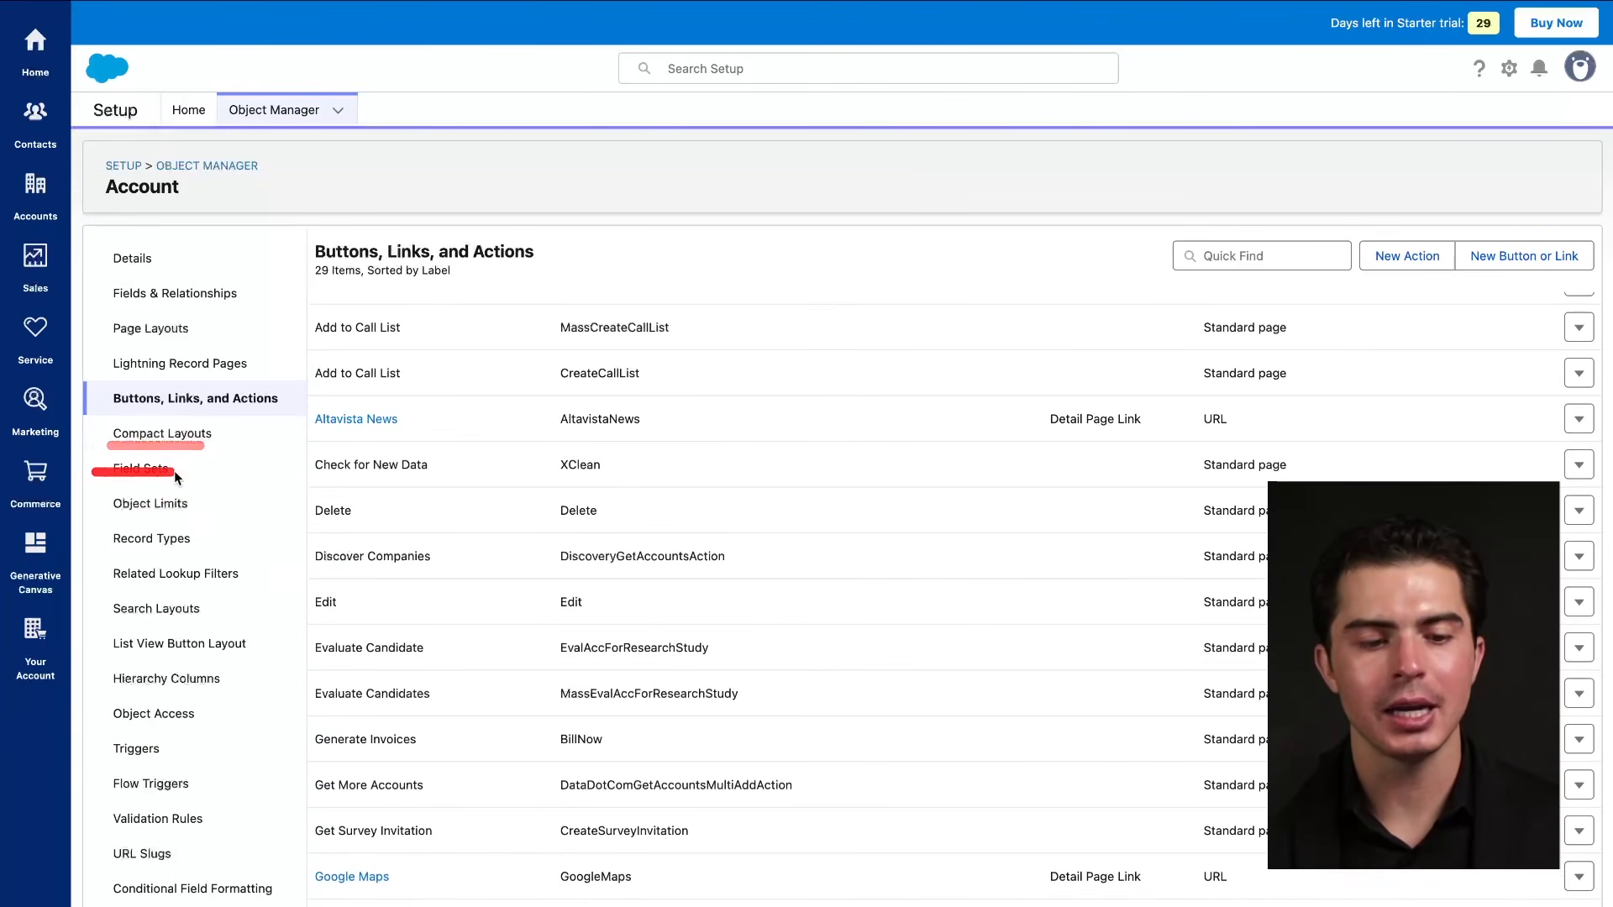
drag(313, 238, 74, 369)
drag(78, 580, 237, 334)
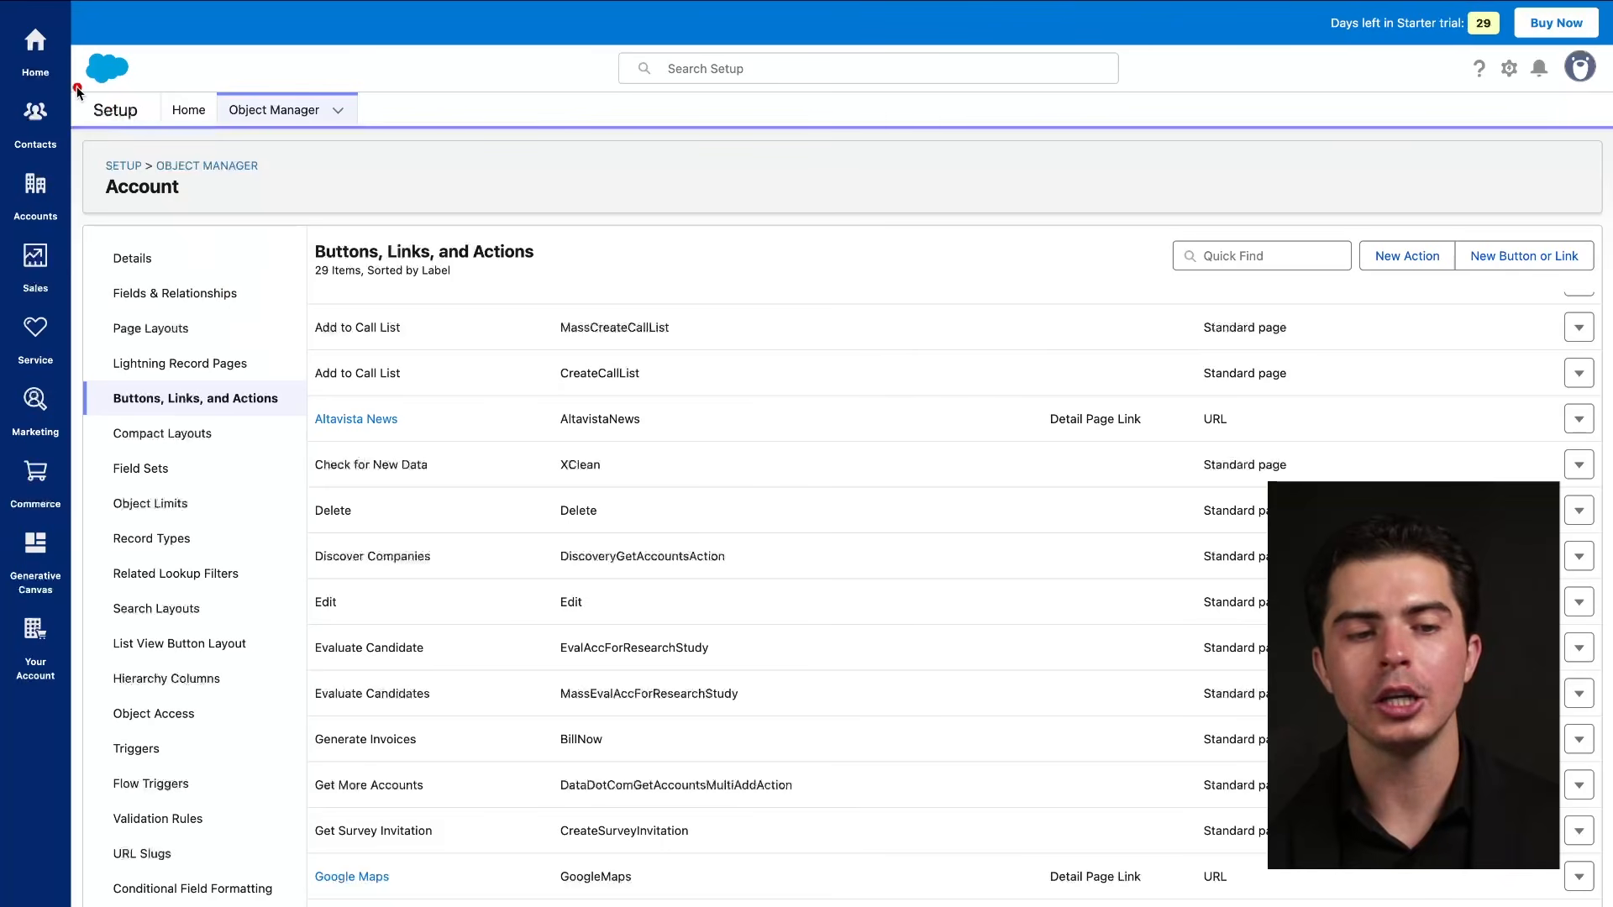
drag(74, 87, 206, 89)
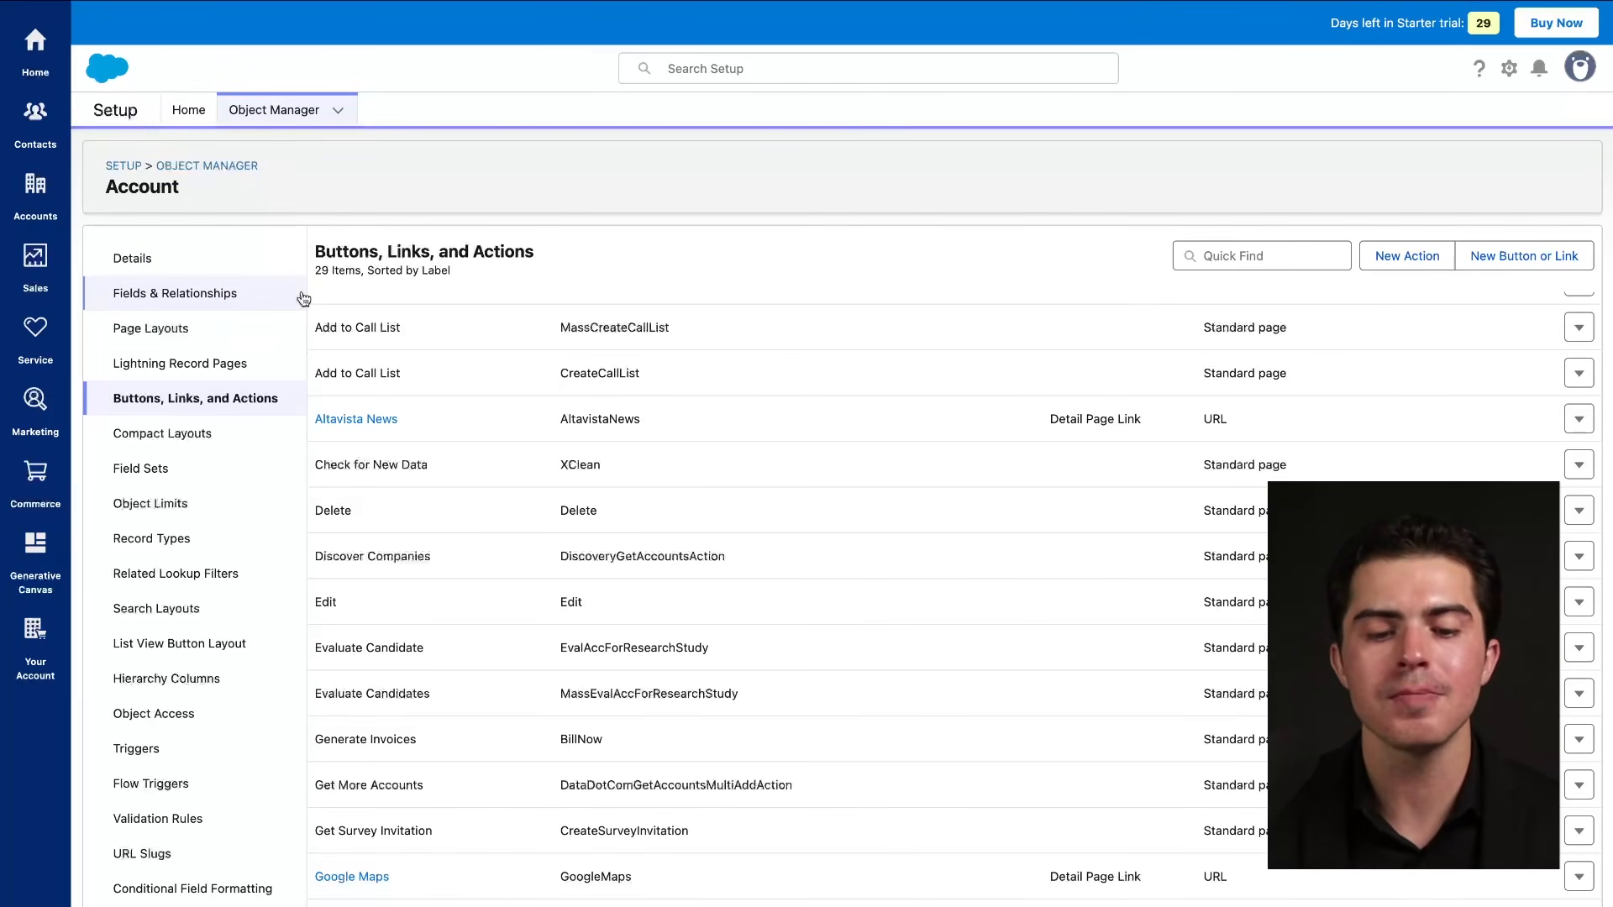
scroll(412, 576, down, 7)
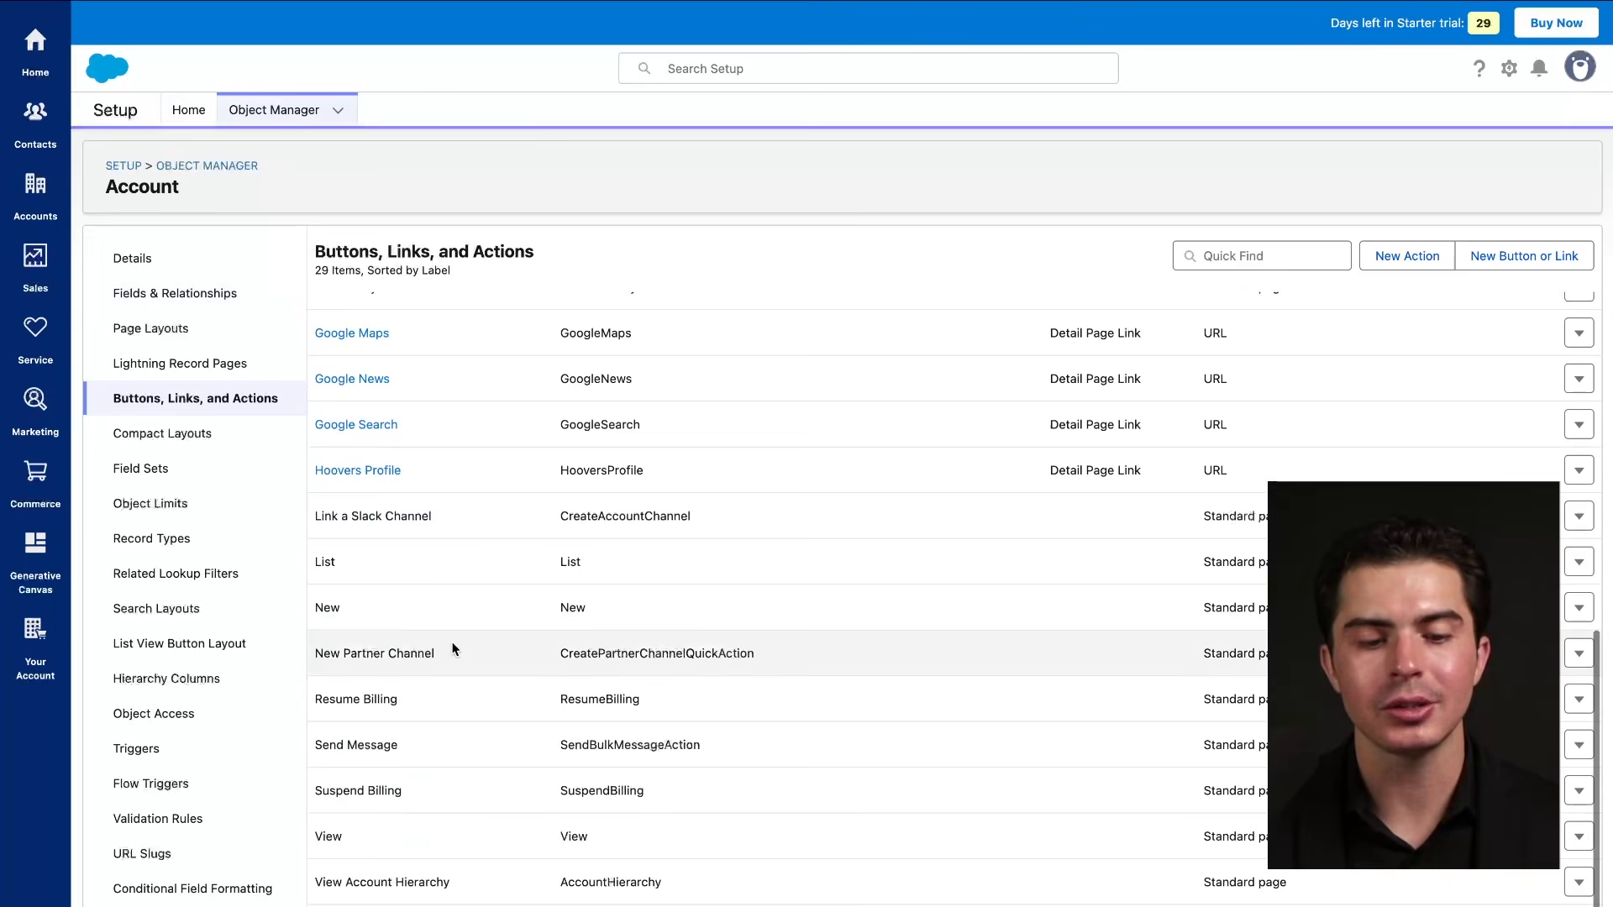
scroll(452, 649, up, 8)
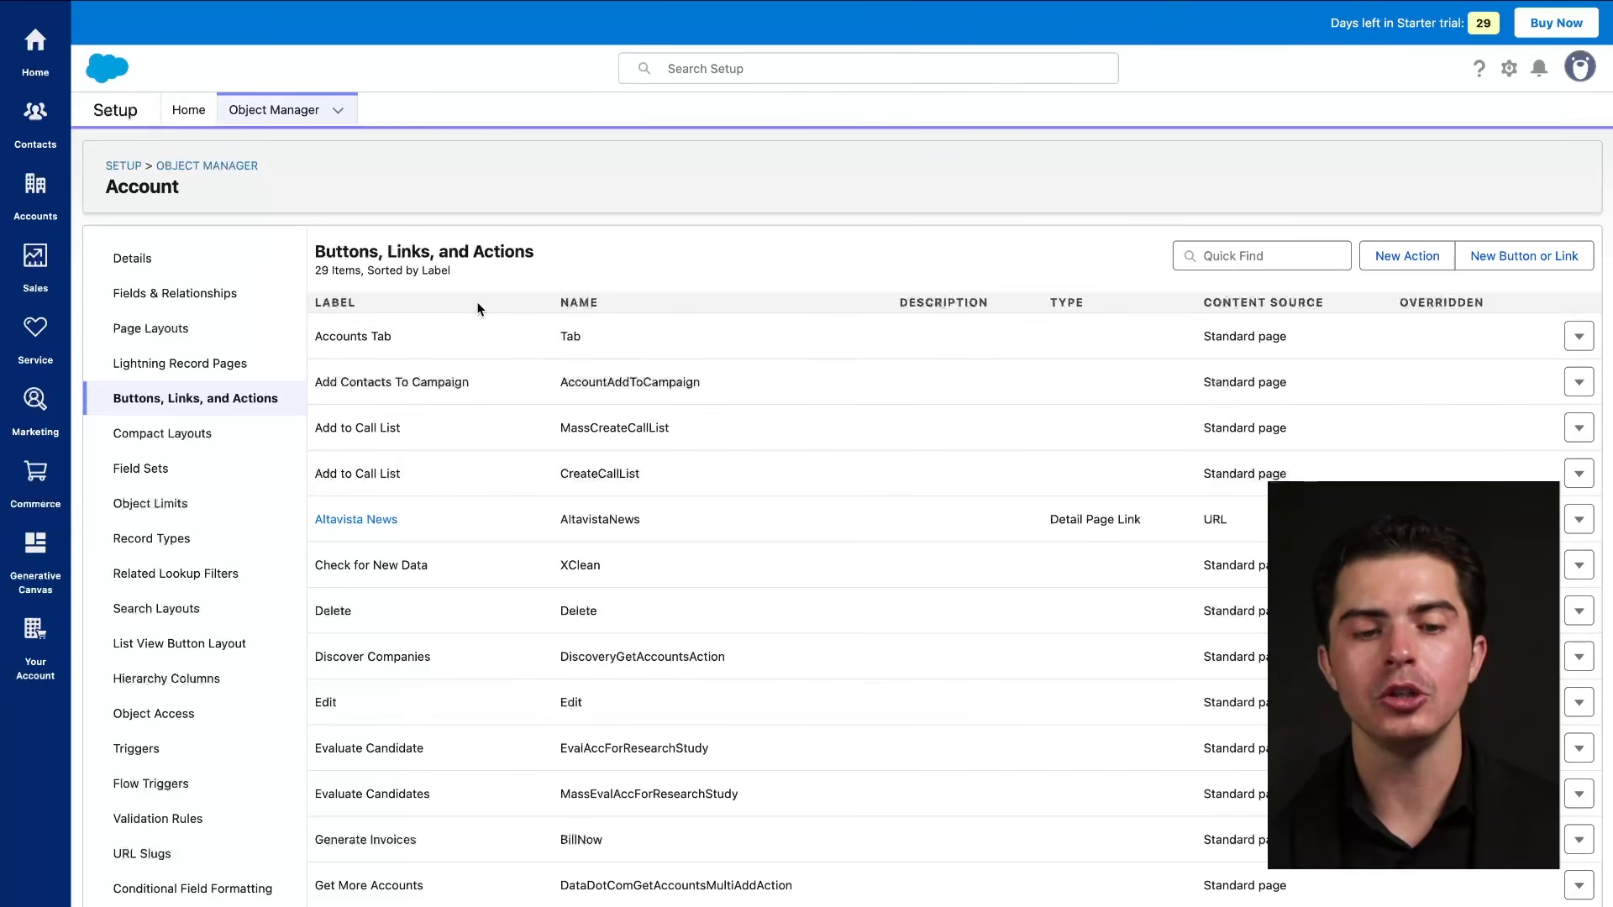
click(214, 363)
drag(101, 412, 357, 411)
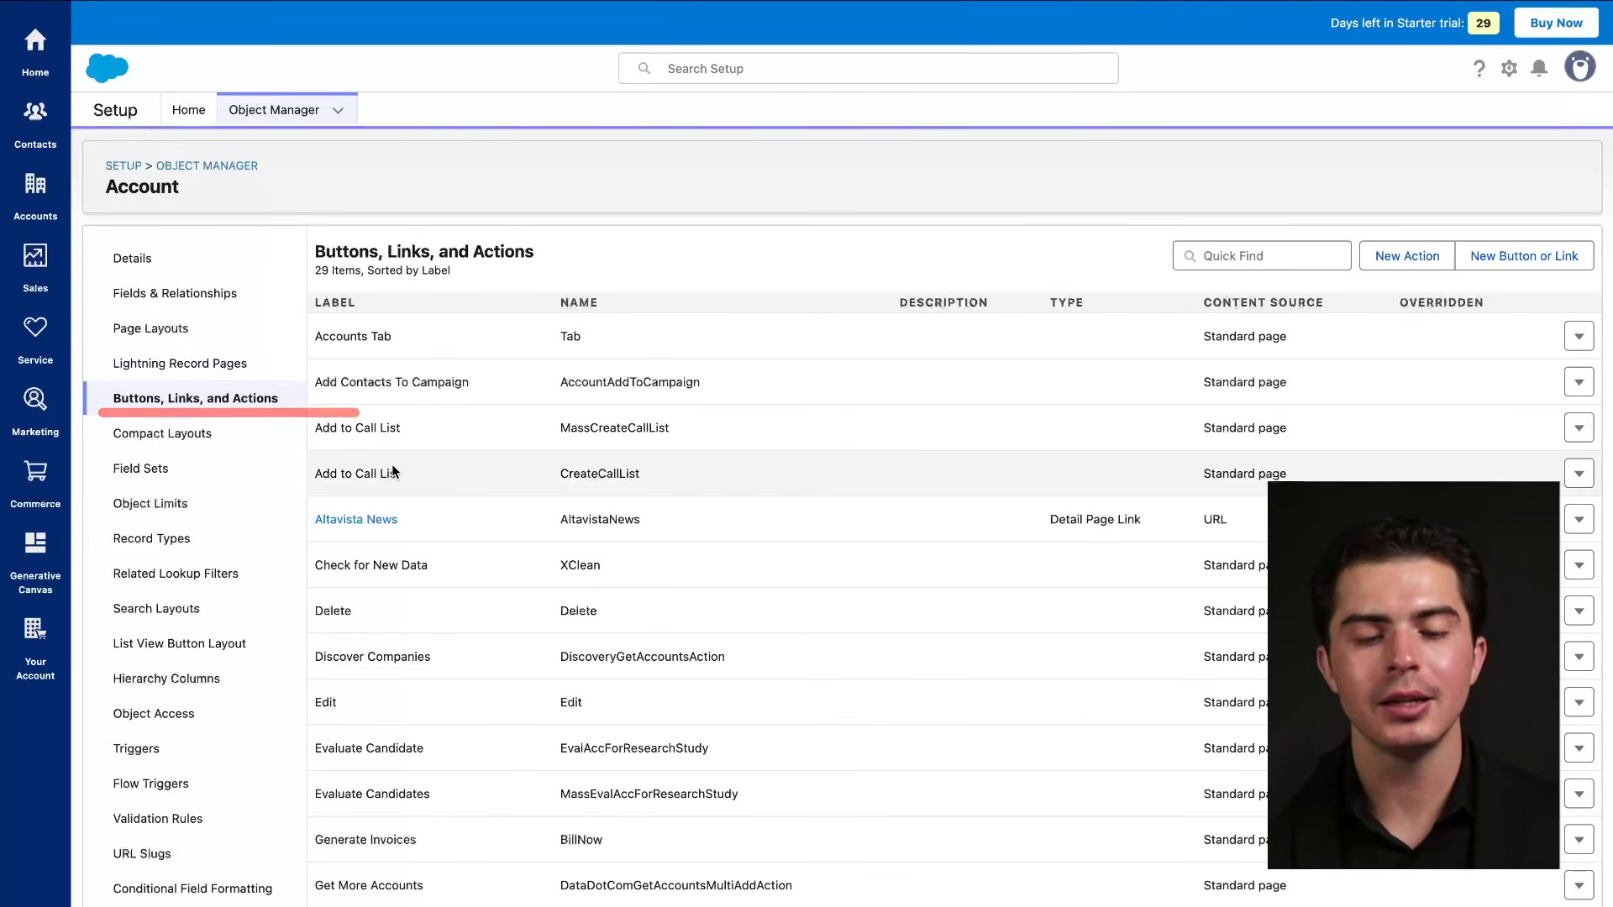
scroll(465, 569, down, 4)
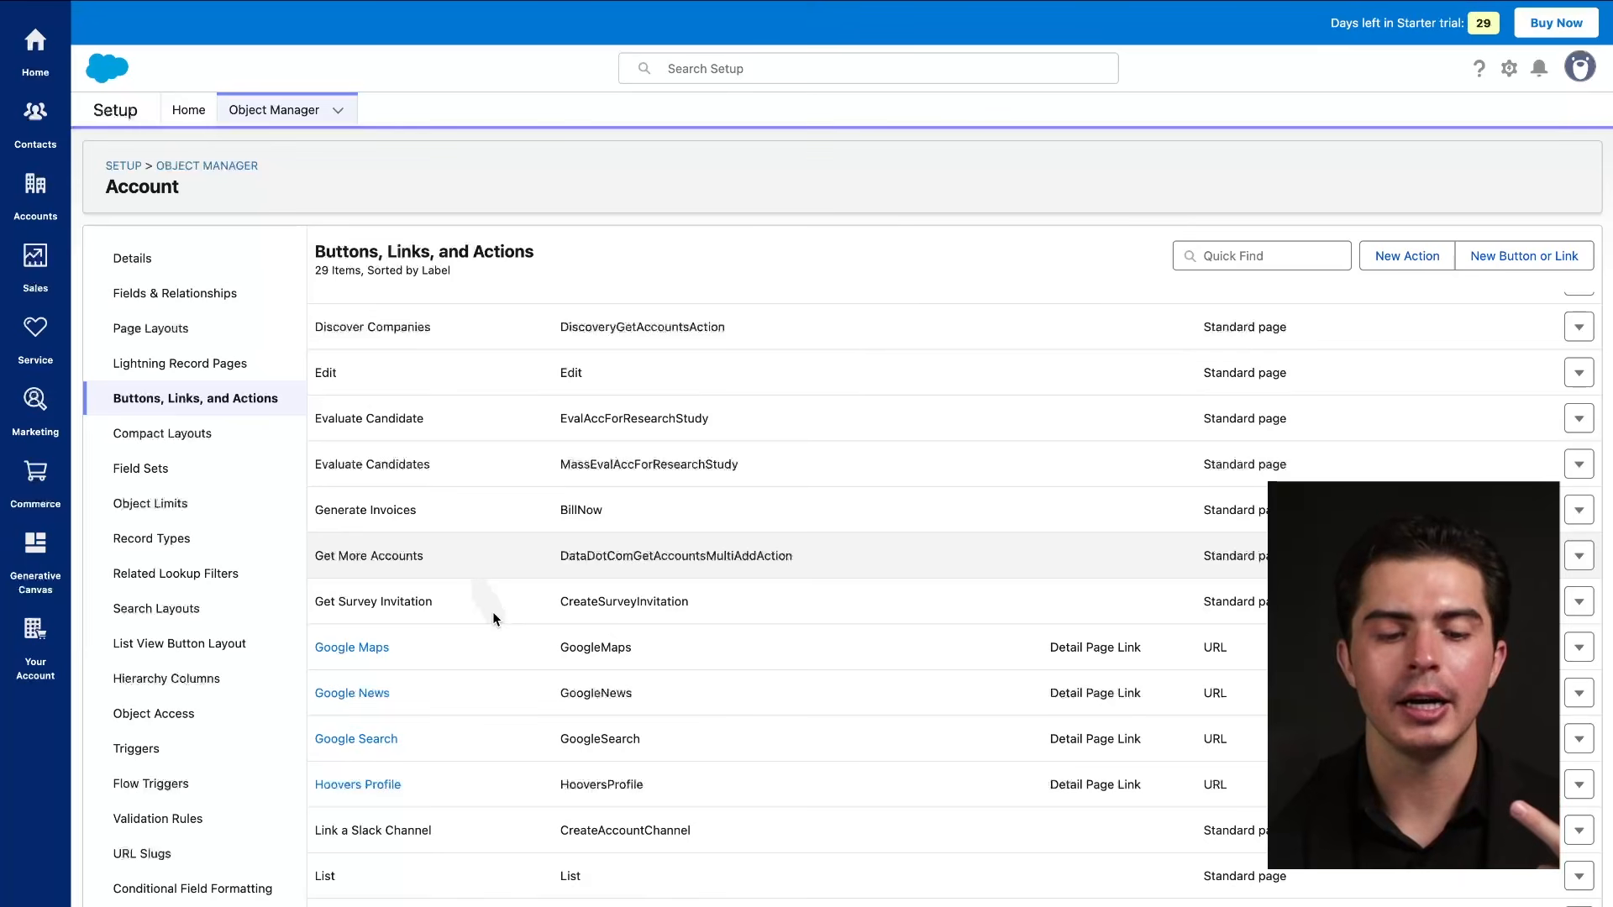
scroll(531, 697, down, 4)
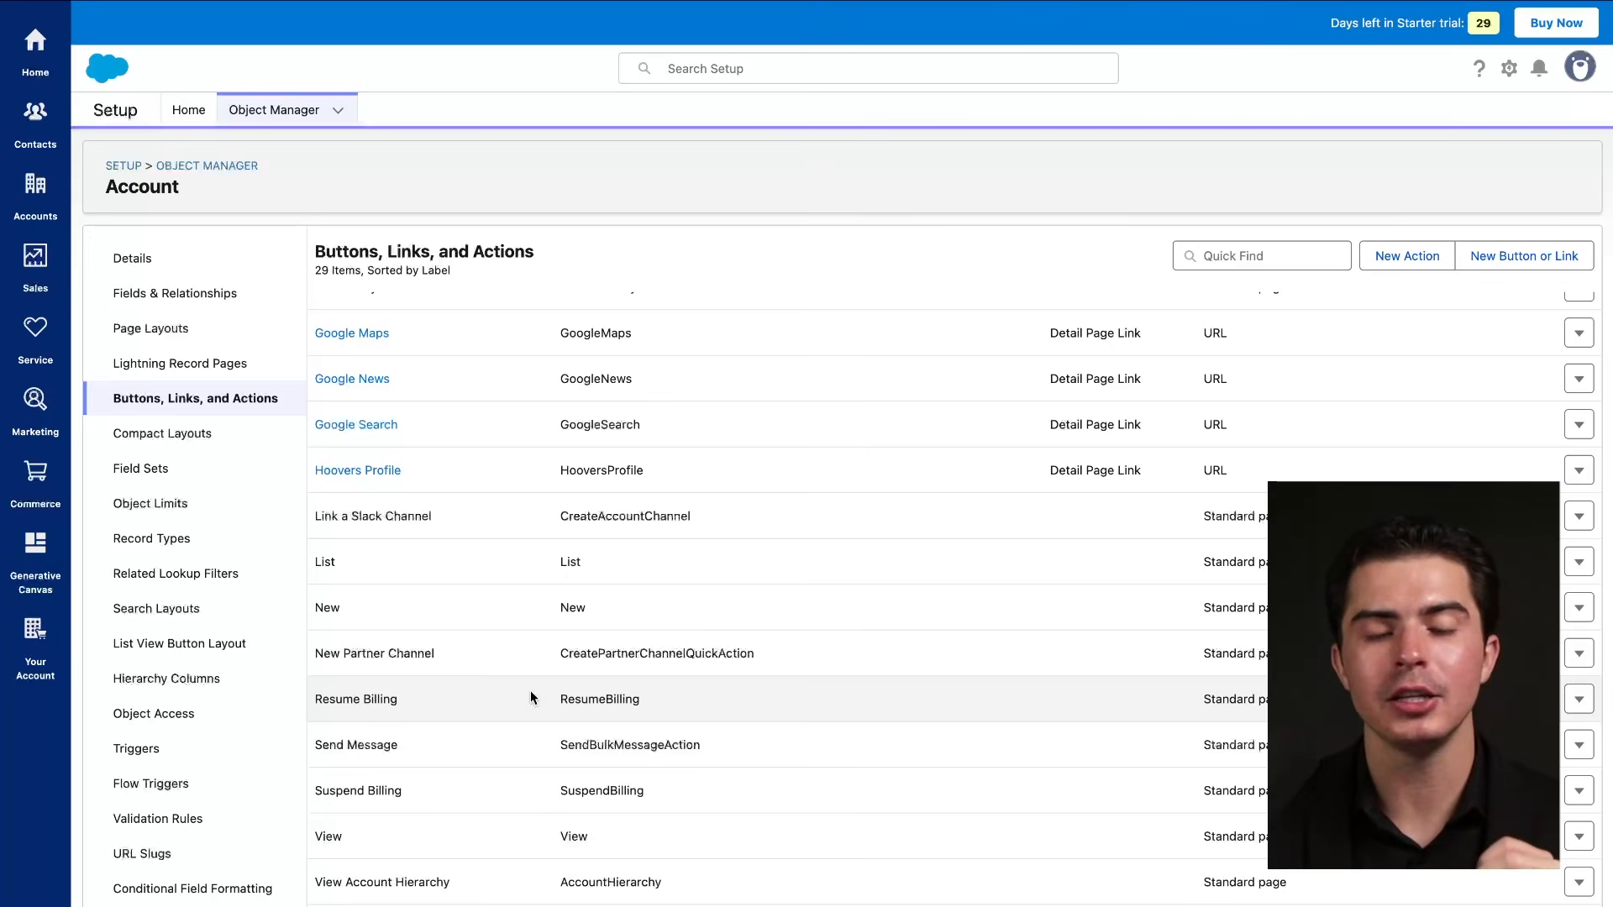
scroll(531, 698, up, 8)
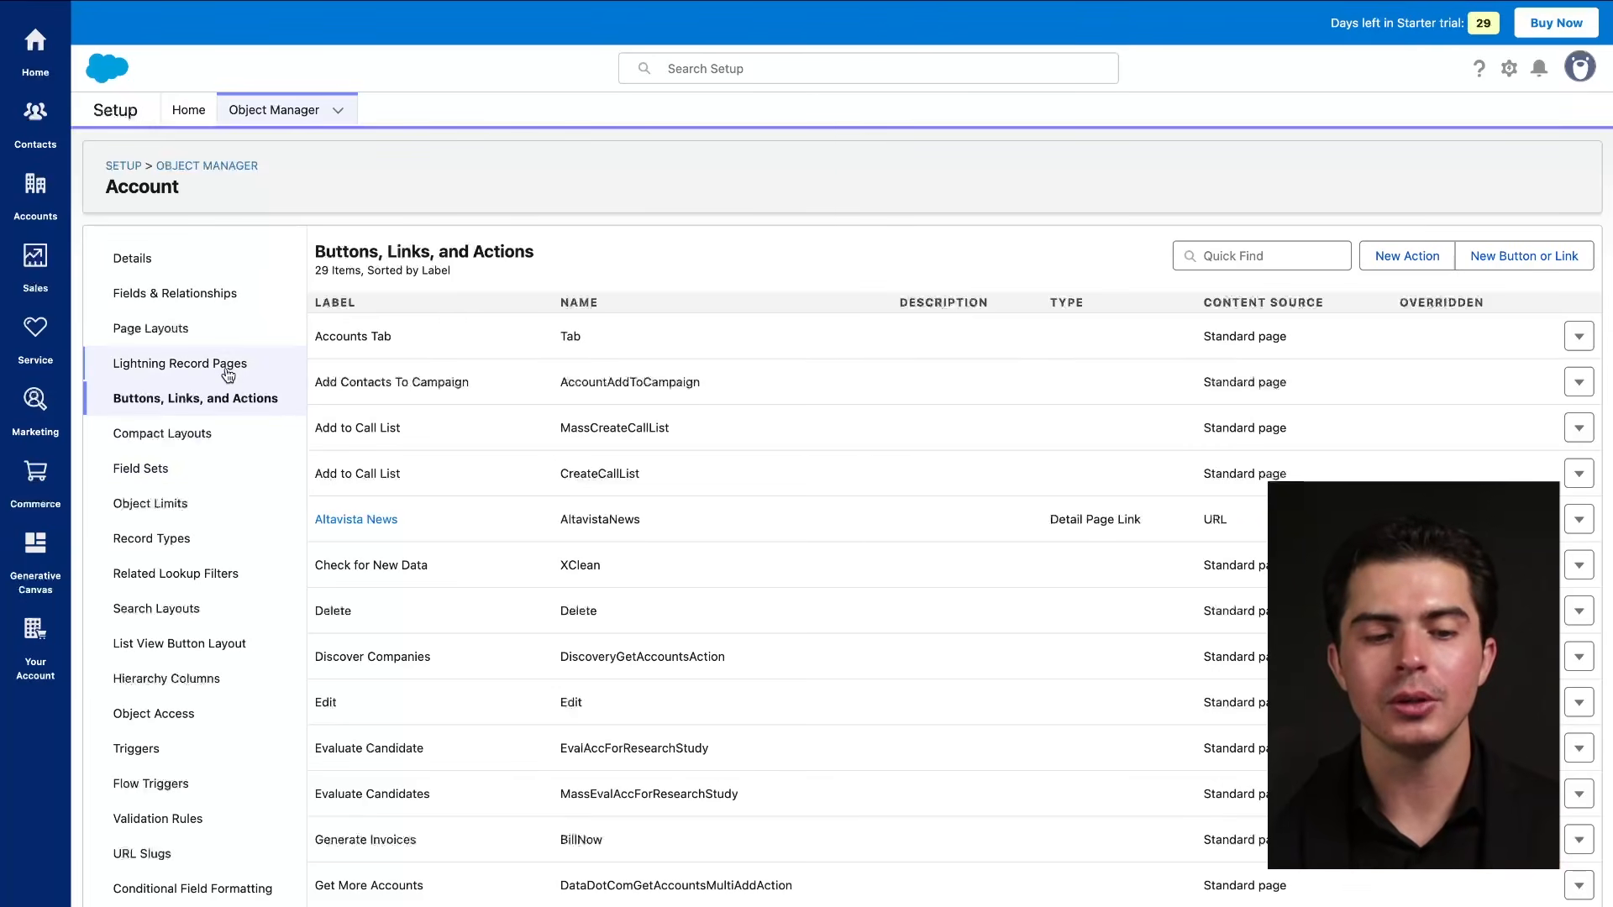
Check the Account's Page Layouts and Fields & Relationships, then return to Setup Home.
click(219, 337)
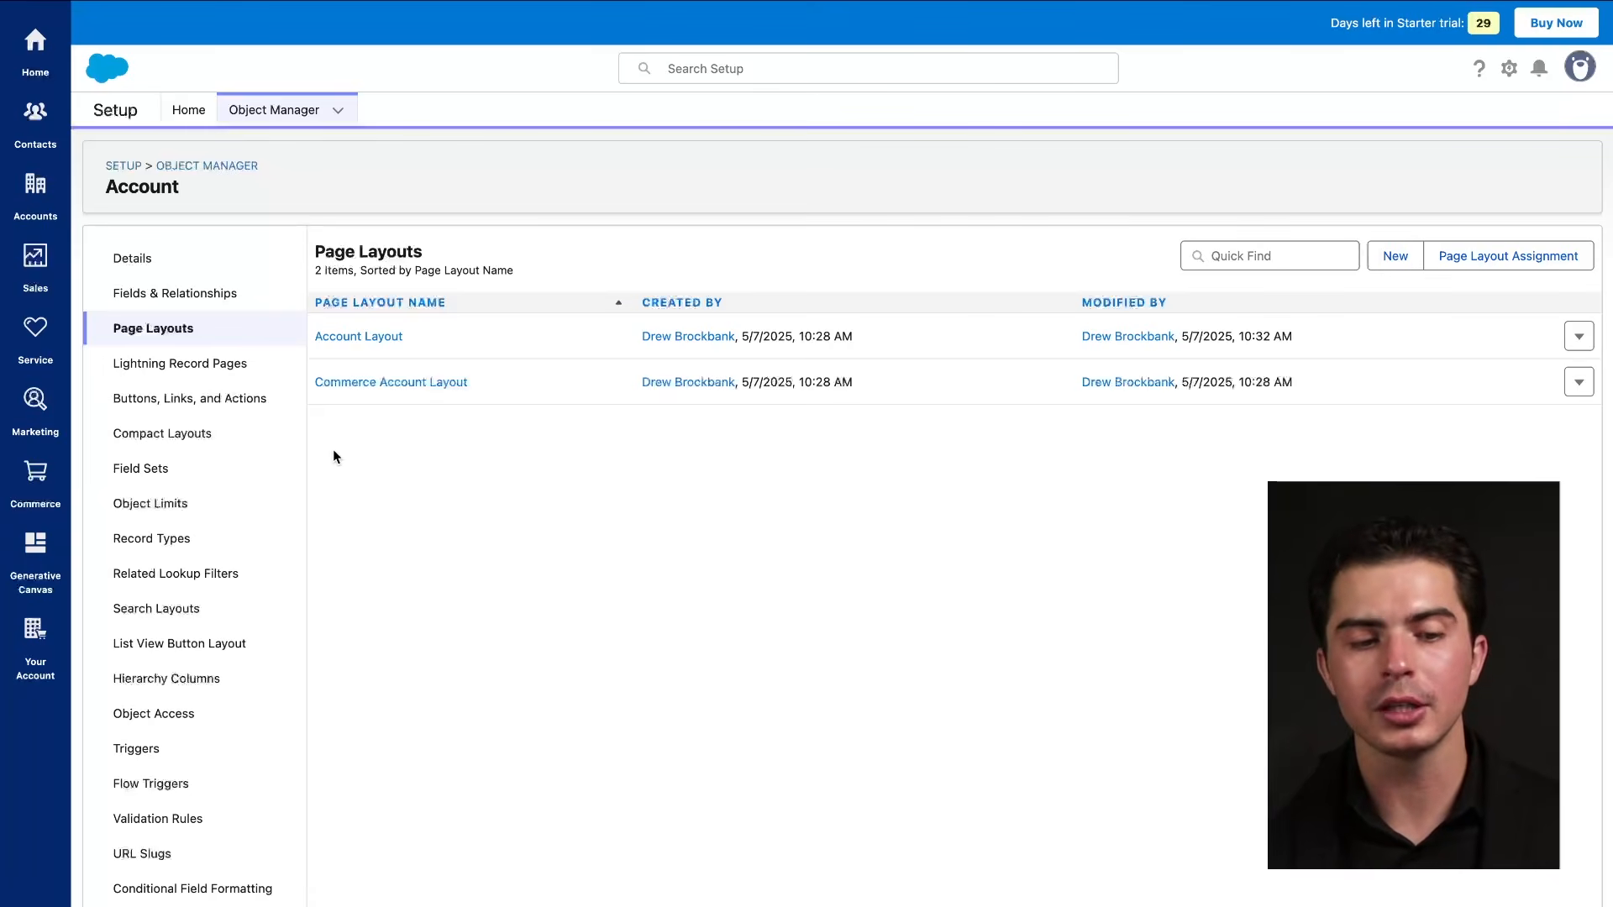
click(195, 294)
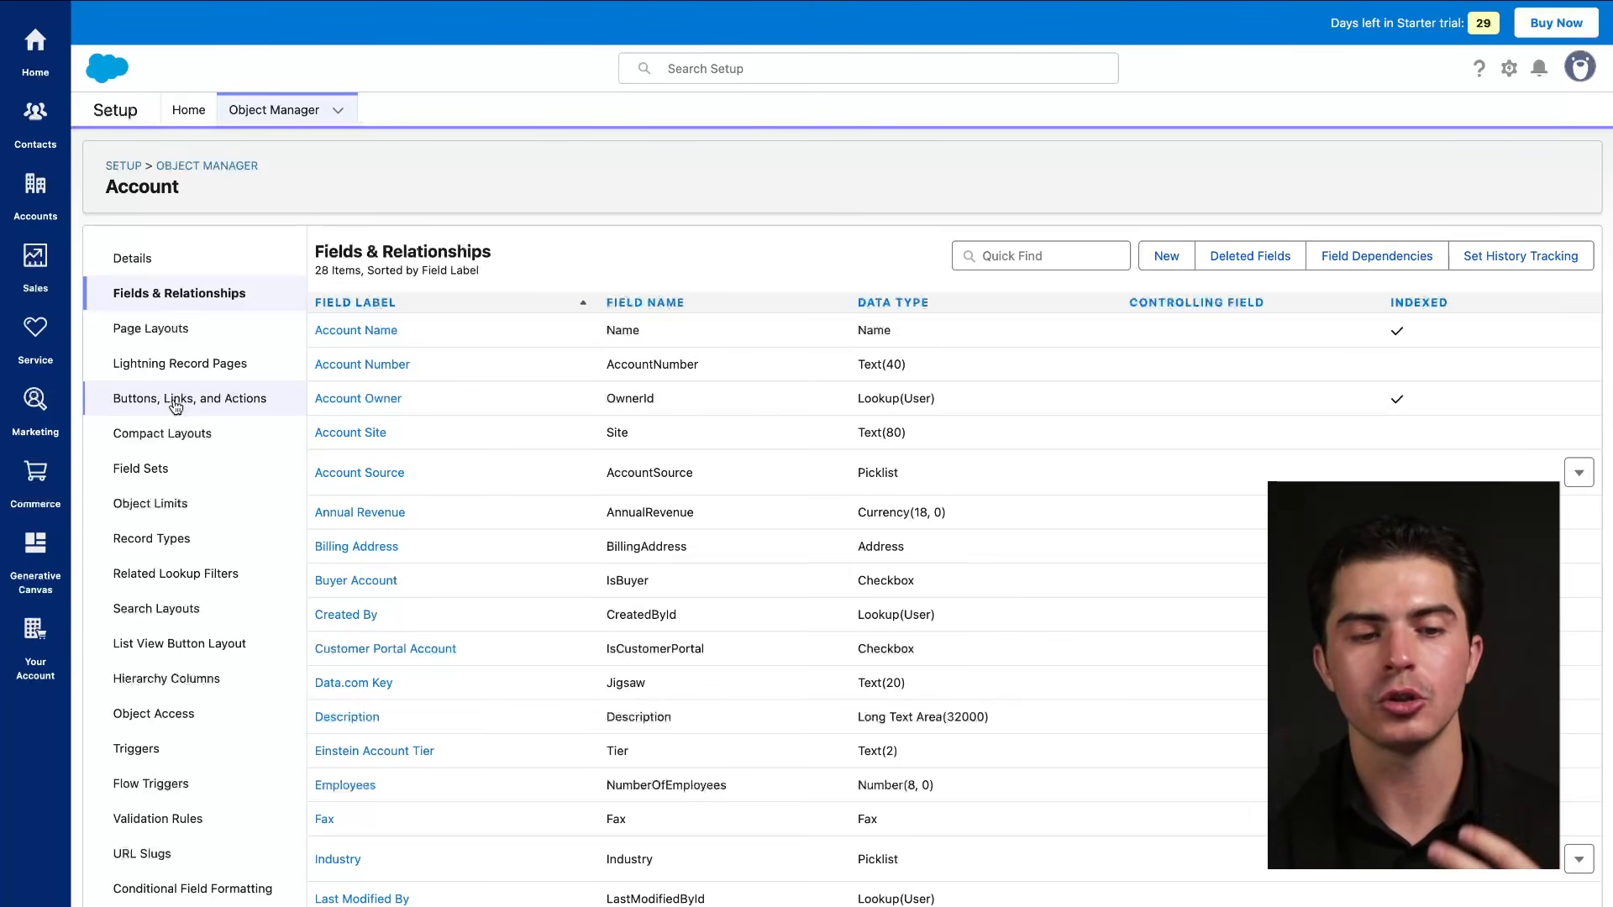
click(185, 124)
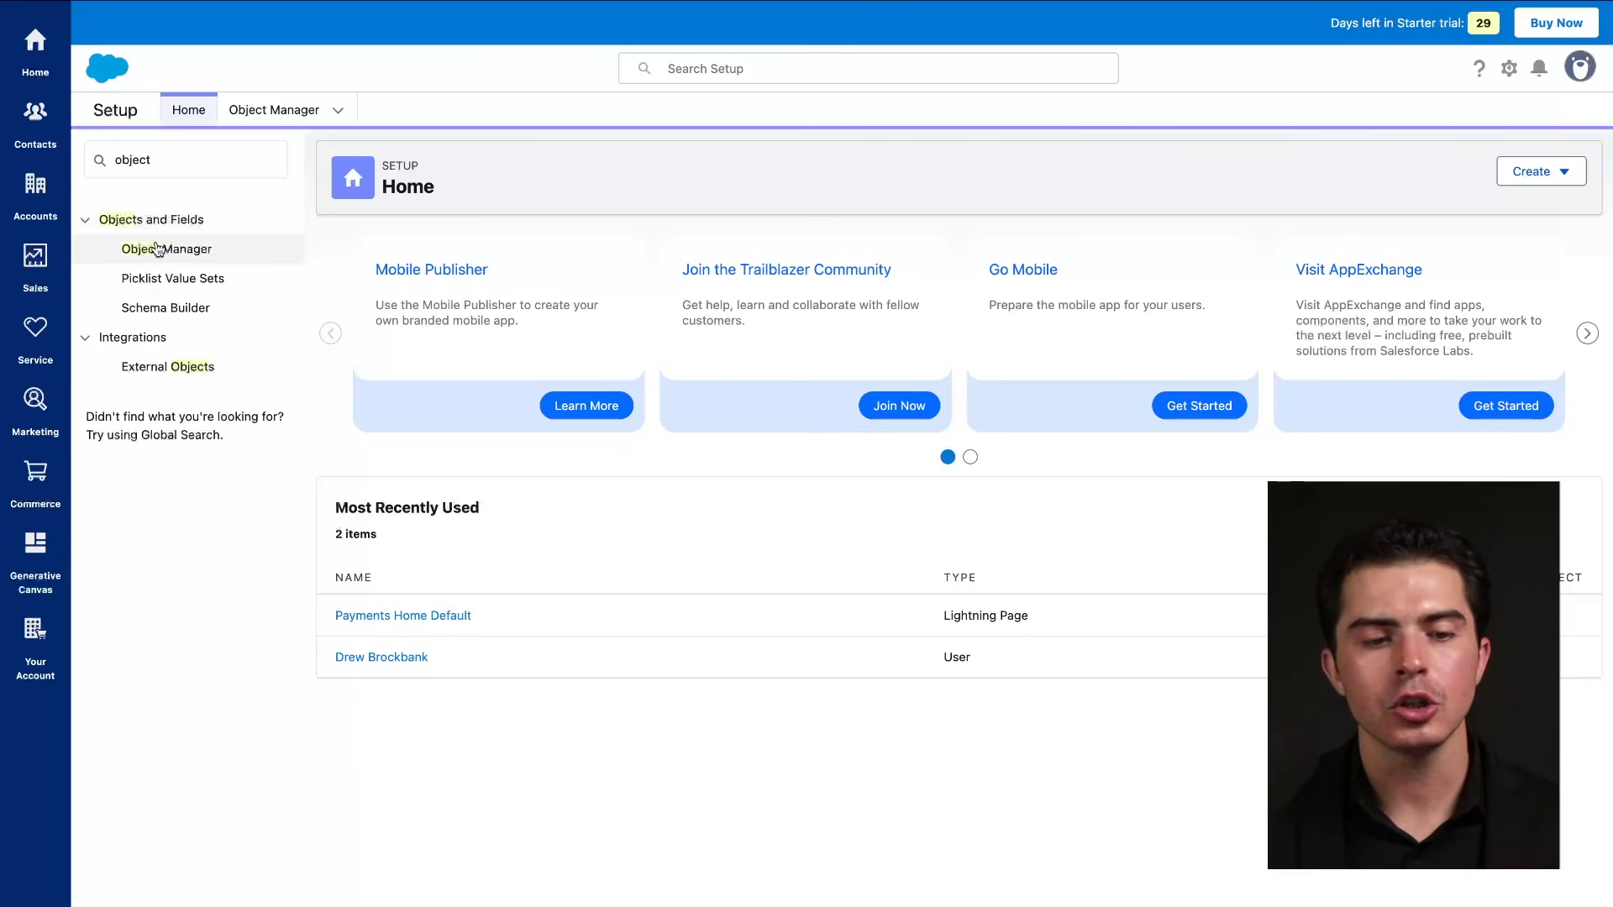
Clear 'object' from the Quick Find box and scroll through the unfiltered Setup menu.
drag(112, 265, 183, 266)
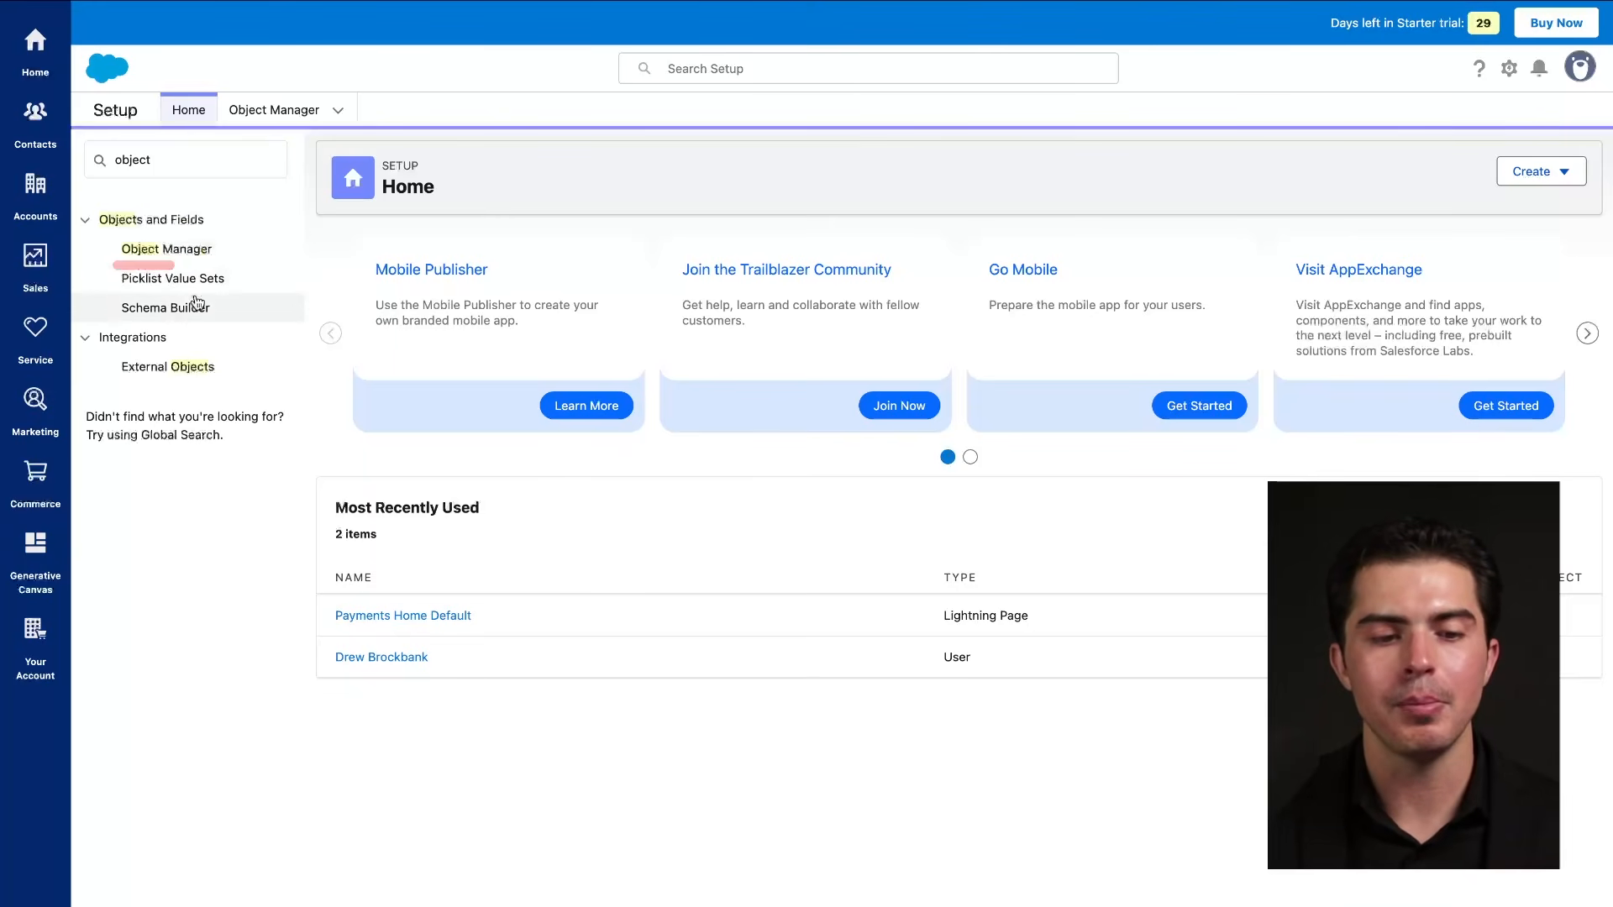
double_click(195, 159)
key(BackSpace)
scroll(187, 394, down, 6)
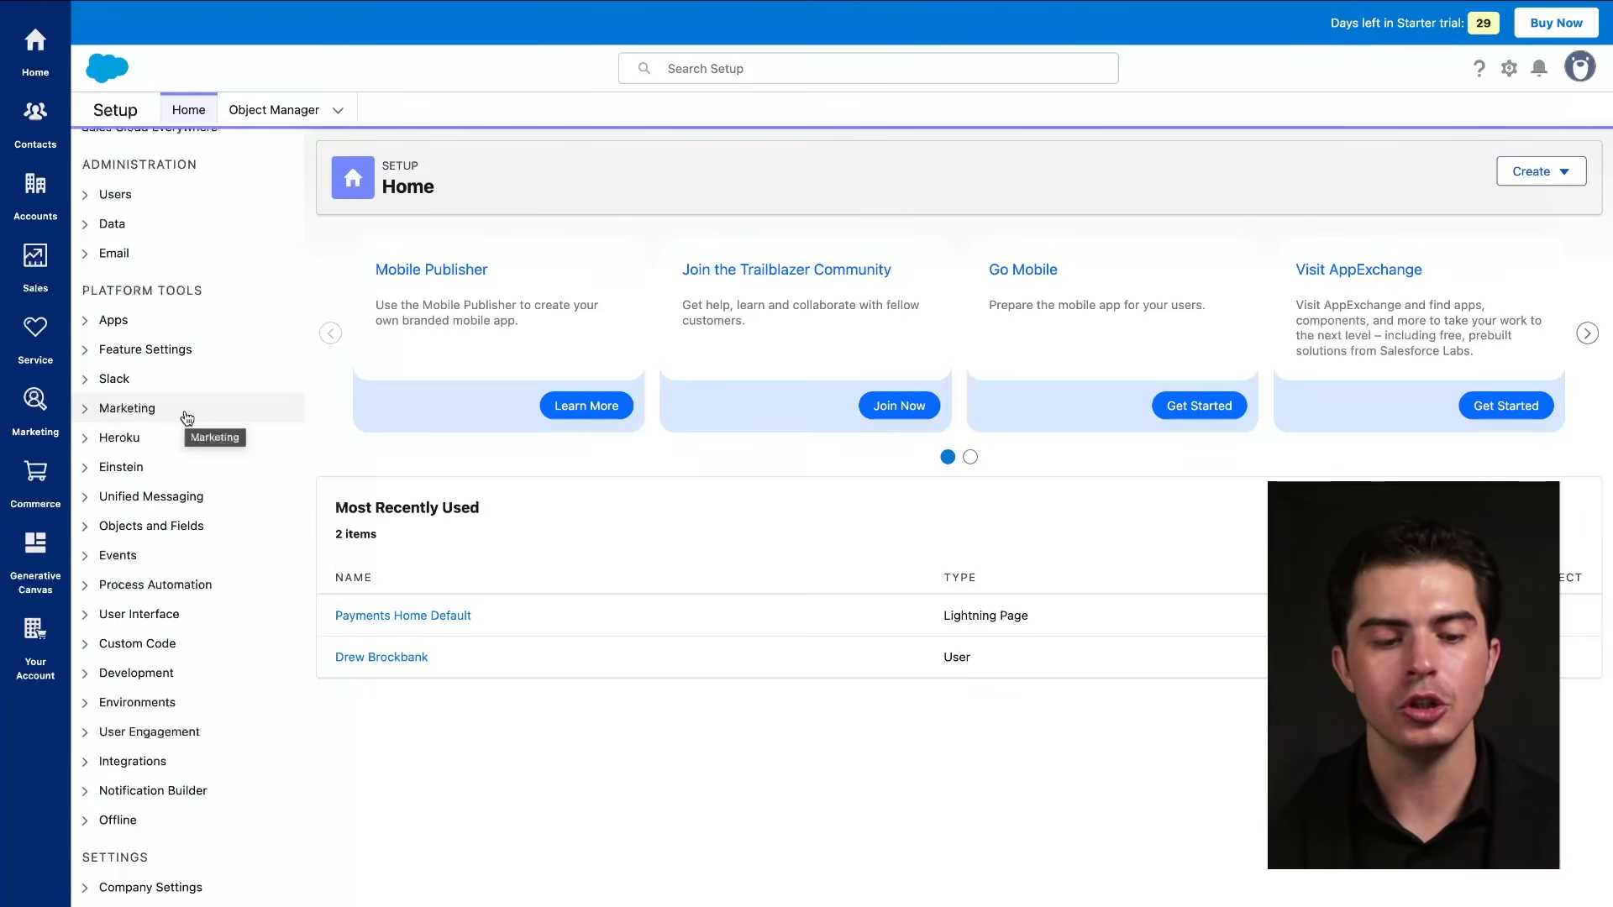
scroll(180, 479, up, 6)
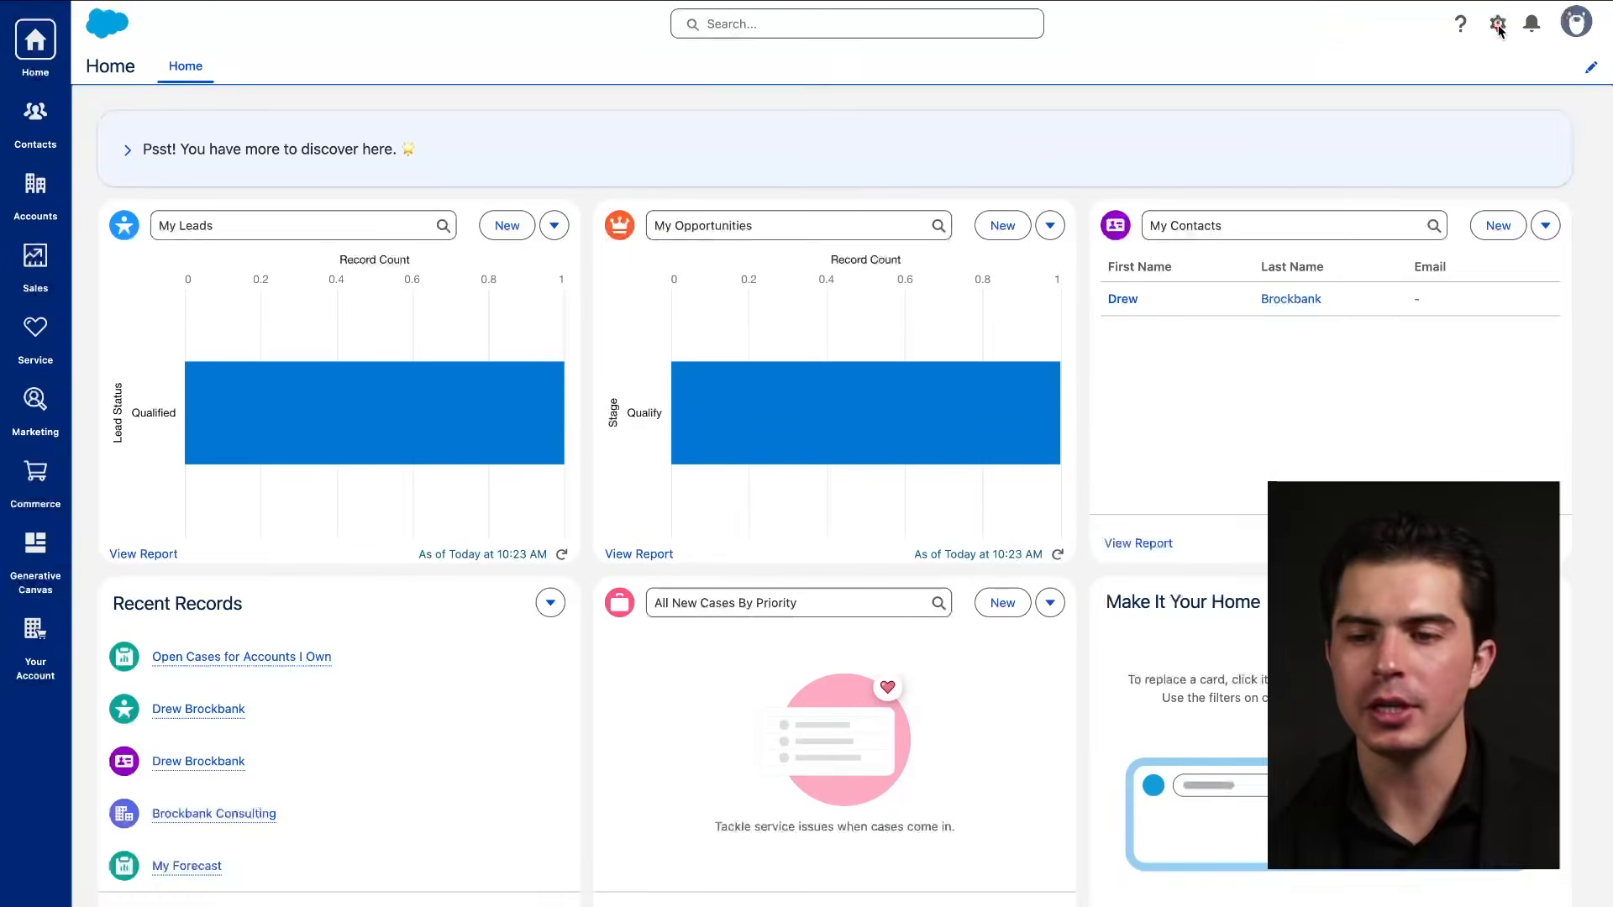
Open Sales Stages from Quick Settings to show the sales funnel introduction.
click(1498, 24)
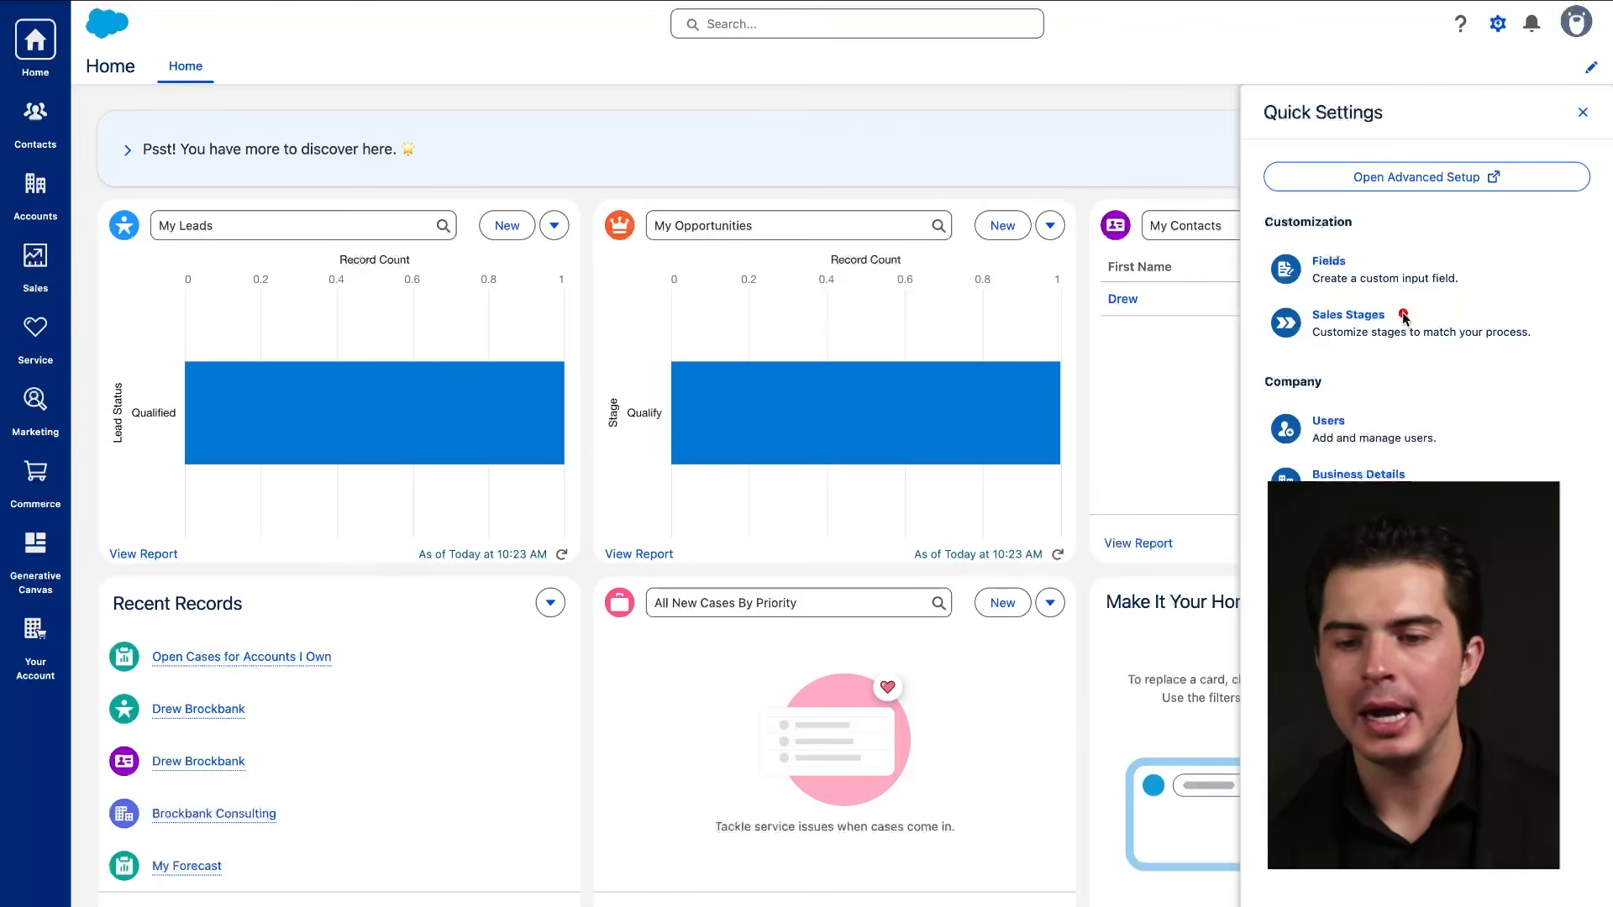
drag(1313, 325, 1385, 326)
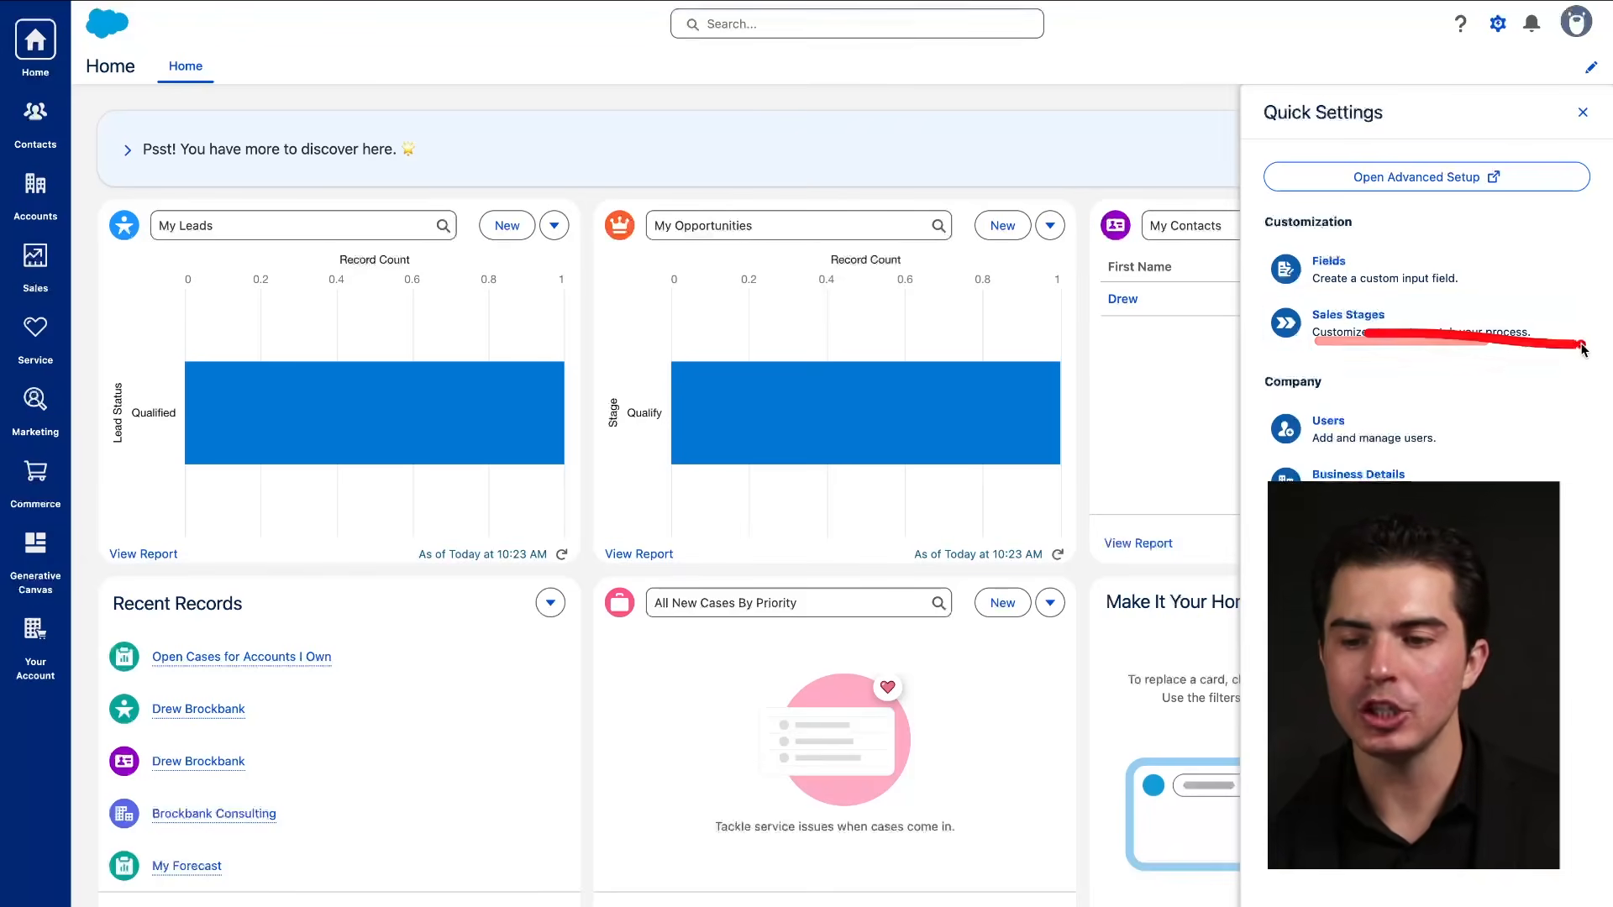
click(1361, 317)
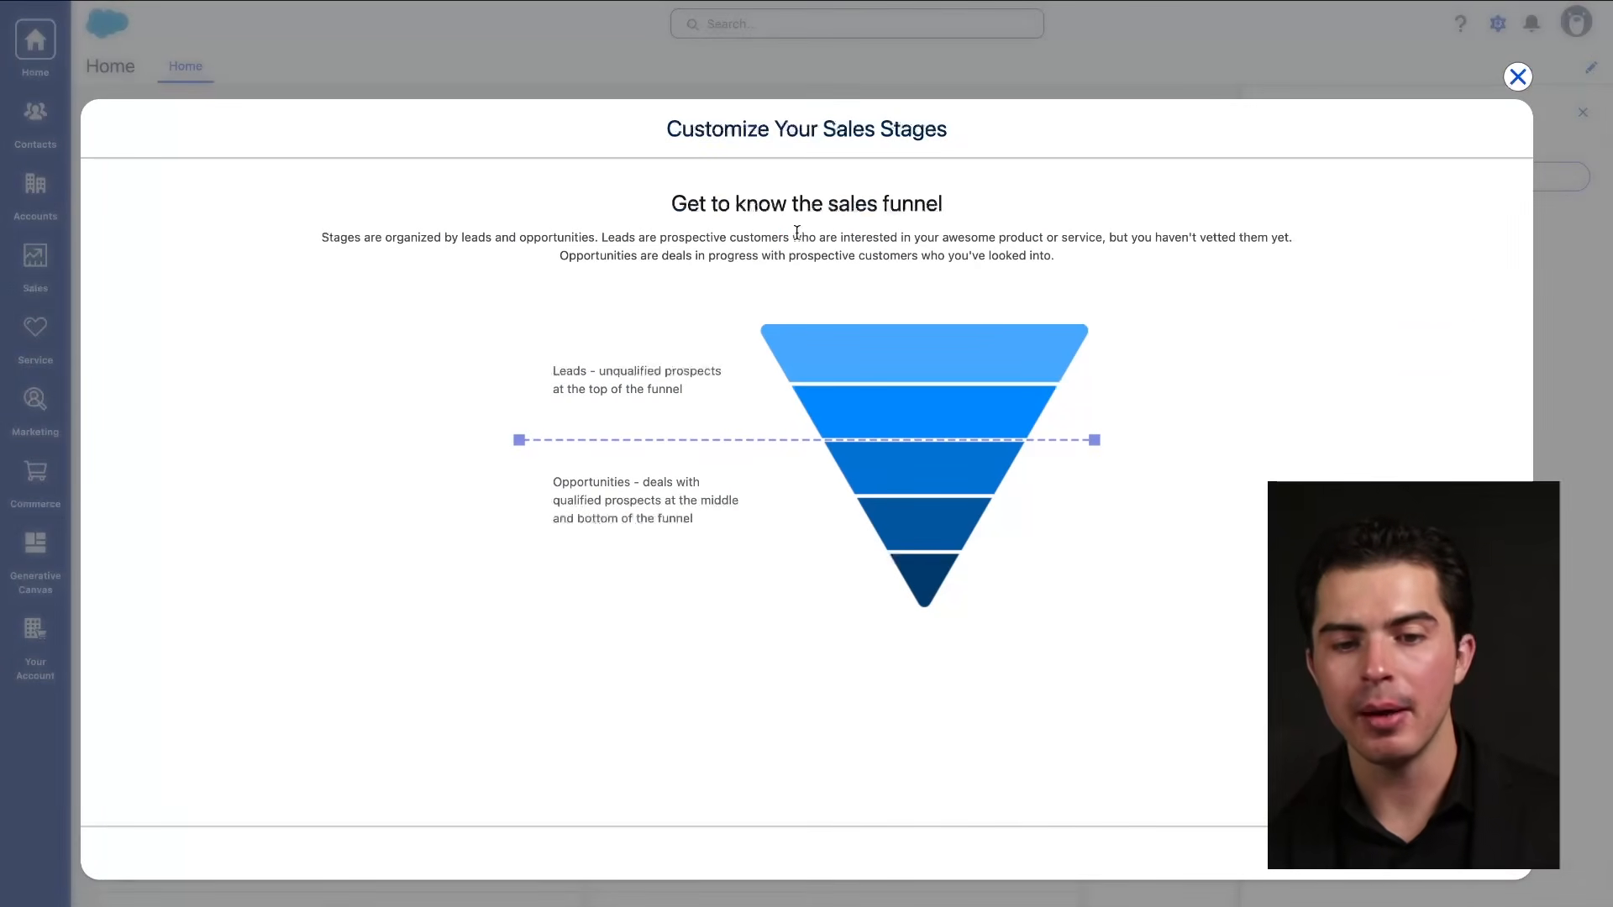
Move past the sales funnel introduction to the Lead Statuses table.
drag(662, 225, 872, 225)
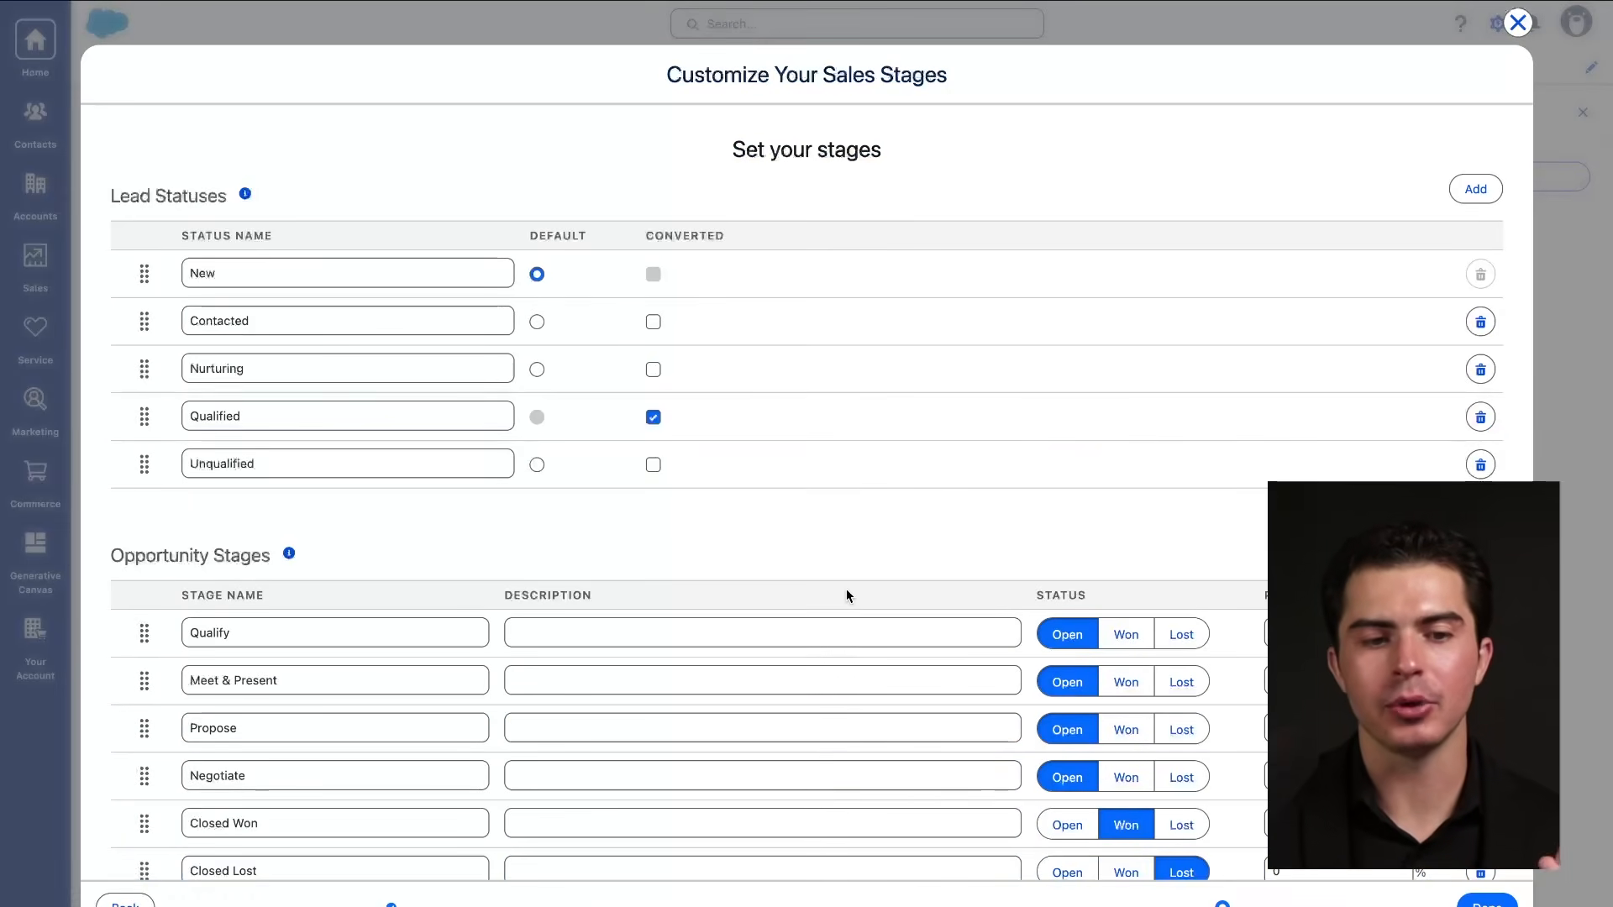
scroll(370, 389, down, 1)
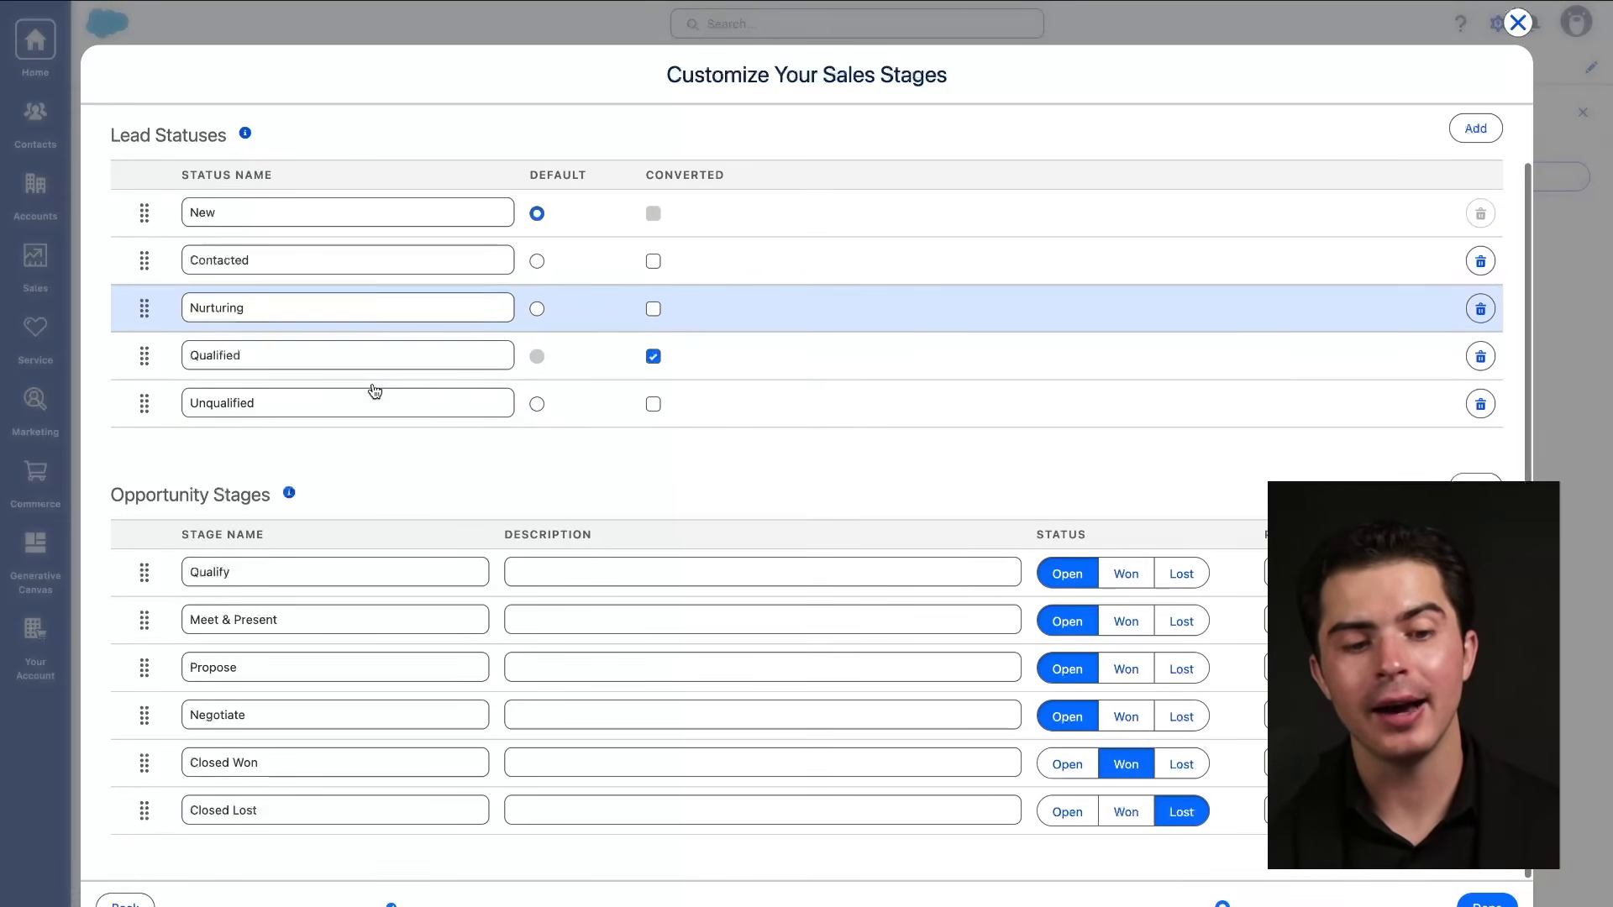
drag(108, 154, 380, 166)
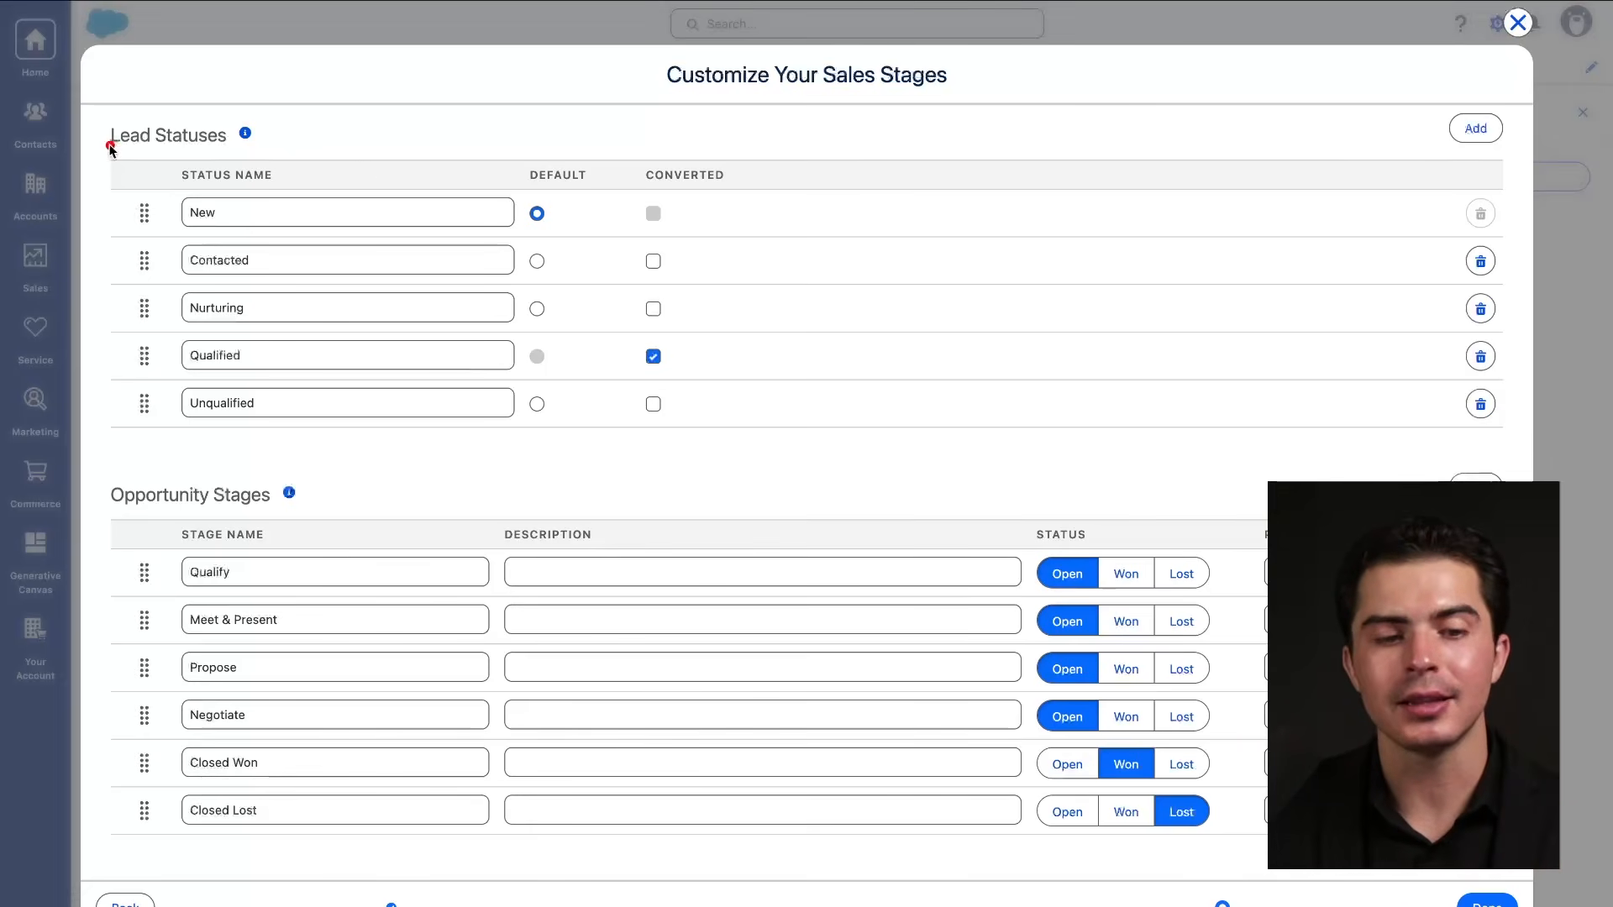
drag(107, 144, 335, 143)
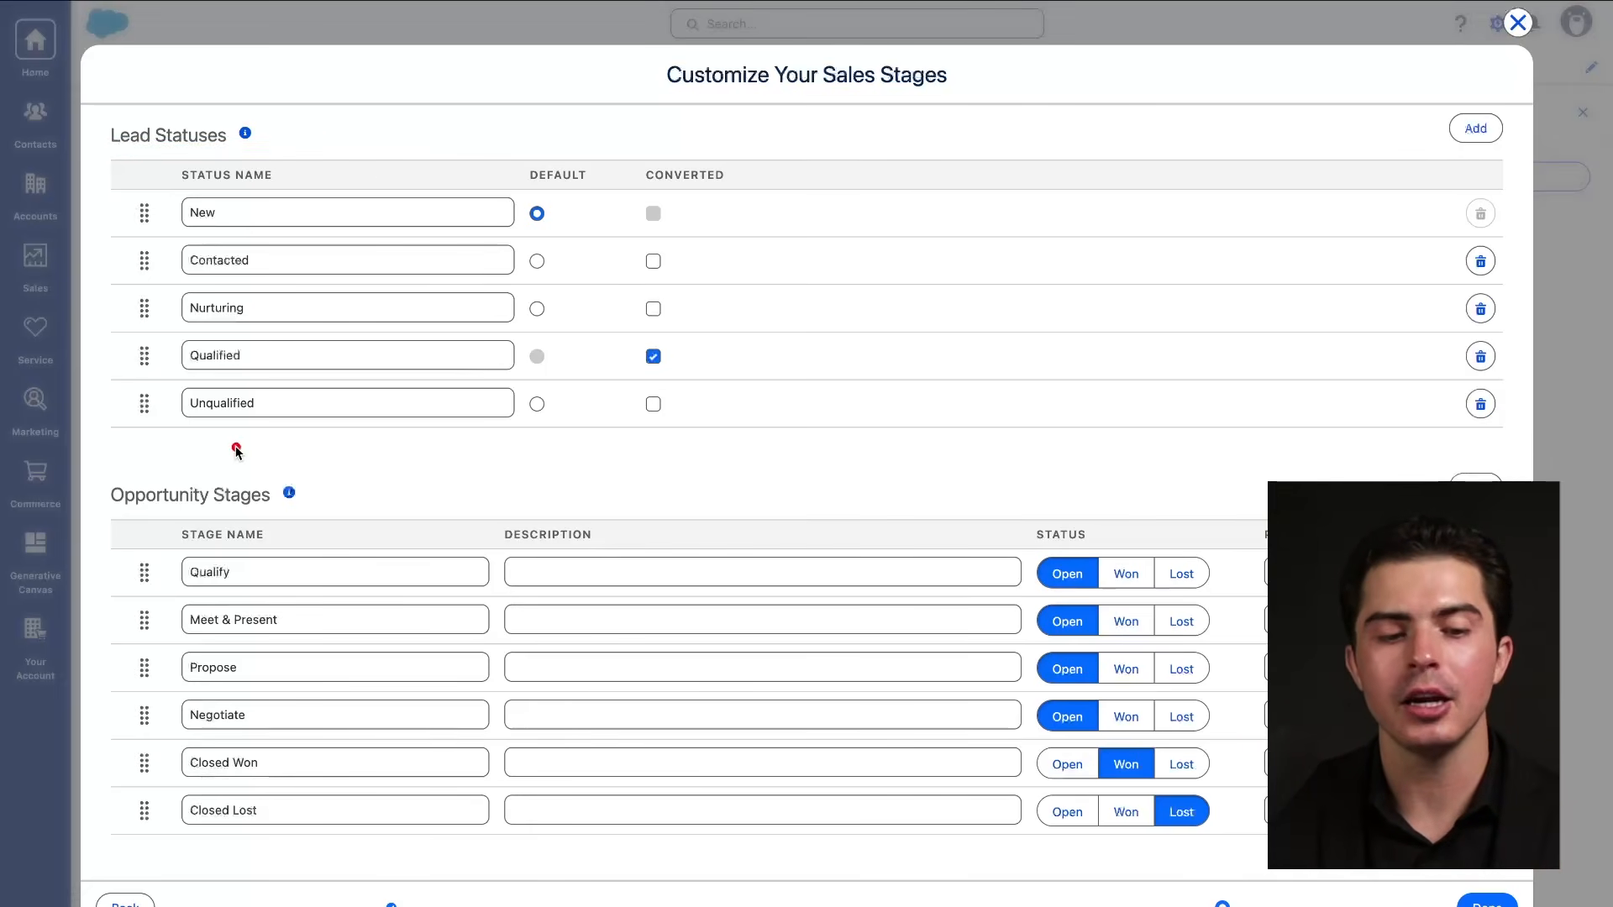
Review the six opportunity stages, Qualify through Closed Lost, alongside the five lead statuses.
drag(98, 513, 361, 513)
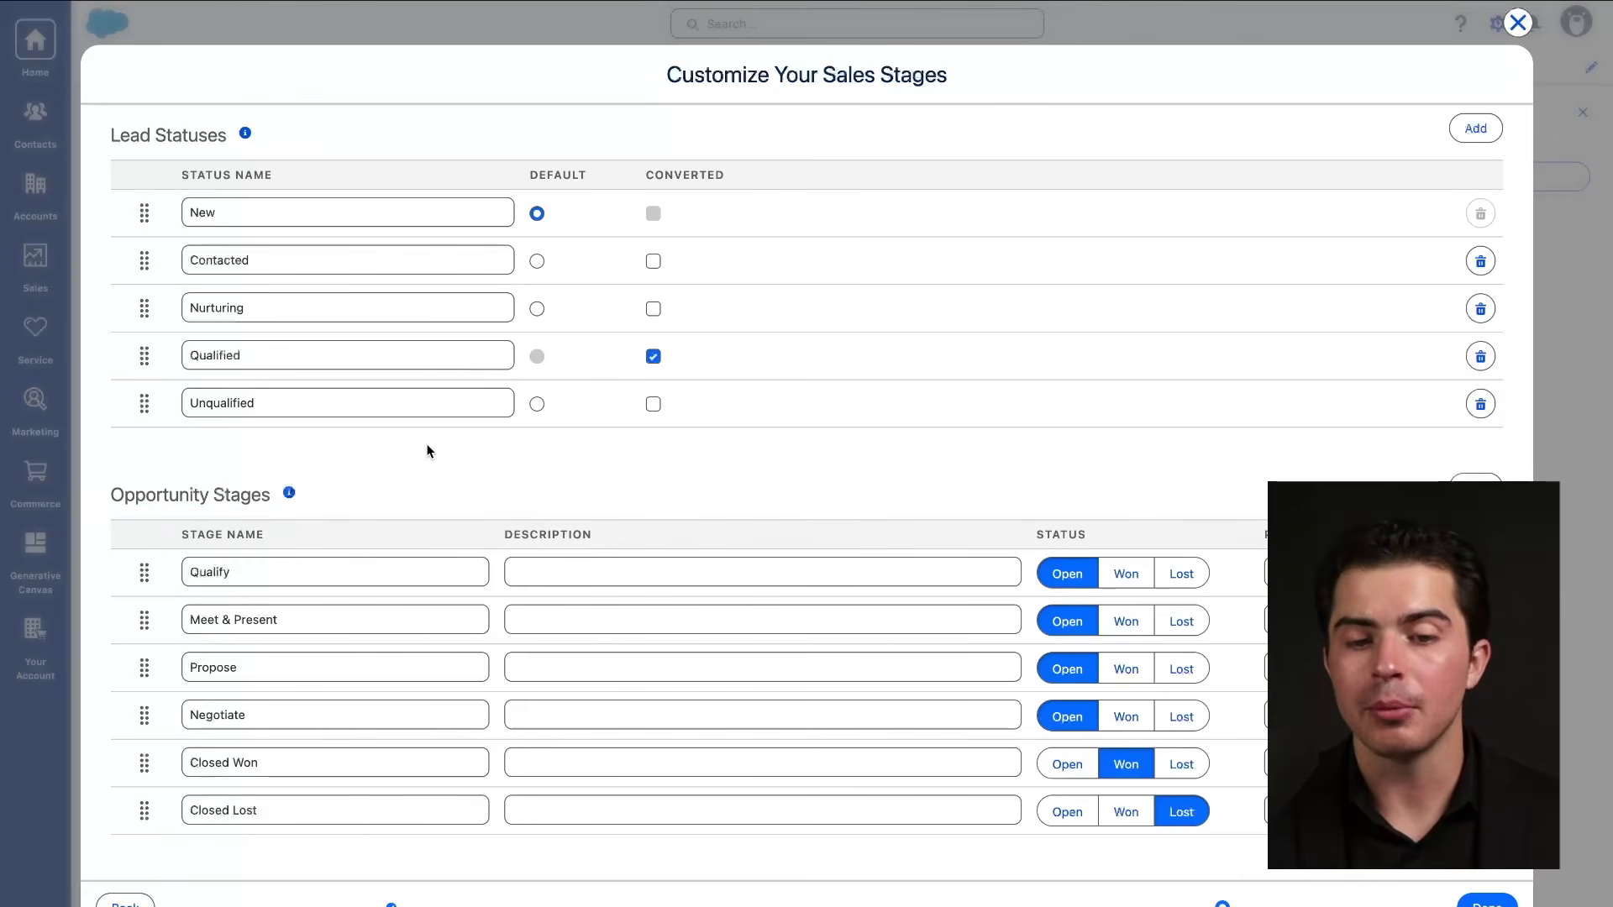
drag(185, 152, 187, 152)
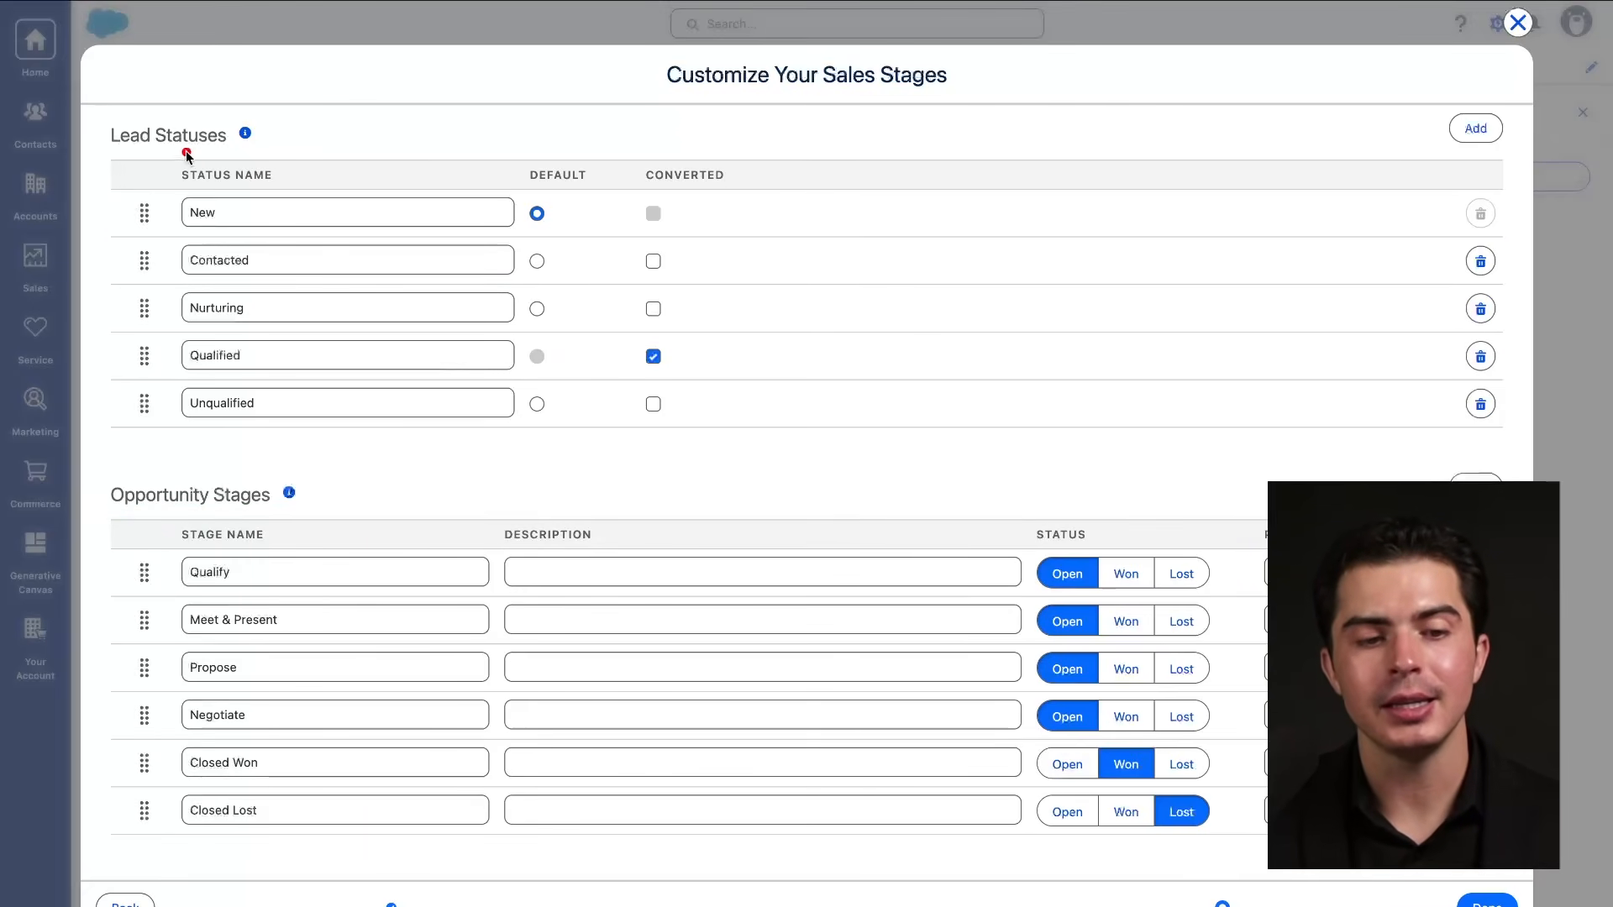
drag(221, 525, 313, 526)
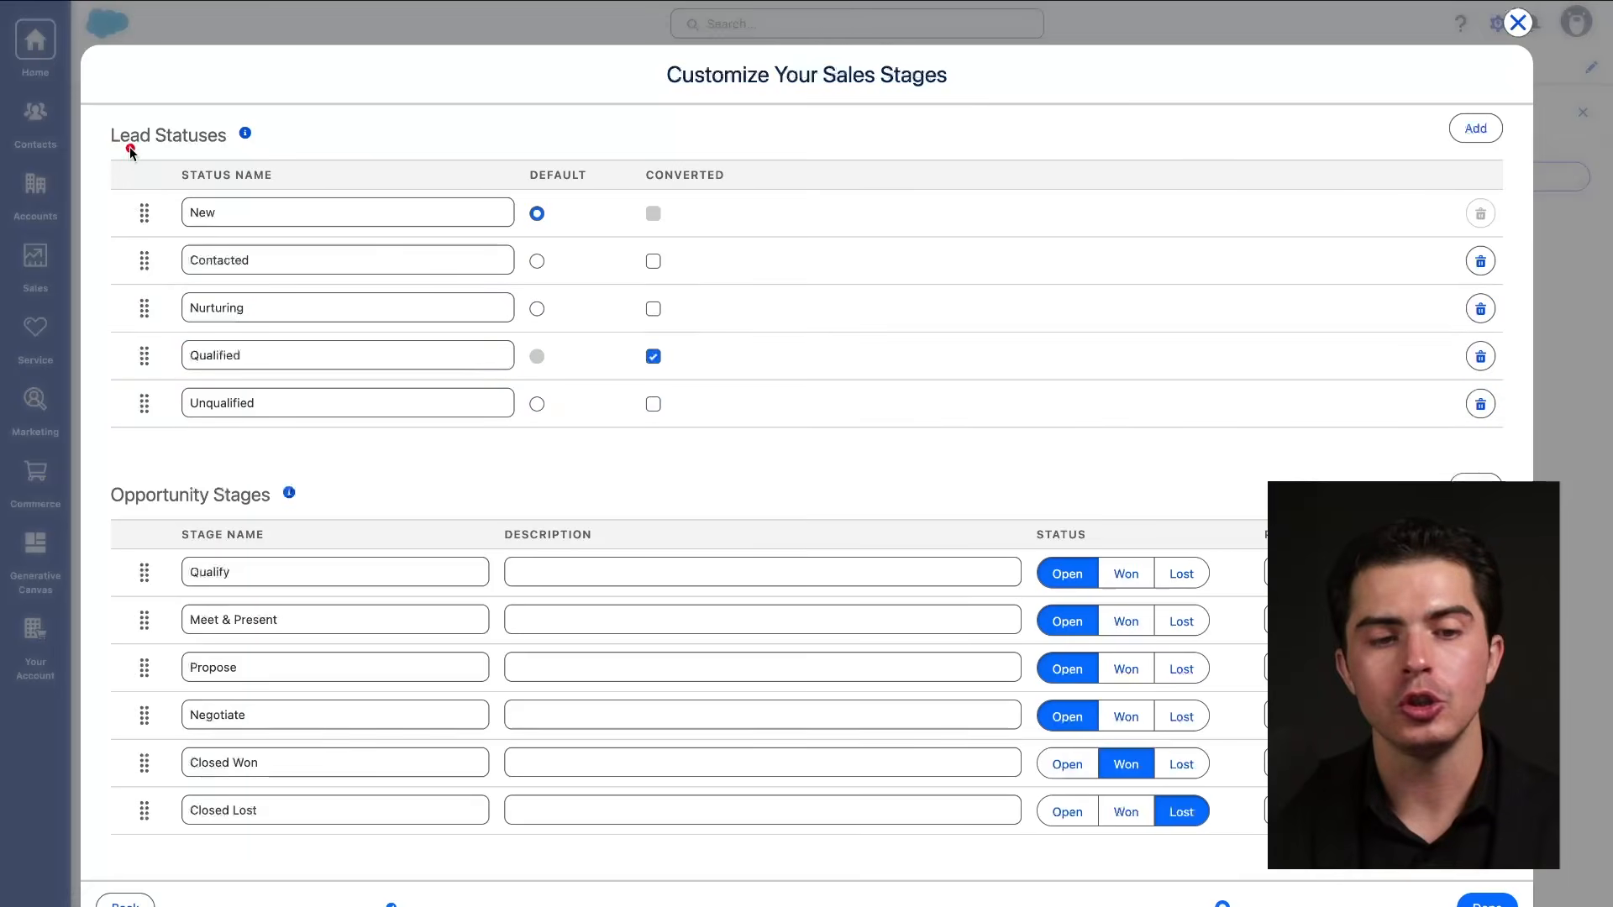
drag(109, 148, 314, 148)
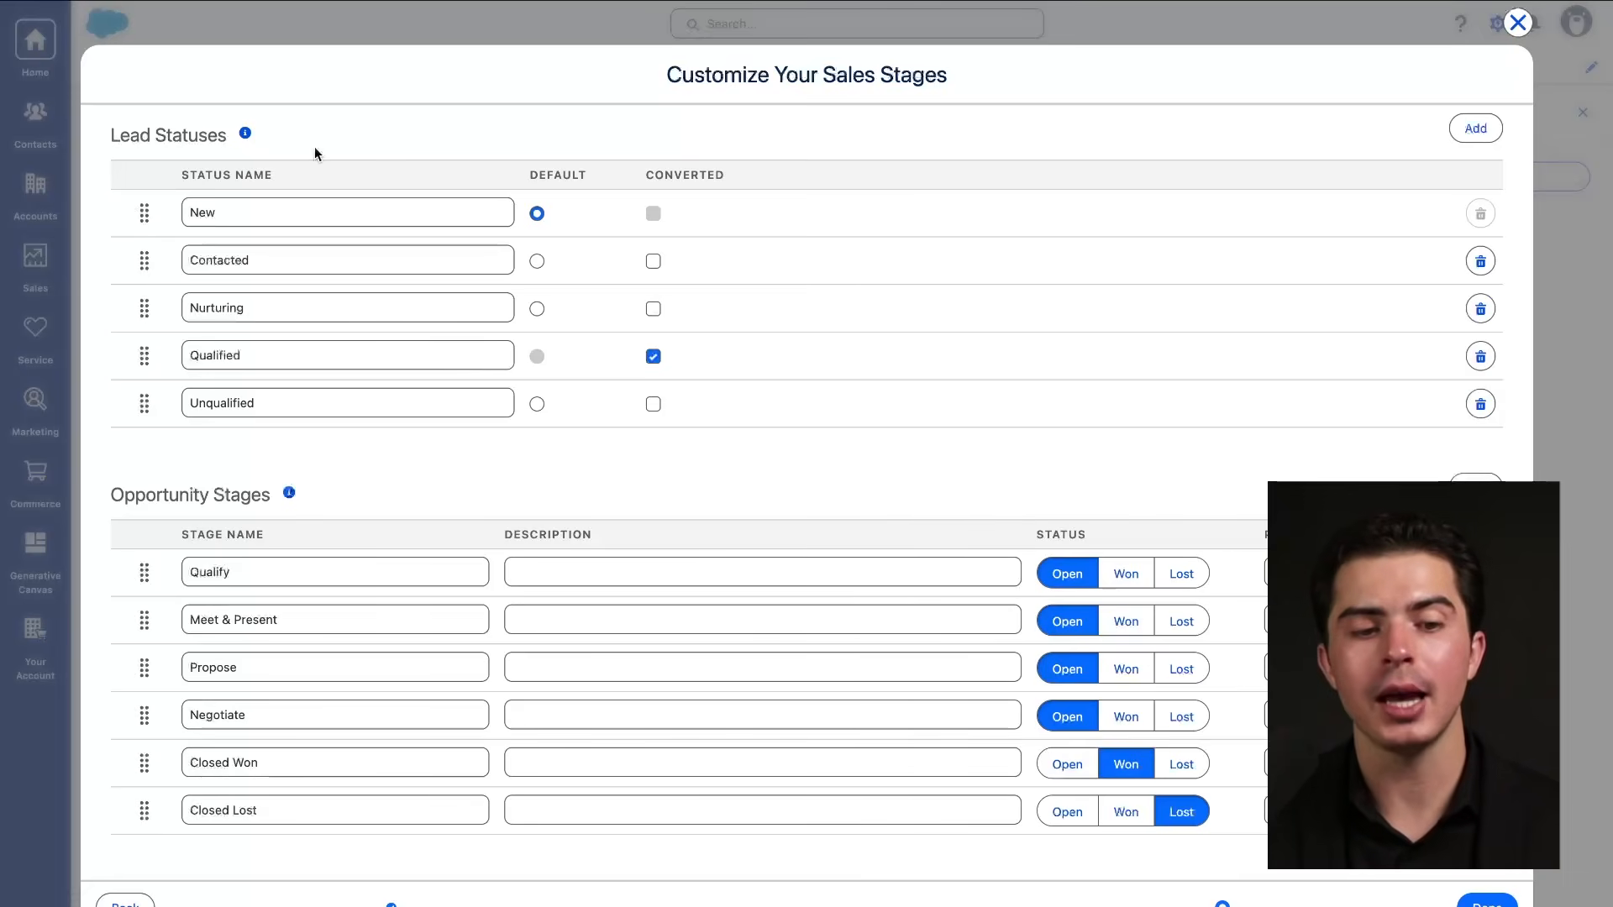
drag(193, 605, 264, 587)
drag(185, 627, 388, 630)
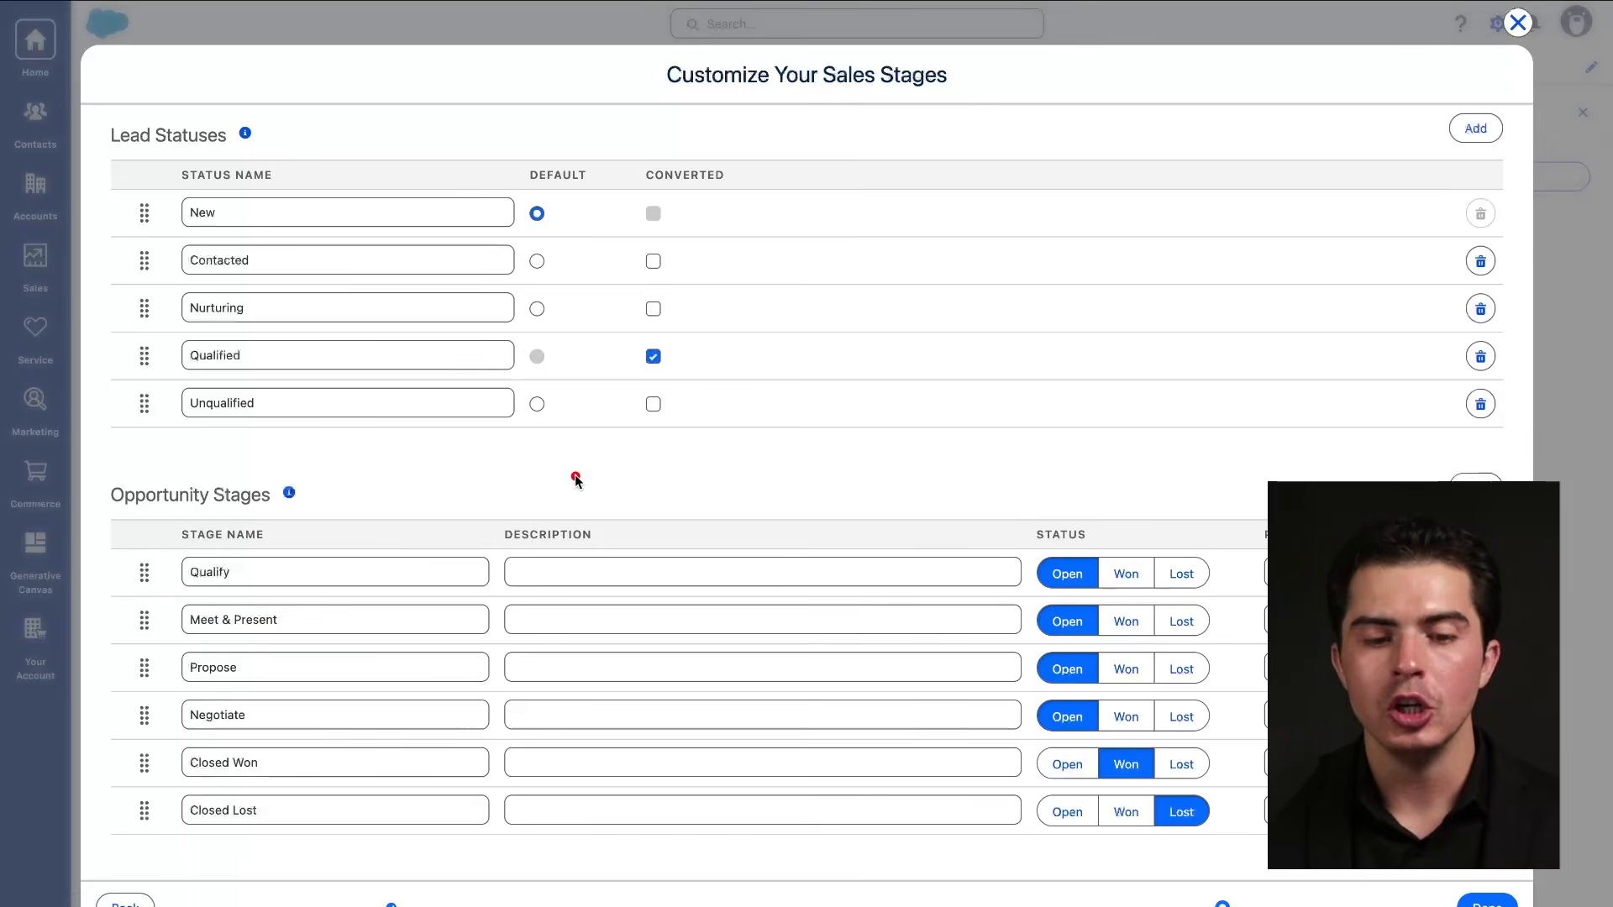
drag(177, 527, 329, 520)
drag(159, 160, 341, 156)
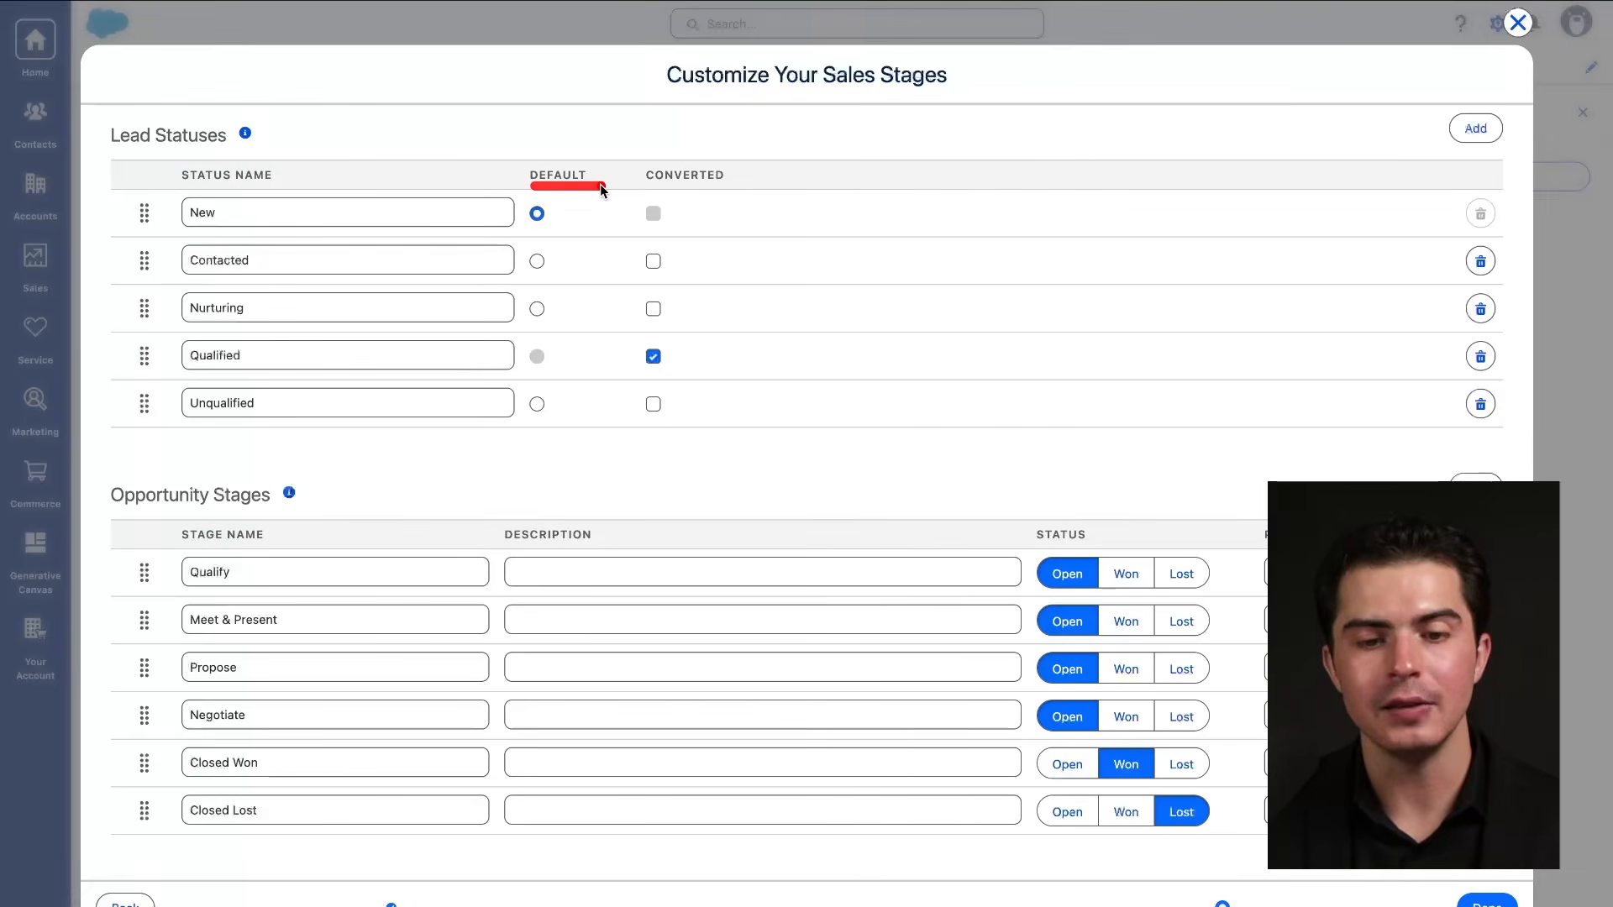
drag(626, 196, 711, 196)
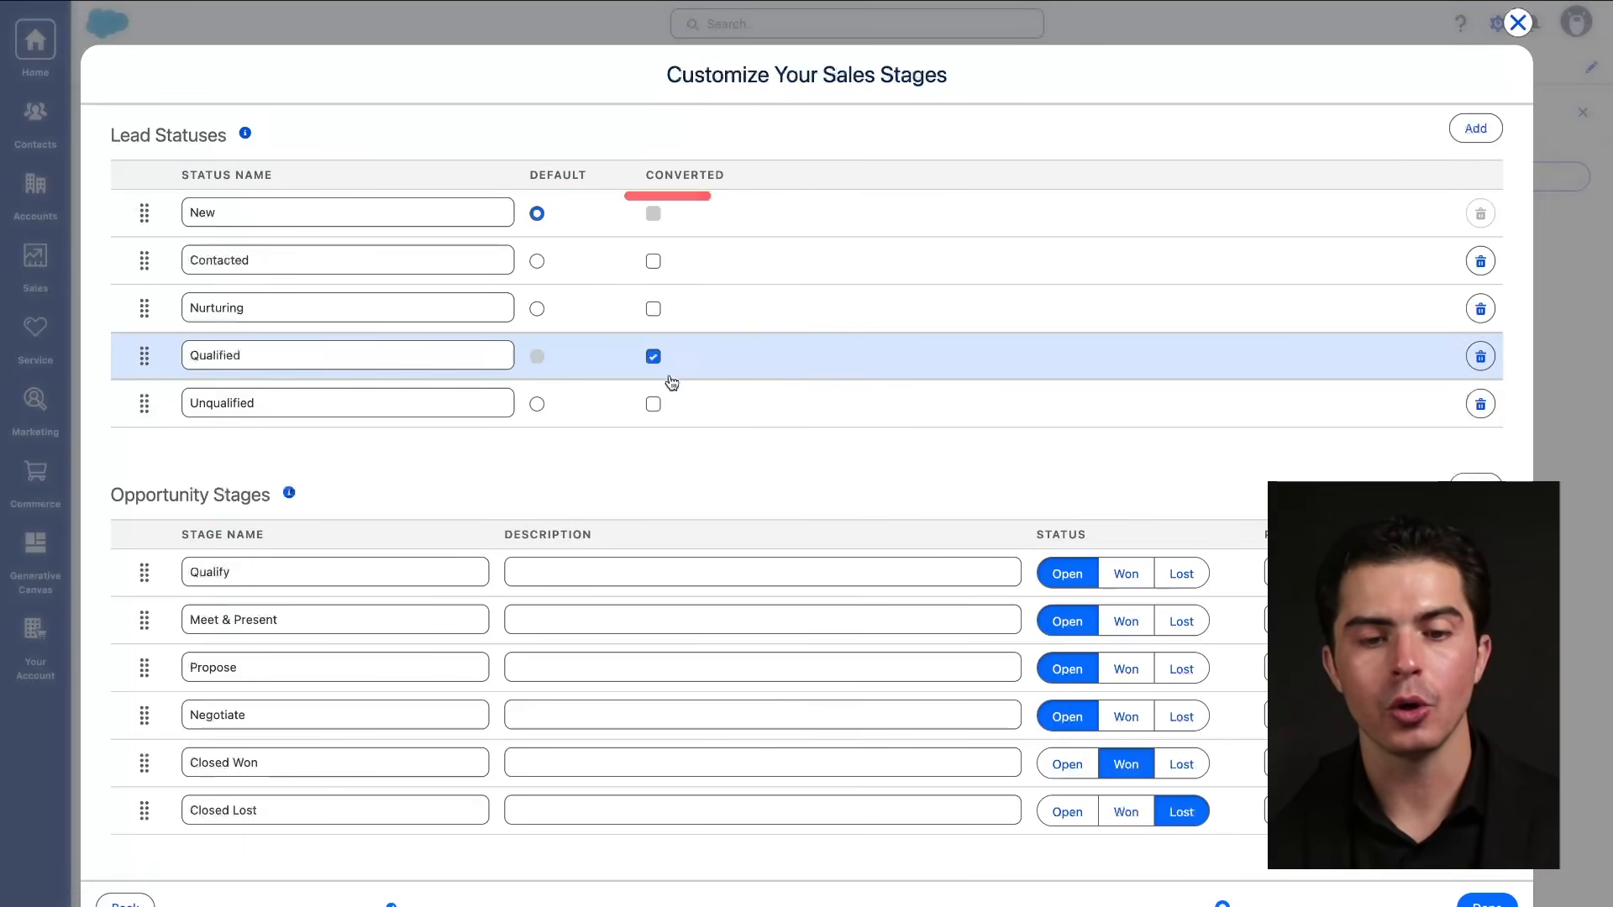
mouse_move(668, 330)
mouse_down()
mouse_move(608, 359)
mouse_move(656, 334)
mouse_move(625, 629)
mouse_up()
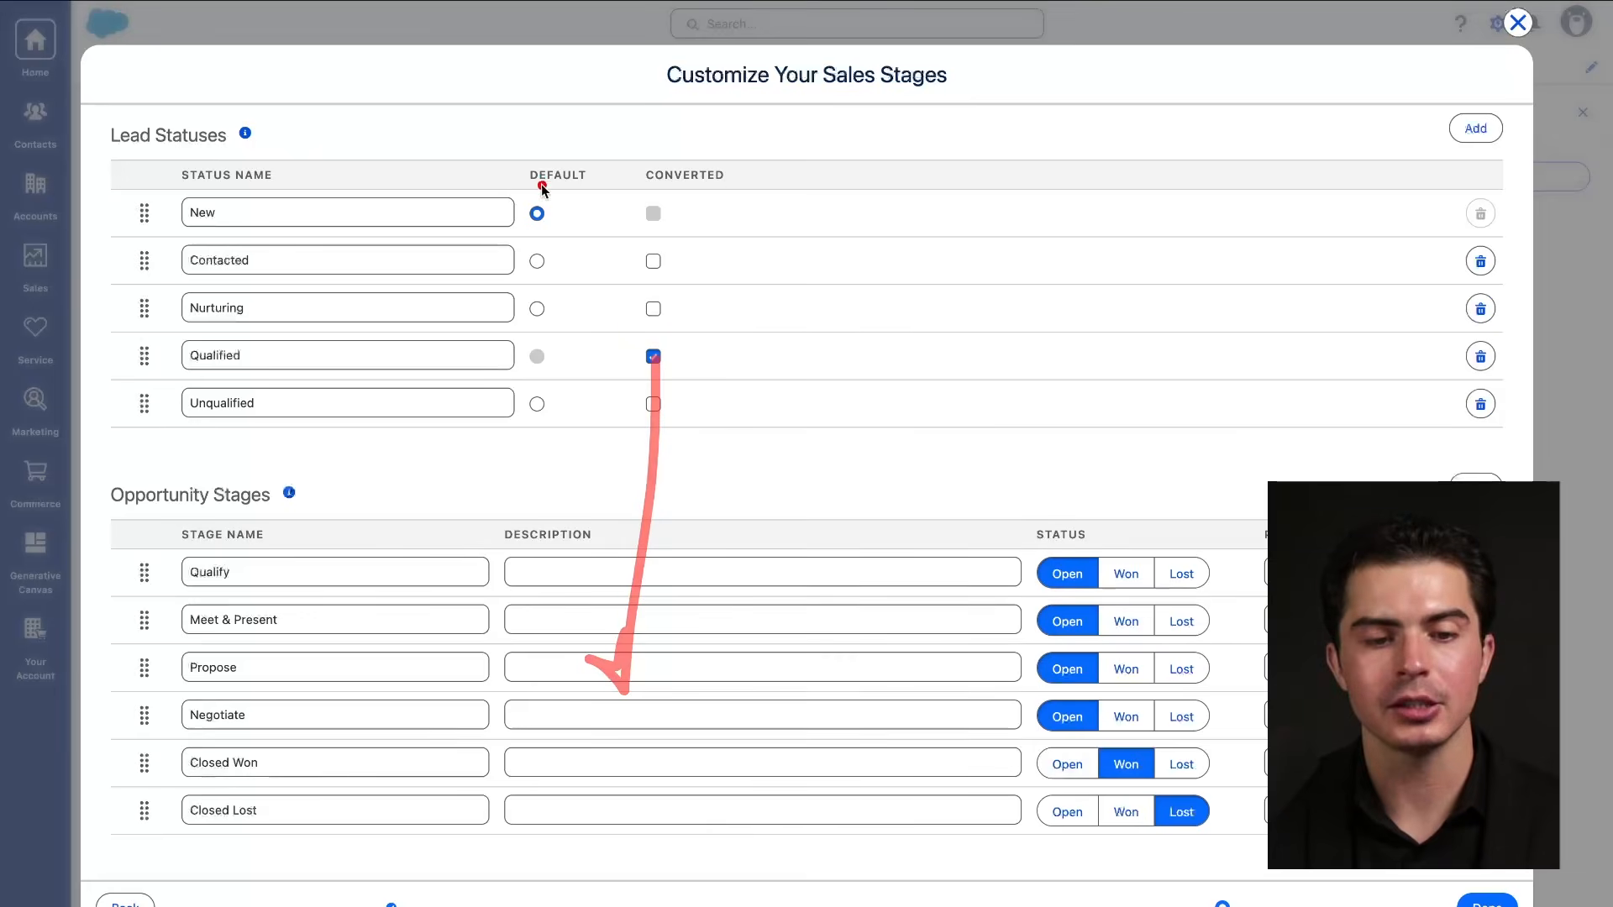
drag(564, 173, 434, 262)
mouse_move(560, 423)
mouse_down()
mouse_move(496, 535)
mouse_move(599, 507)
mouse_up()
mouse_move(1041, 552)
mouse_down()
mouse_move(1093, 552)
mouse_move(1066, 595)
mouse_move(1195, 596)
mouse_up()
mouse_move(1243, 513)
mouse_down()
mouse_move(1044, 749)
mouse_move(1138, 435)
mouse_up()
drag(1030, 547, 1120, 547)
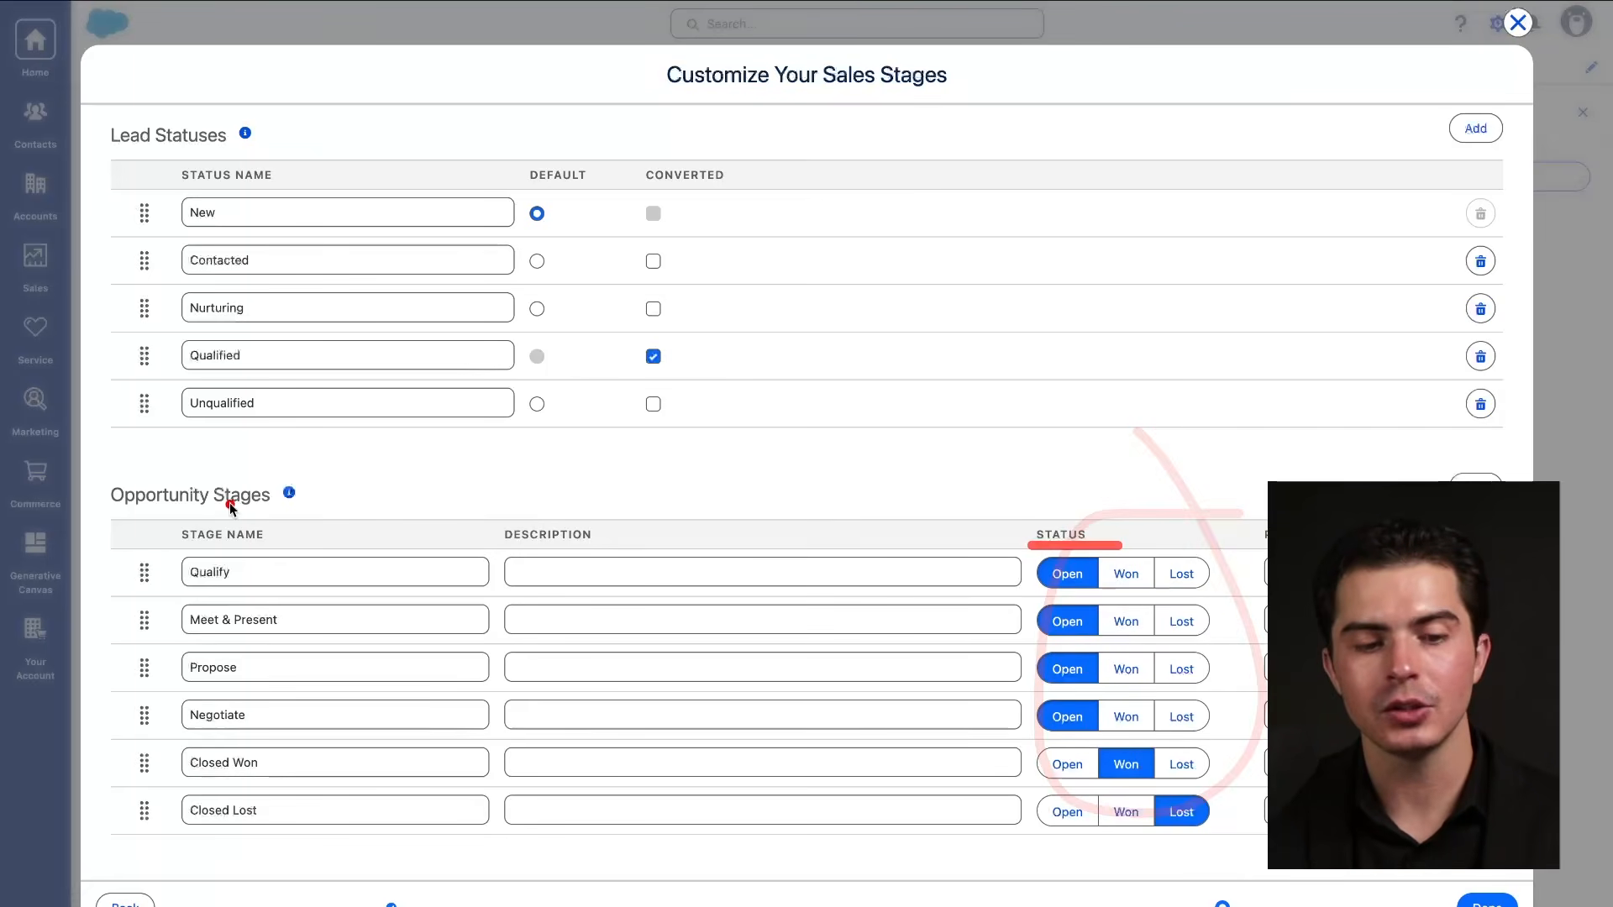
drag(173, 546, 256, 547)
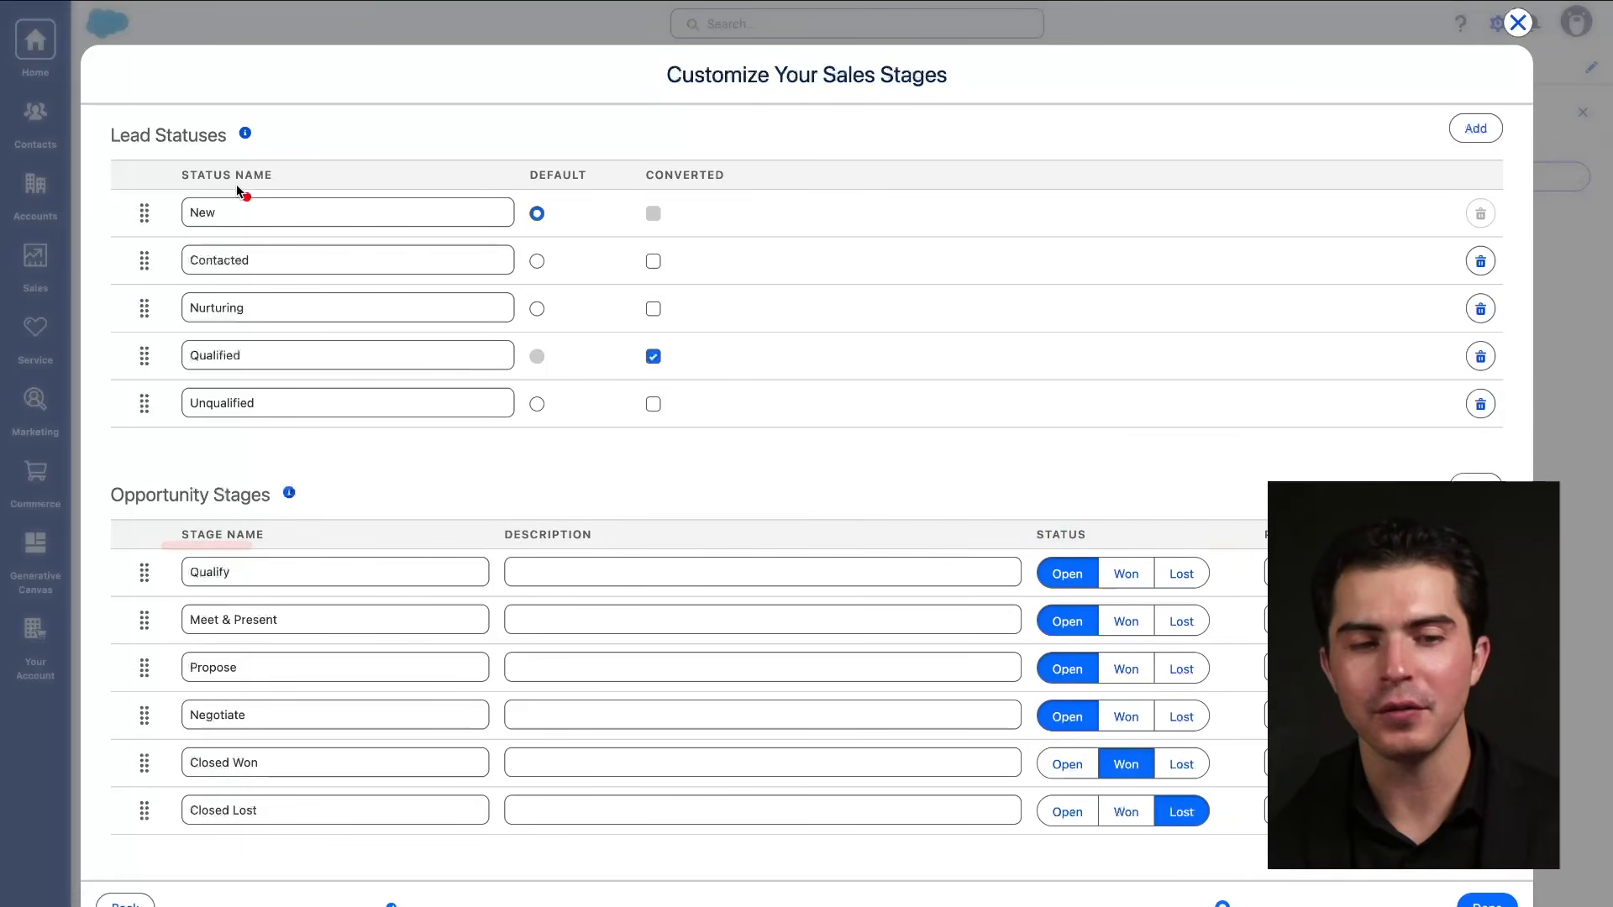
drag(180, 185, 249, 182)
mouse_move(1025, 545)
mouse_down()
mouse_move(1097, 548)
mouse_move(1136, 519)
mouse_move(1011, 808)
mouse_move(1086, 828)
mouse_move(1219, 528)
mouse_move(1092, 519)
mouse_up()
drag(110, 505, 256, 506)
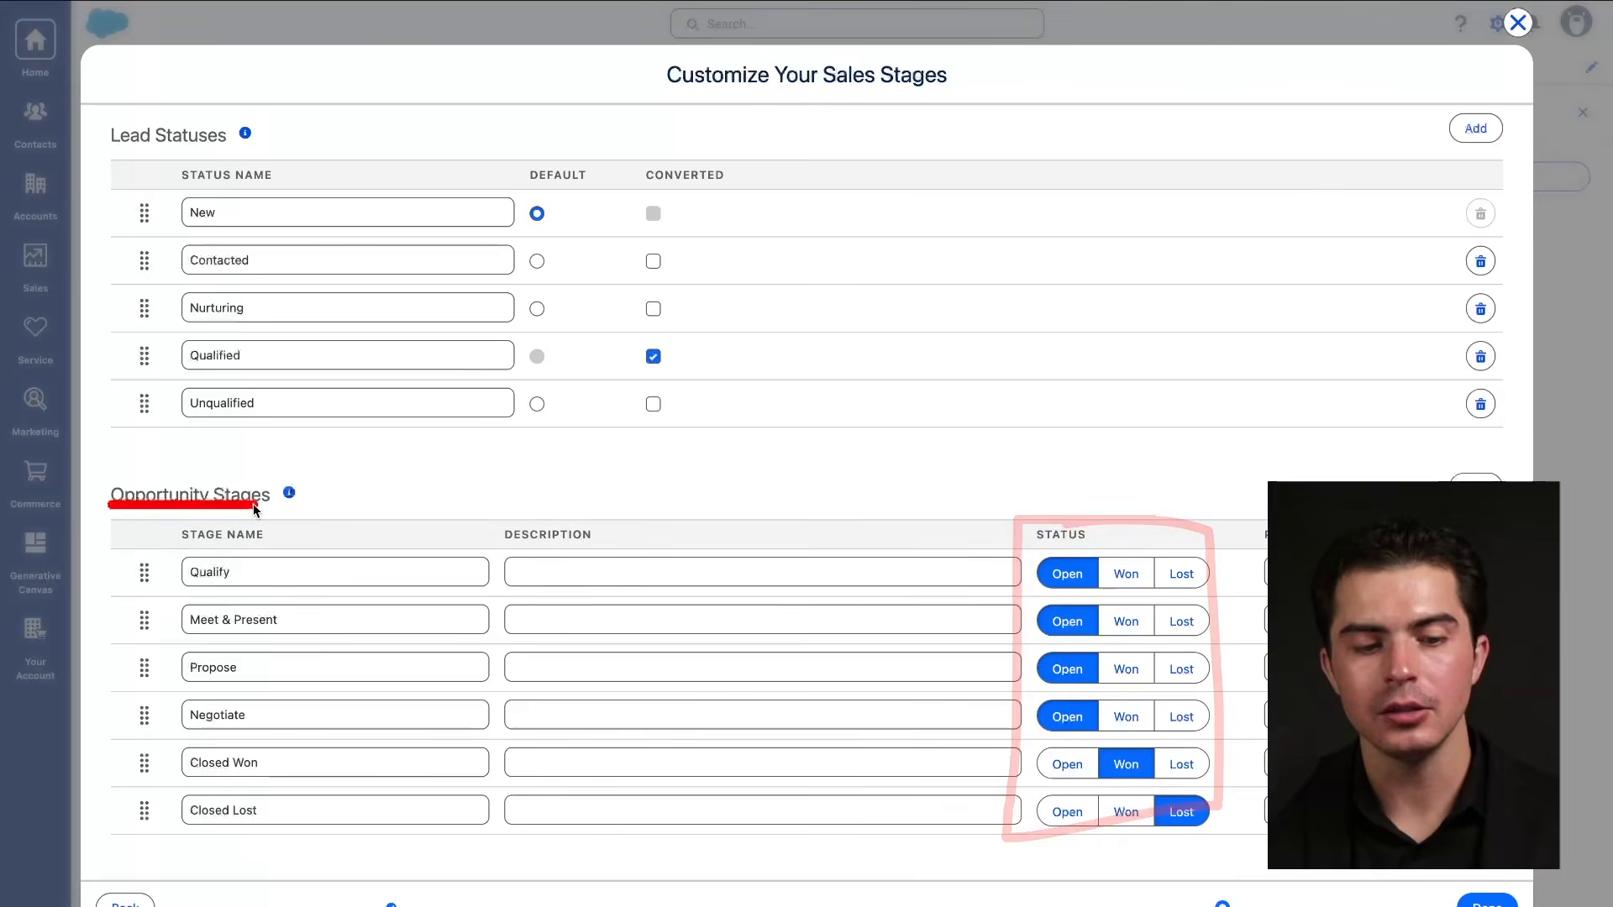
drag(113, 504, 370, 510)
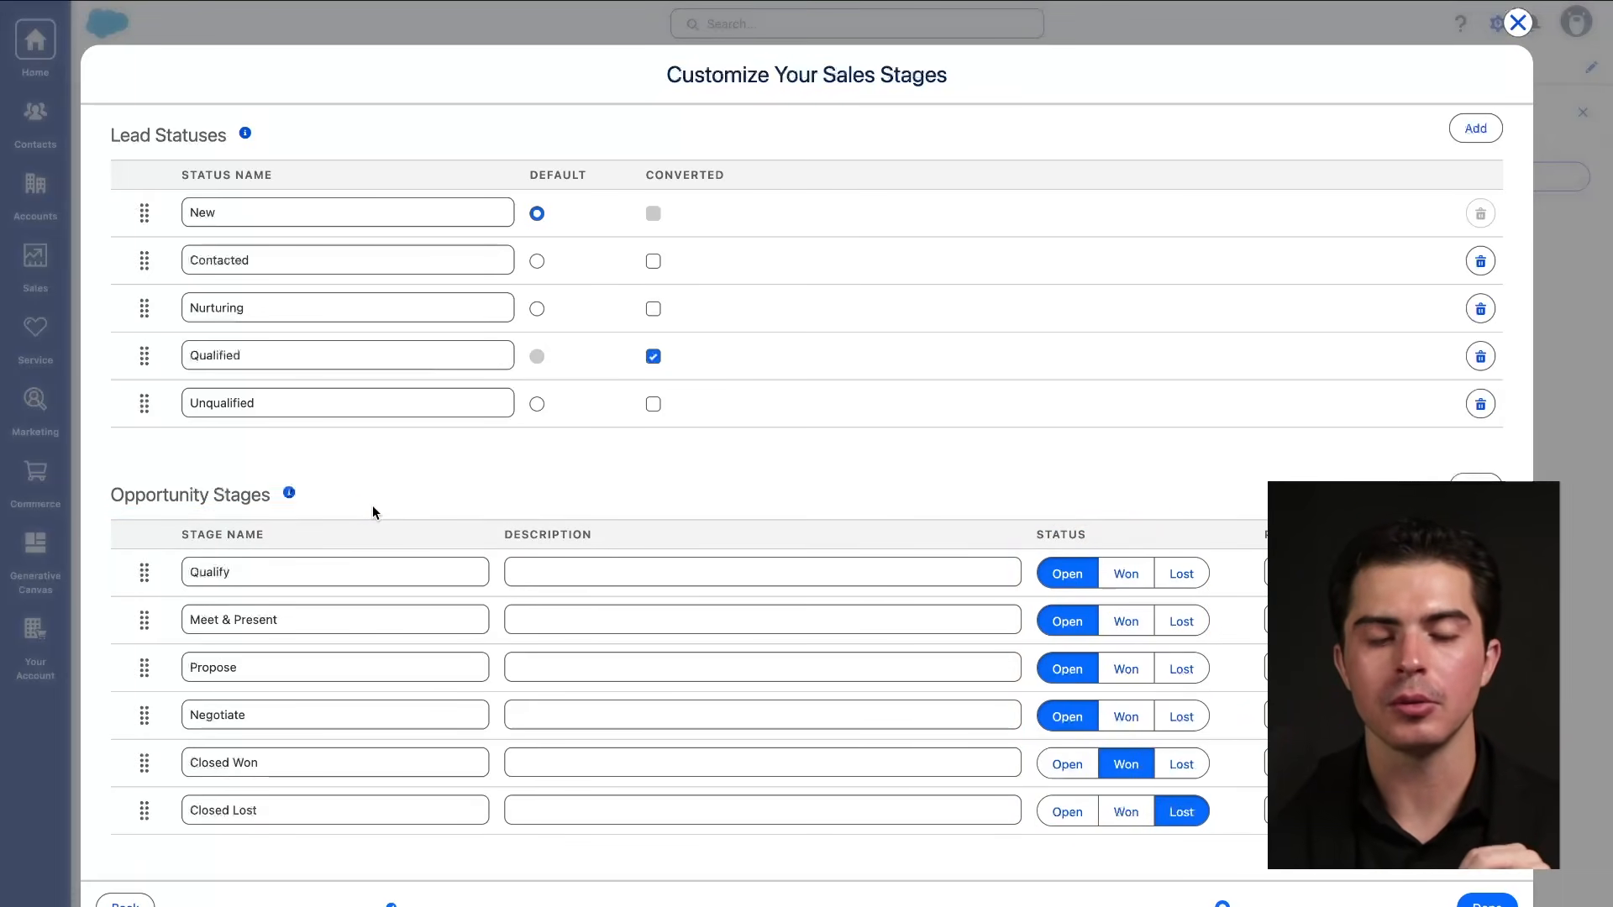
drag(153, 501, 300, 509)
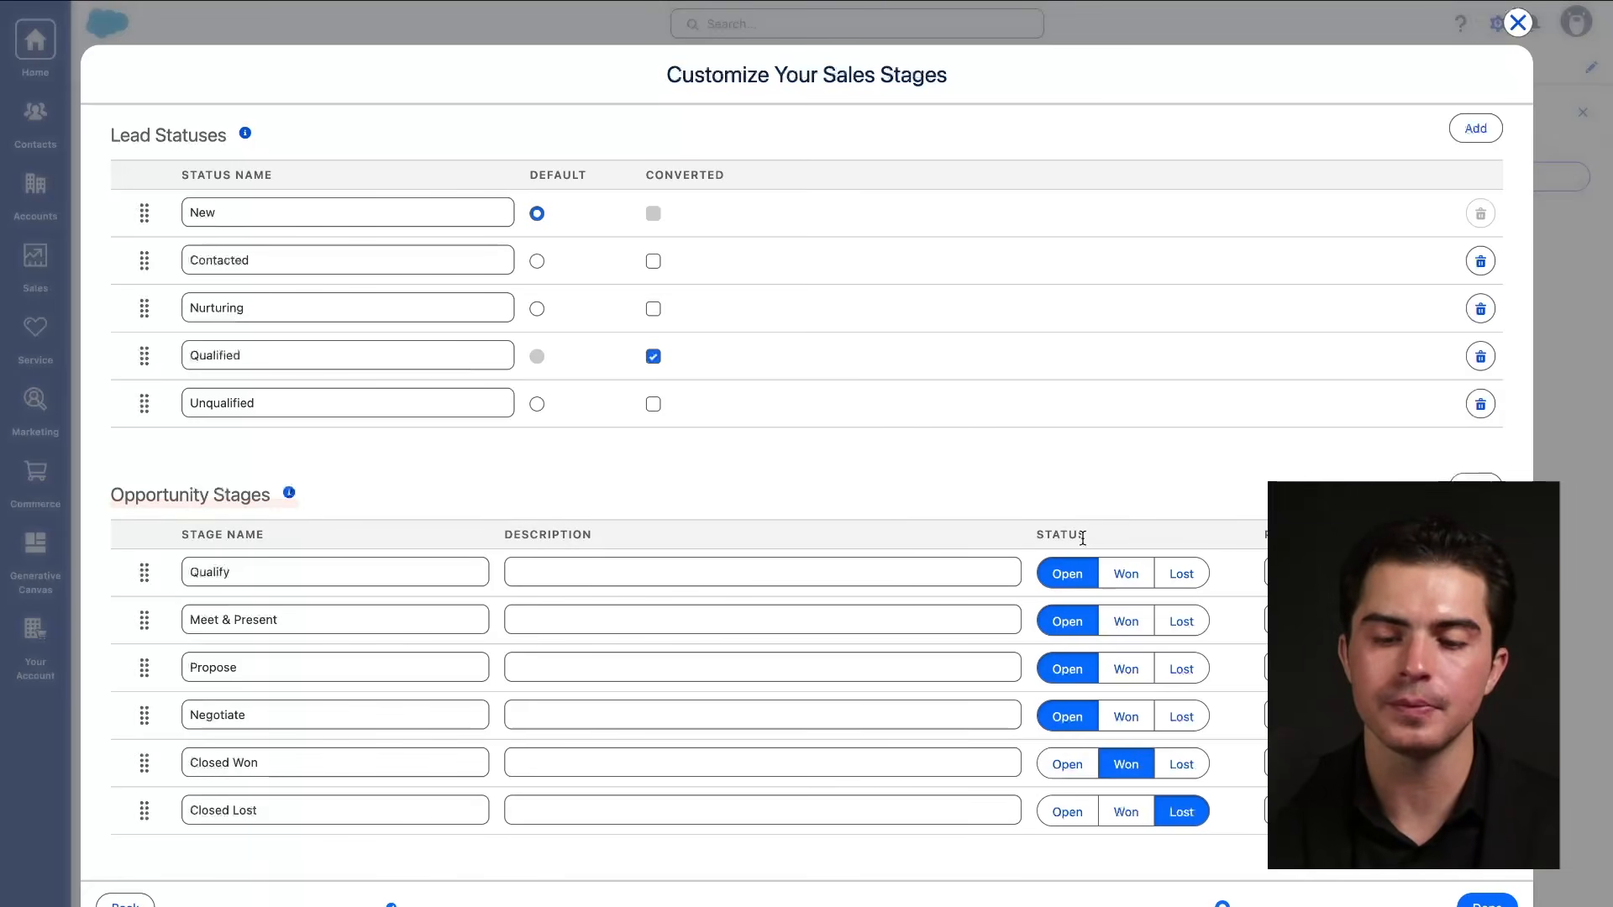
drag(1053, 548, 1121, 548)
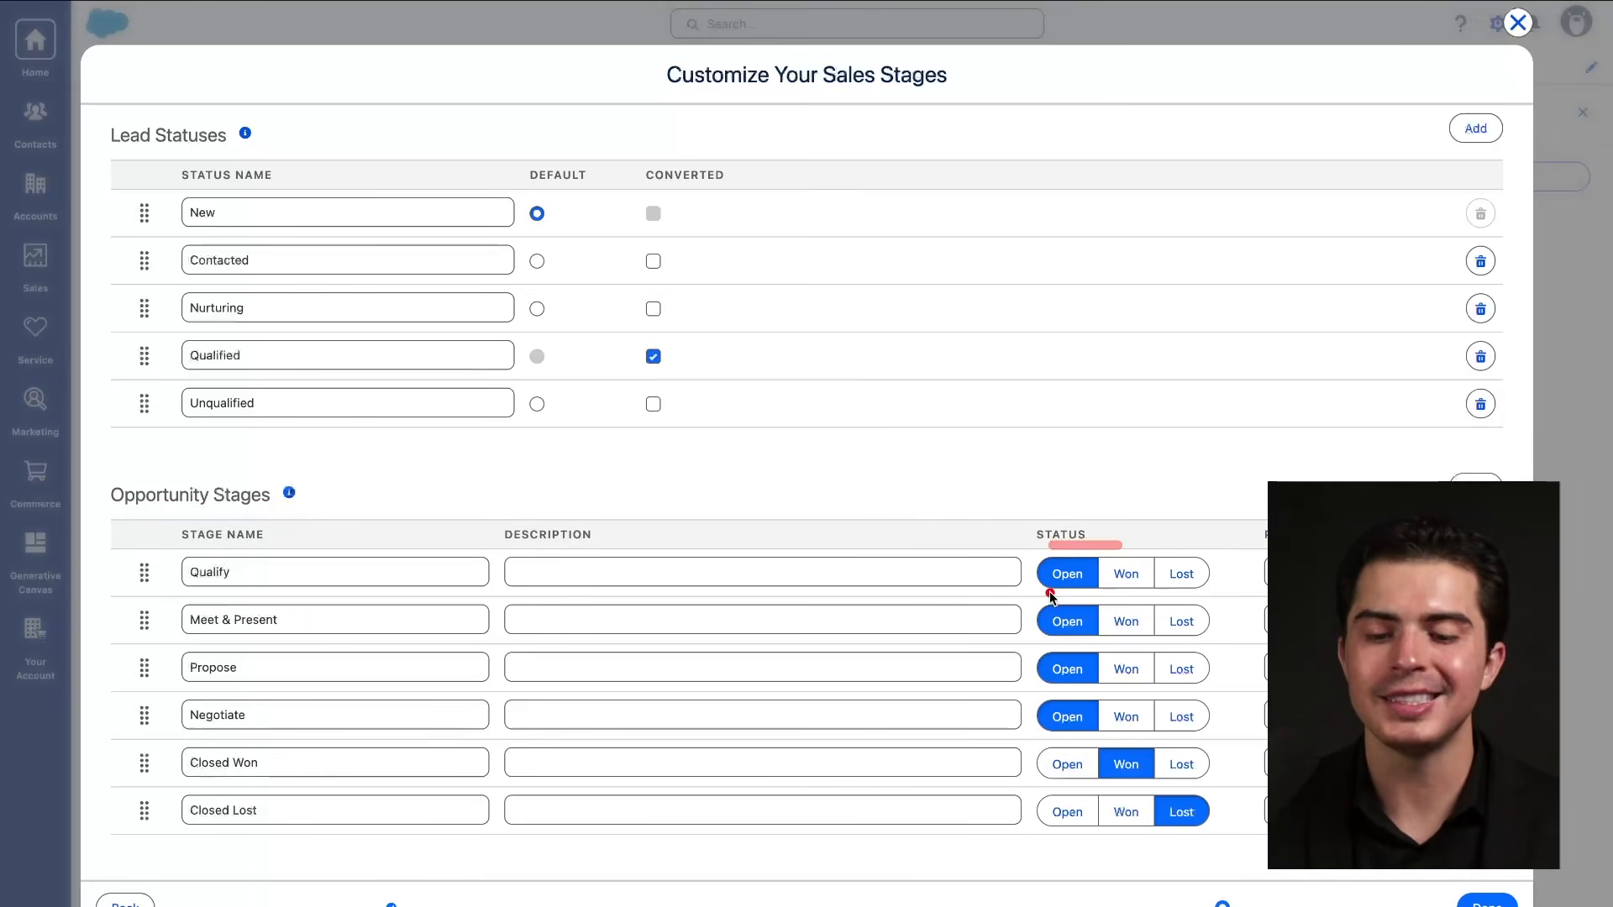
drag(1047, 594, 1172, 594)
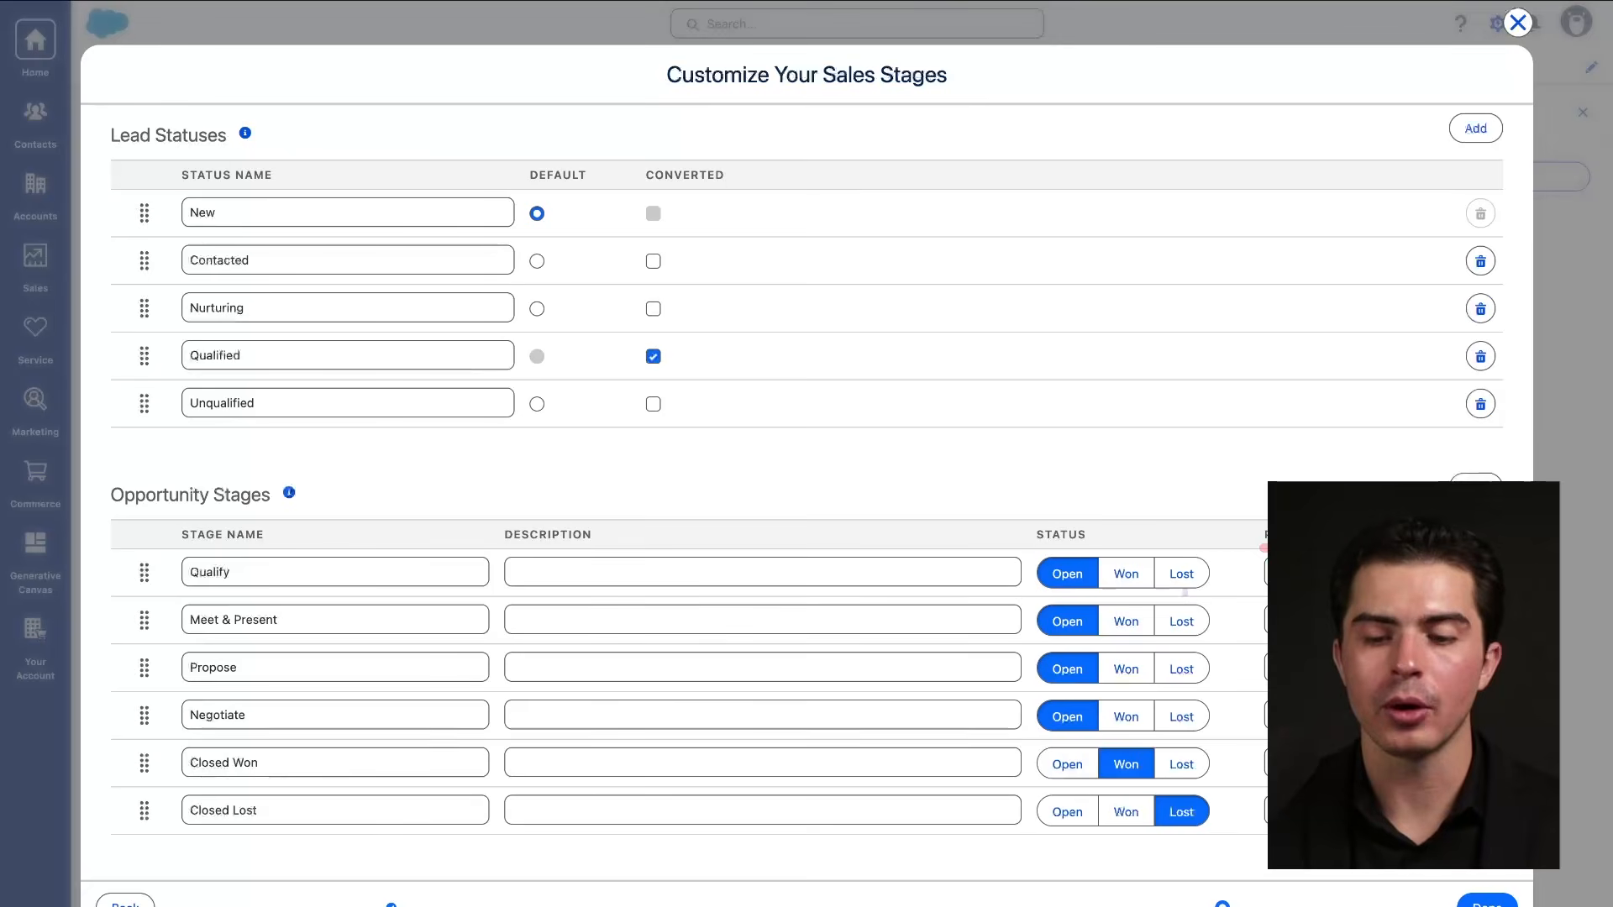
mouse_move(1024, 551)
mouse_down()
mouse_move(1127, 551)
mouse_move(1011, 548)
mouse_move(1020, 754)
mouse_move(1202, 615)
mouse_move(1215, 548)
mouse_up()
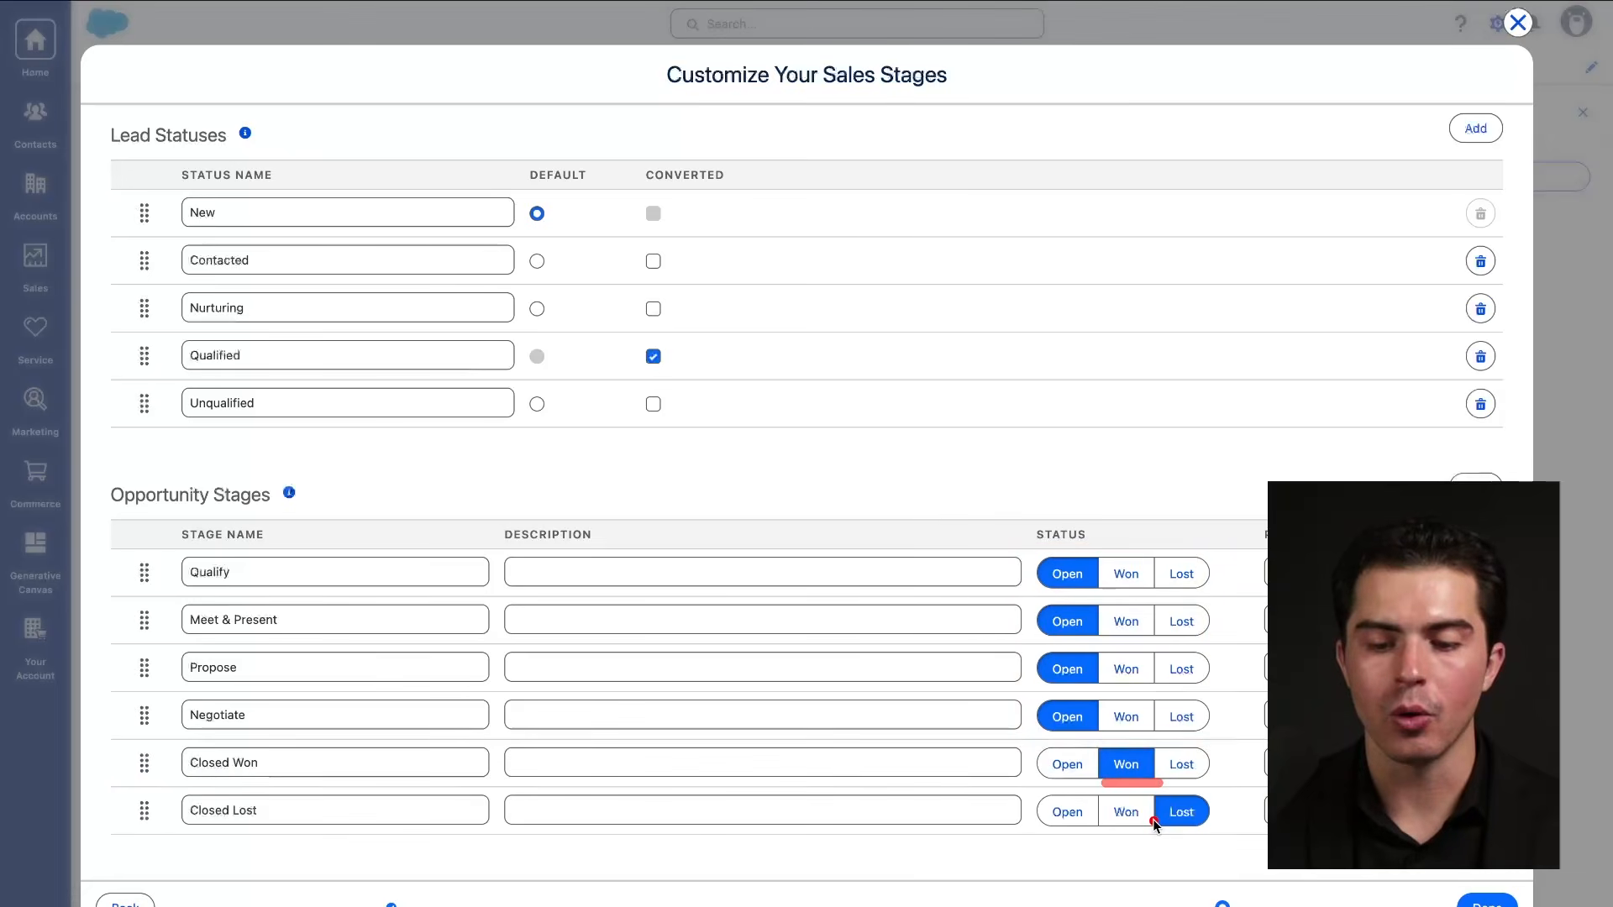
drag(1153, 821, 1231, 819)
drag(1105, 782, 1137, 782)
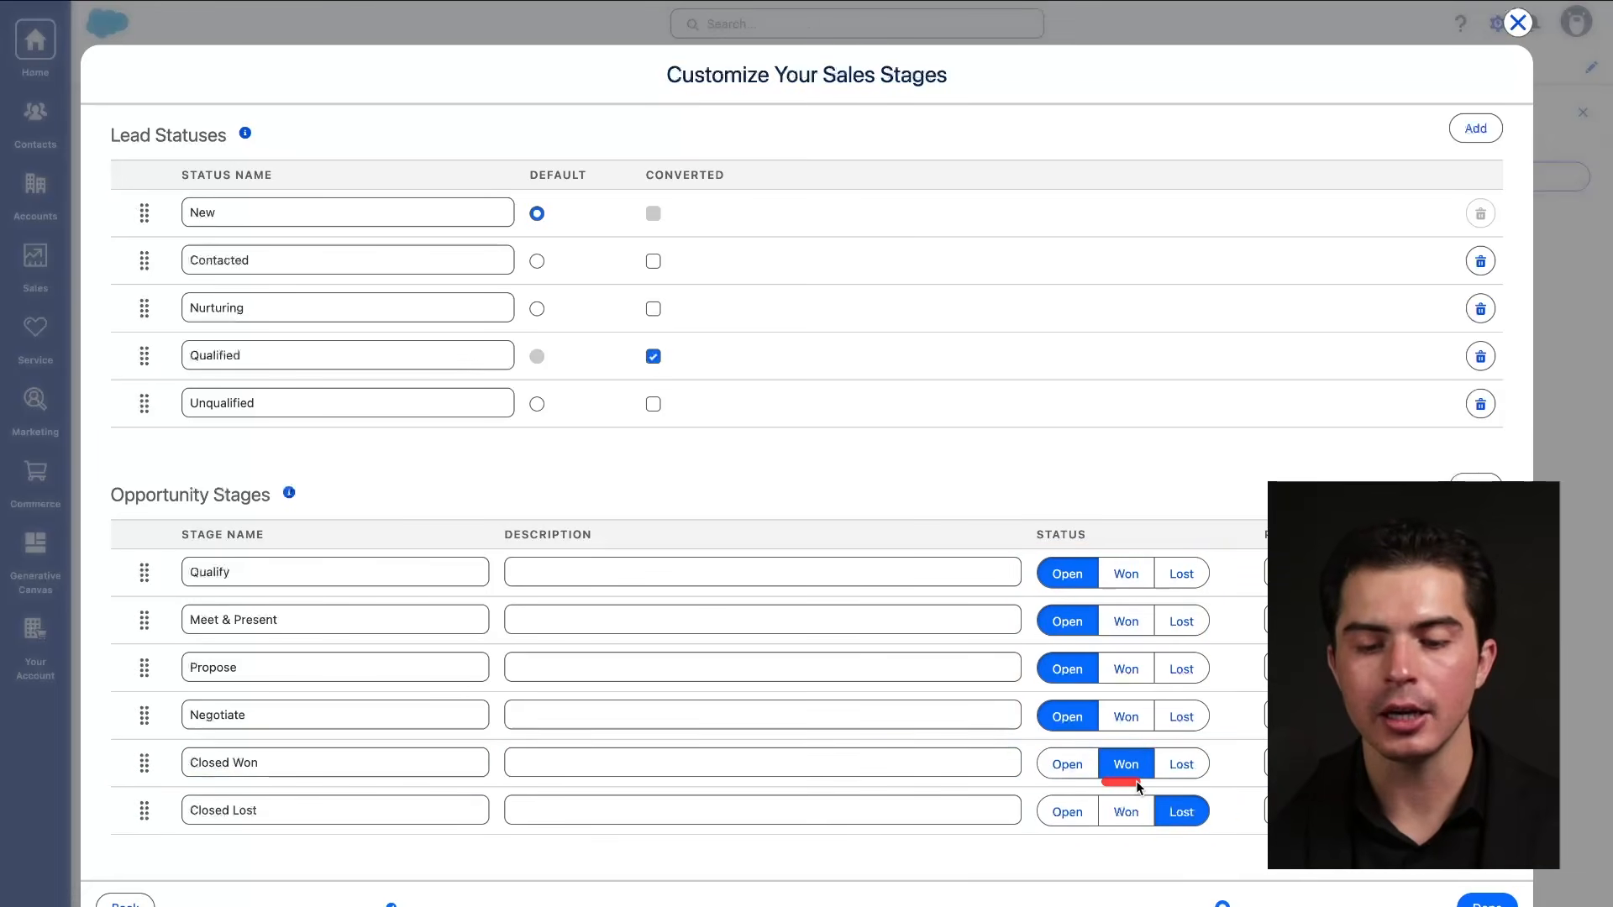
drag(197, 772, 314, 777)
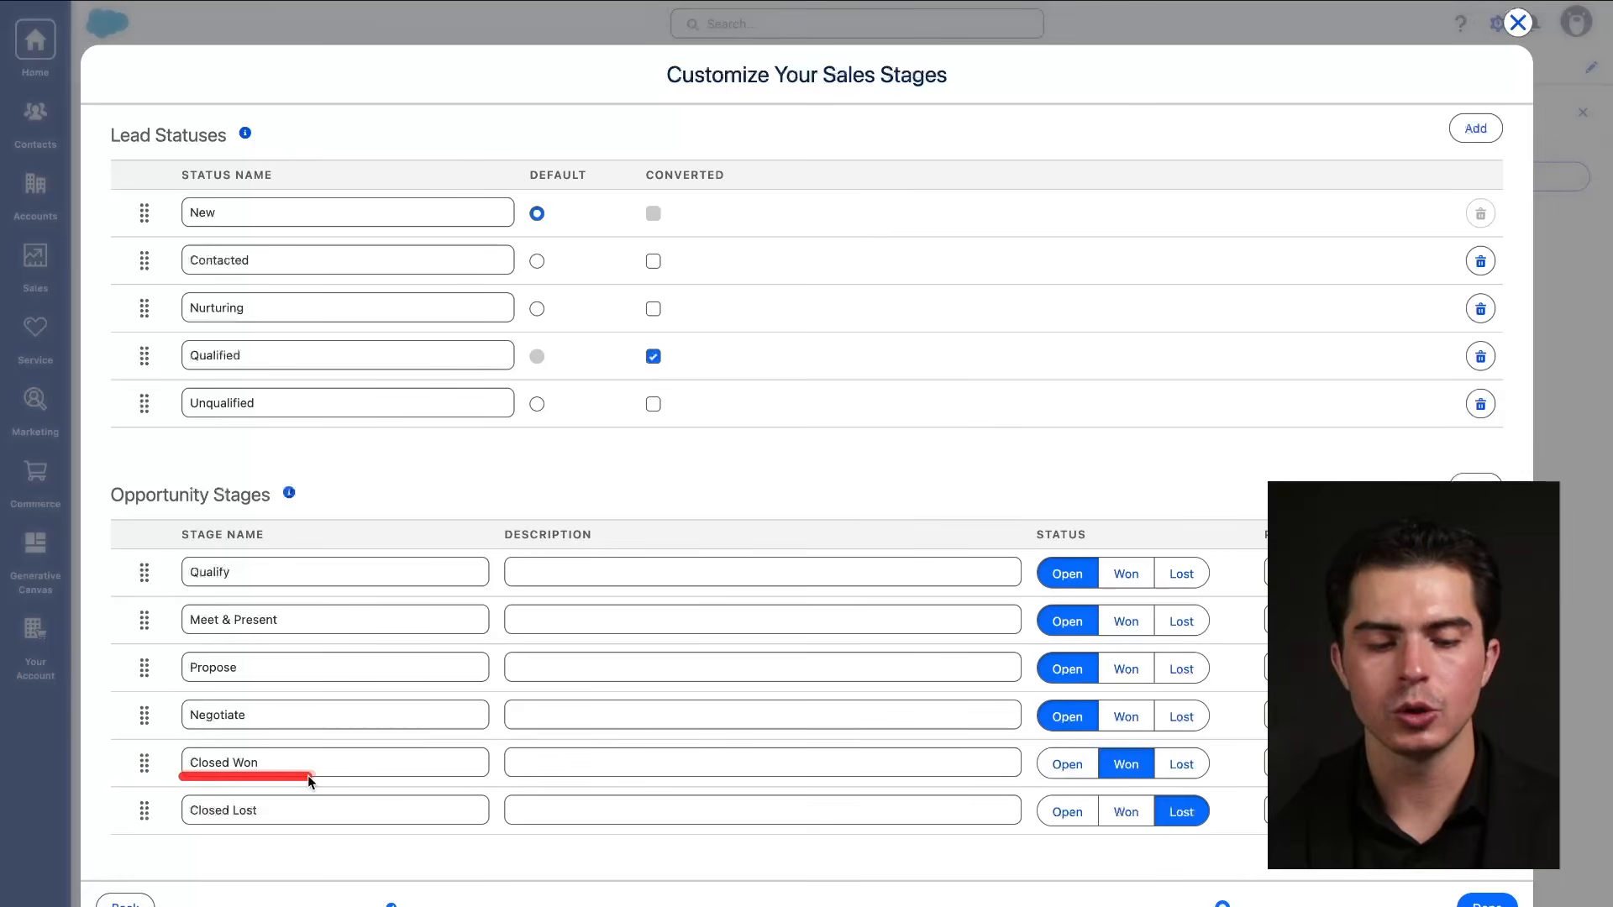
drag(1103, 784, 1161, 788)
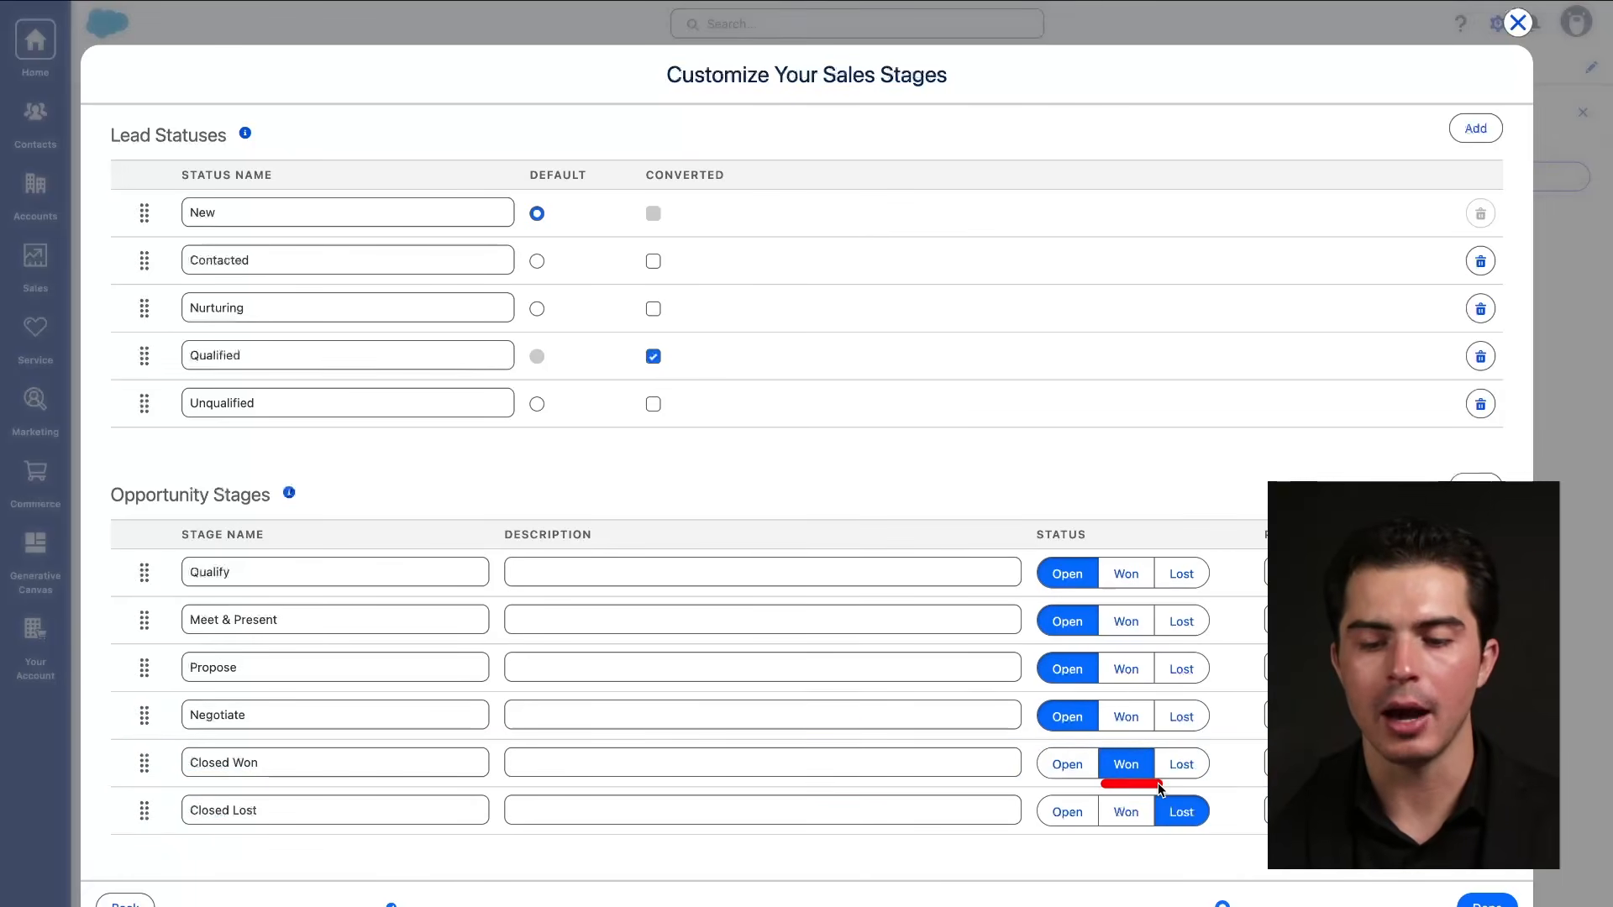
drag(1044, 779, 1044, 780)
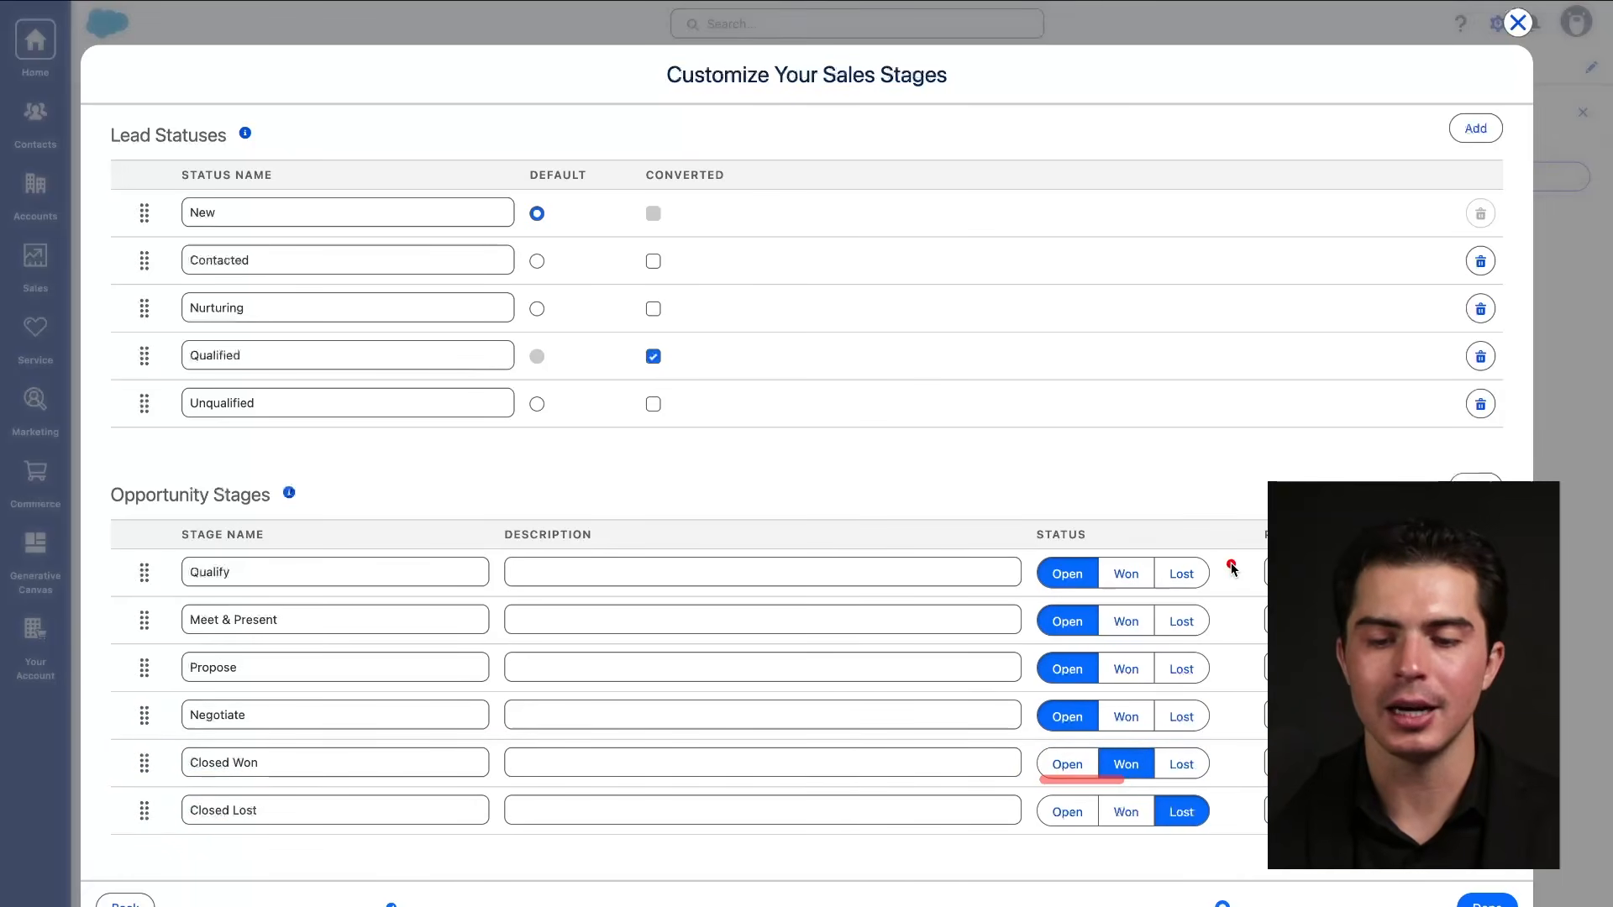
mouse_move(1235, 557)
mouse_down()
mouse_move(1013, 557)
mouse_move(1024, 750)
mouse_move(1265, 677)
mouse_move(1241, 543)
mouse_up()
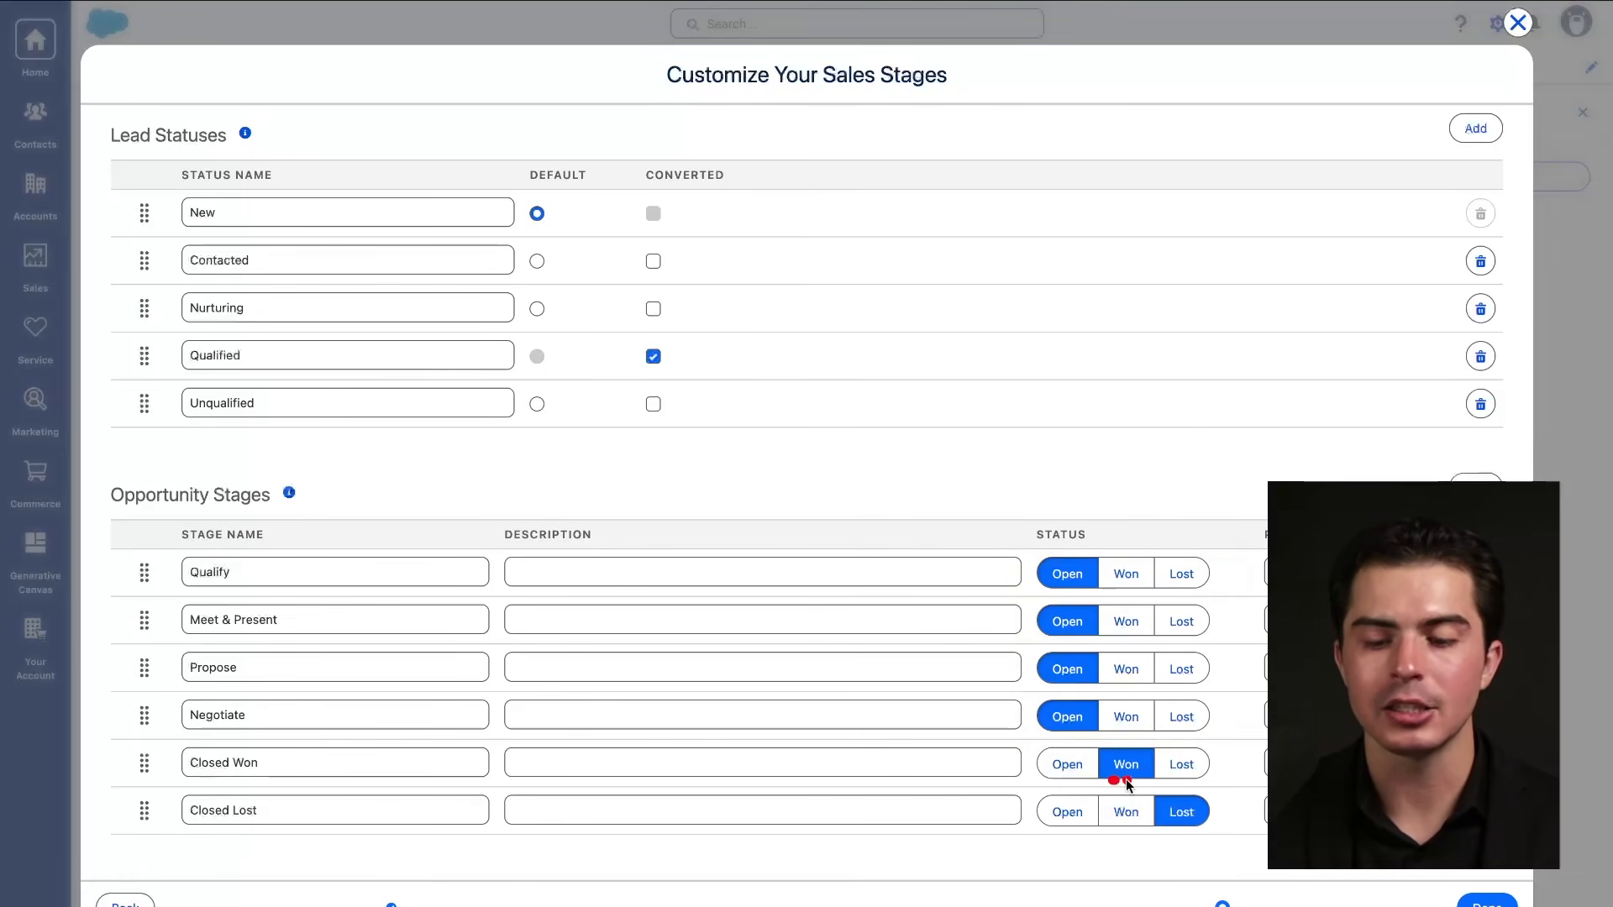
mouse_move(1216, 748)
mouse_down()
mouse_move(1092, 832)
mouse_move(1218, 762)
mouse_up()
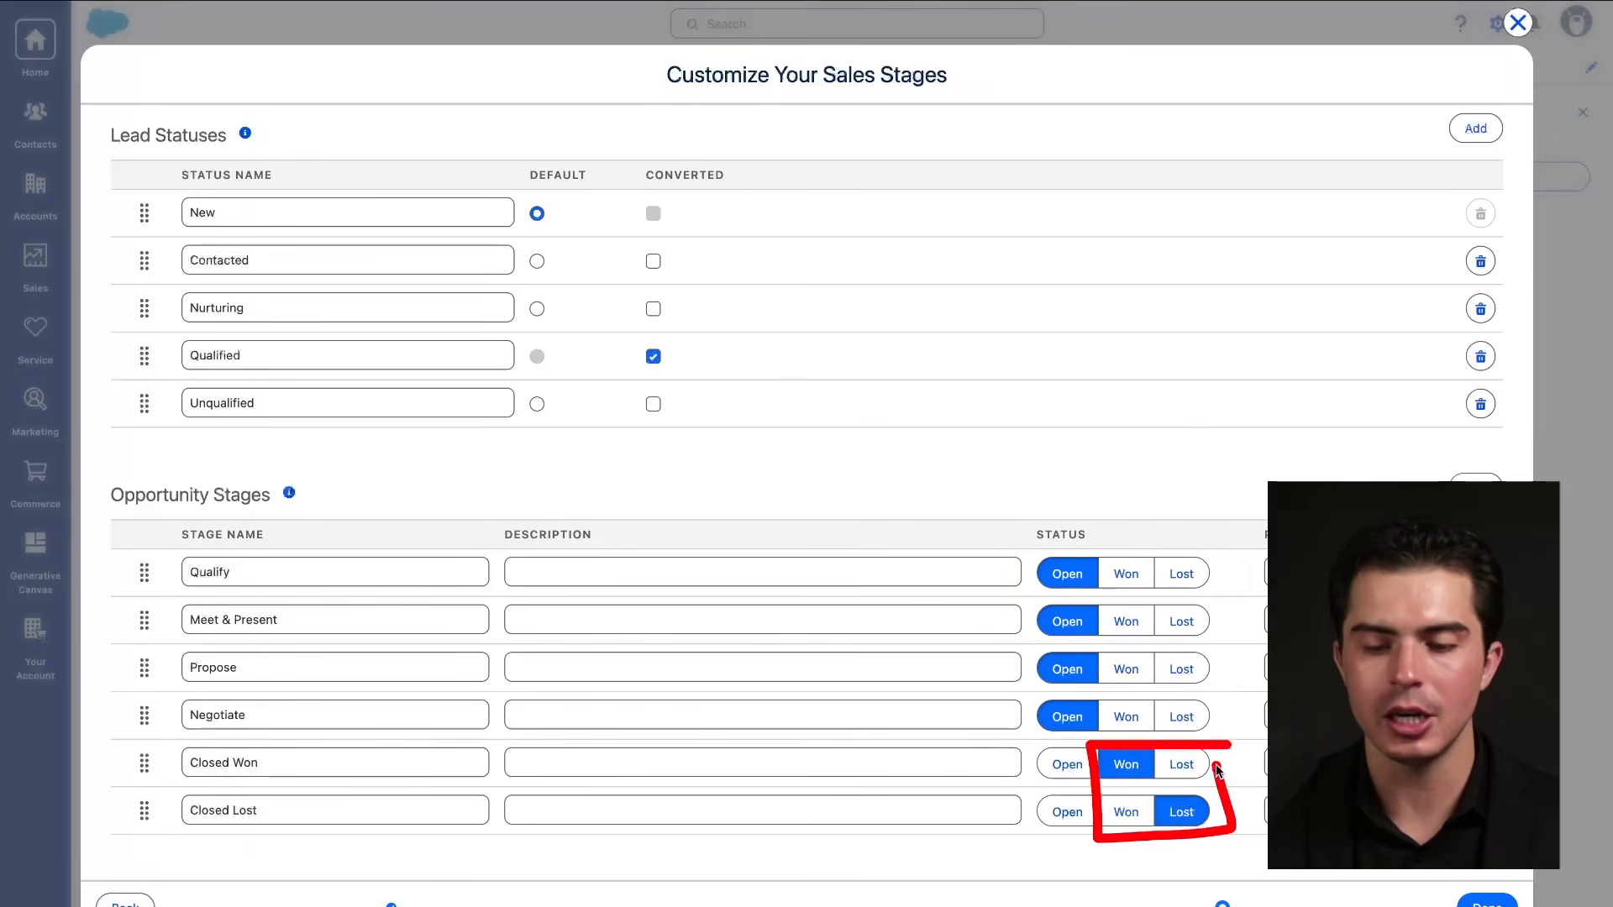
mouse_move(1109, 747)
mouse_down()
mouse_move(1033, 751)
mouse_move(1082, 781)
mouse_move(1095, 739)
mouse_move(1154, 783)
mouse_move(1149, 736)
mouse_move(1149, 785)
mouse_move(1223, 760)
mouse_up()
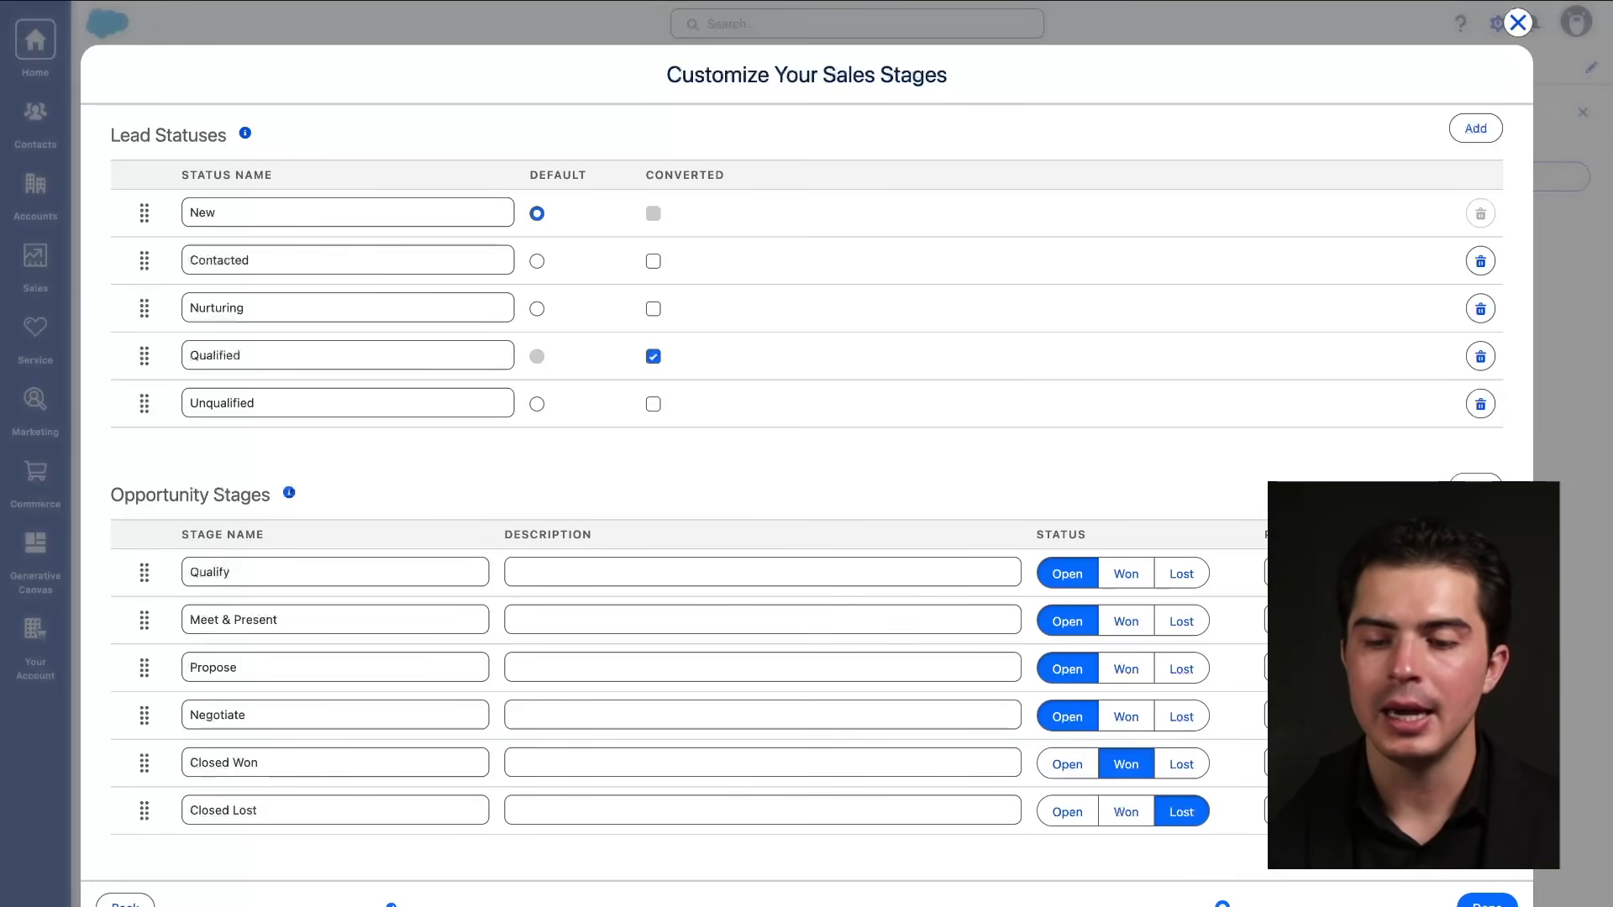
drag(1263, 564, 1338, 869)
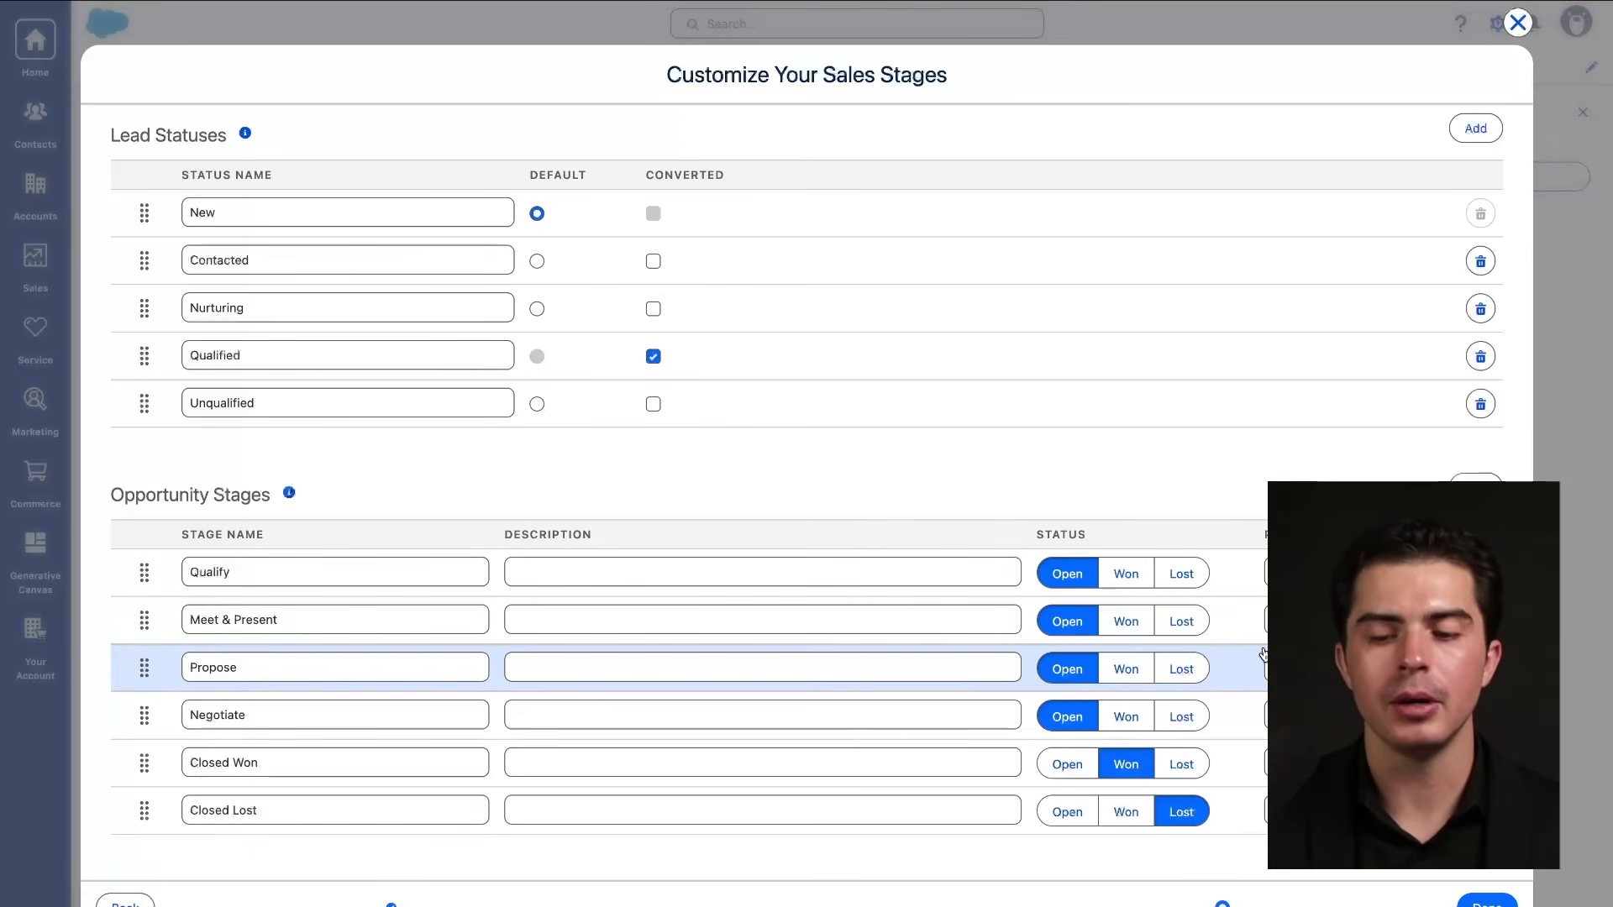
drag(172, 632, 361, 632)
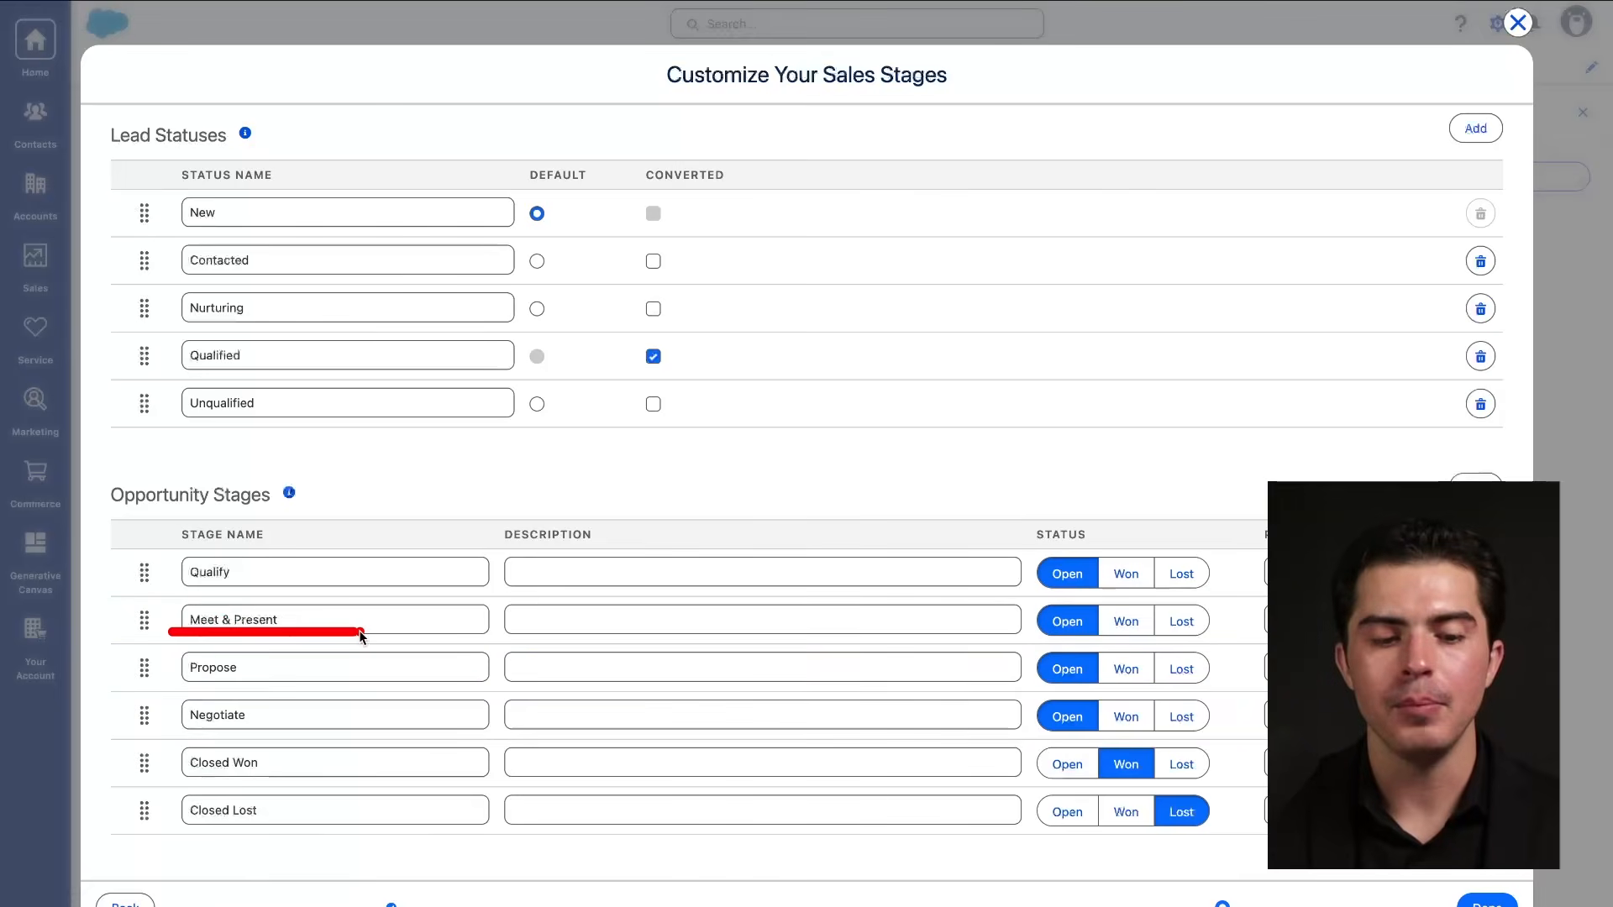
mouse_move(1253, 636)
mouse_down()
mouse_move(1303, 636)
mouse_move(1226, 603)
mouse_move(1286, 649)
mouse_move(1361, 613)
mouse_up()
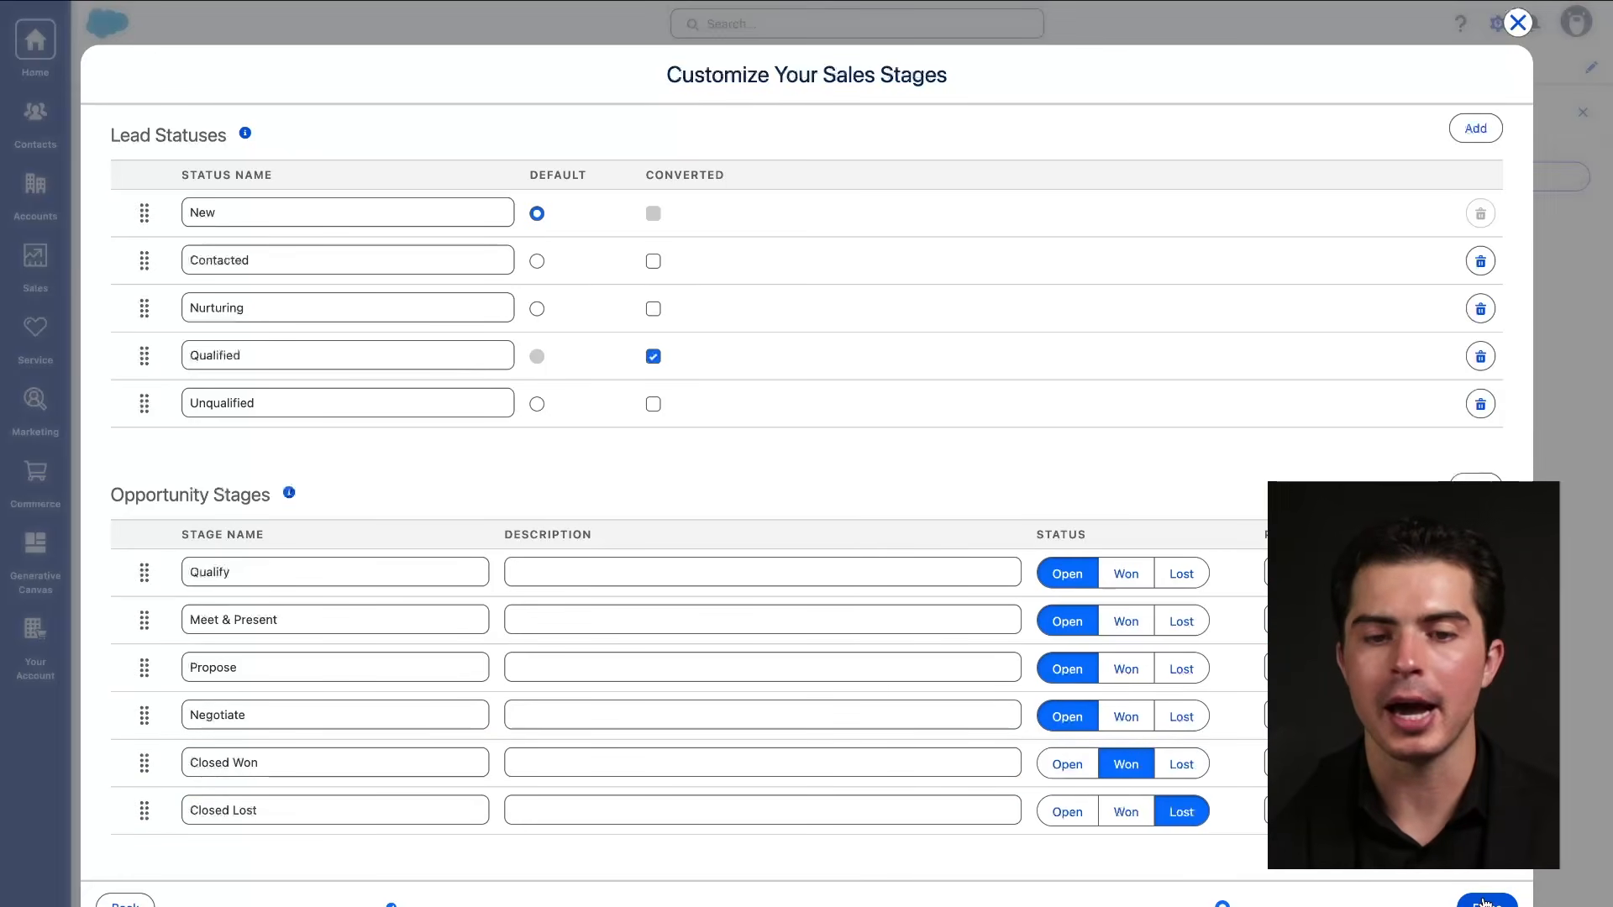
Finish the sales stages dialog and open Advanced Setup from Quick Settings.
drag(1267, 538, 1269, 836)
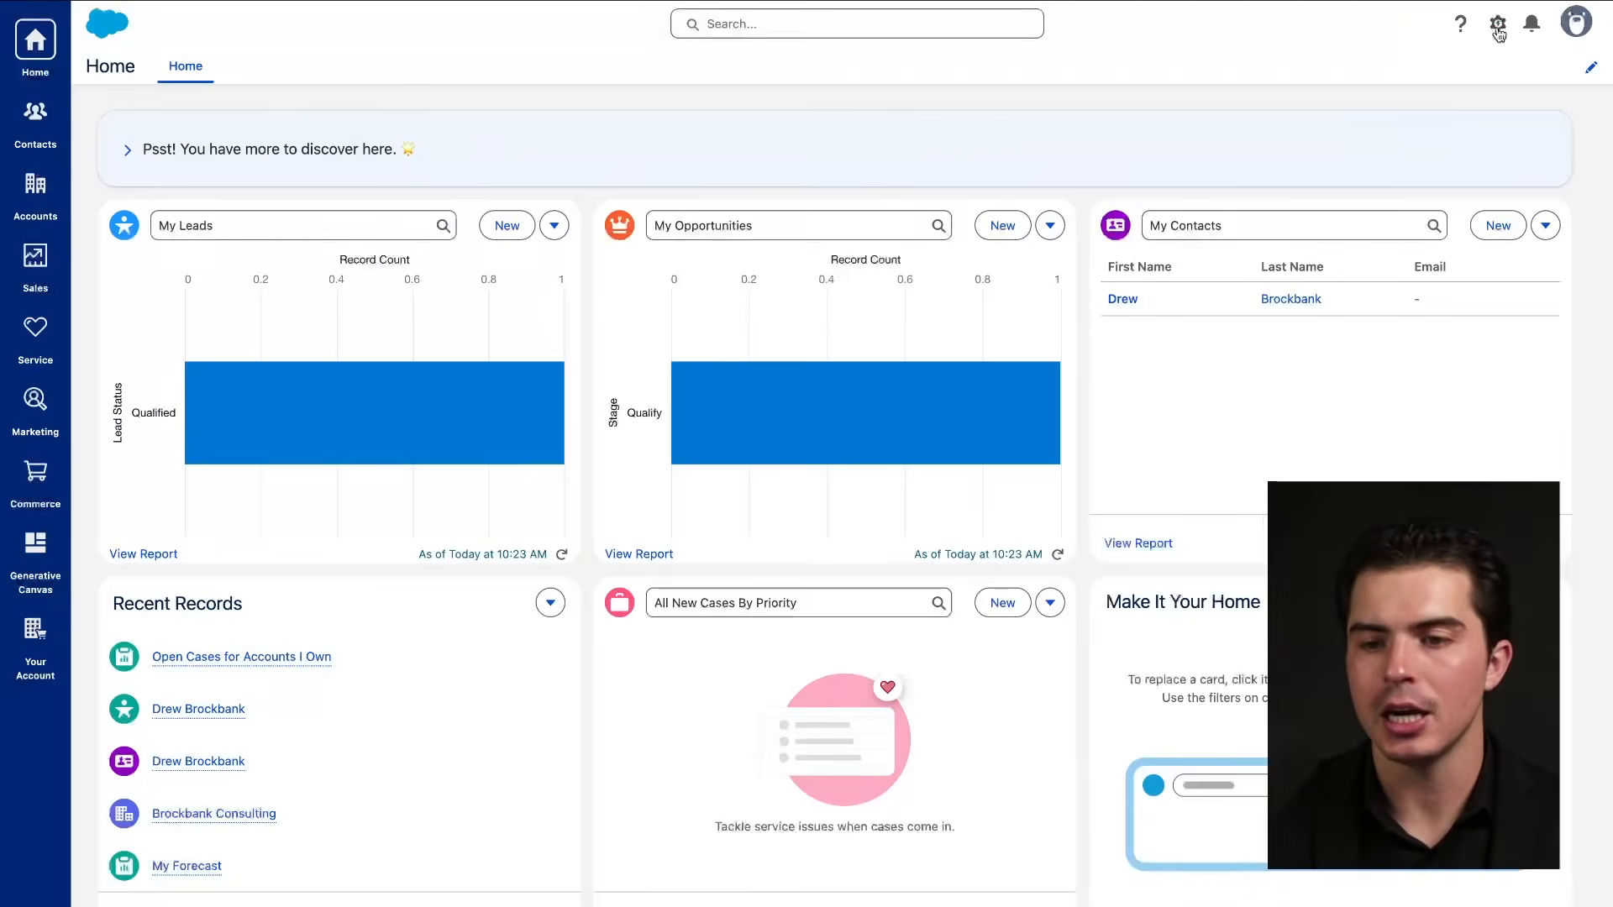
click(1499, 25)
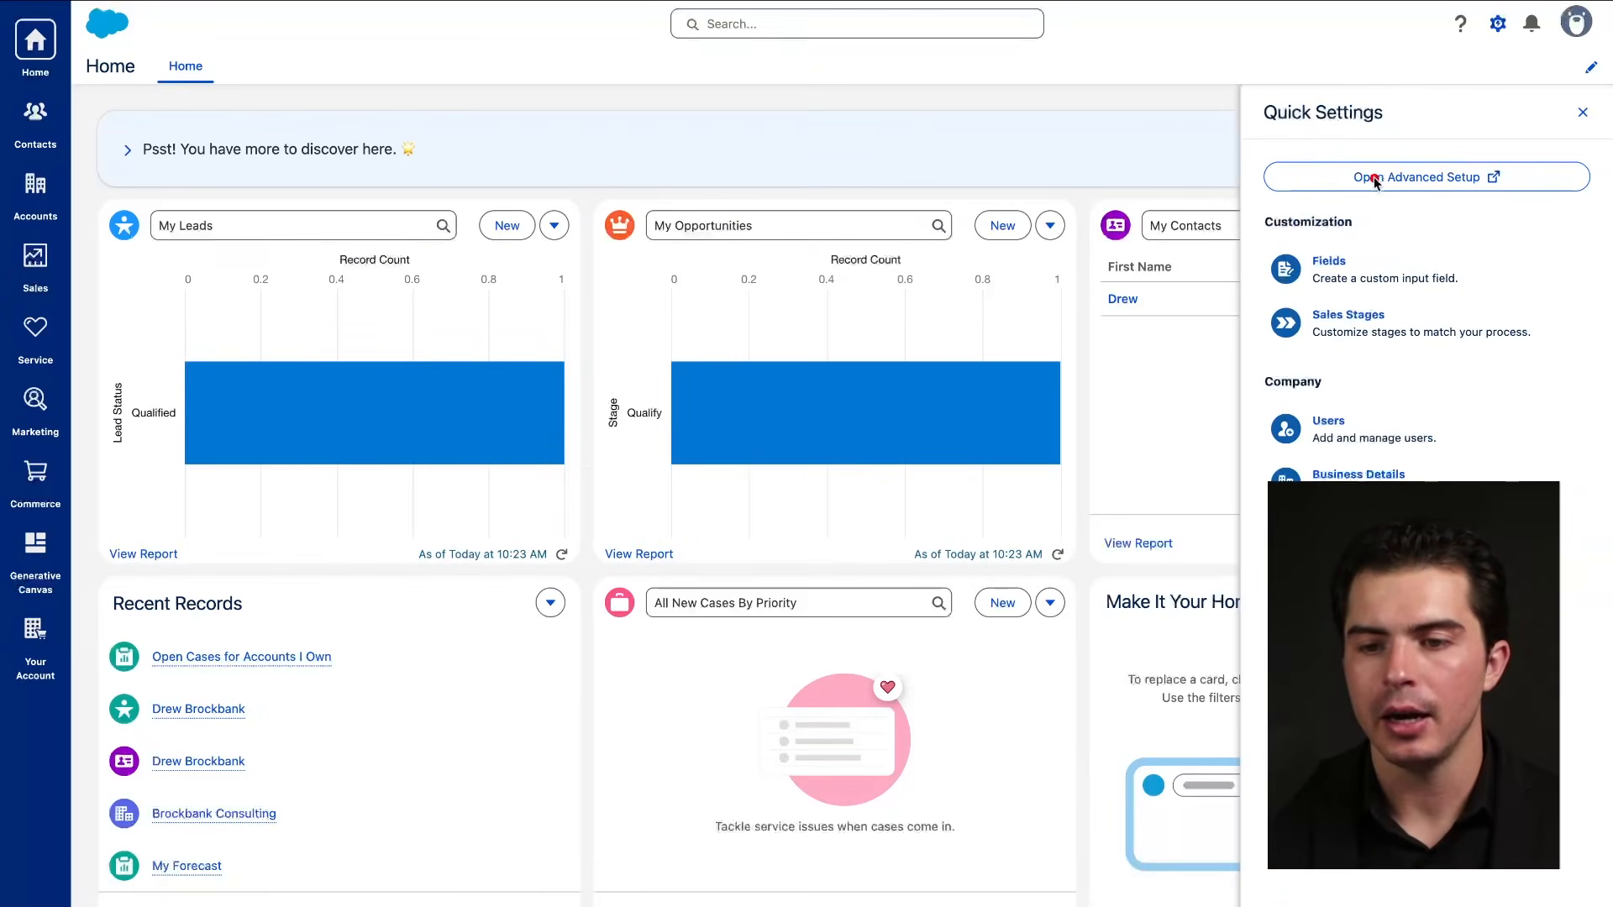
drag(1349, 189, 1525, 188)
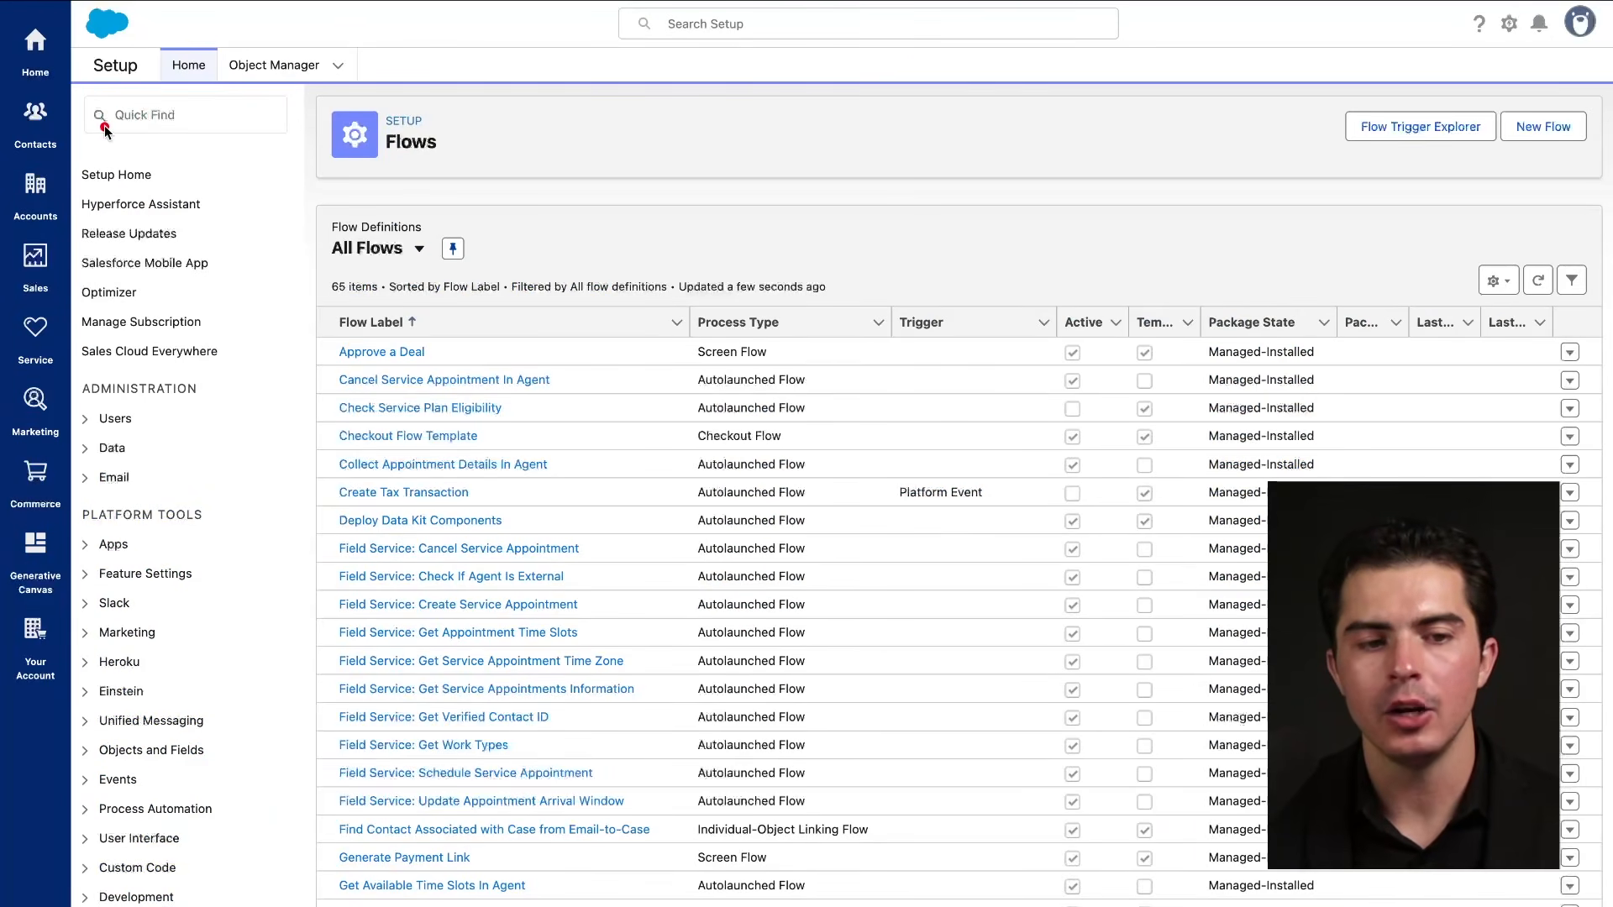
Filter Setup with 'flow' and open Flows under Process Automation.
drag(102, 126, 230, 126)
click(207, 120)
text(flow)
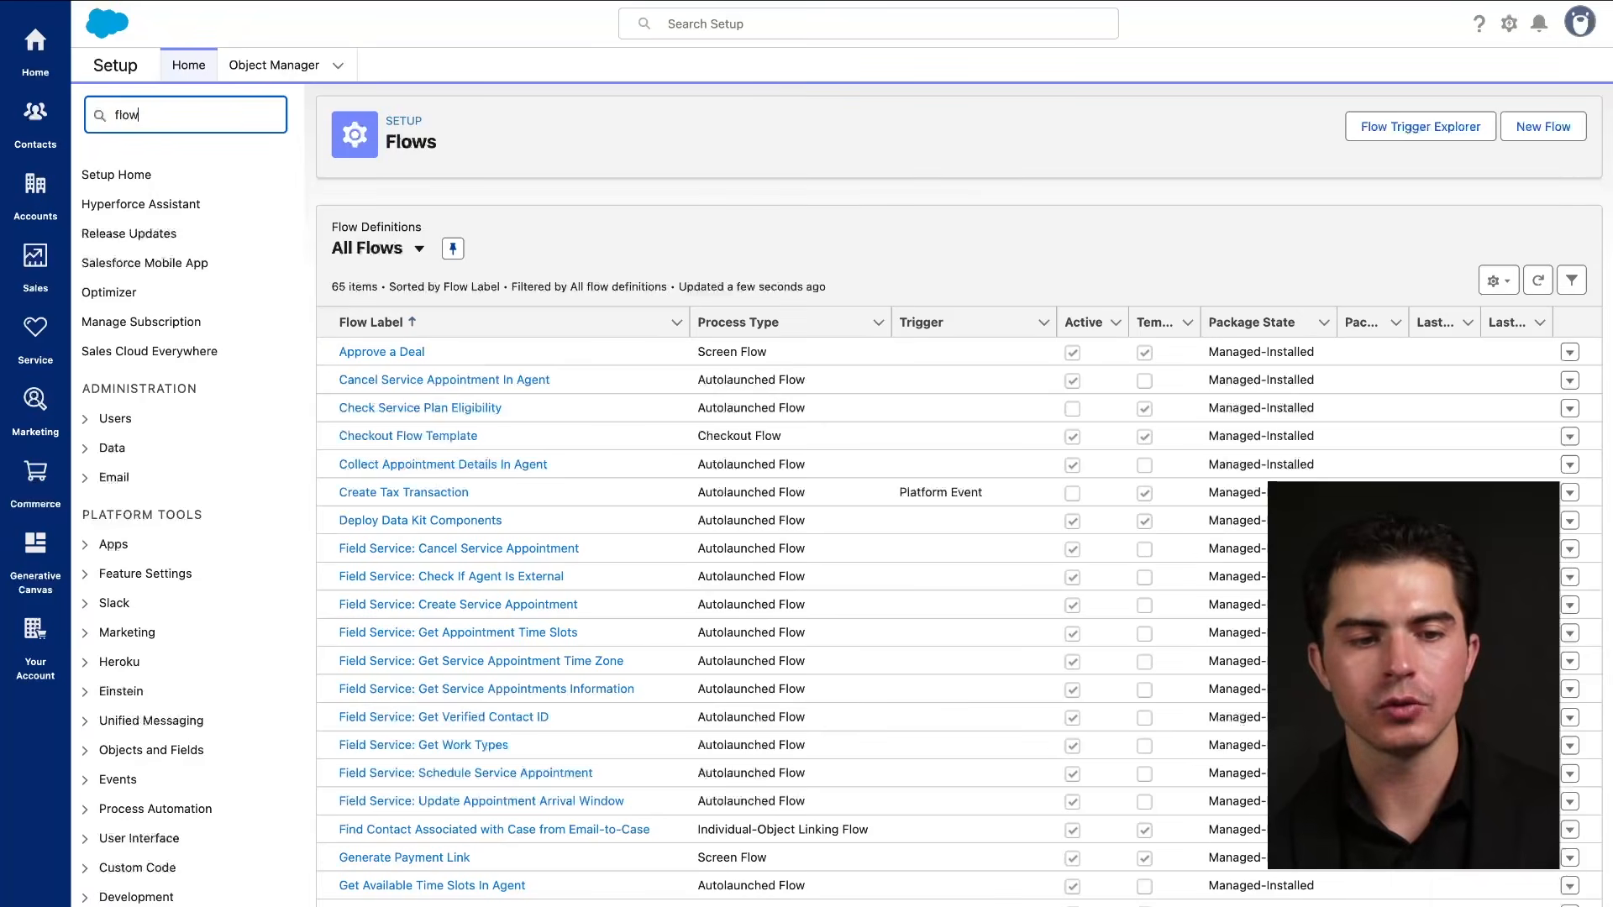
drag(117, 236, 157, 236)
click(157, 236)
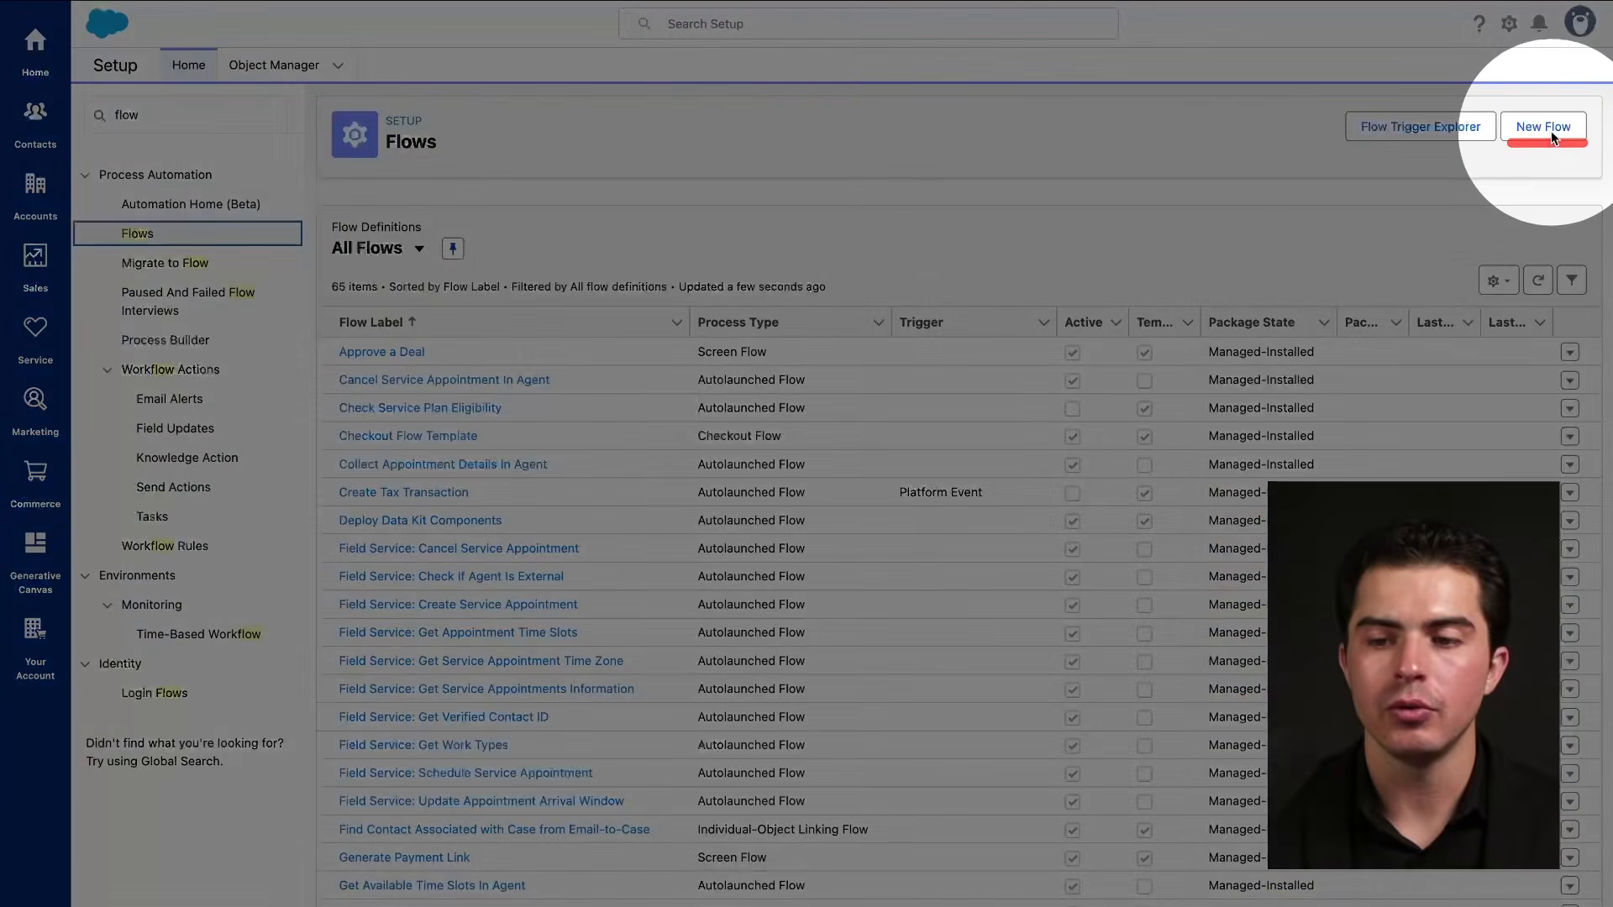
Start a new flow from scratch and browse the available flow types.
click(1551, 131)
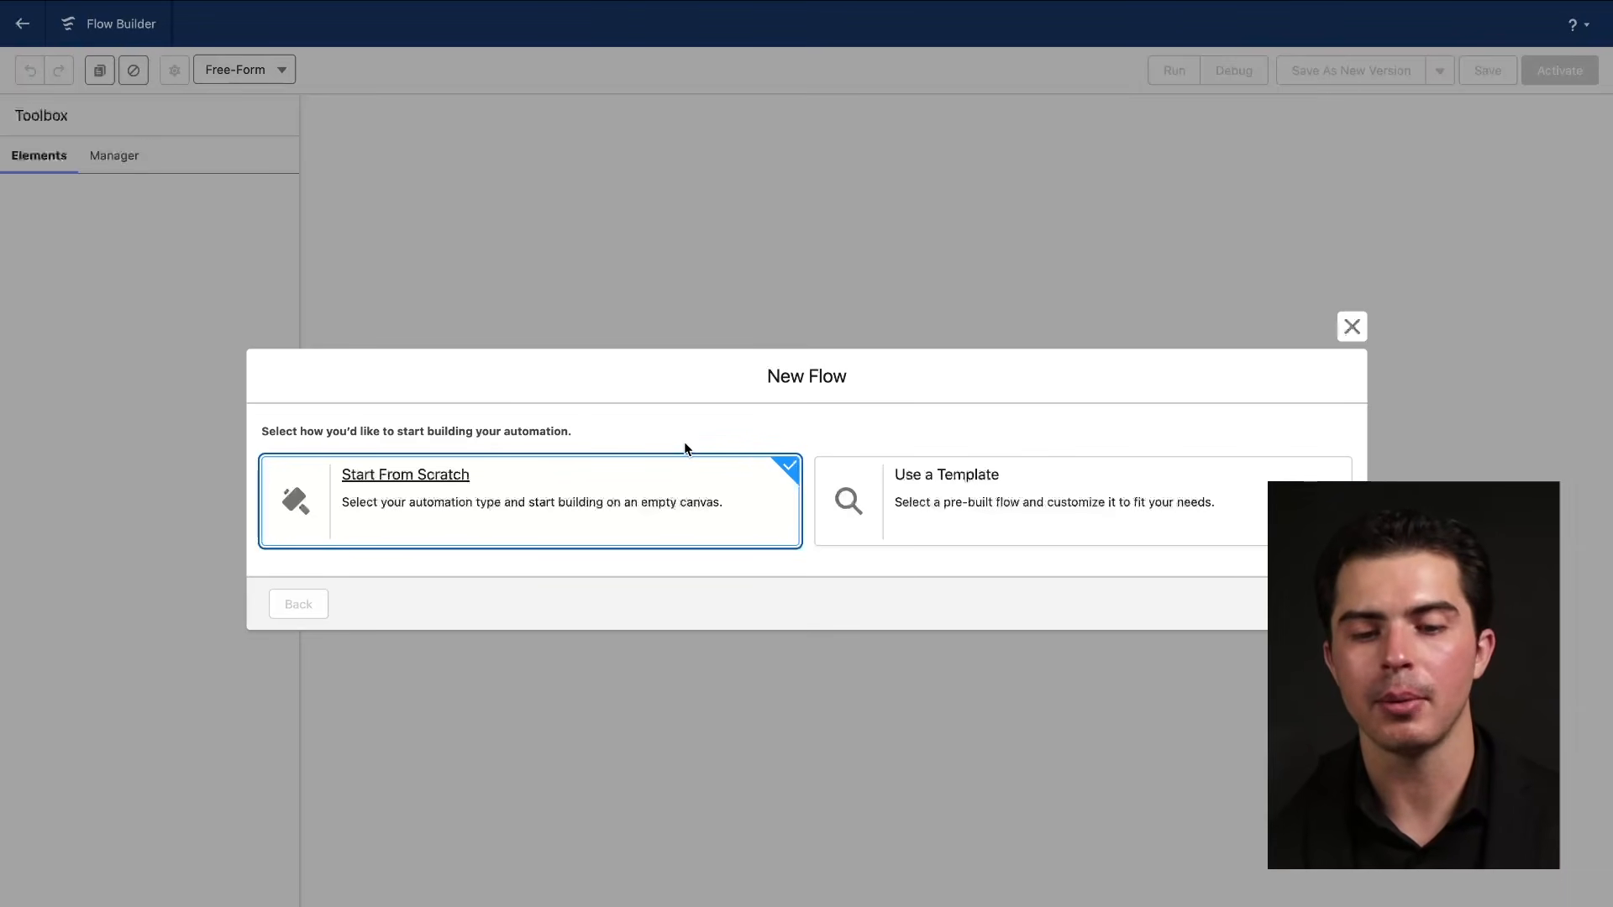
drag(752, 399, 878, 399)
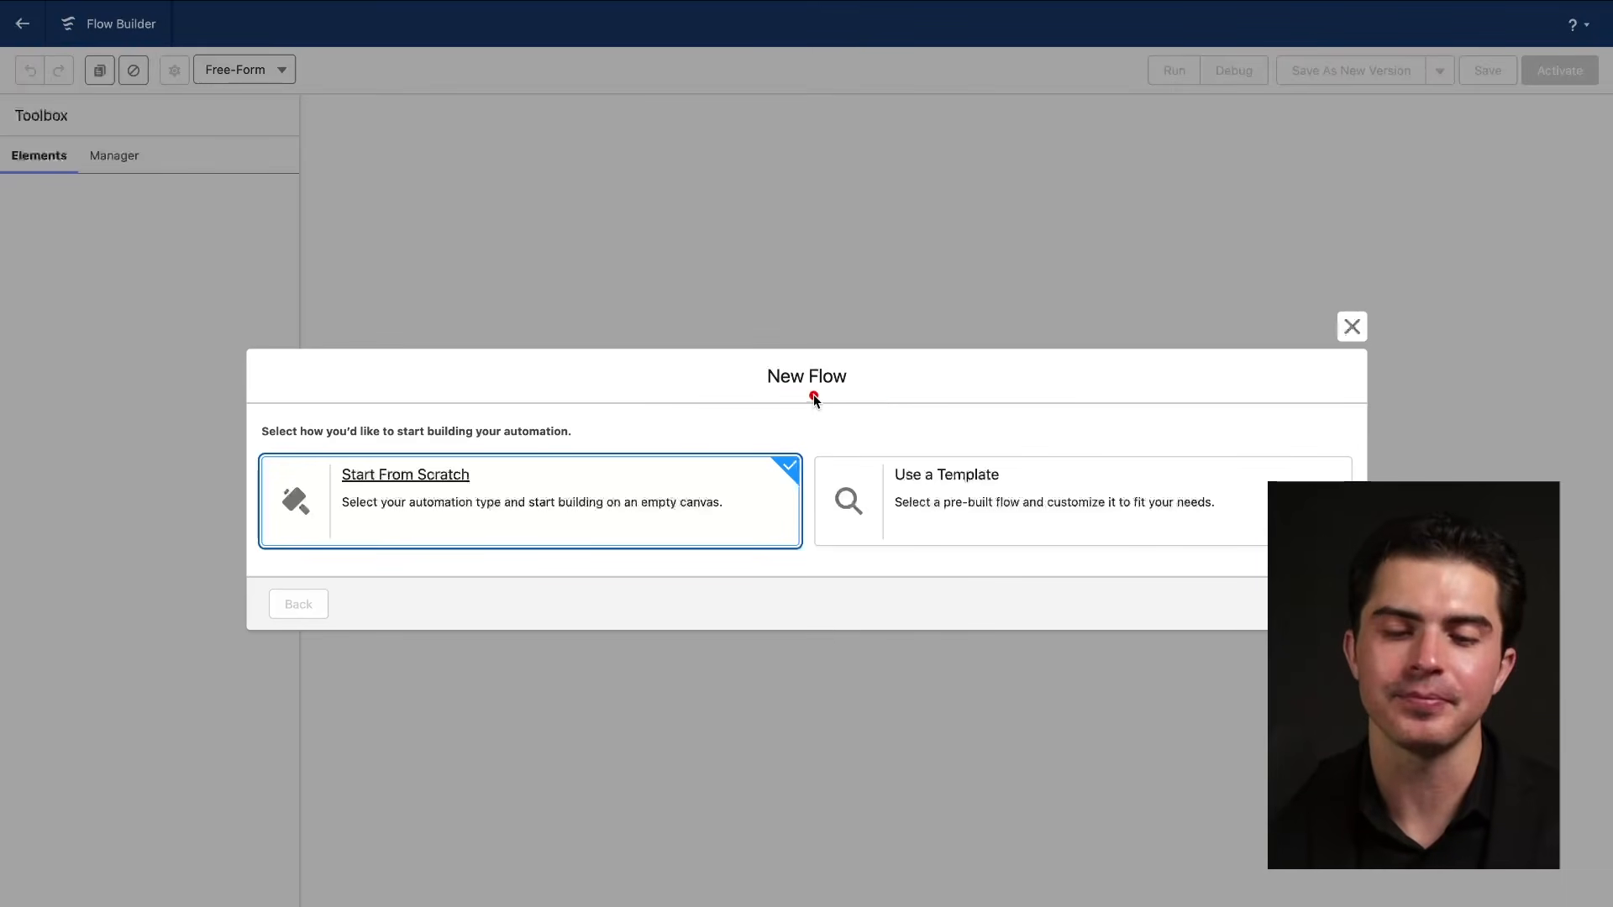
drag(756, 390, 881, 390)
drag(324, 481, 483, 482)
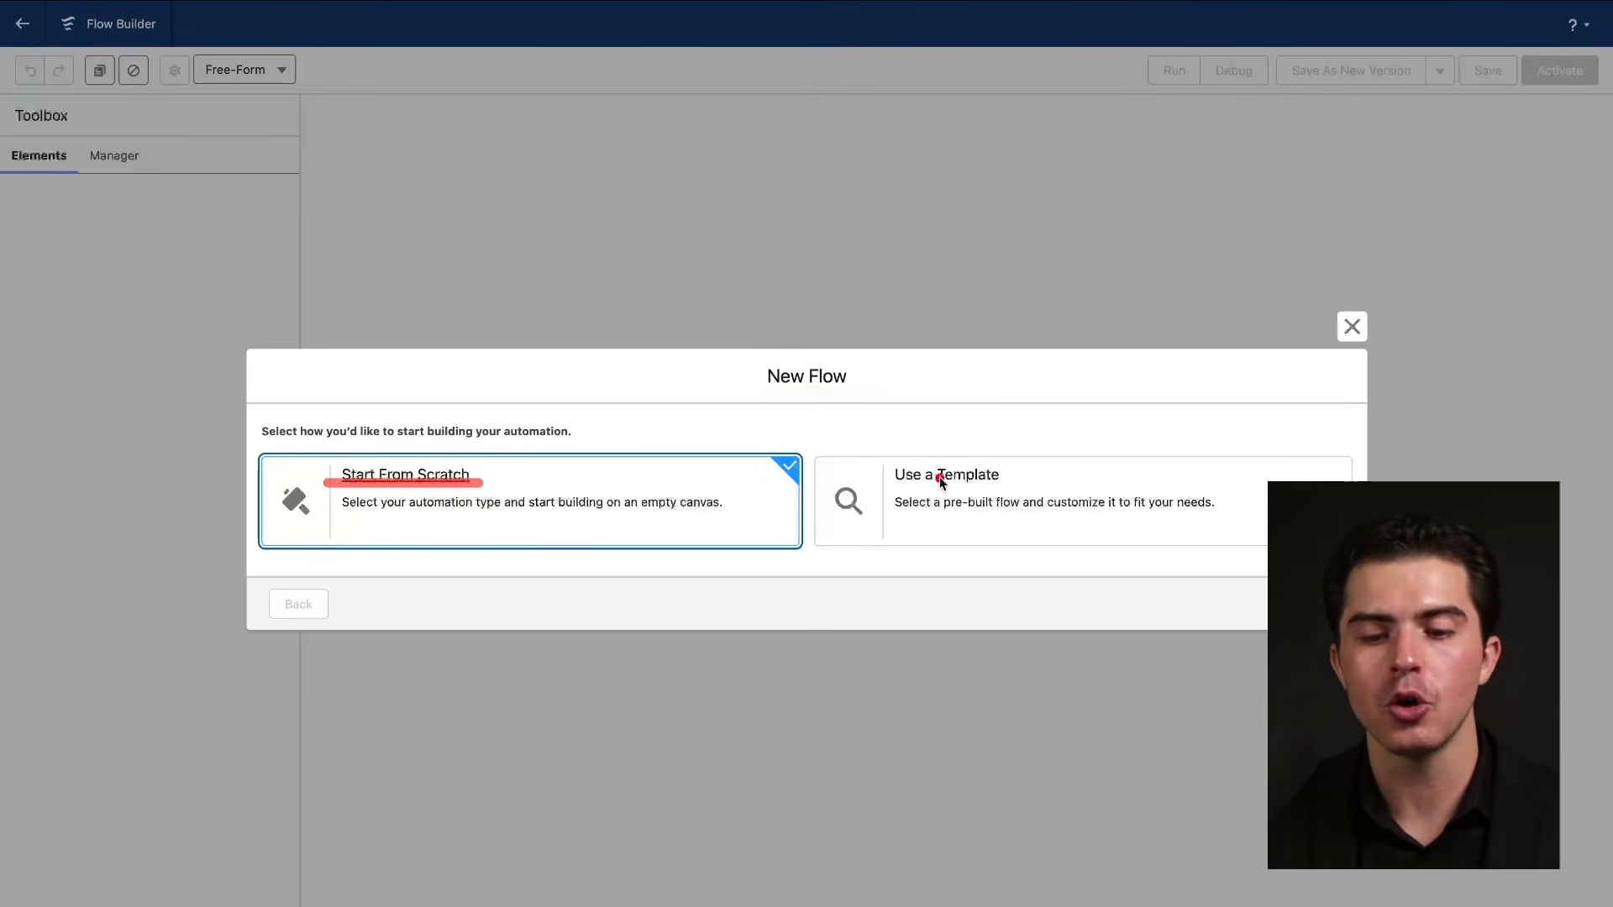
drag(874, 493, 1106, 496)
drag(335, 493, 632, 493)
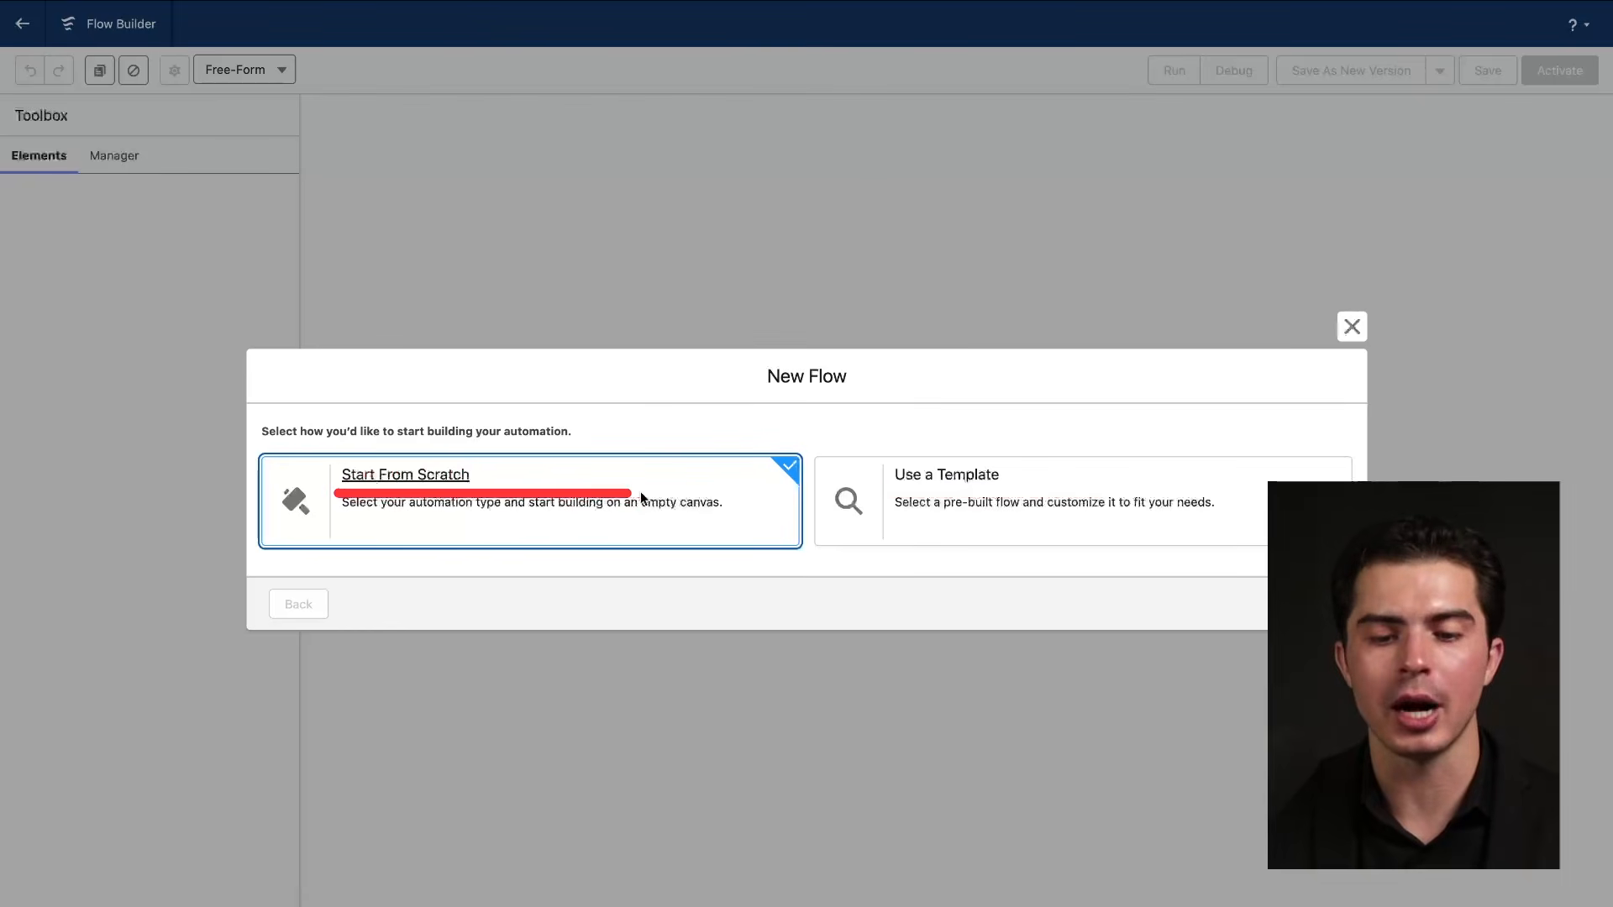
click(1321, 605)
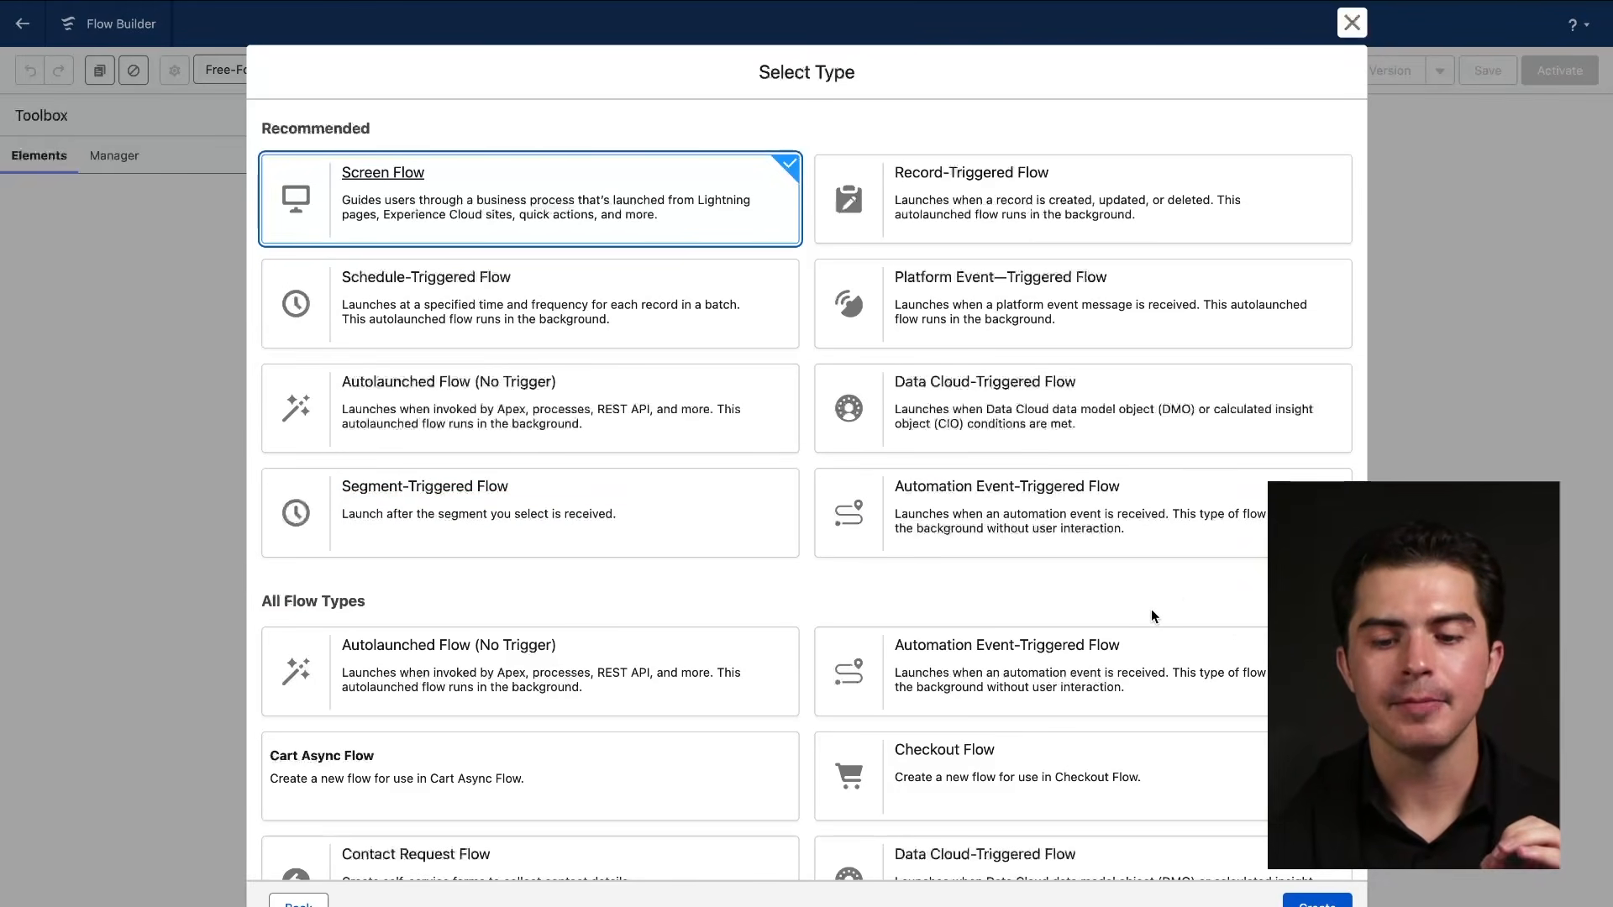
scroll(1151, 616, down, 1)
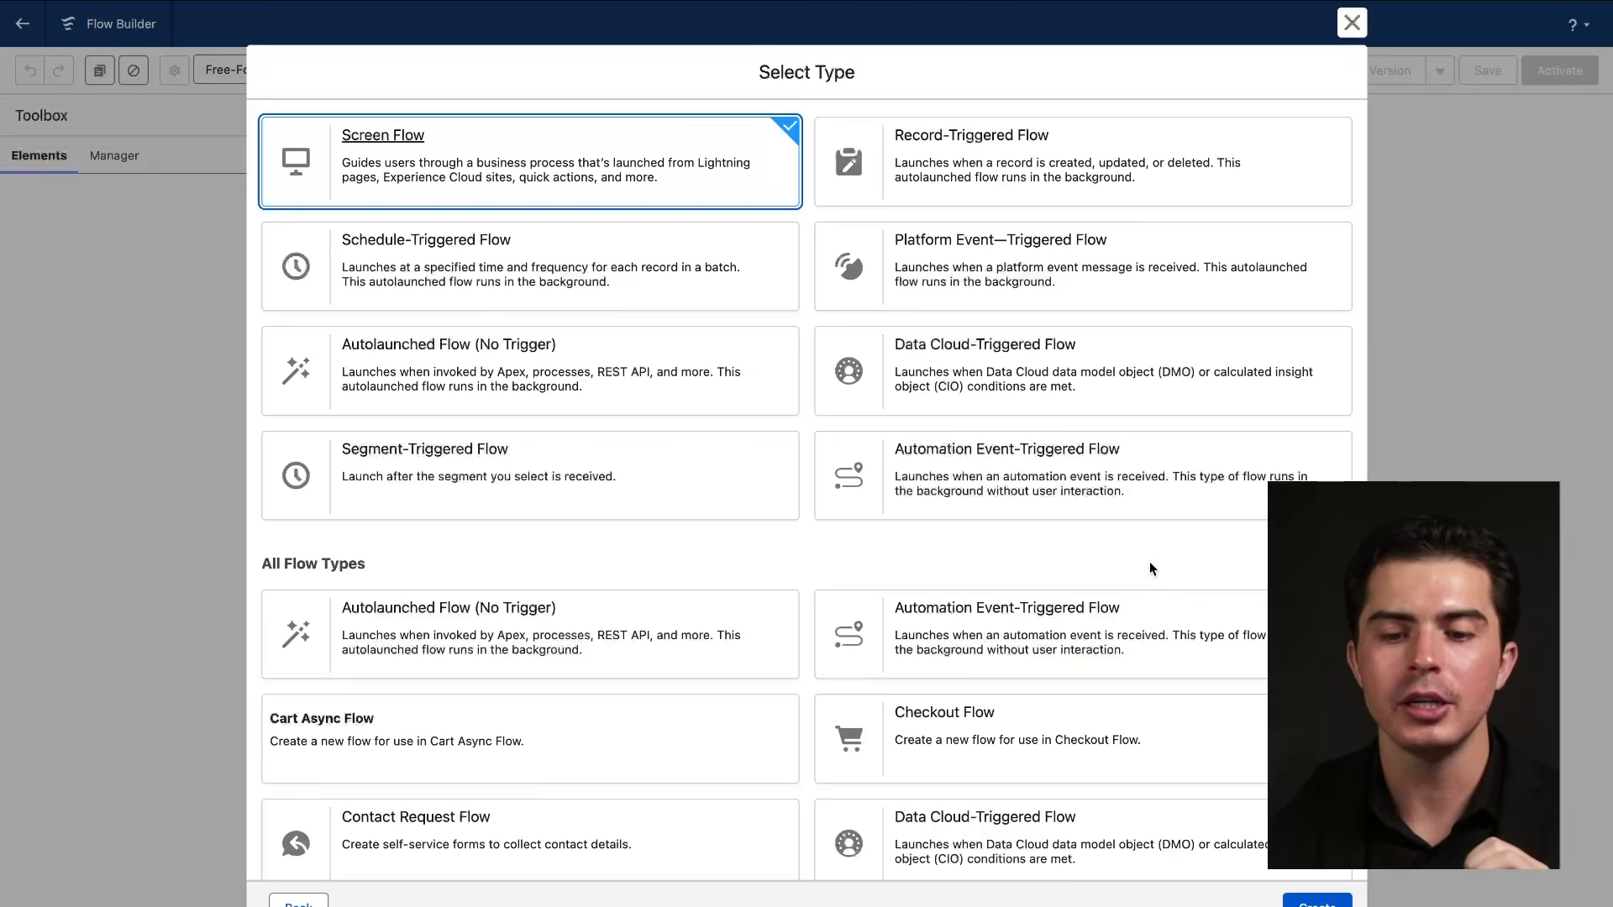
scroll(1150, 568, up, 1)
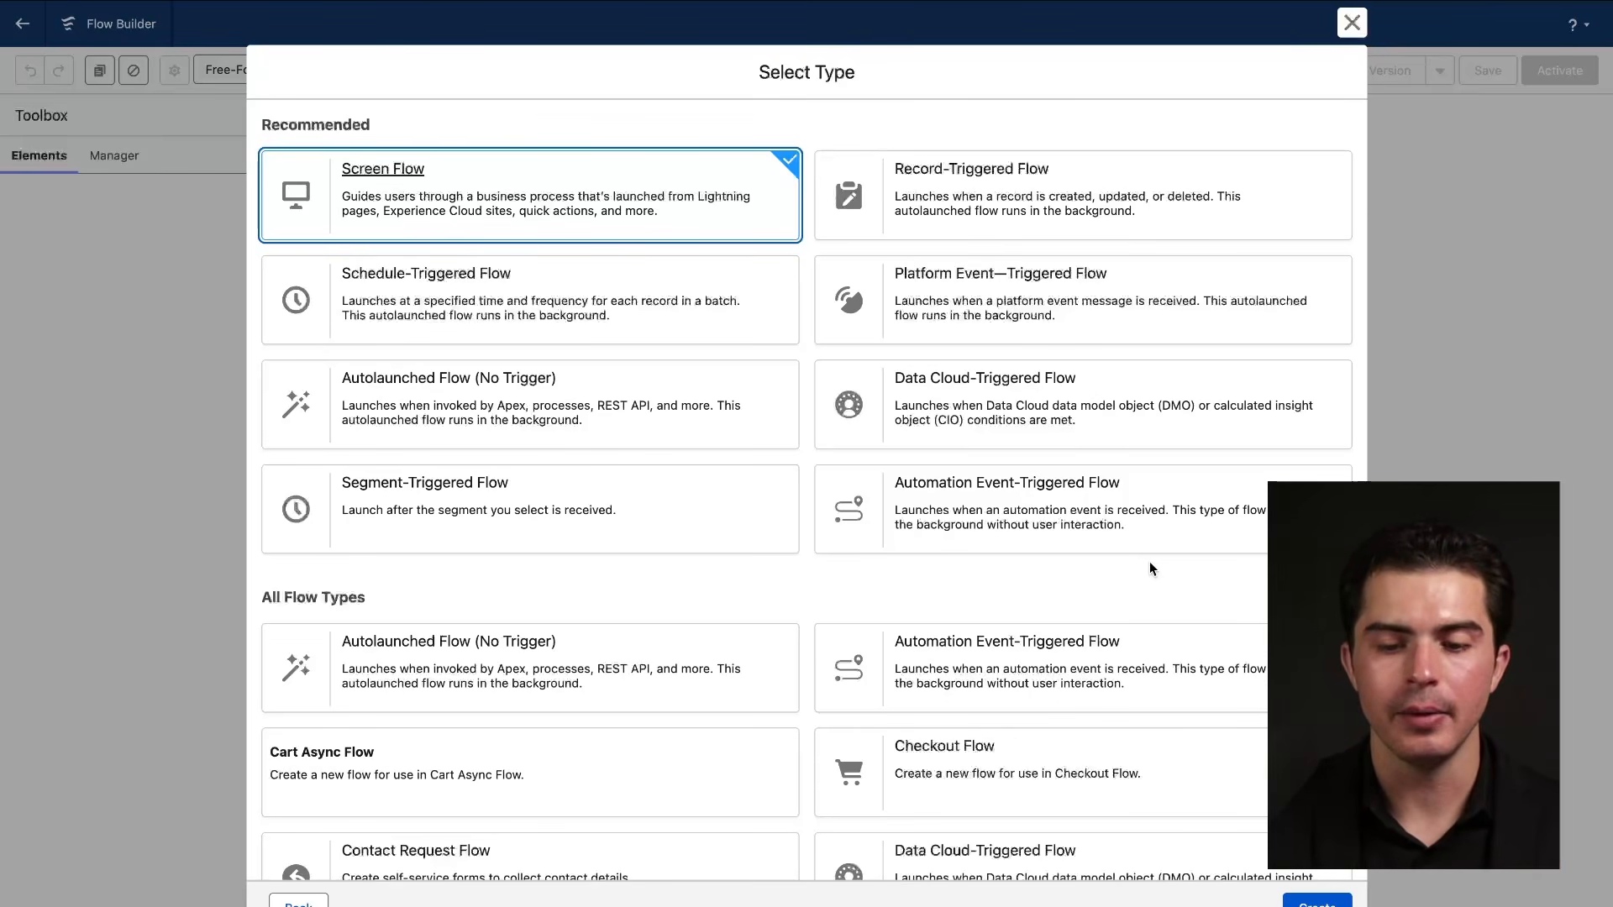
scroll(1106, 586, down, 4)
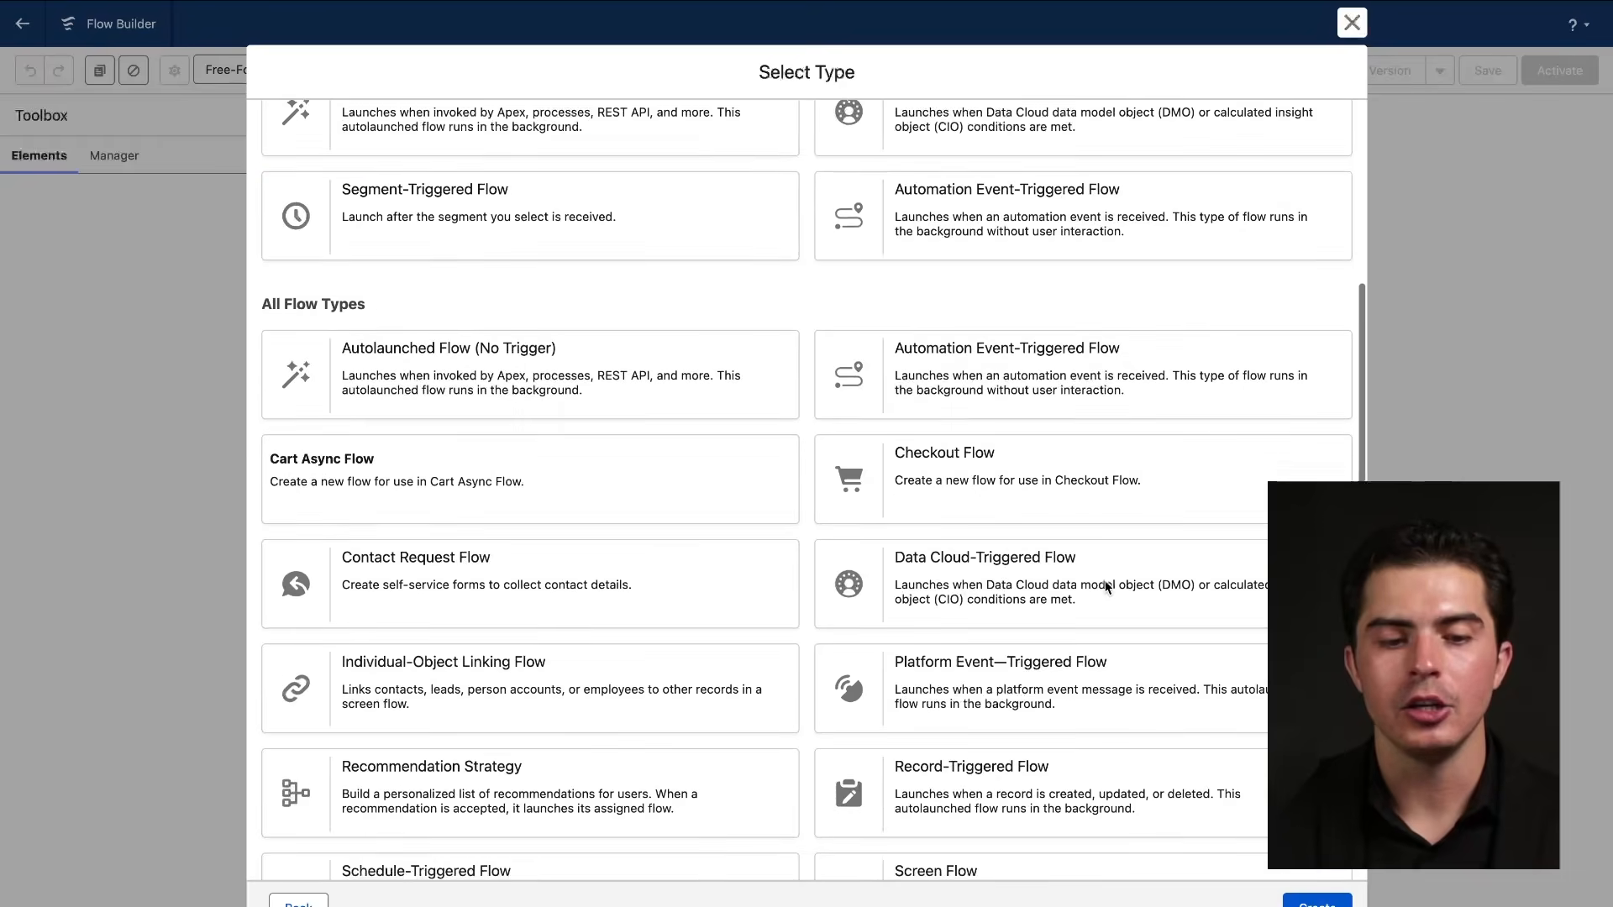
scroll(1106, 587, up, 5)
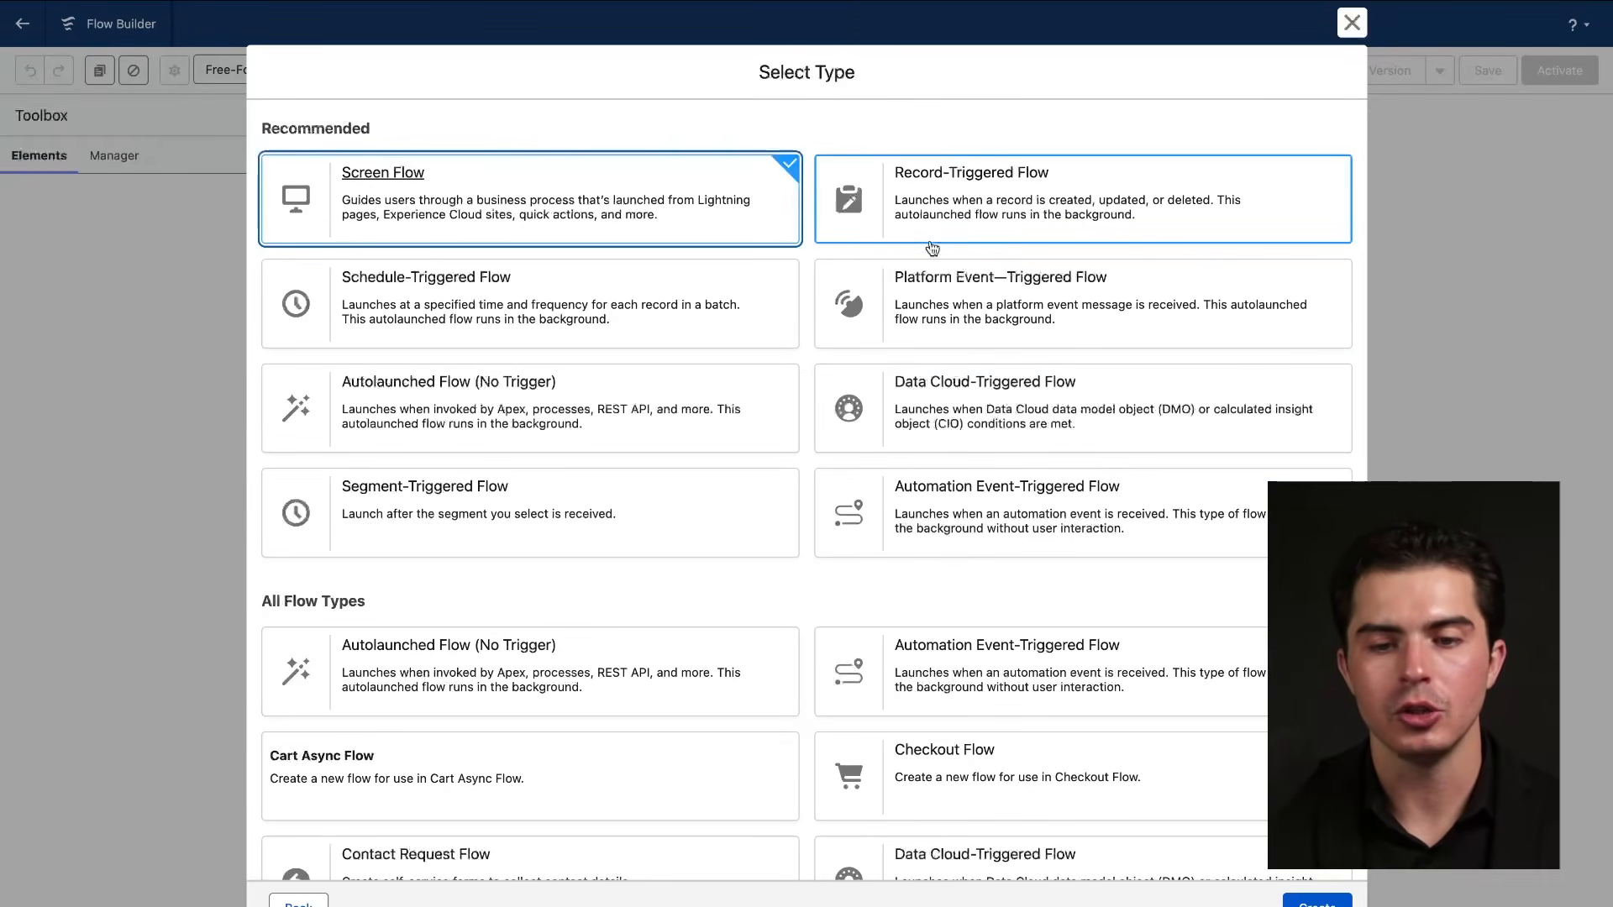
drag(888, 173, 1003, 173)
drag(887, 185, 1136, 202)
Choose Record-Triggered Flow as the type and create the flow.
click(1136, 203)
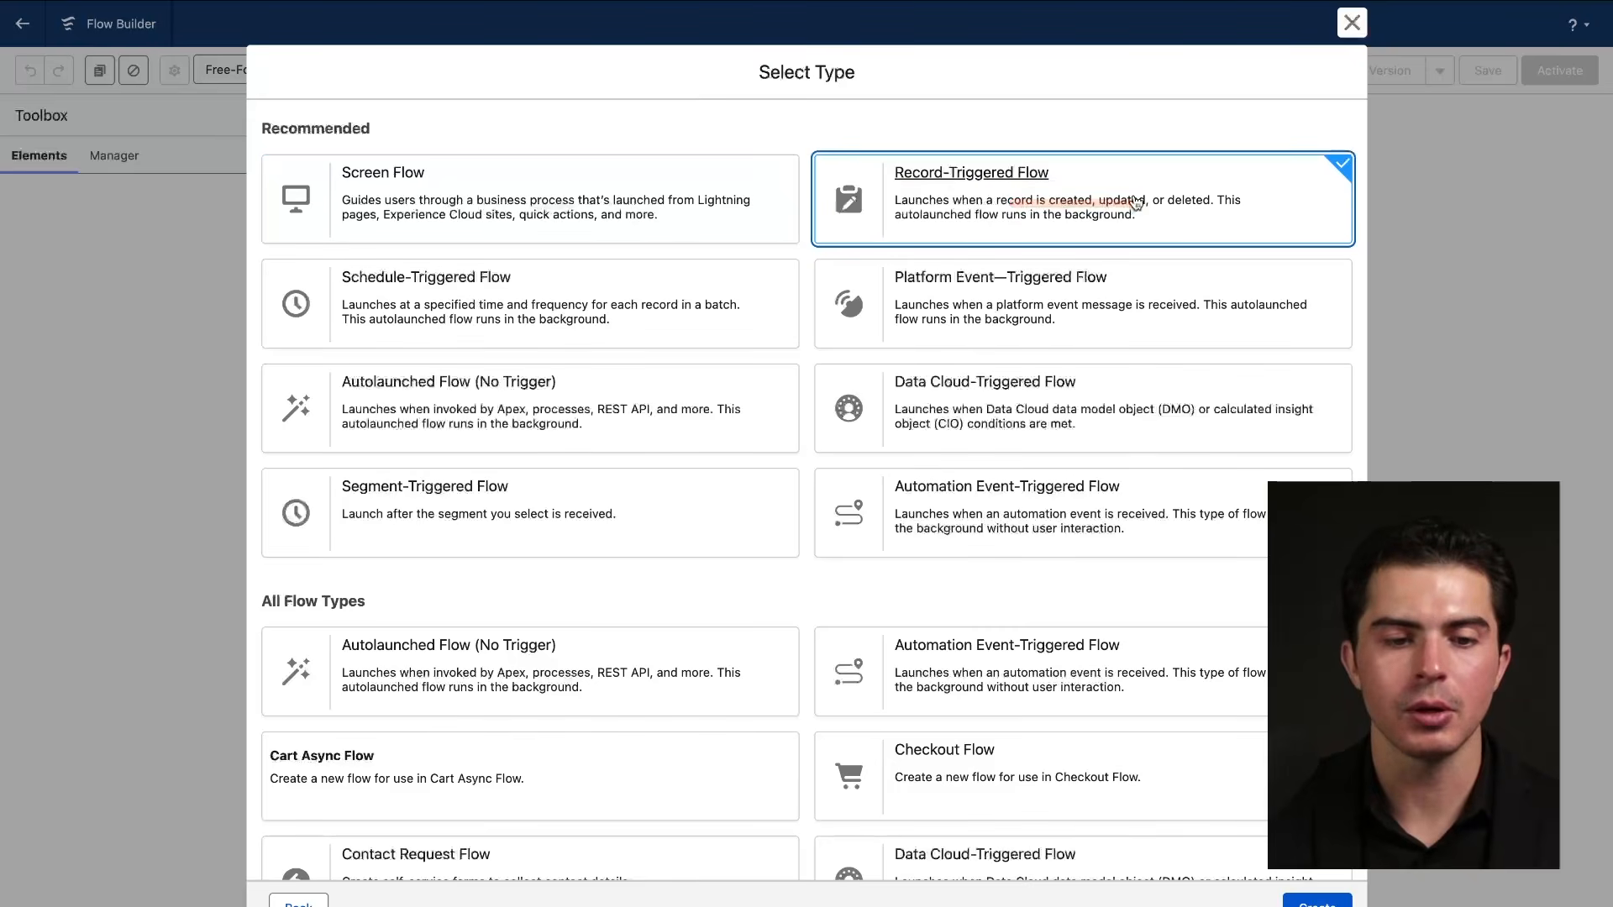
drag(336, 210, 698, 210)
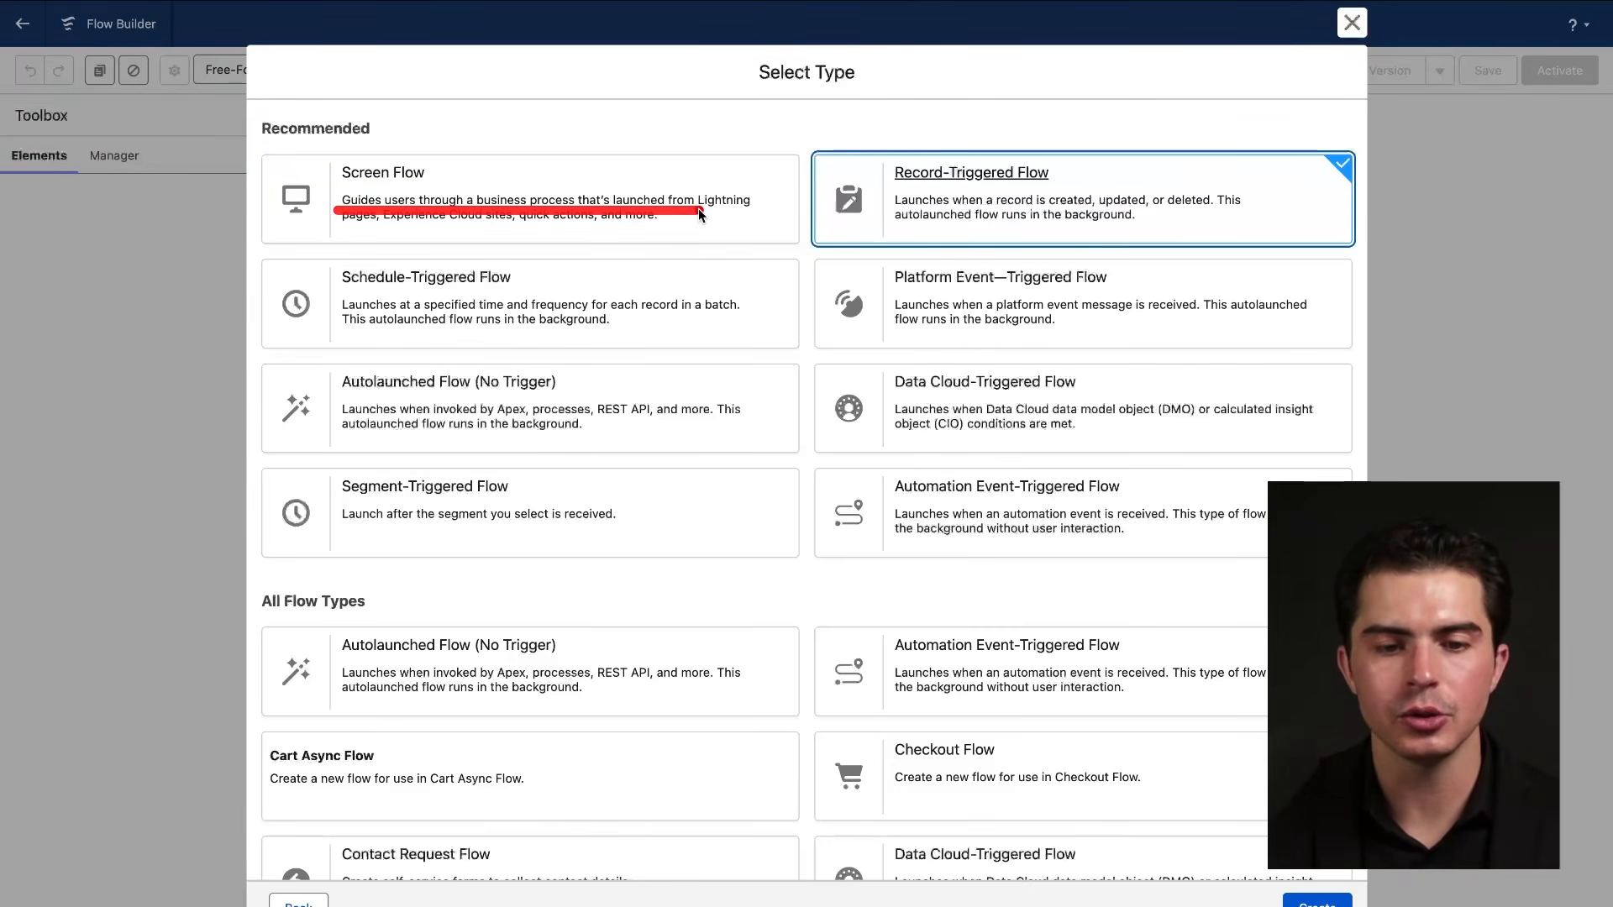
drag(592, 208, 792, 208)
drag(326, 237, 625, 237)
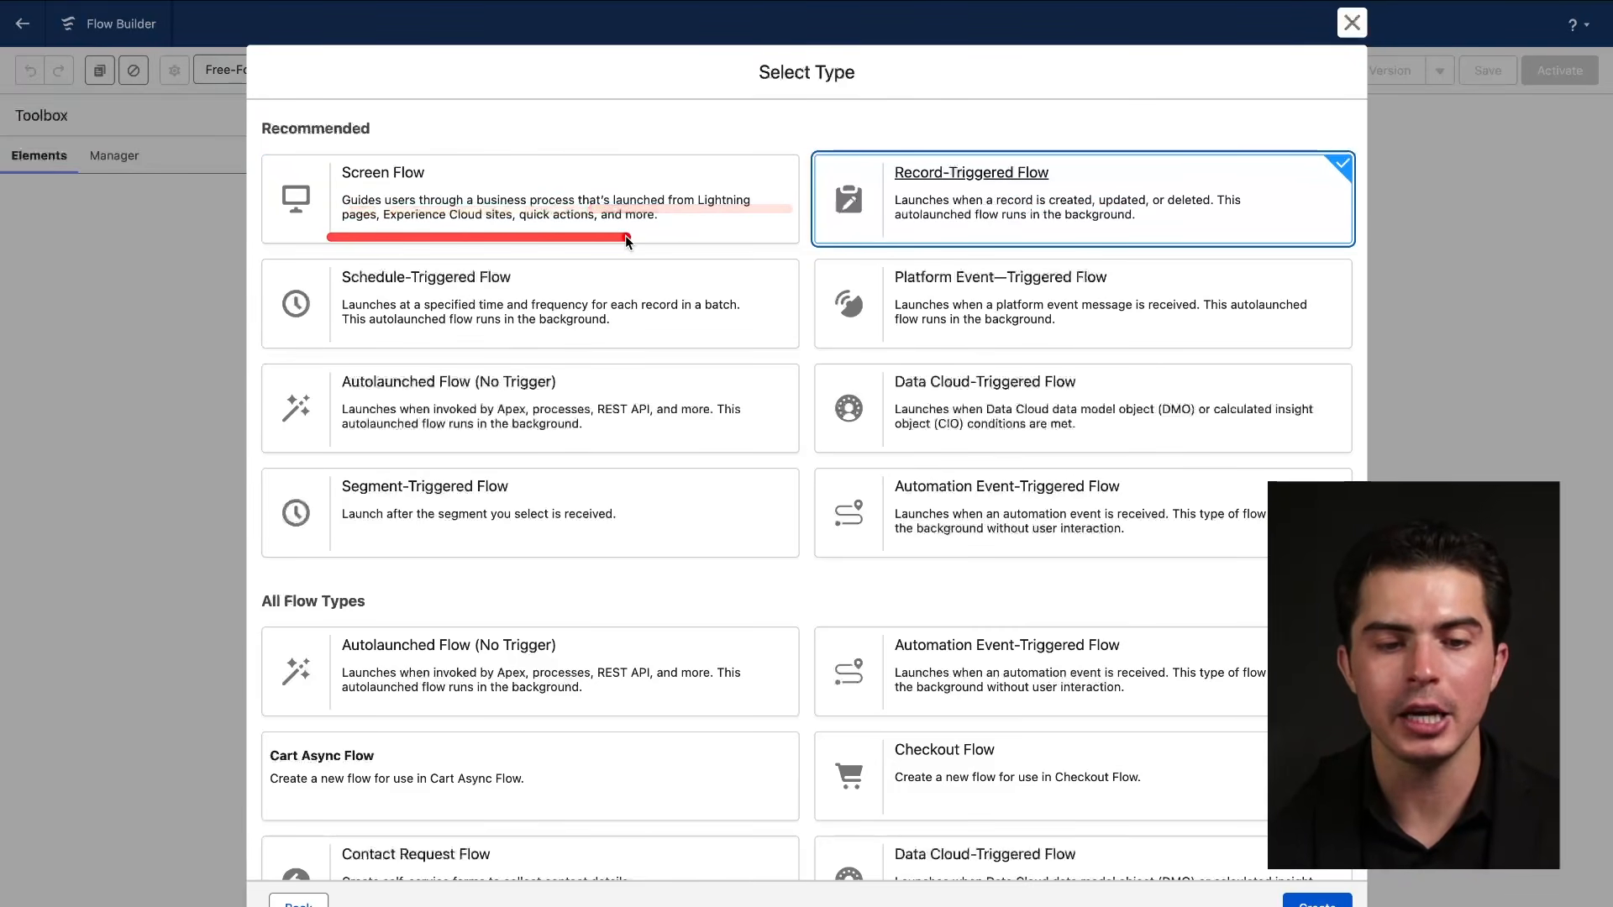
drag(947, 174, 894, 328)
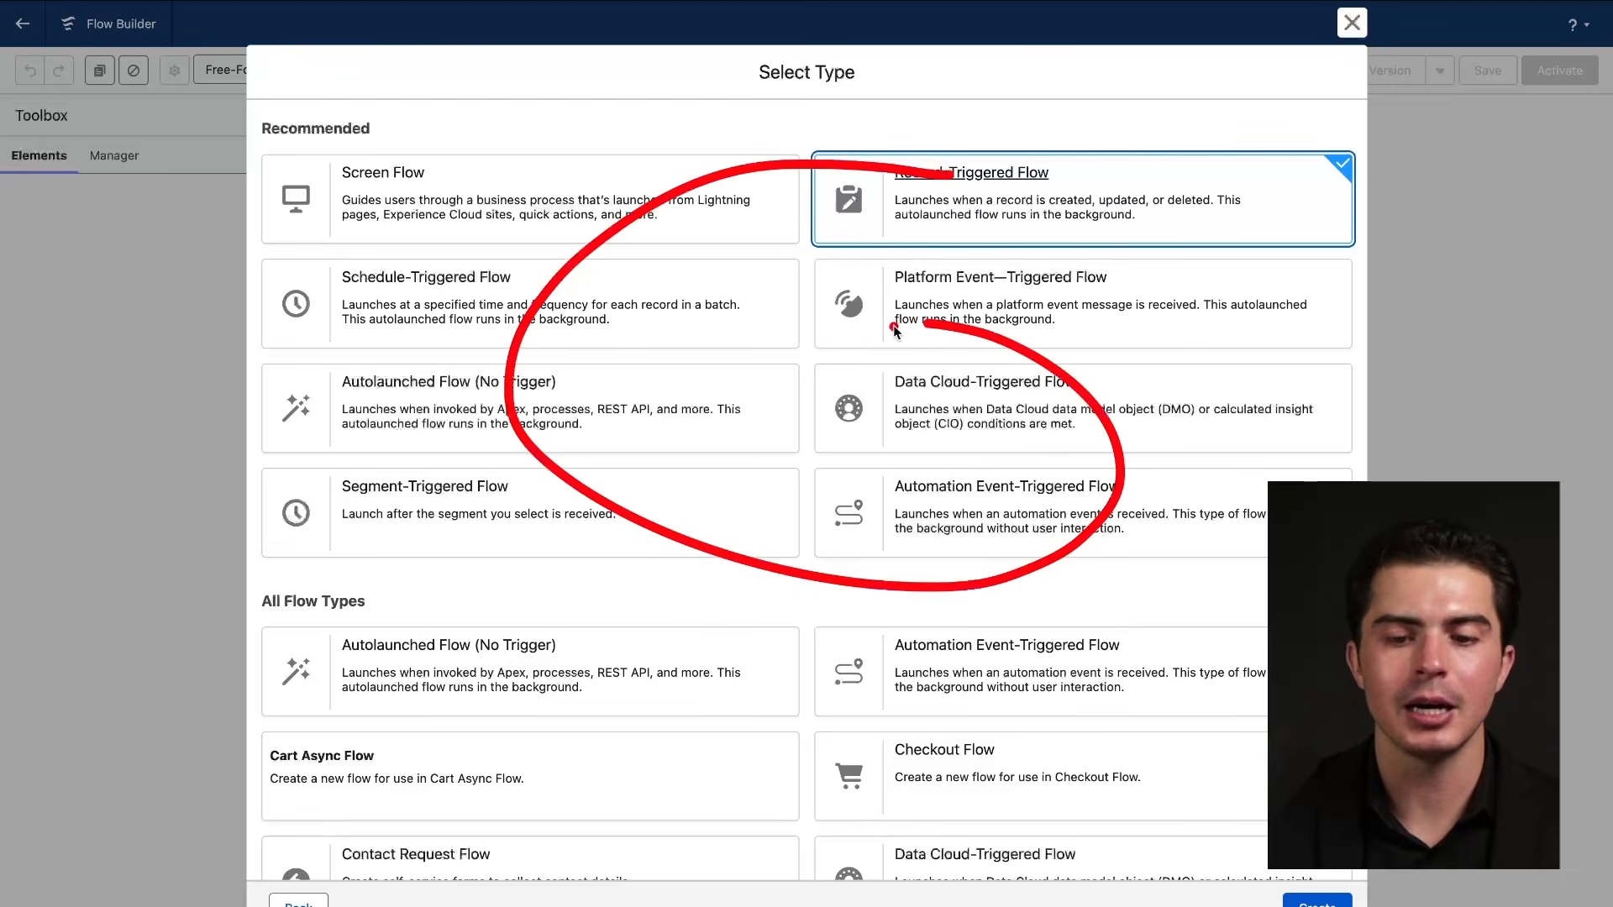
drag(905, 194, 1005, 197)
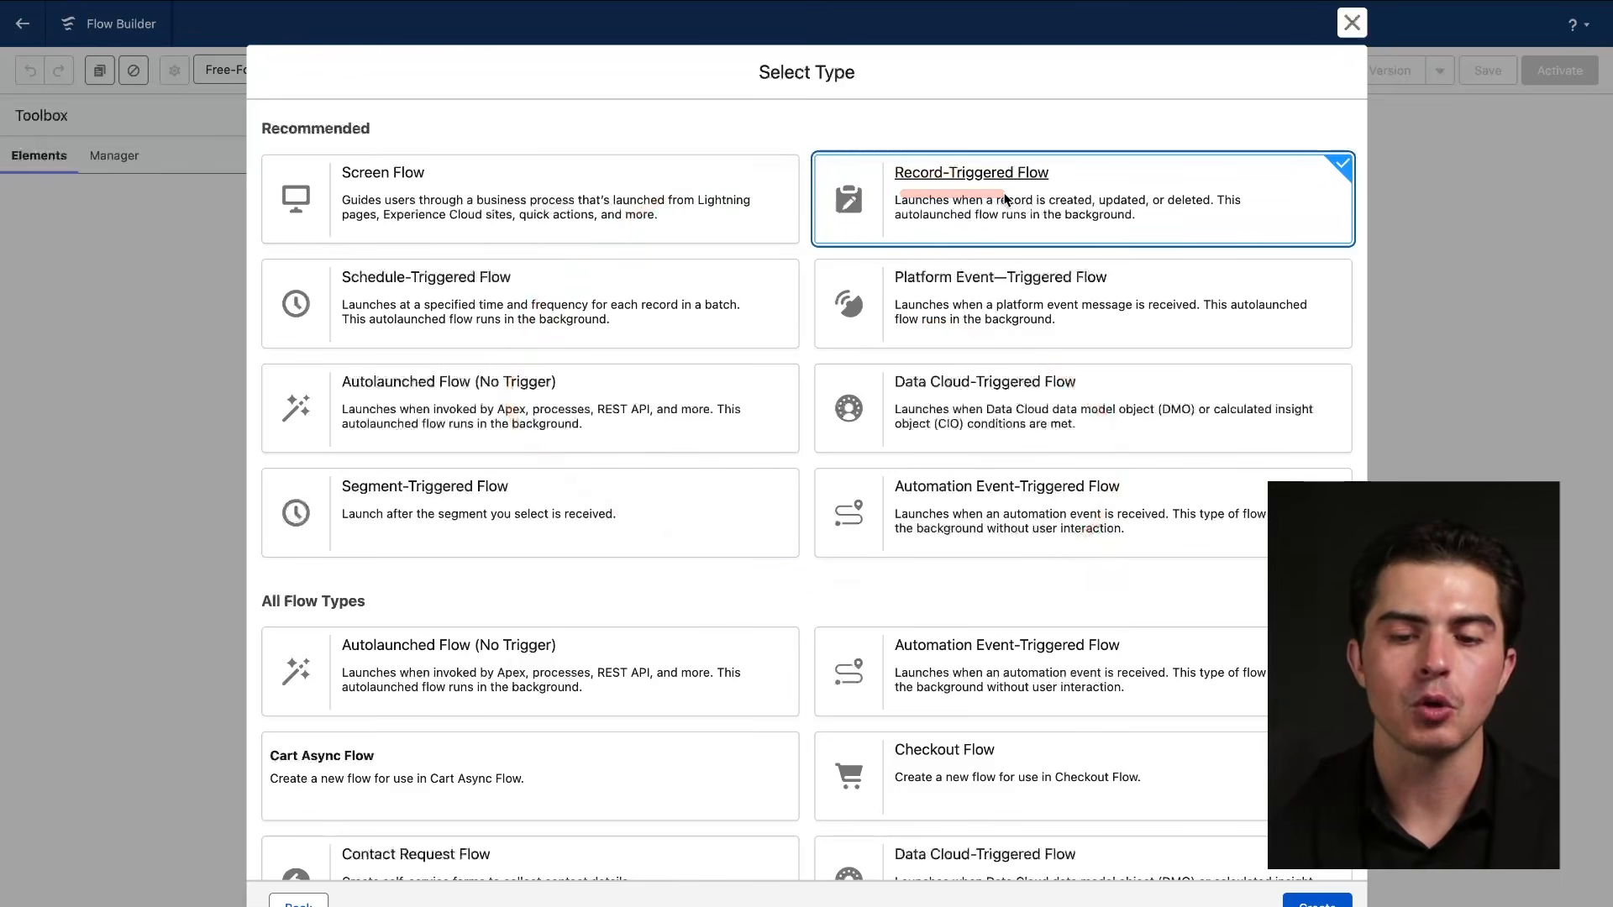
drag(978, 645, 976, 642)
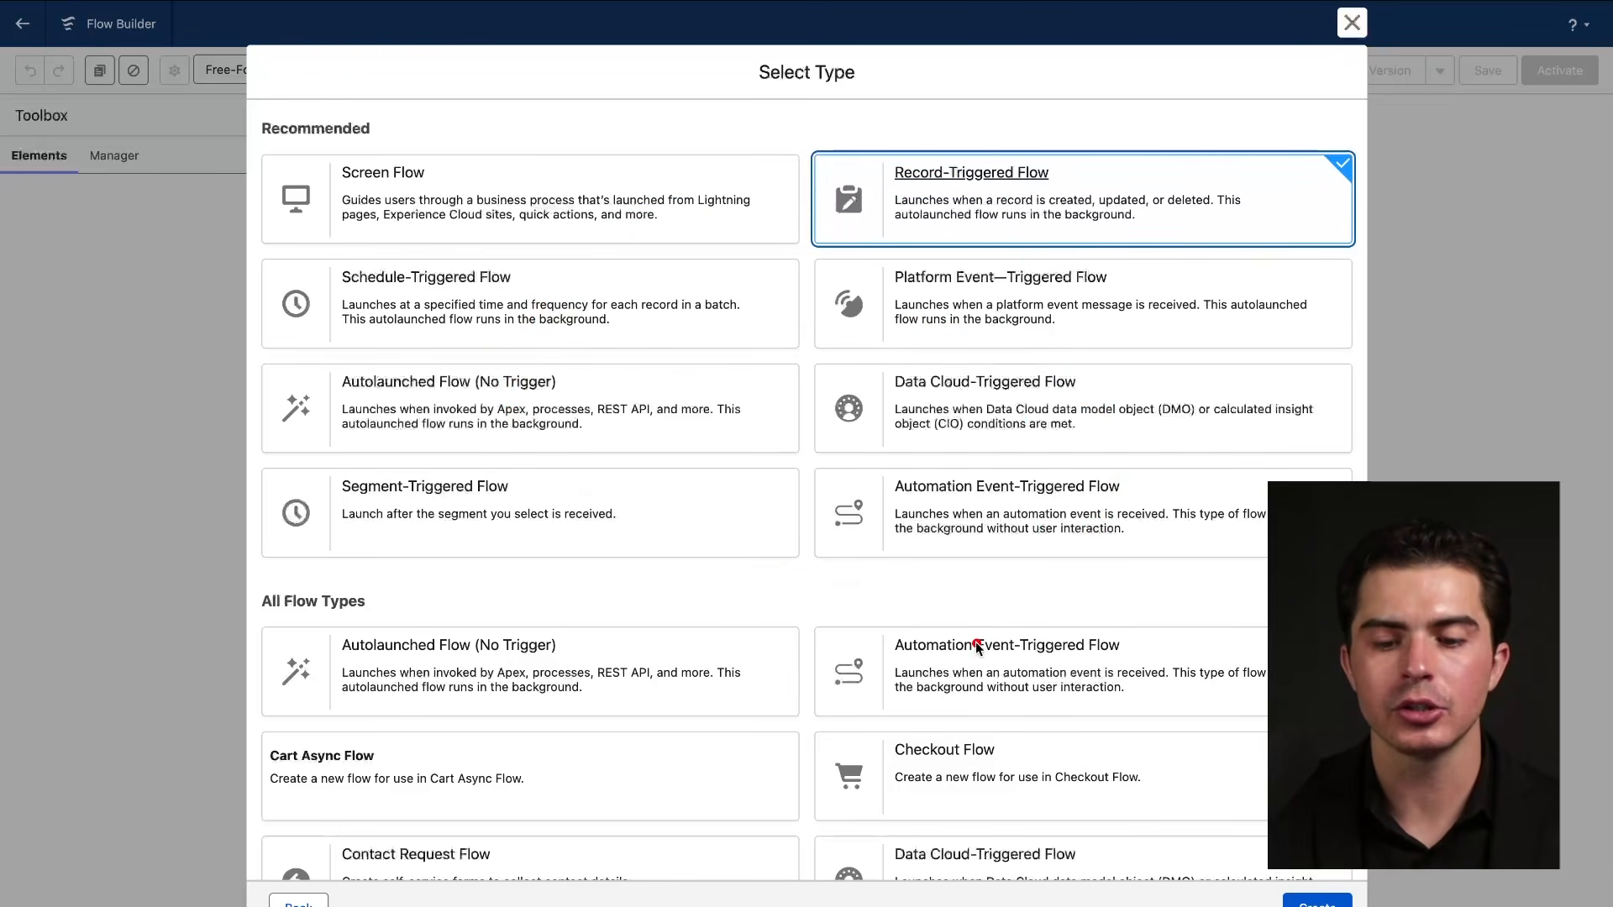
drag(897, 191, 1050, 190)
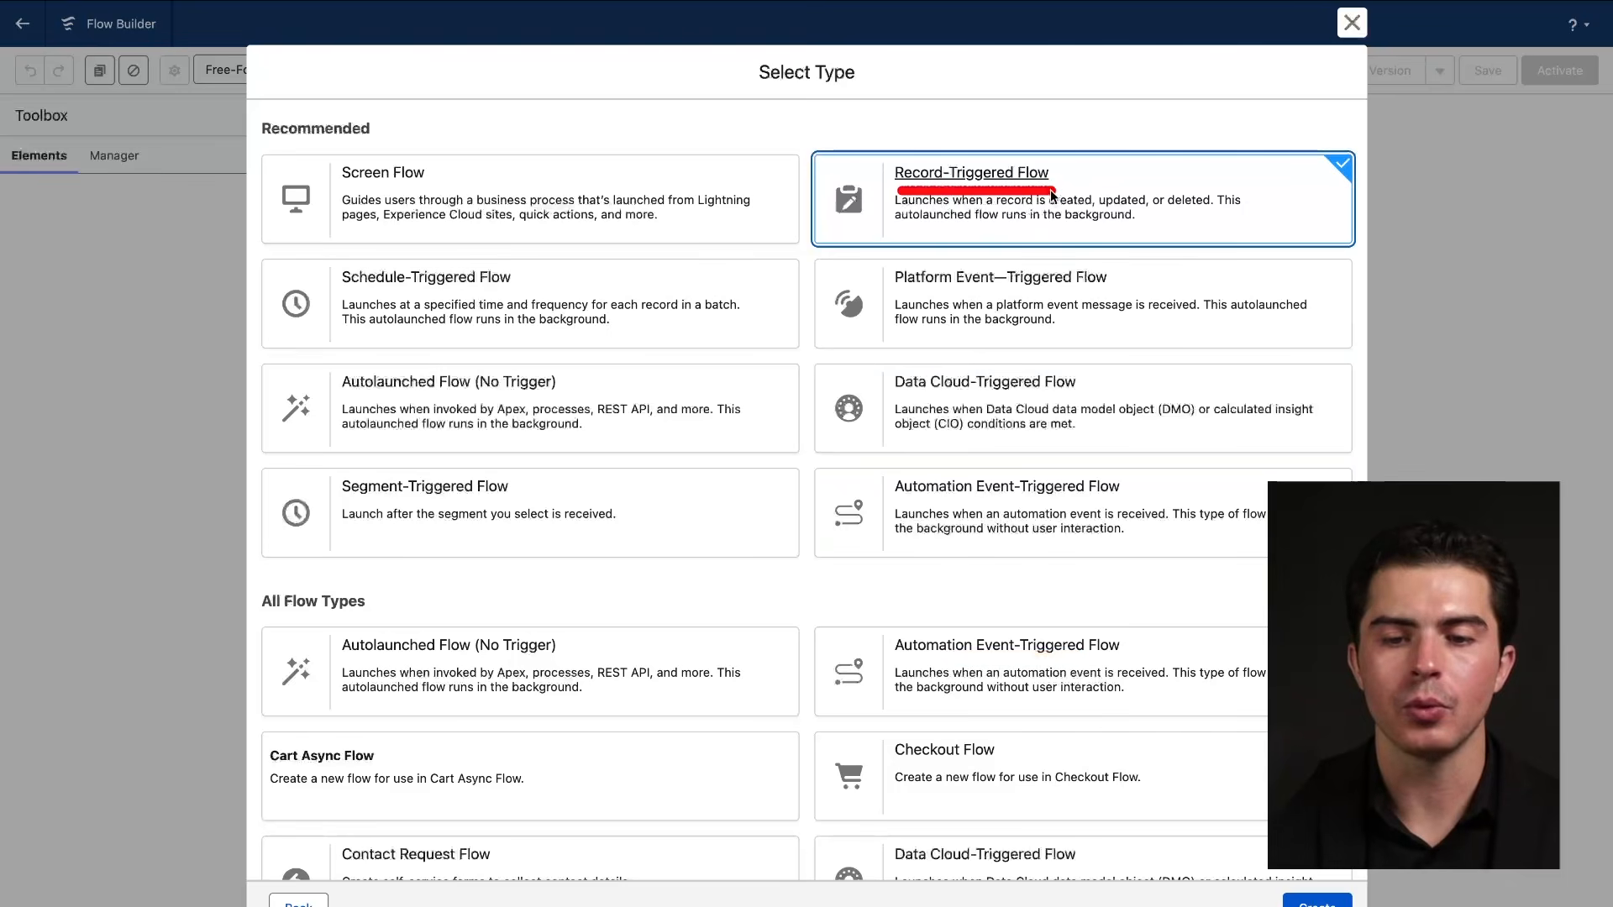
click(1312, 902)
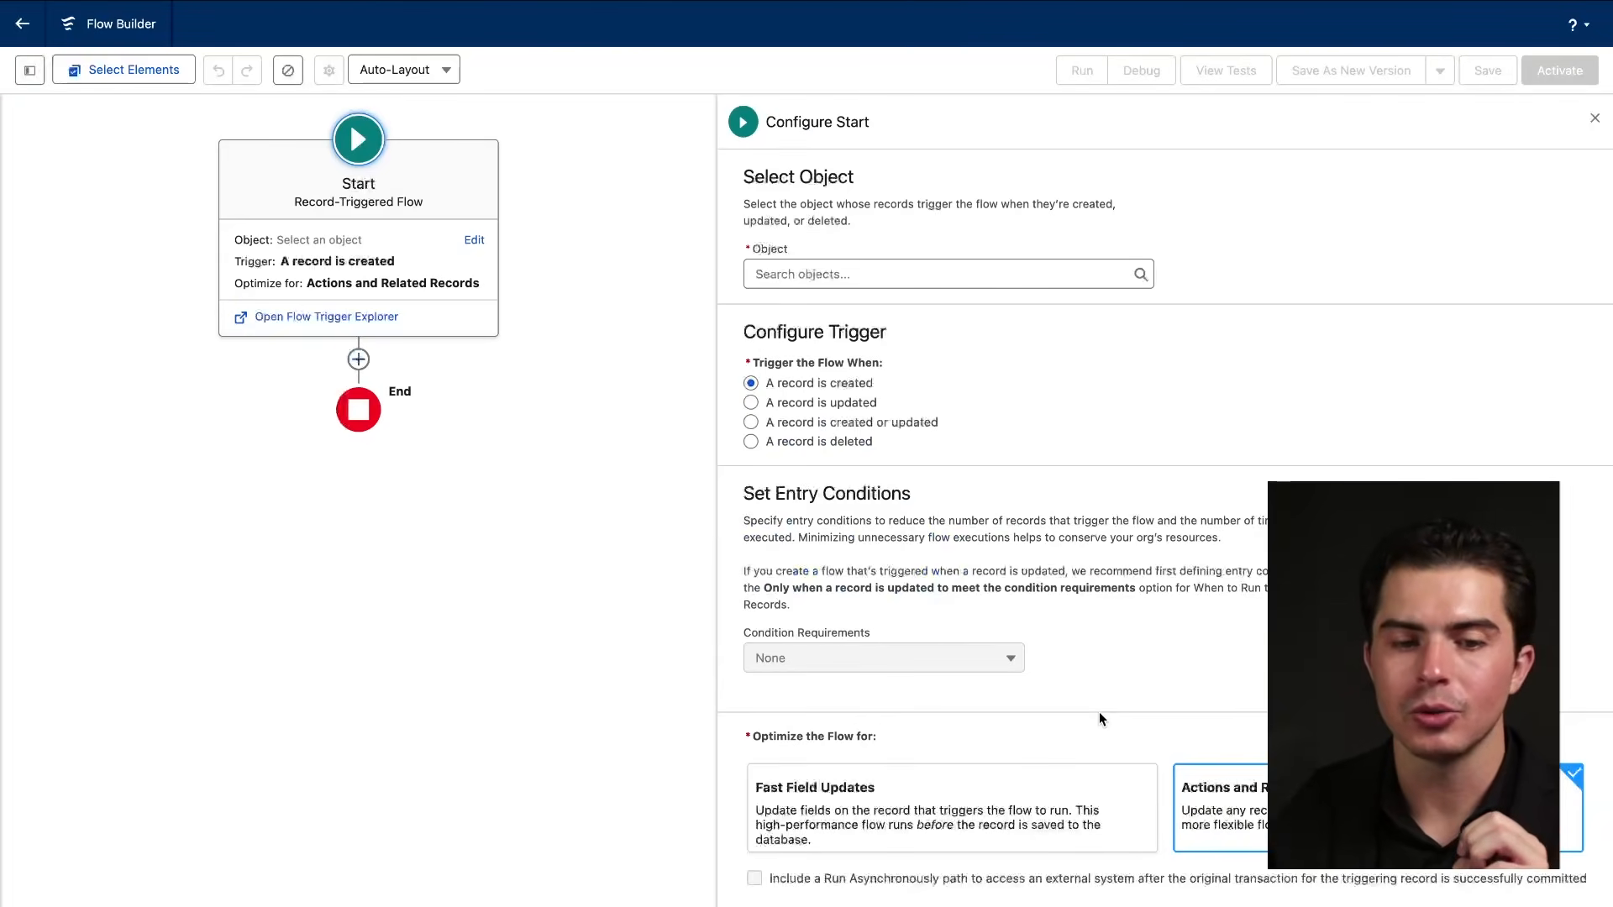
Close the 'Work in panels' tour popup to reveal the Configure Start panel.
click(933, 173)
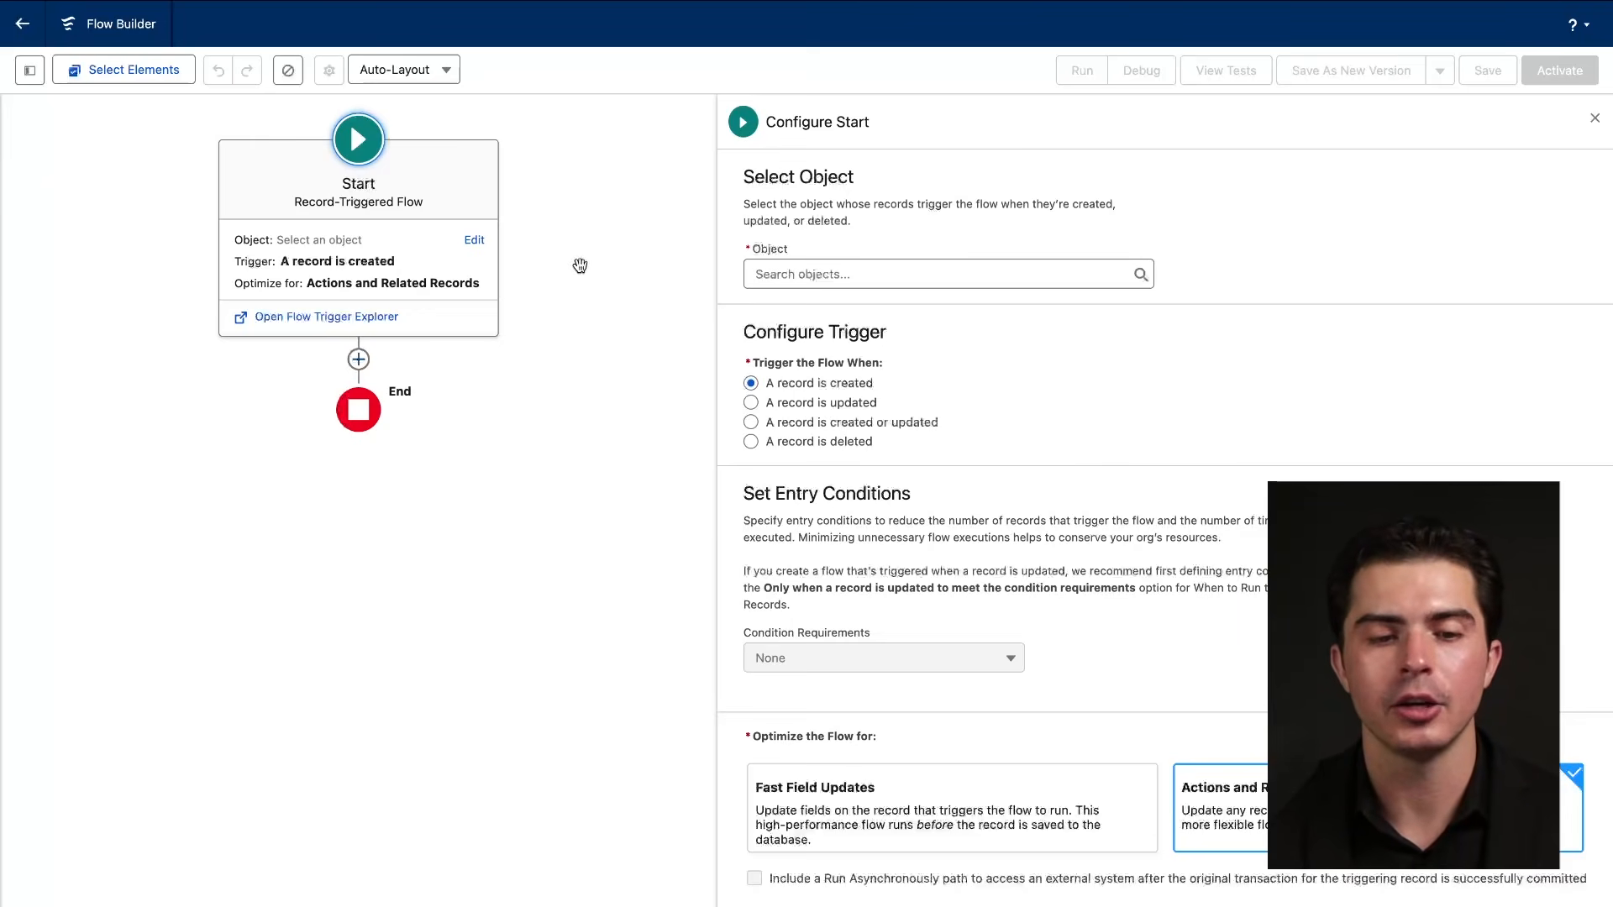
drag(289, 215, 514, 218)
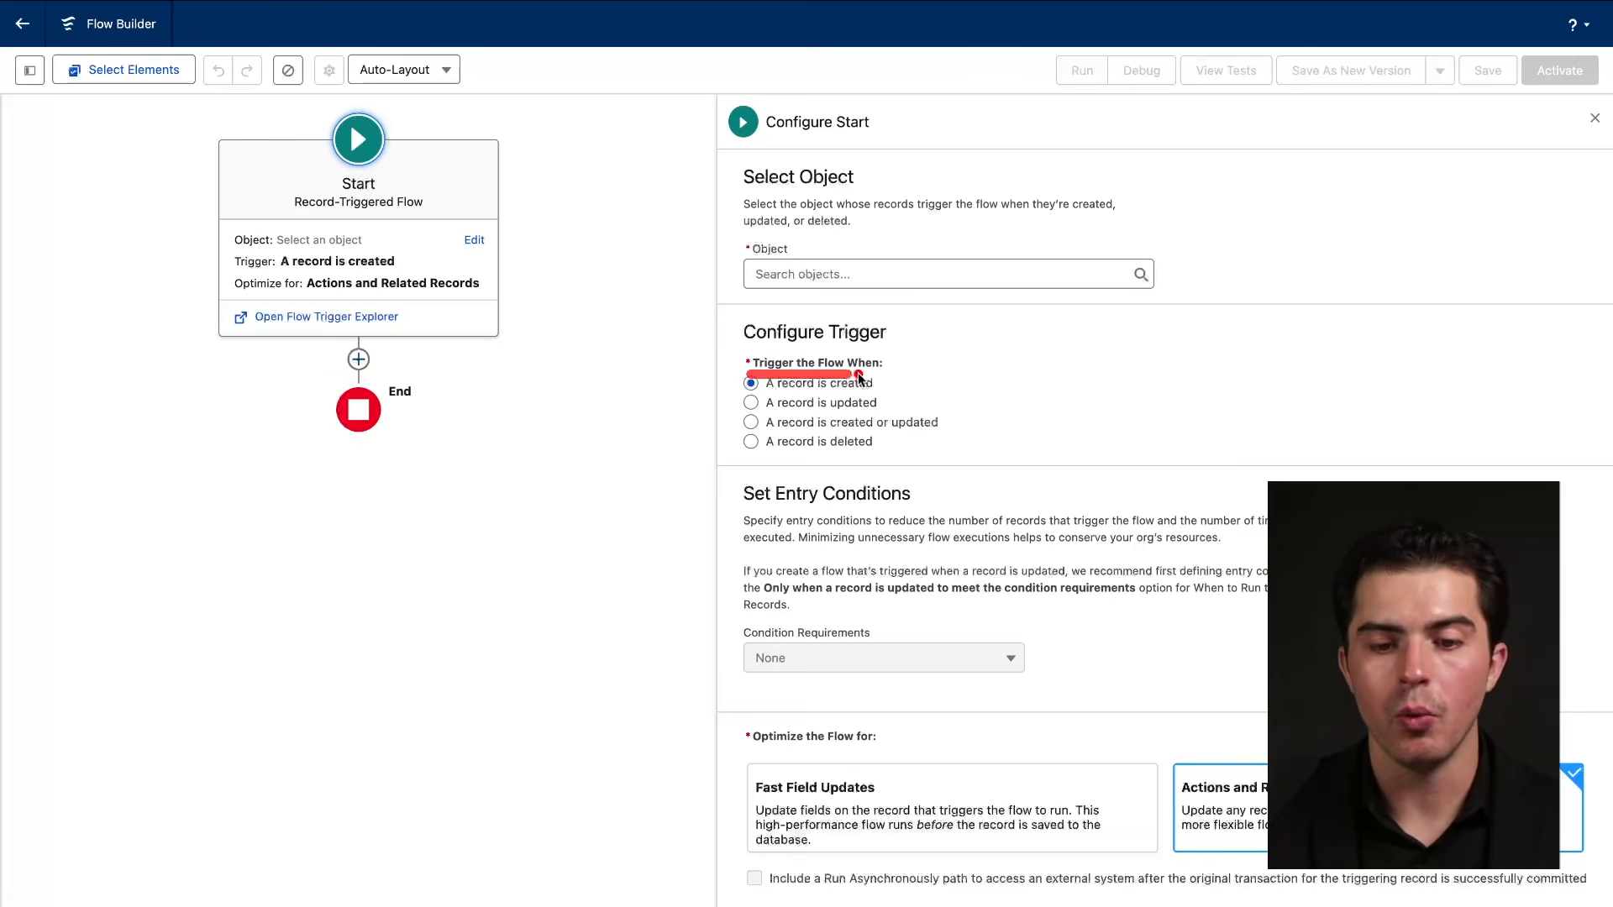
mouse_move(911, 368)
mouse_down()
mouse_move(744, 367)
mouse_move(885, 403)
mouse_move(871, 370)
mouse_move(895, 383)
mouse_up()
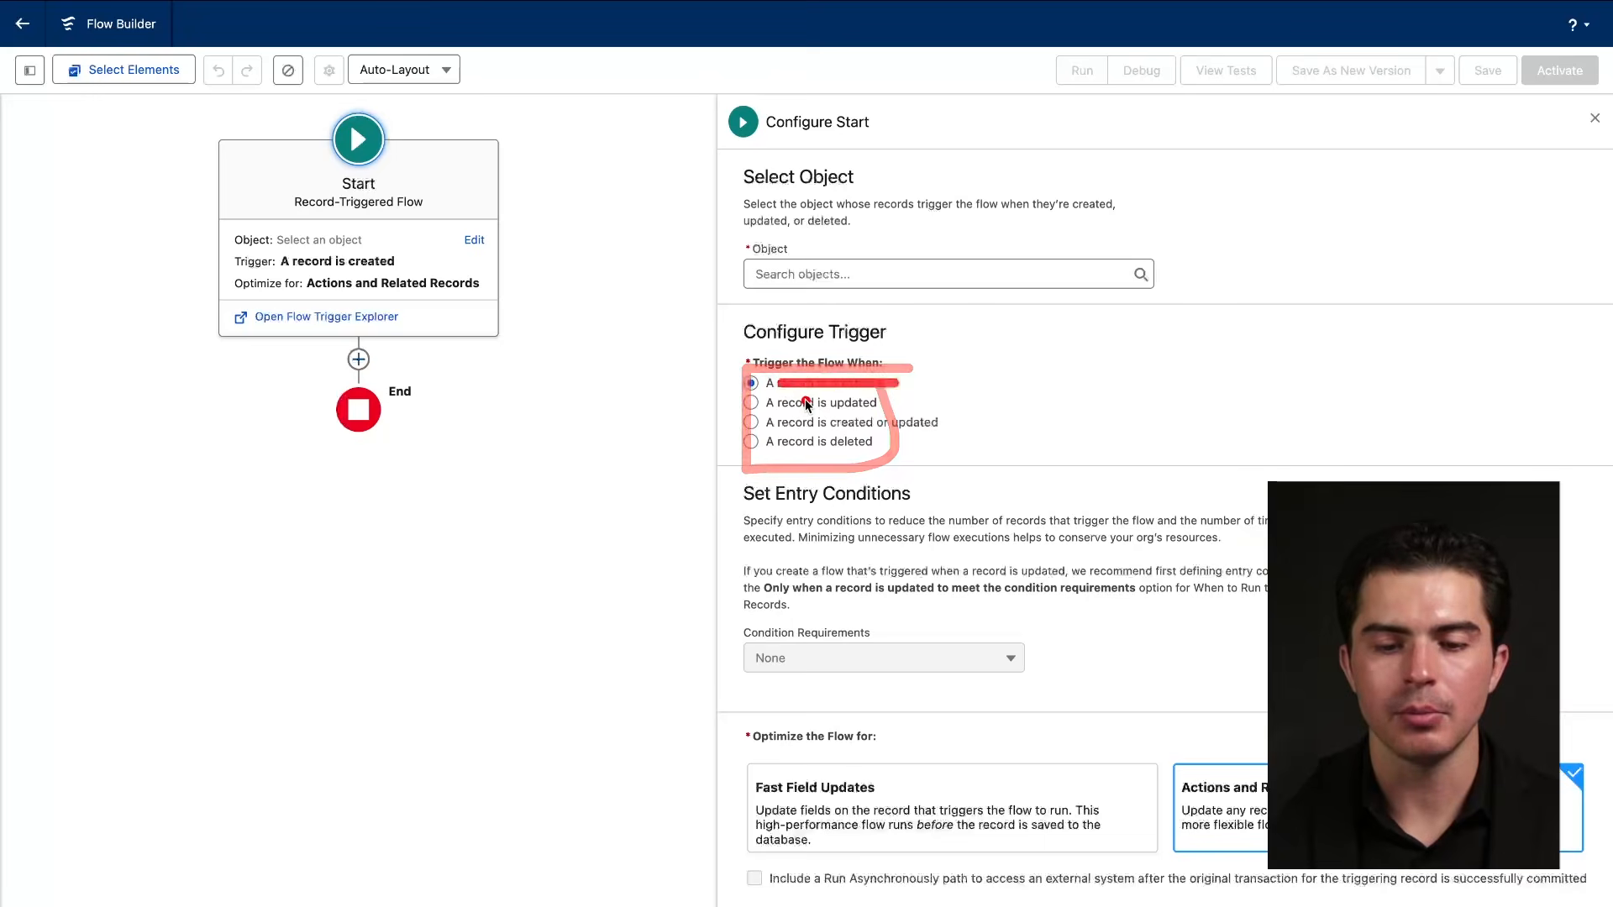
drag(779, 411, 939, 430)
drag(807, 456, 924, 456)
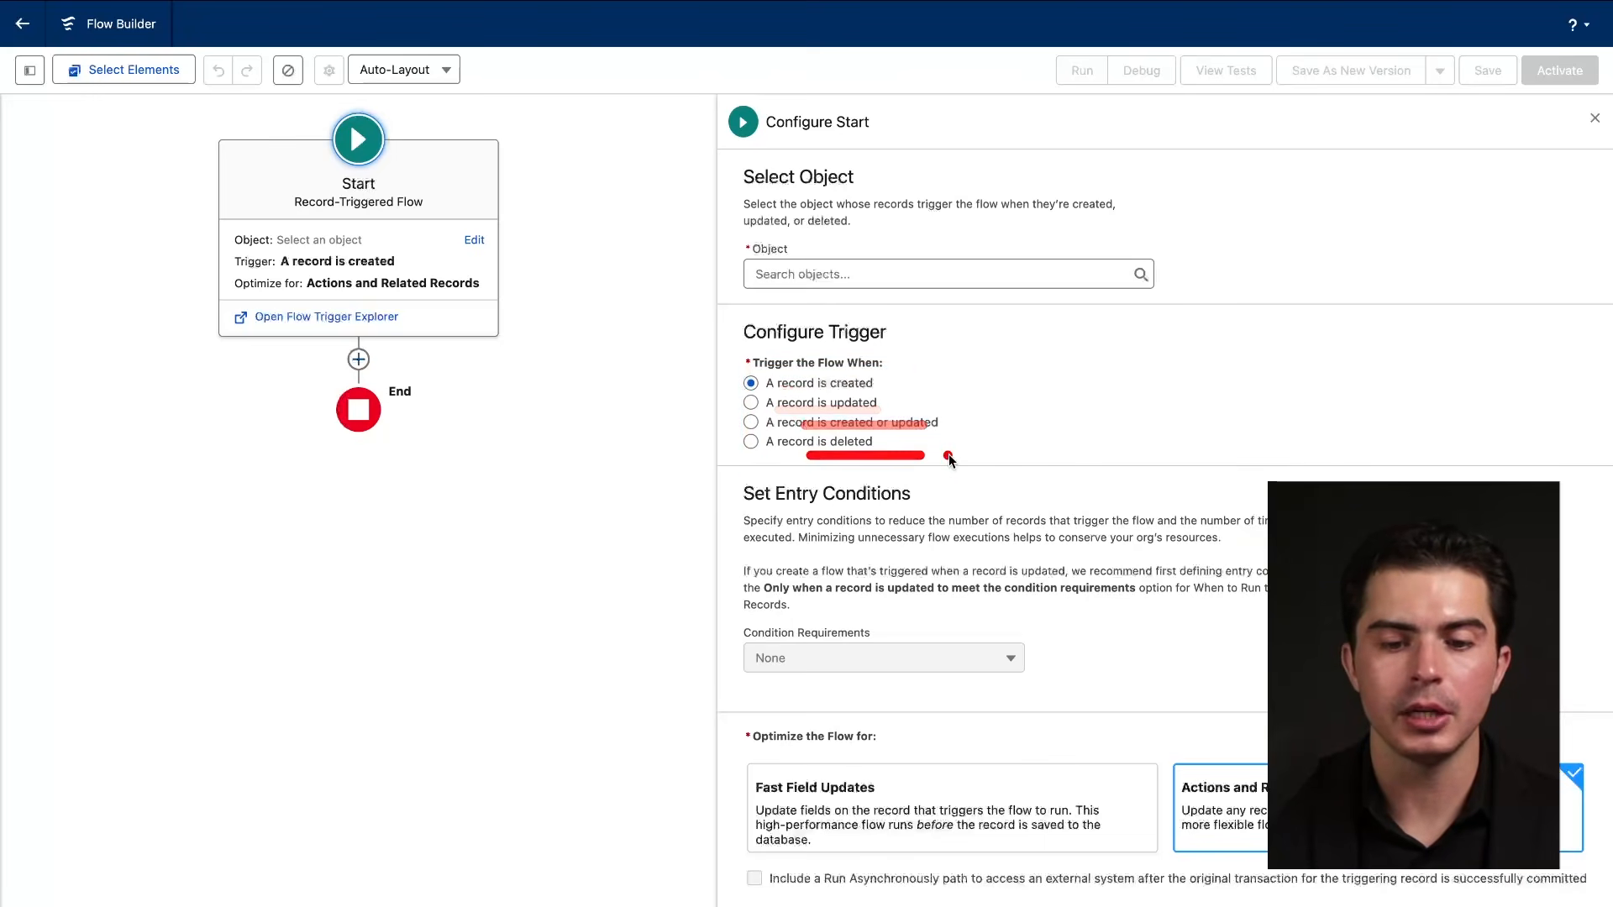
drag(724, 504, 987, 504)
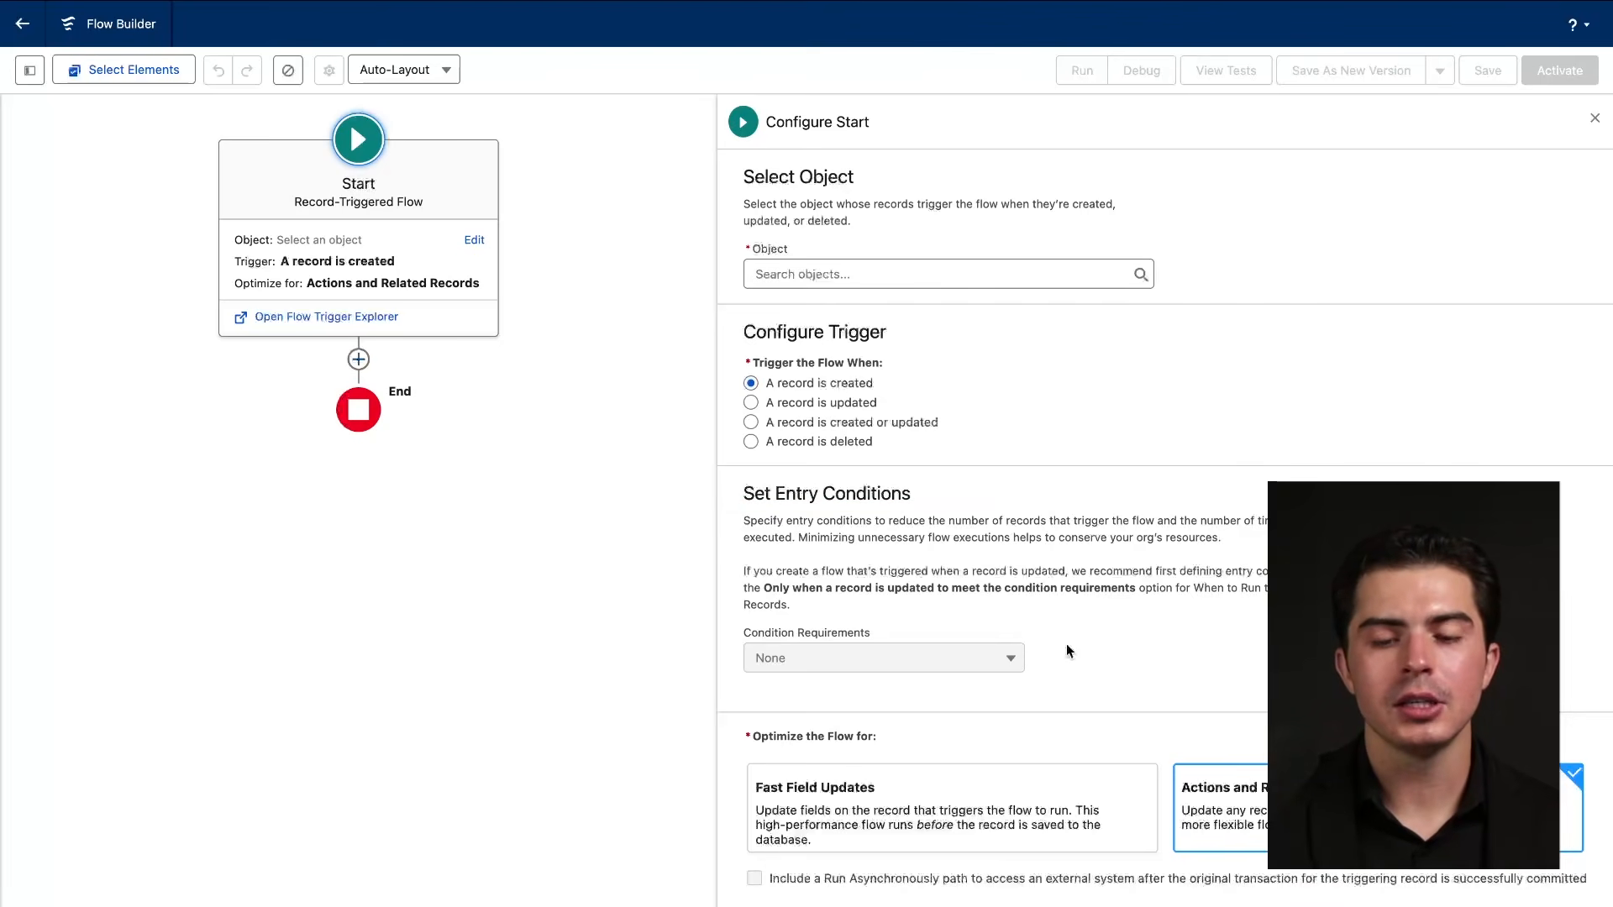
Review the start settings: no object, entry conditions None, optimized for Actions and Related Records.
click(753, 403)
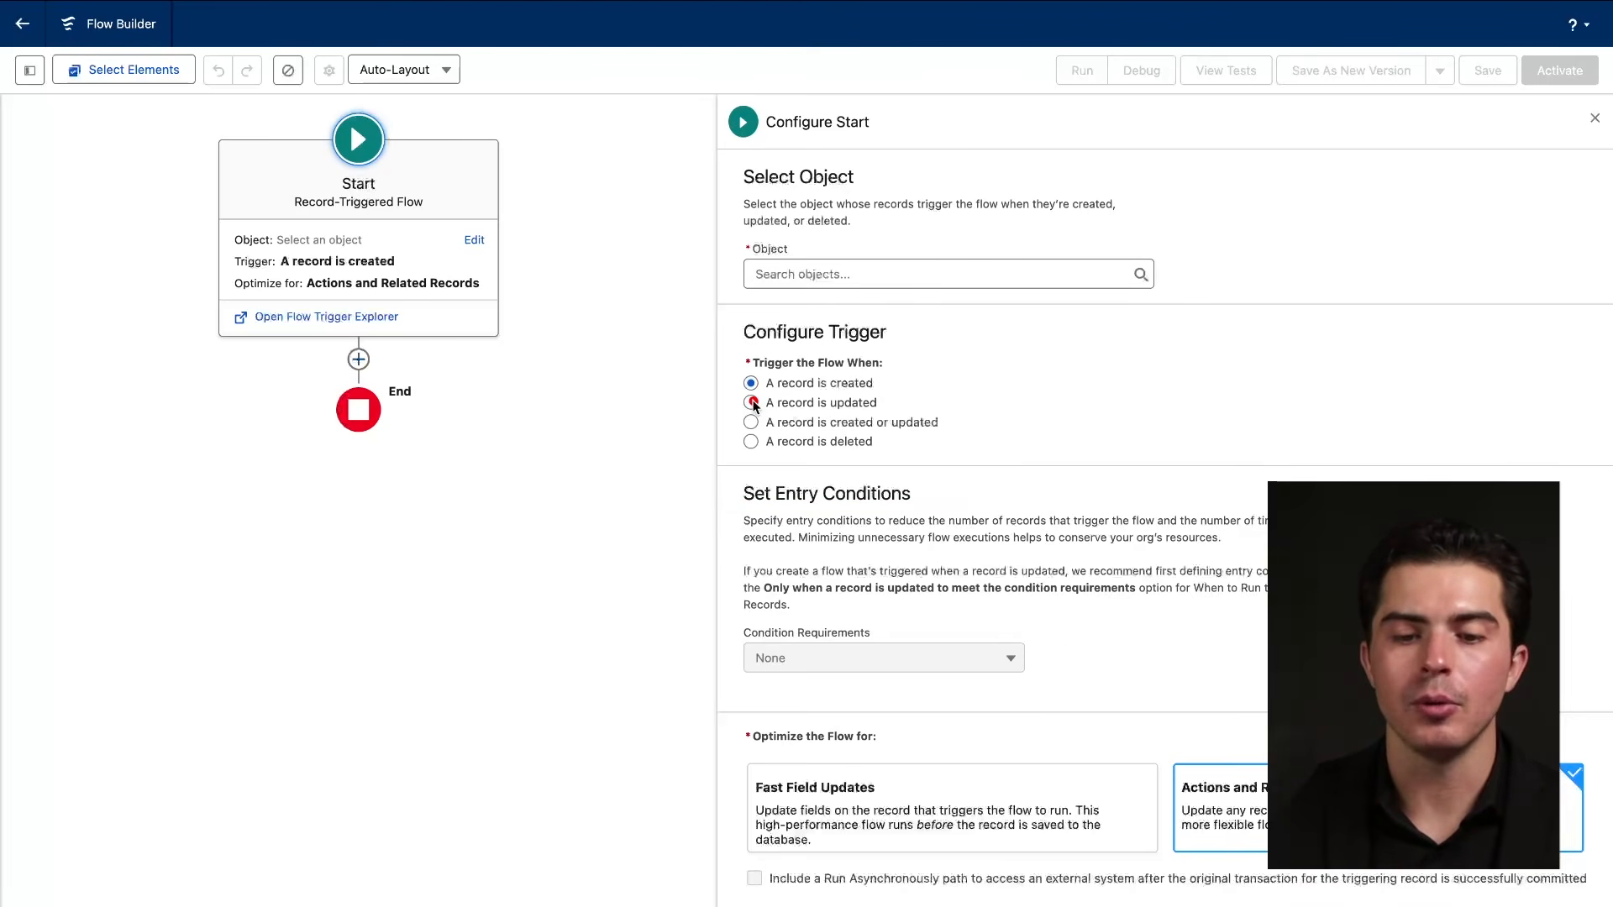
drag(753, 405, 956, 395)
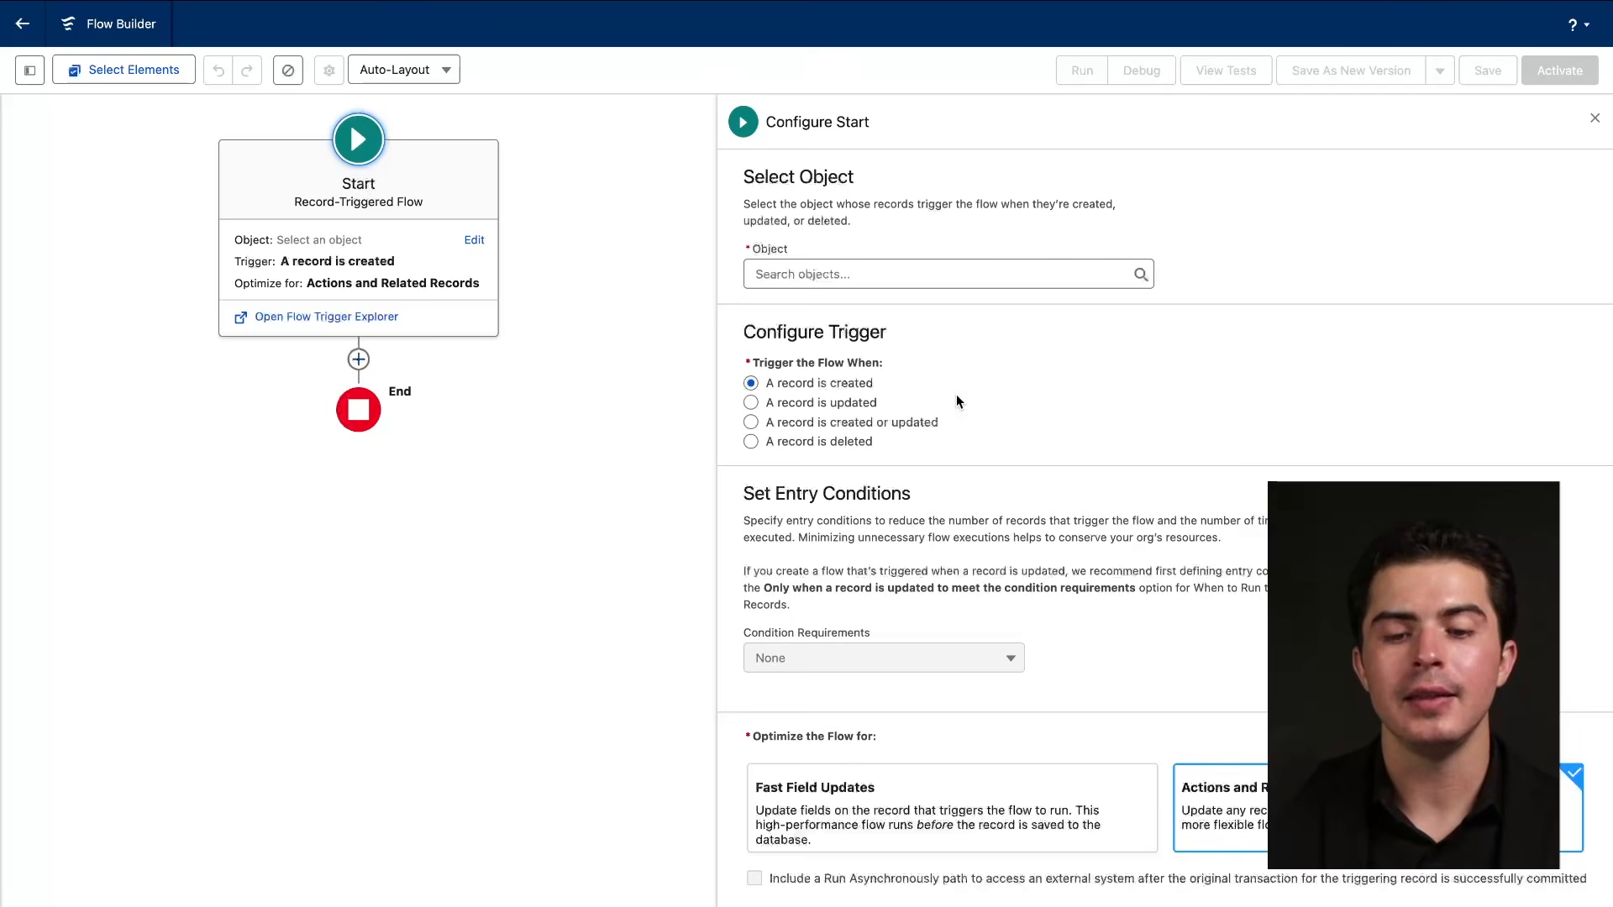
drag(724, 513, 989, 512)
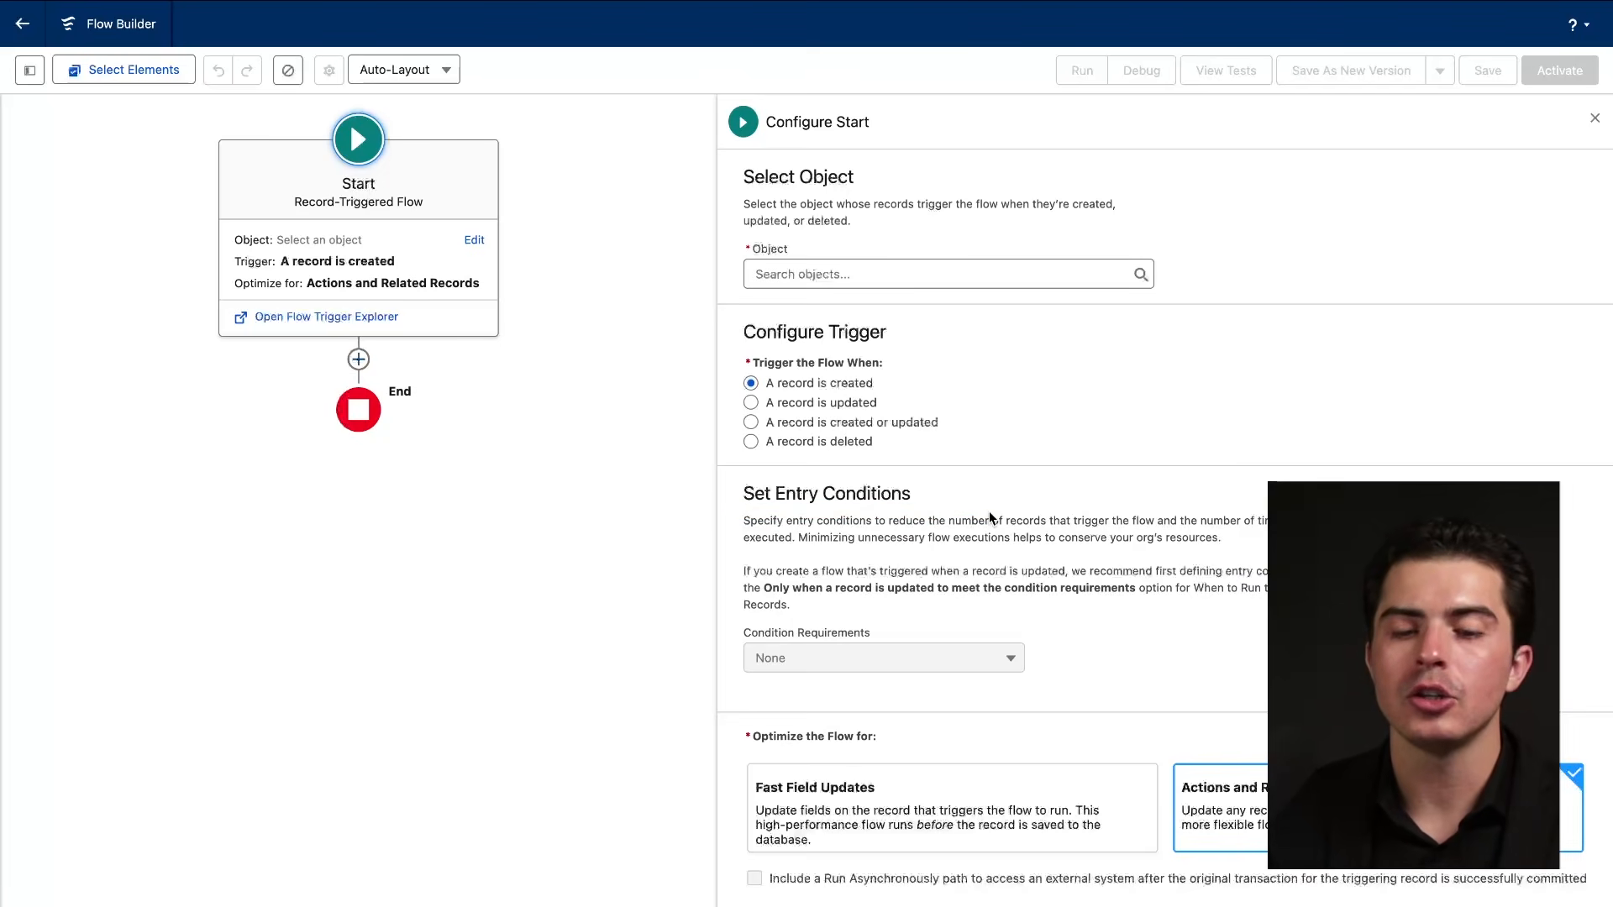
drag(728, 507, 948, 509)
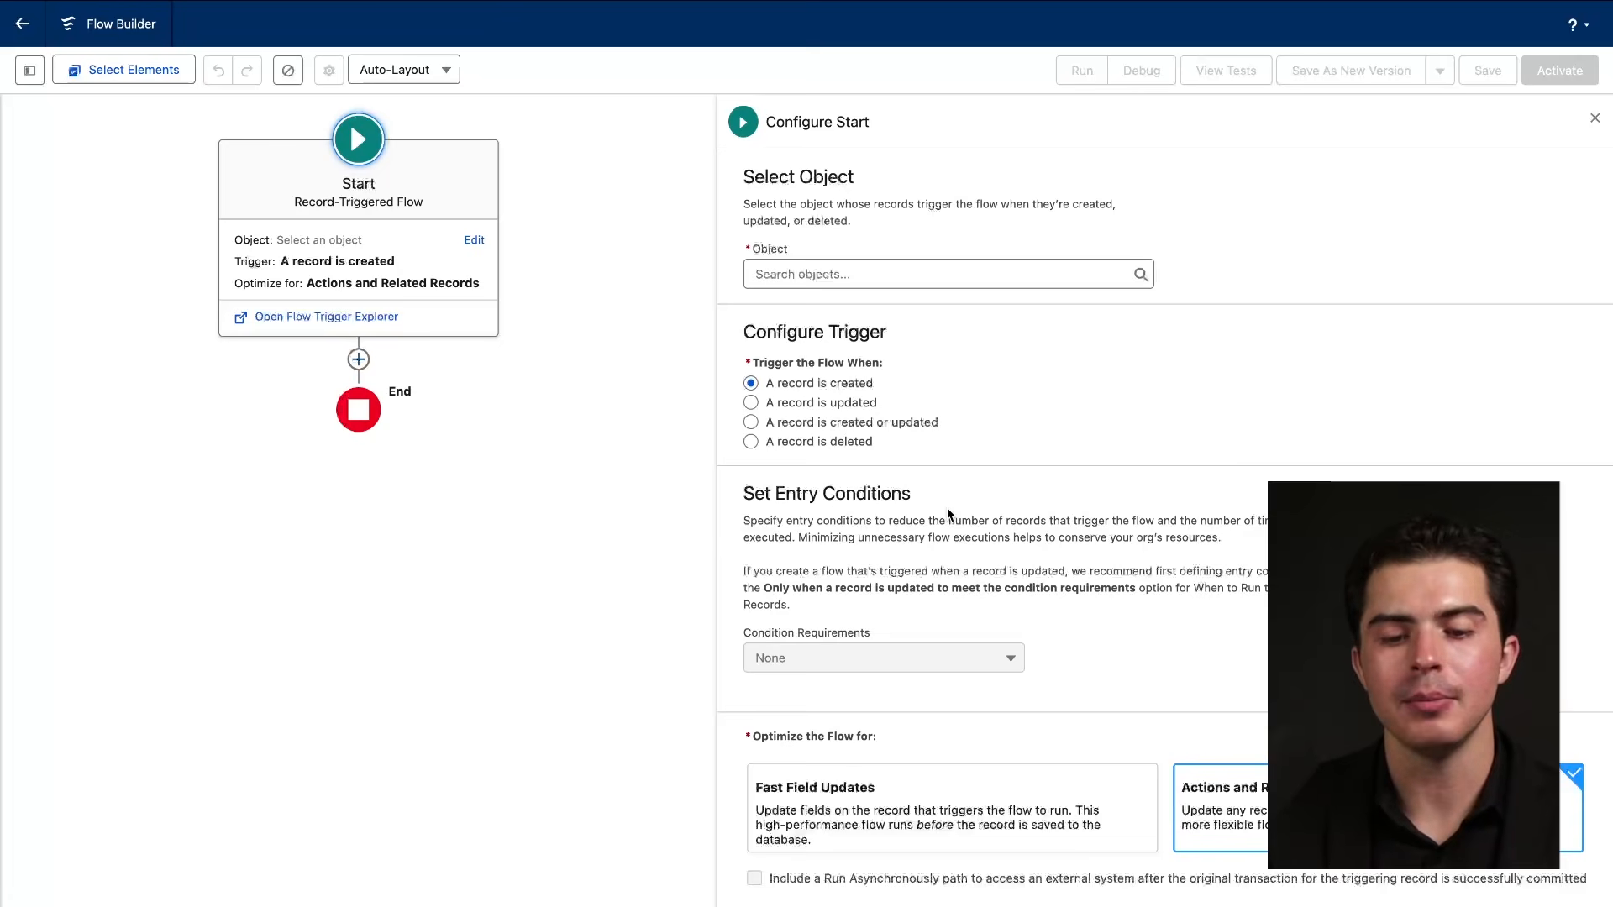
drag(745, 507, 901, 504)
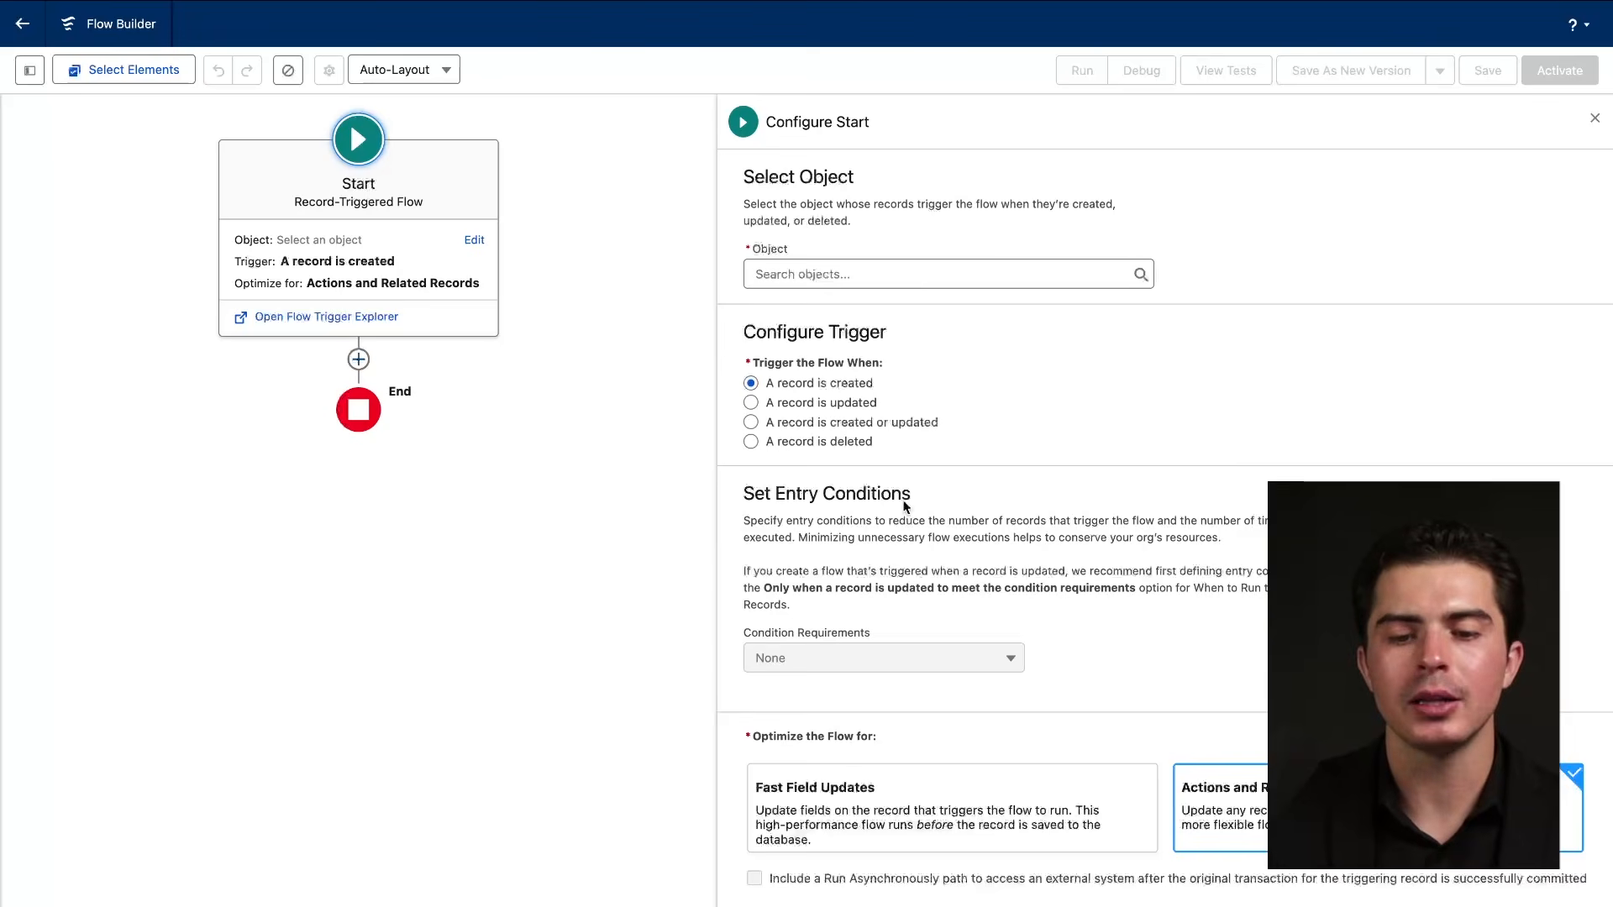
drag(719, 392, 924, 390)
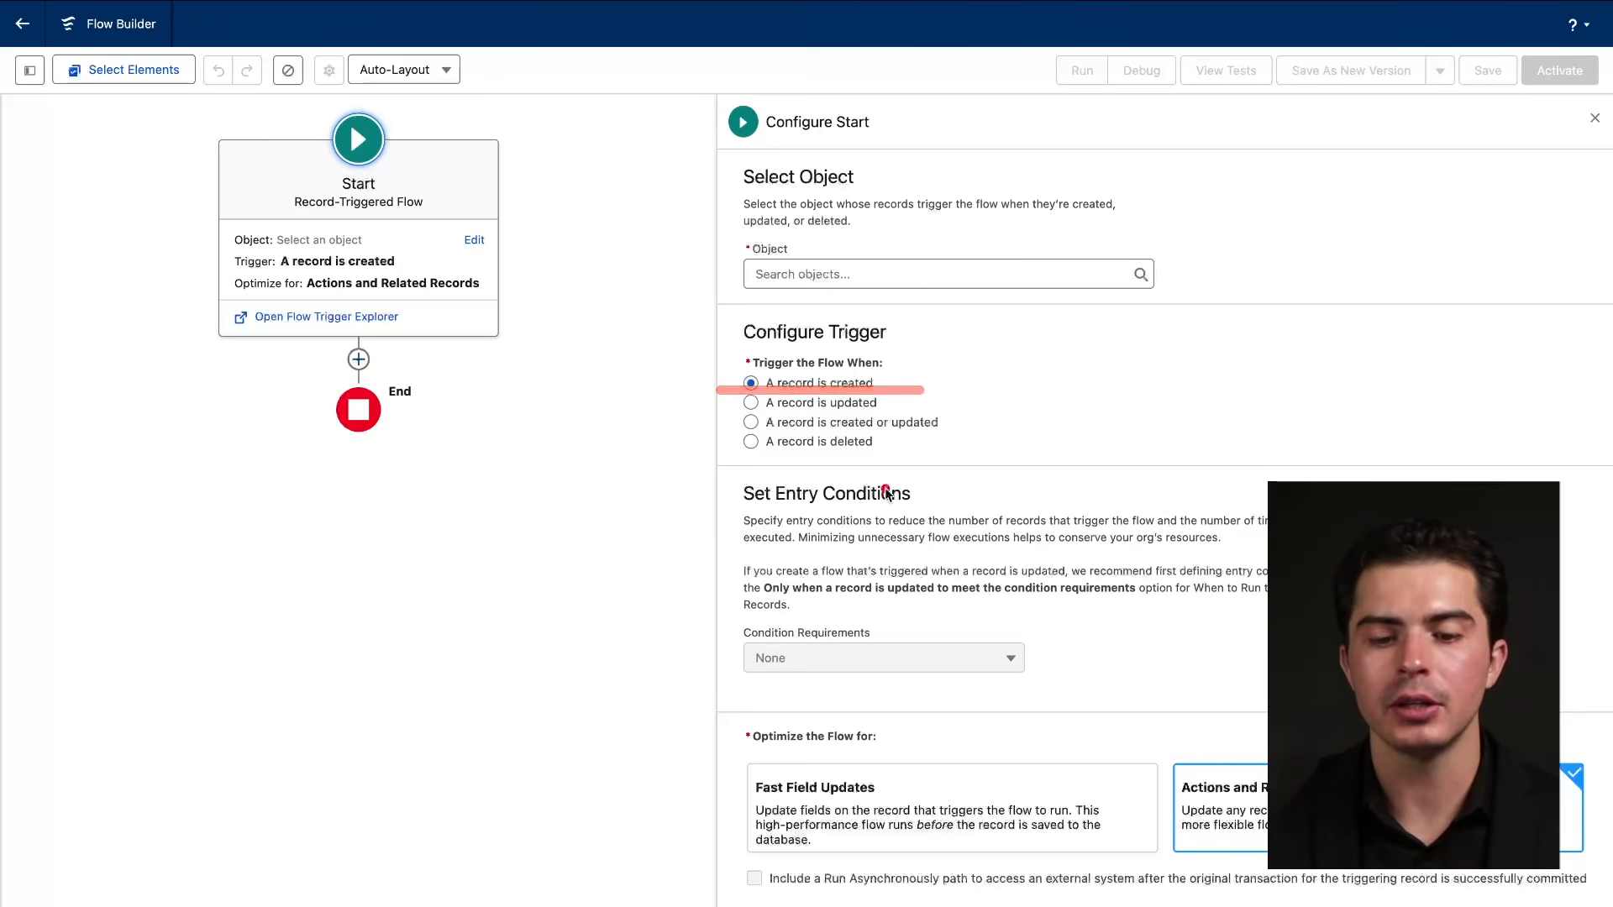
drag(742, 503, 843, 501)
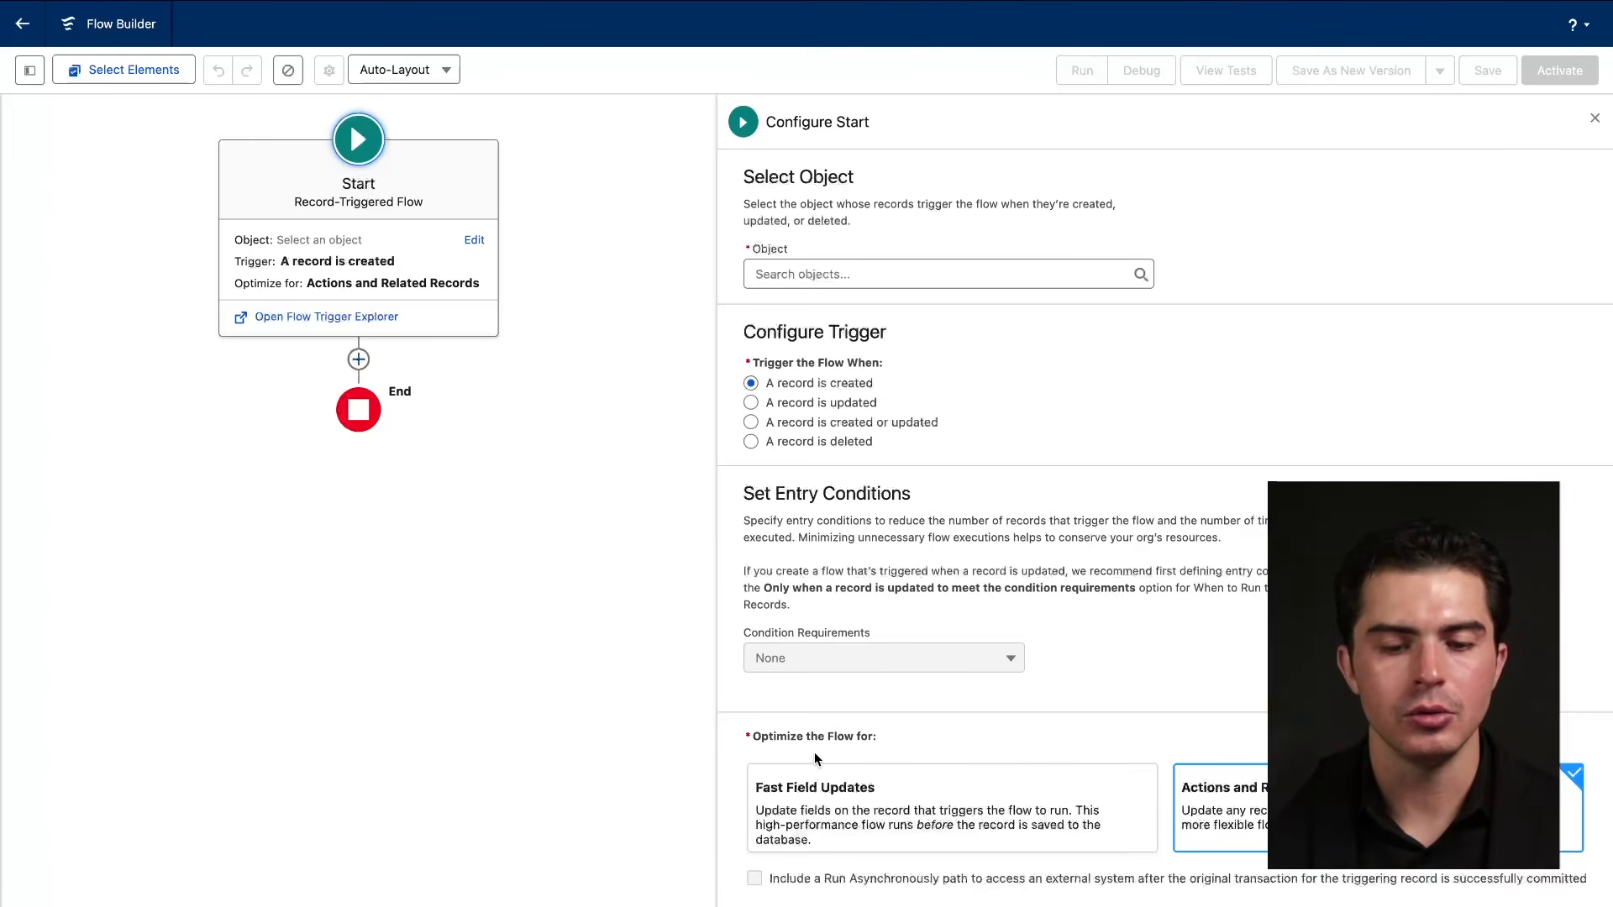
Search 'lead', pick Lead as the triggering object, and keep Condition Requirements at None.
click(976, 274)
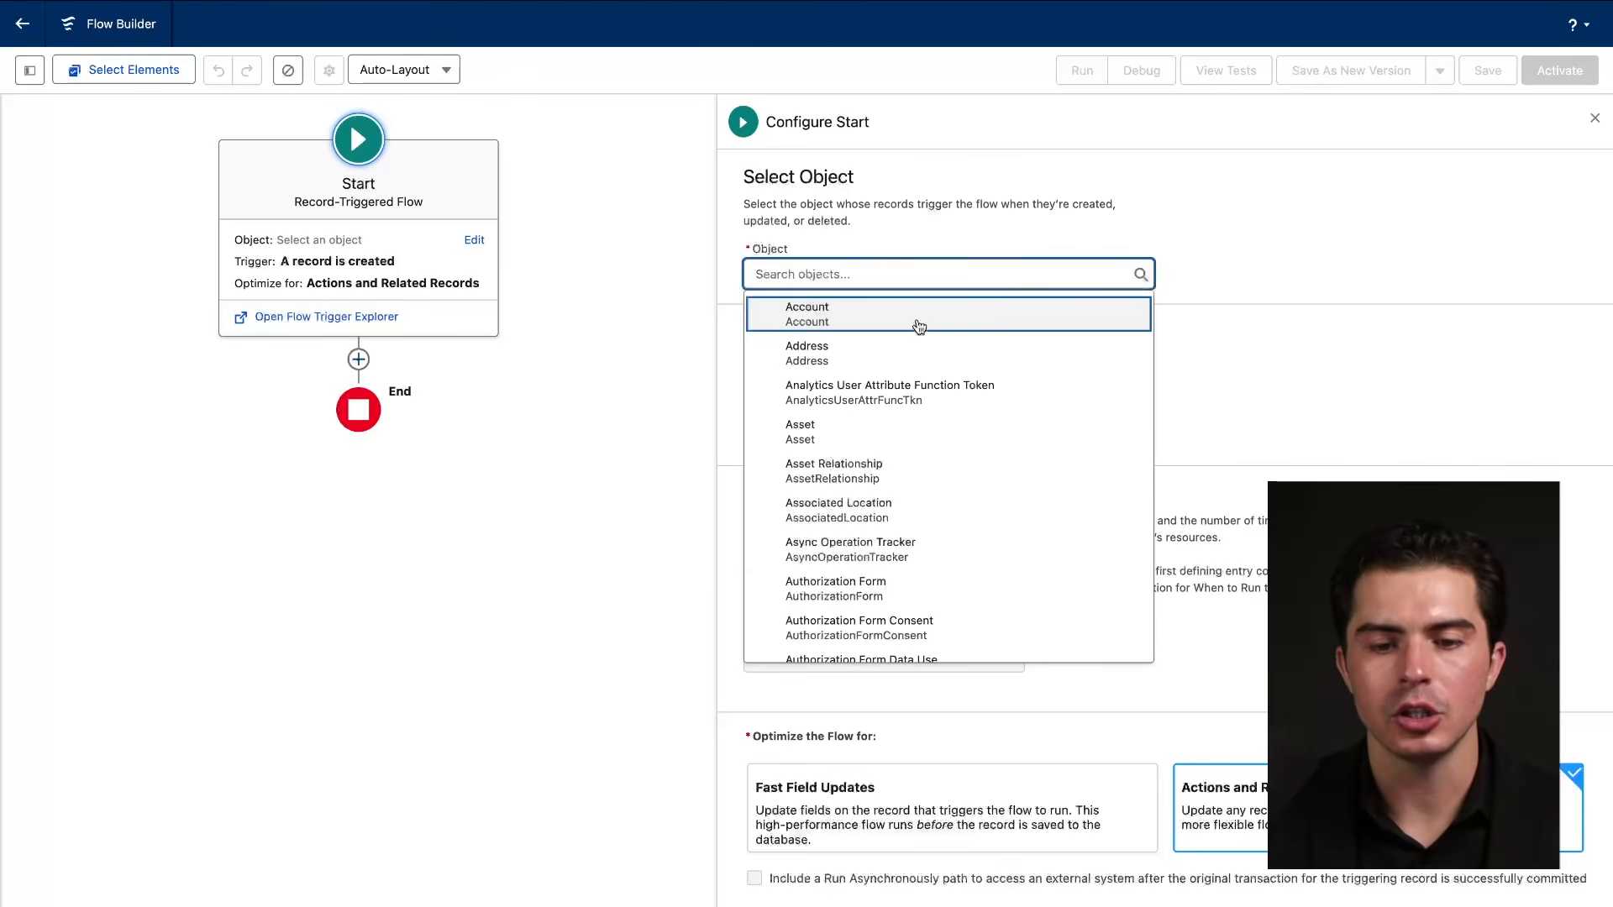
text(lead)
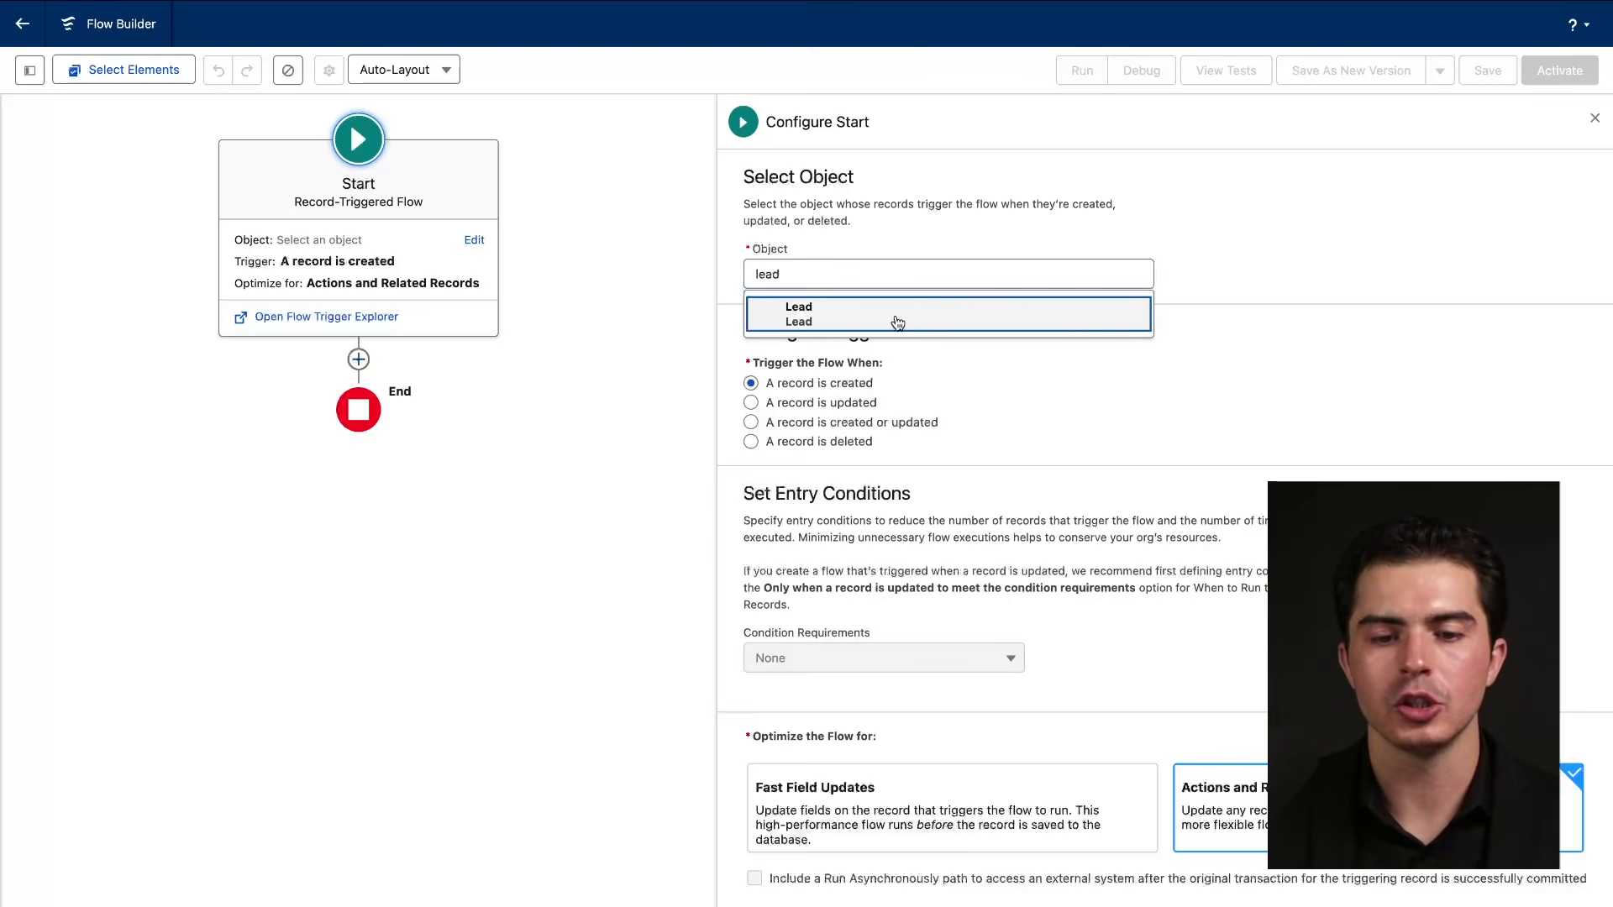
click(897, 322)
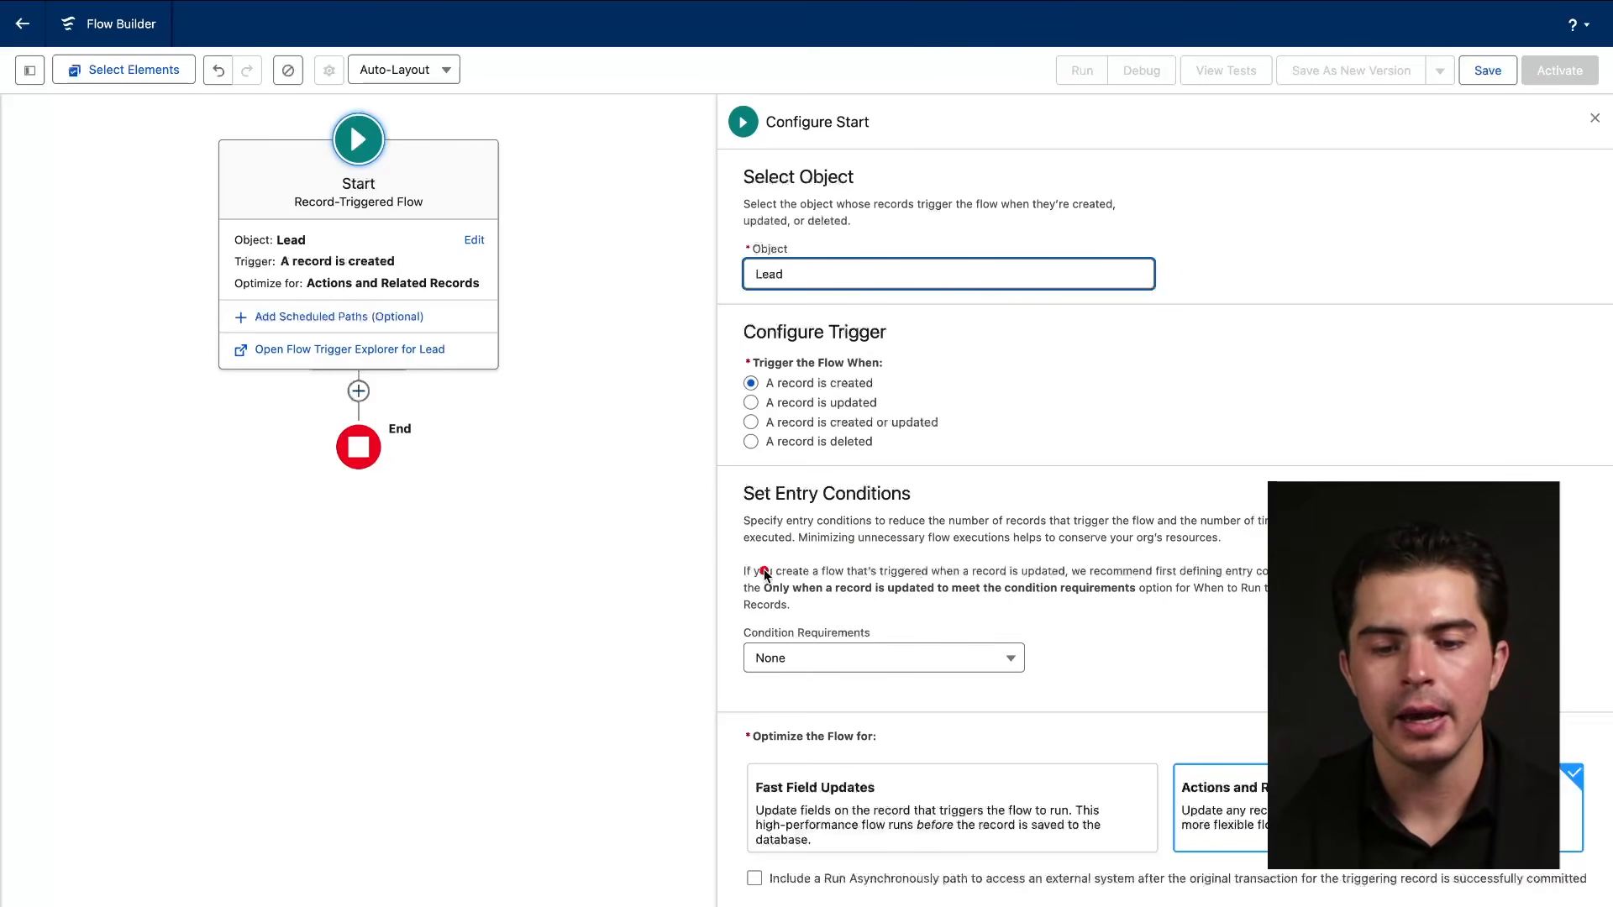
click(878, 658)
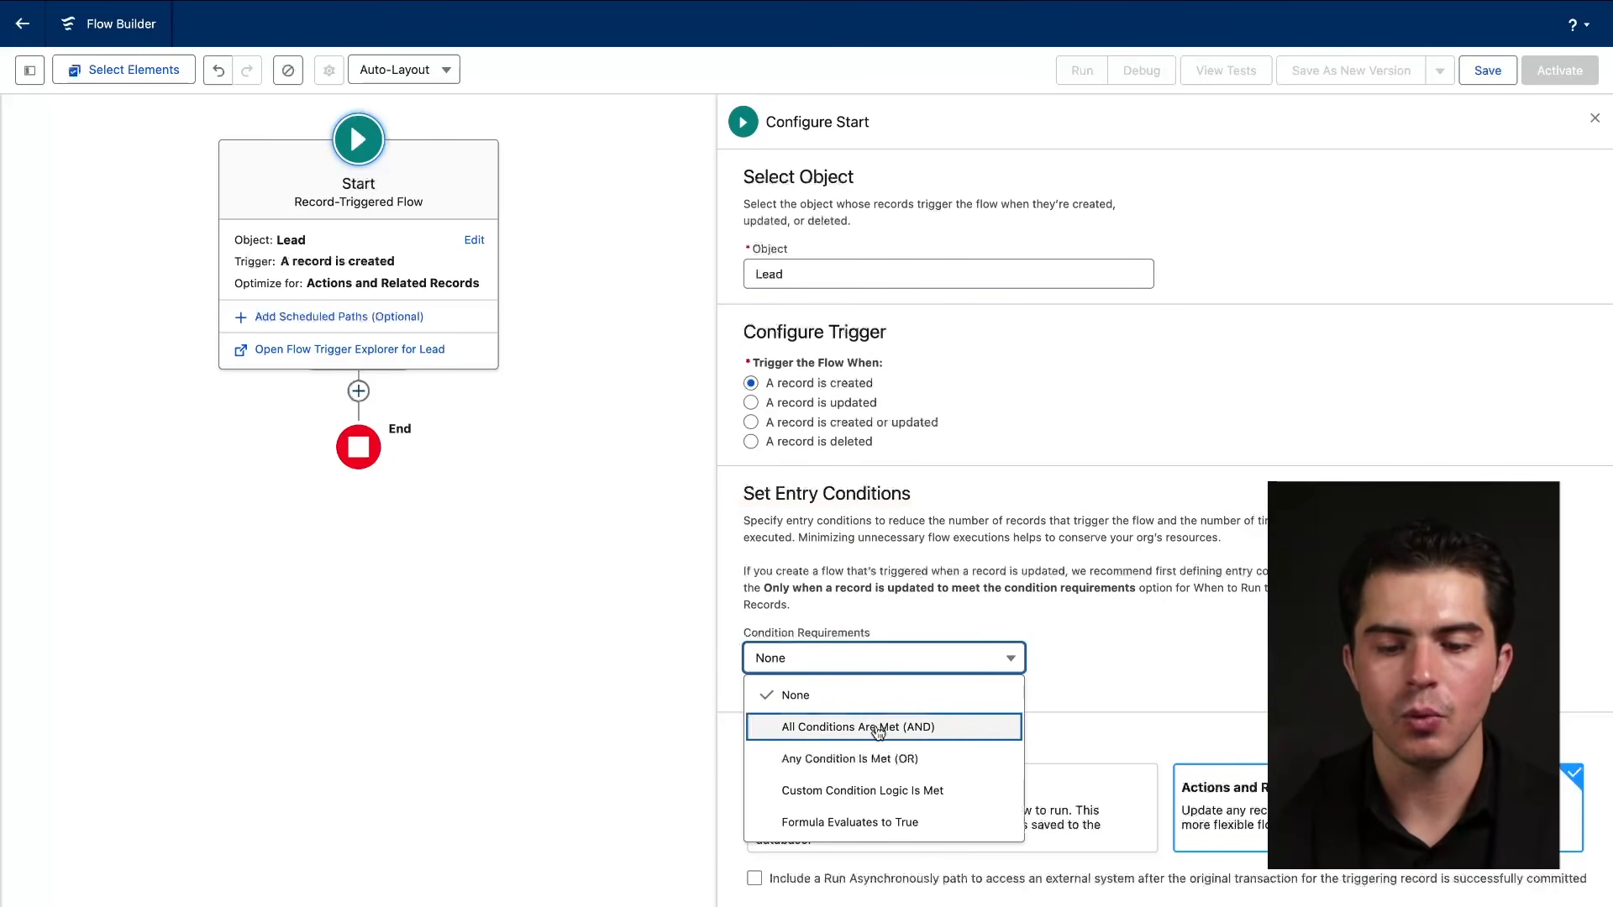
click(1099, 614)
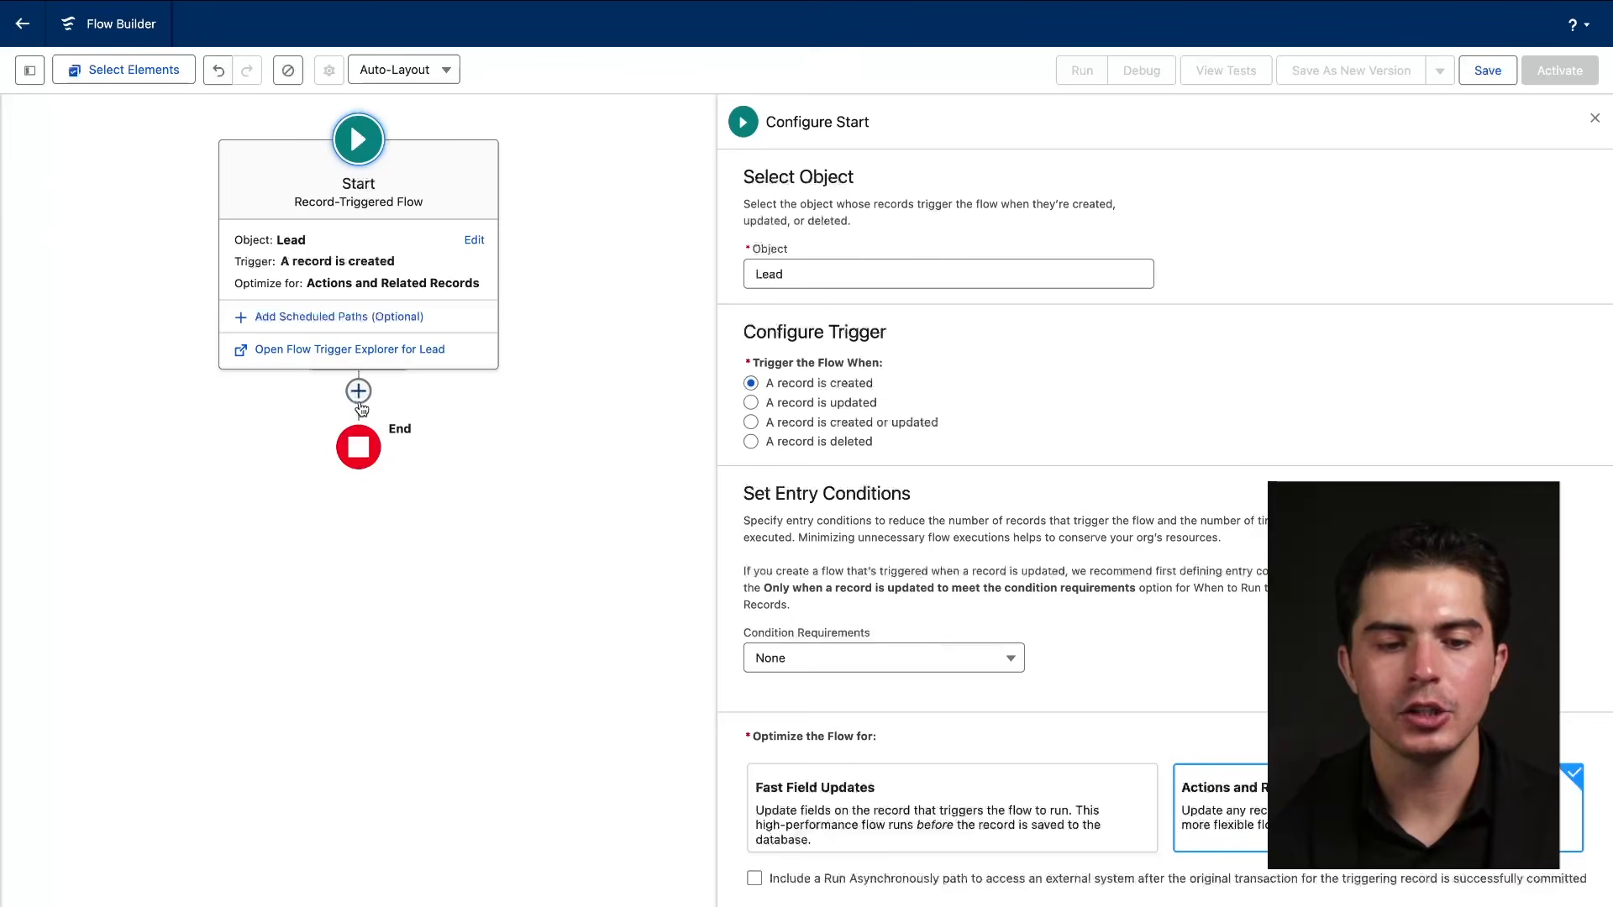
click(359, 395)
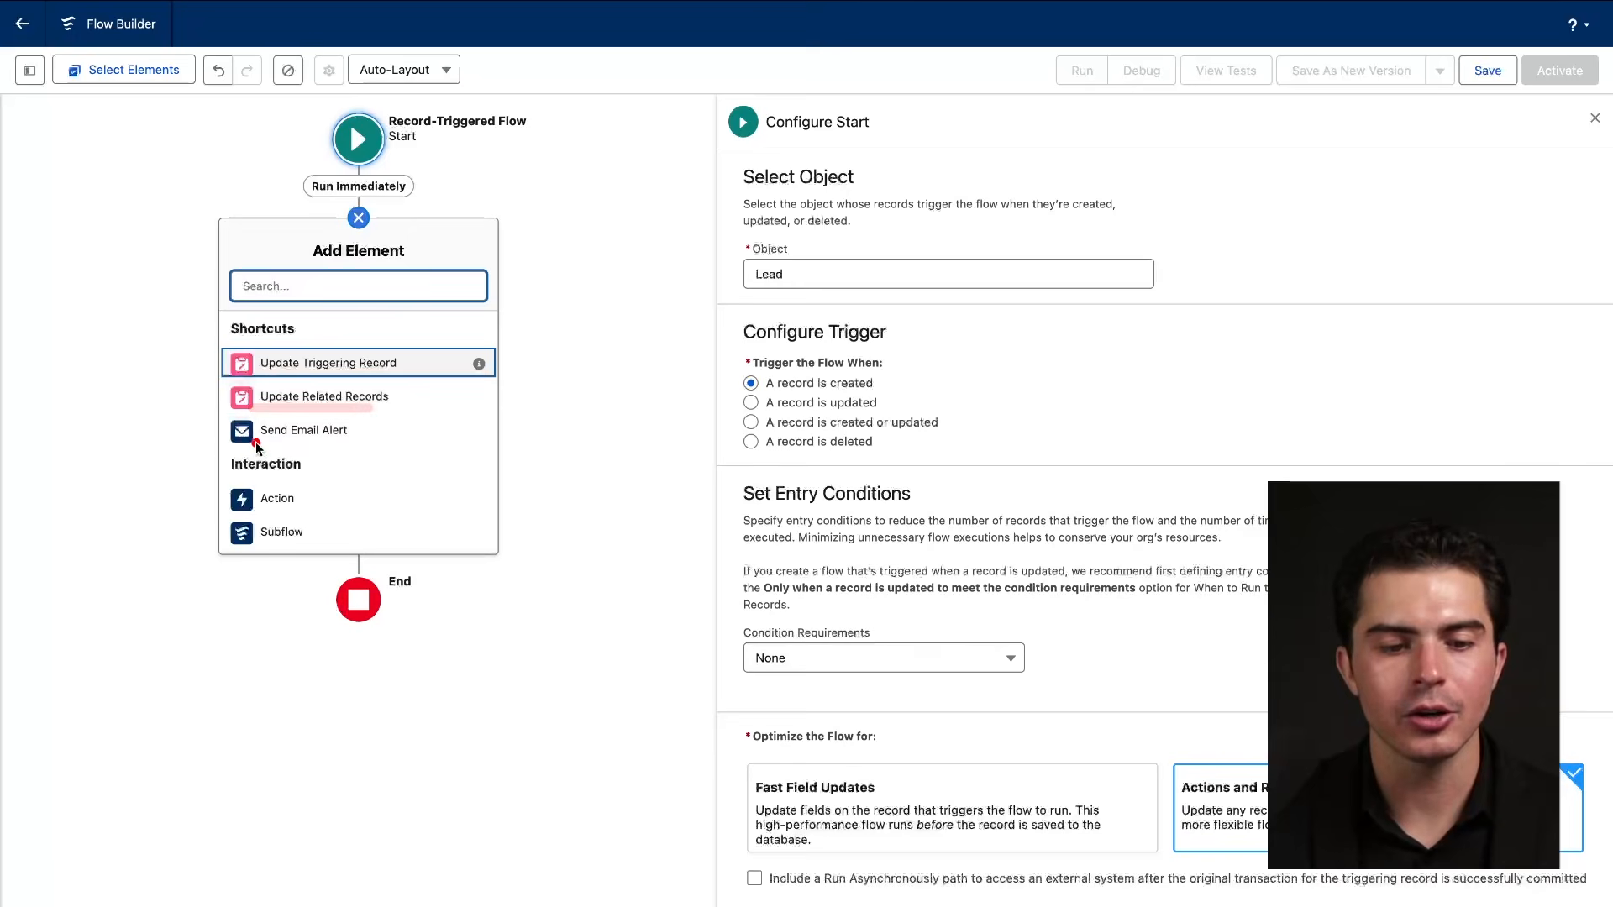
click(346, 433)
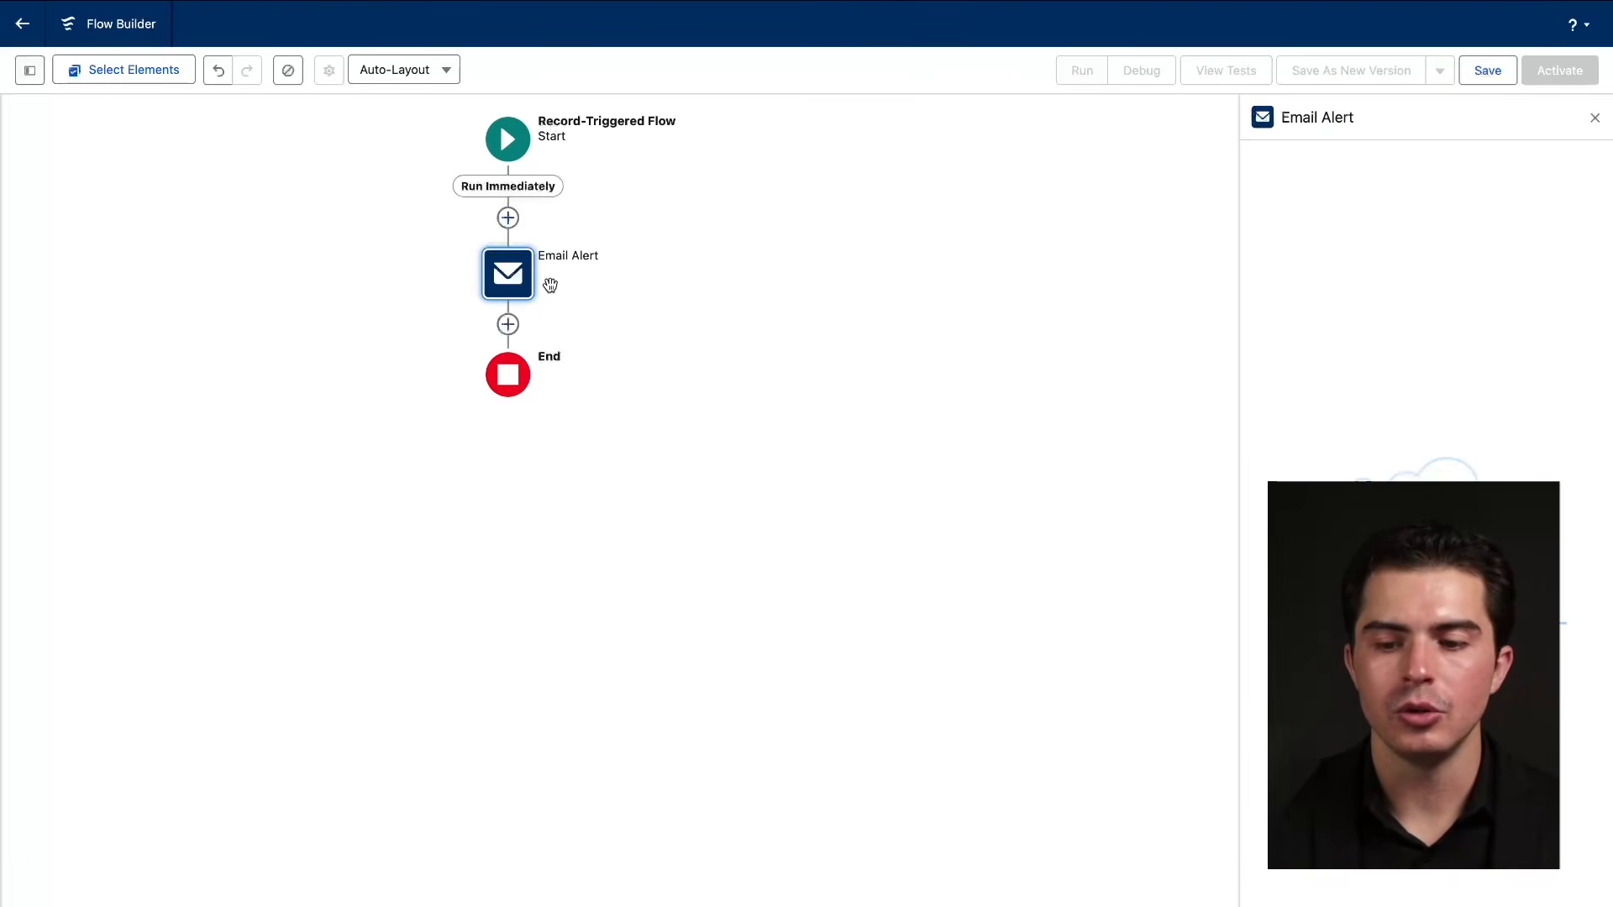
click(506, 292)
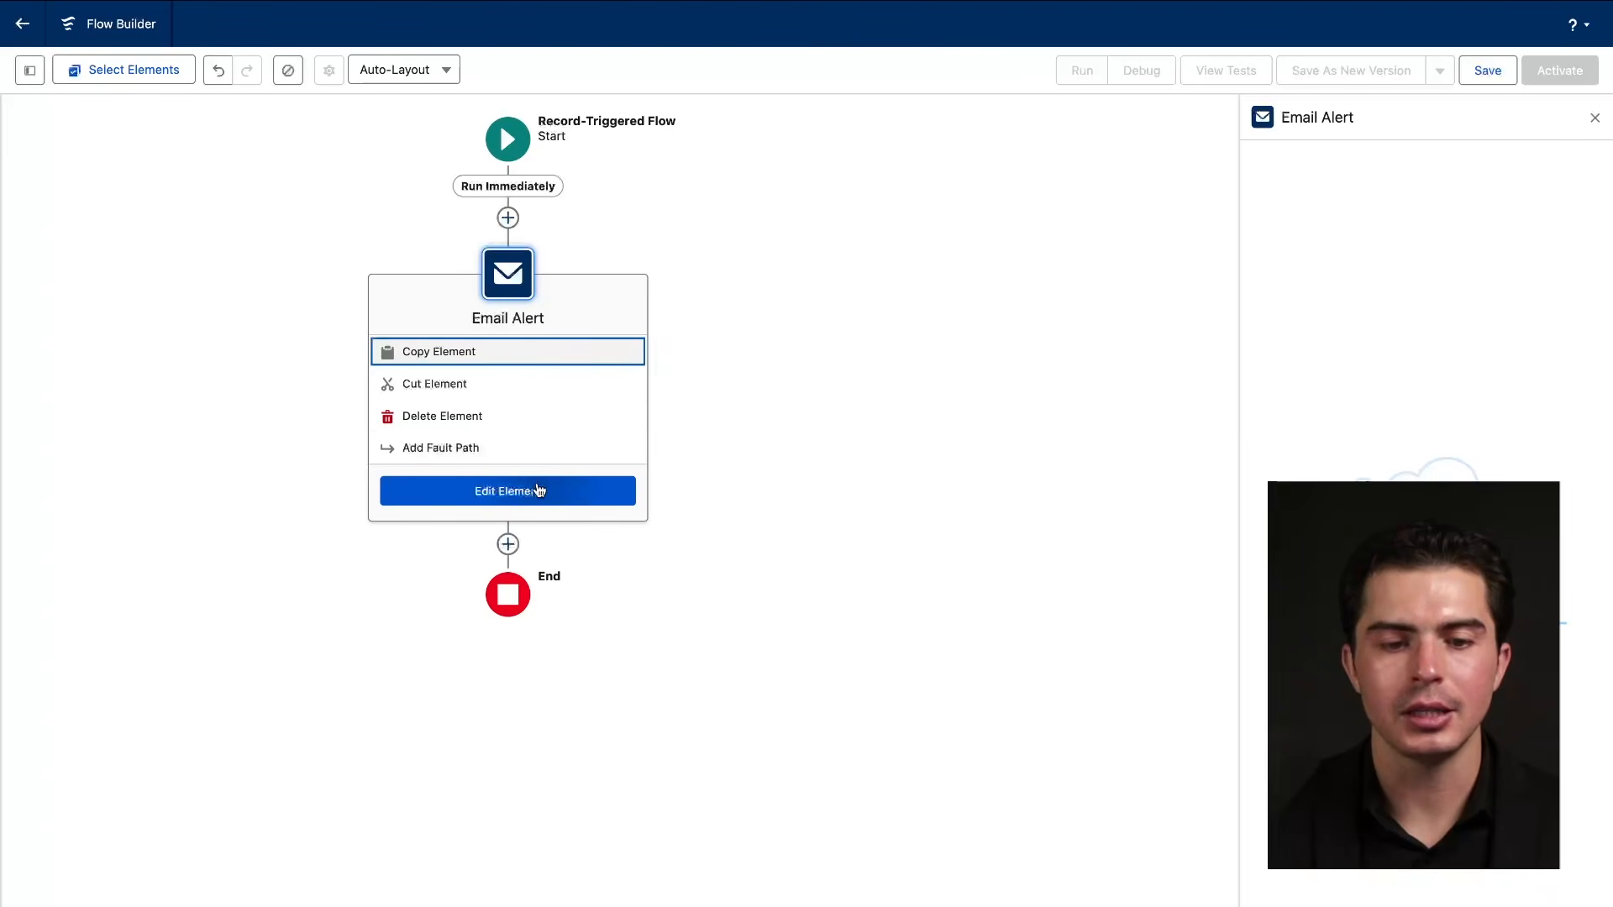
click(539, 491)
click(517, 294)
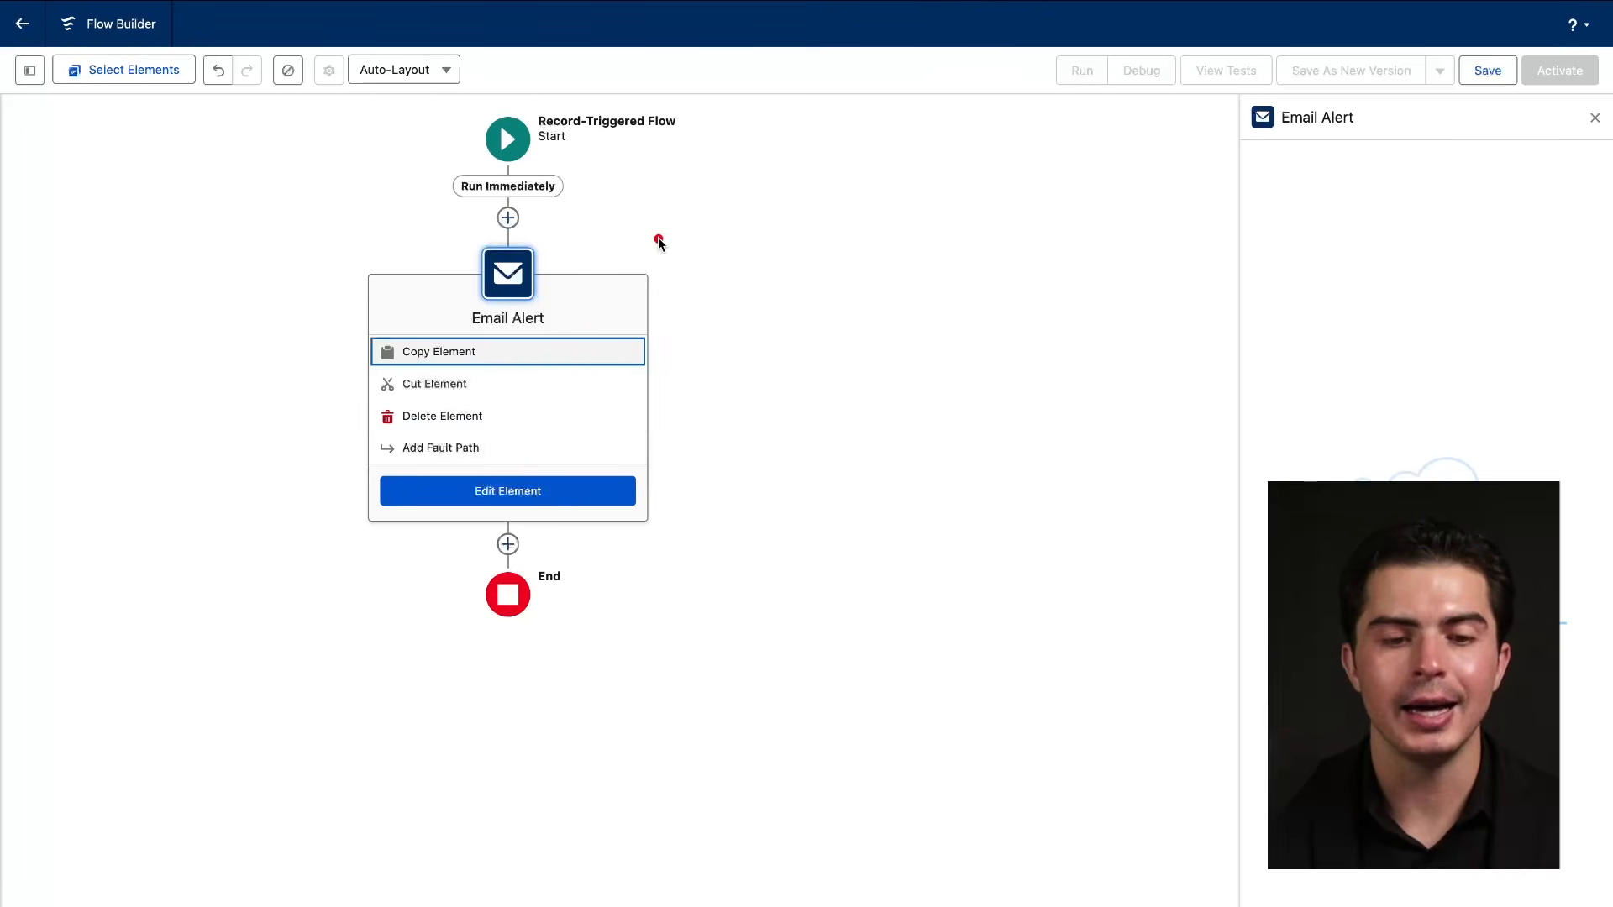
mouse_move(667, 236)
mouse_down()
mouse_move(522, 329)
mouse_move(597, 240)
mouse_up()
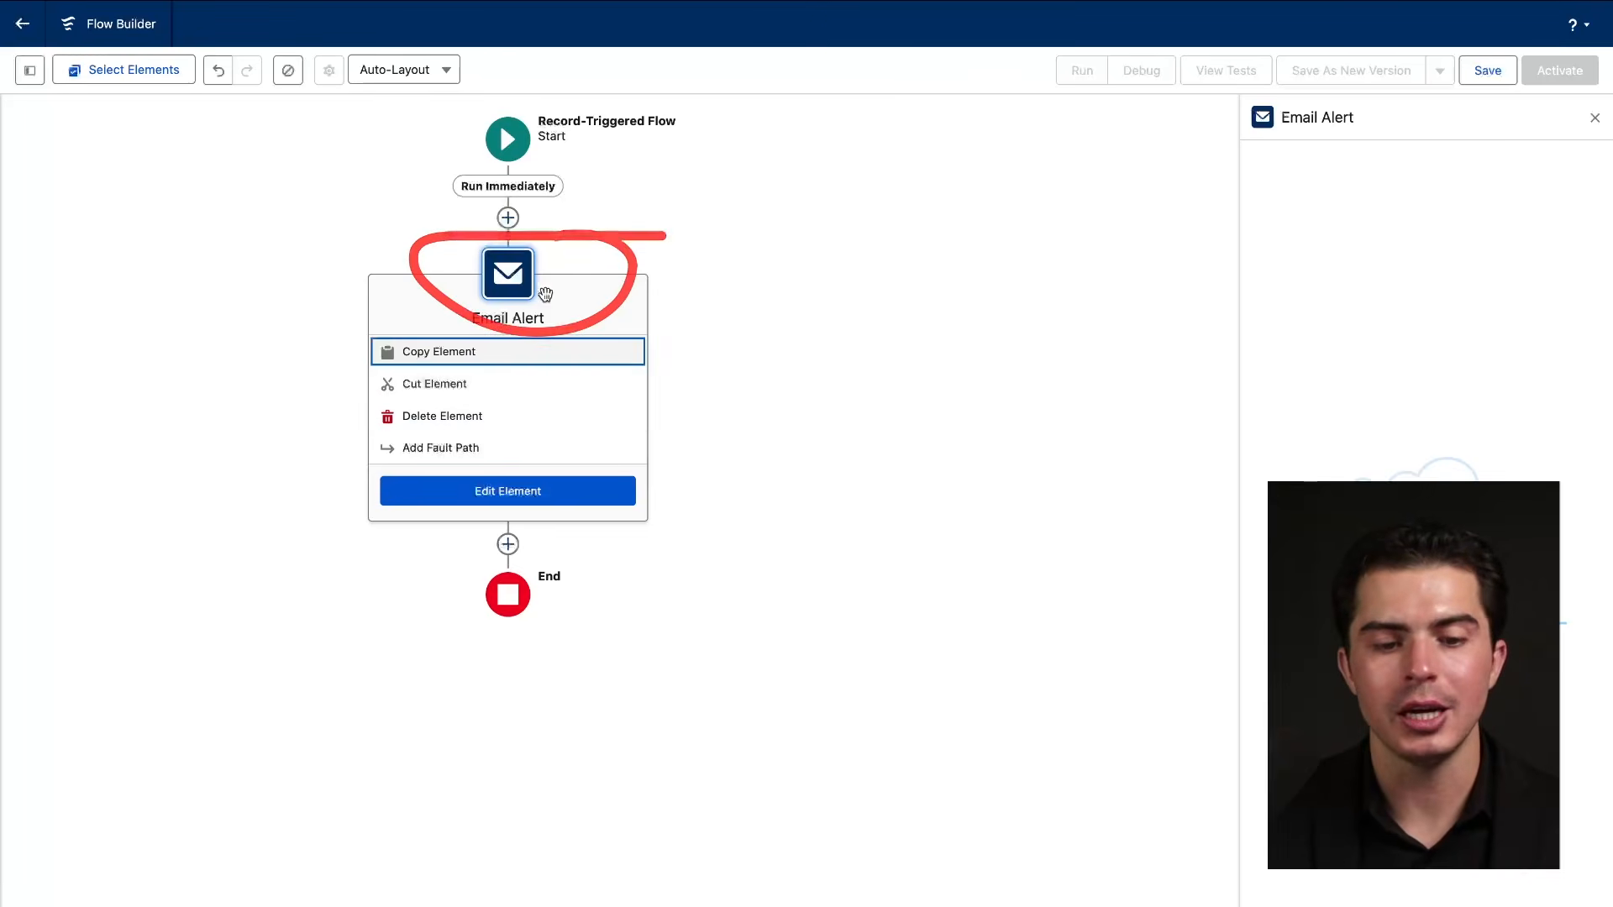
Add a Send Email action, found by searching 'email', below the Email Alert step.
click(509, 543)
scroll(513, 542, down, 3)
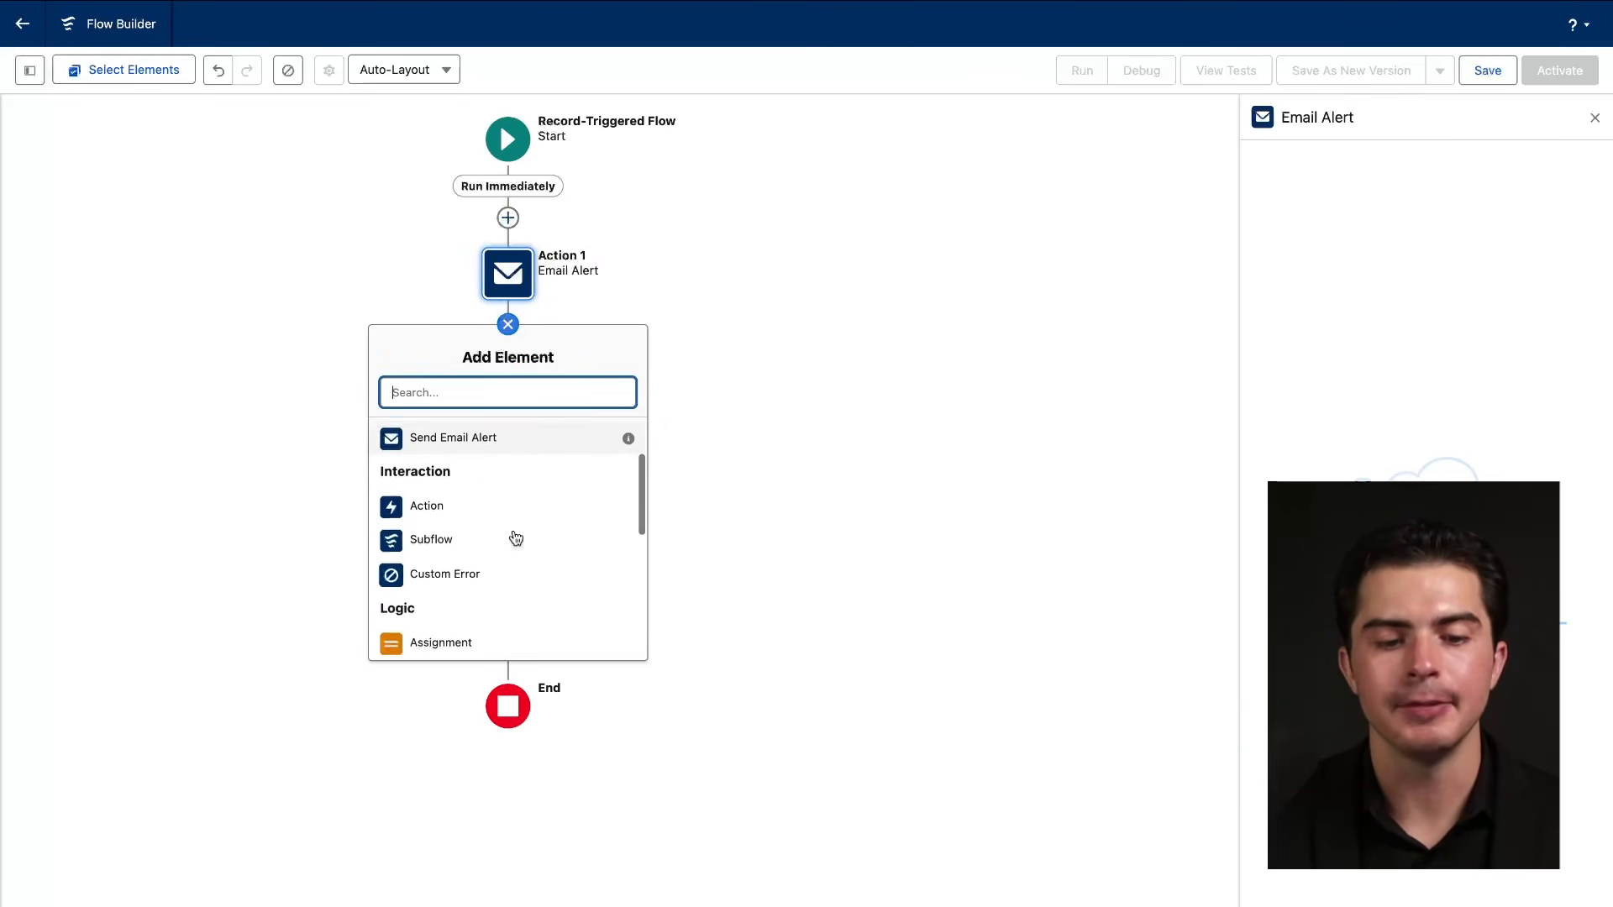
click(523, 459)
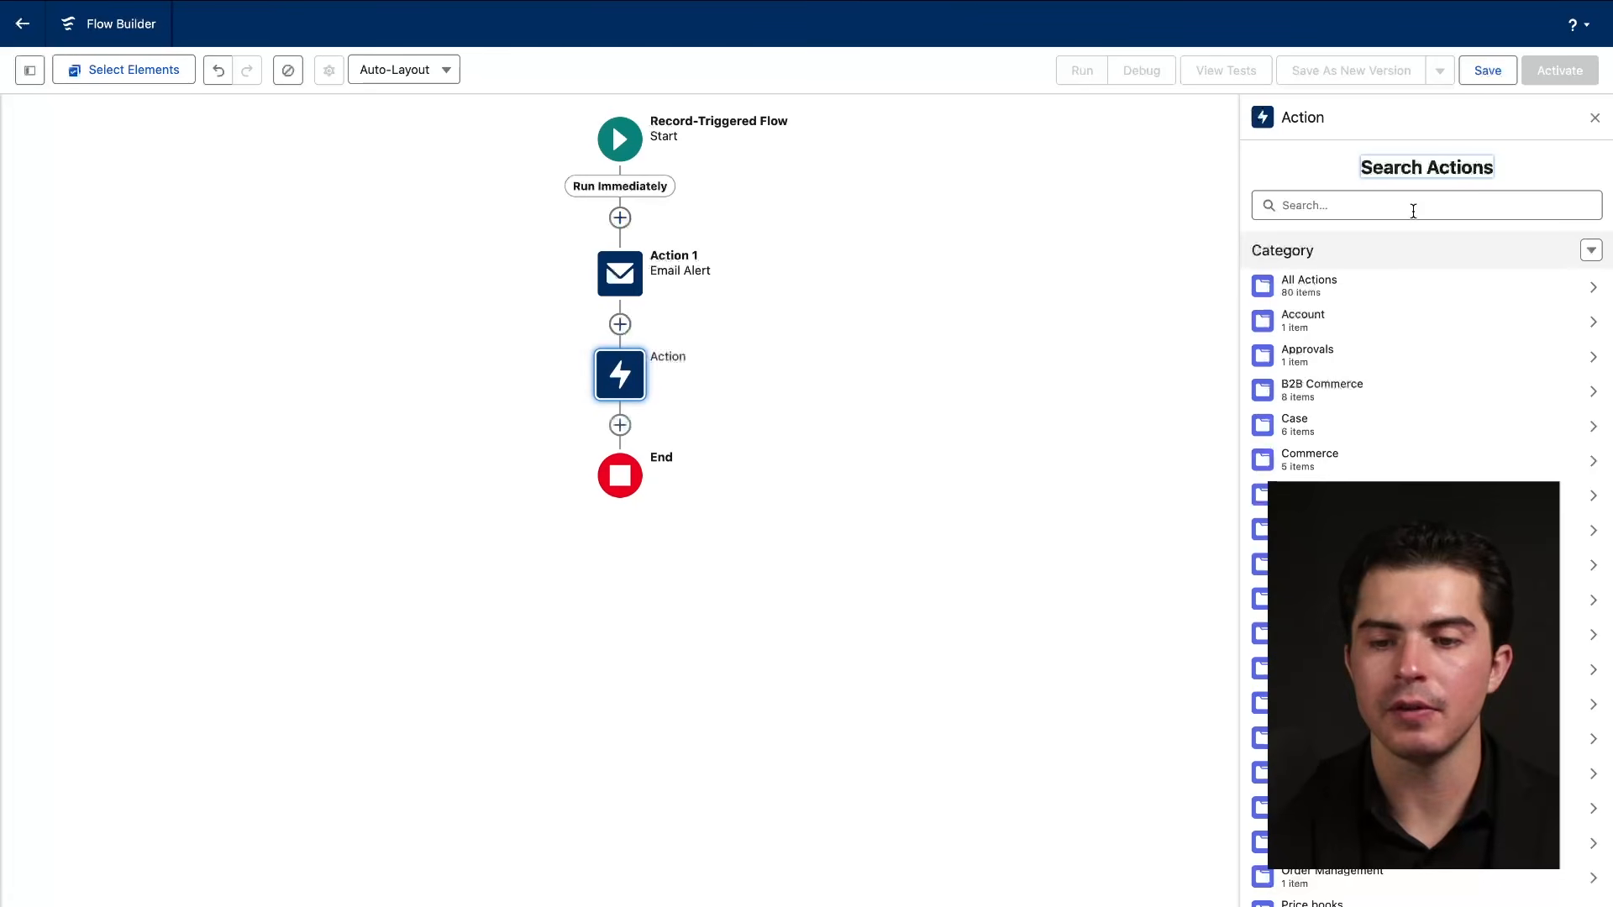
click(1387, 217)
text(email)
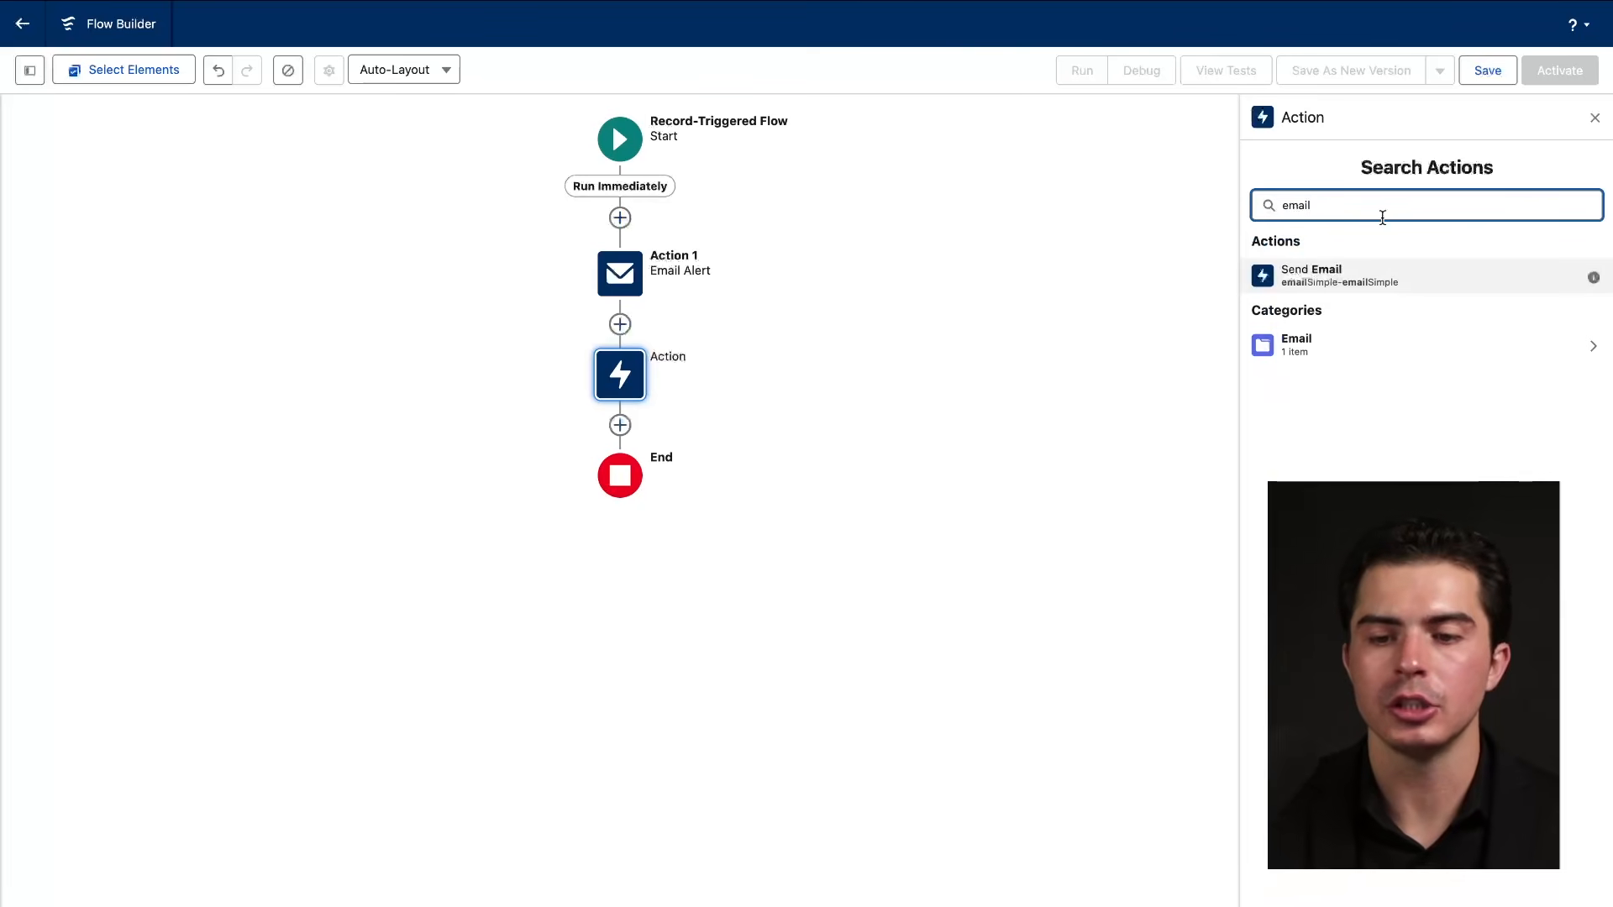
click(1303, 271)
mouse_move(1416, 147)
mouse_down()
mouse_move(1049, 149)
mouse_move(1420, 357)
mouse_move(1316, 118)
mouse_up()
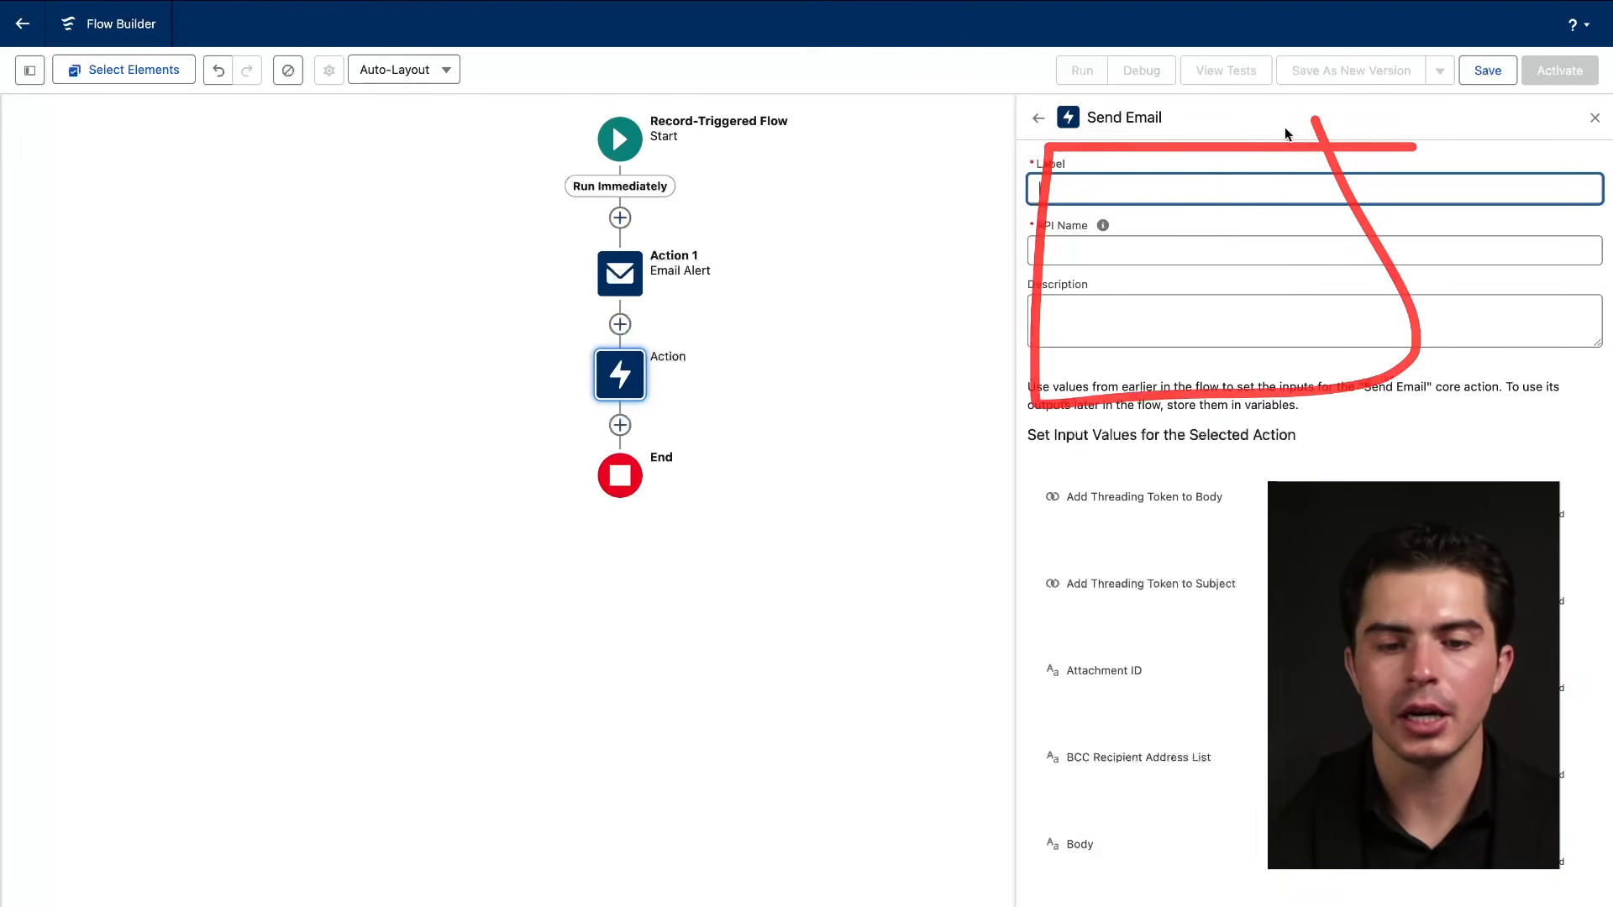
Delete the Email Alert step and open the Send Email action's settings.
click(622, 291)
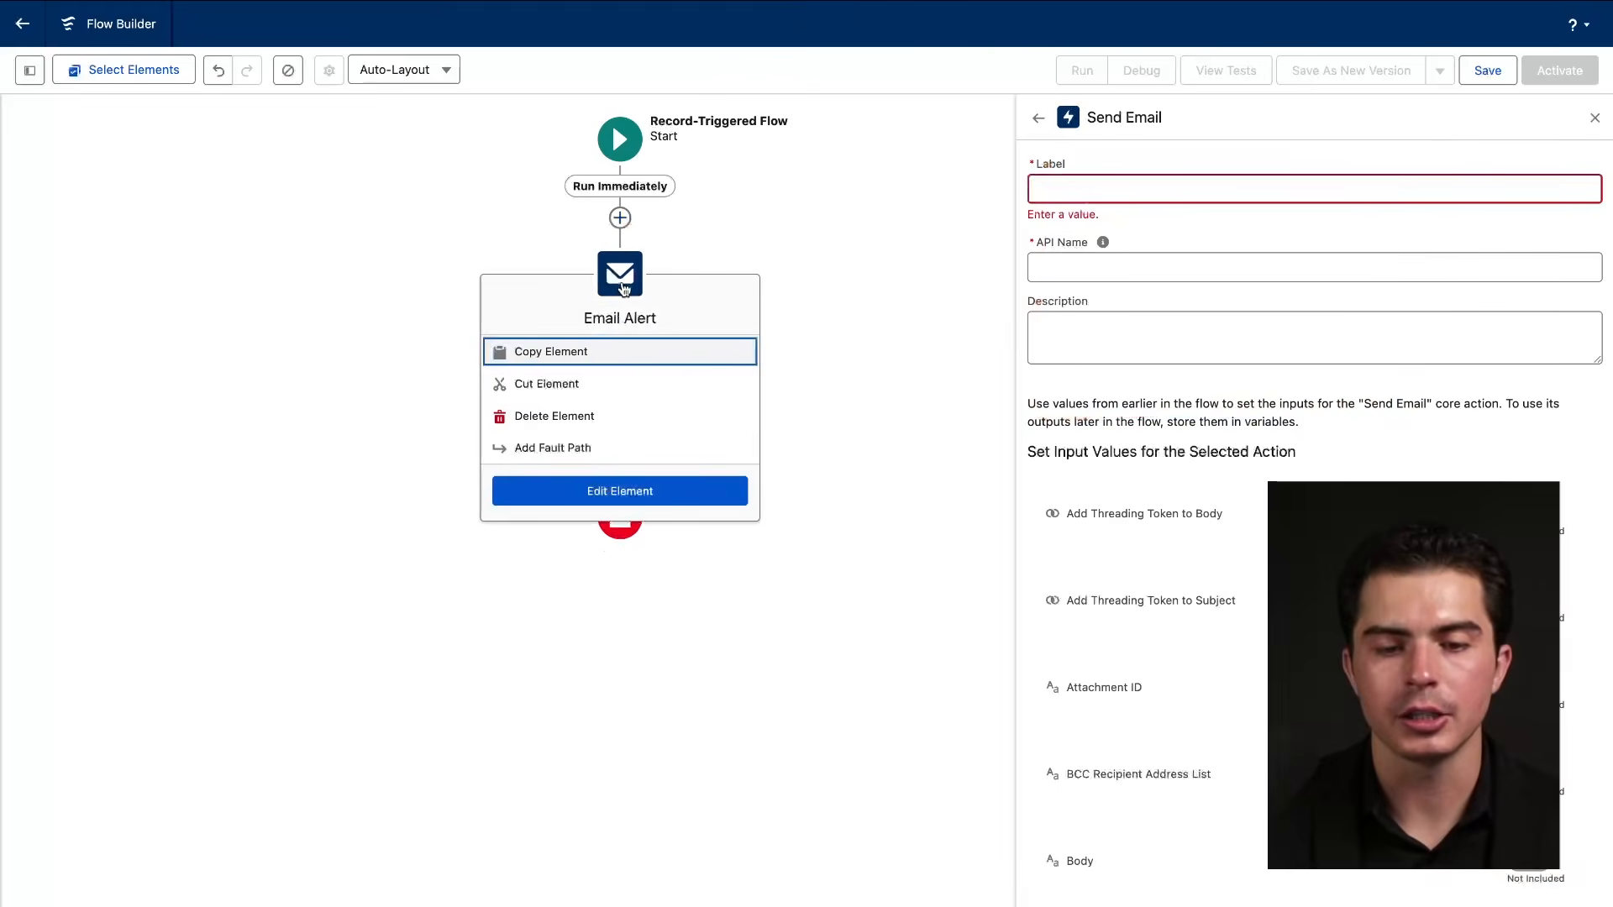
click(588, 415)
click(622, 274)
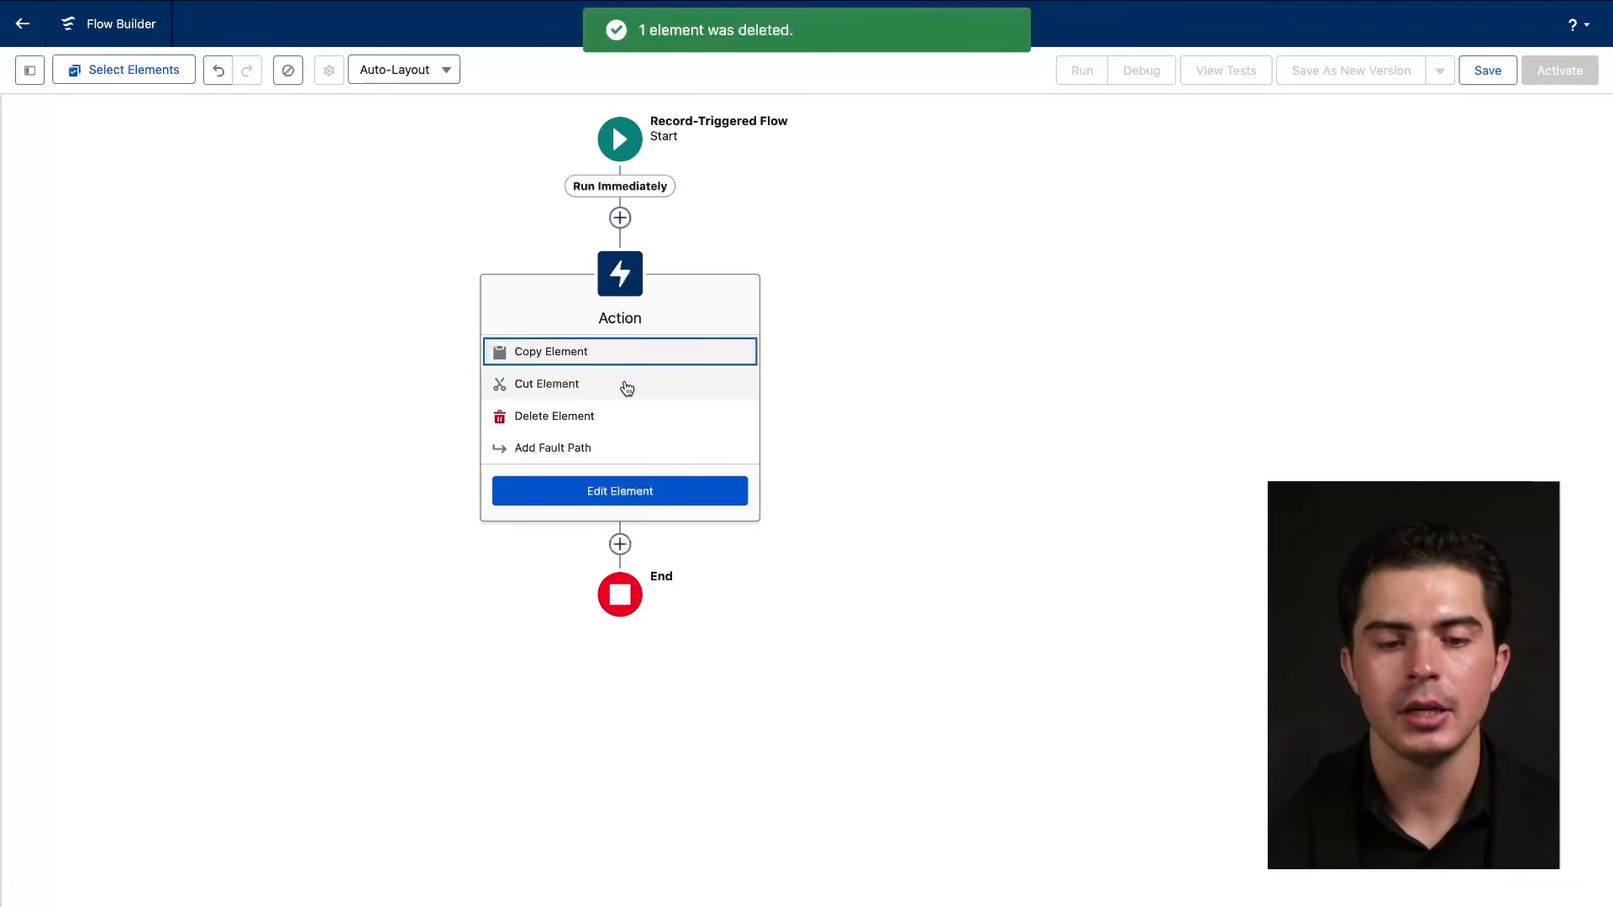
click(801, 330)
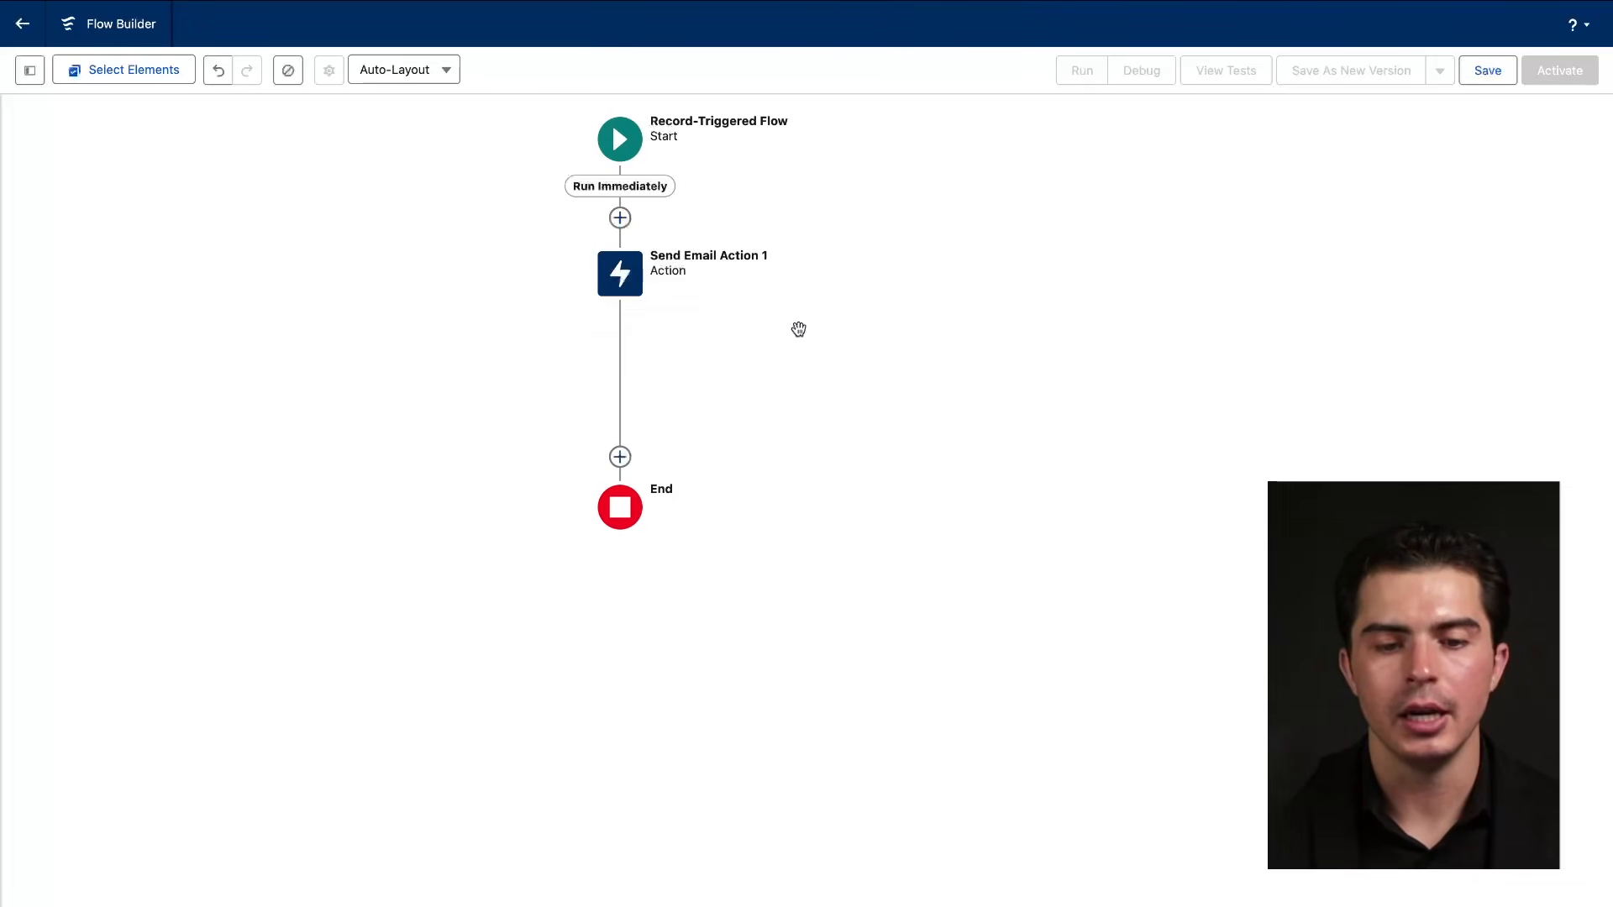
click(637, 290)
click(642, 490)
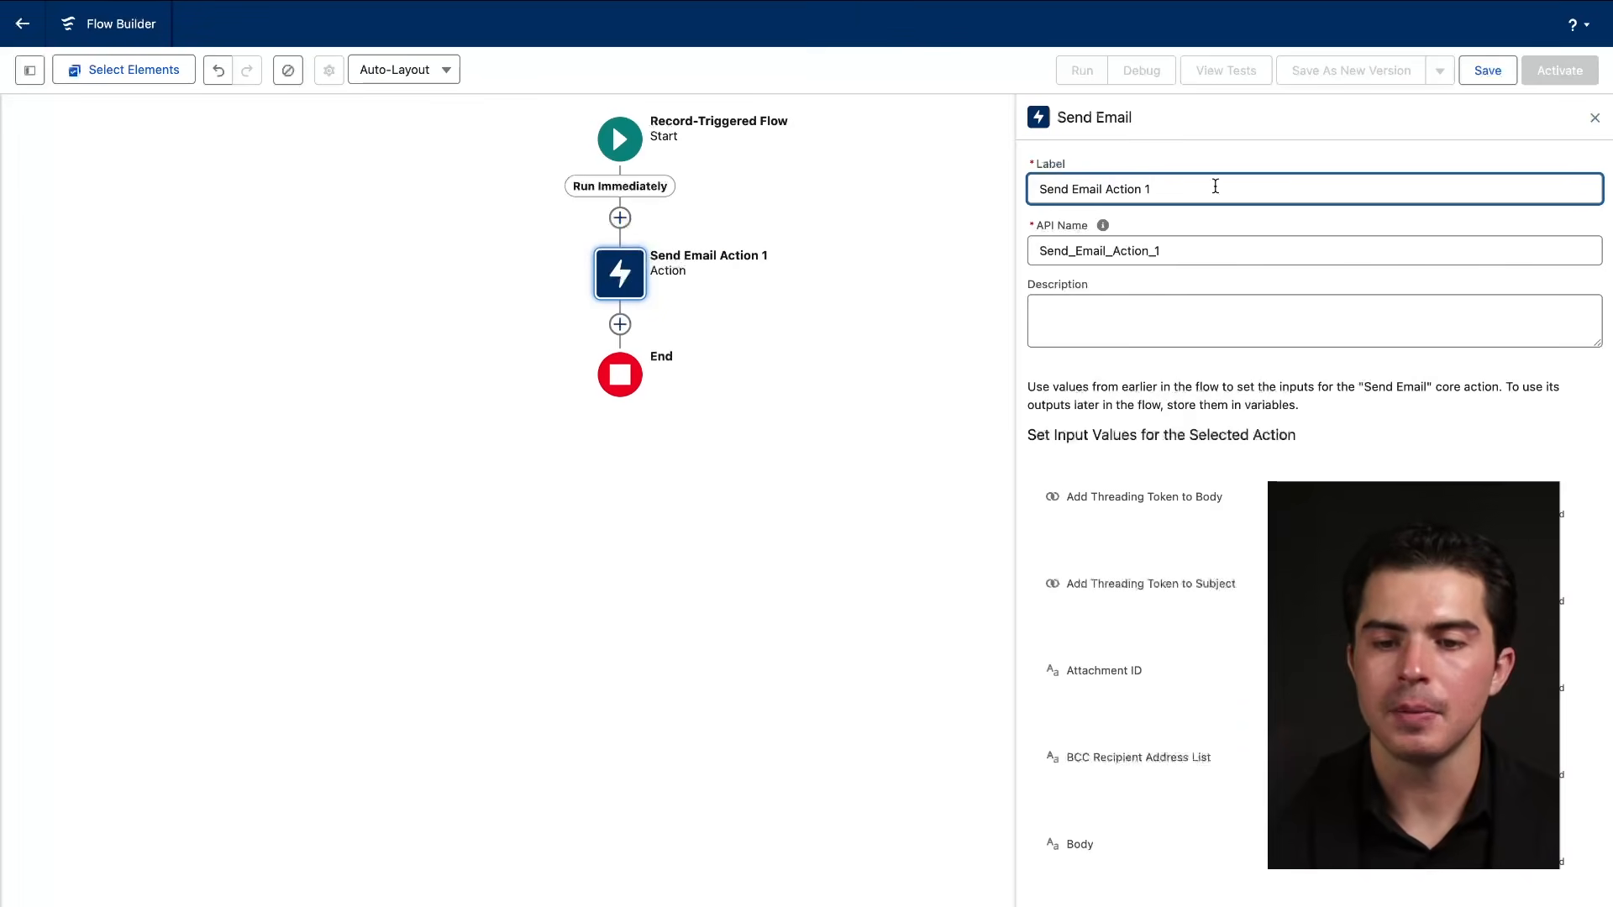
Look over the Send Email Action 1 settings and close the panel.
drag(1042, 196, 1177, 205)
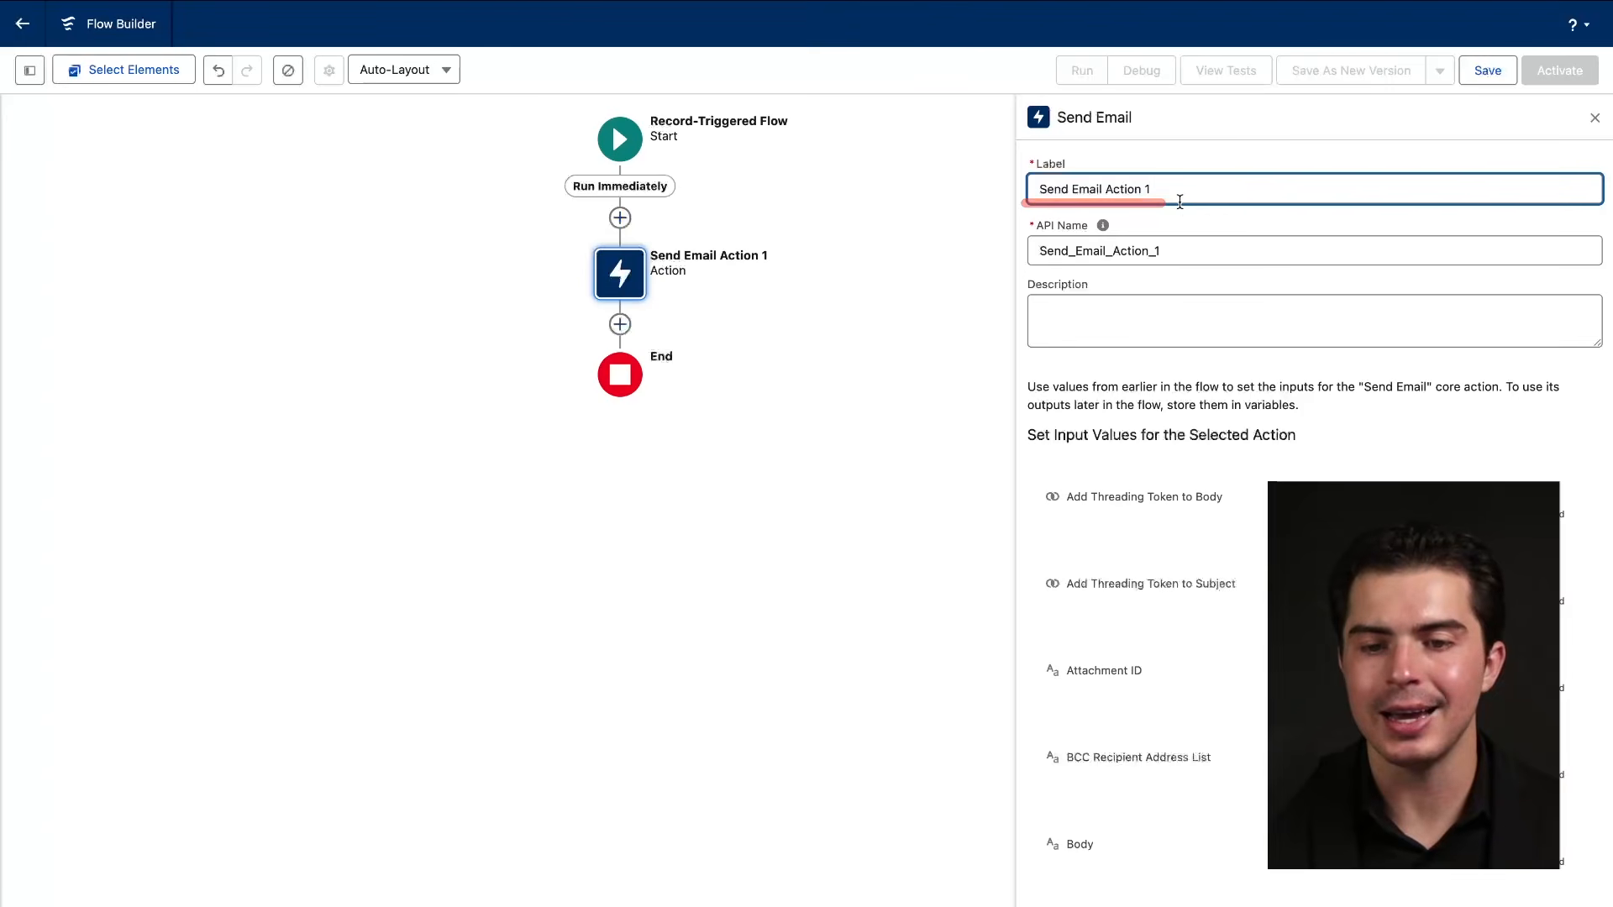
drag(1035, 205, 1164, 207)
drag(1034, 238, 1122, 236)
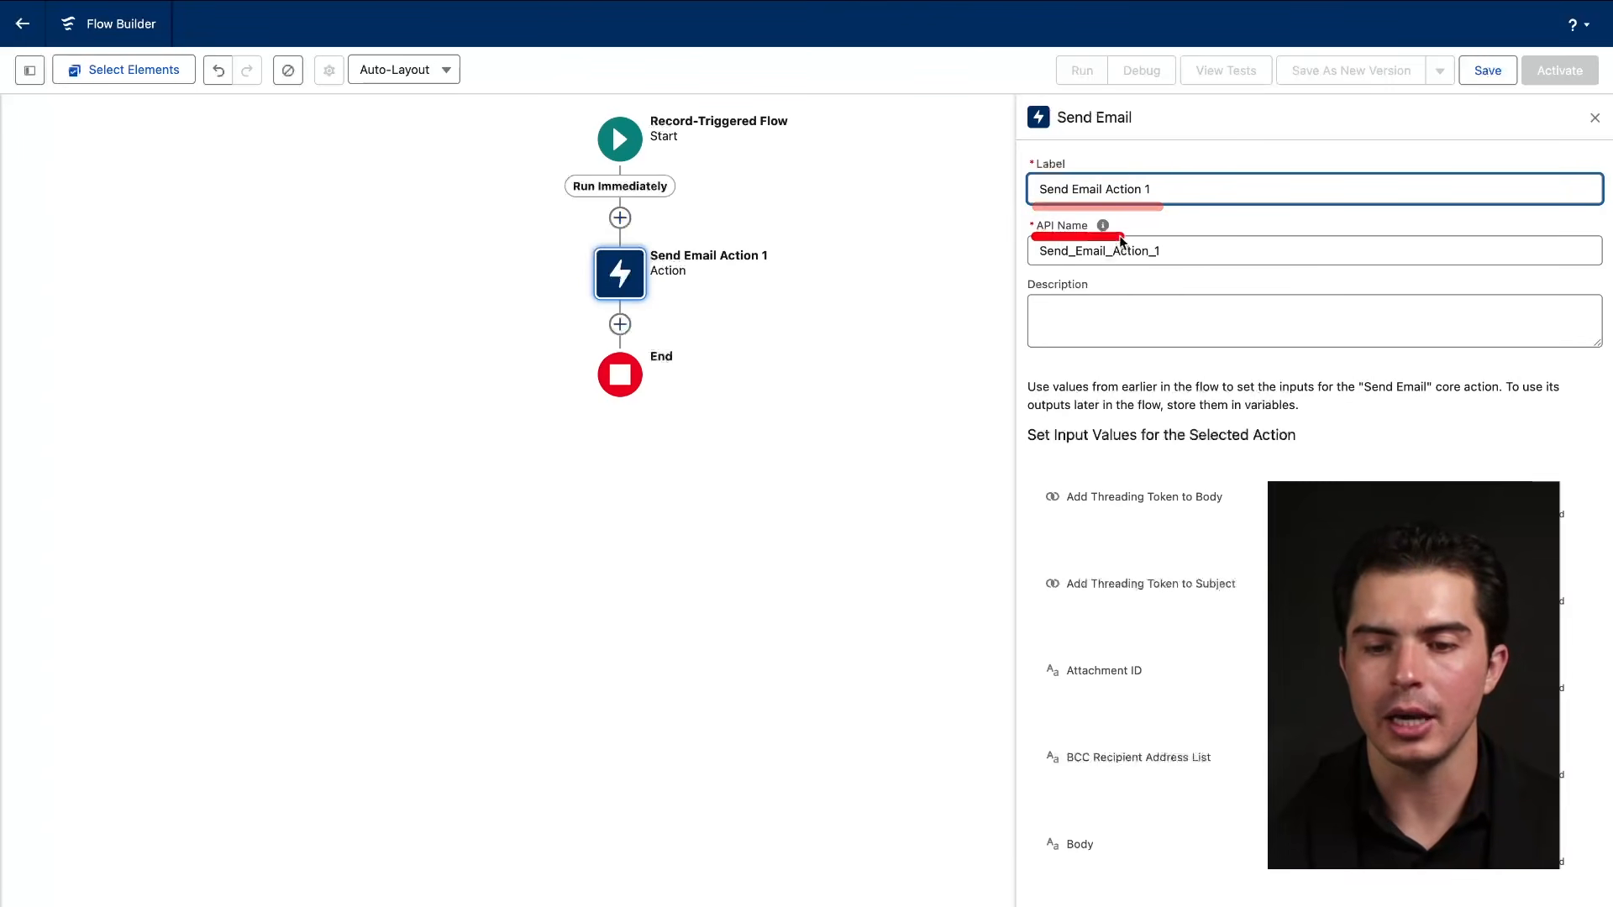
drag(1045, 347, 1108, 348)
drag(1071, 507, 1210, 507)
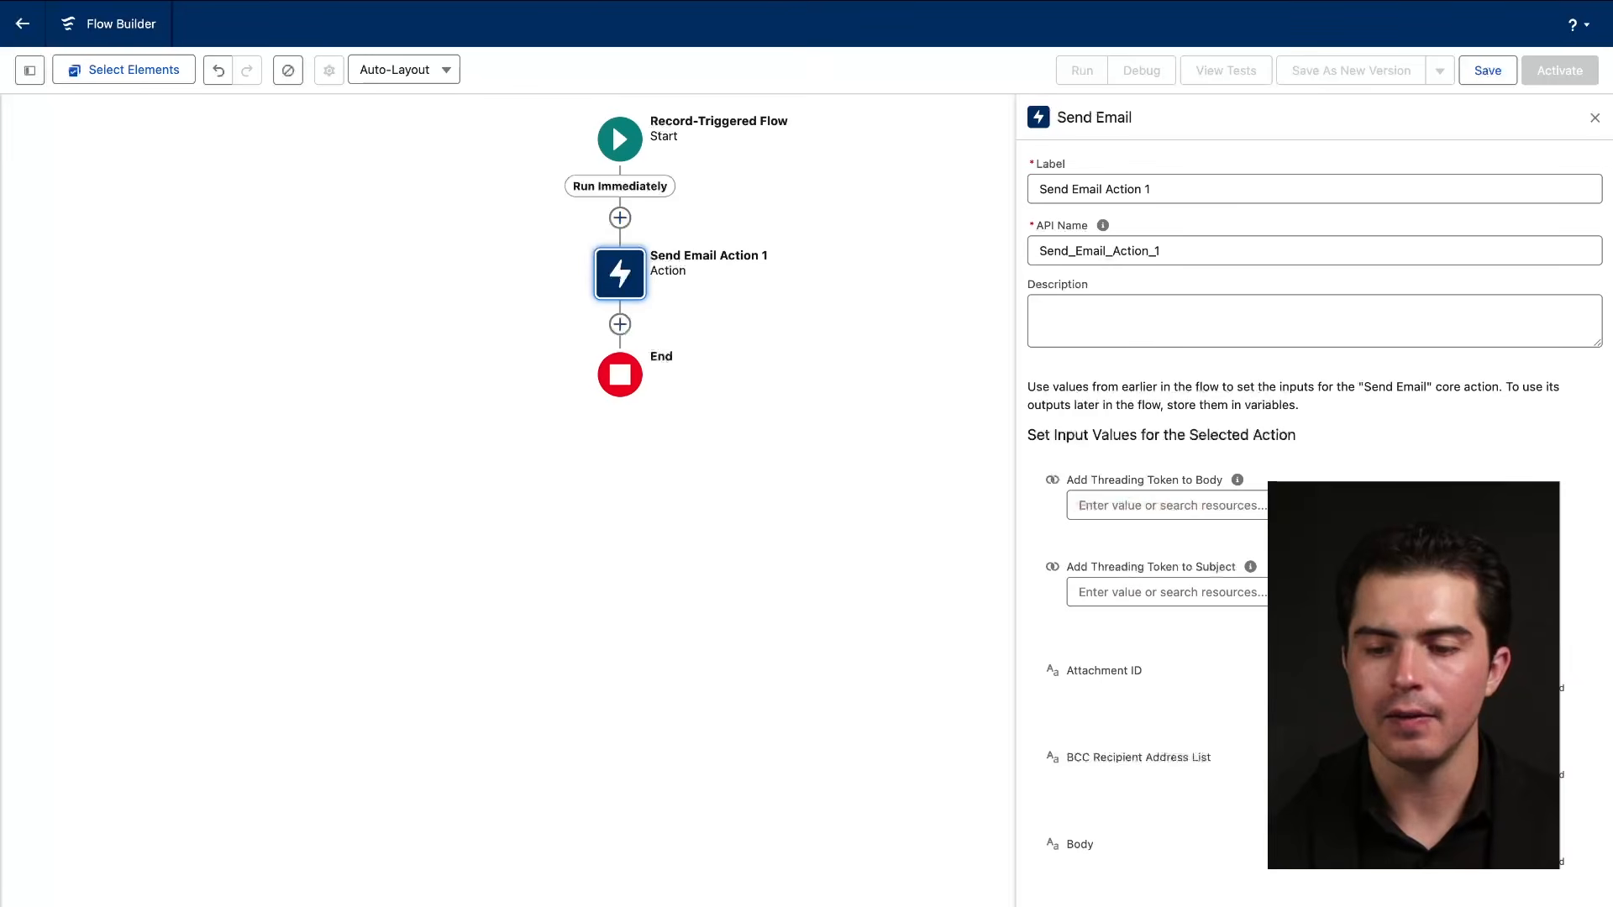
scroll(1530, 340, down, 10)
scroll(1529, 340, up, 10)
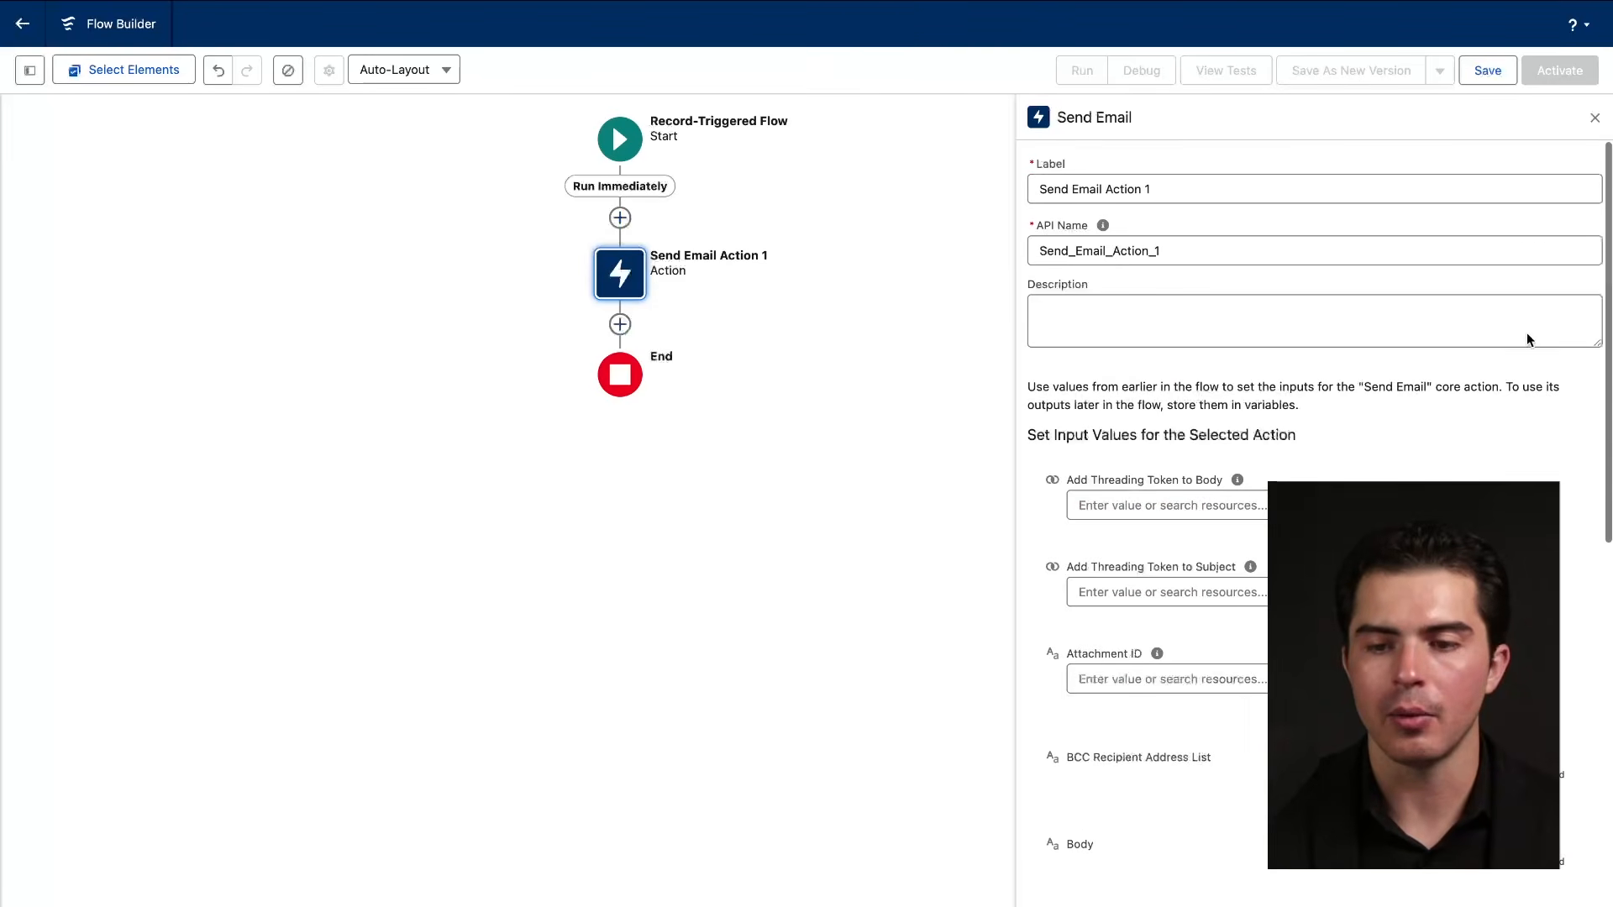
click(1595, 117)
click(632, 287)
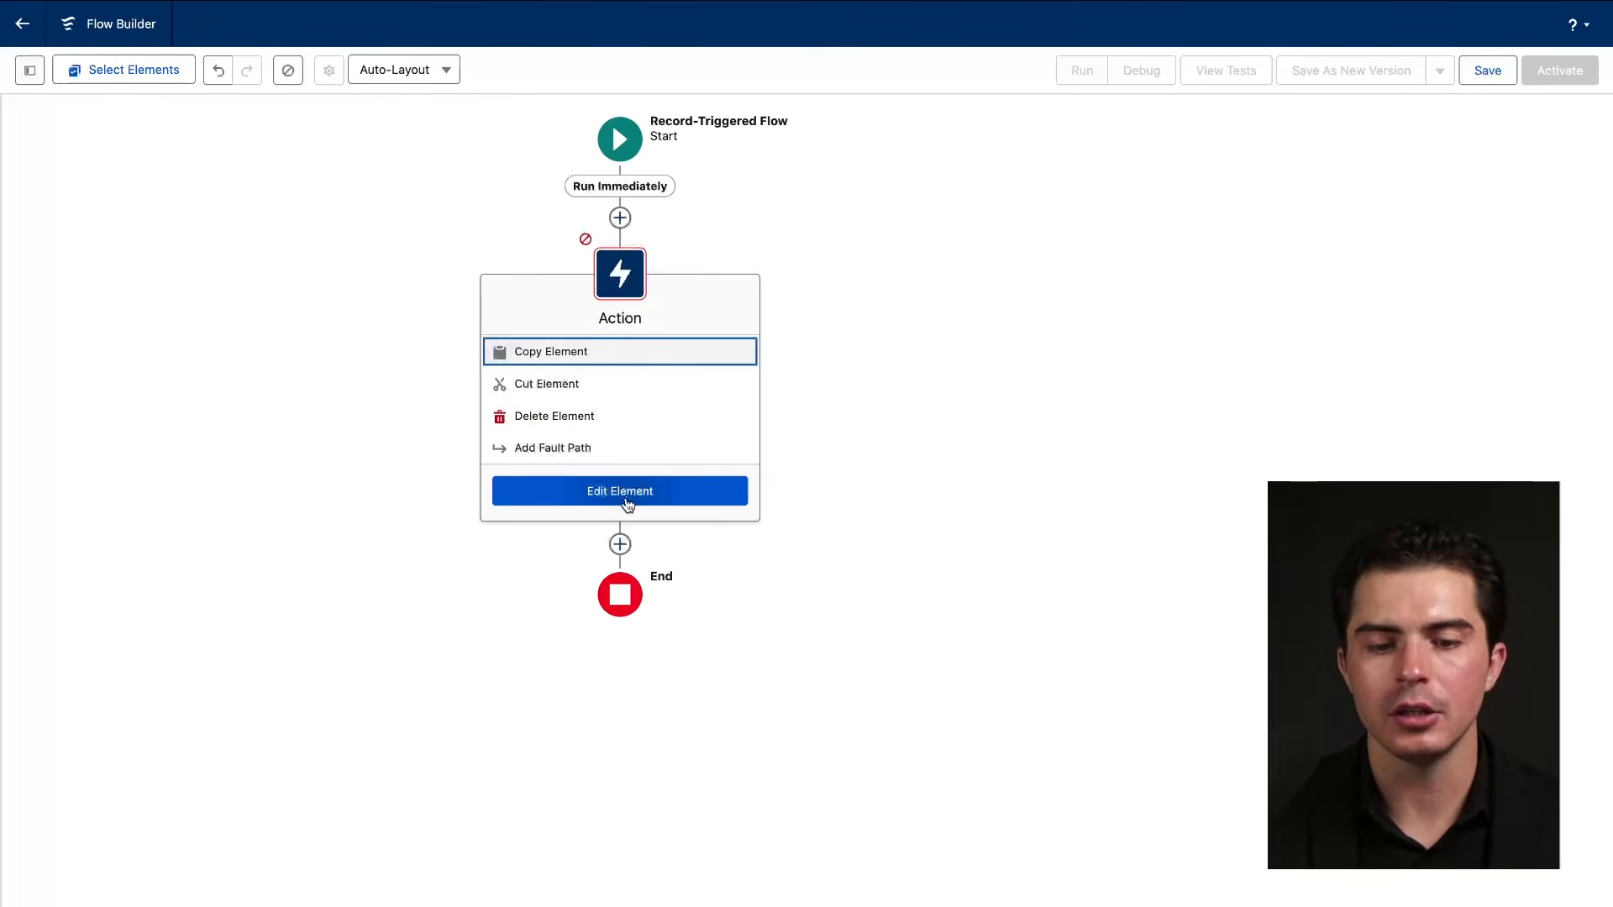
Delete the existing action step and add a new Action element to the flow.
click(630, 418)
click(620, 218)
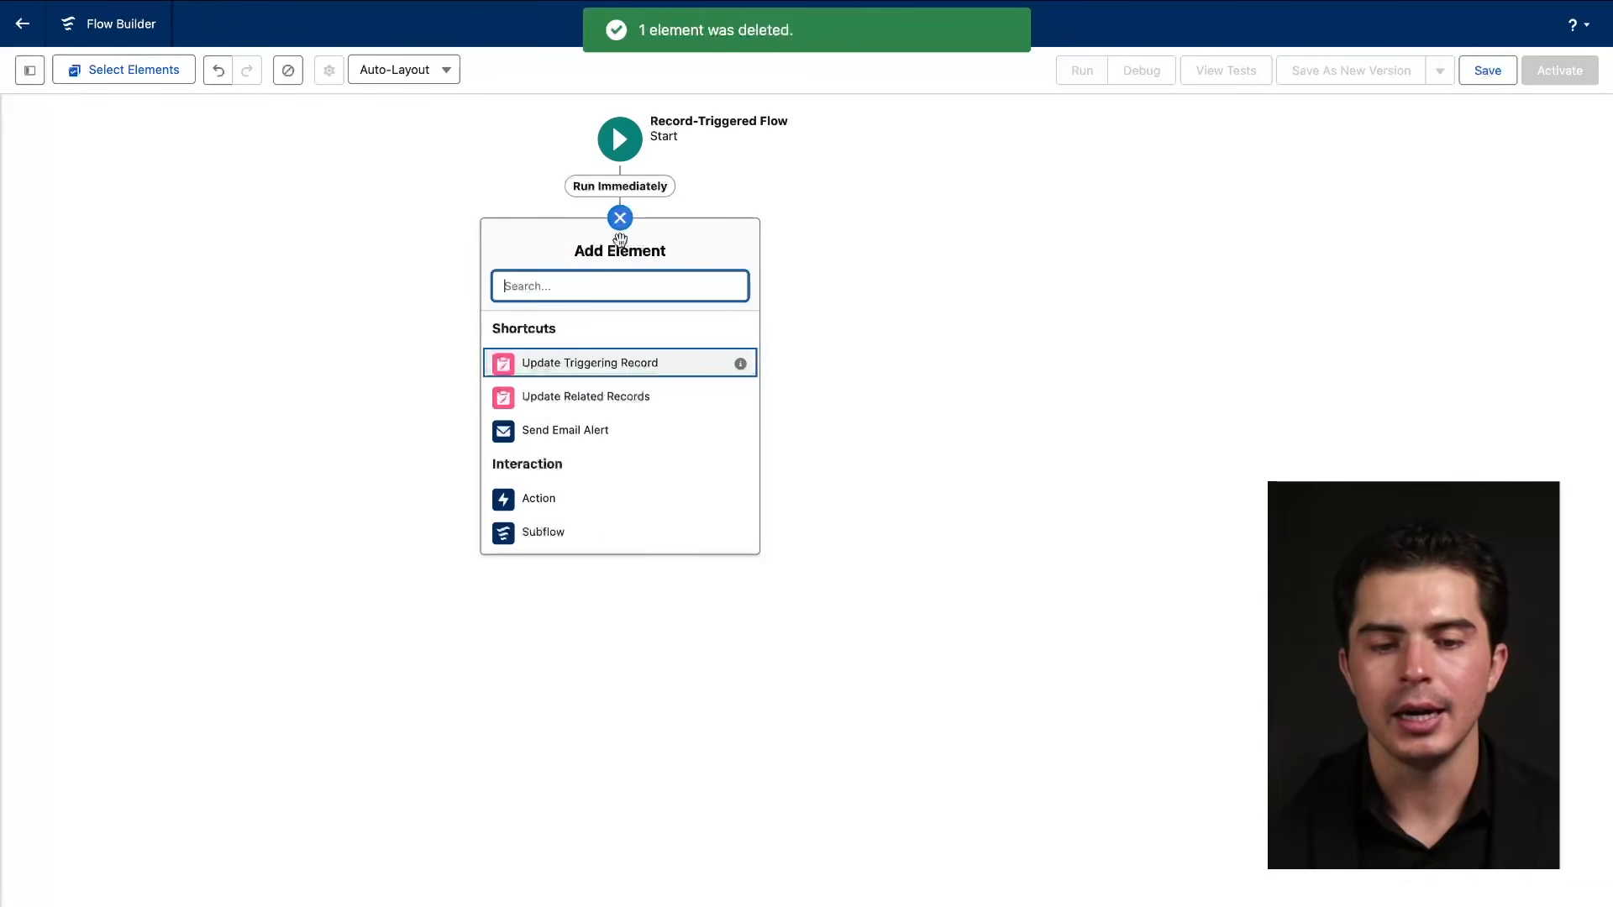
scroll(597, 420, down, 2)
scroll(600, 409, down, 6)
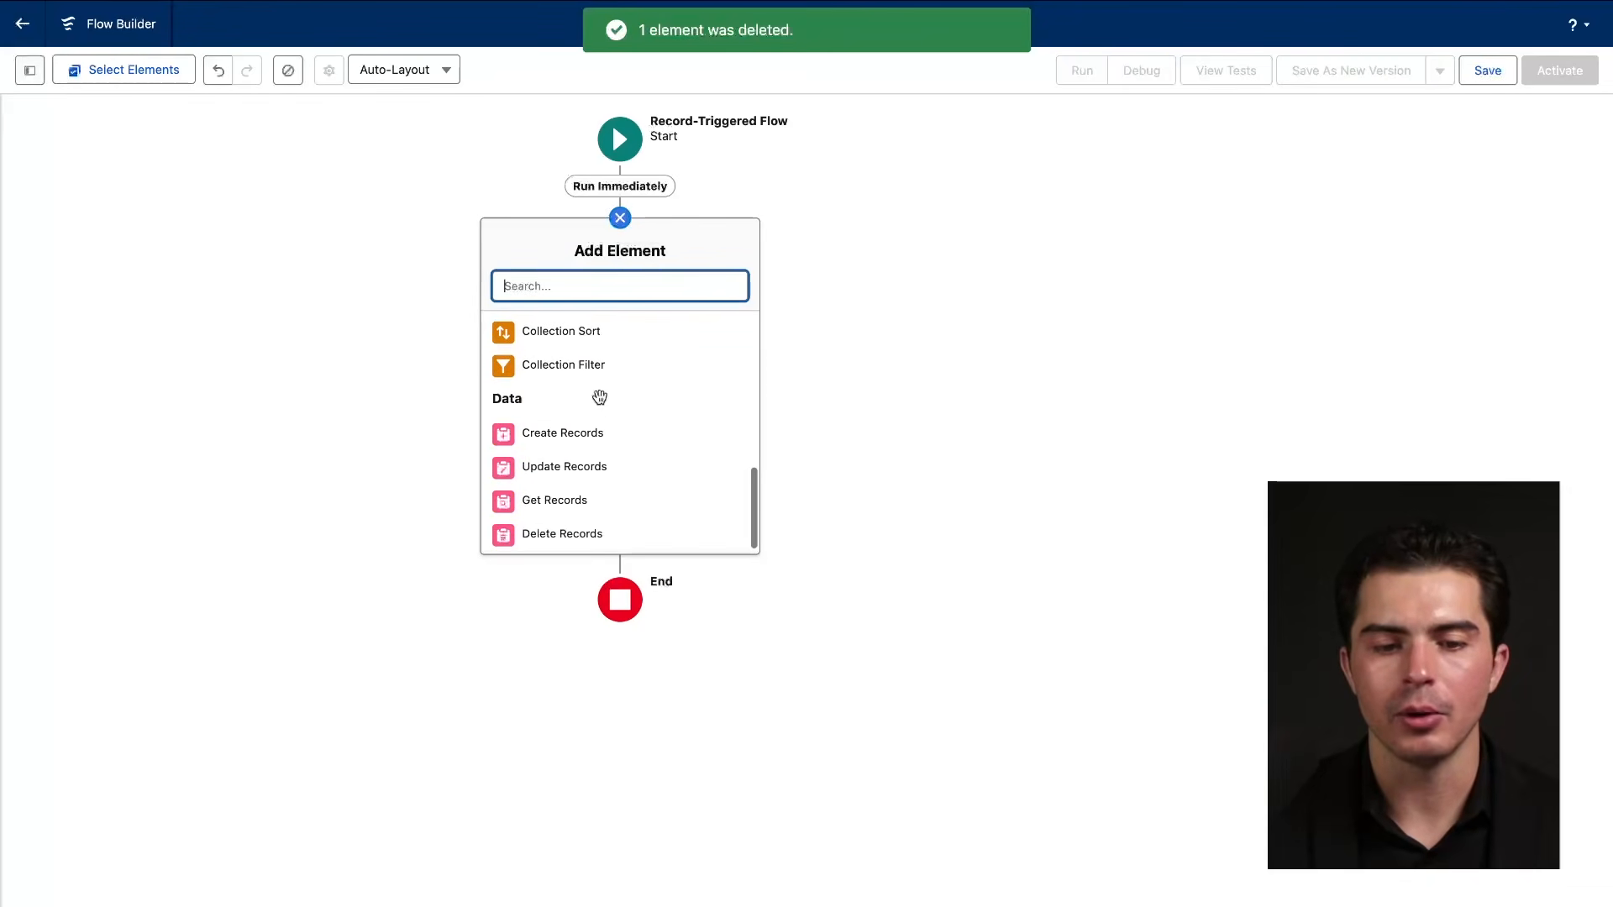
scroll(546, 406, up, 5)
scroll(547, 407, up, 3)
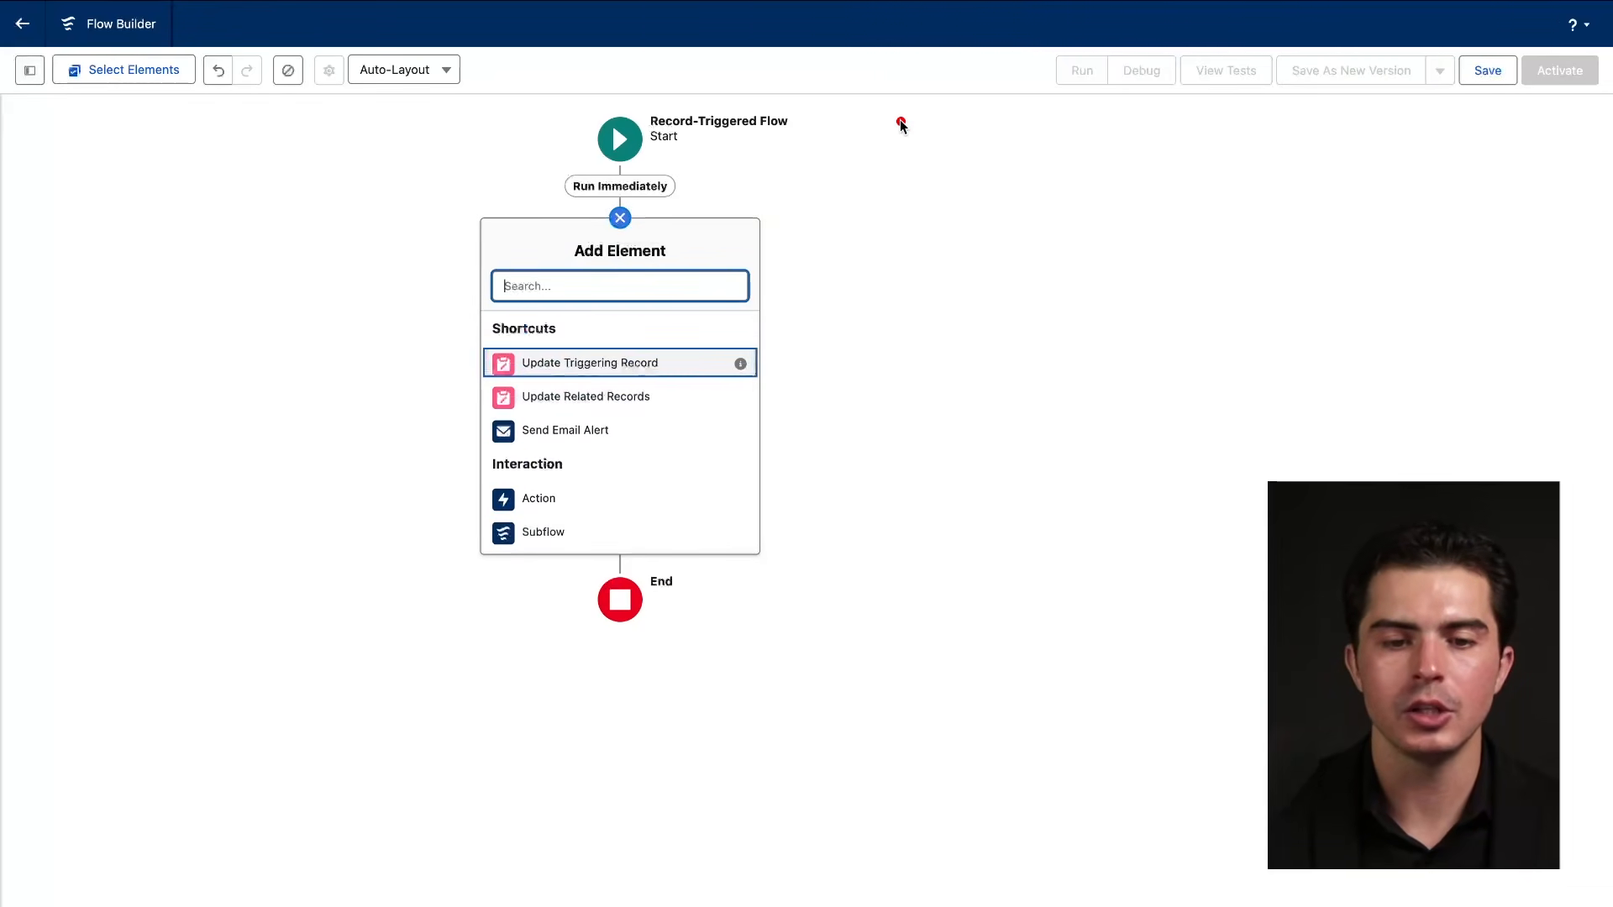
mouse_move(900, 120)
mouse_down()
mouse_move(457, 109)
mouse_move(738, 185)
mouse_up()
scroll(619, 406, down, 2)
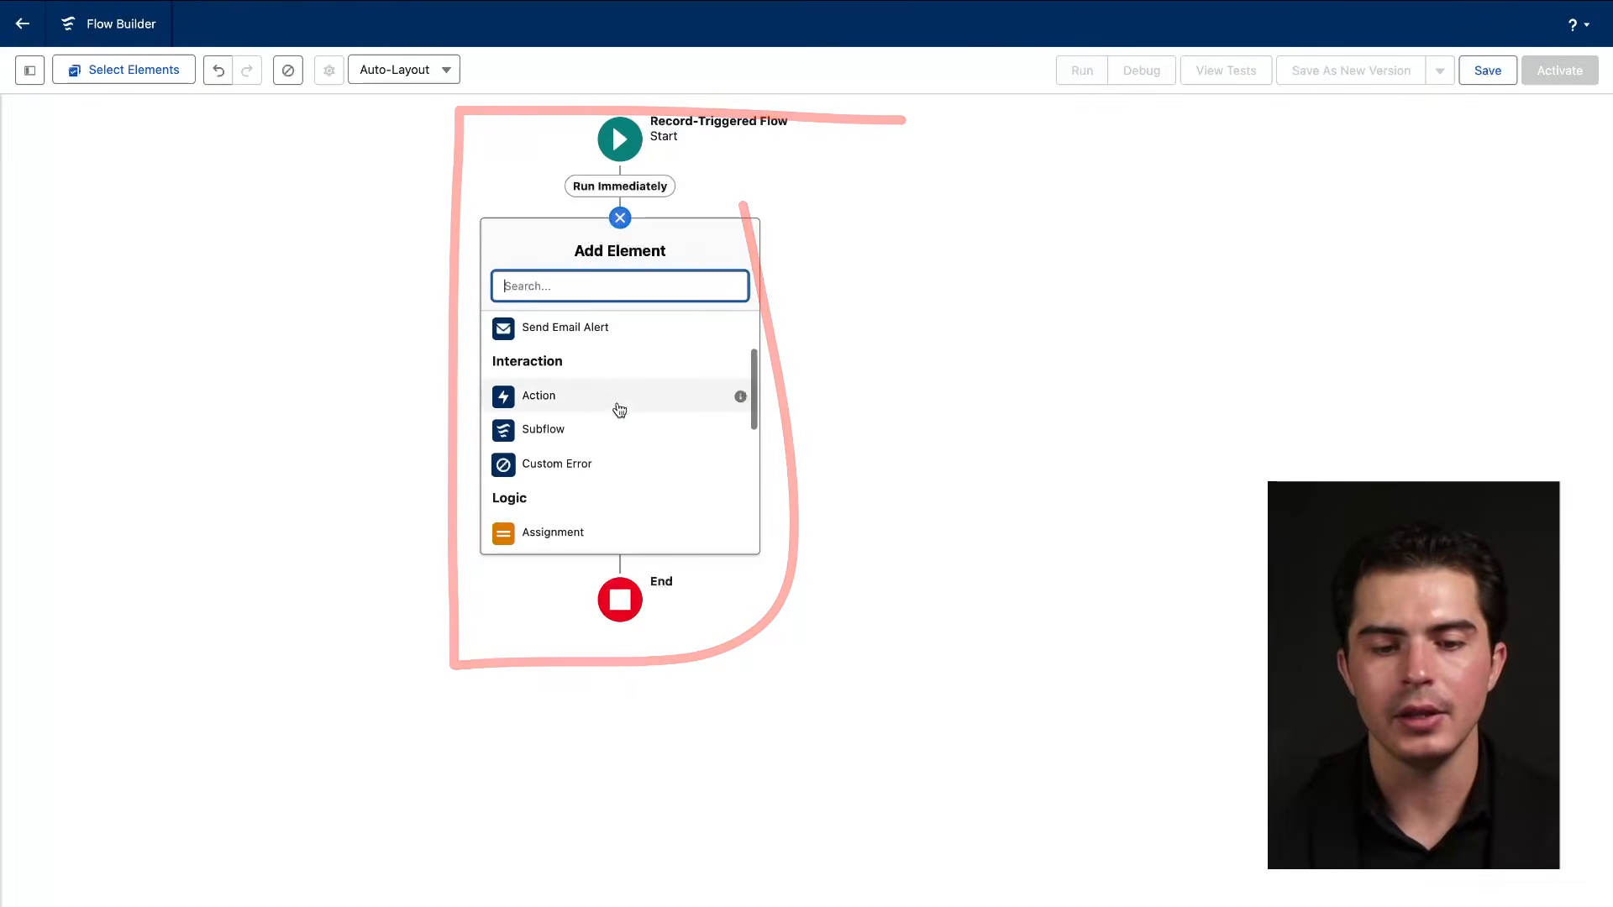
click(620, 405)
Choose Send Email from the Email actions category for the new action.
scroll(1344, 403, down, 3)
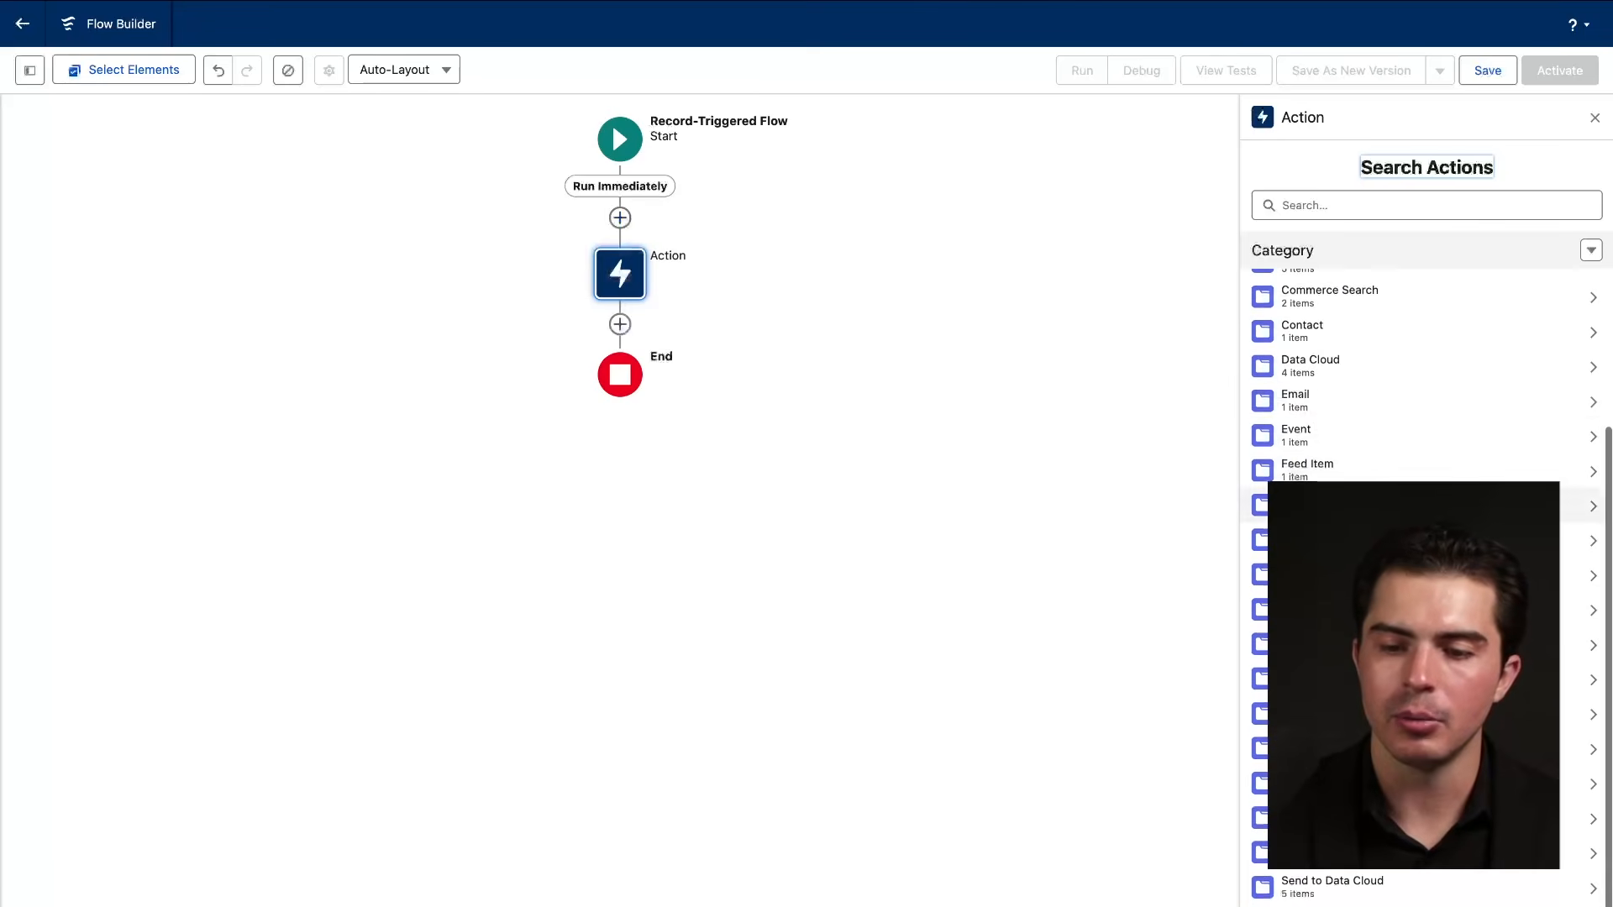
drag(1258, 405, 1334, 405)
click(1361, 407)
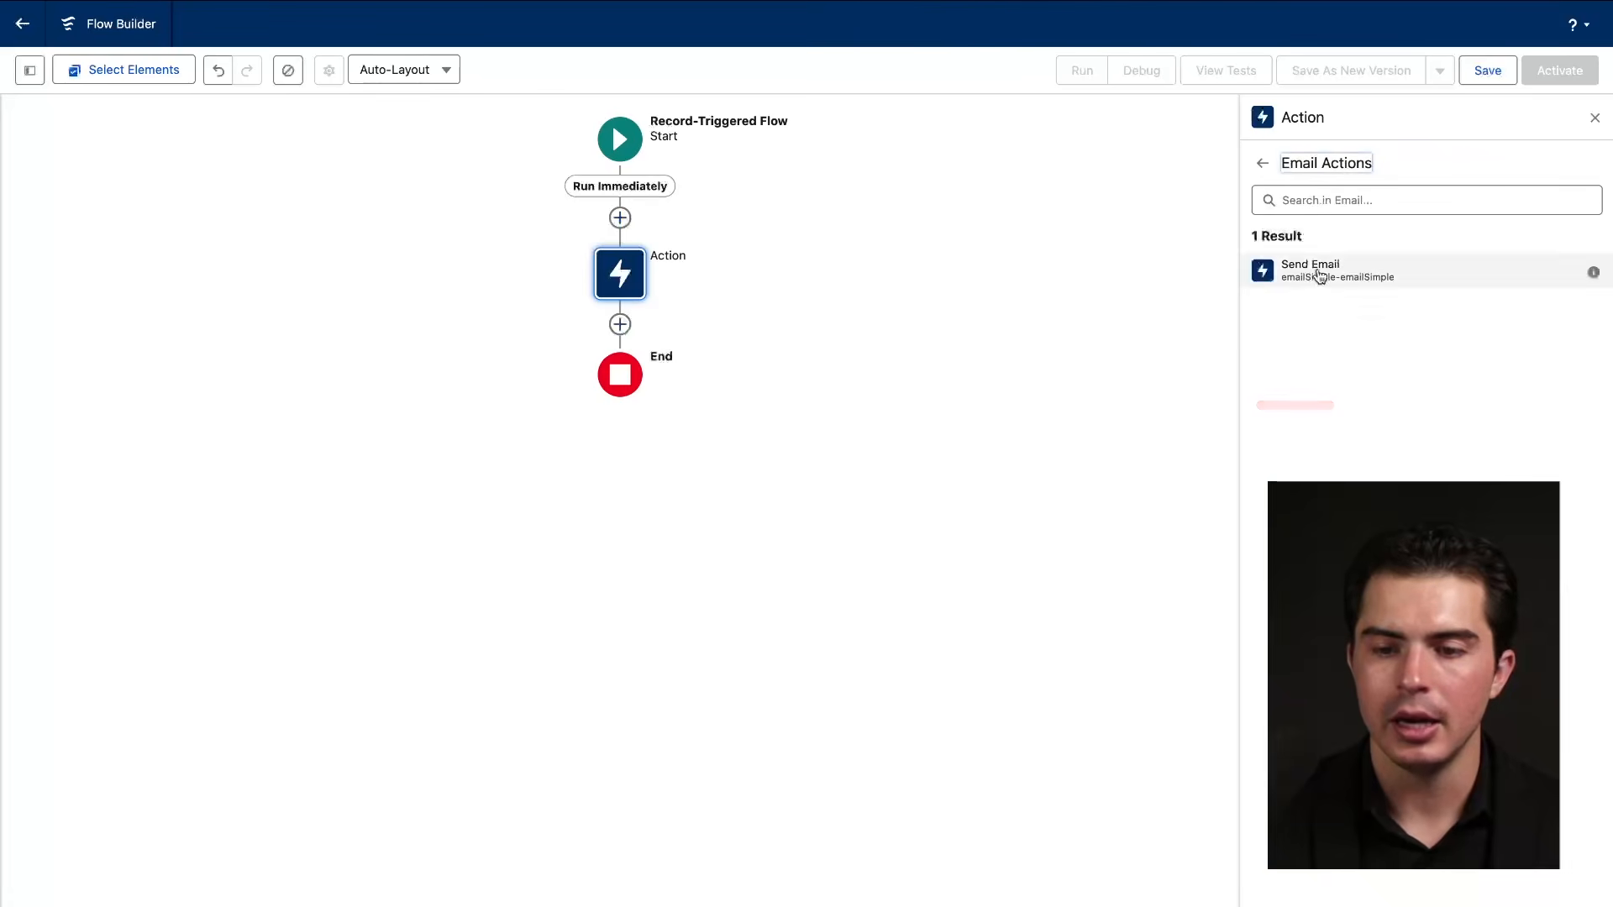
click(1257, 165)
scroll(1363, 446, down, 3)
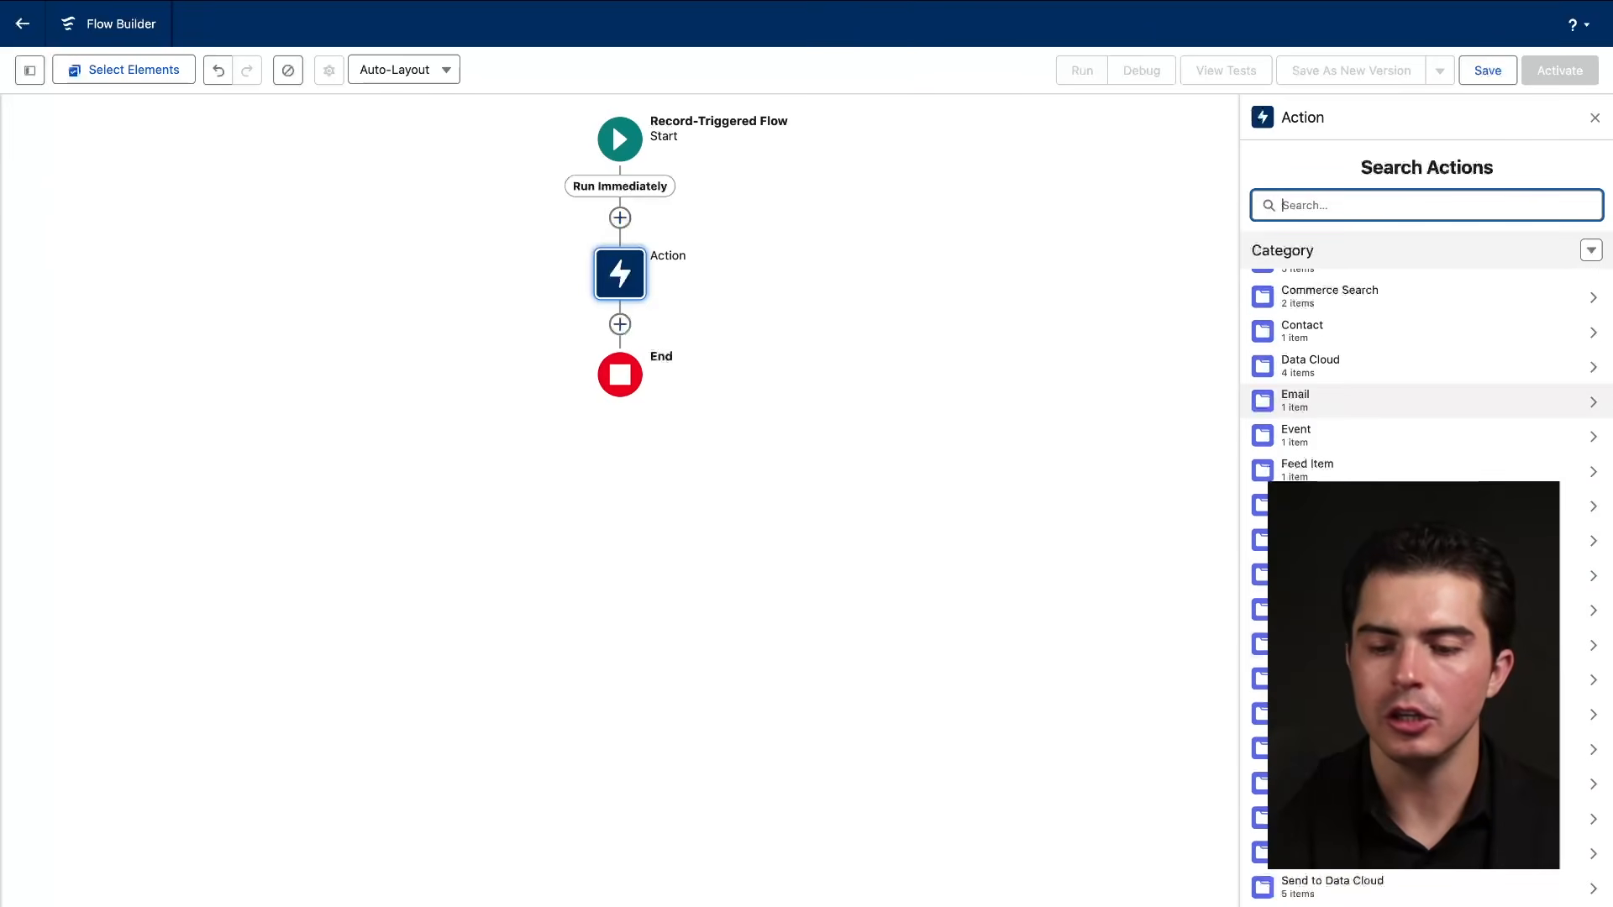
scroll(1354, 462, up, 3)
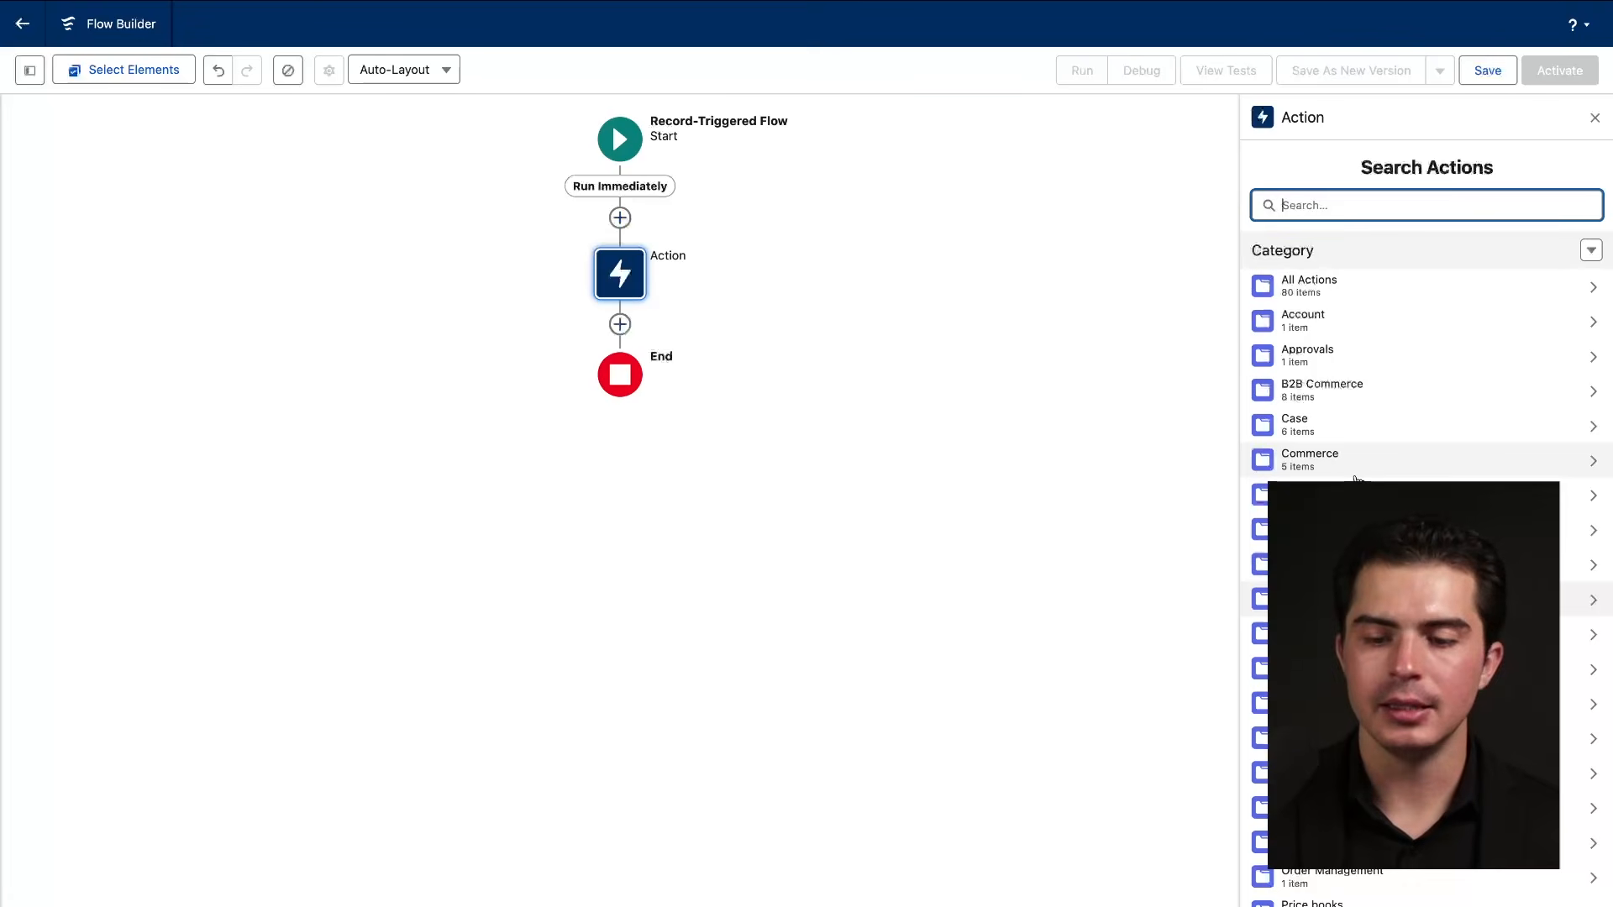
click(1345, 600)
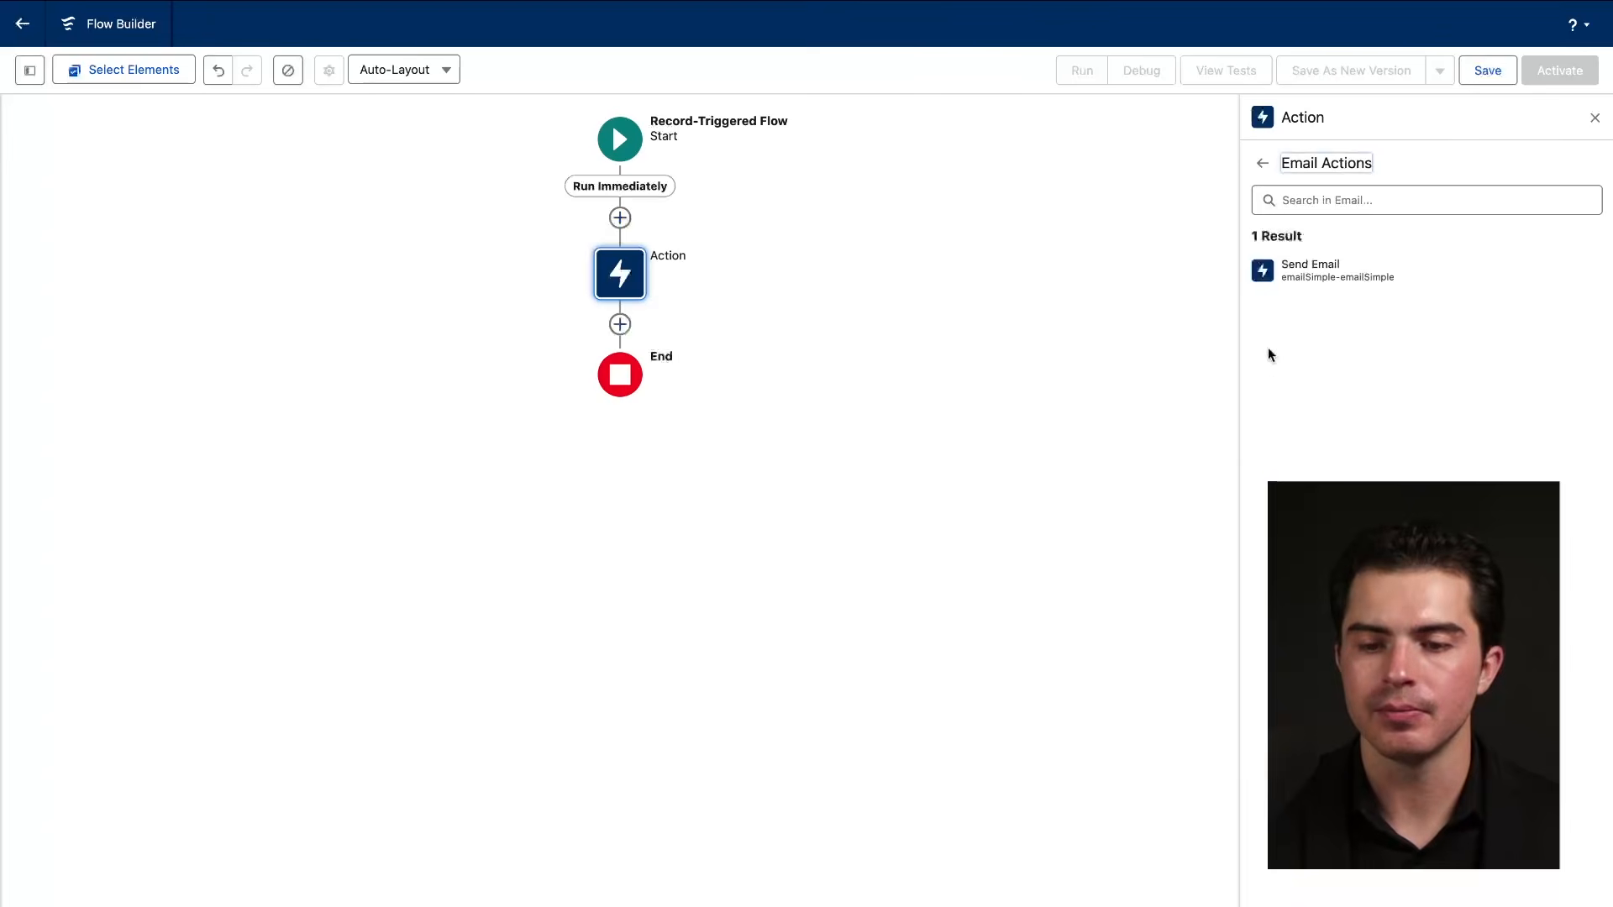
click(1310, 267)
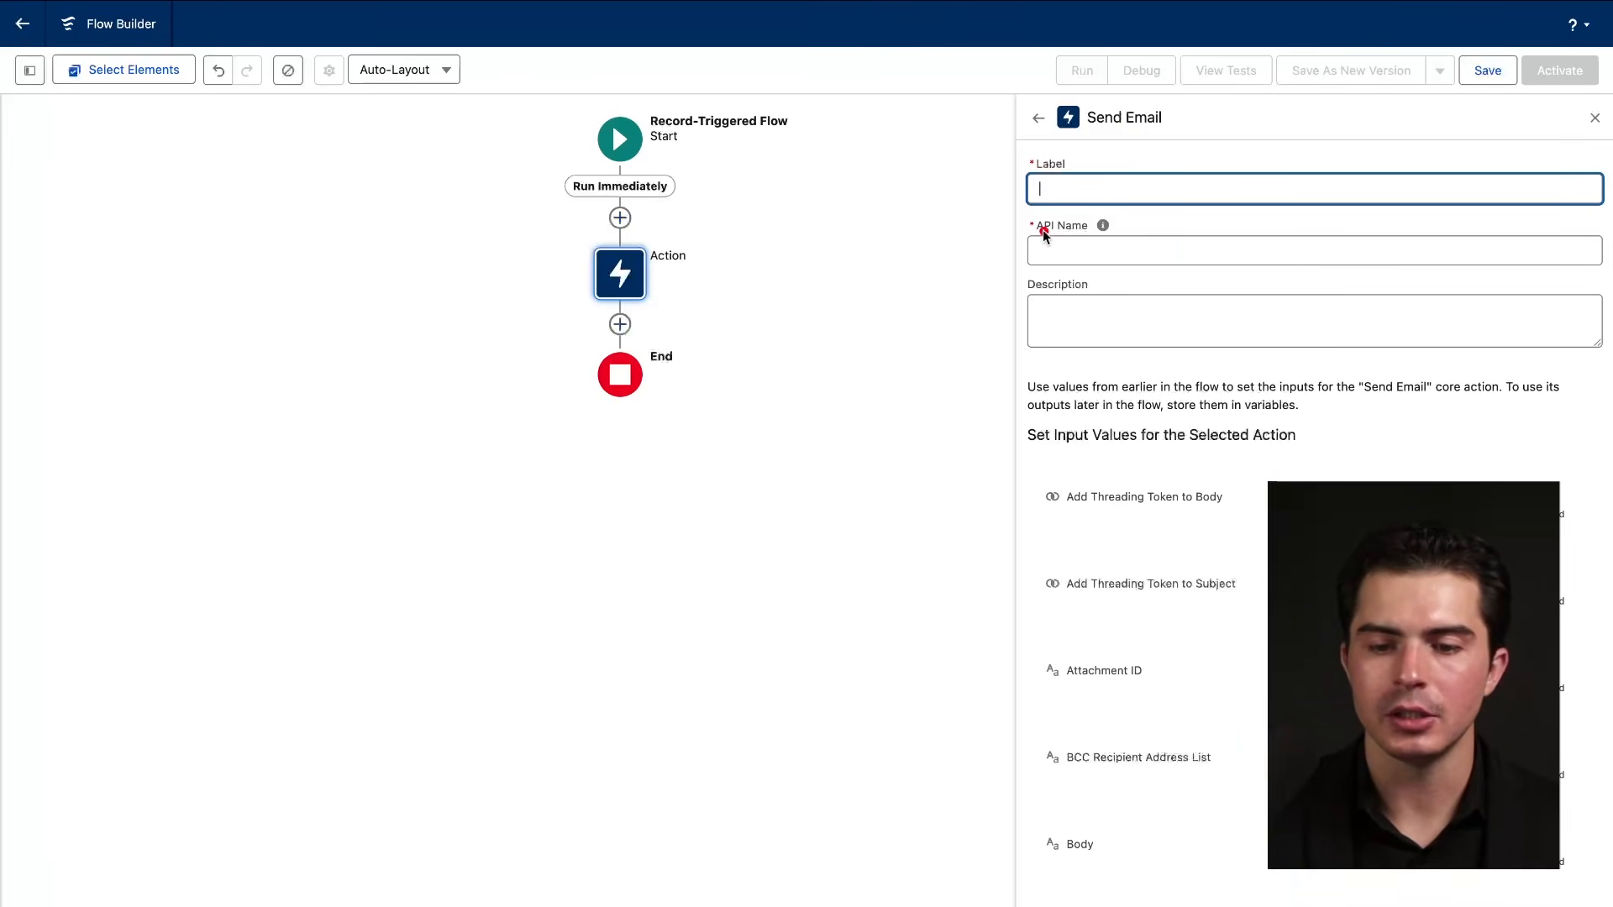
scroll(1185, 470, down, 10)
scroll(1185, 470, up, 10)
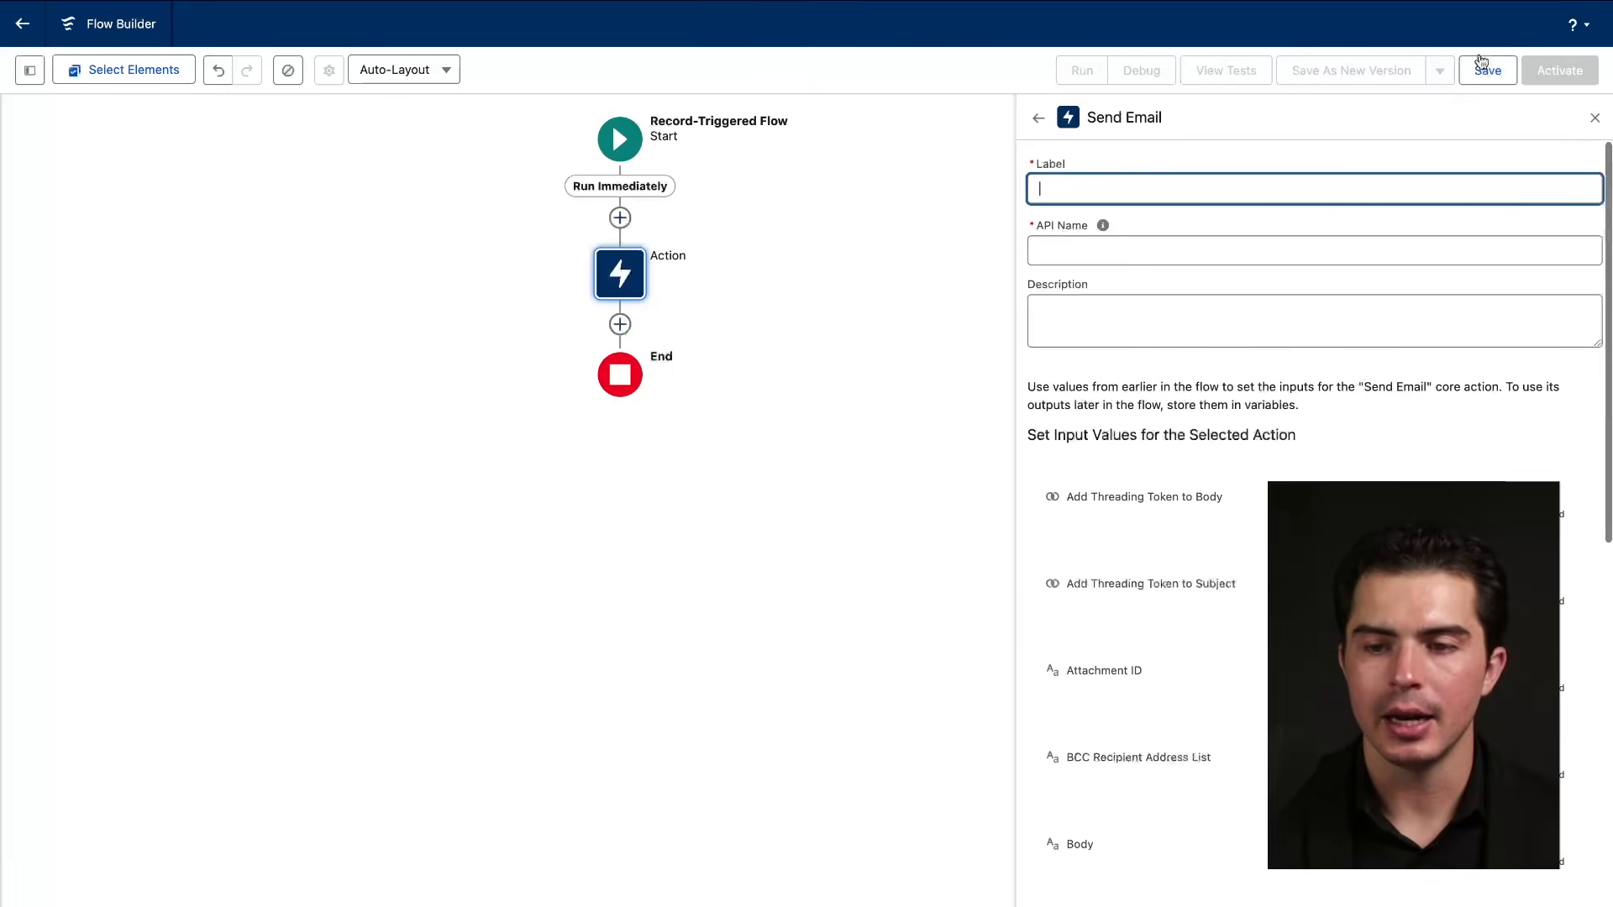
click(1483, 67)
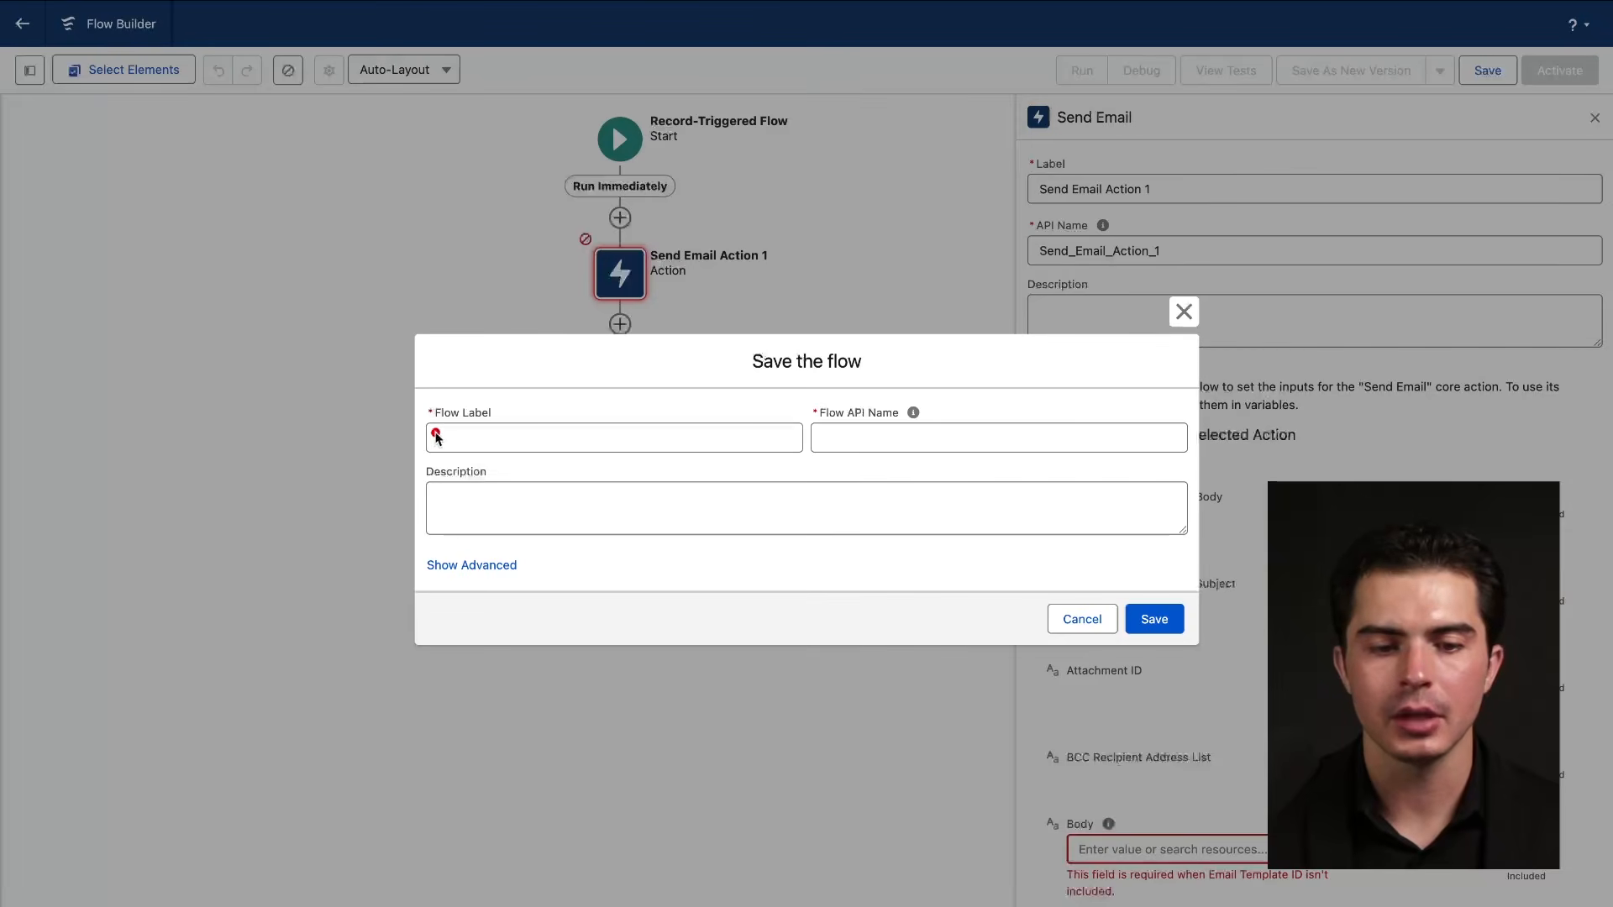
Enter 'Demo' as the Flow Label, accept the auto-filled API Name Demo, and save.
click(496, 435)
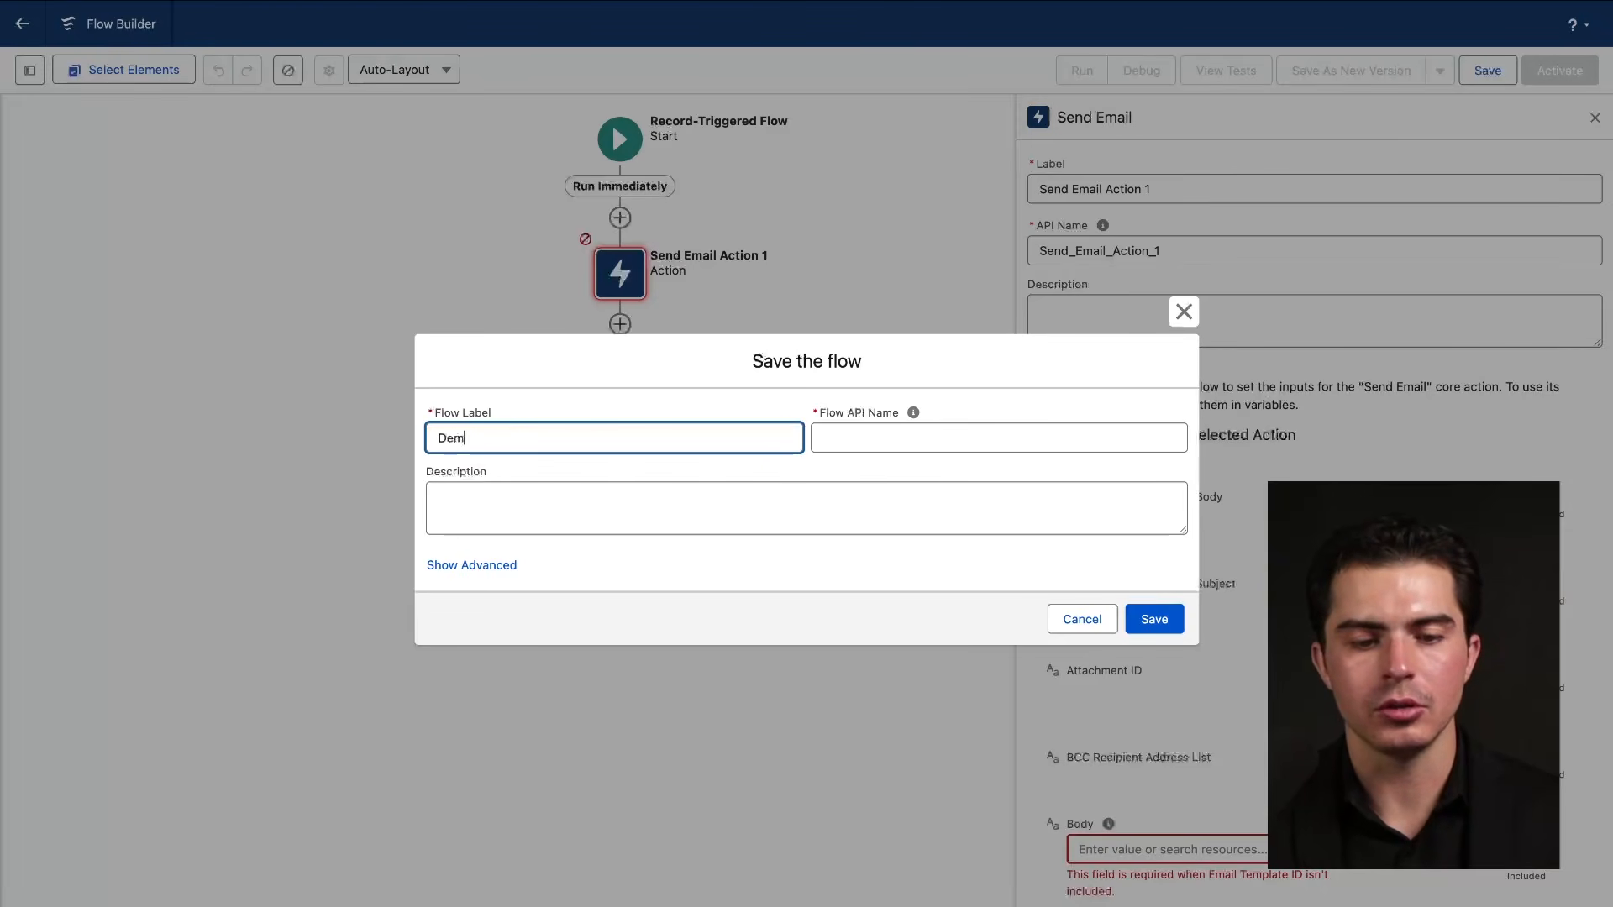
click(889, 450)
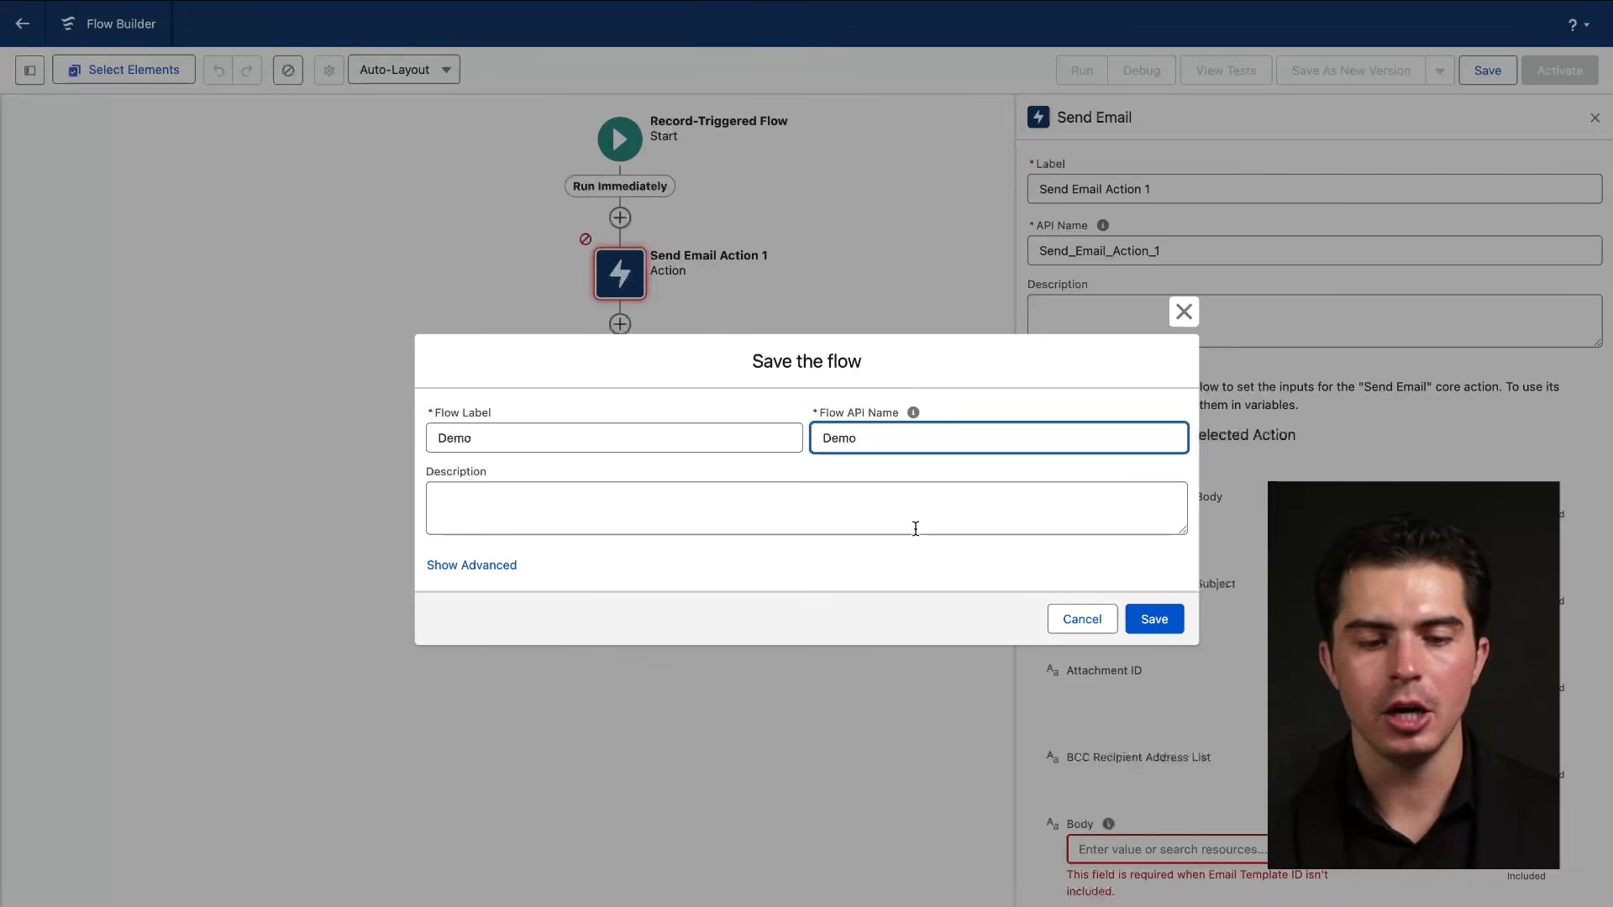
mouse_move(831, 424)
mouse_down()
mouse_move(931, 423)
mouse_move(854, 430)
mouse_up()
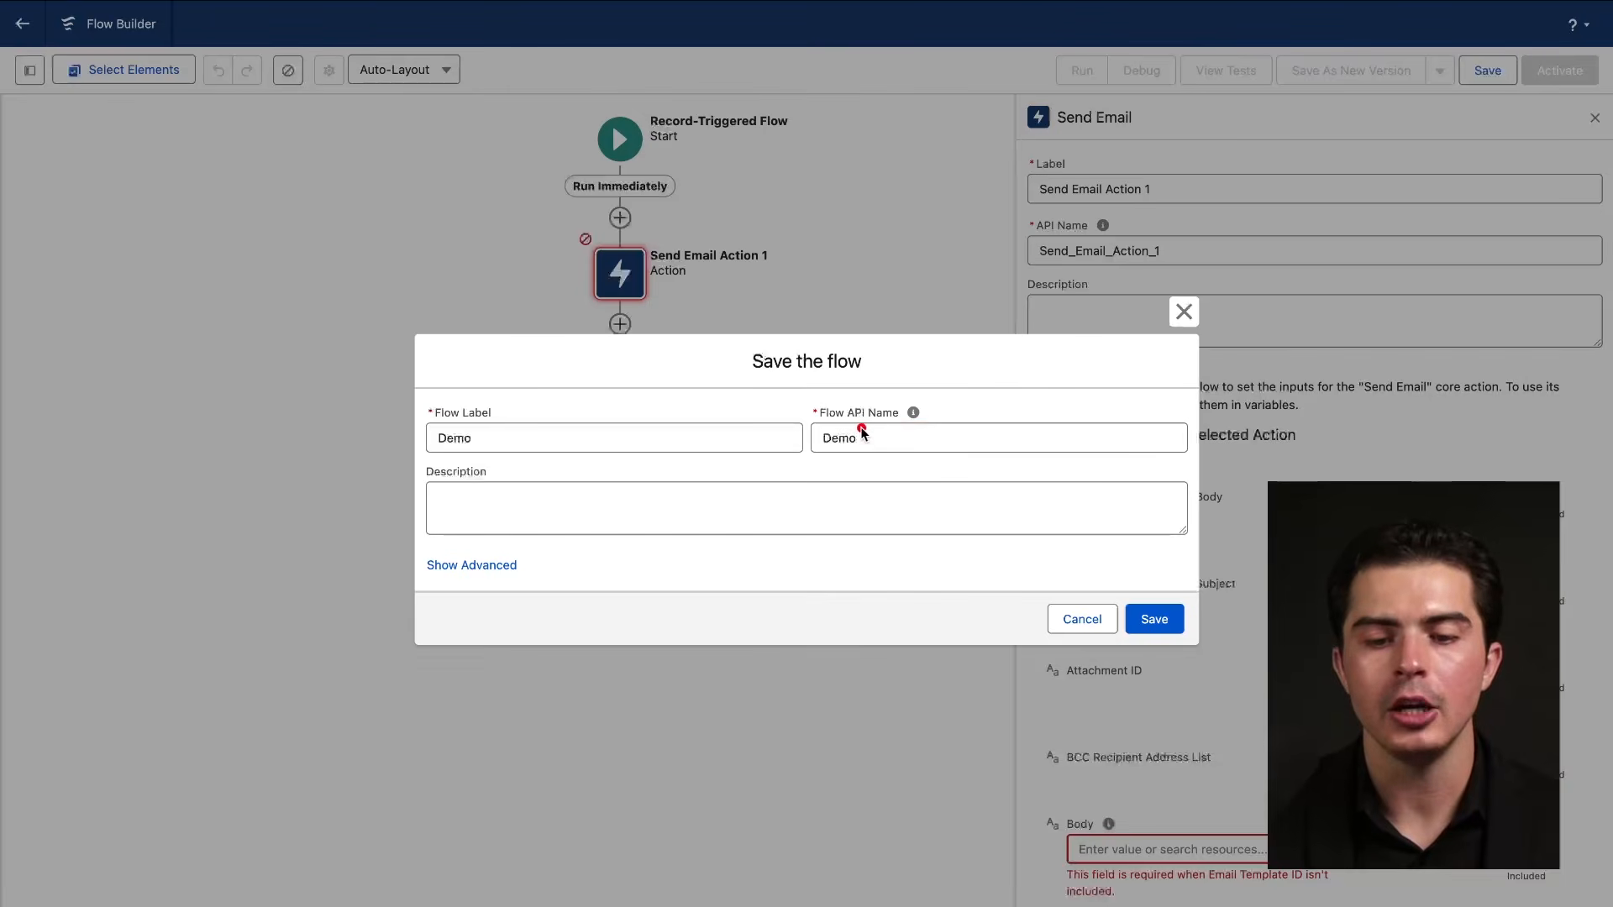
drag(844, 421, 965, 421)
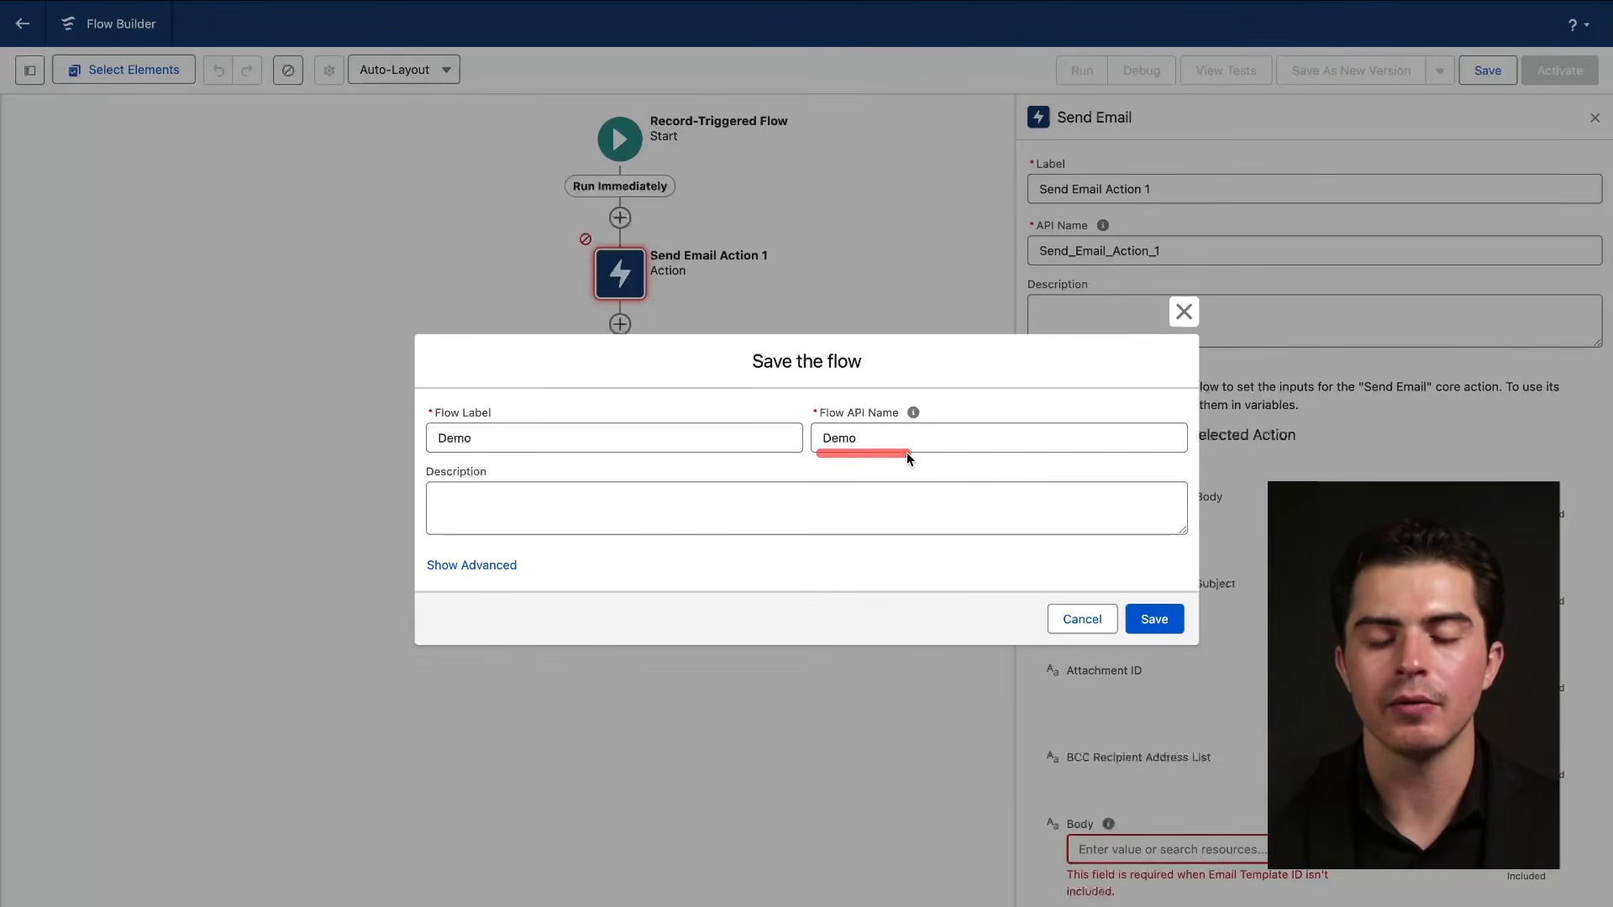
drag(424, 451, 523, 450)
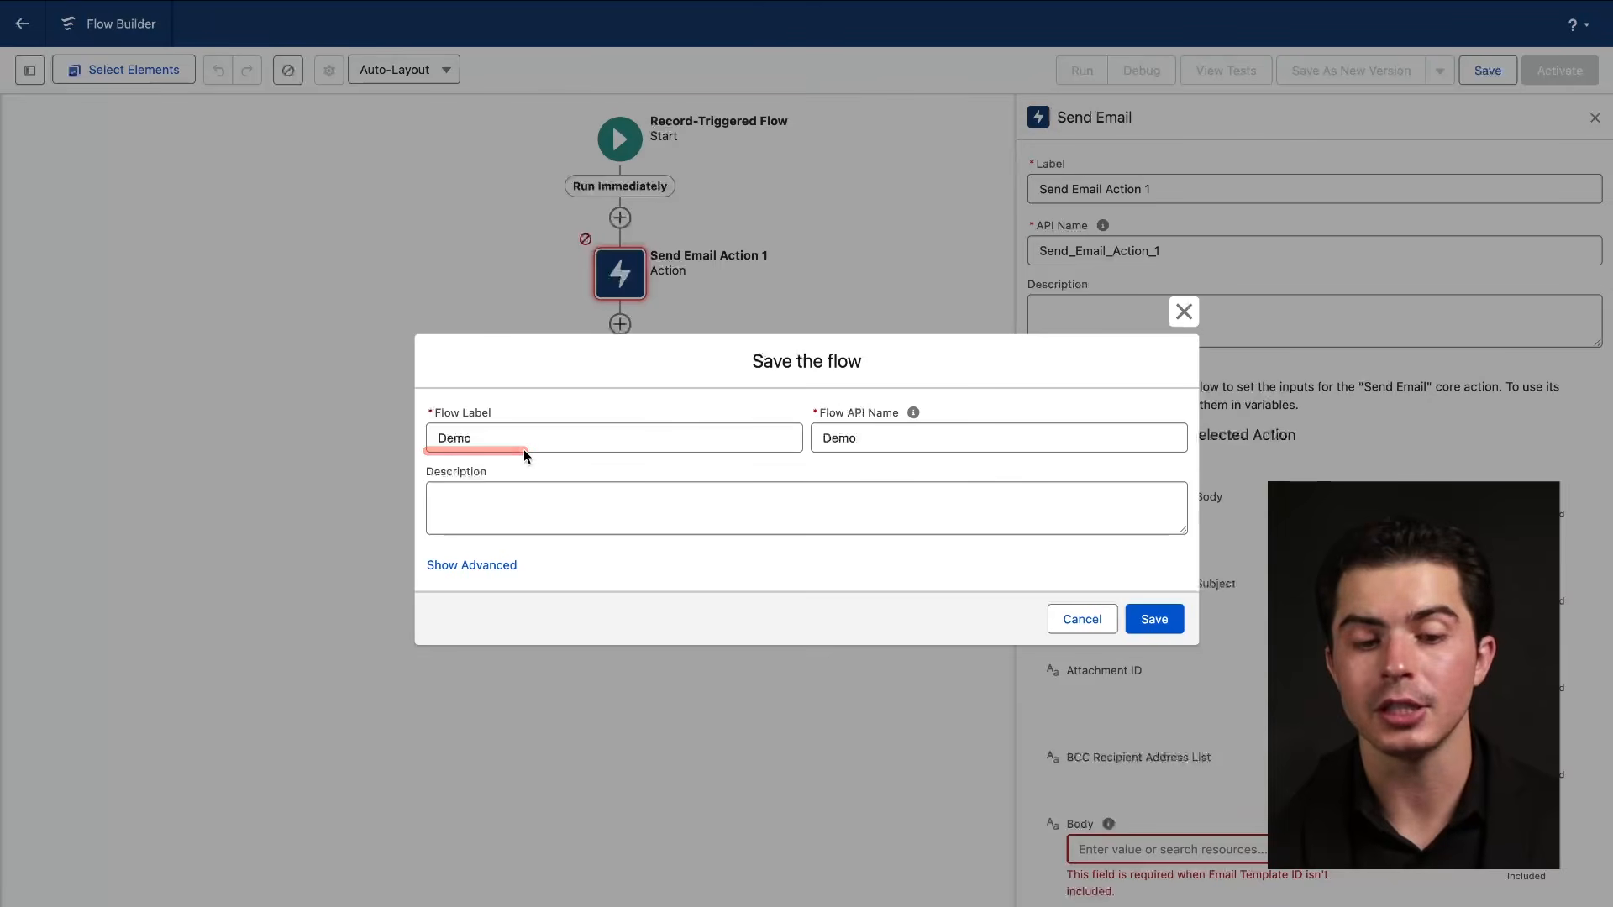
click(1145, 614)
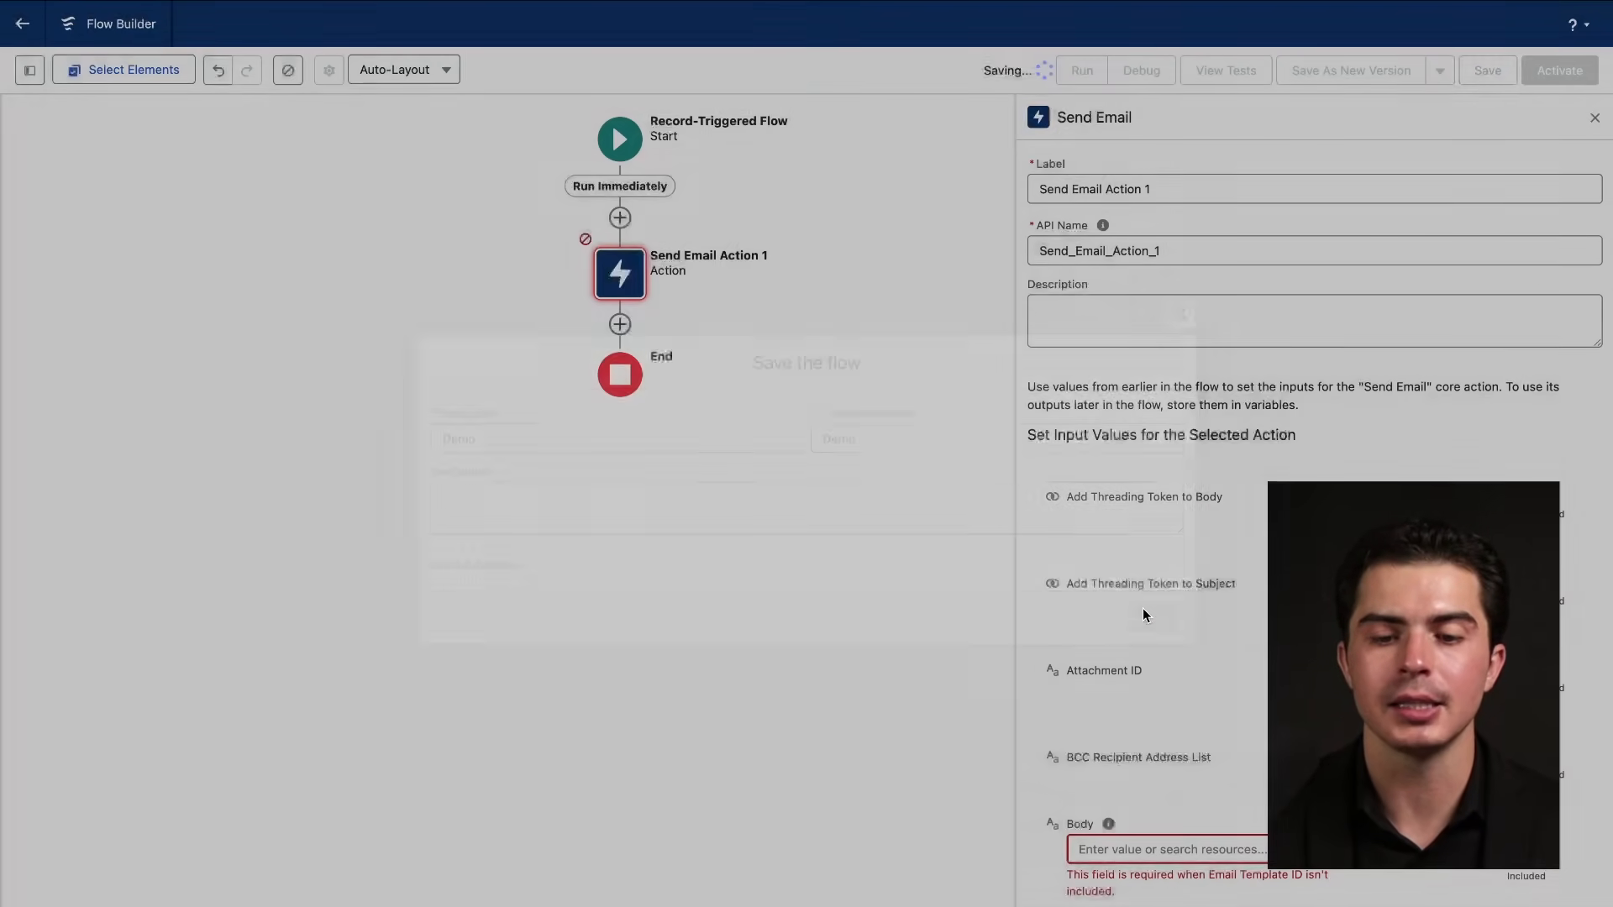
drag(974, 84, 1014, 88)
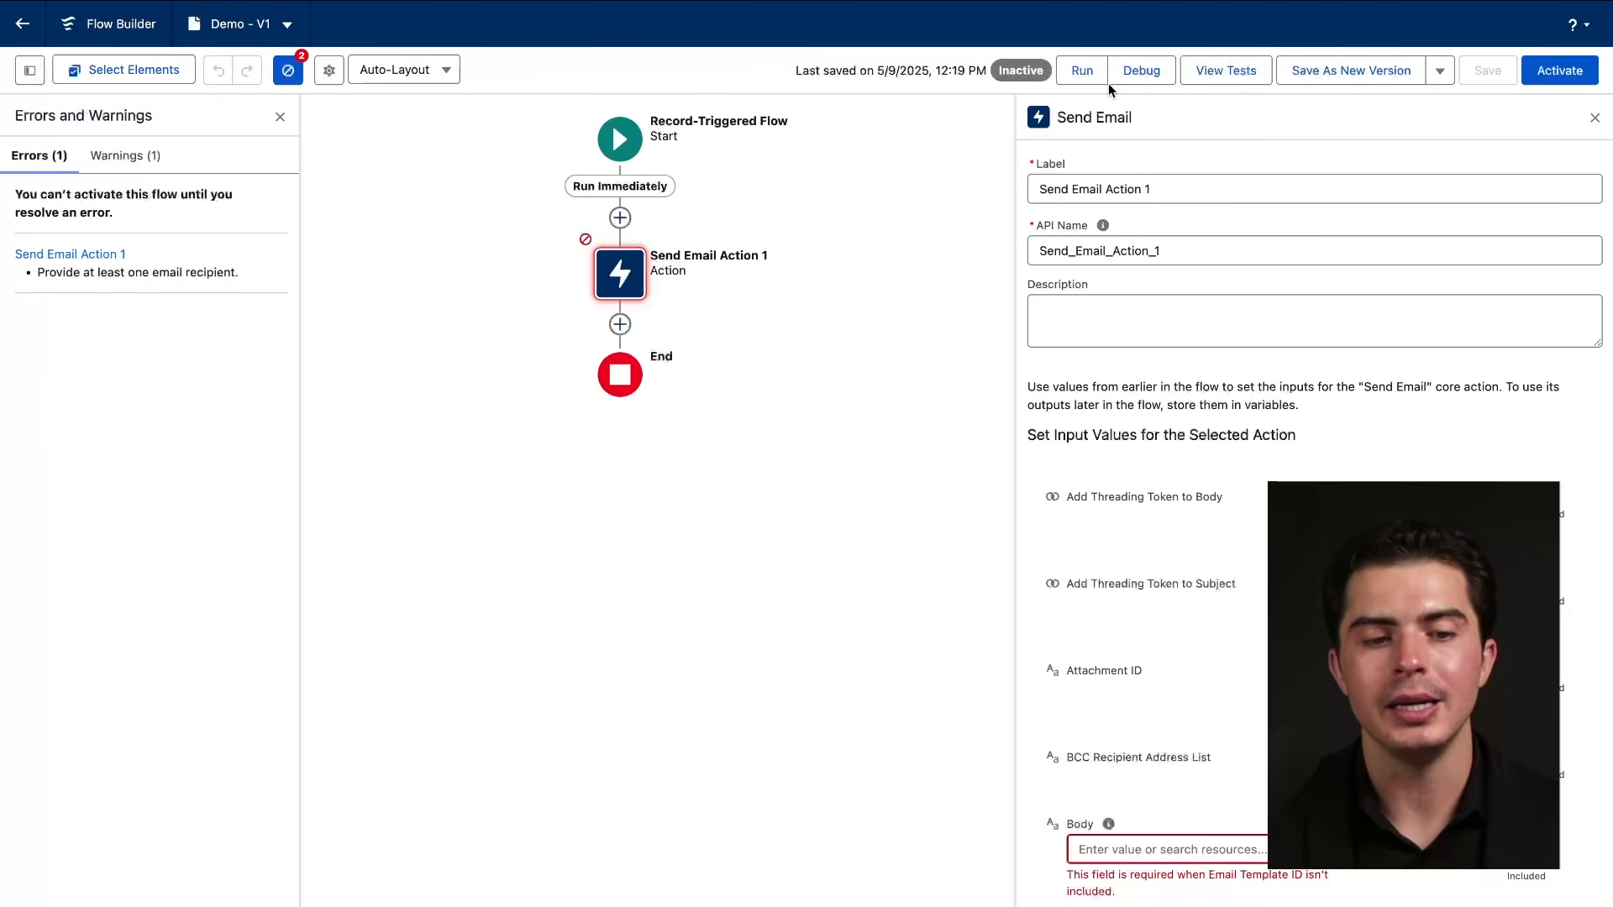
Set the email Body input to the Send Email Action 1 resource.
drag(421, 244, 421, 246)
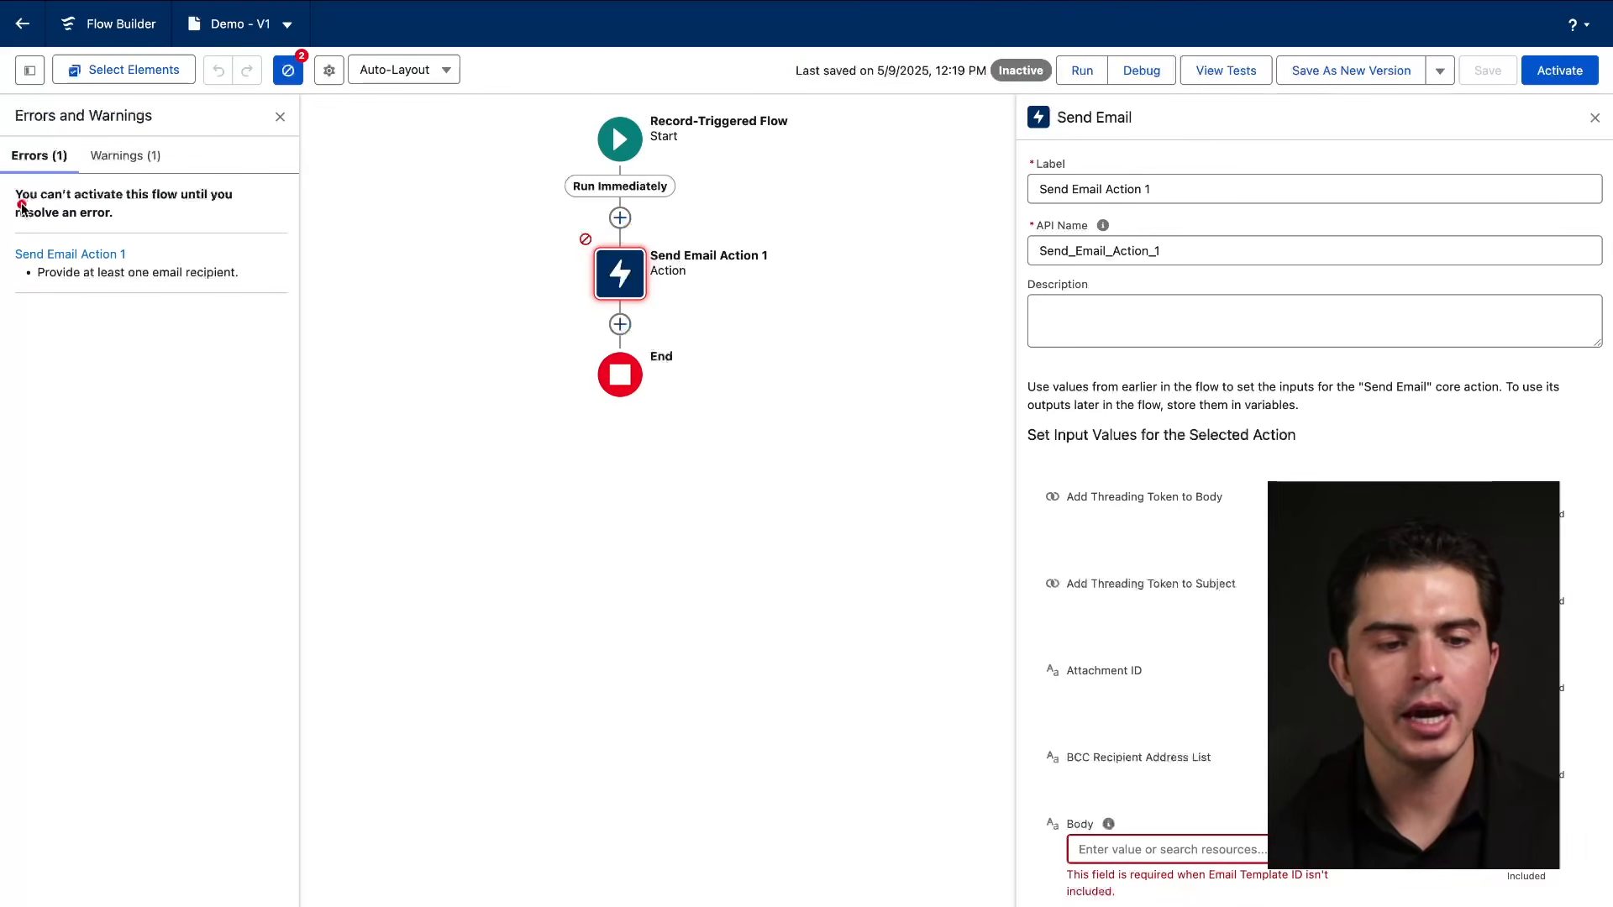
mouse_move(22, 206)
mouse_down()
mouse_move(220, 206)
mouse_move(147, 225)
mouse_up()
drag(20, 267, 122, 269)
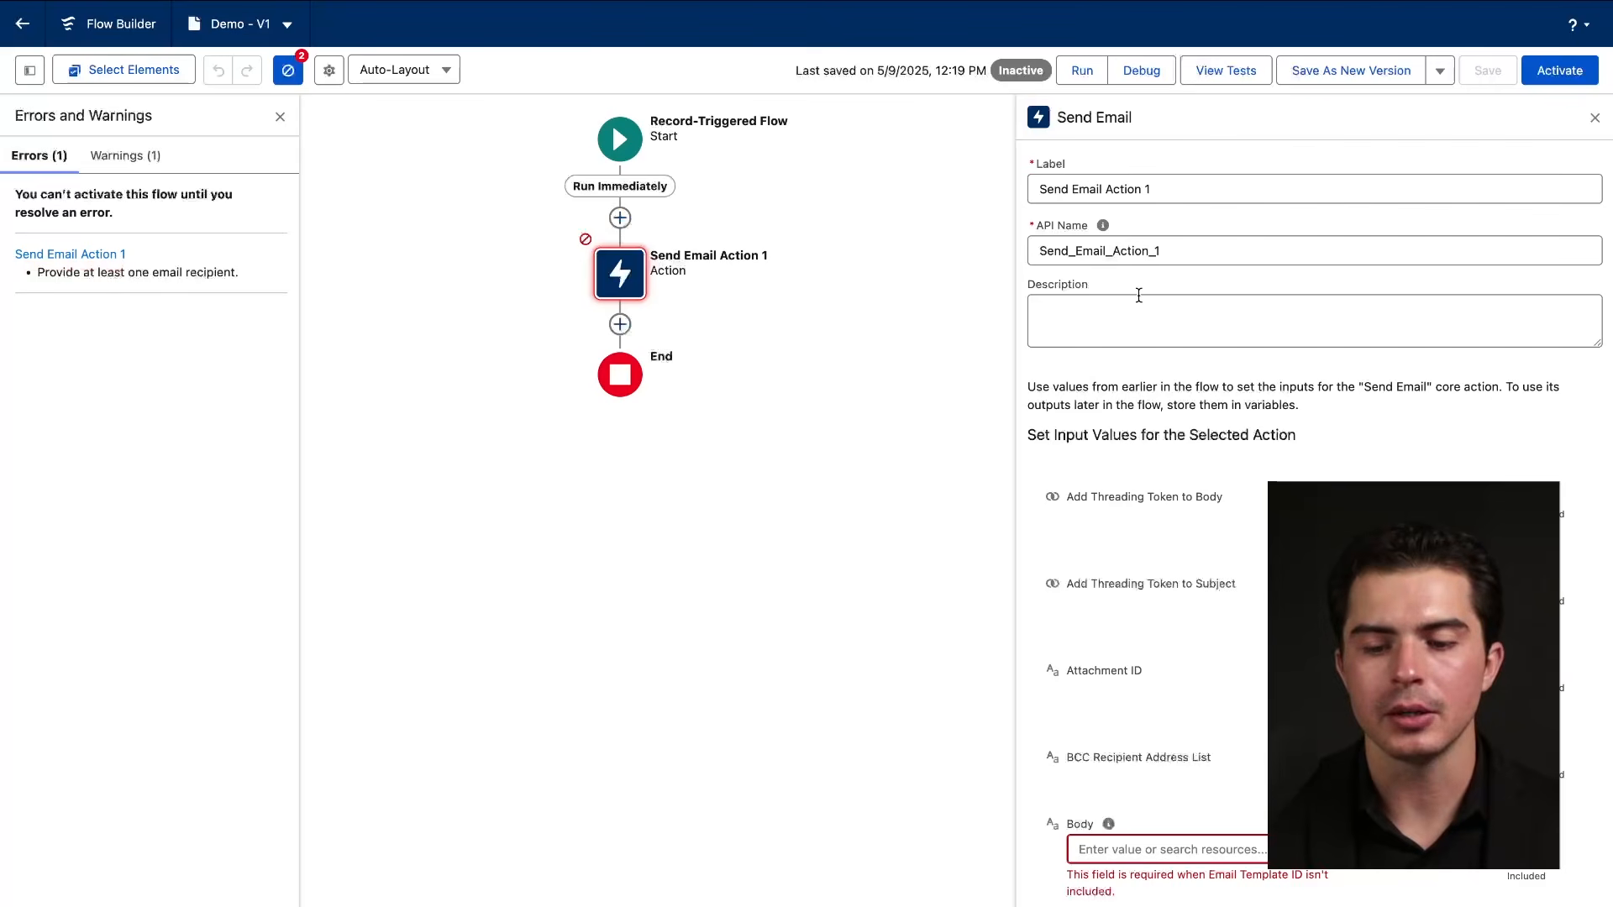
scroll(1248, 714, down, 4)
click(1172, 582)
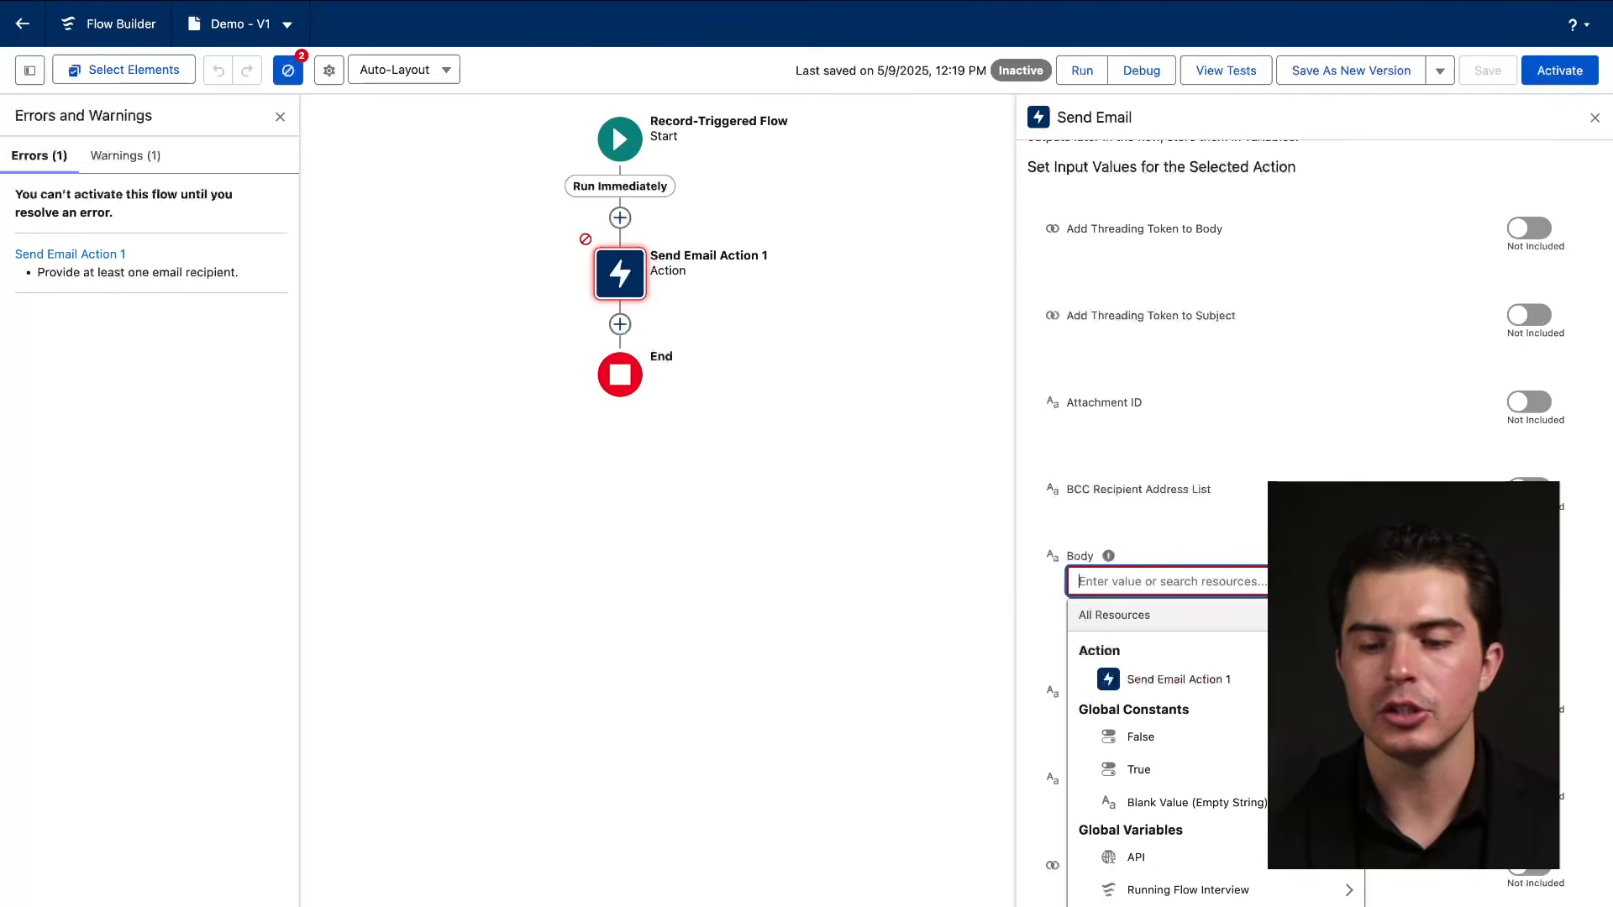
click(1248, 676)
Set the email Subject input to the Send Email Action 1 resource.
scroll(1248, 757, down, 10)
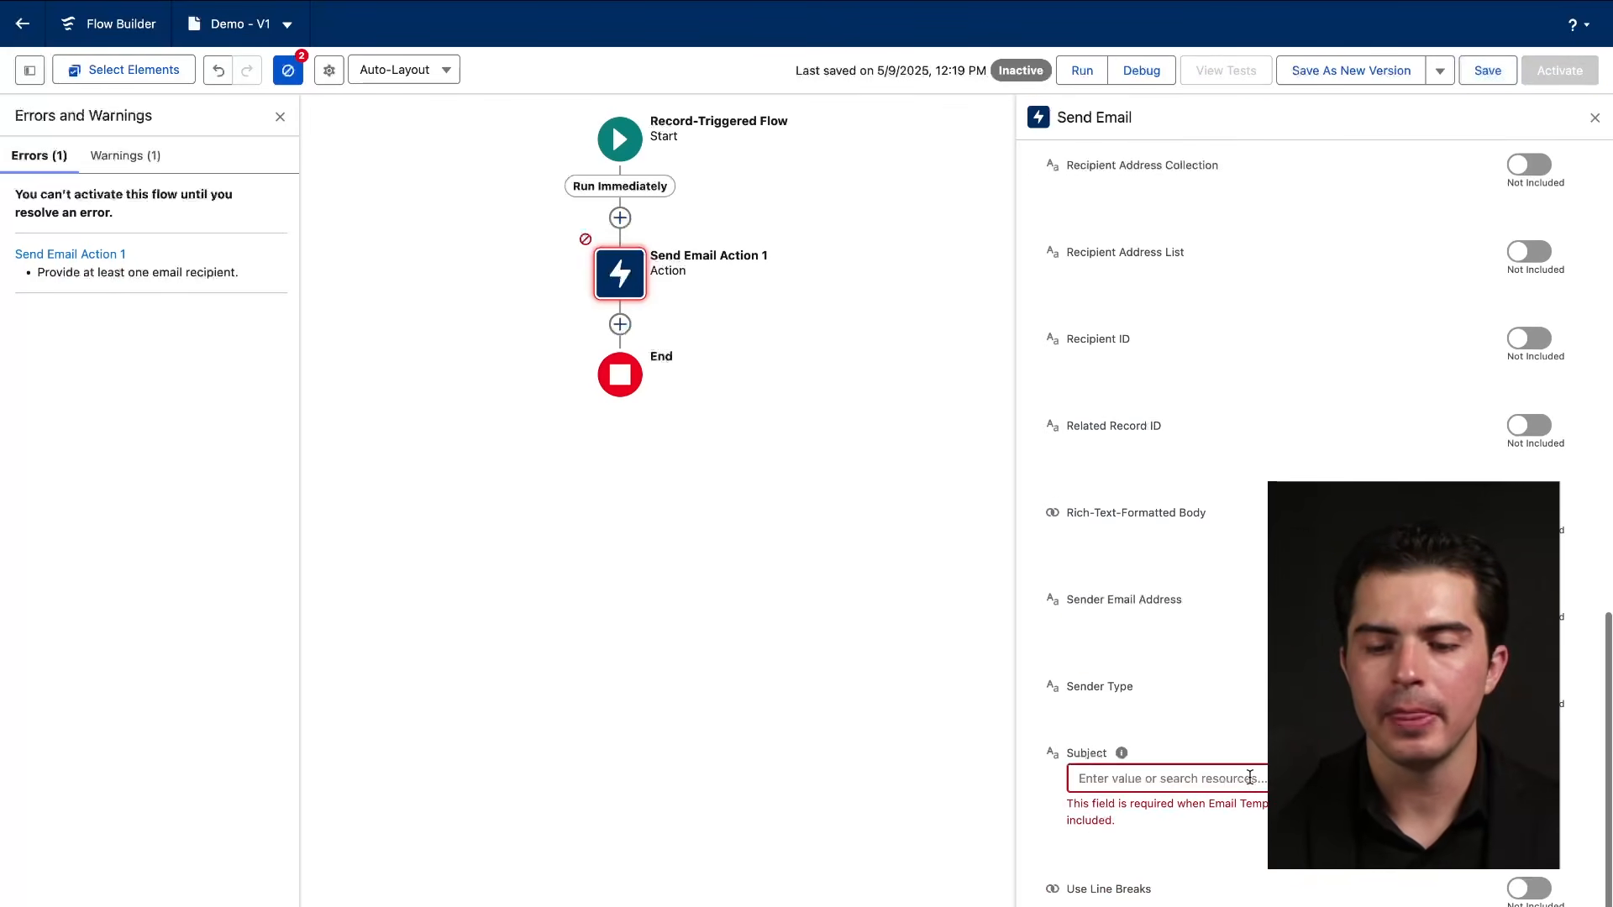
click(1249, 776)
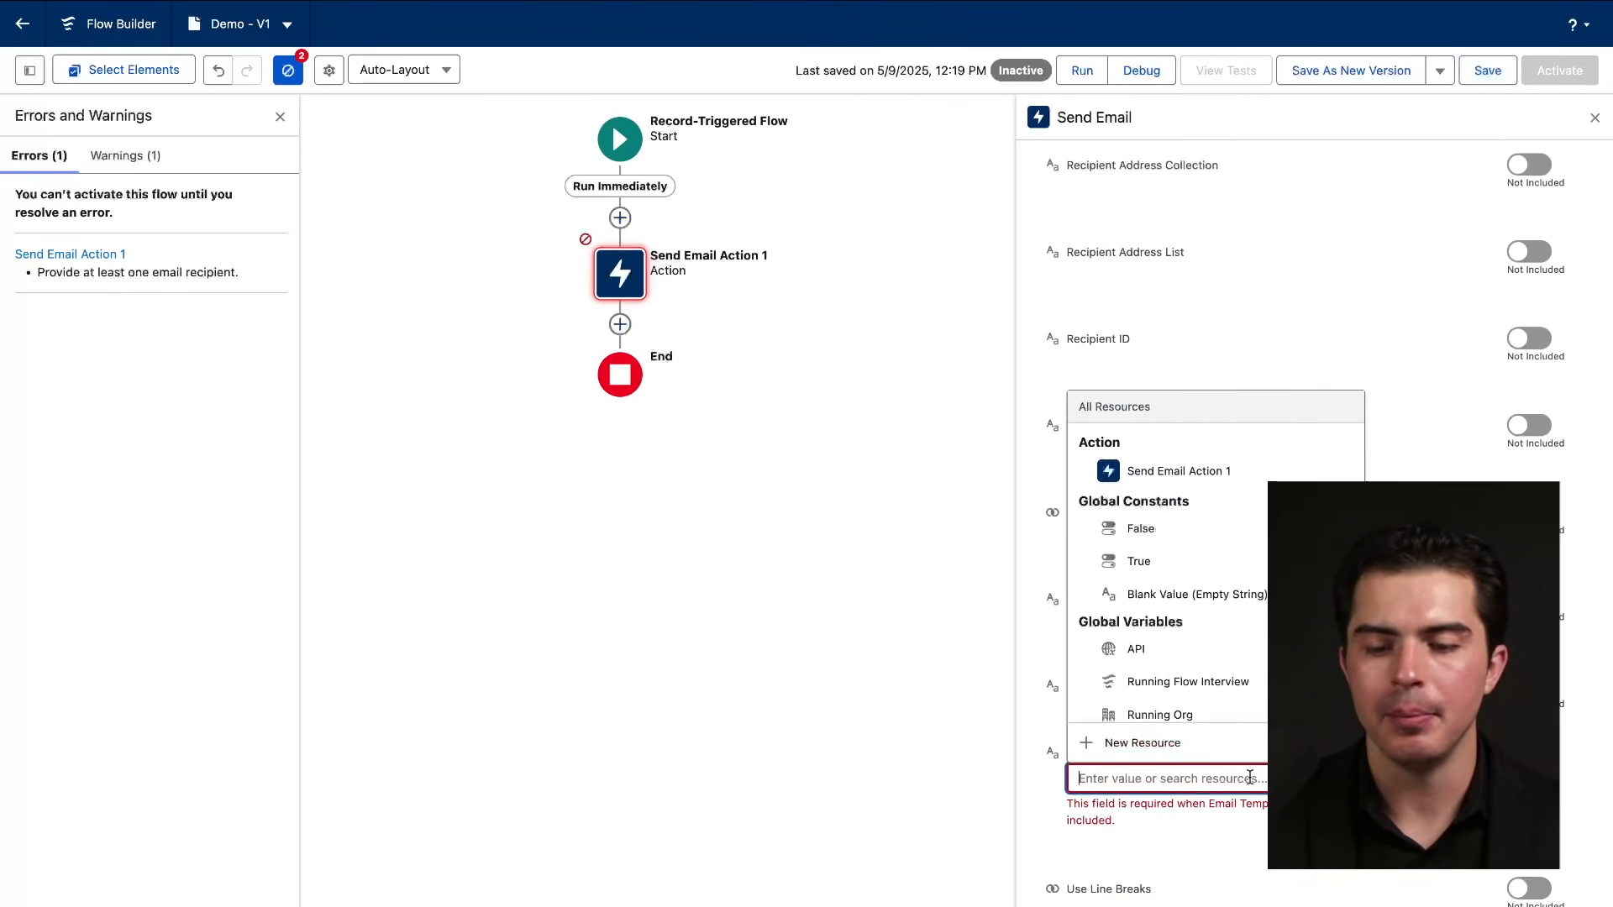
click(1189, 472)
scroll(1189, 604, up, 15)
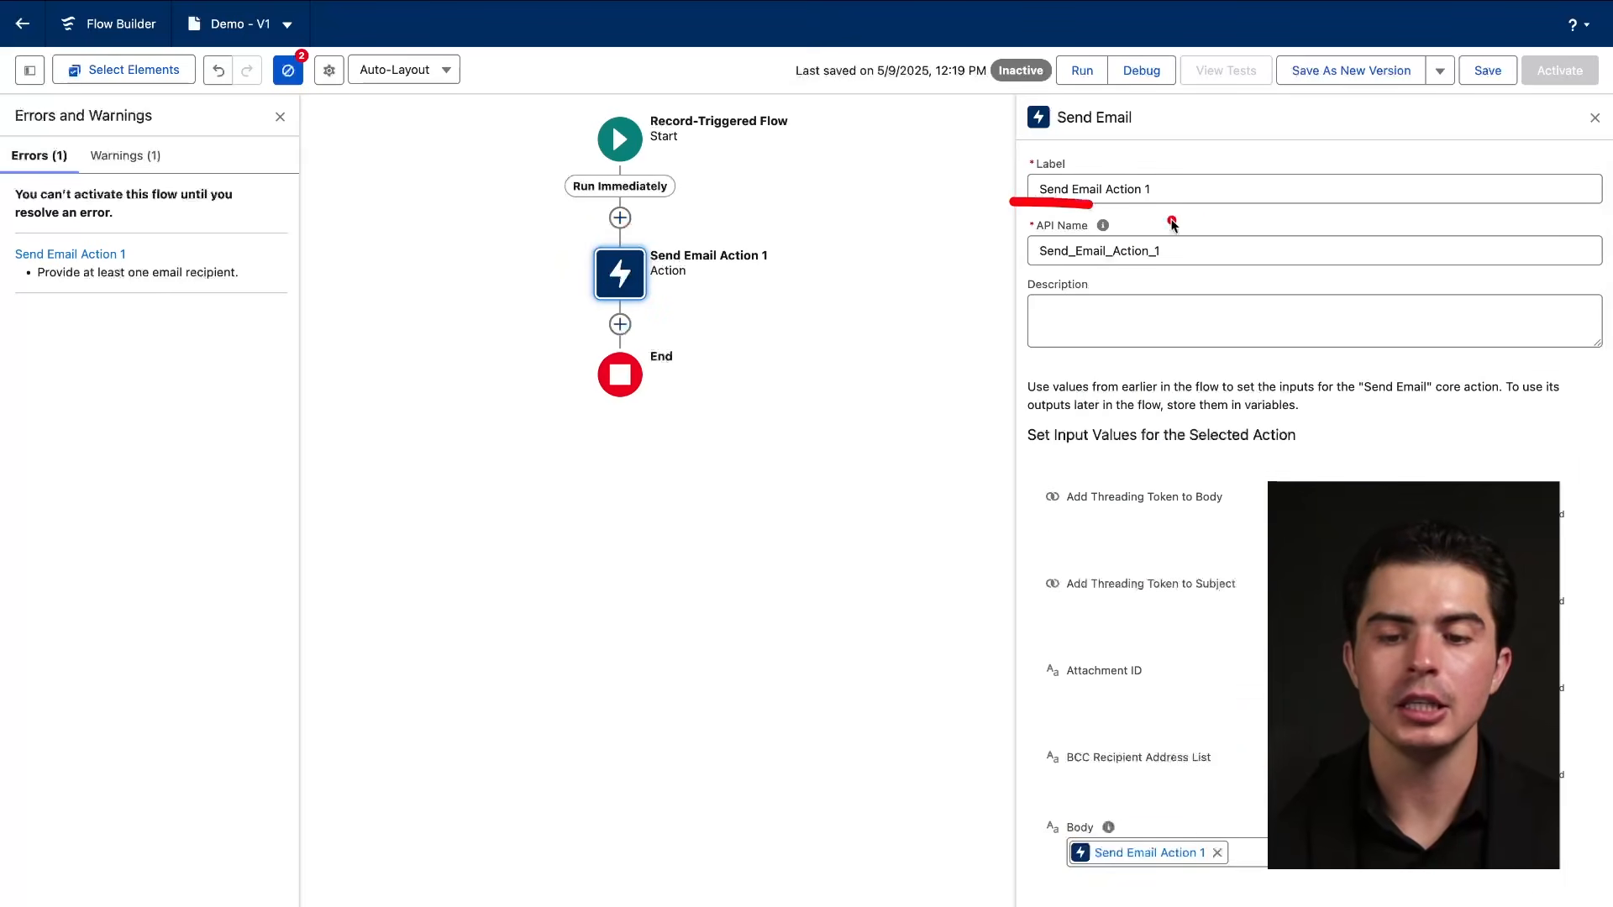
scroll(1243, 497, down, 10)
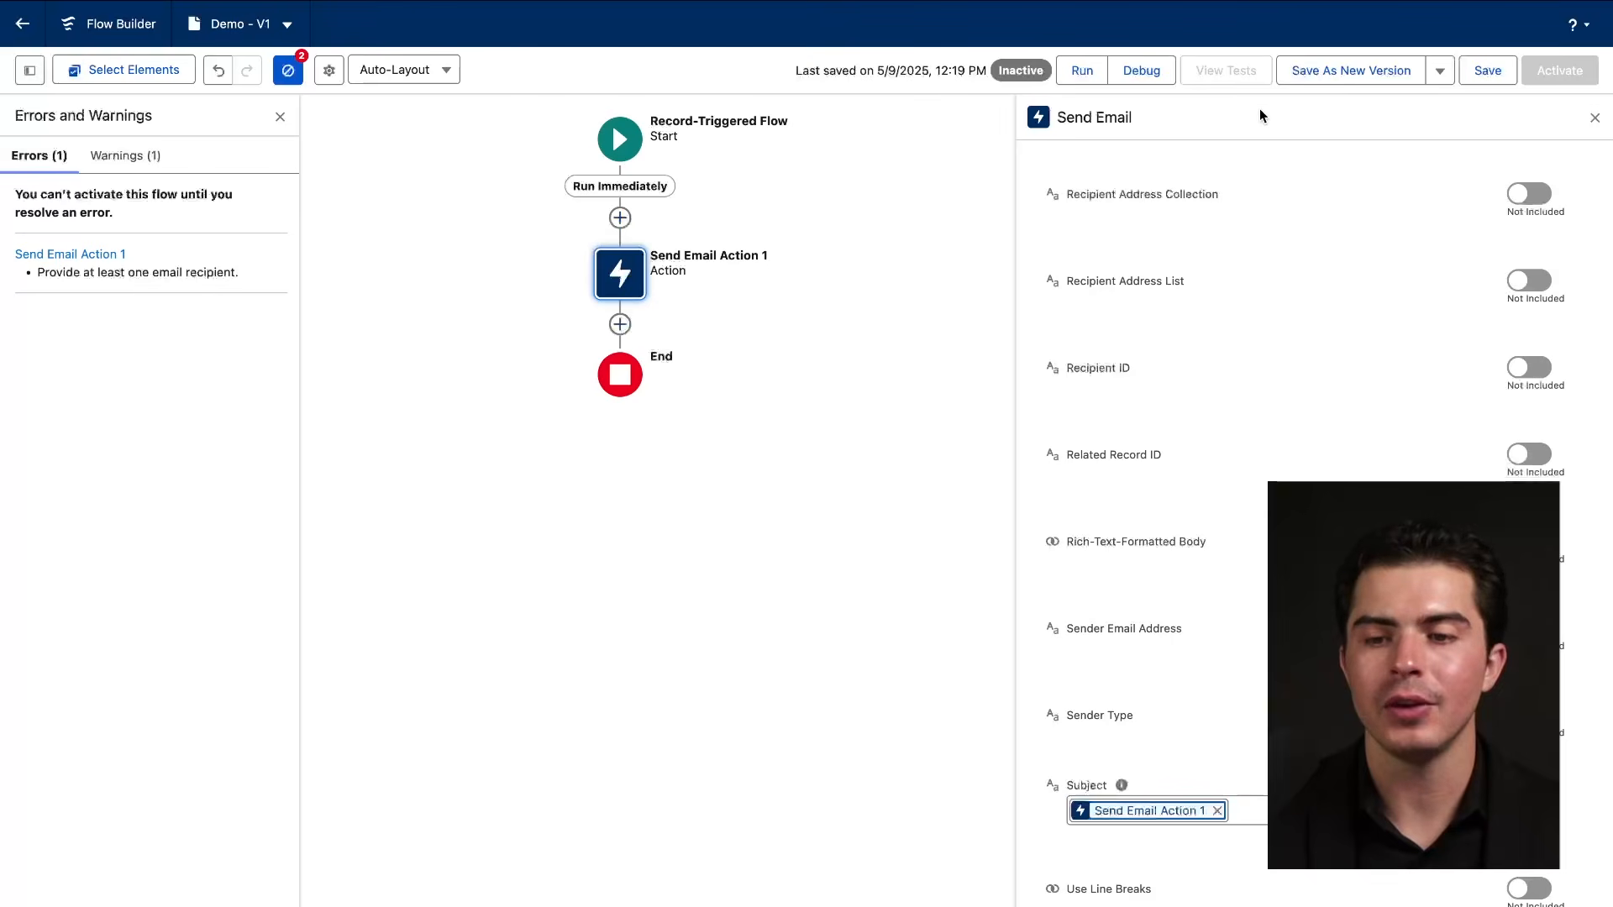
drag(1054, 93, 1091, 93)
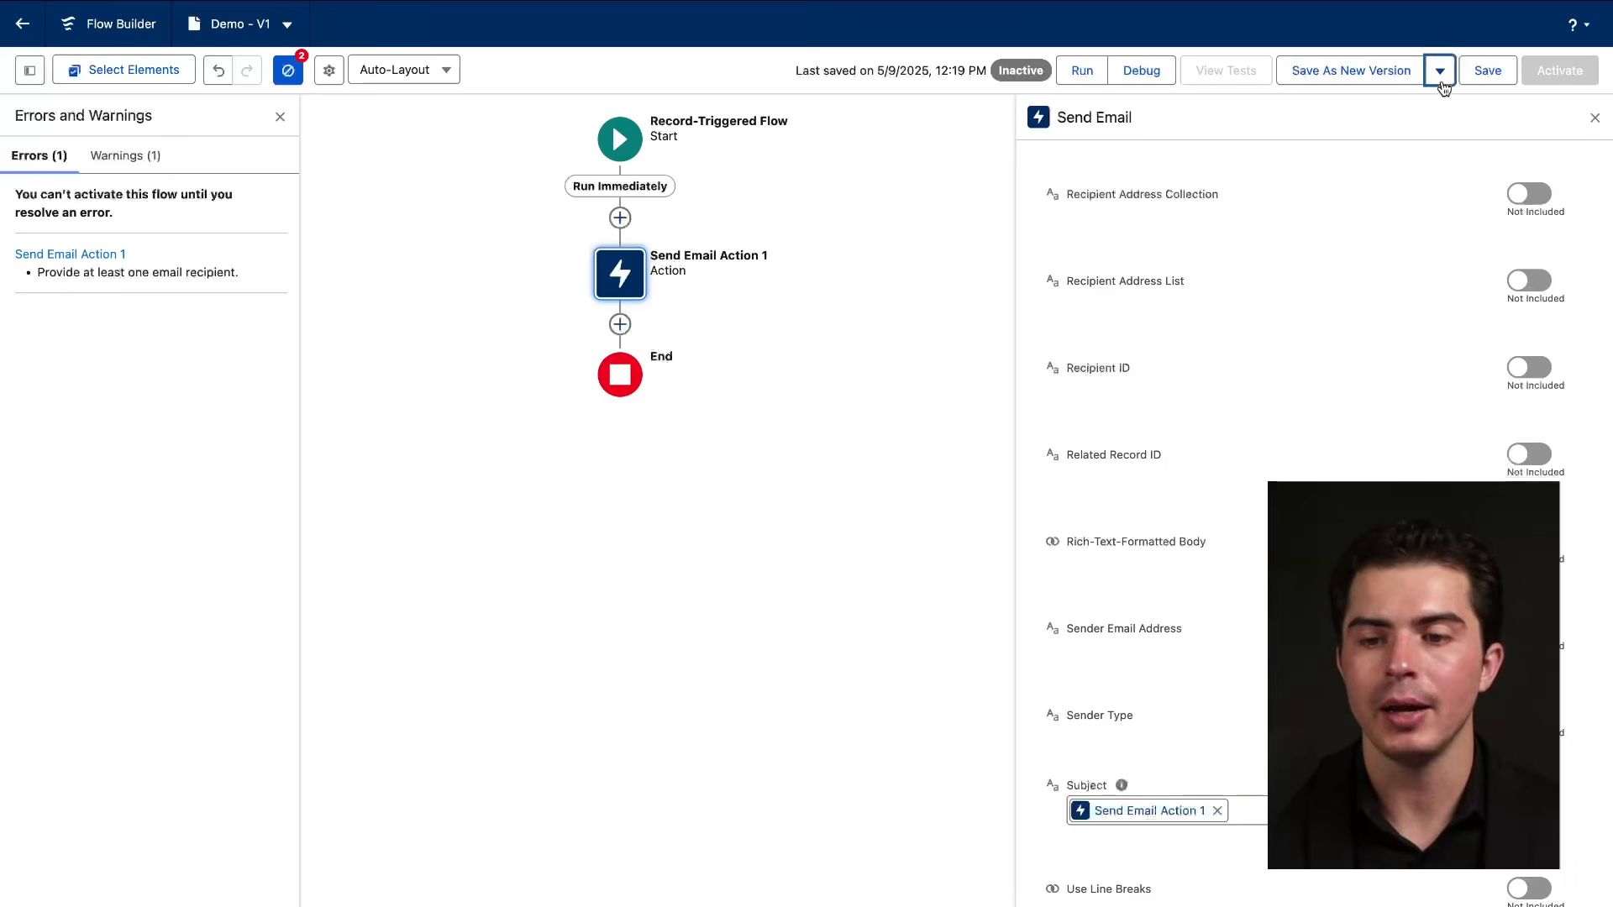
click(1364, 70)
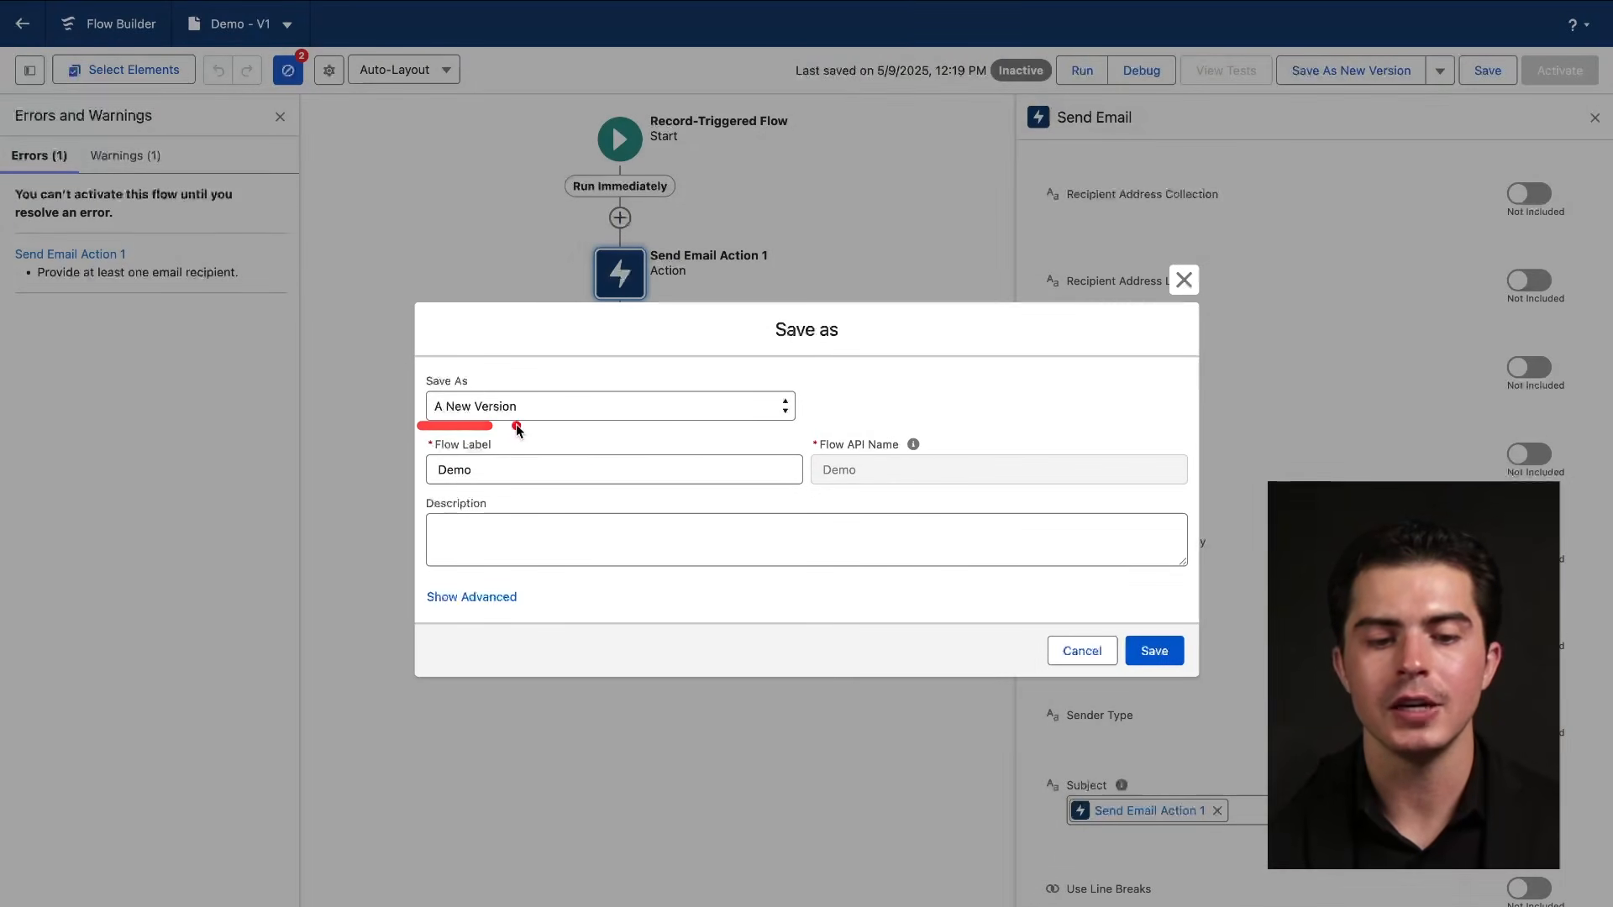
click(463, 596)
scroll(521, 579, down, 3)
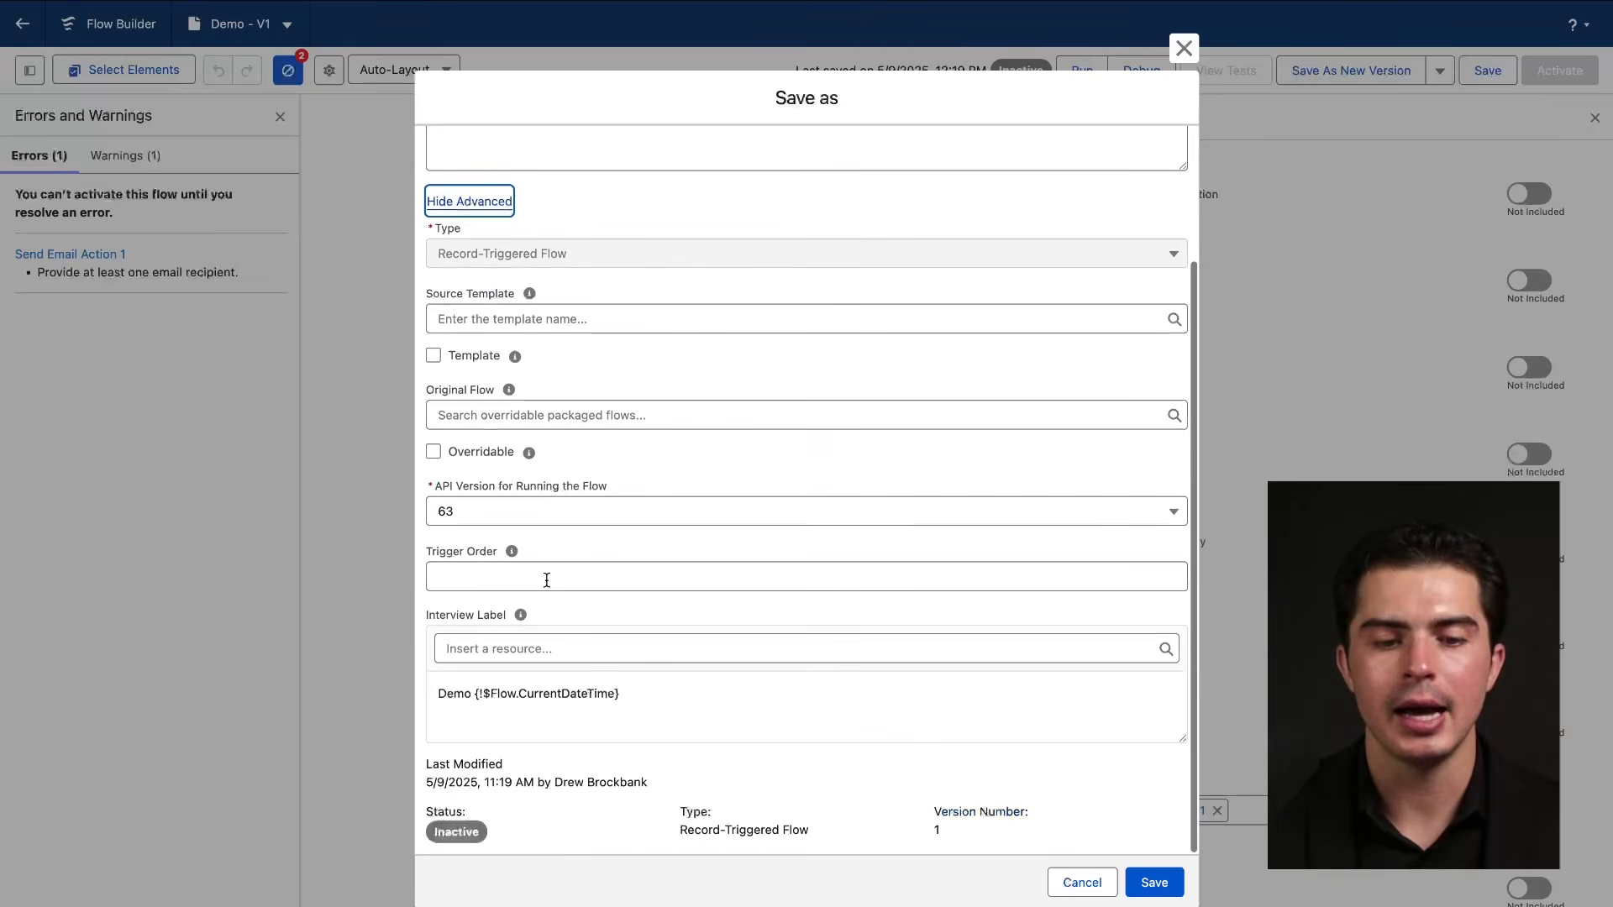
scroll(547, 576, up, 3)
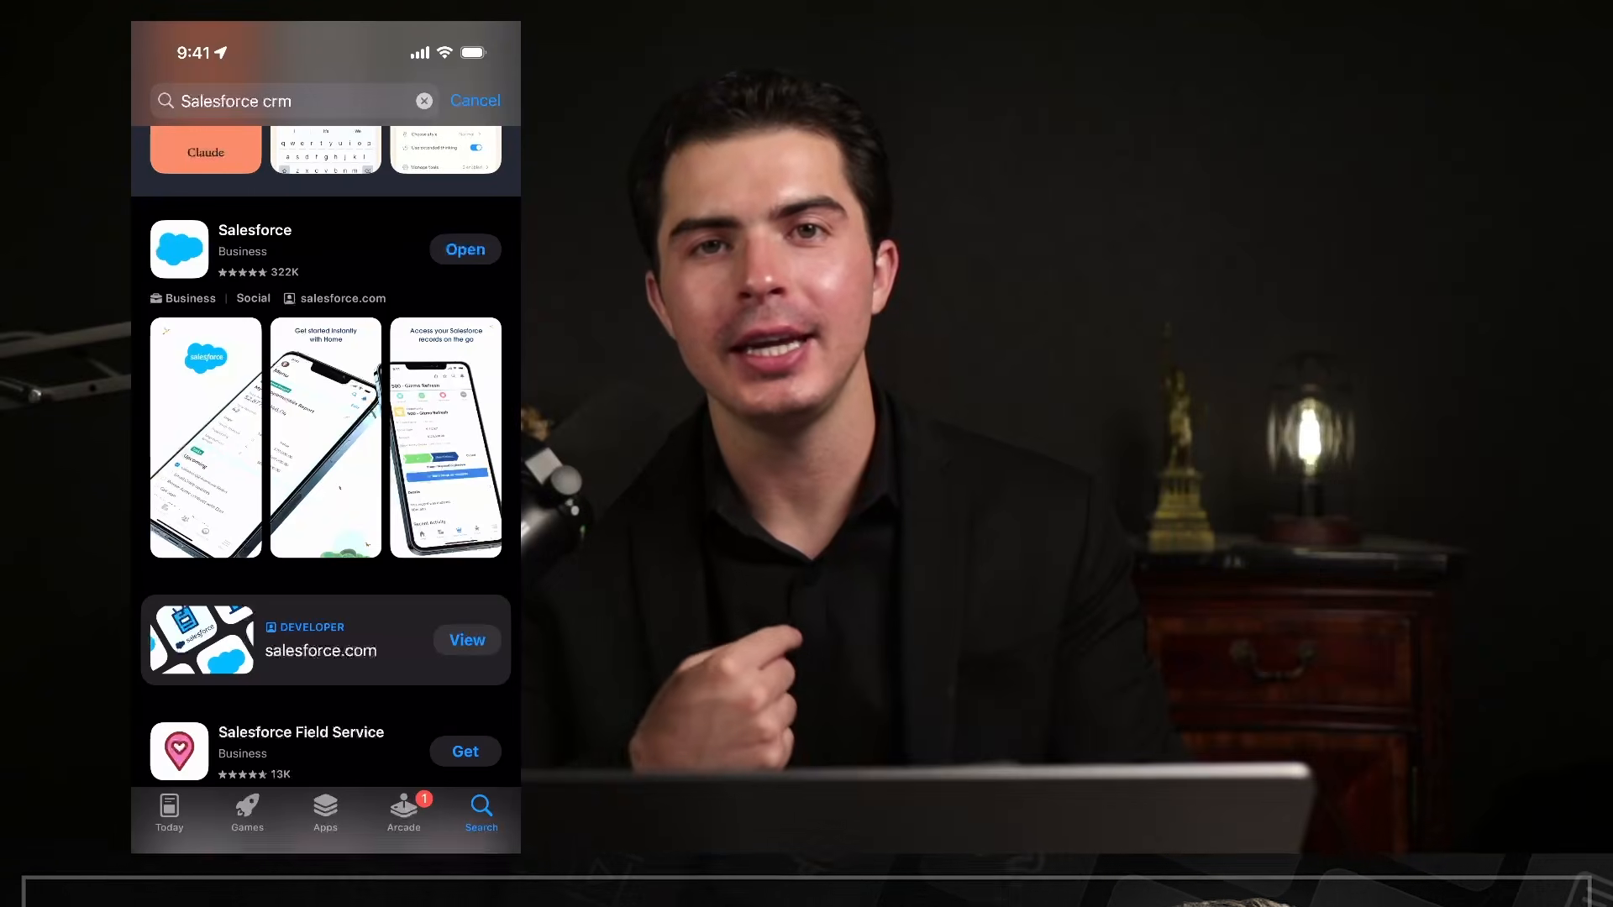
Open the Salesforce app's page from the 'Salesforce crm' App Store search results.
scroll(326, 454, up, 1)
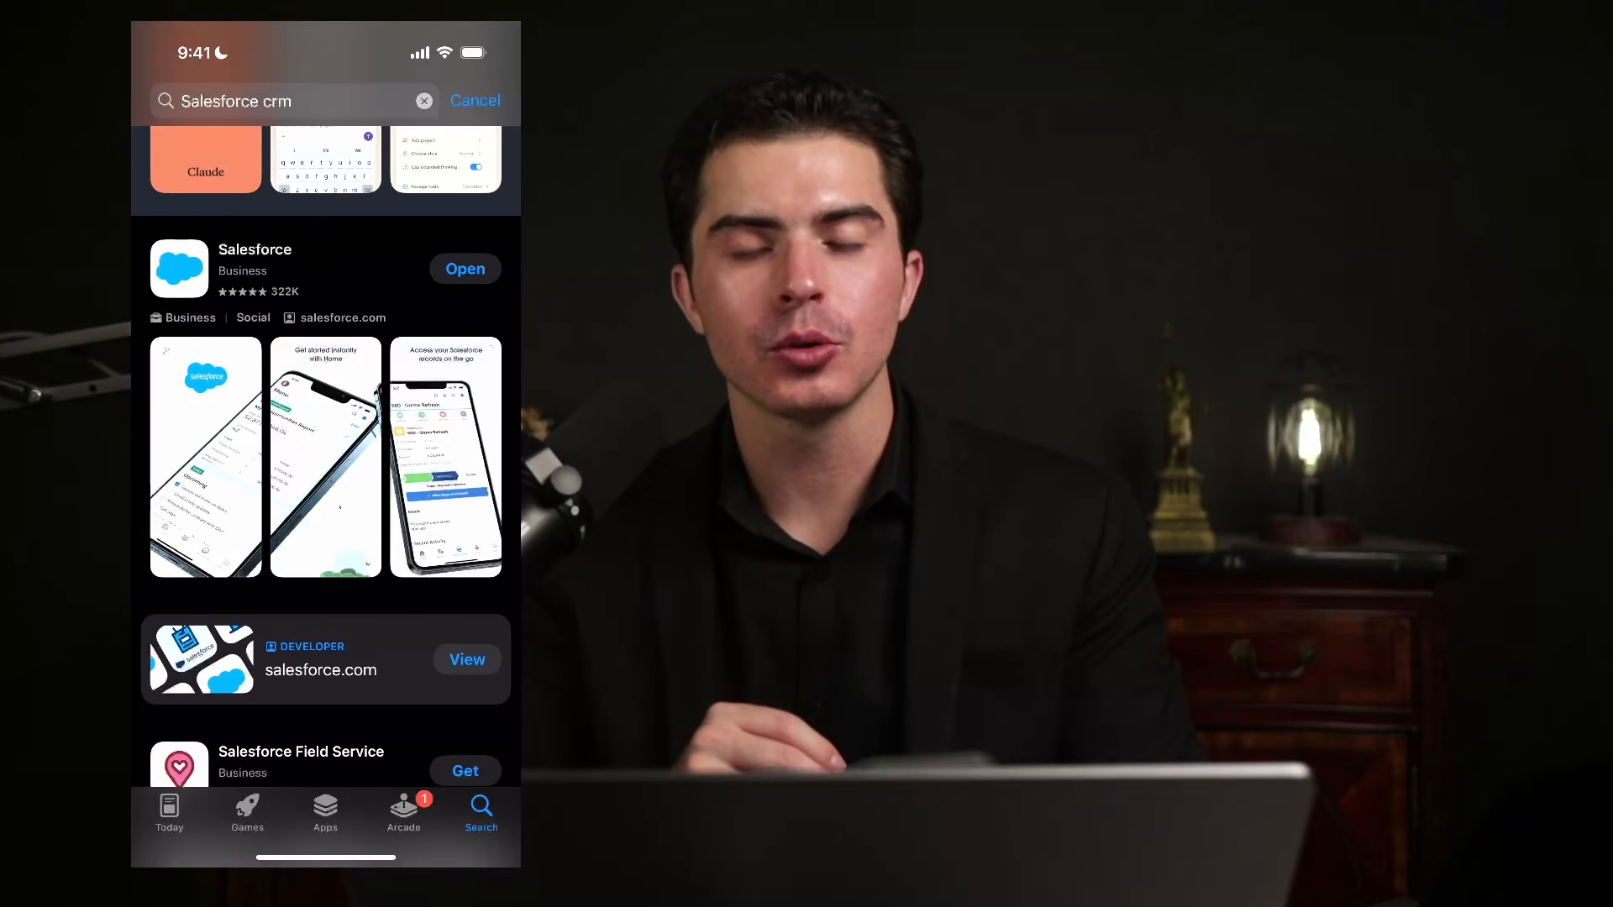
scroll(326, 454, down, 1)
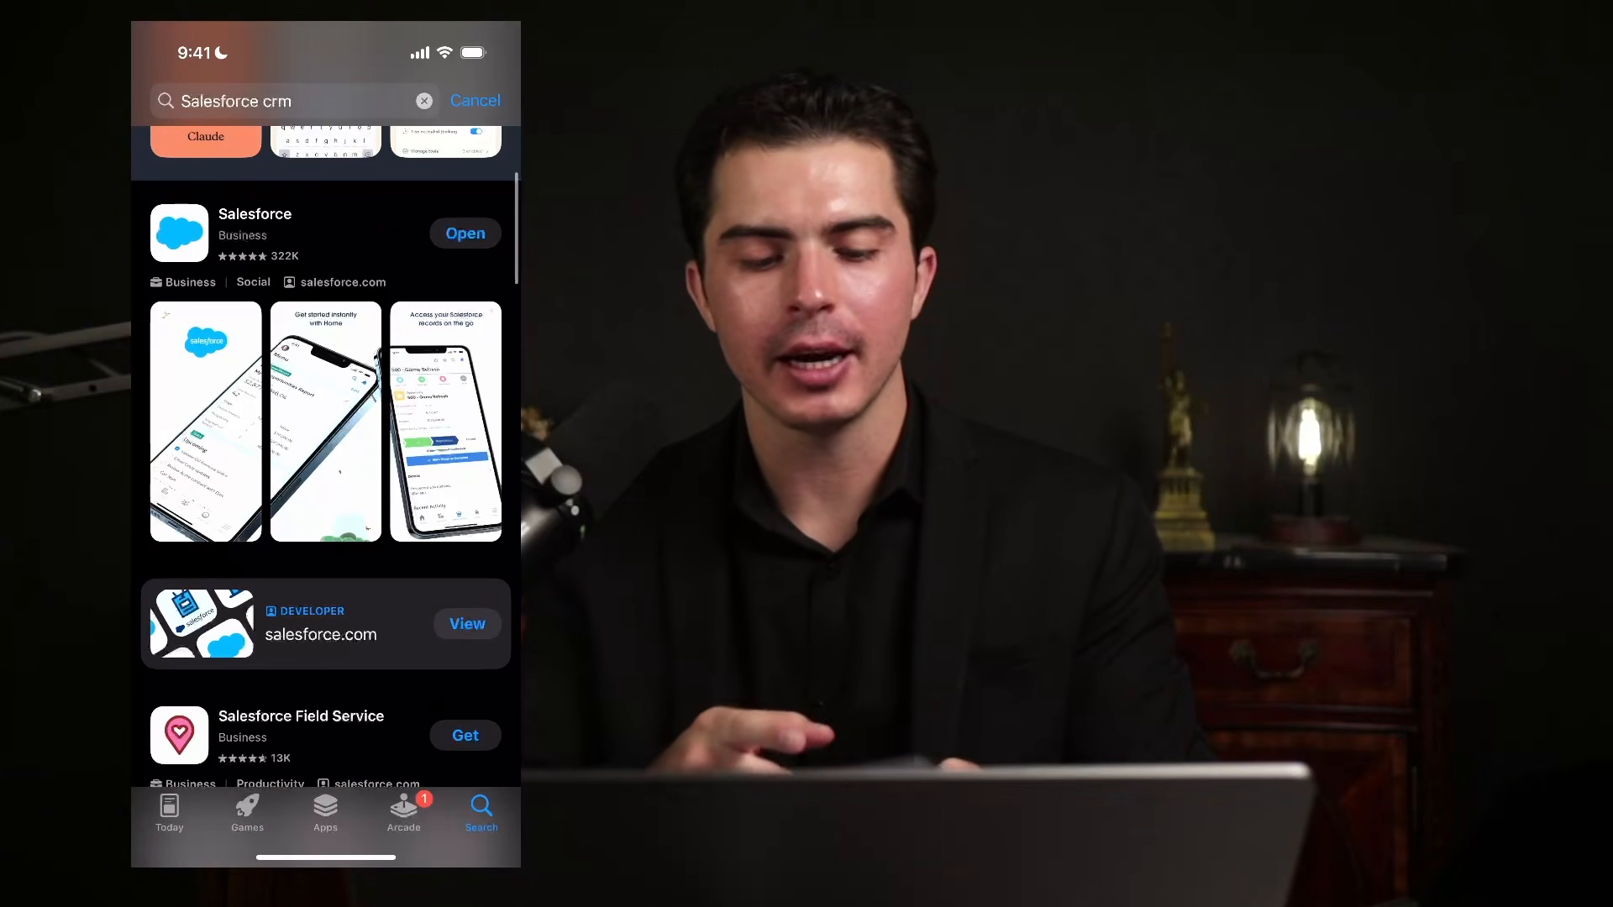
click(277, 101)
scroll(326, 369, down, 1)
scroll(326, 420, down, 1)
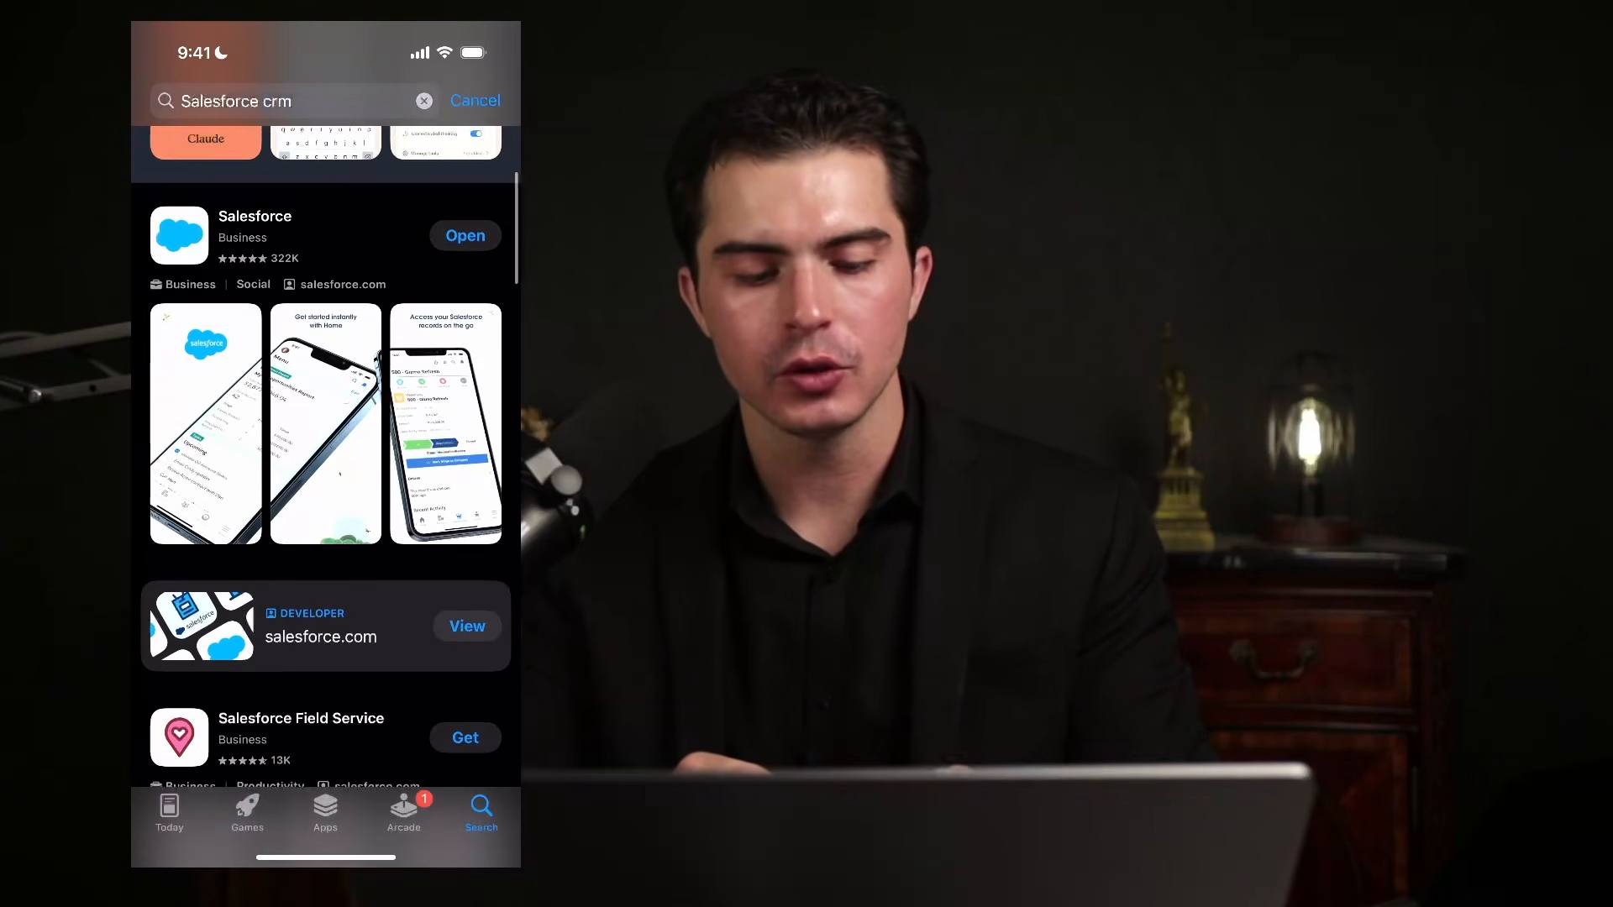
click(329, 498)
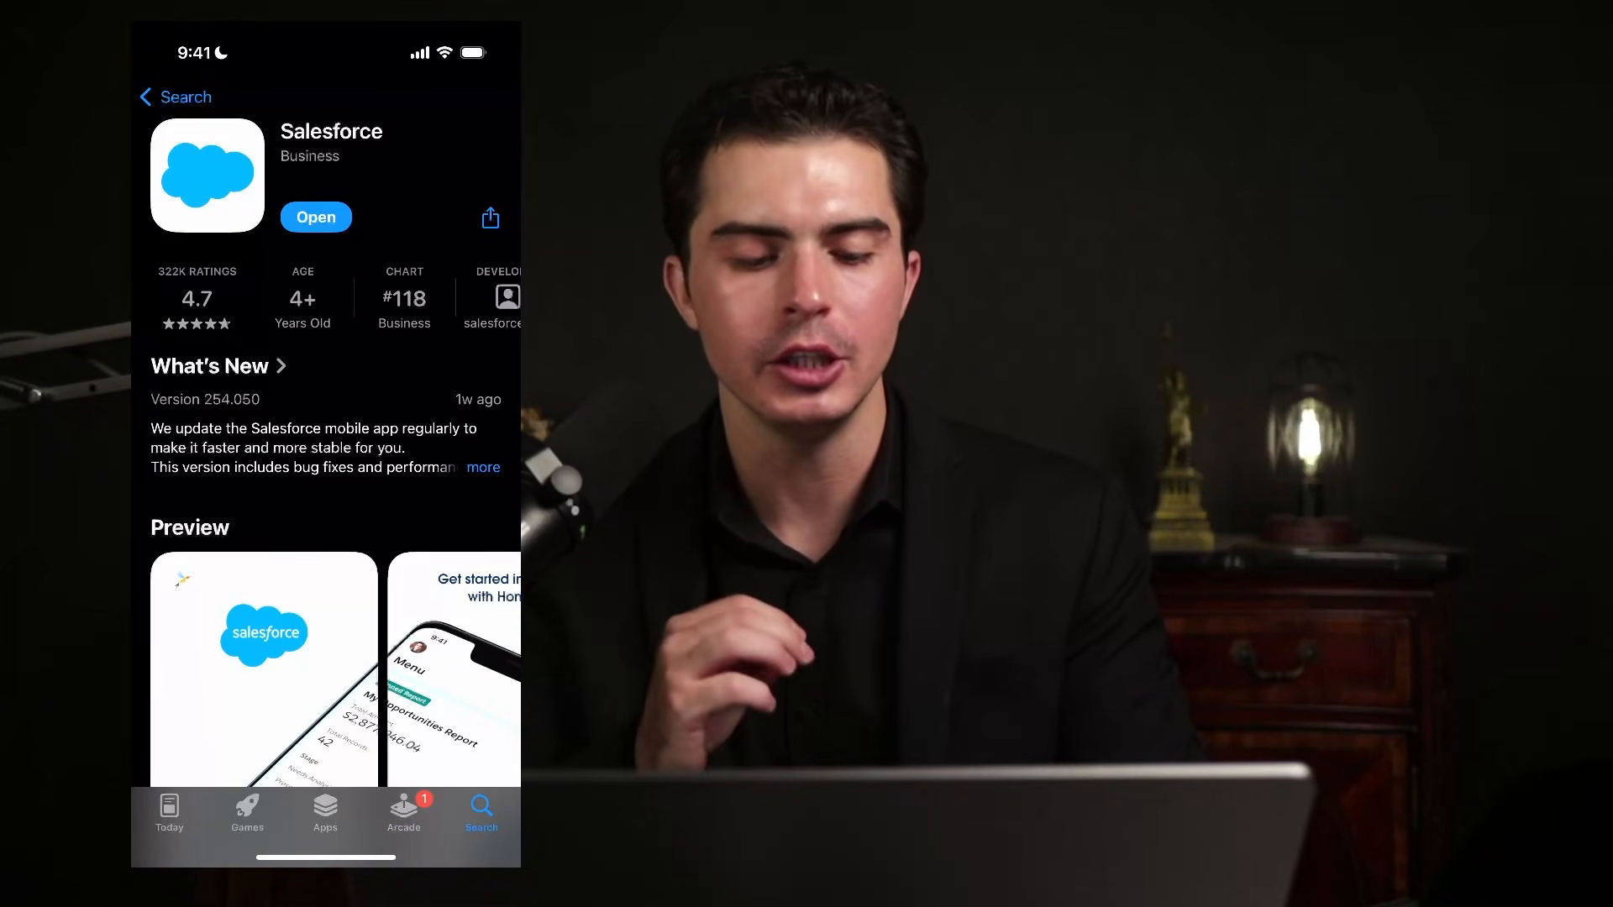
drag(326, 857, 326, 588)
Switch to the Salesforce app, view Leads, Contacts, Accounts and Opportunities, then open Menu.
click(260, 432)
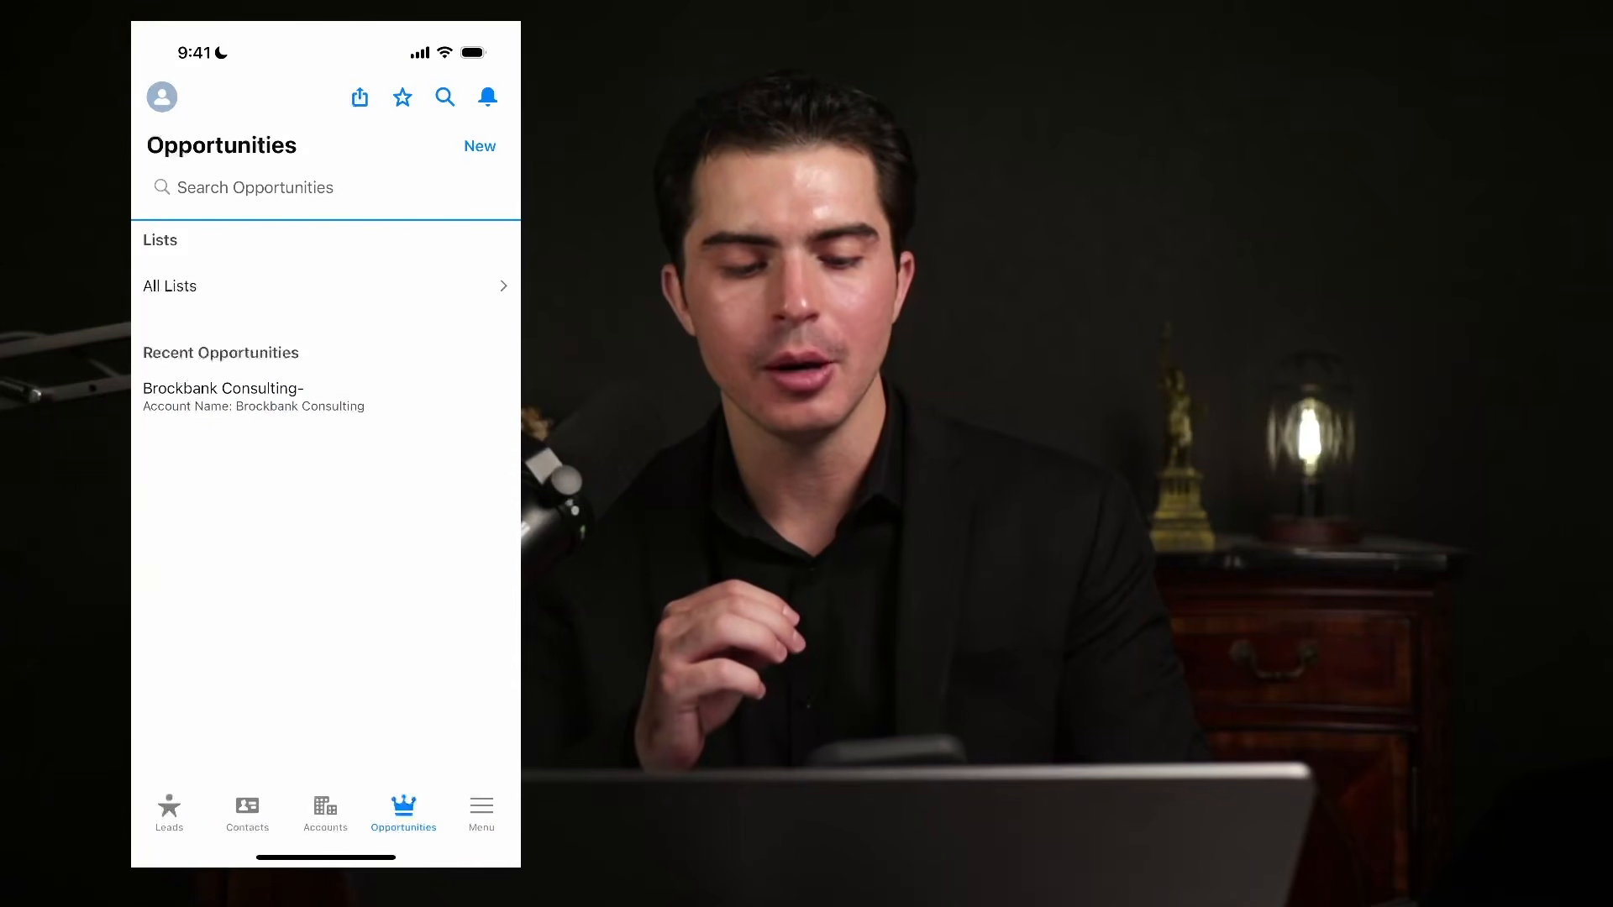
click(169, 813)
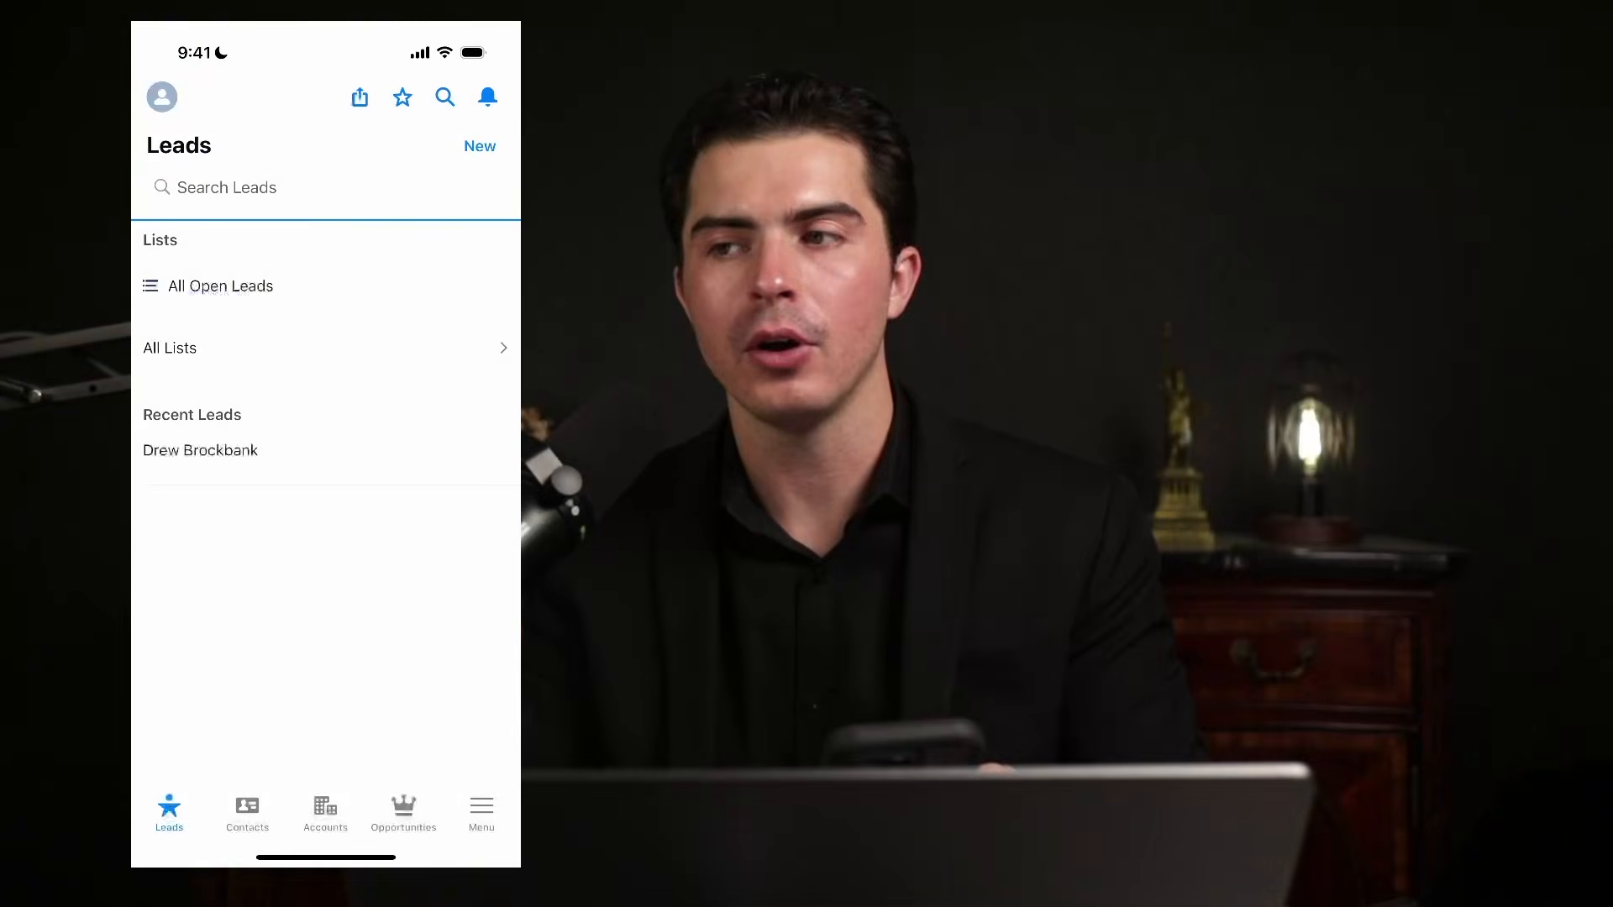
click(247, 813)
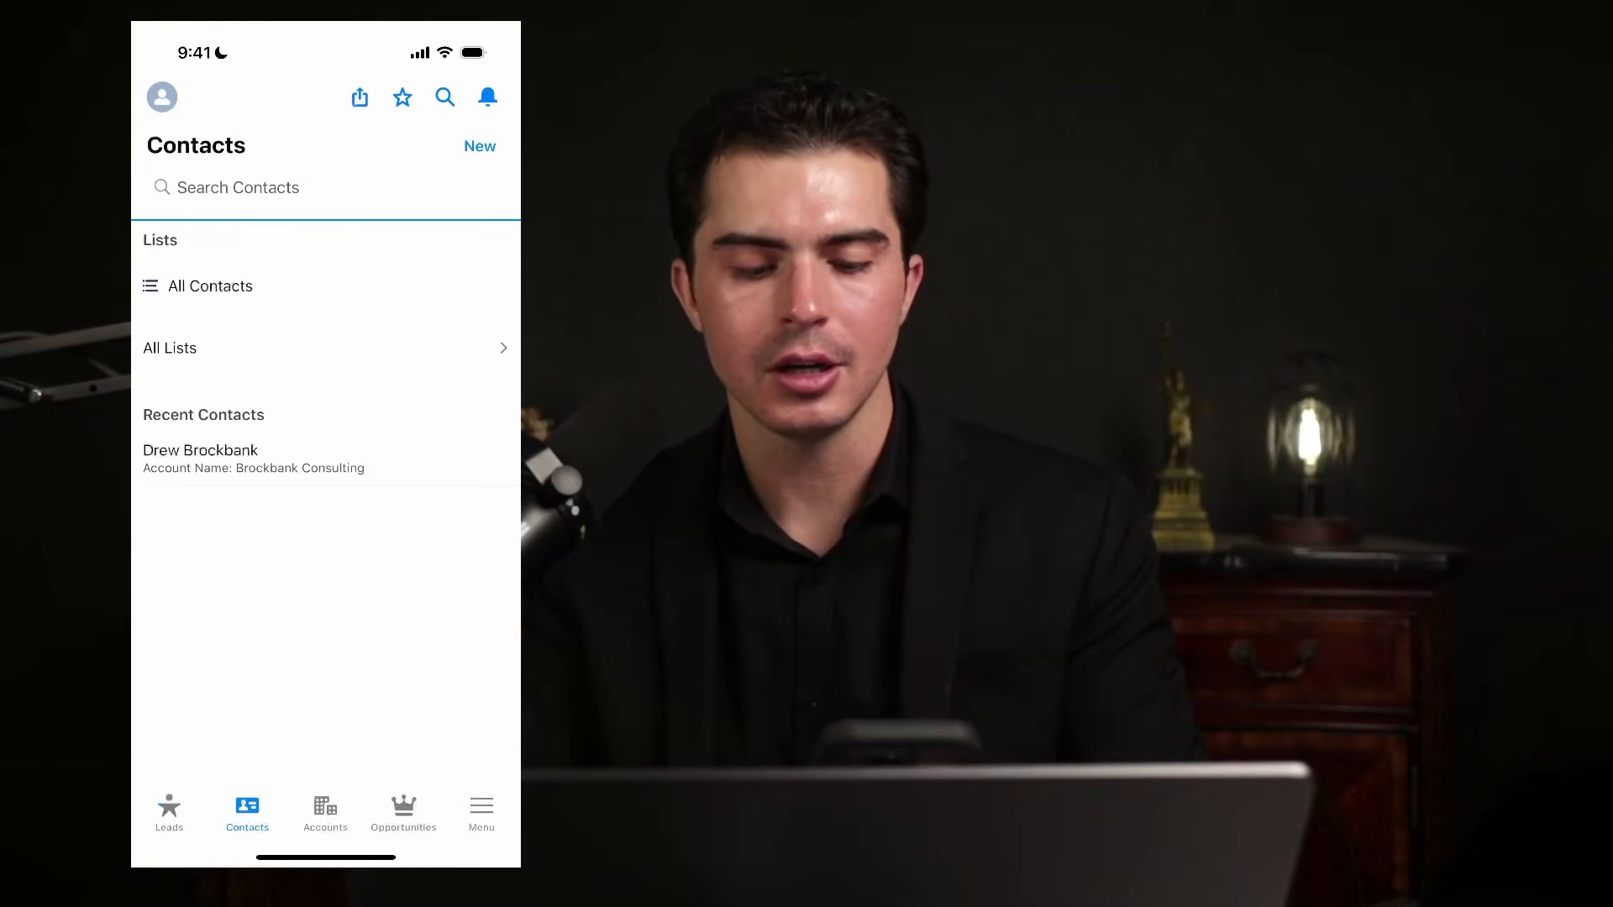
click(325, 813)
click(404, 813)
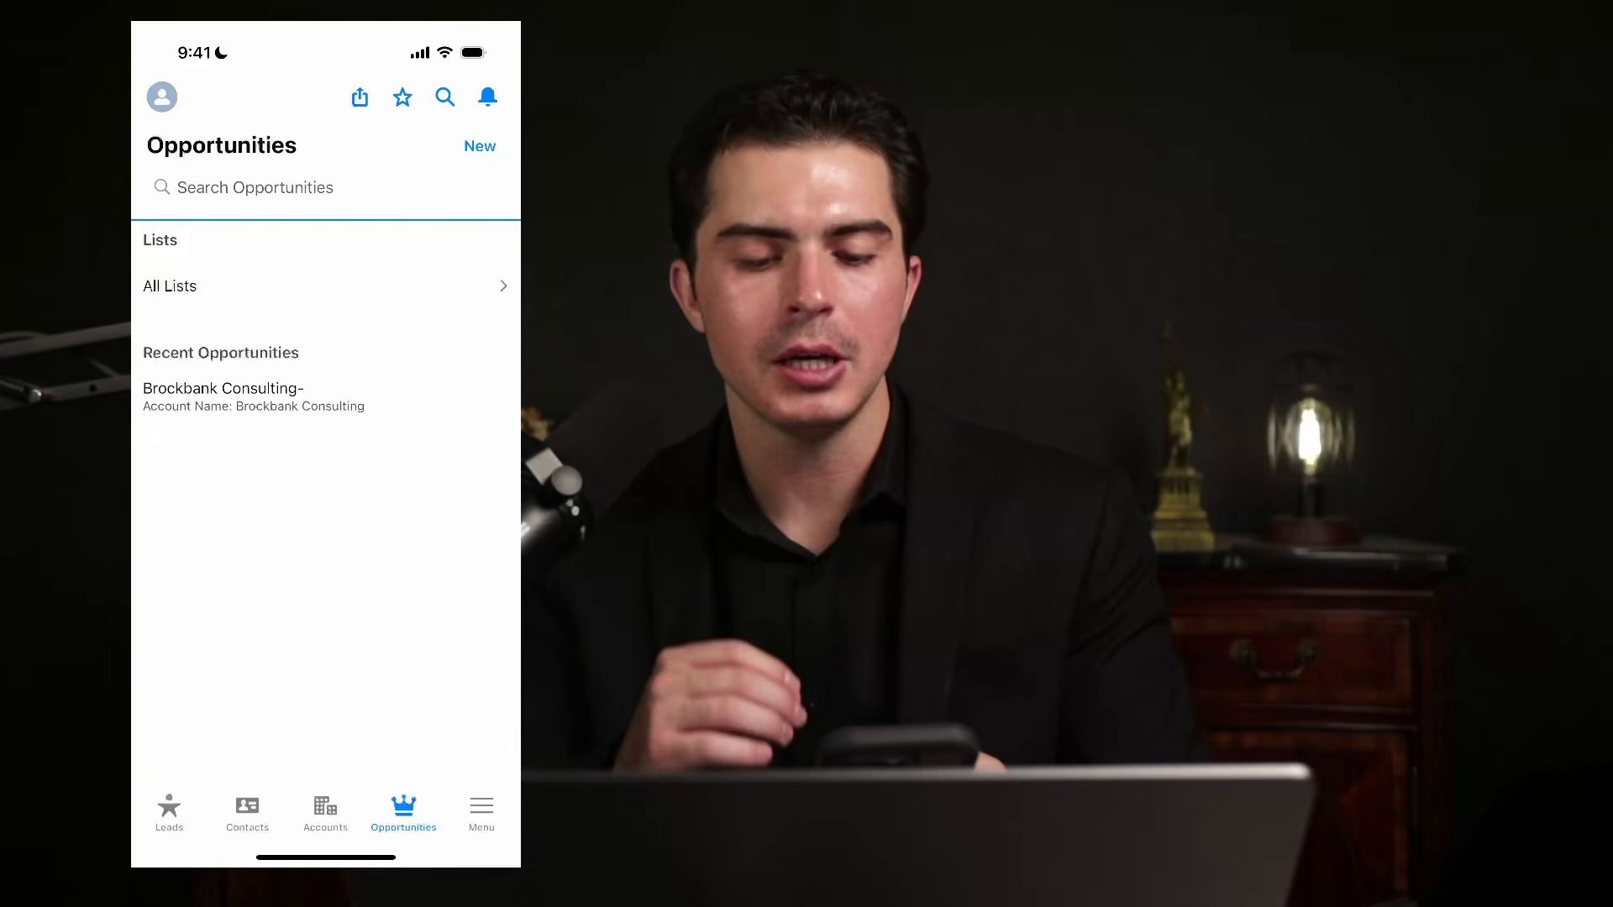
click(481, 813)
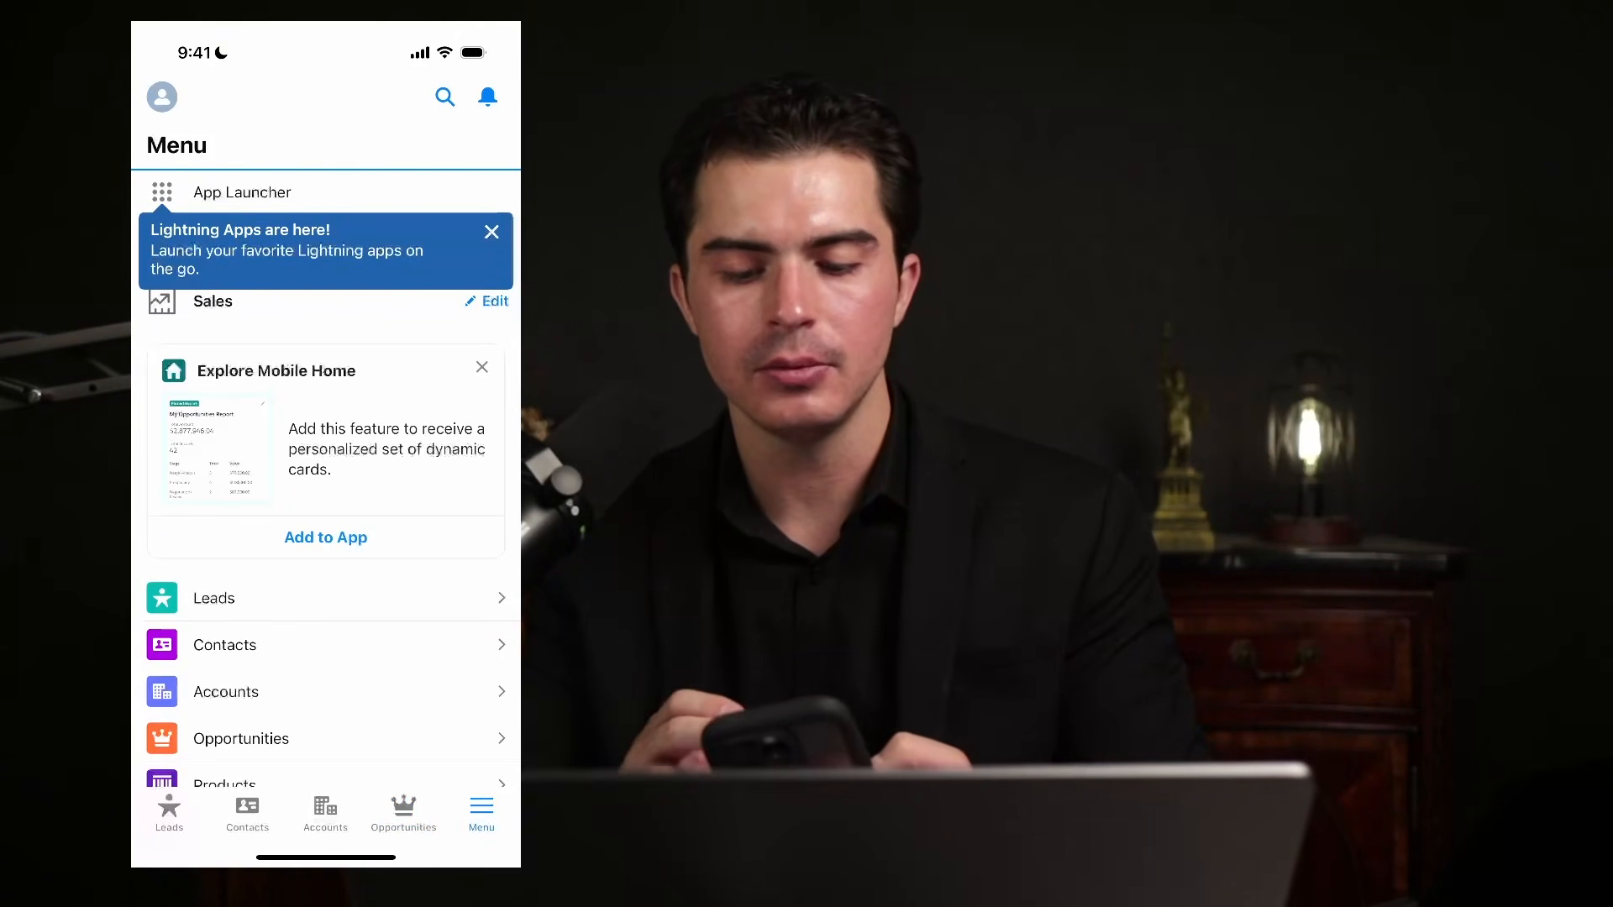
Add Mobile Home to the Sales app from its Explore card and show the new Home tab.
click(242, 192)
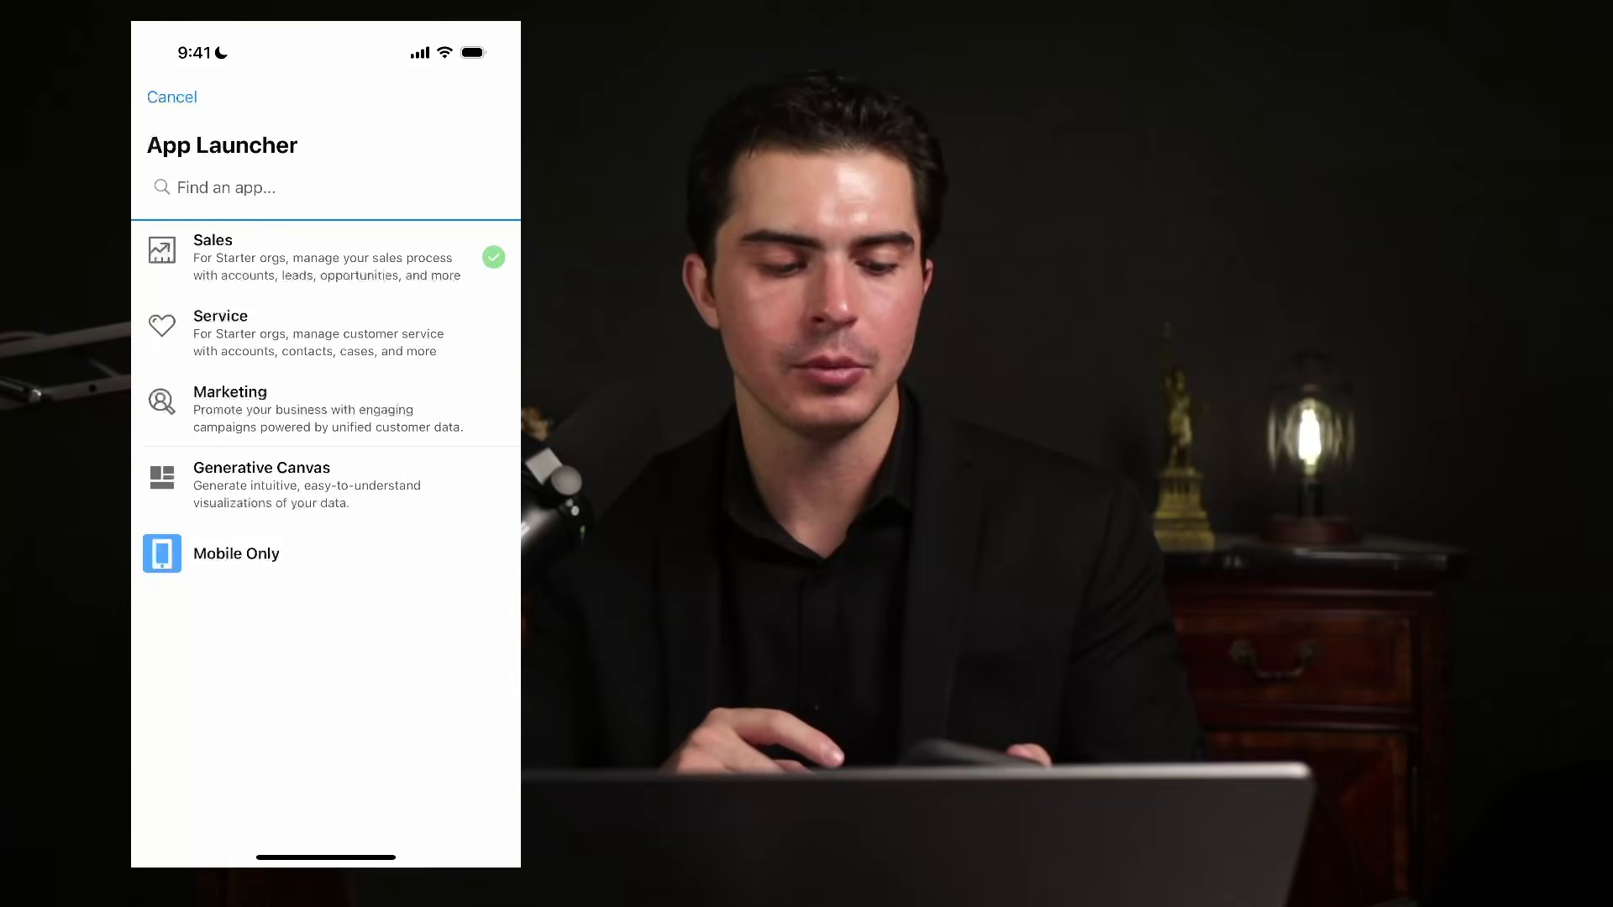
scroll(326, 479, down, 2)
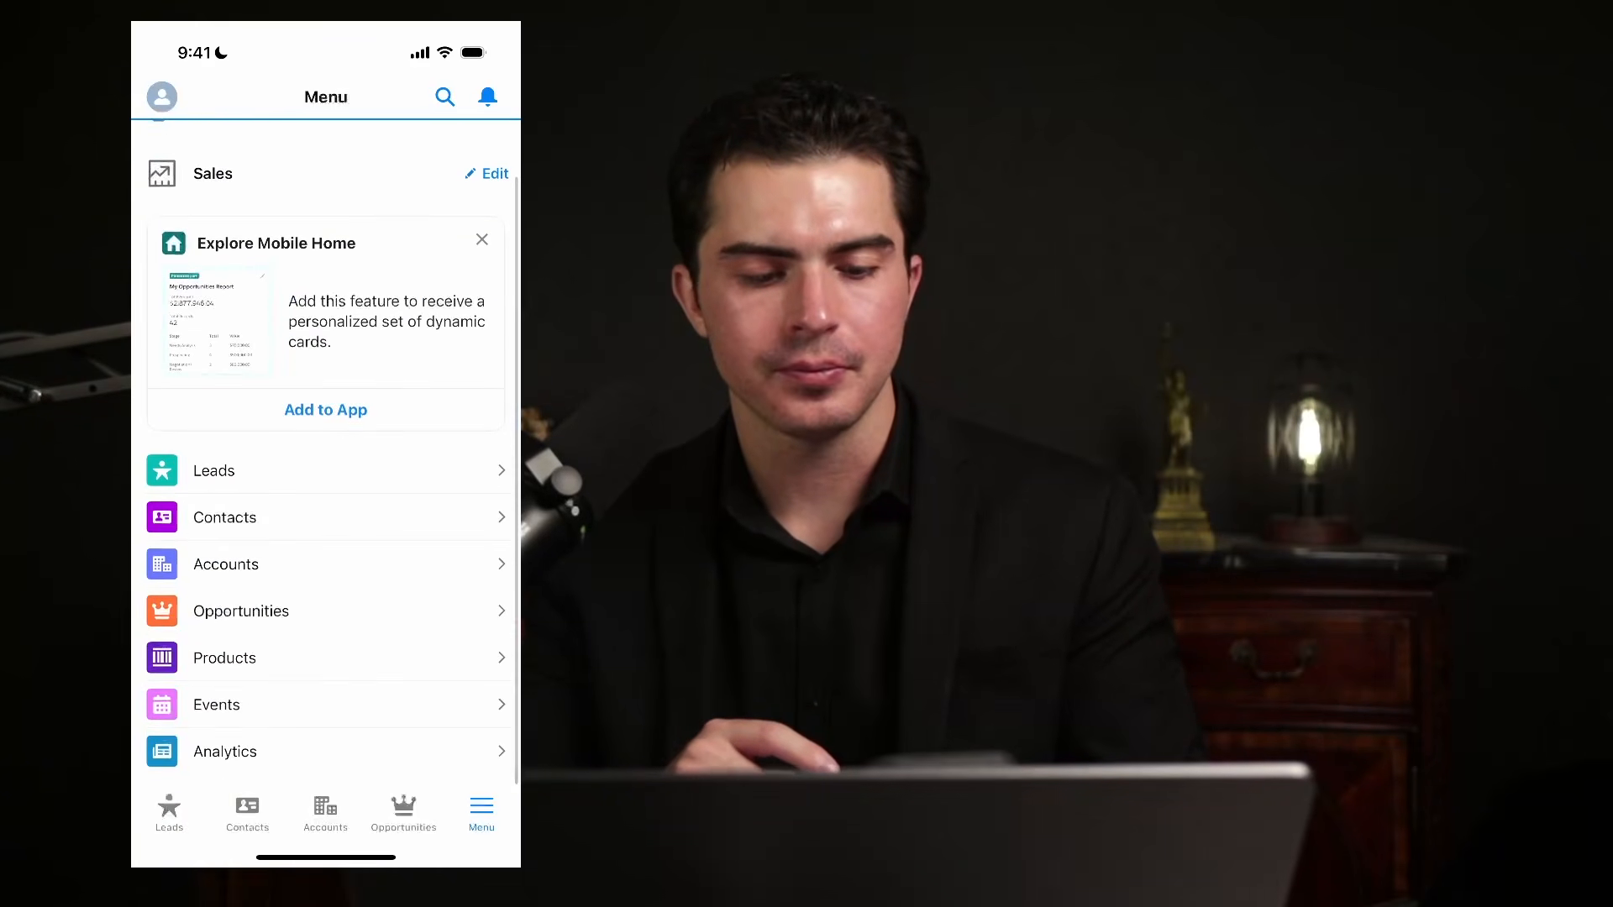
scroll(326, 479, up, 1)
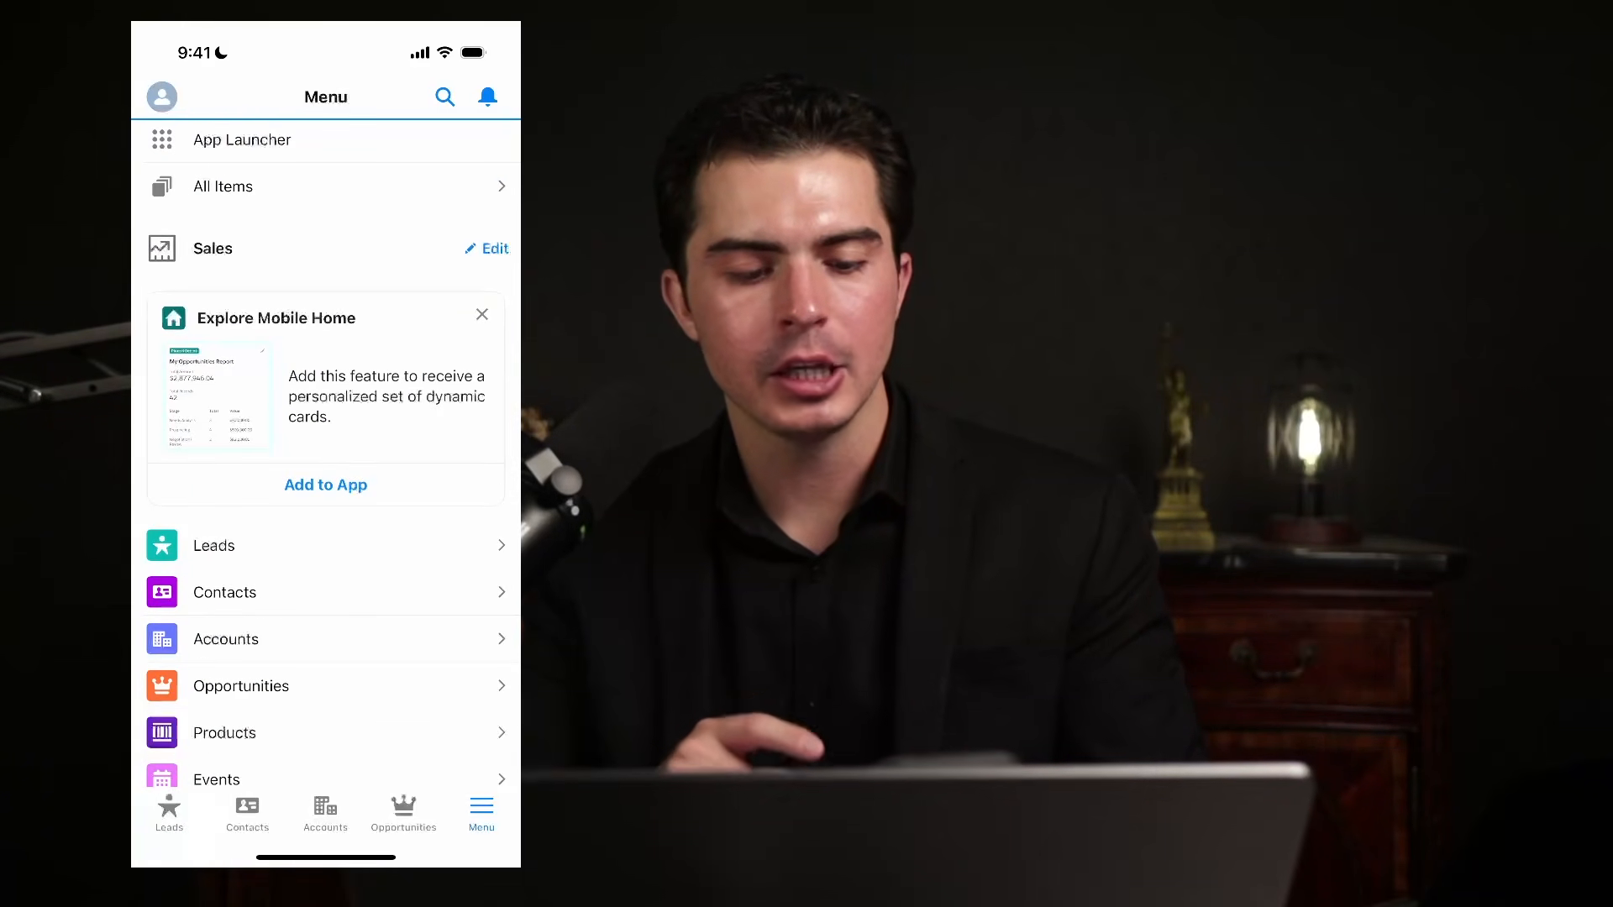
click(326, 485)
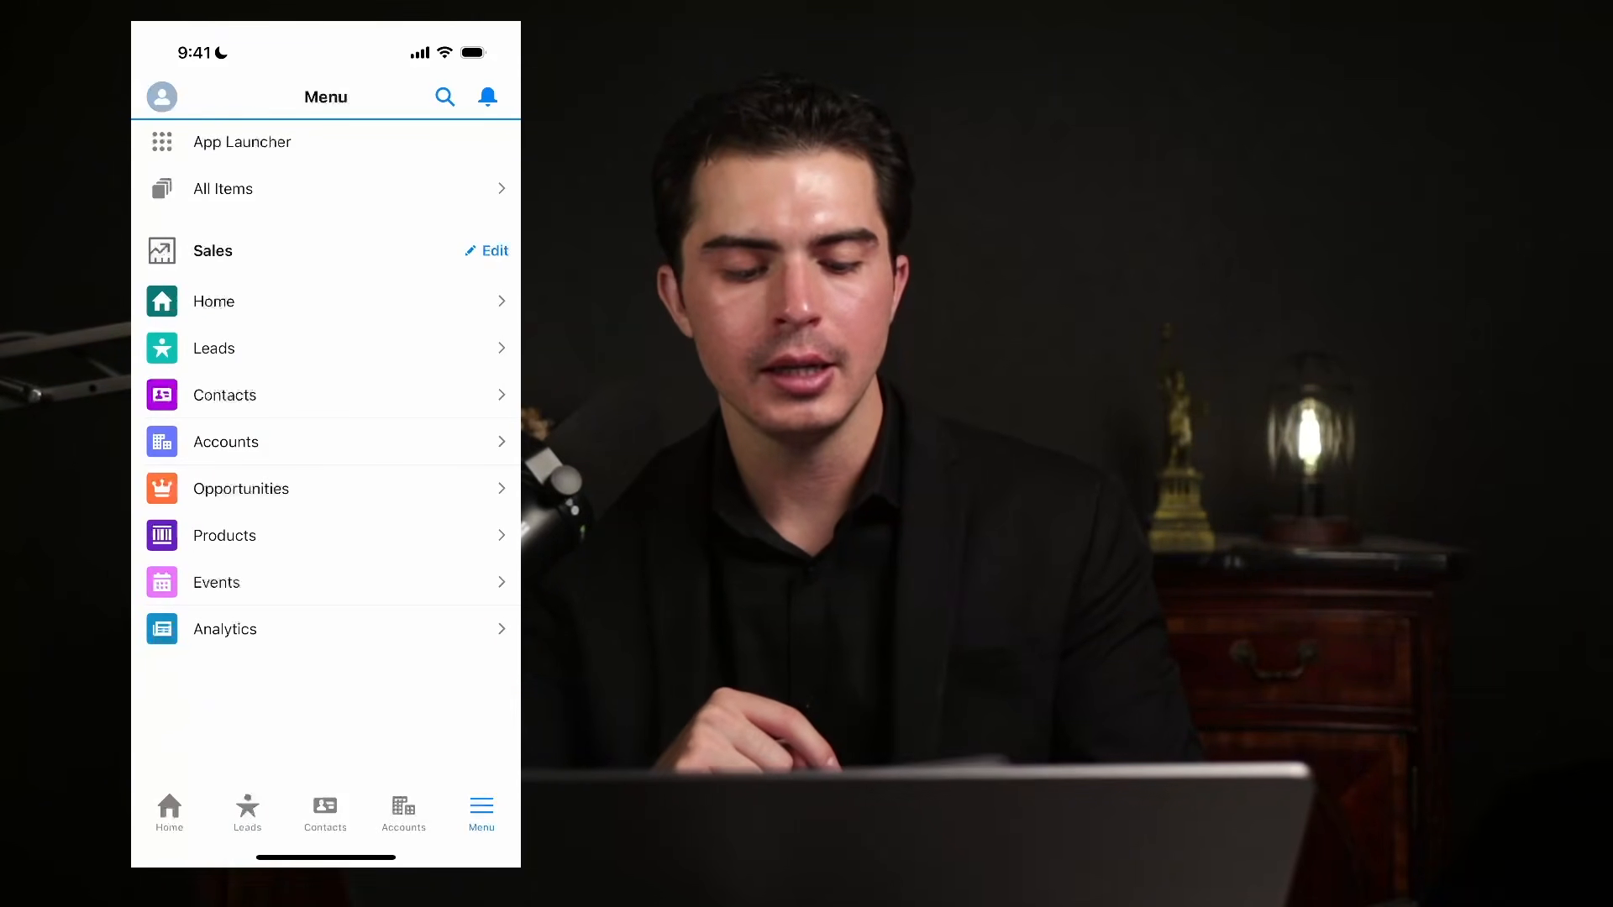
click(169, 811)
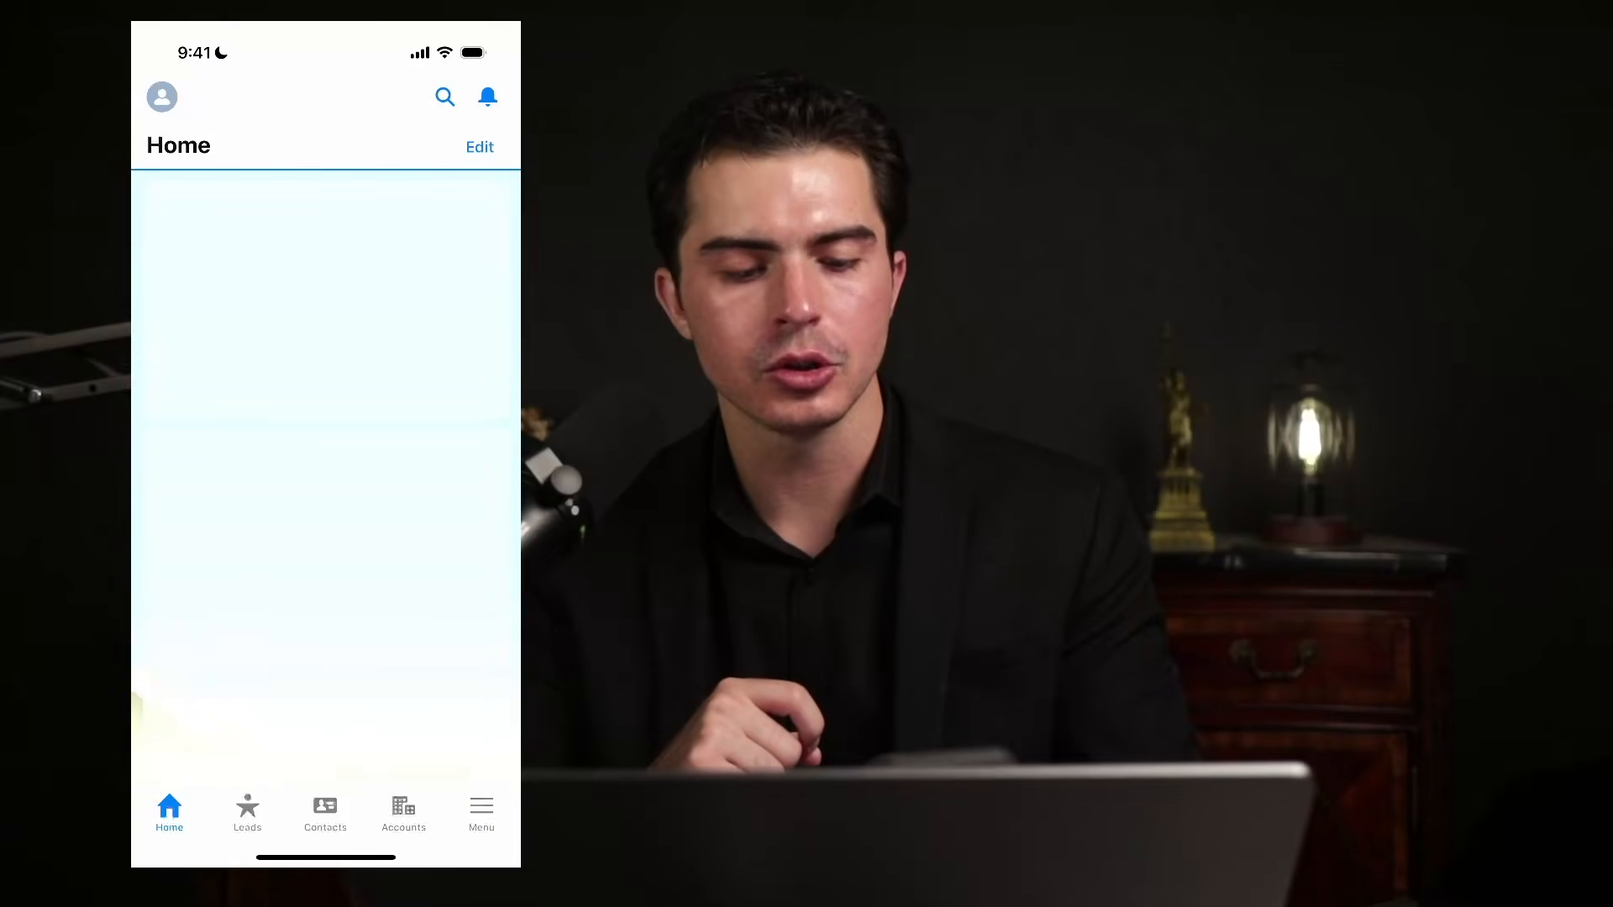
Scroll the Home cards and open the most recent user record, then return Home.
scroll(326, 504, down, 2)
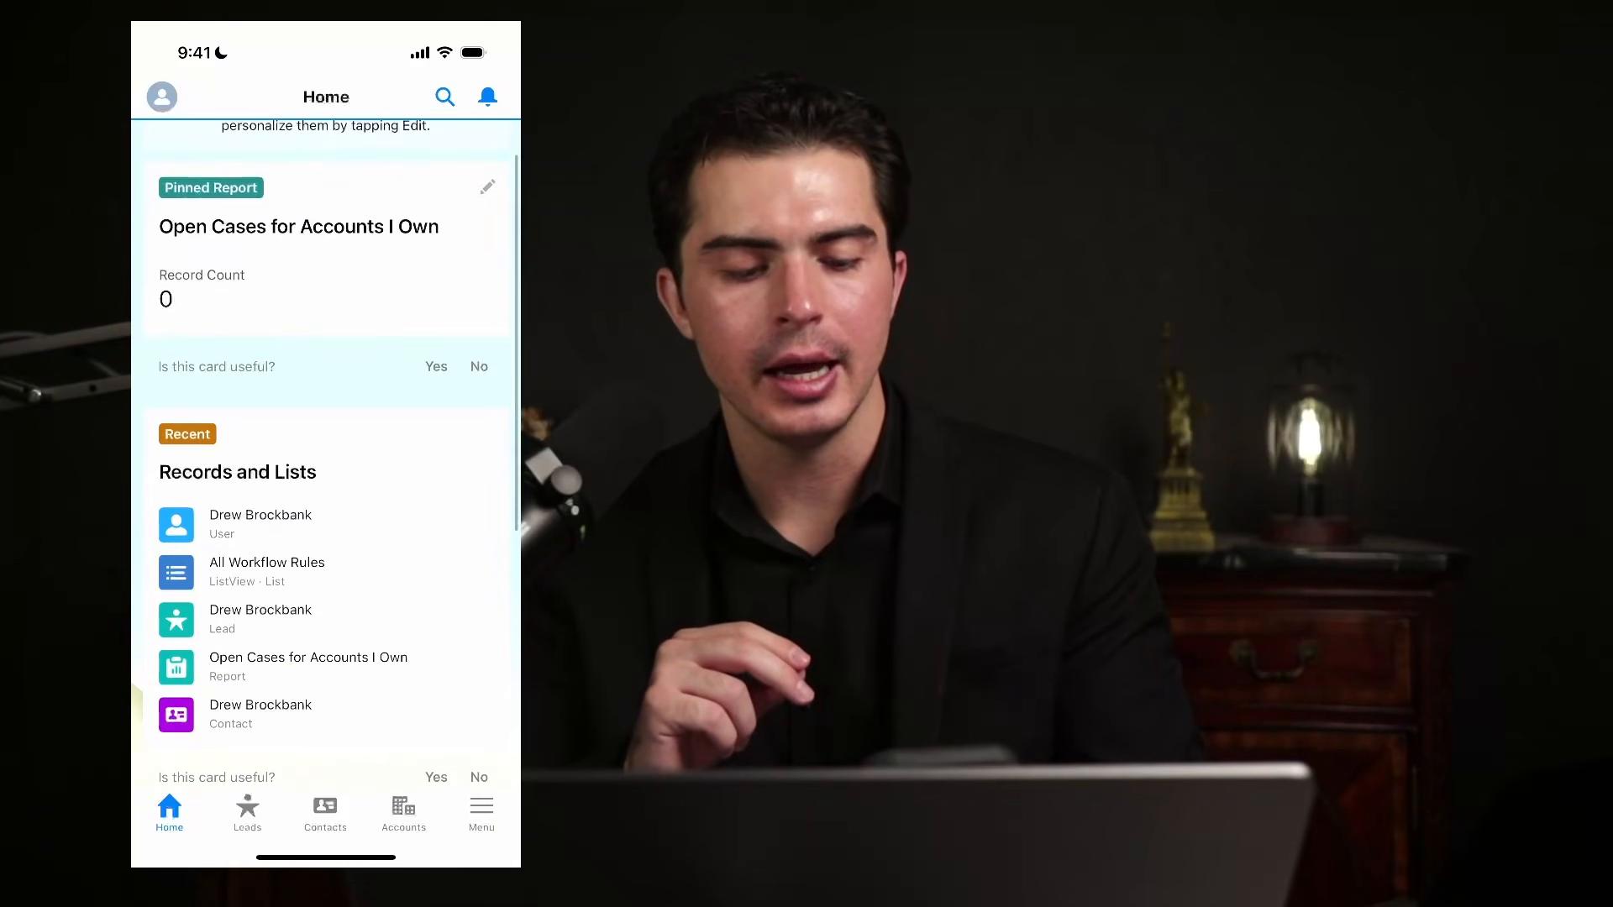
scroll(326, 504, up, 2)
scroll(326, 504, down, 10)
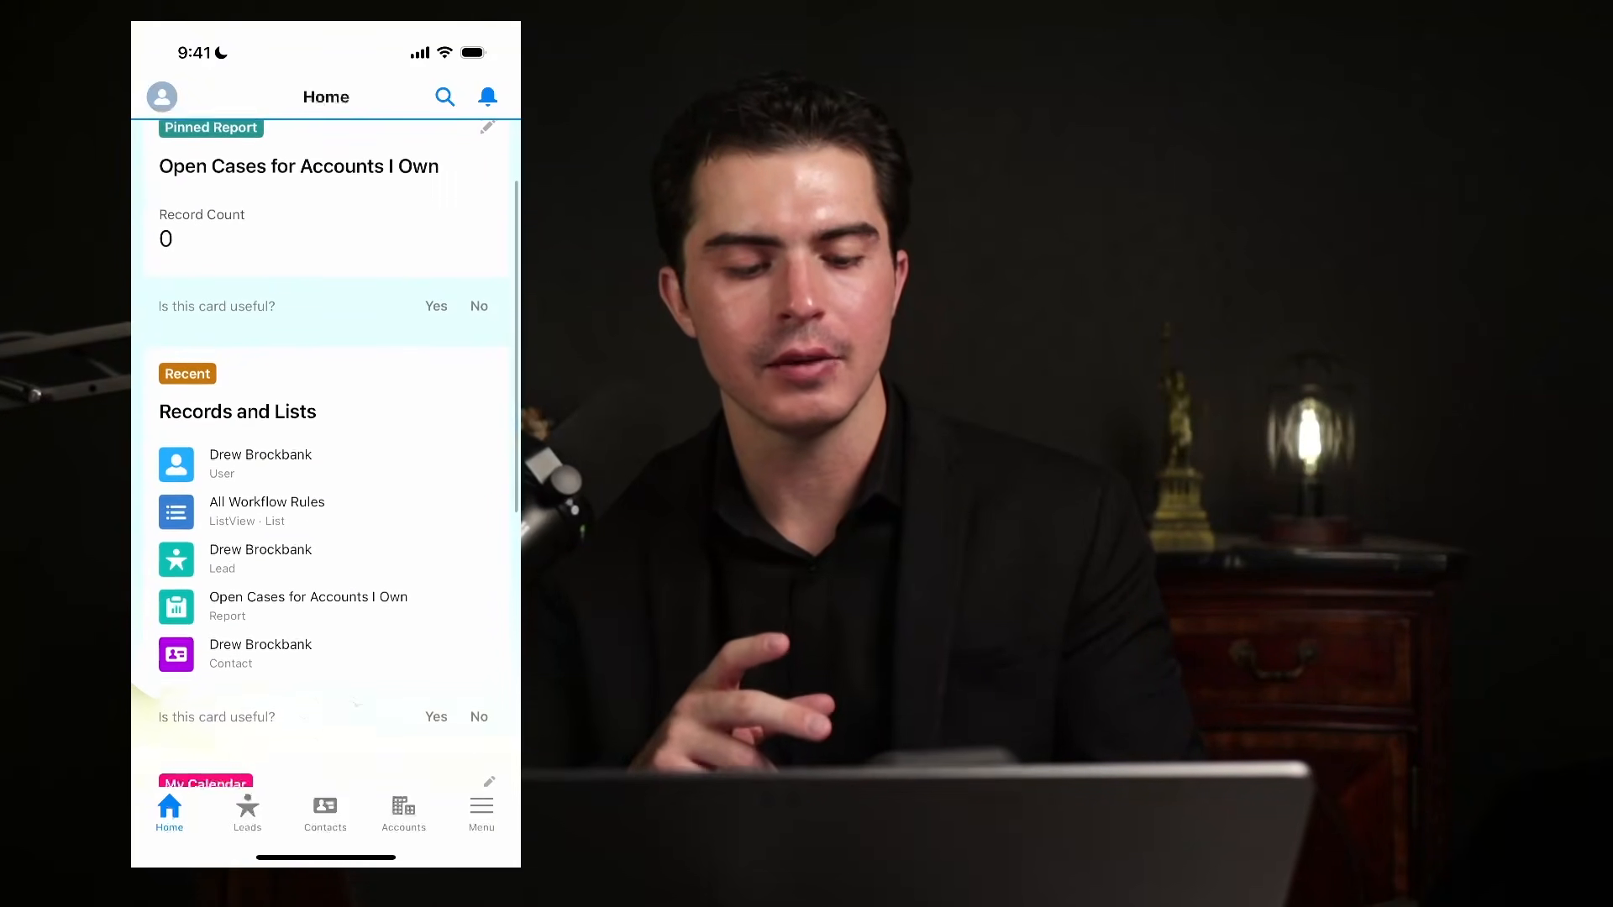
scroll(326, 504, down, 2)
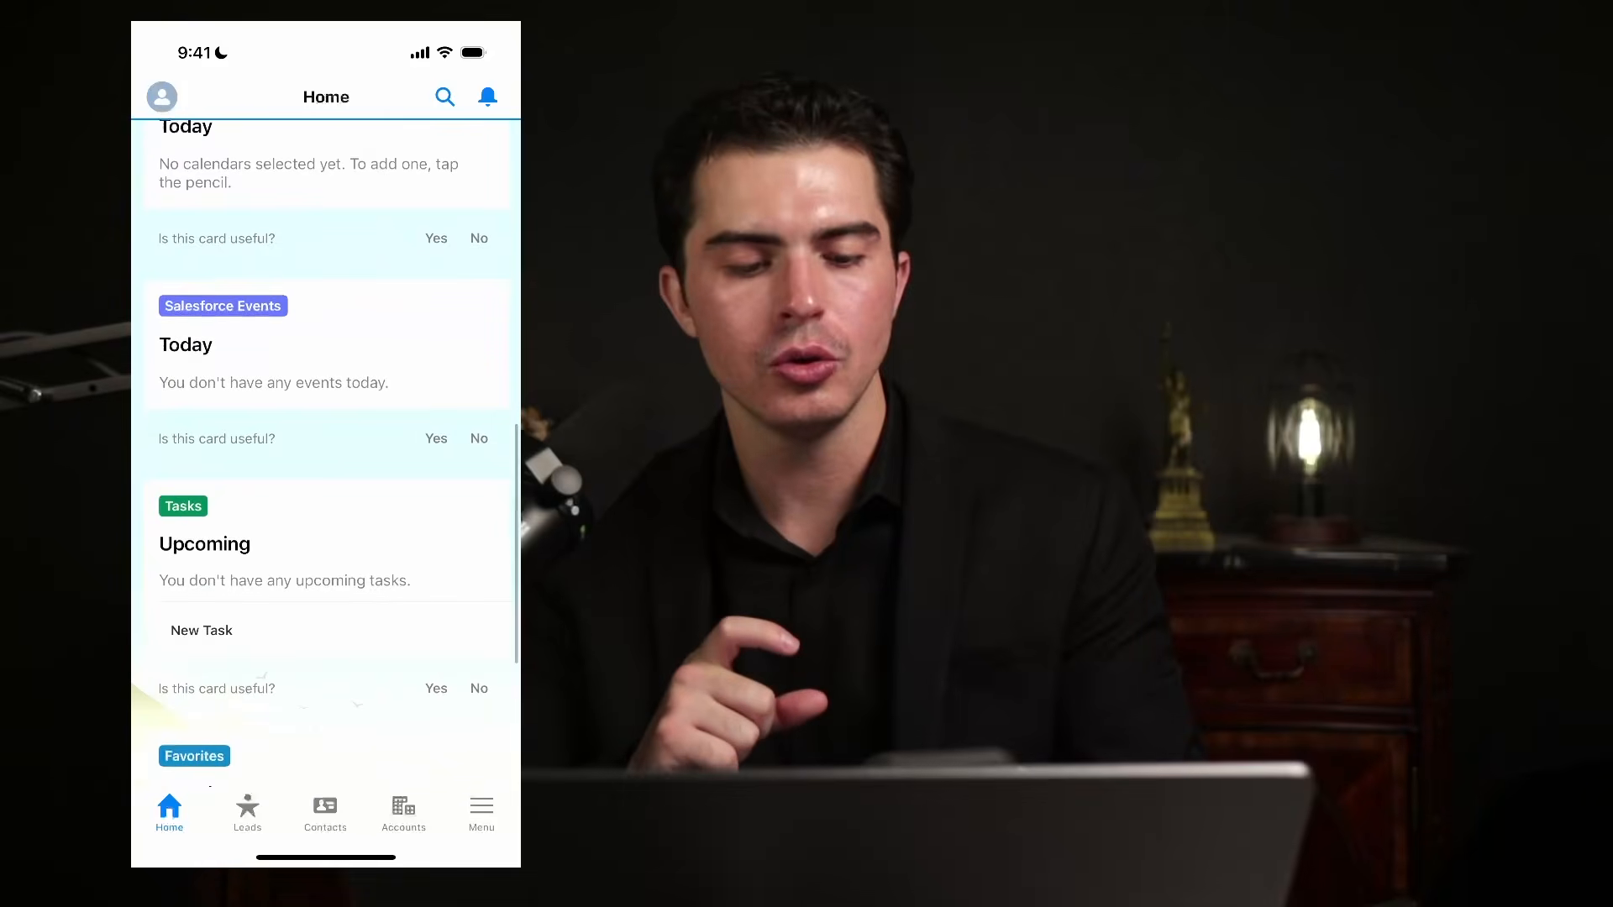
scroll(326, 504, up, 12)
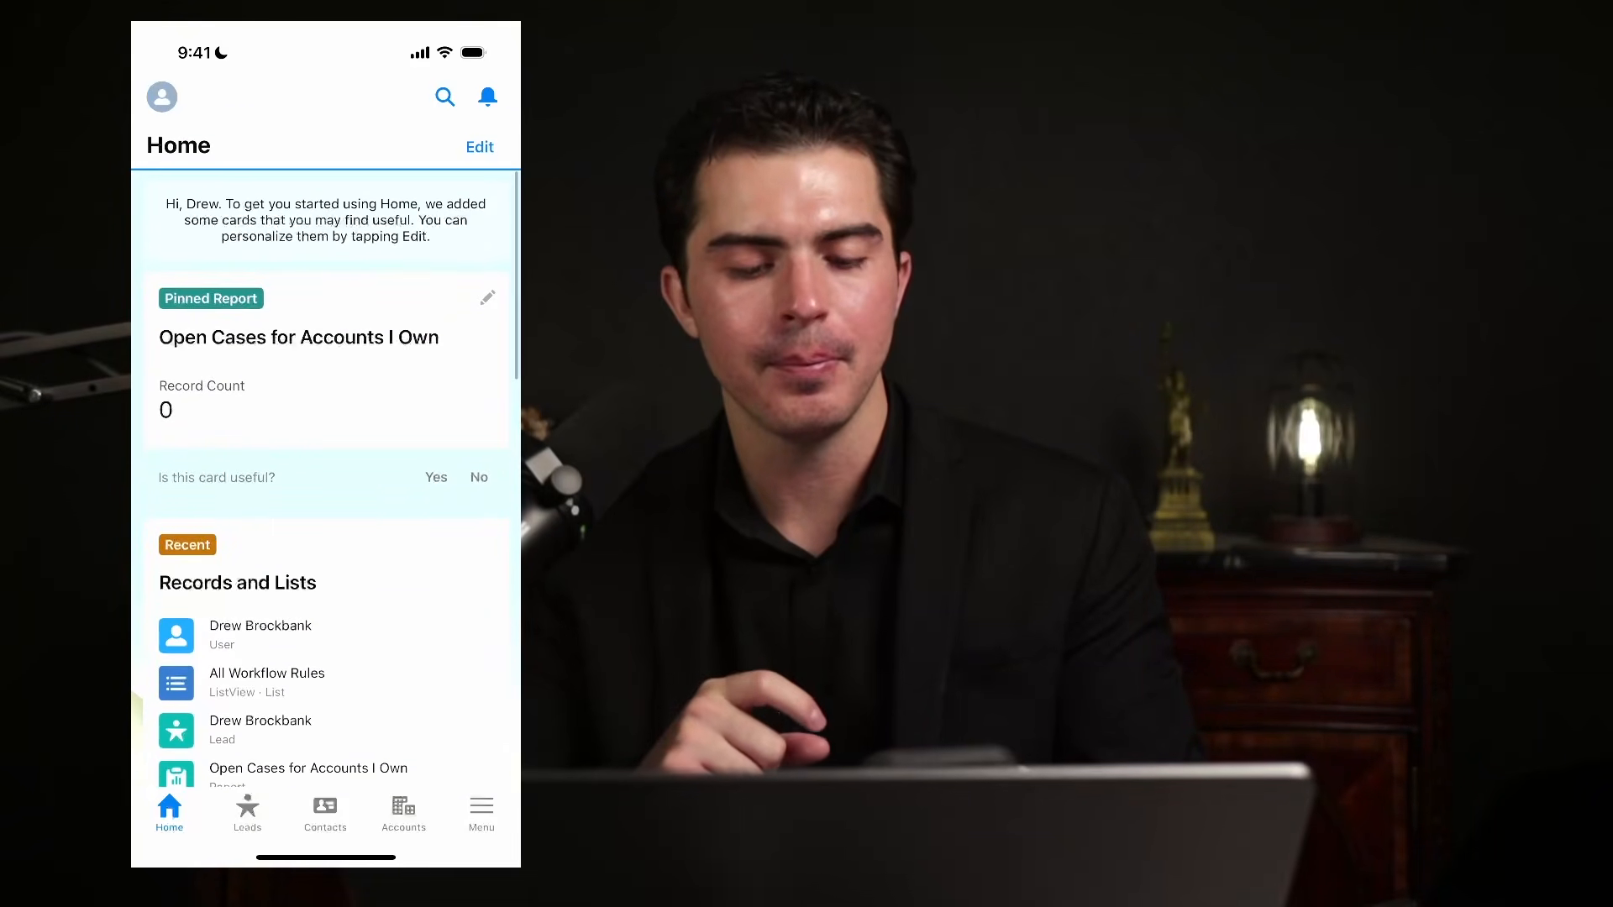
scroll(326, 504, down, 5)
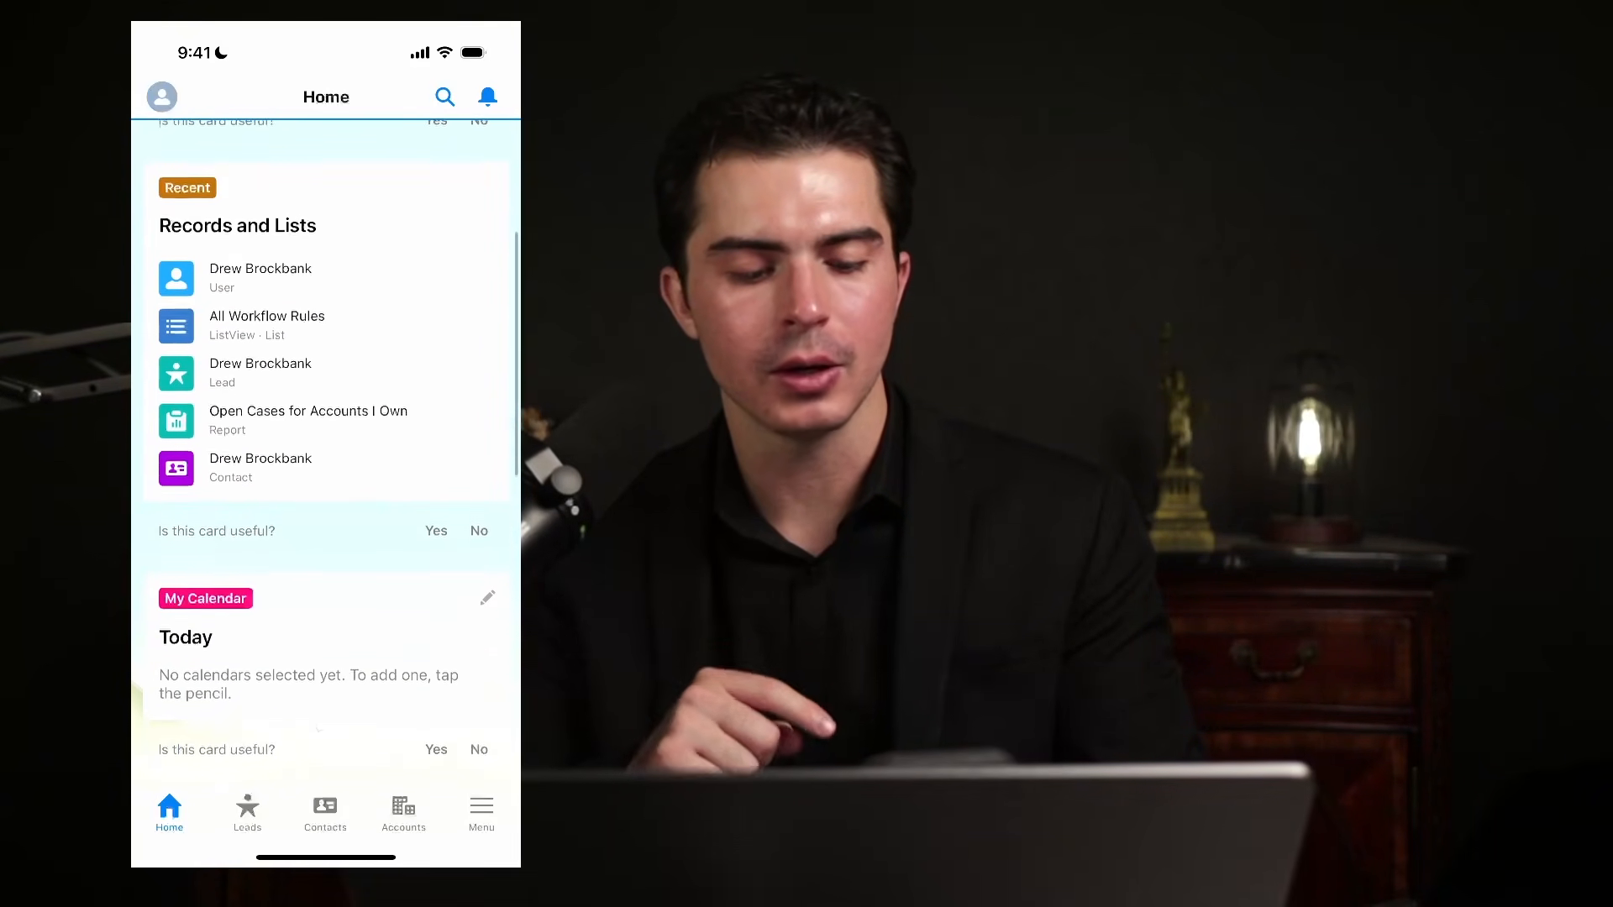
scroll(326, 505, up, 1)
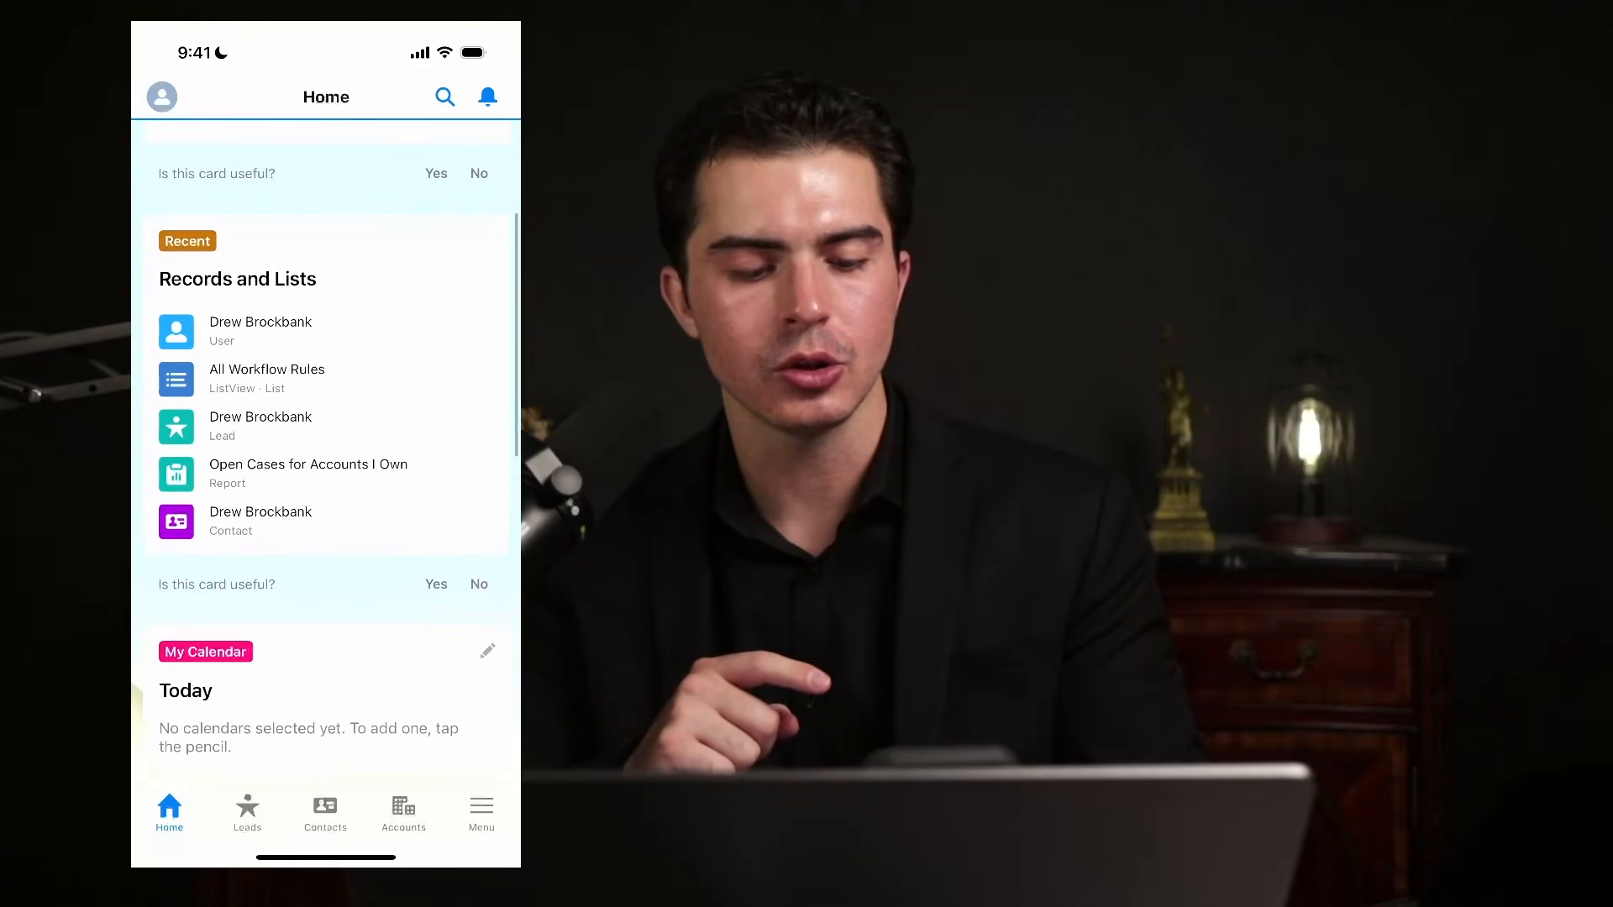
click(261, 426)
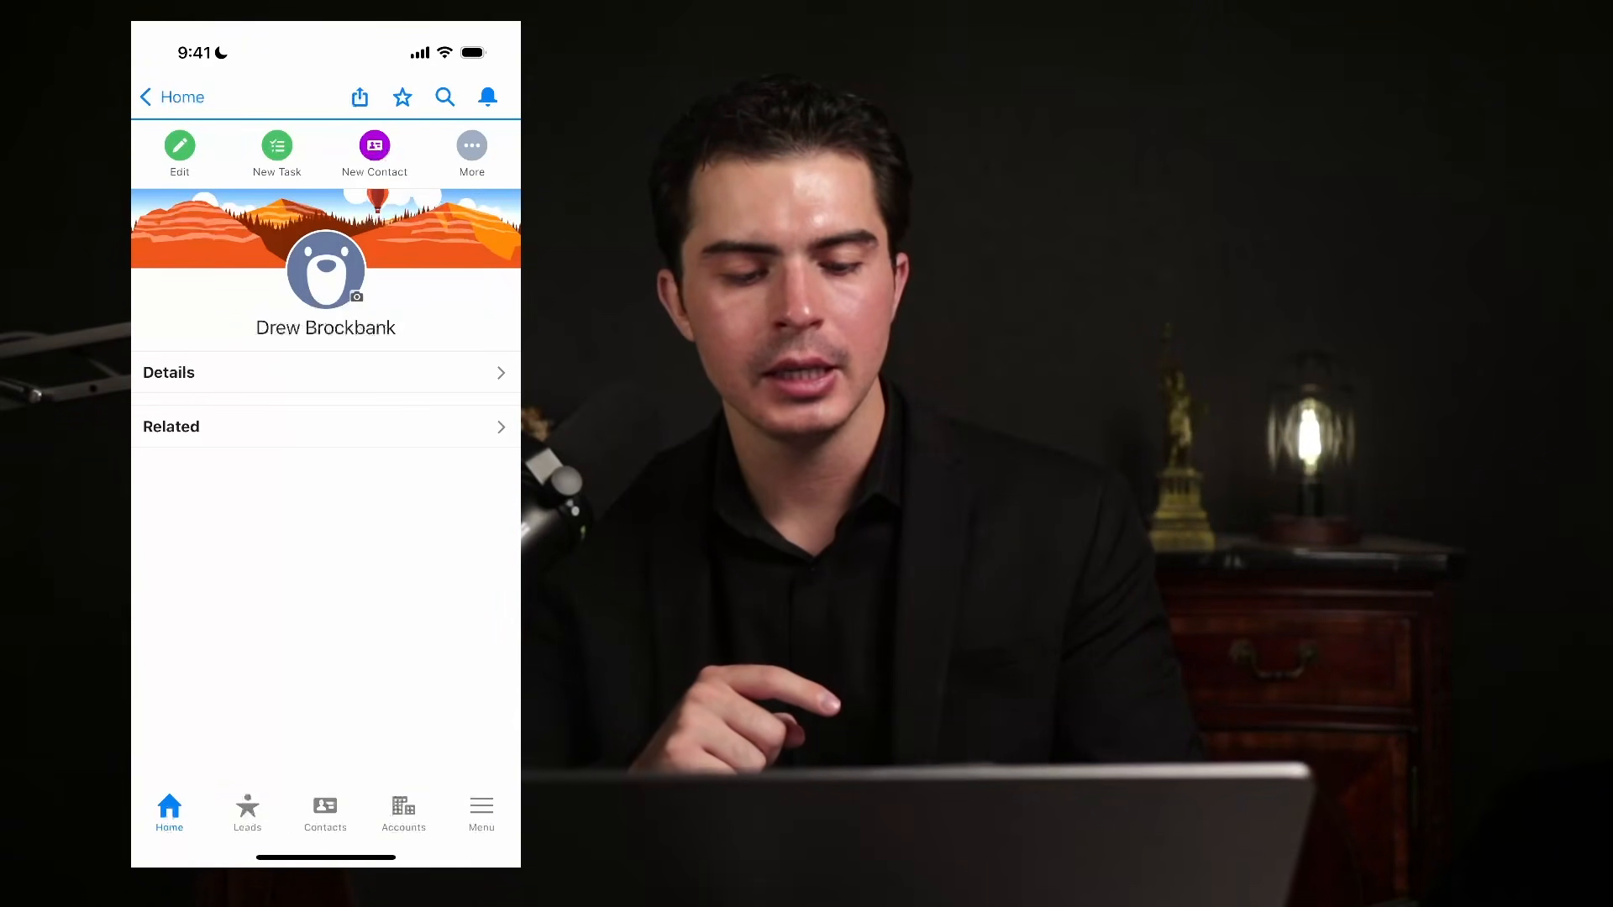
click(172, 97)
Open the All Workflow Rules recent list, go back after its error, and scroll Home.
scroll(326, 504, down, 1)
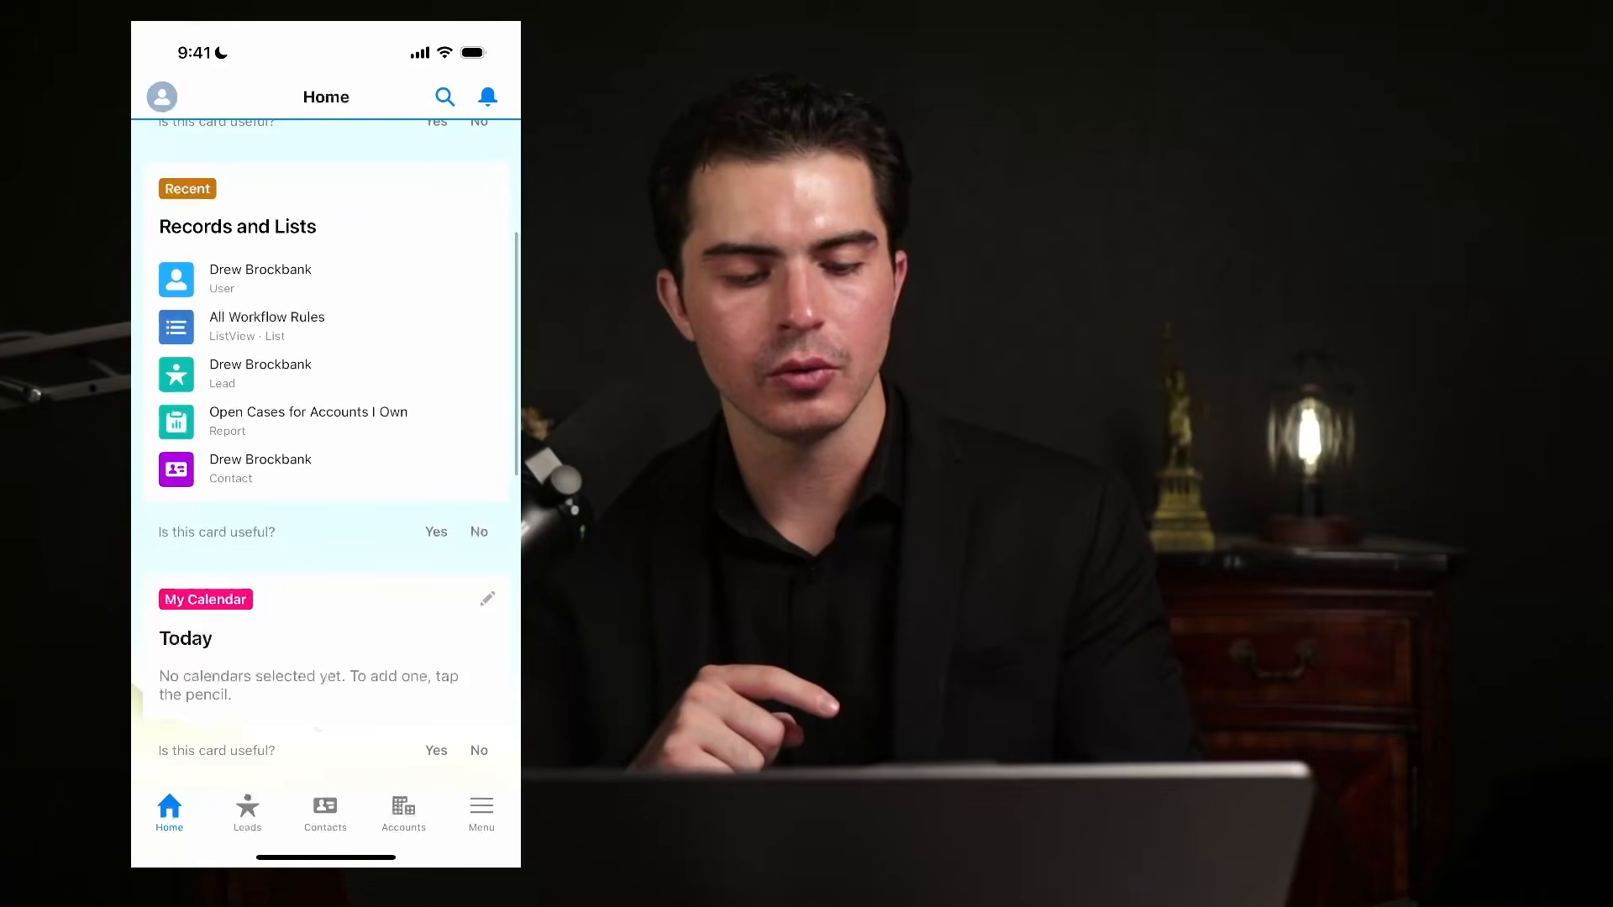
click(307, 421)
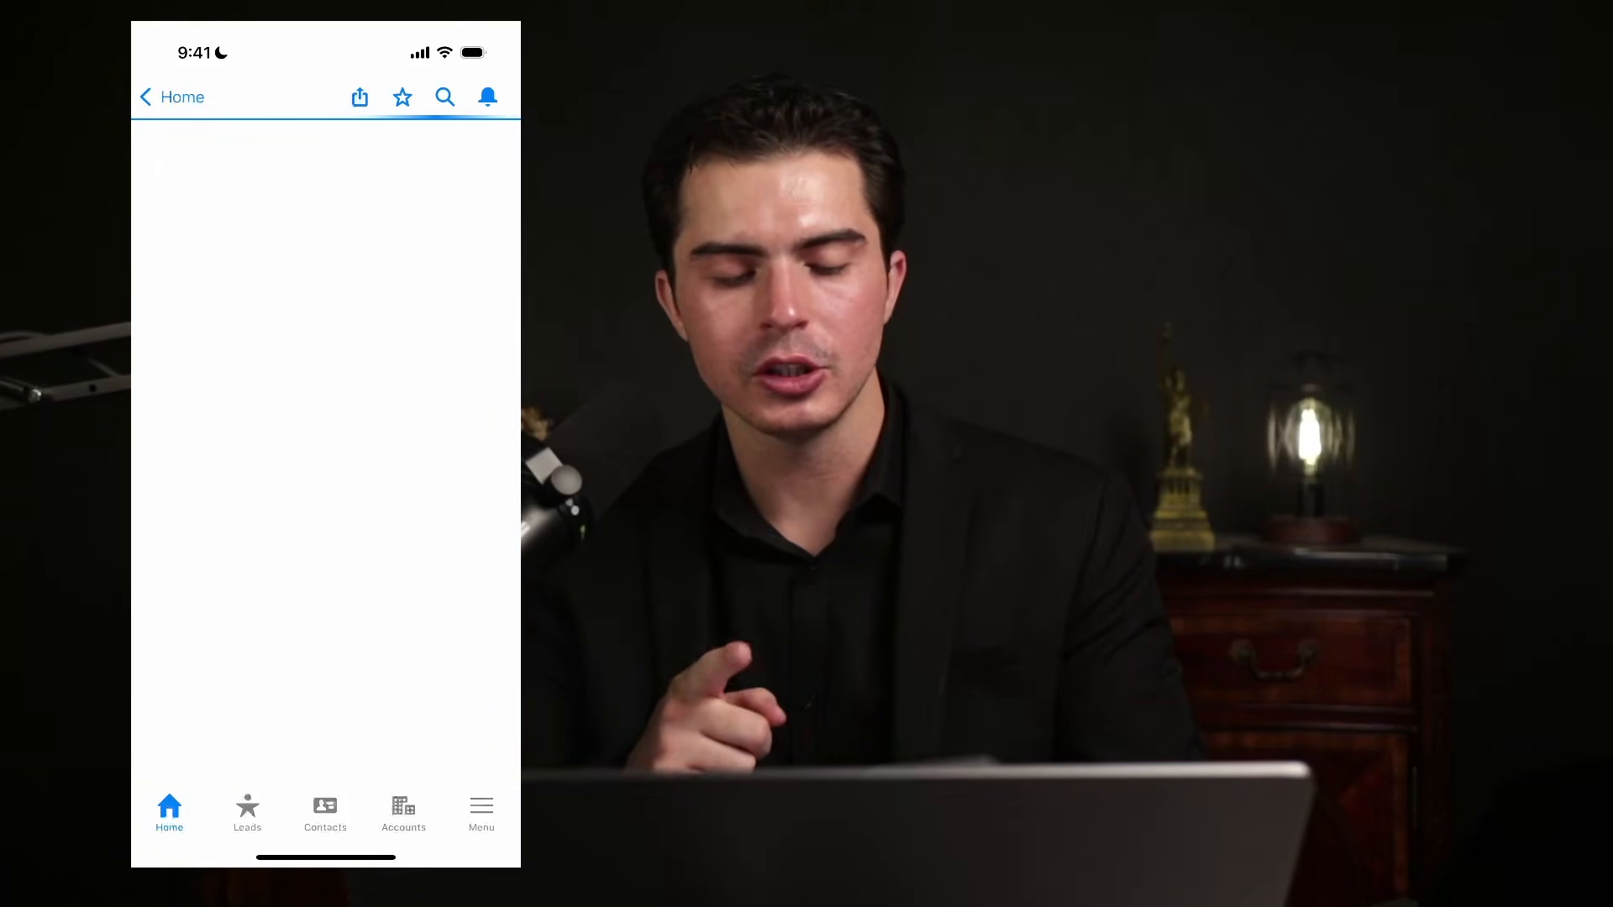
click(173, 98)
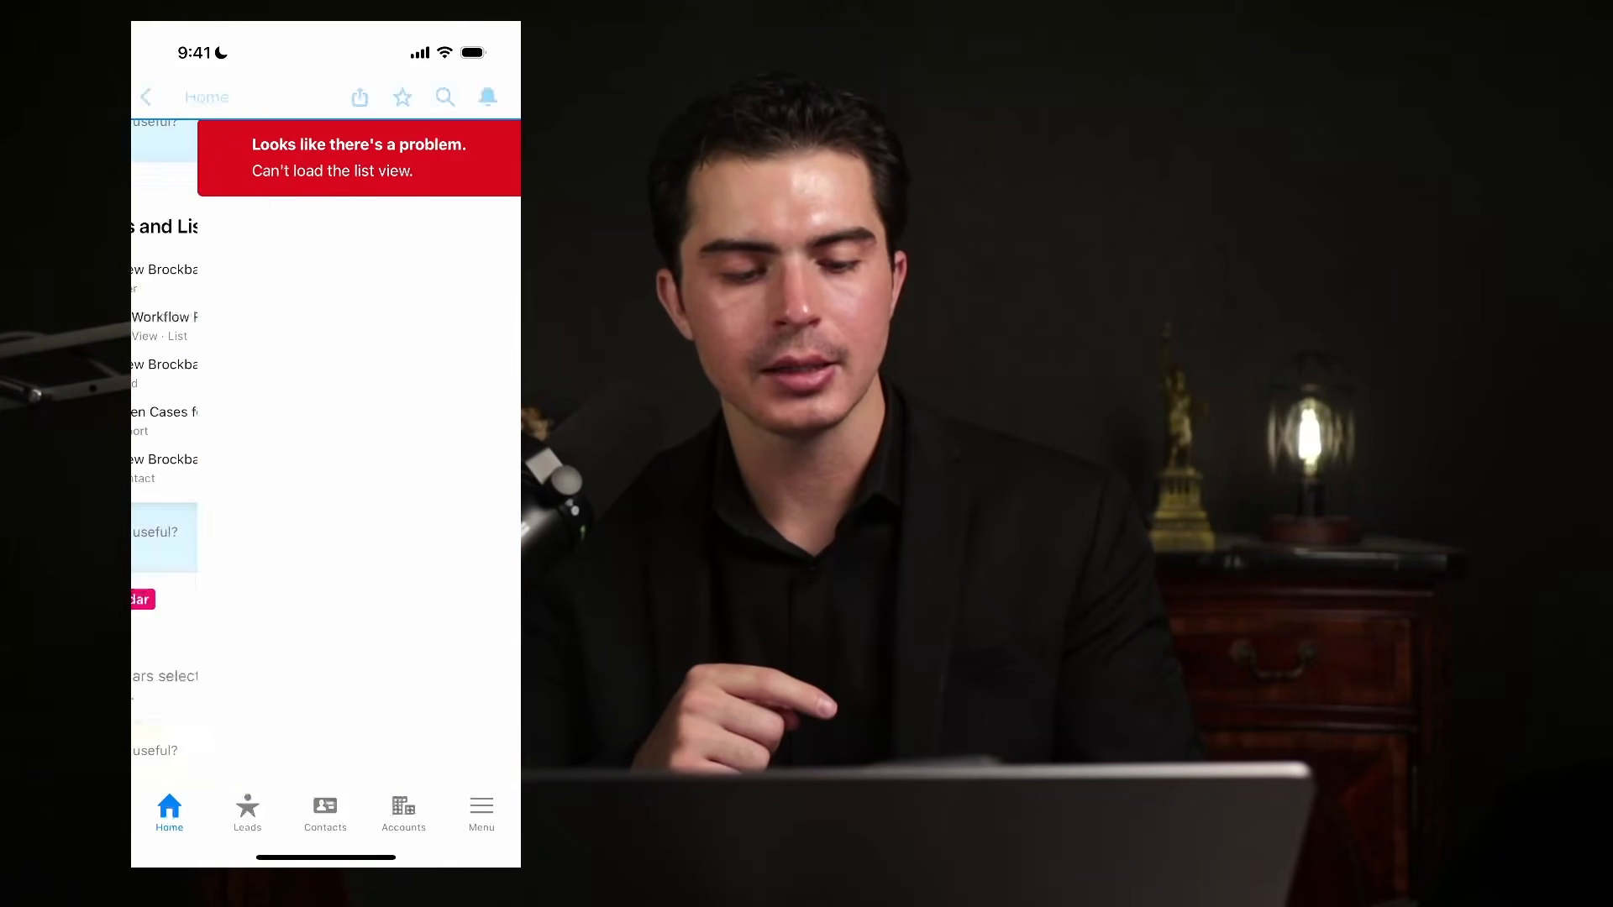
scroll(326, 504, down, 3)
scroll(326, 504, down, 2)
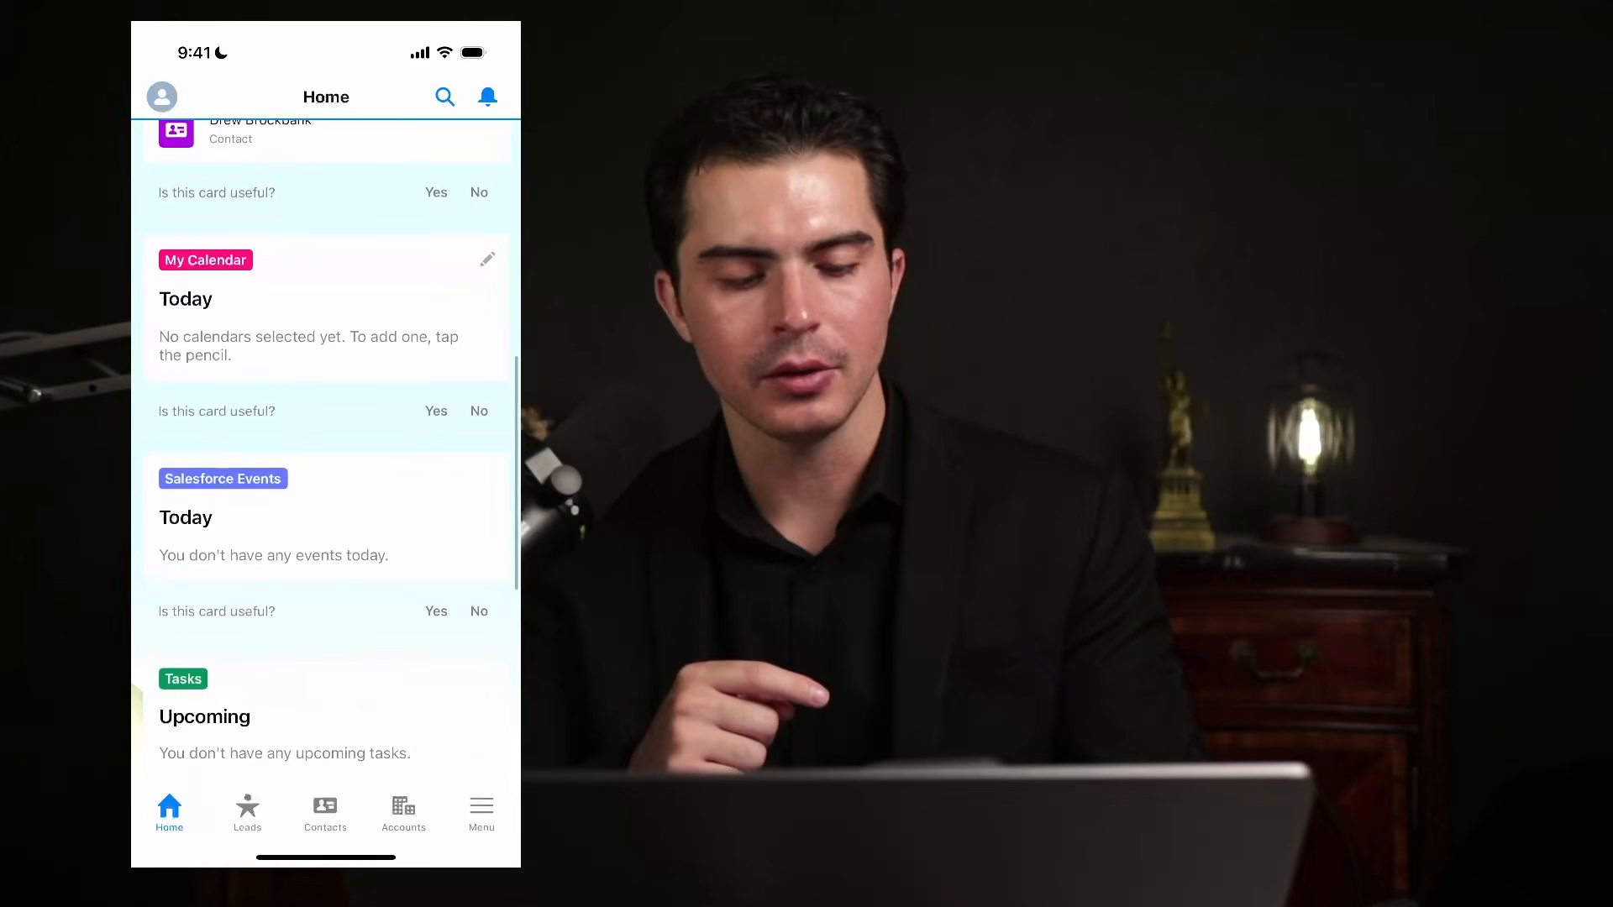
scroll(326, 504, down, 3)
scroll(326, 454, down, 5)
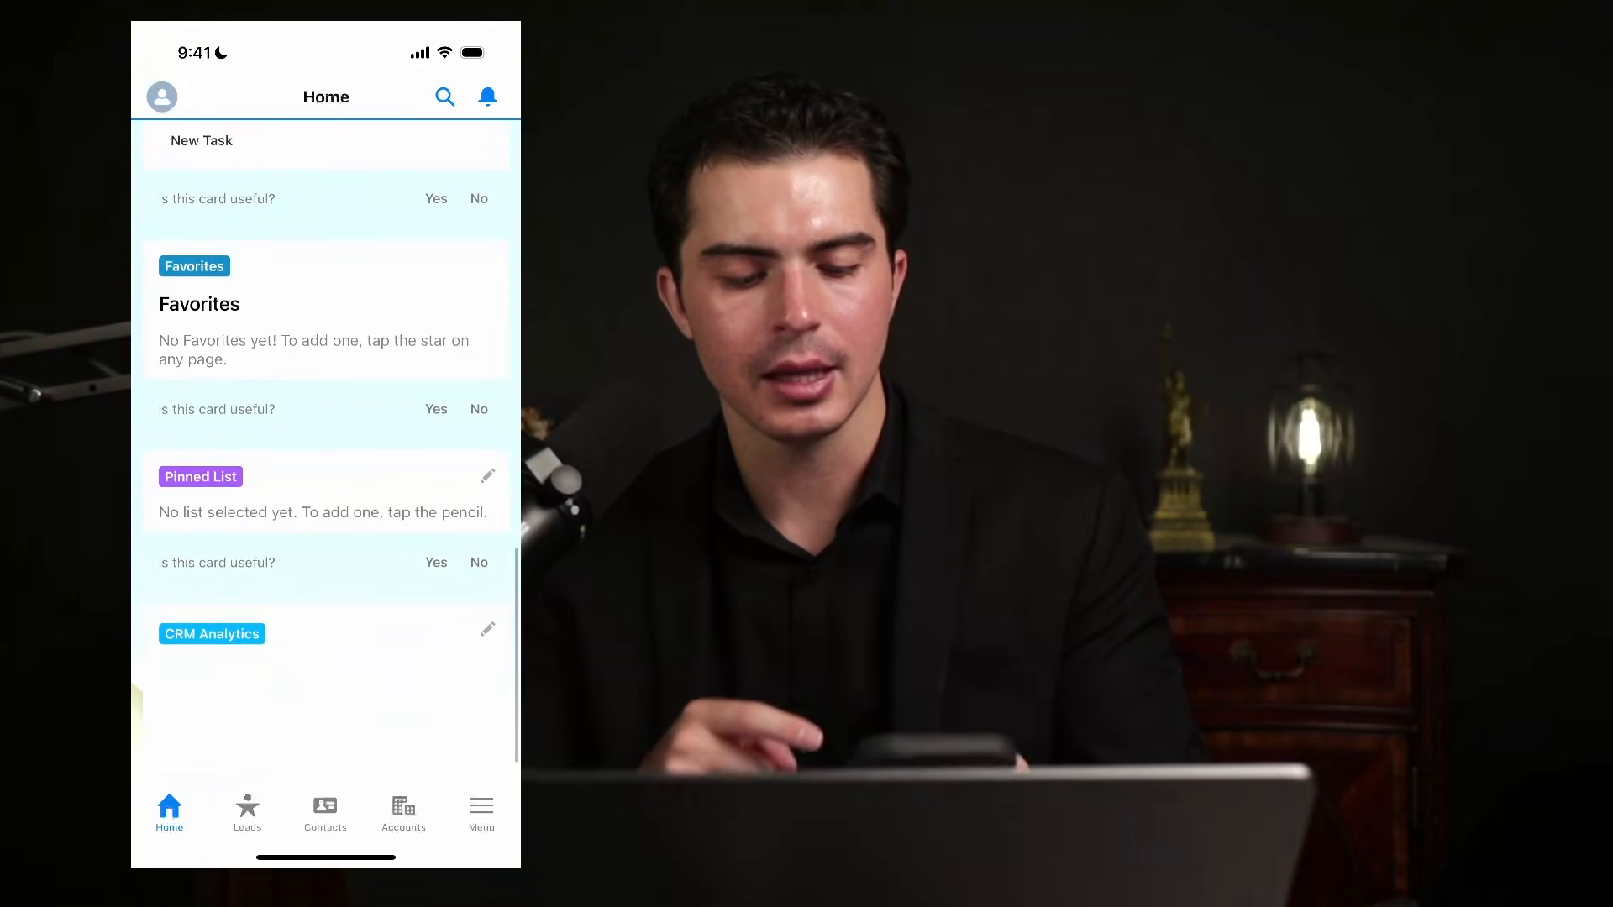
Browse the Leads, Contacts and Accounts pages in the mobile app.
click(247, 812)
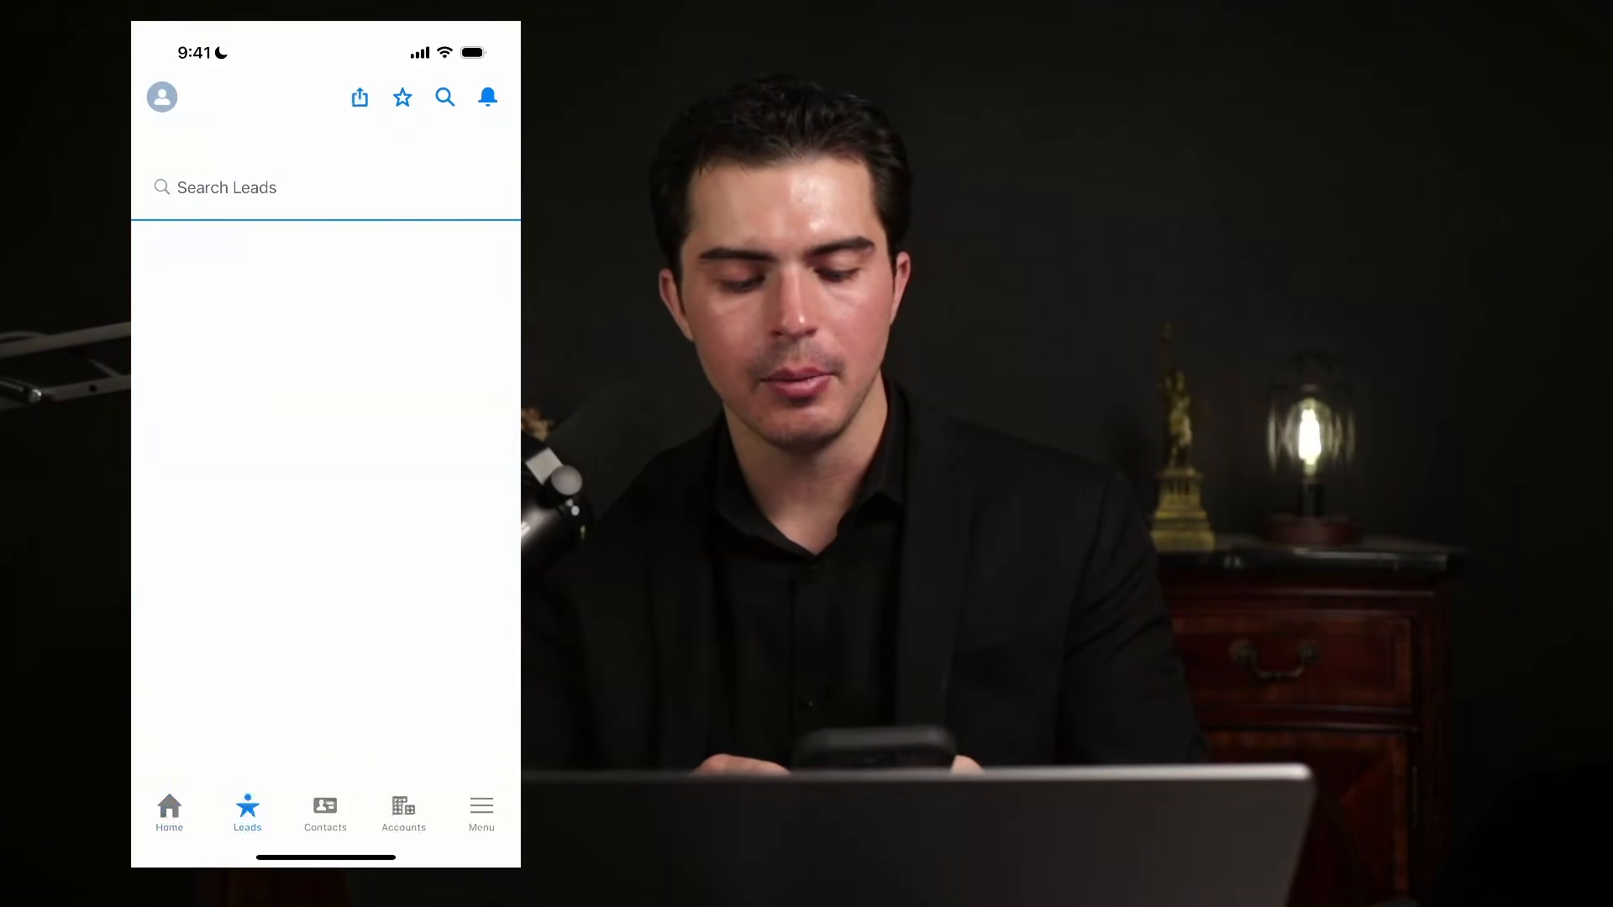
click(326, 812)
click(403, 812)
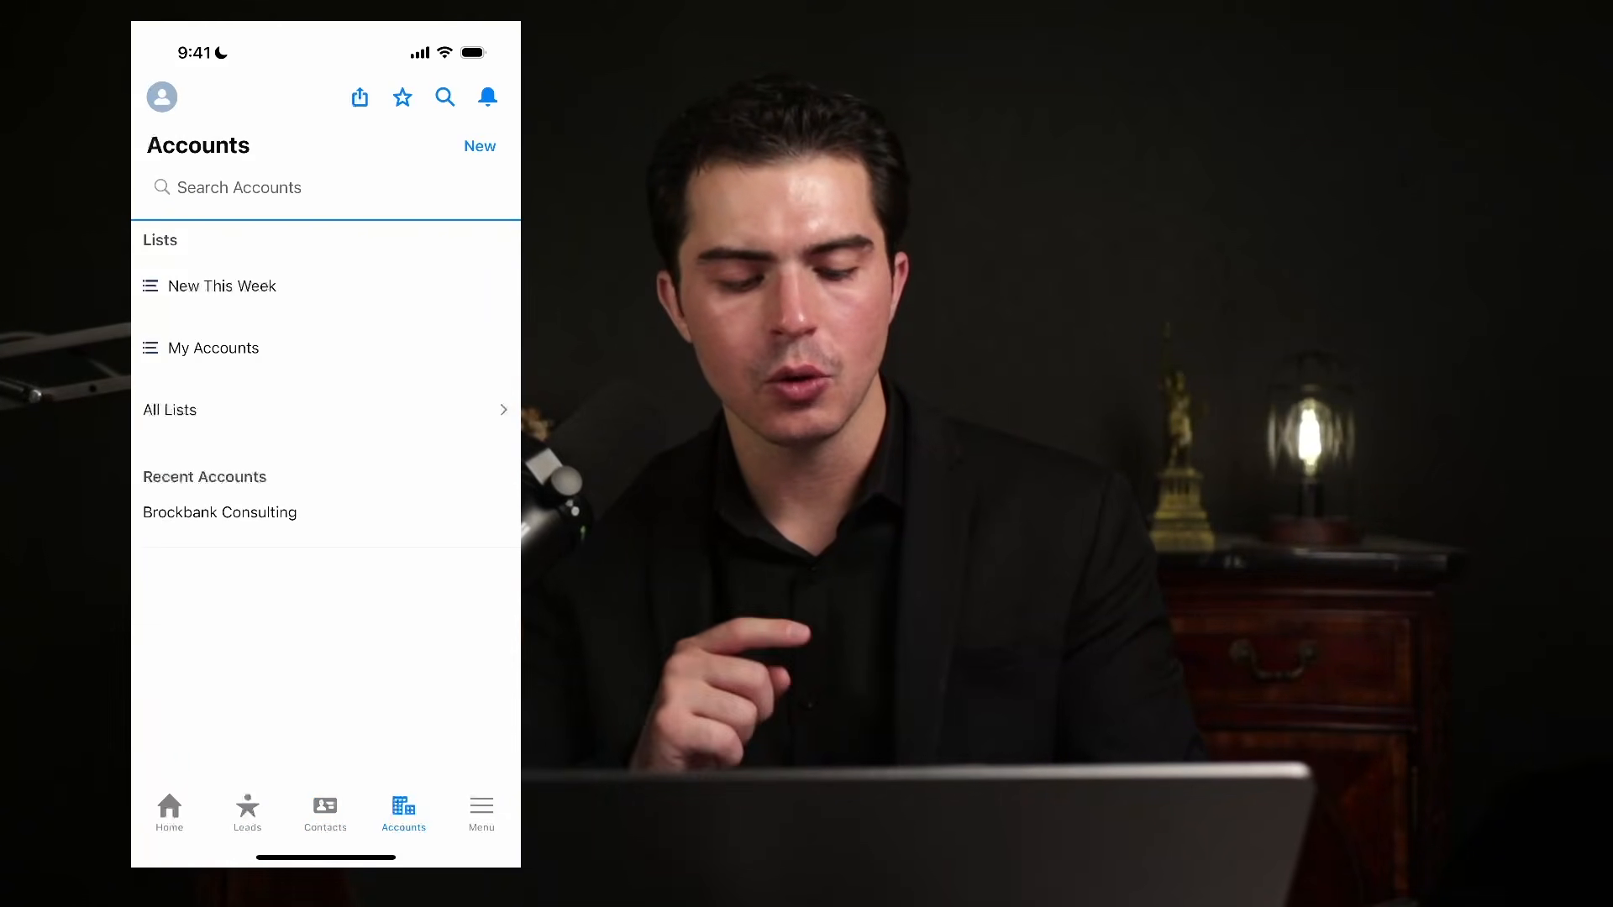
From the main menu, start editing the Sales navigation items, then discard the edits.
click(481, 813)
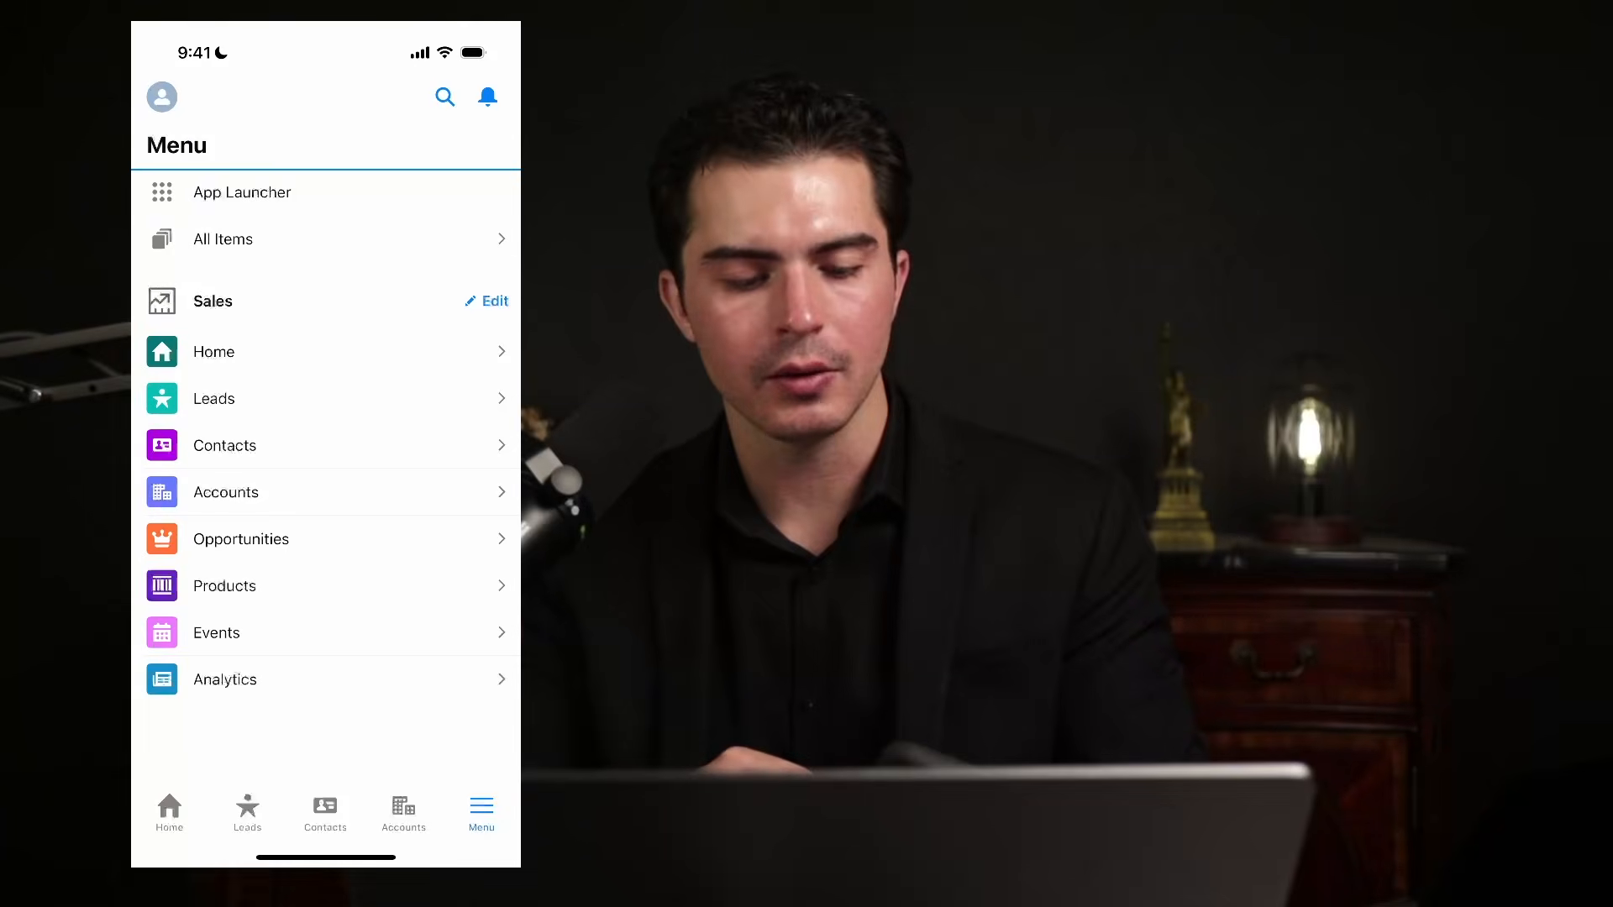
click(488, 302)
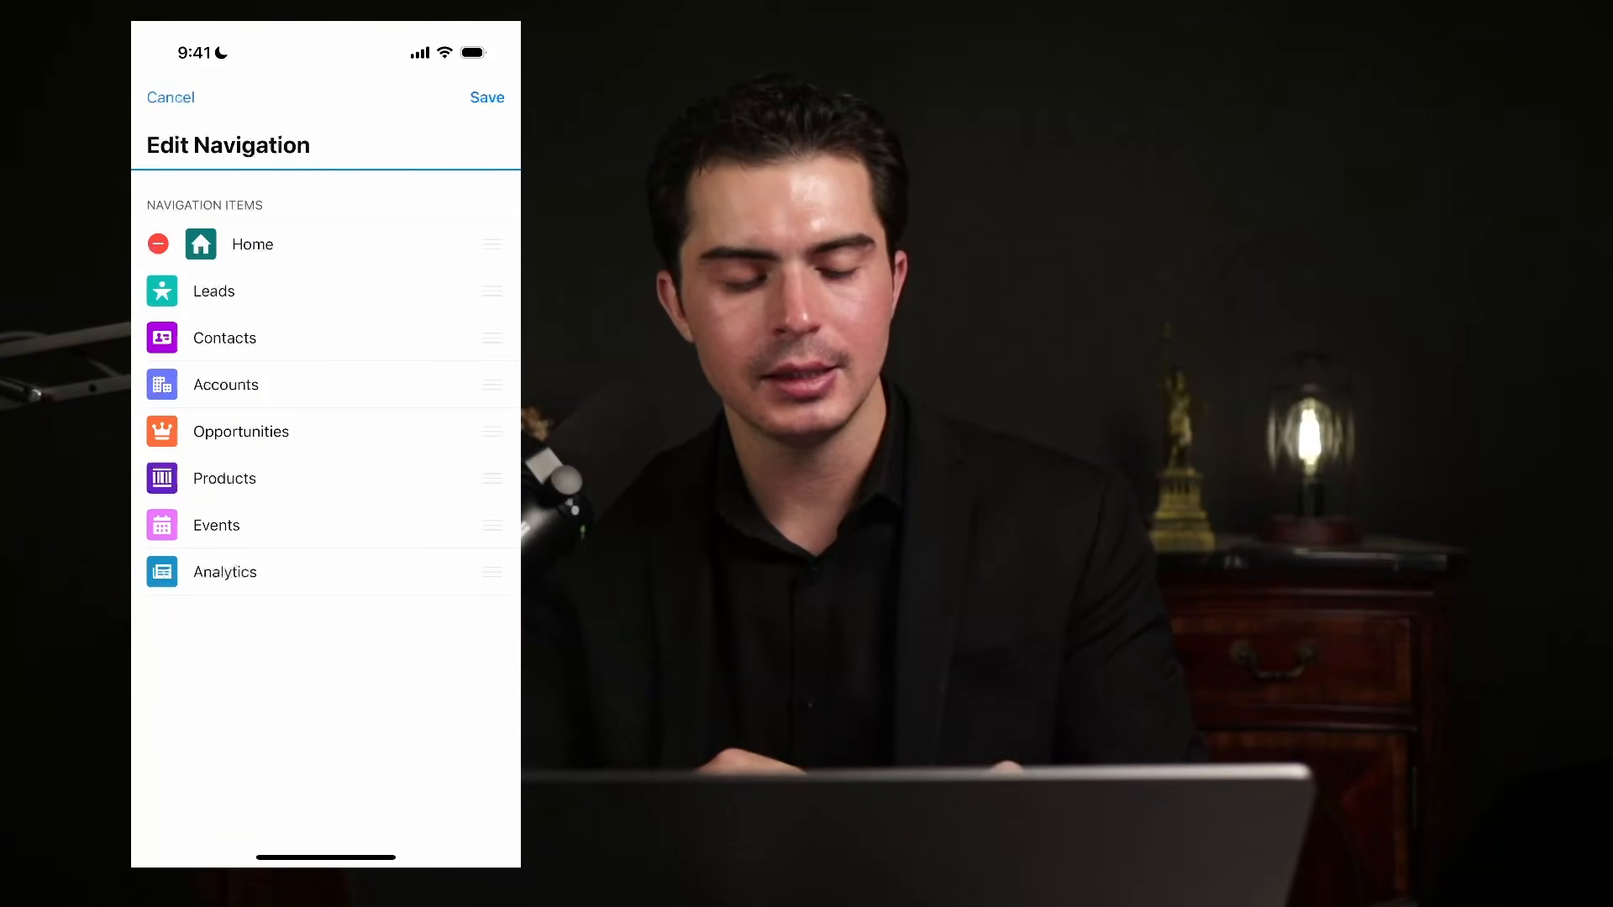
click(170, 97)
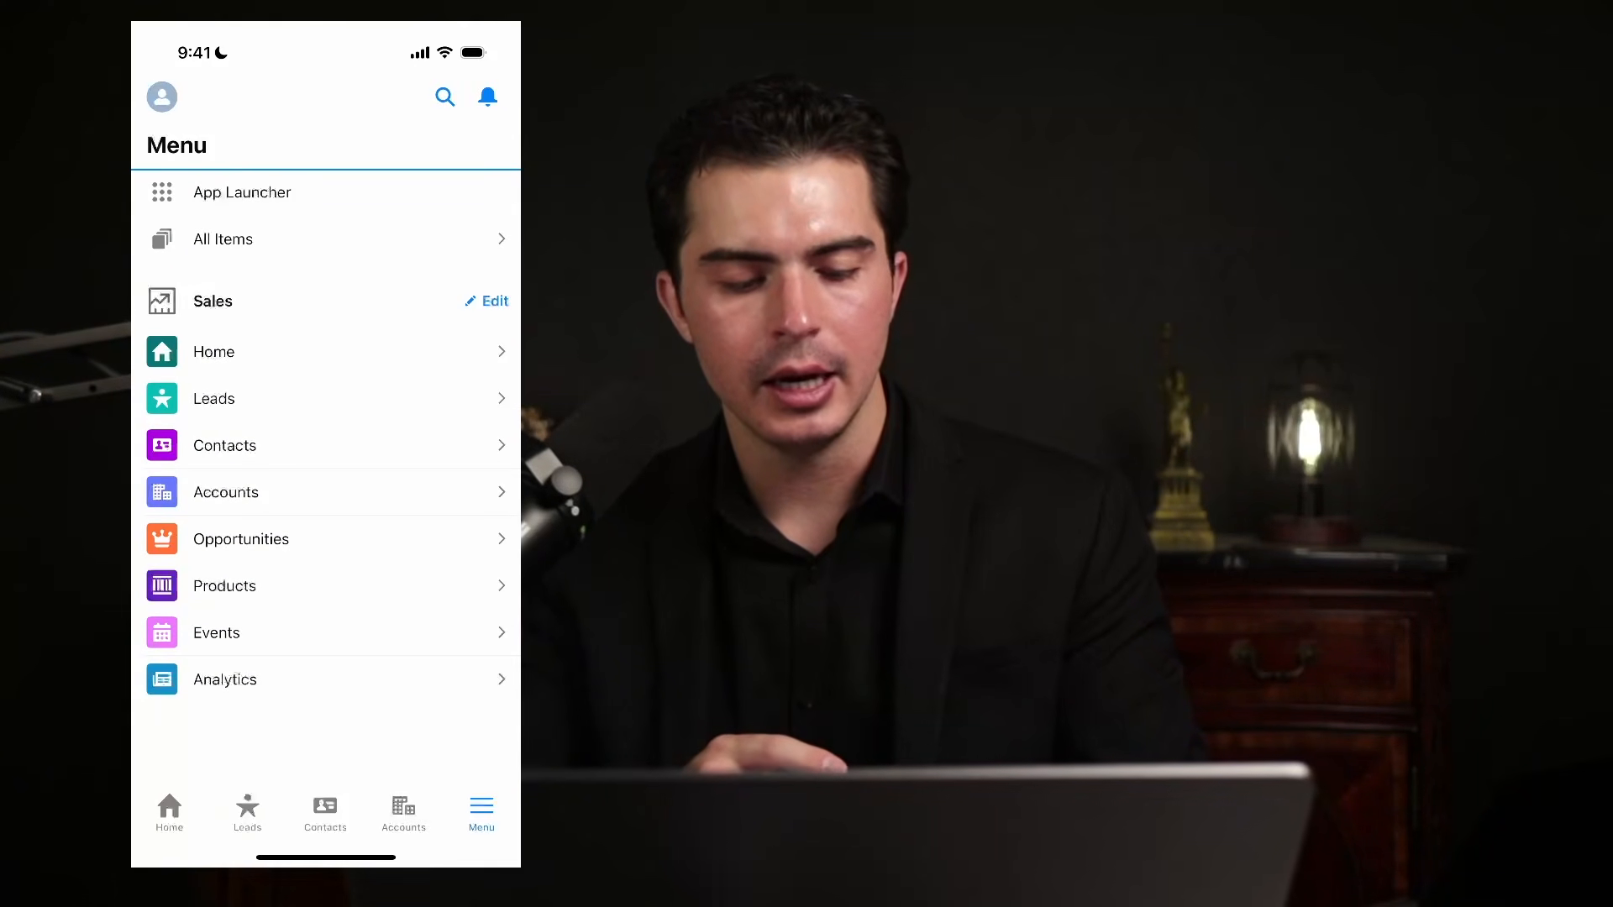
View the Products list, return to the menu, and bring up Salesforce-wide search.
click(225, 585)
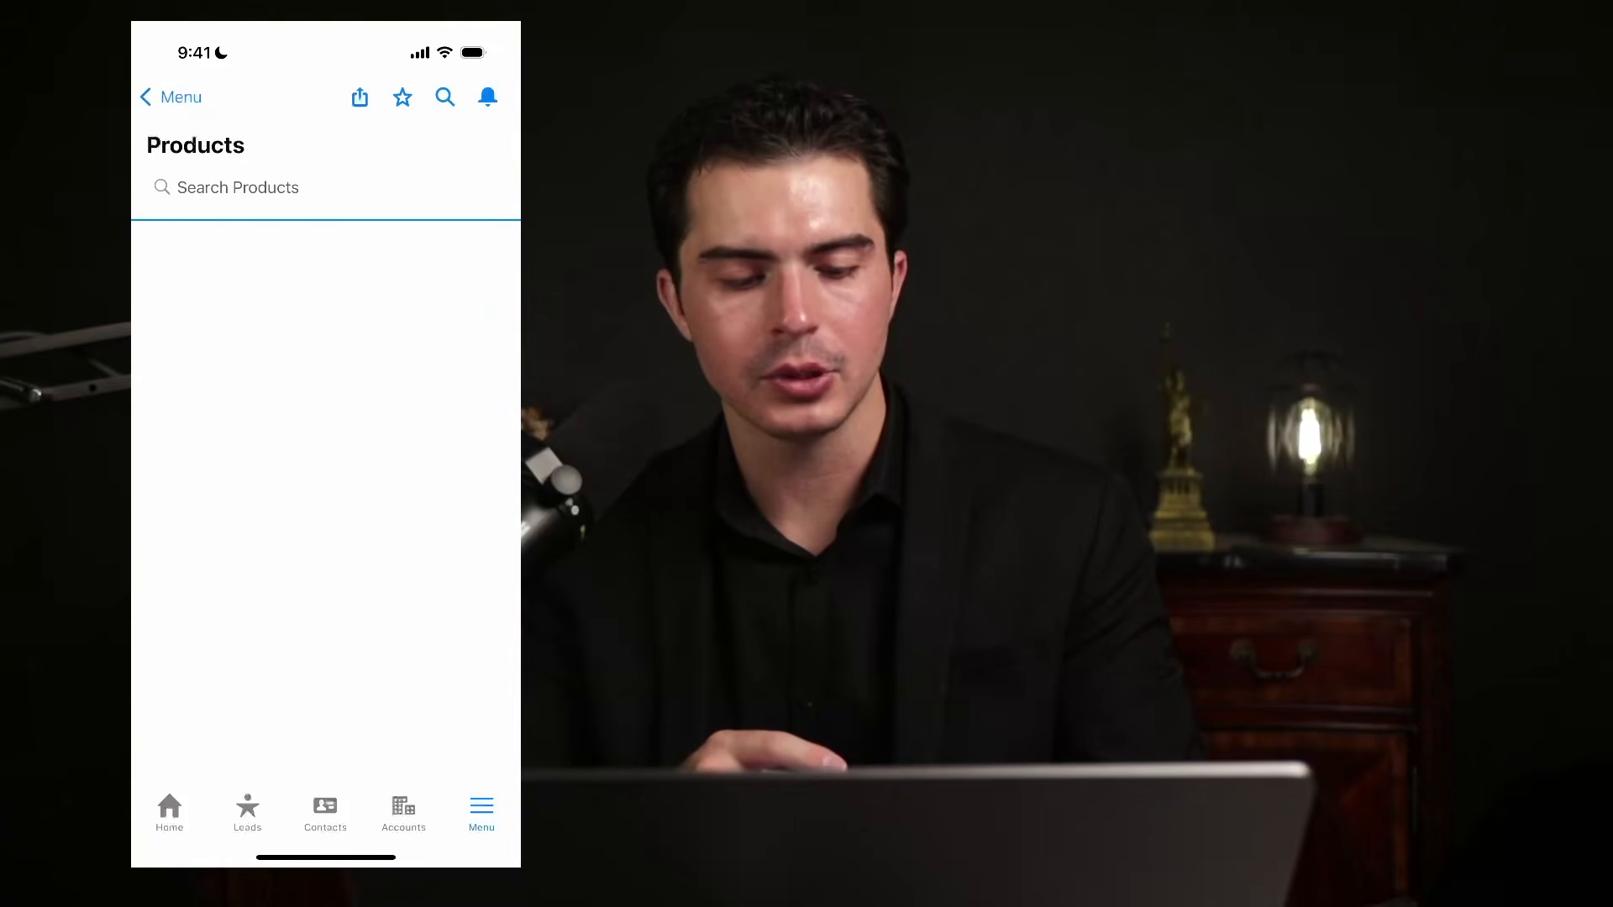
click(170, 97)
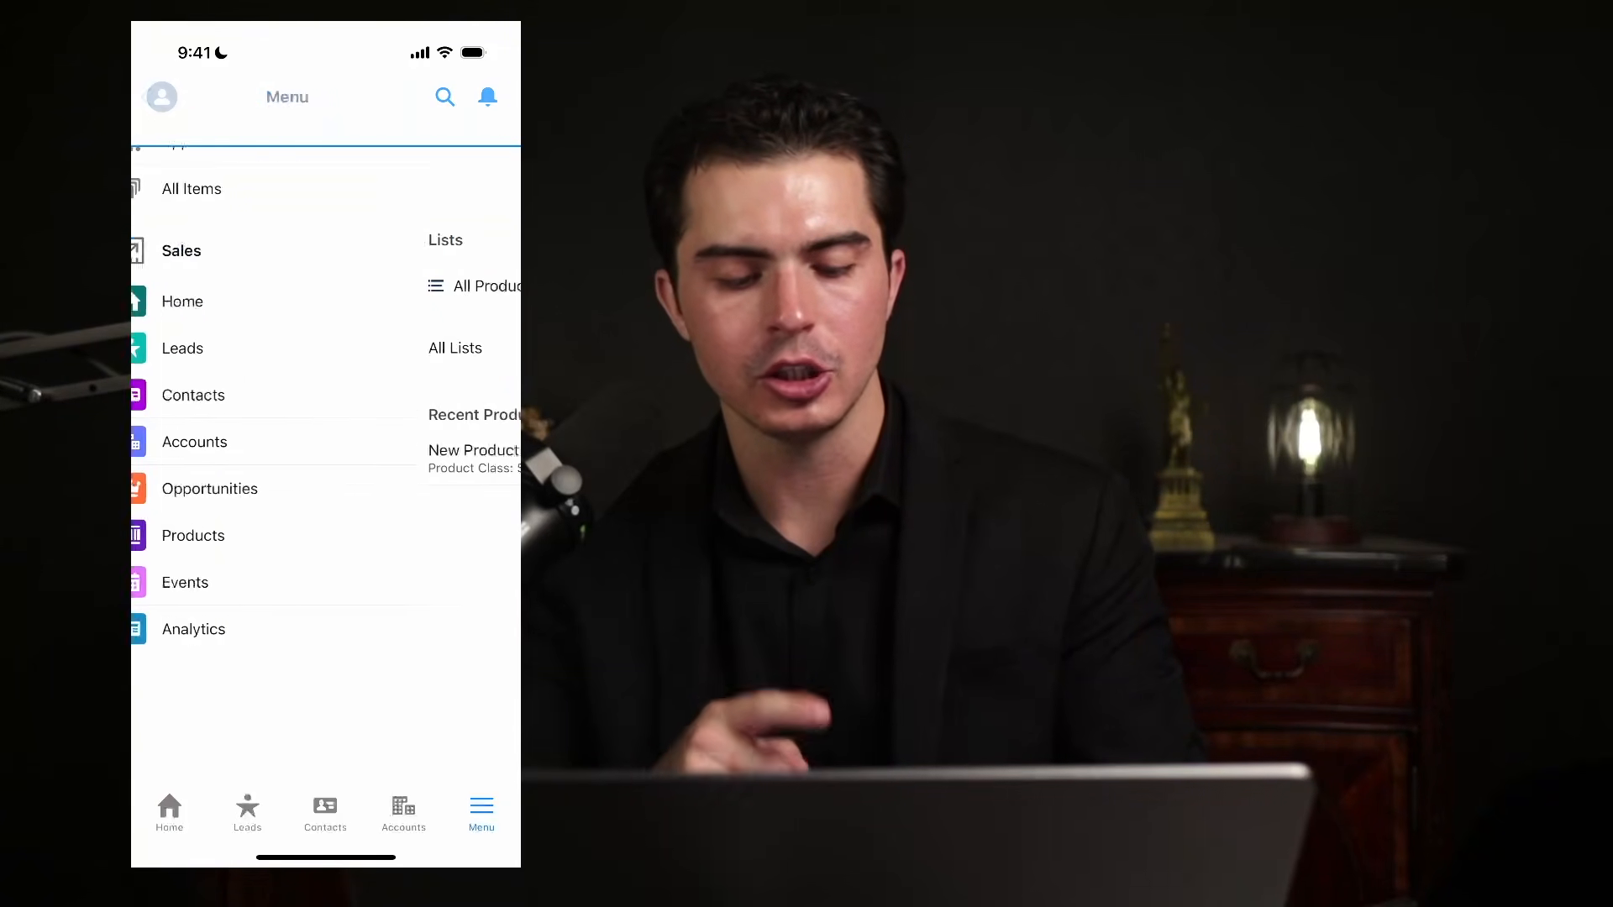
click(446, 97)
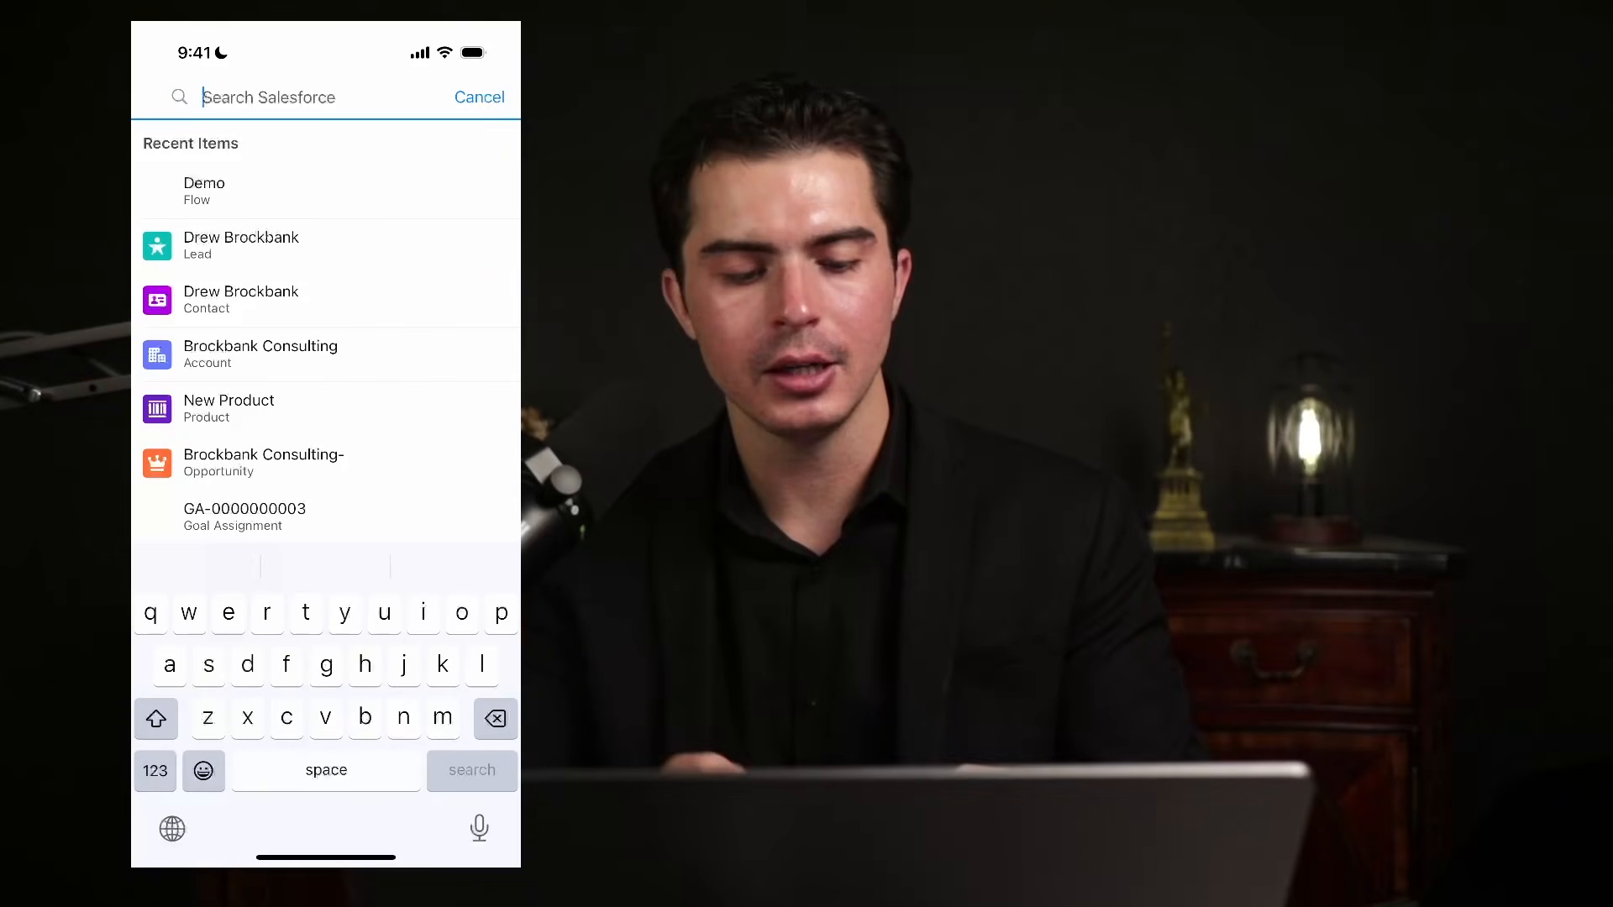
Search for the person's first name and compare the Accounts, Contacts and Top Results tabs.
text(drew)
key(Return)
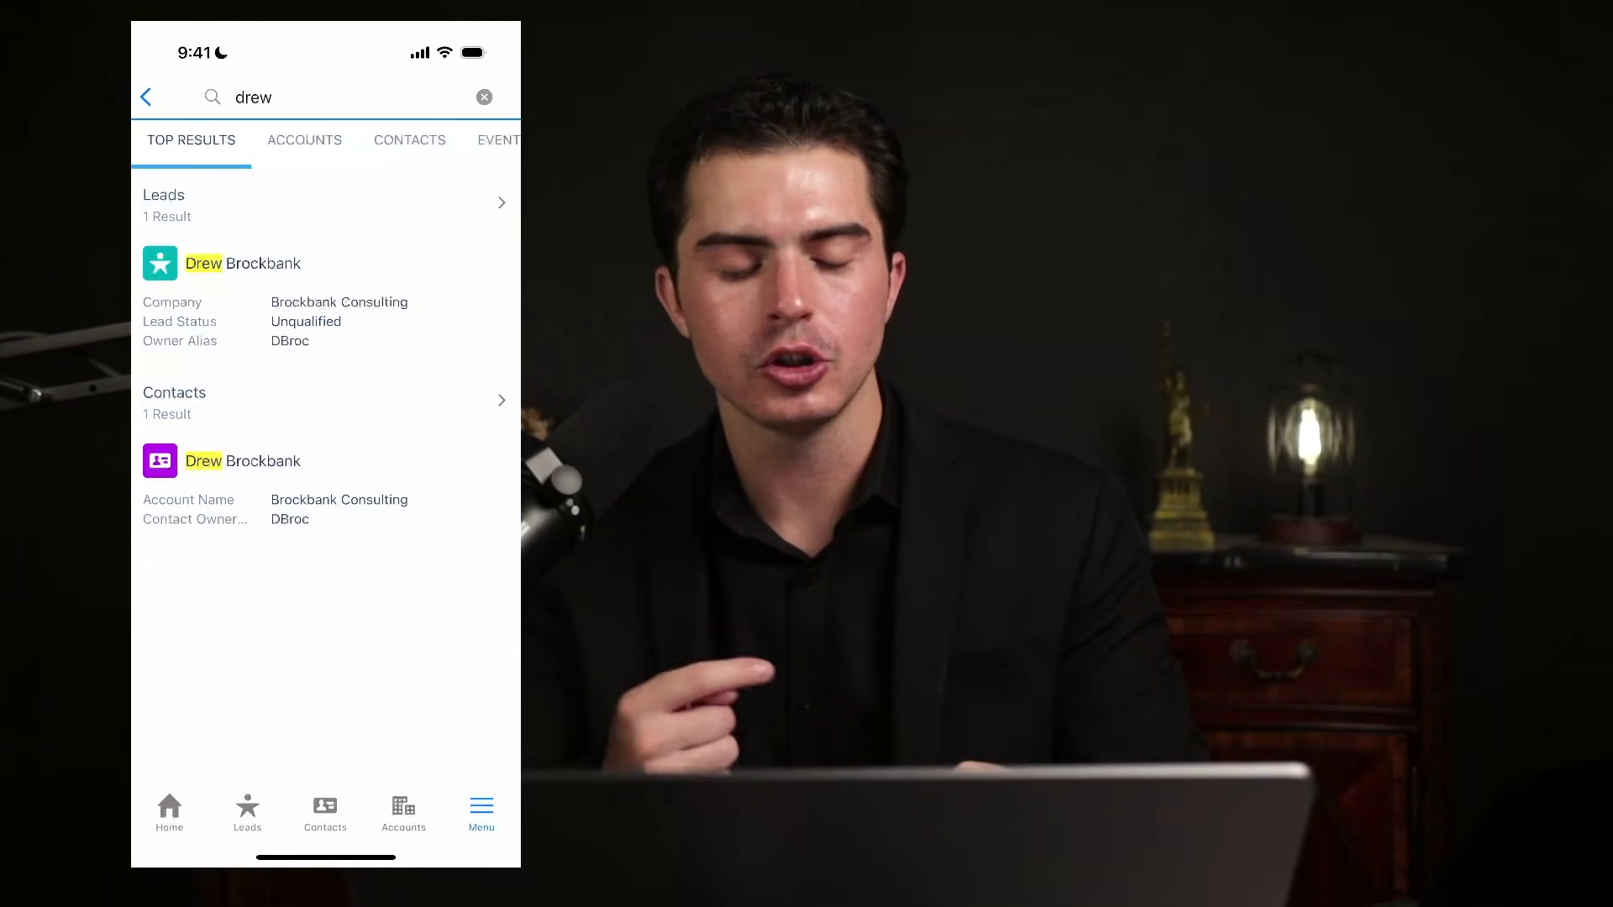
click(304, 140)
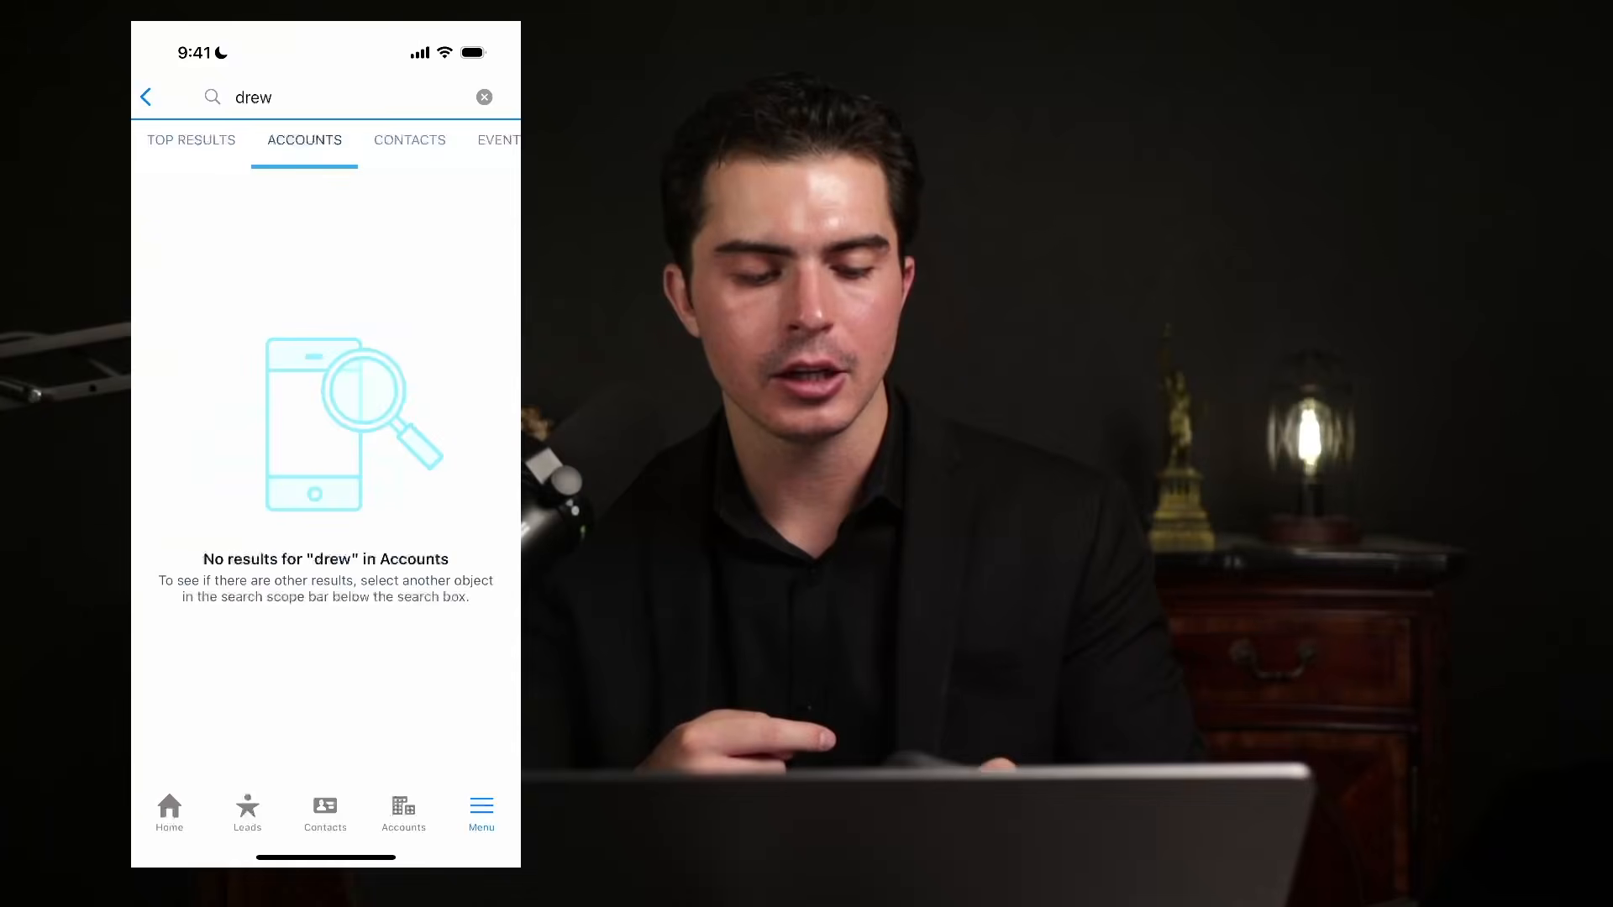
click(410, 140)
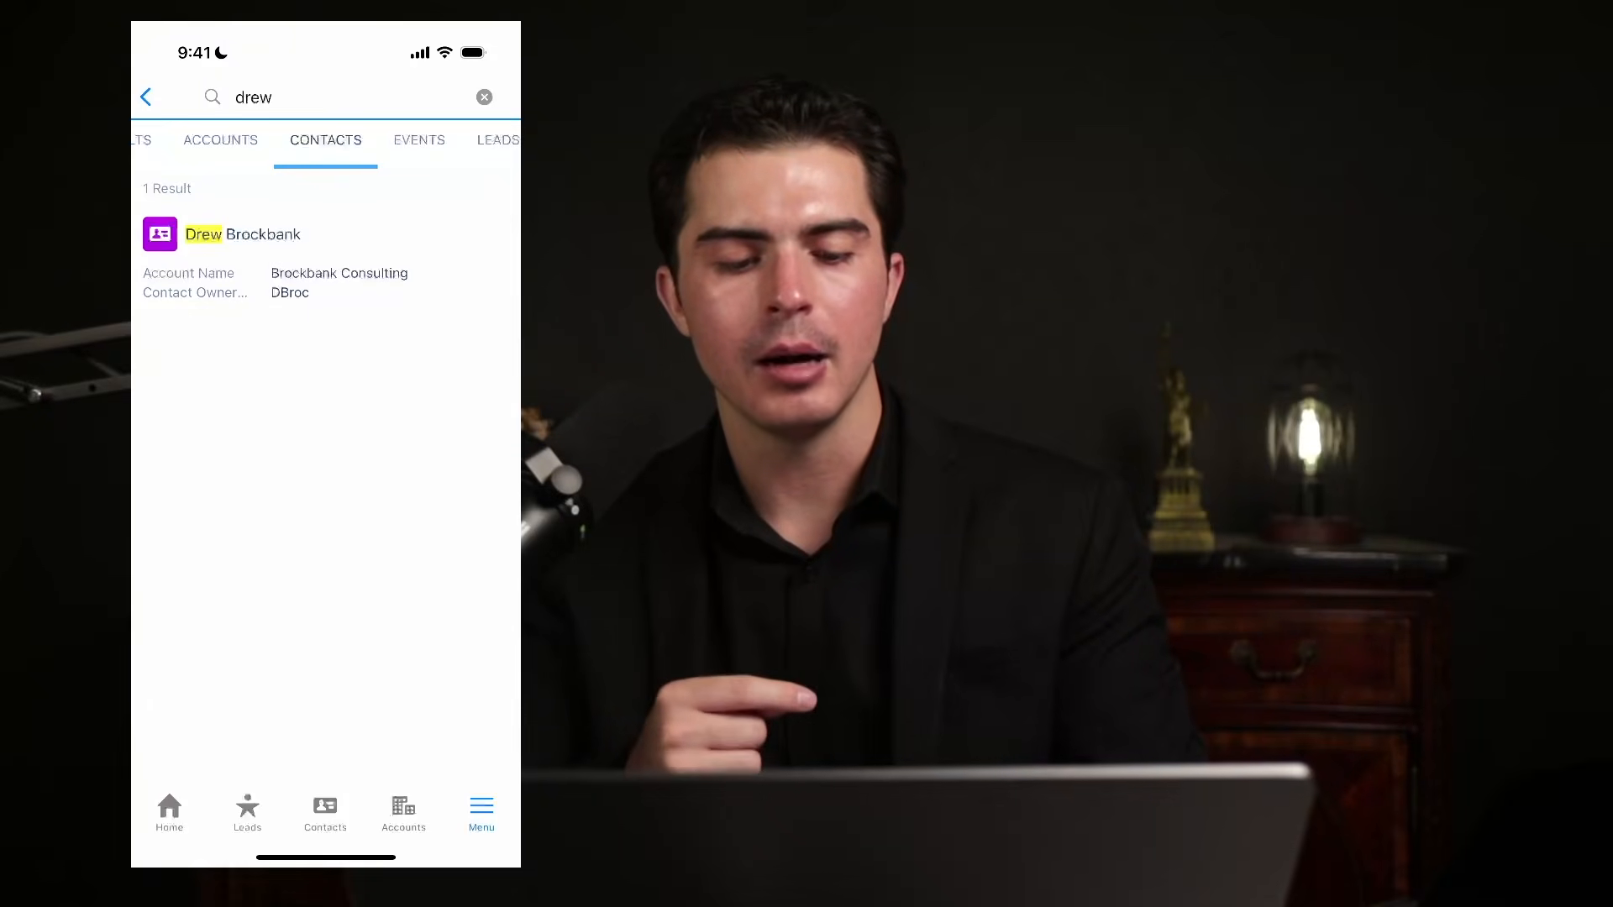
click(142, 141)
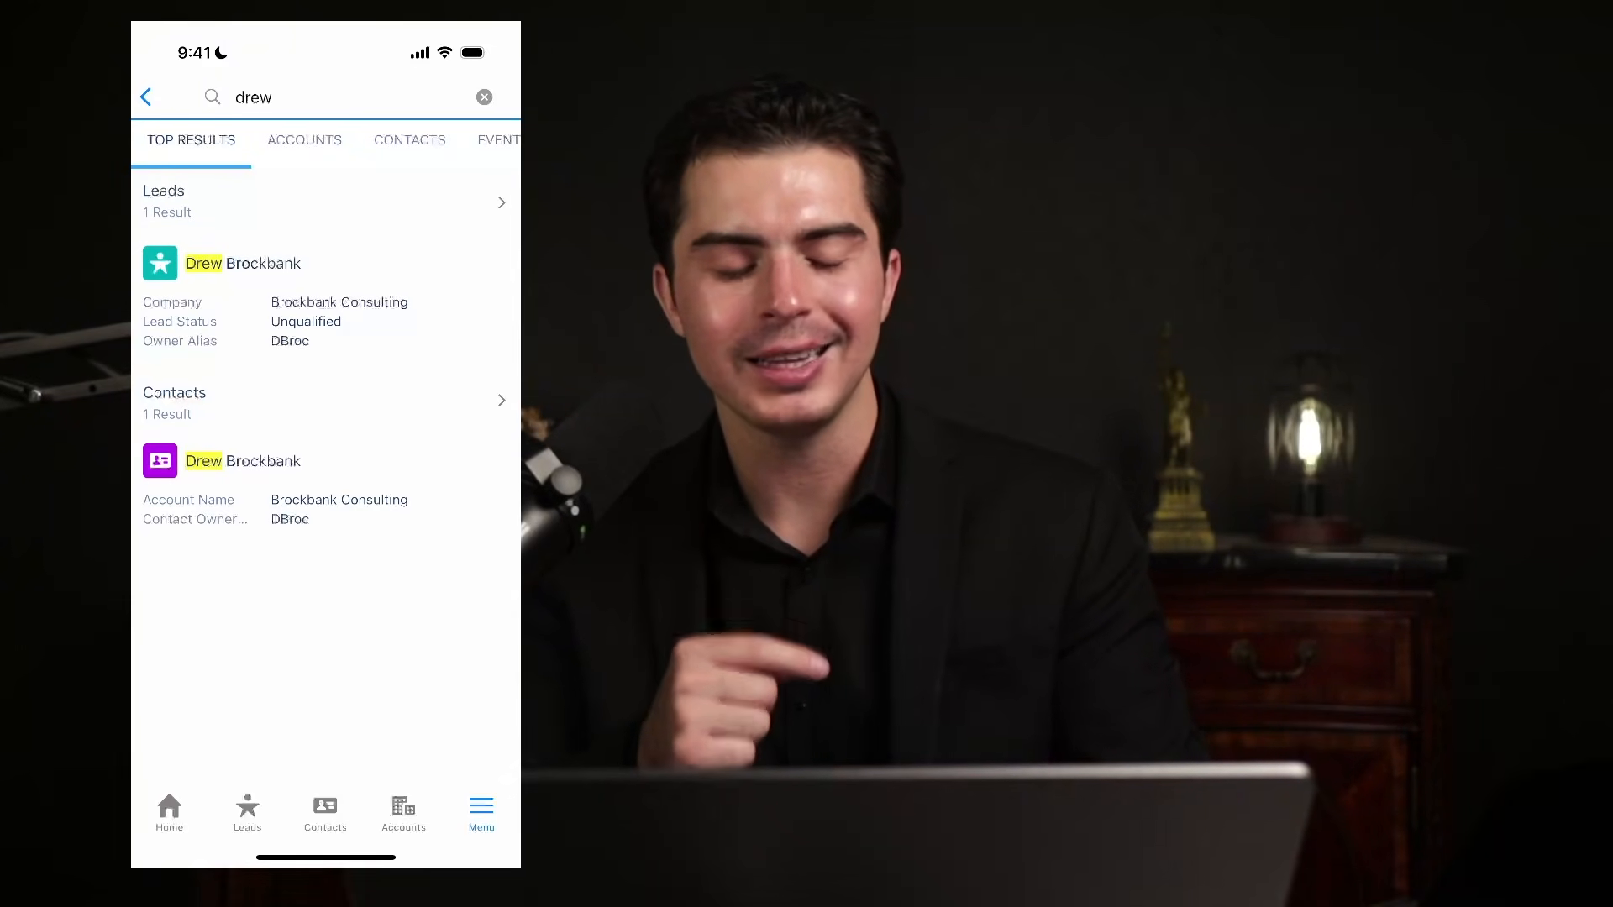